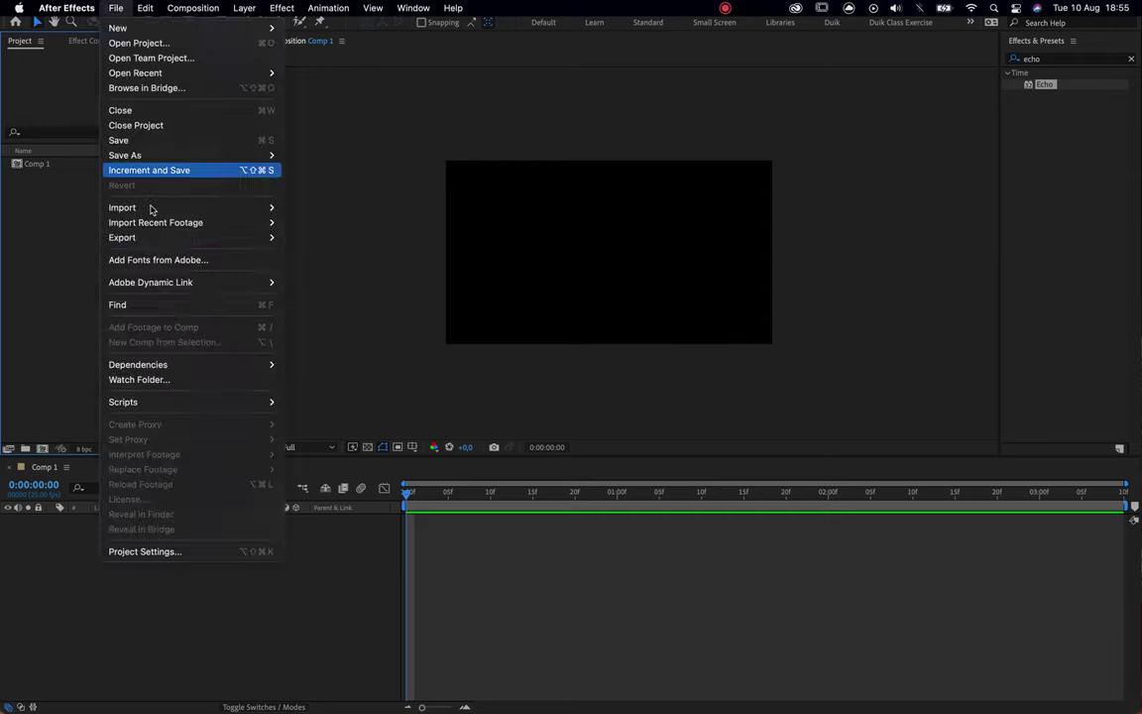
Step: Import the video file Recreation 3.mp4 from the Desktop into the project
mouse_move(155, 210)
click(297, 208)
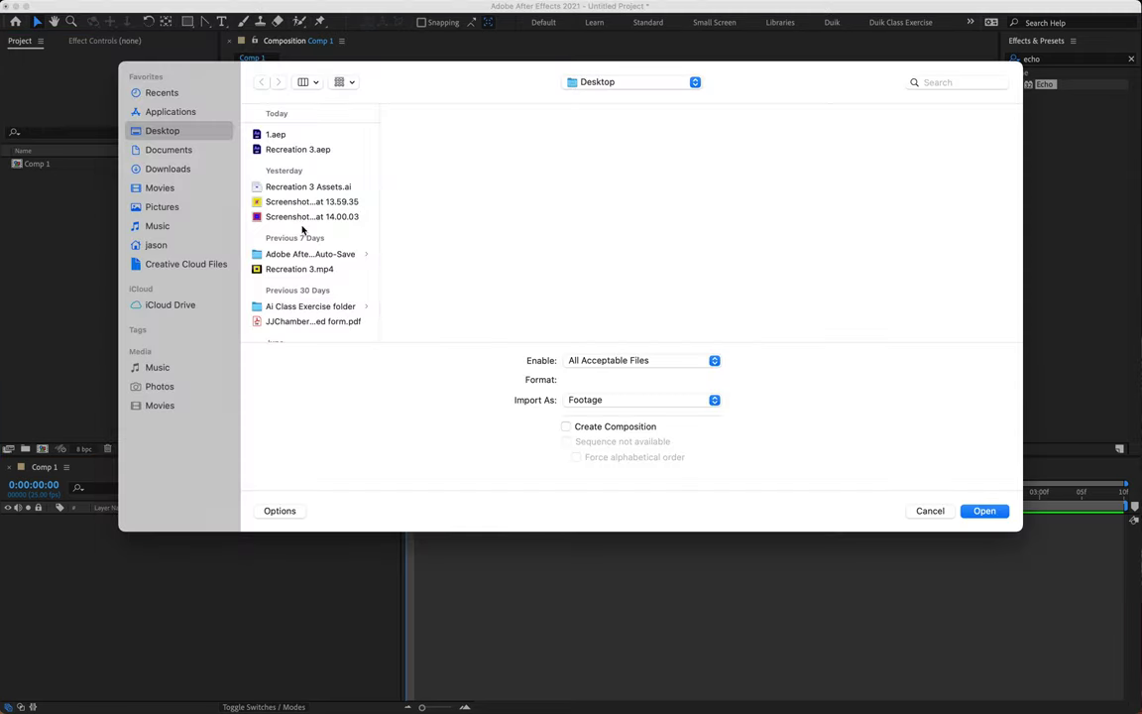
click(287, 269)
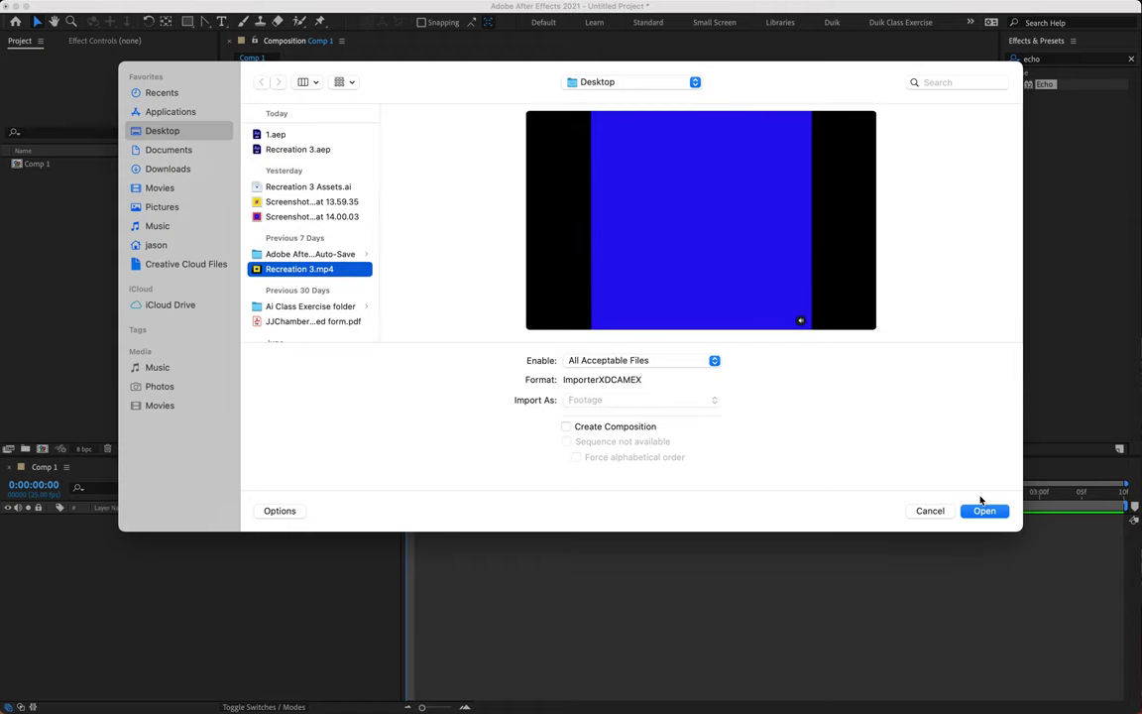
click(983, 510)
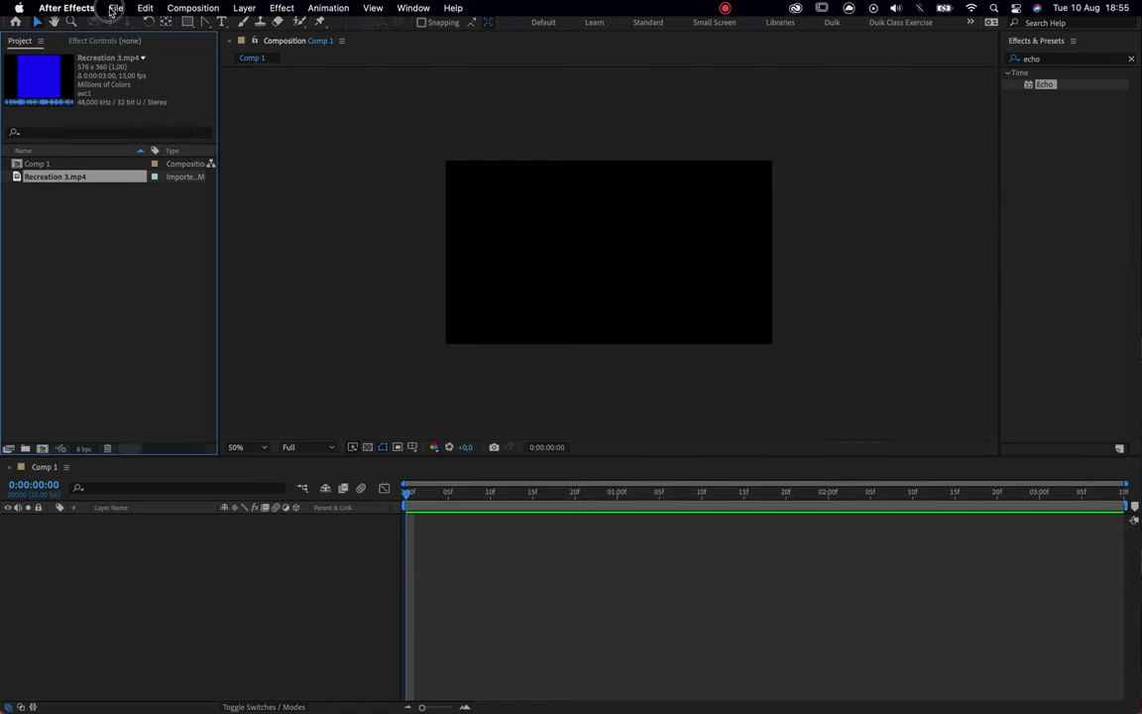
Step: Import Recreation 3 Assets.ai from the Desktop as Composition - Retain Layer Sizes
click(116, 8)
mouse_move(179, 208)
click(323, 211)
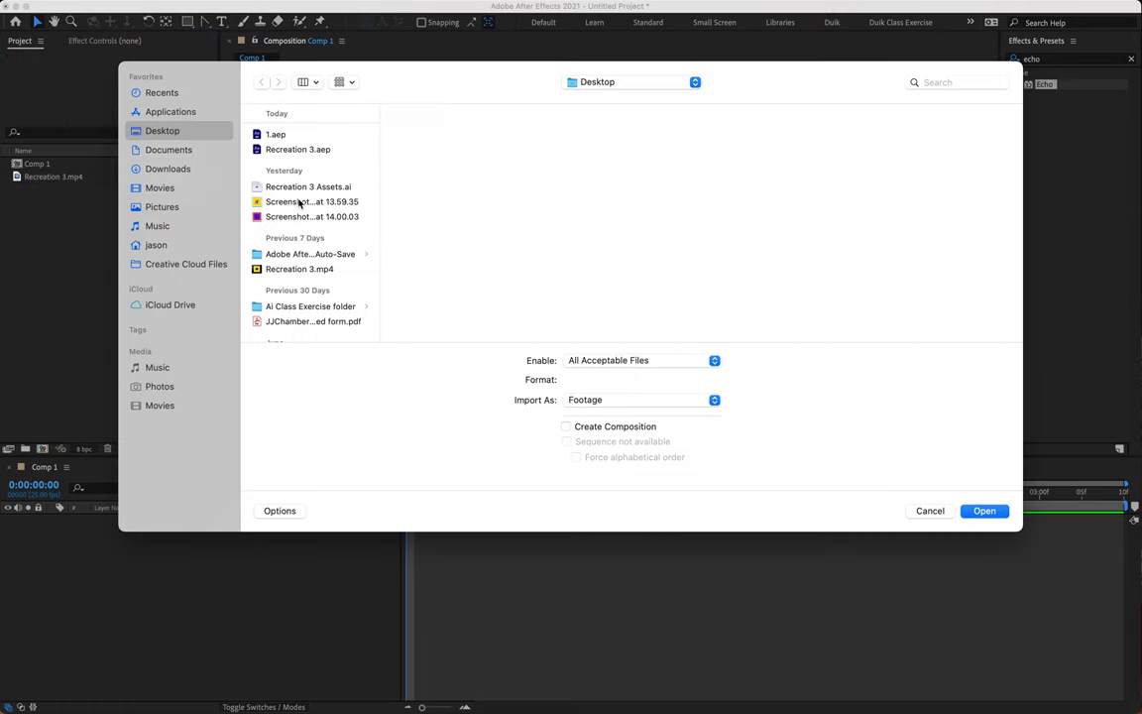
click(306, 187)
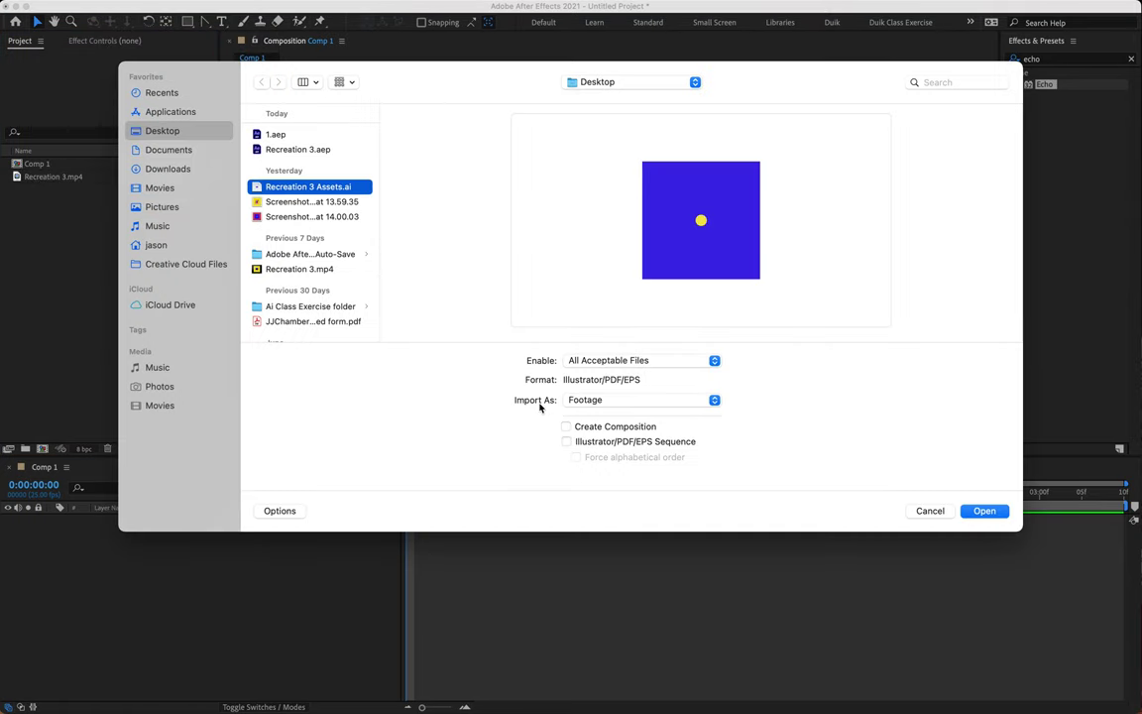
click(589, 403)
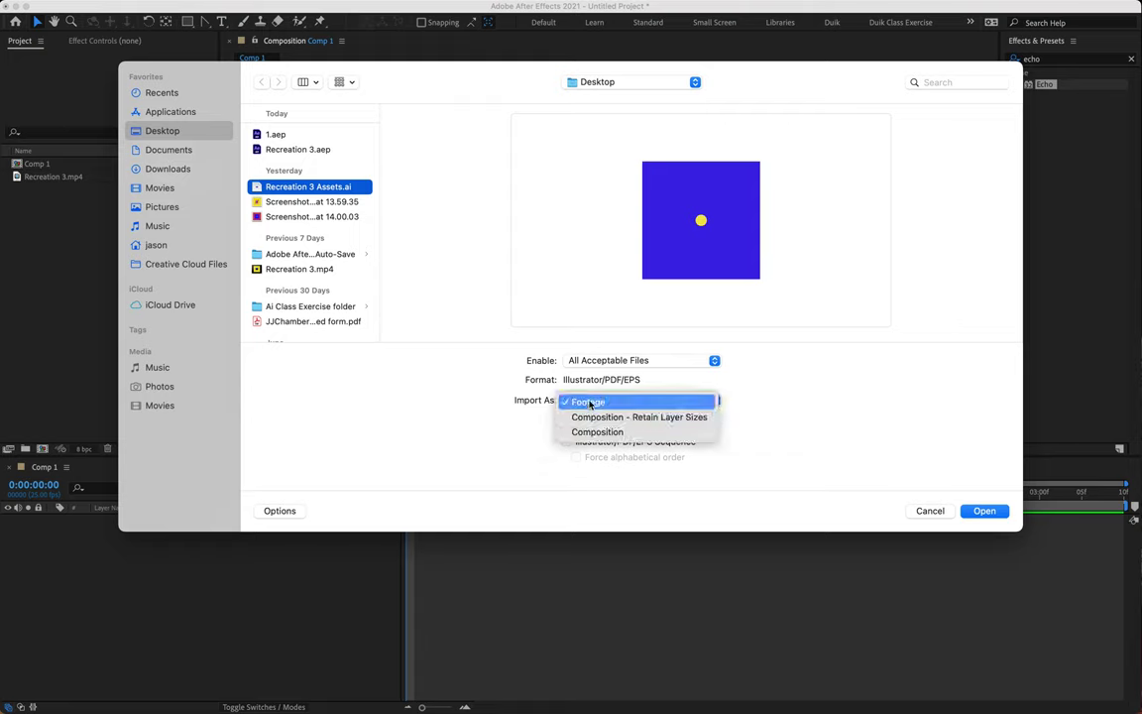
click(615, 413)
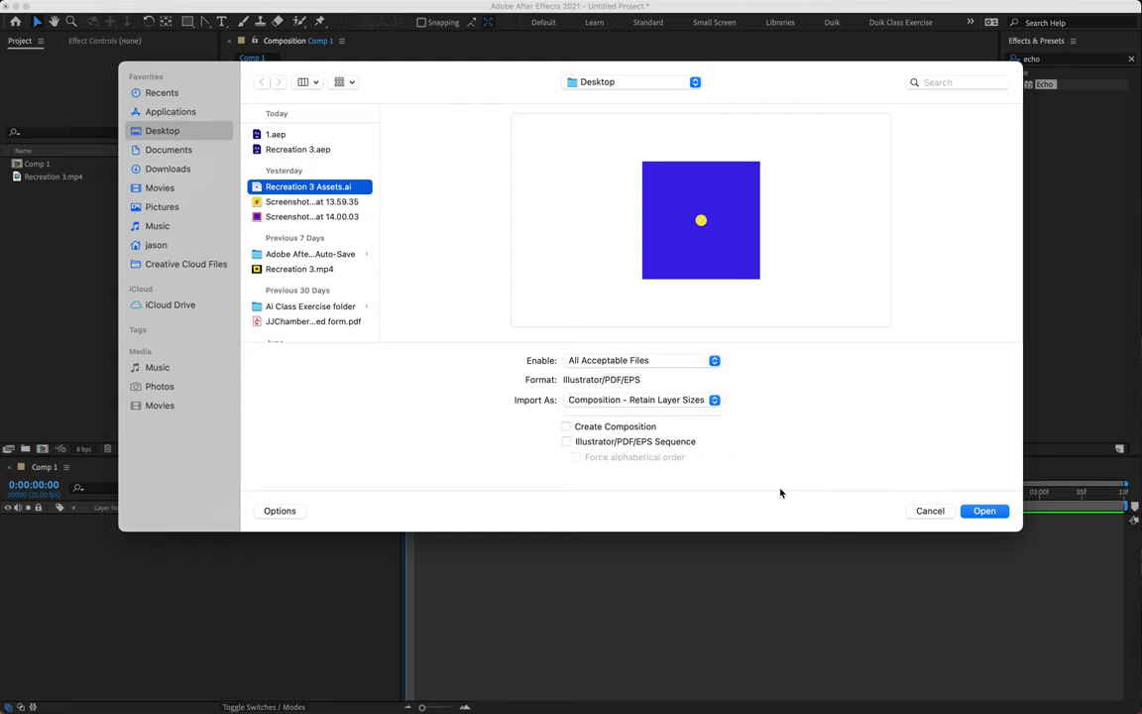
click(984, 510)
Step: Open the Recreation 3 Assets composition and check which shapes the Yellow Dot and Blue Square 1 layers hold
click(106, 182)
double_click(106, 181)
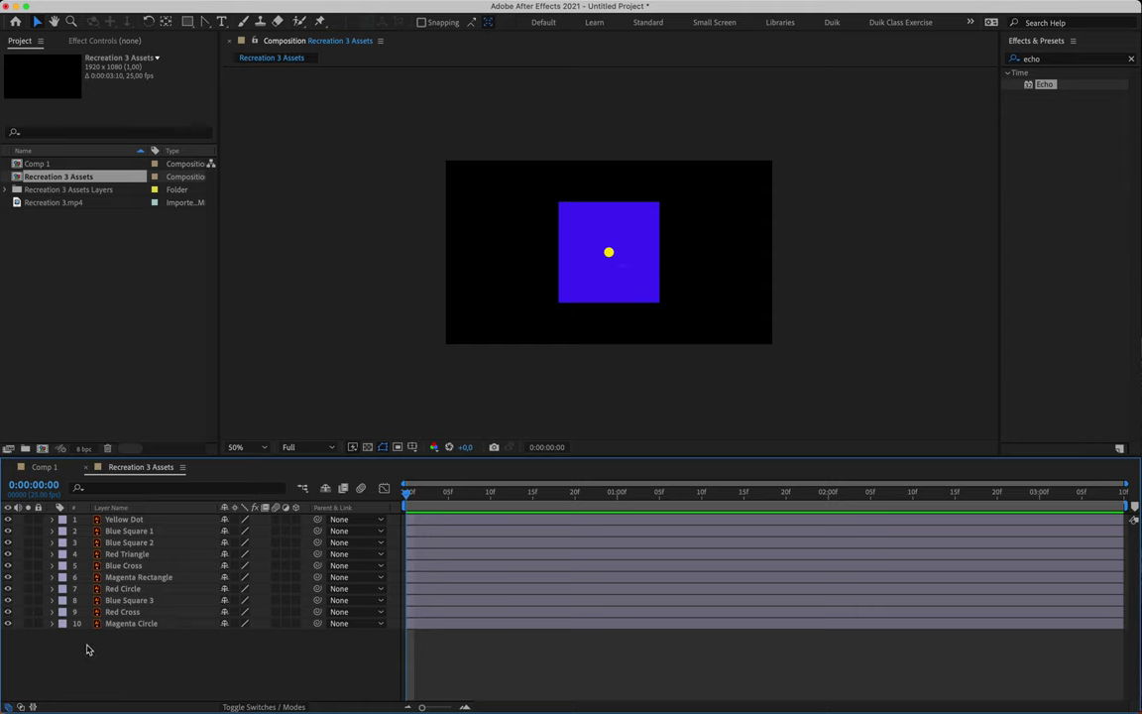
click(123, 519)
shift+click(121, 531)
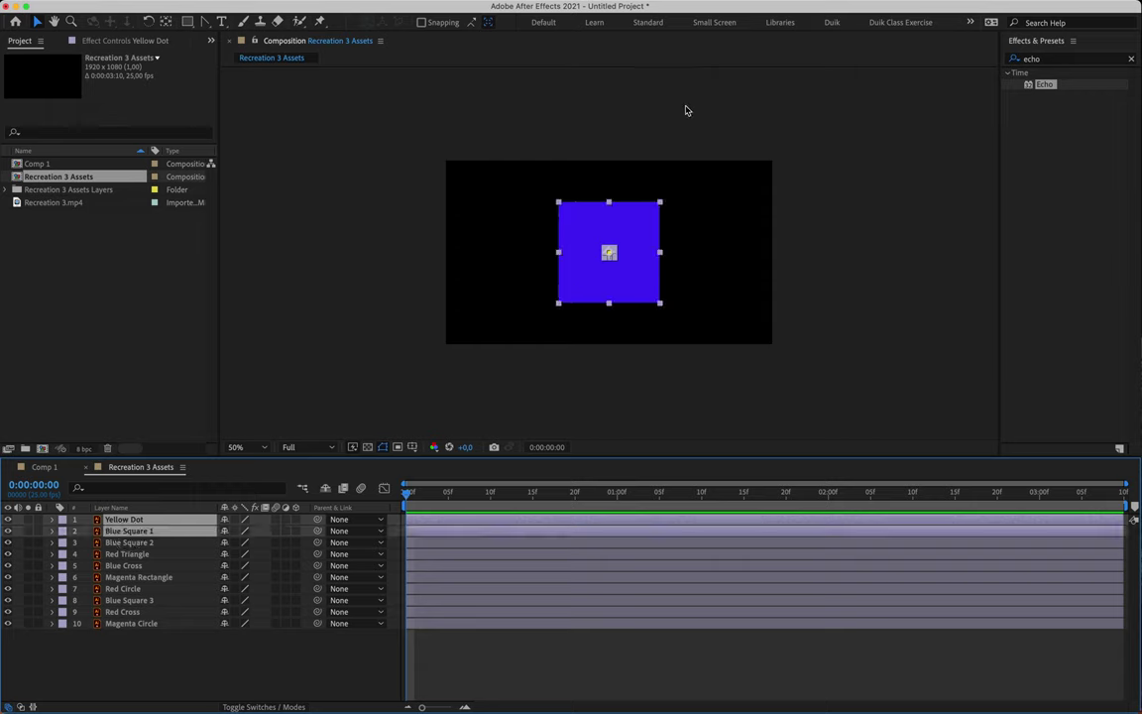
click(495, 266)
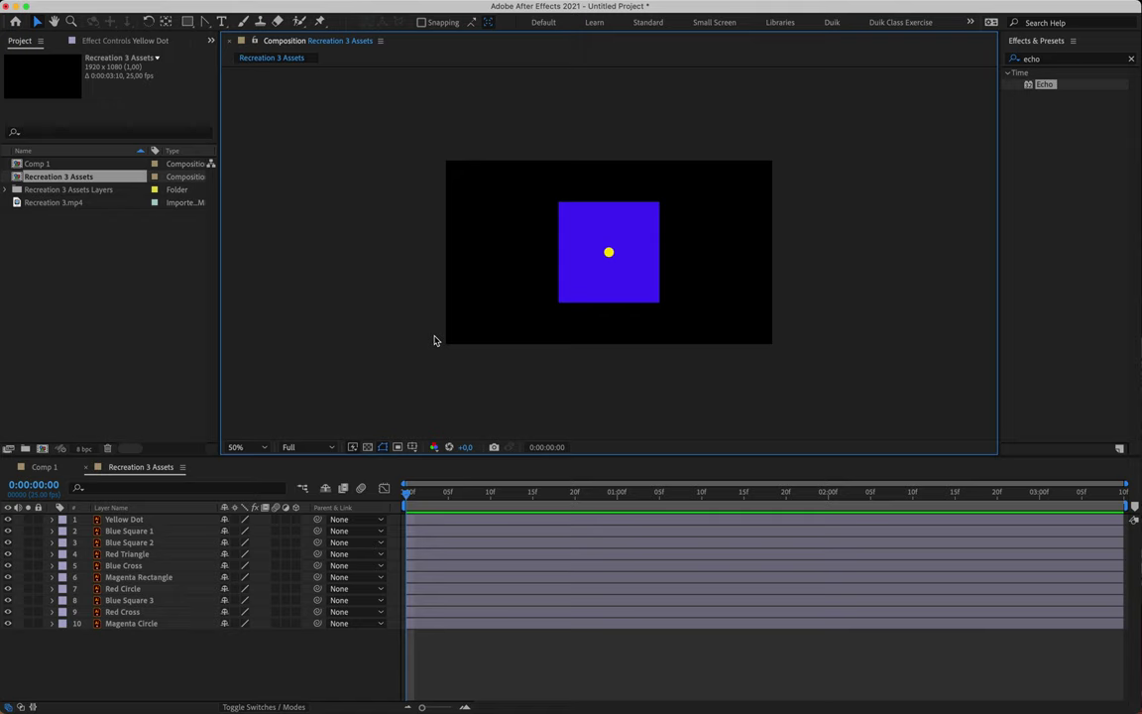
Step: Add Recreation 3.mp4 as the top layer of the Recreation 3 Assets composition and set its scale to 335%
drag(54, 202, 138, 517)
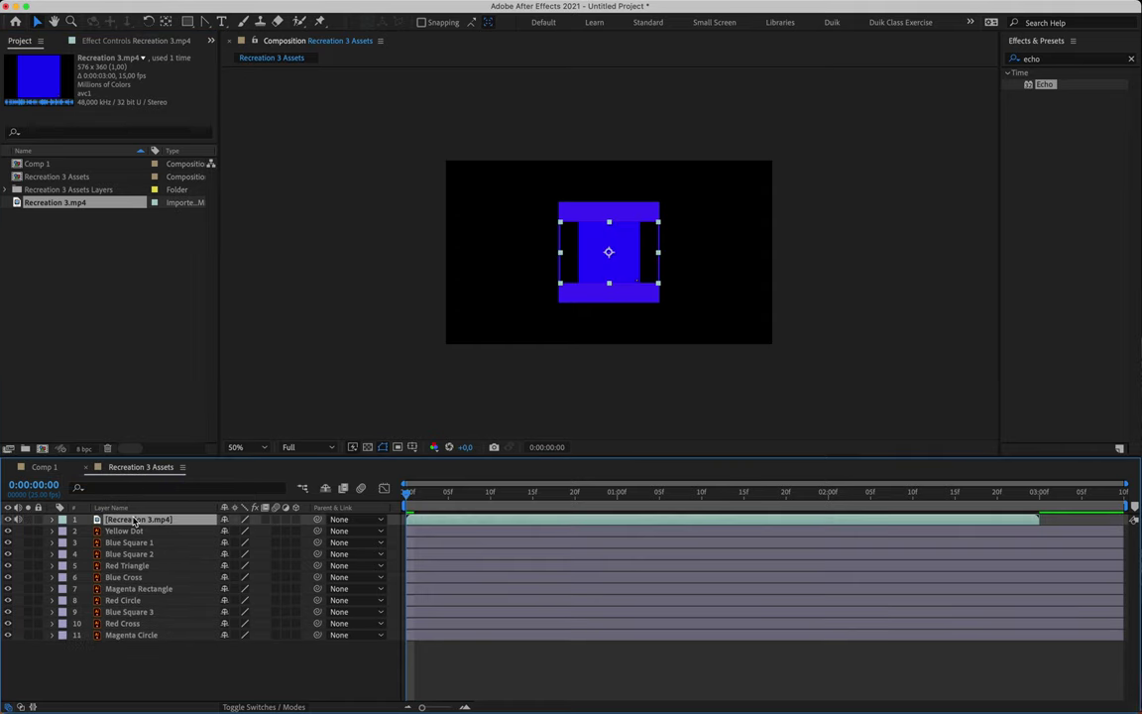
key(s)
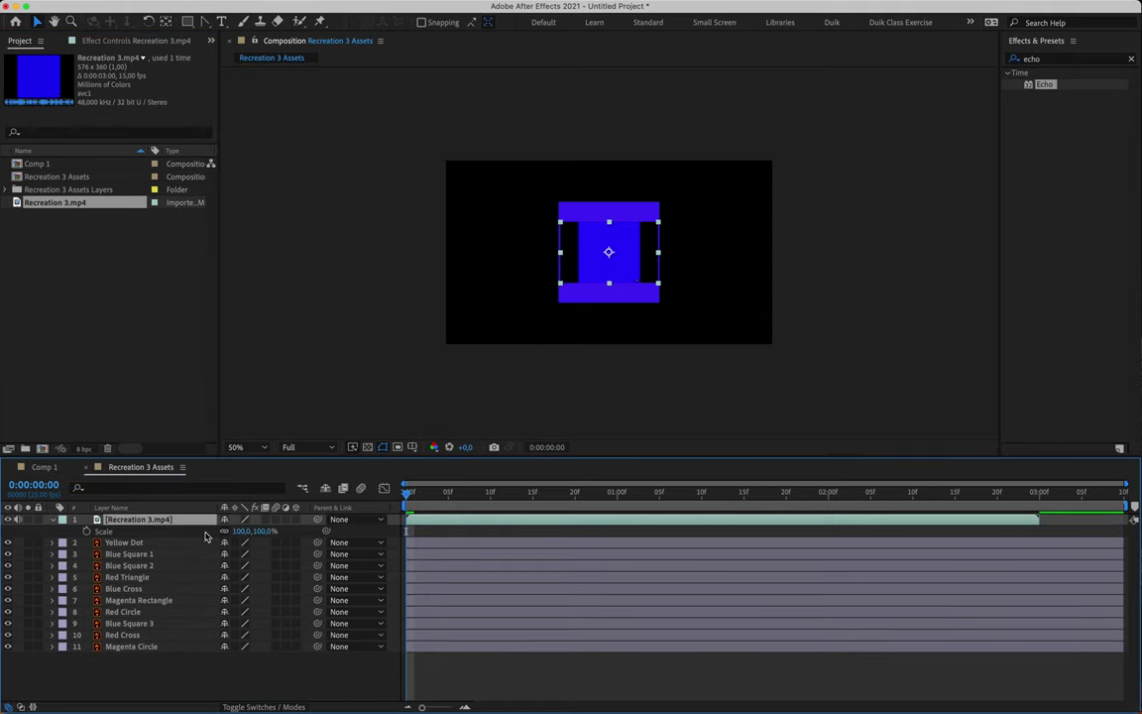
drag(241, 530, 429, 559)
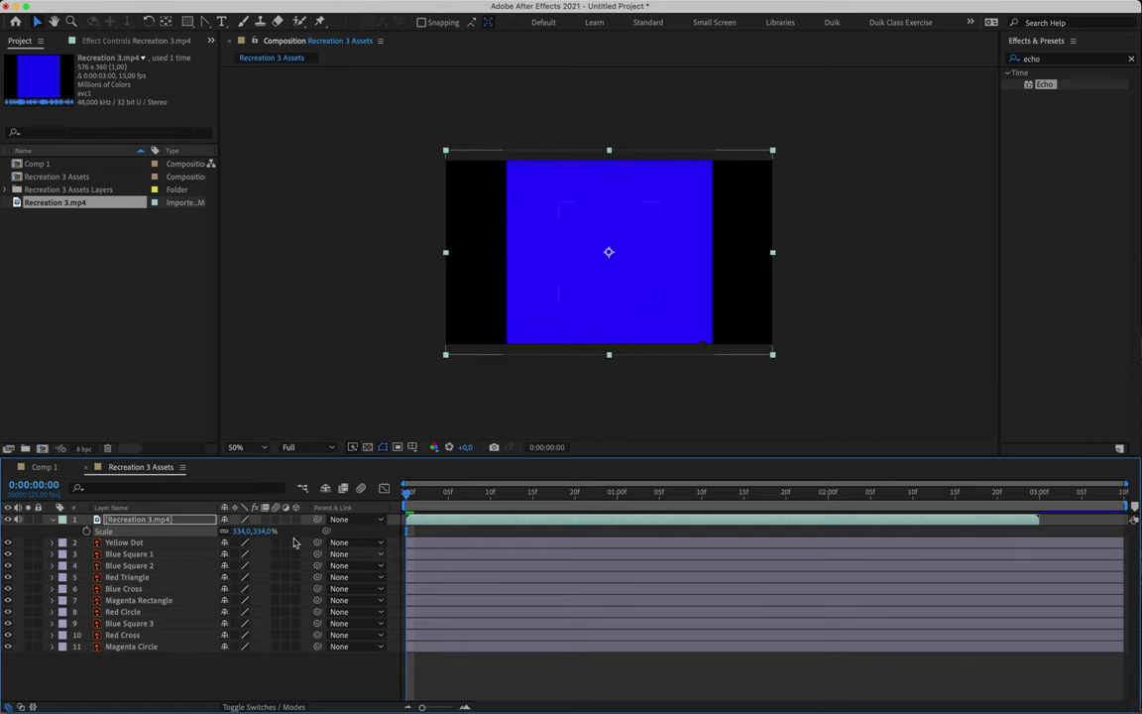
click(243, 532)
text(335)
key(Return)
click(51, 519)
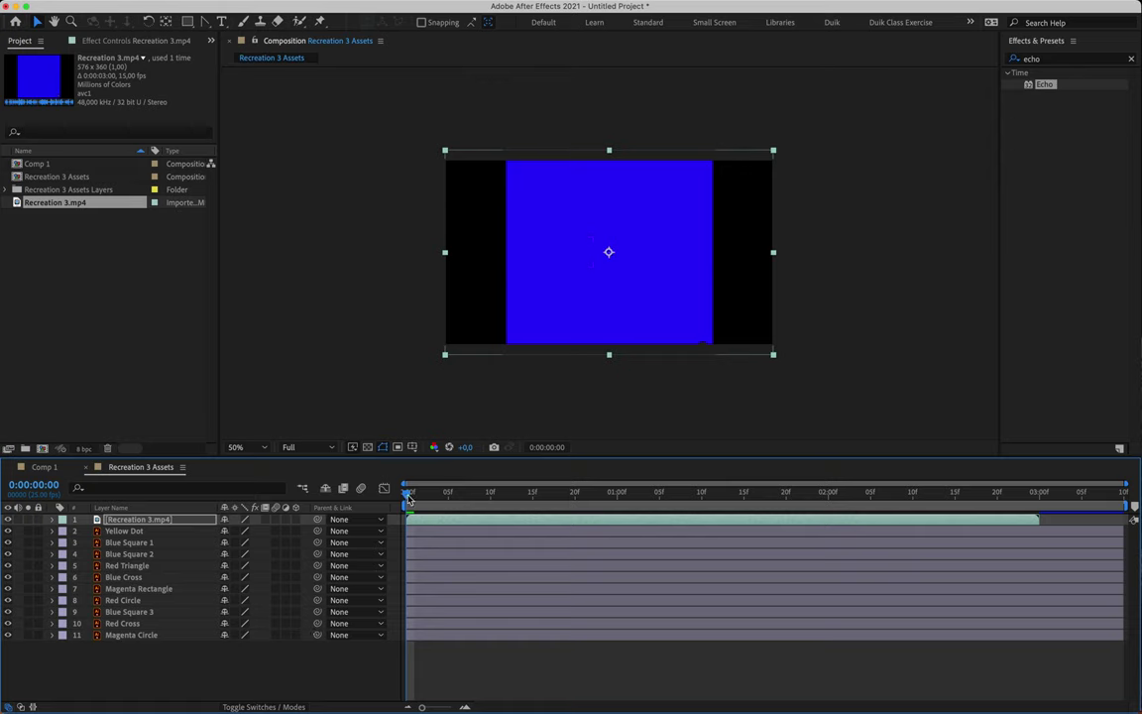
Step: Split the Recreation 3.mp4 layer at 0:00:01:09 and move its second part to the bottom of the layer stack
drag(412, 498, 607, 506)
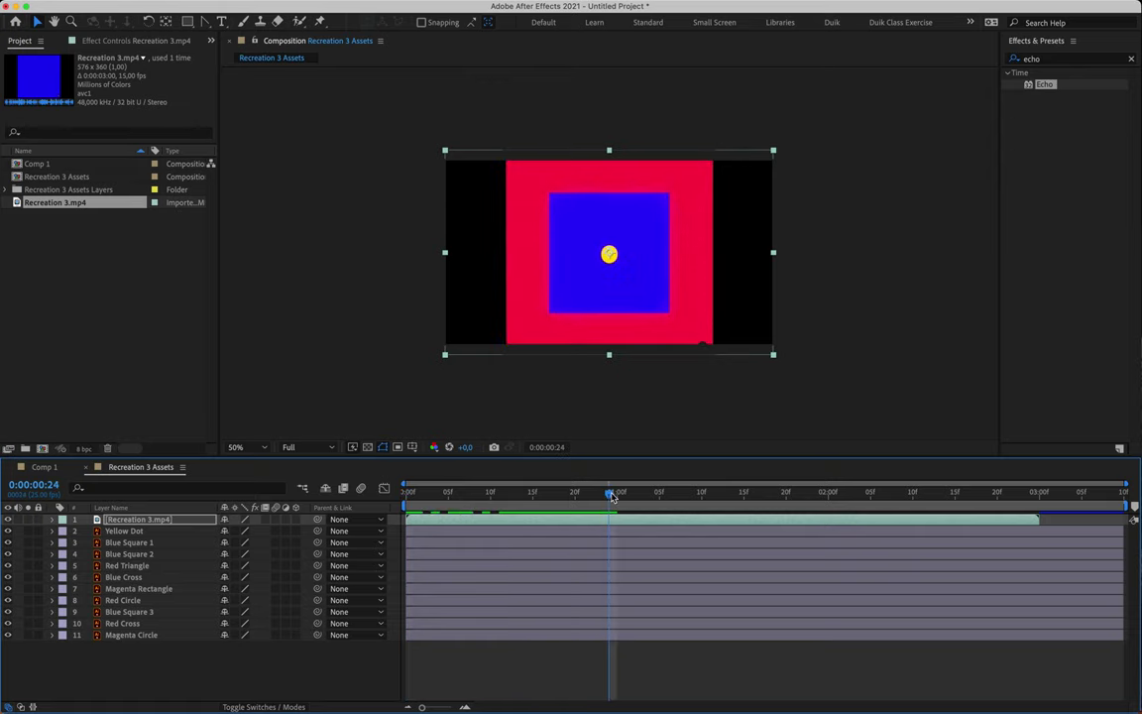
mouse_move(612, 496)
mouse_down()
mouse_move(408, 499)
mouse_move(622, 517)
mouse_move(624, 506)
mouse_move(841, 499)
mouse_move(989, 509)
mouse_move(780, 520)
mouse_move(1017, 524)
mouse_move(611, 505)
mouse_up()
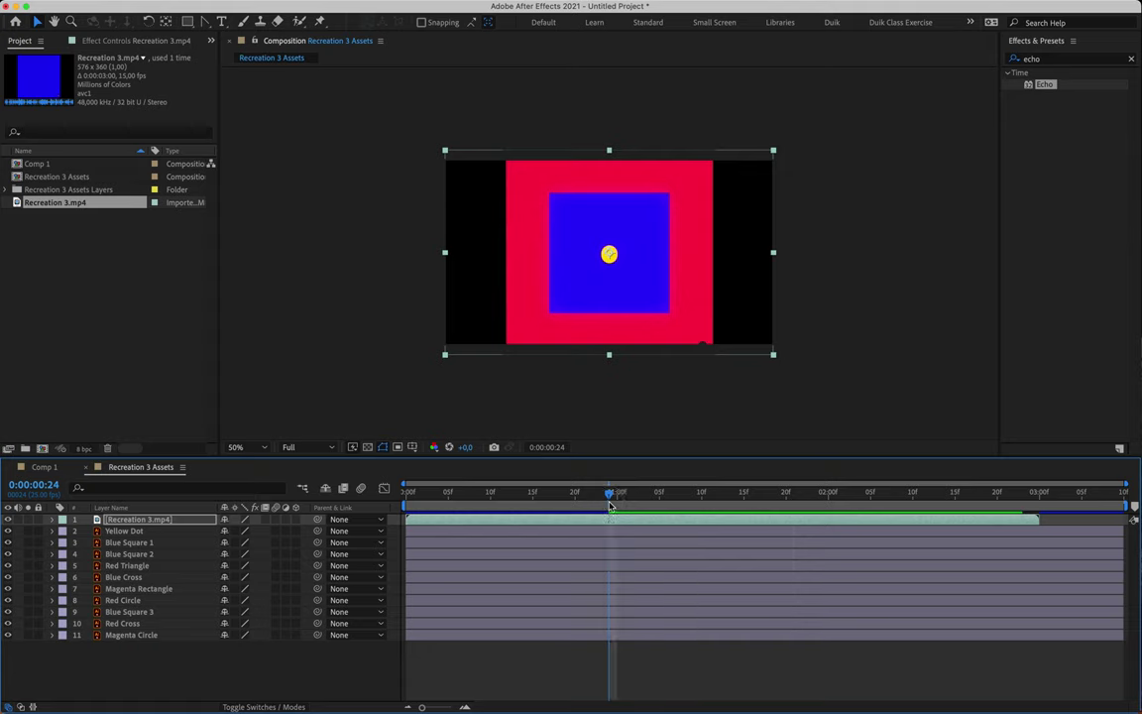
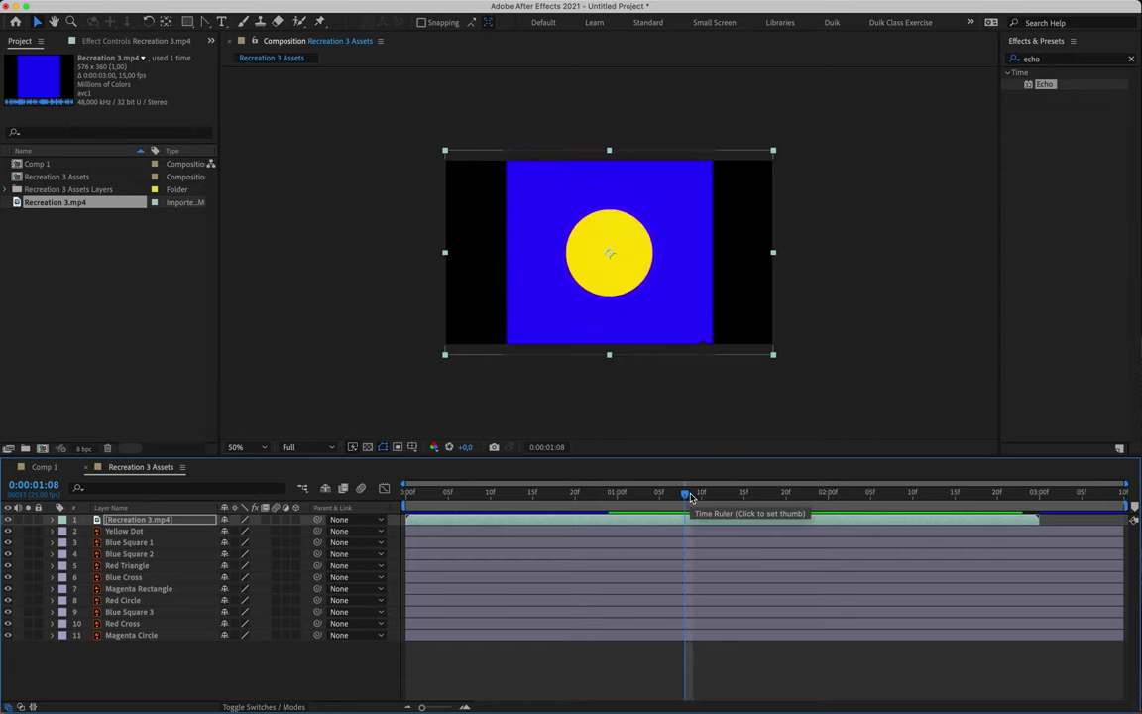
click(586, 518)
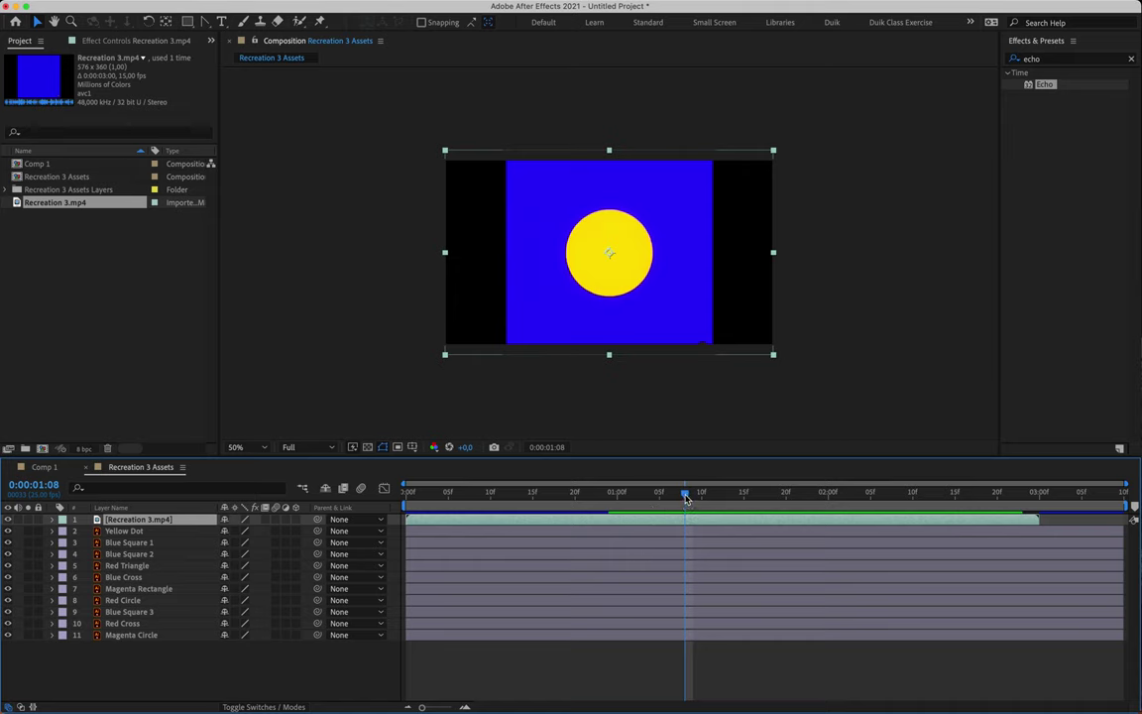
drag(685, 499, 692, 499)
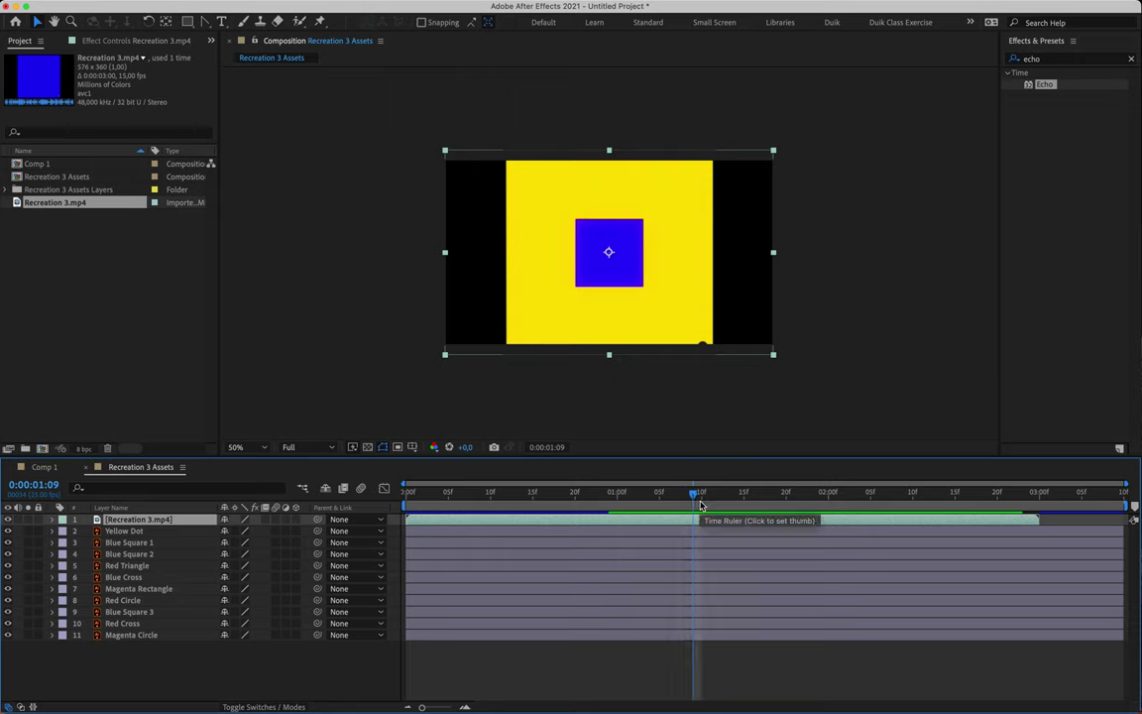
key(super+shift+d)
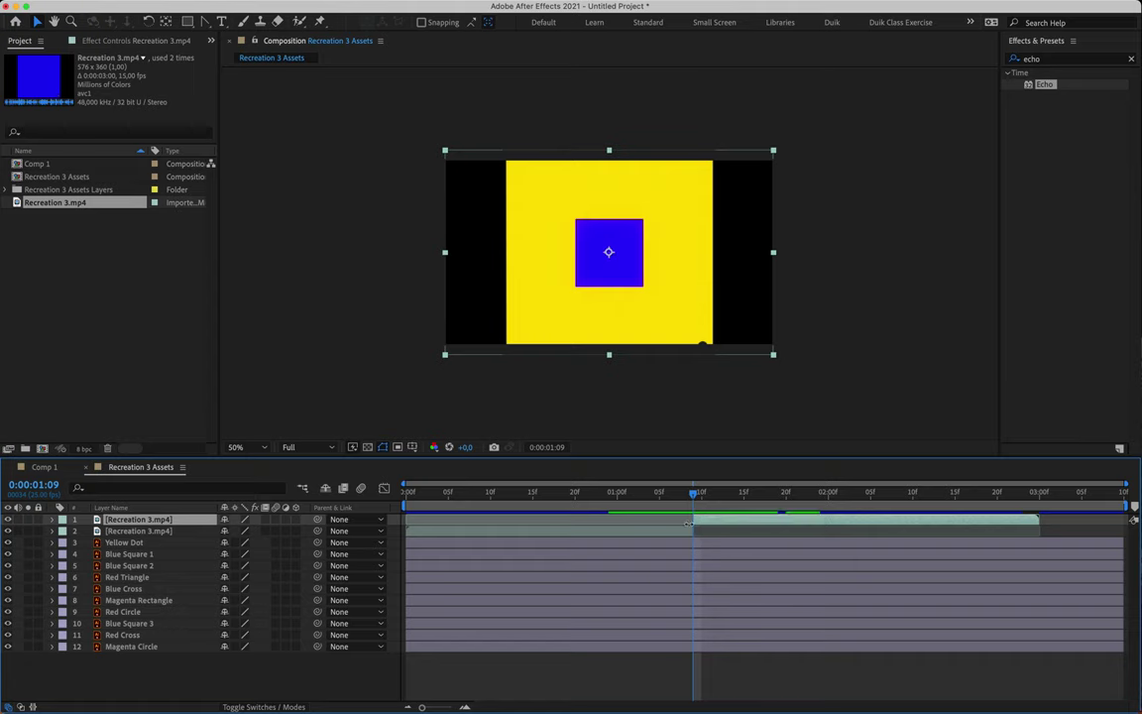
click(695, 495)
drag(168, 519, 164, 662)
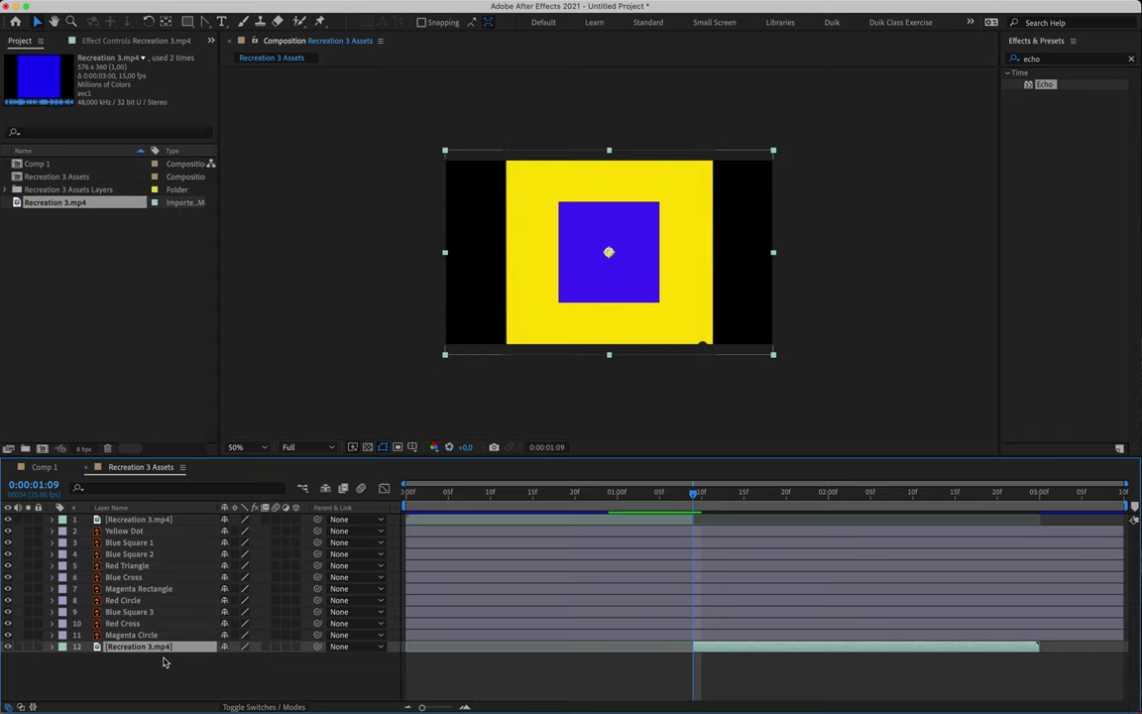
Step: Return to the timeline start and inspect the Yellow Dot and Blue Square 1 layers with the top video layer temporarily hidden
click(140, 523)
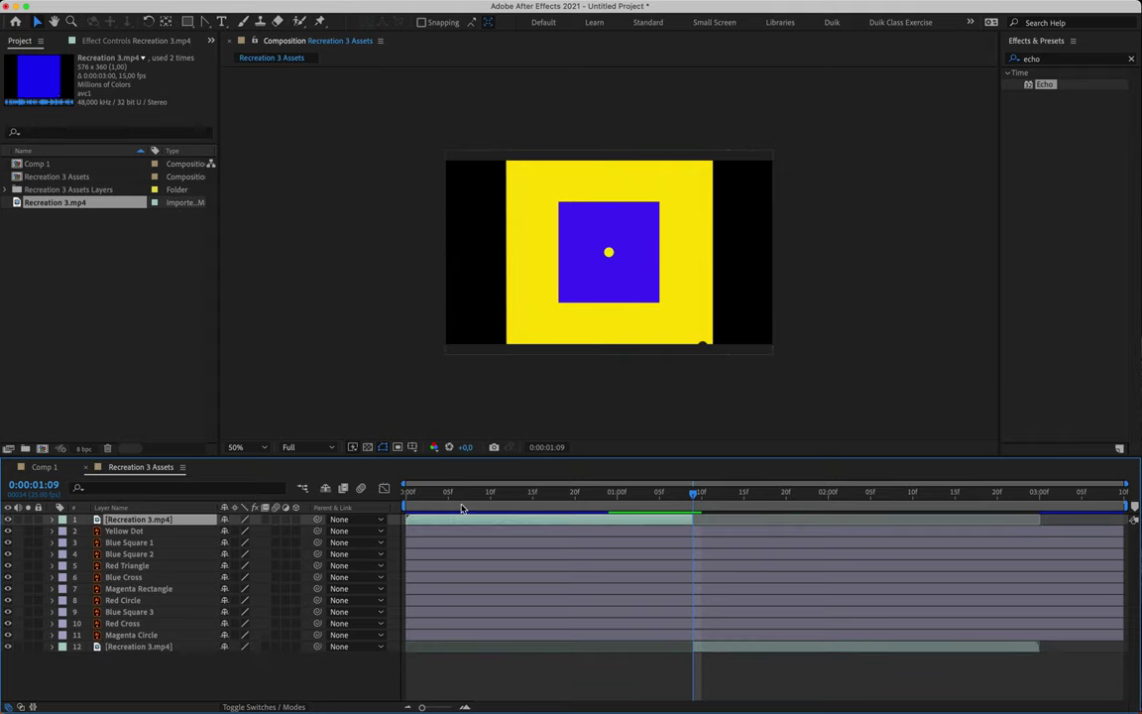
click(462, 495)
key(Home)
click(9, 520)
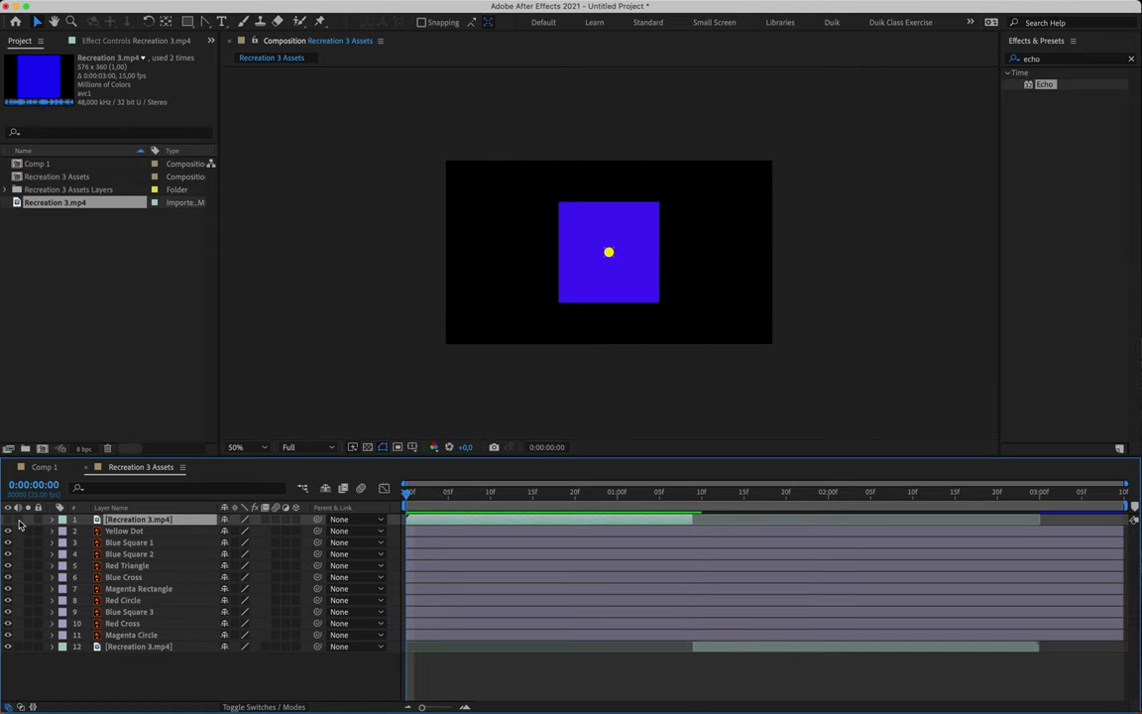
click(168, 530)
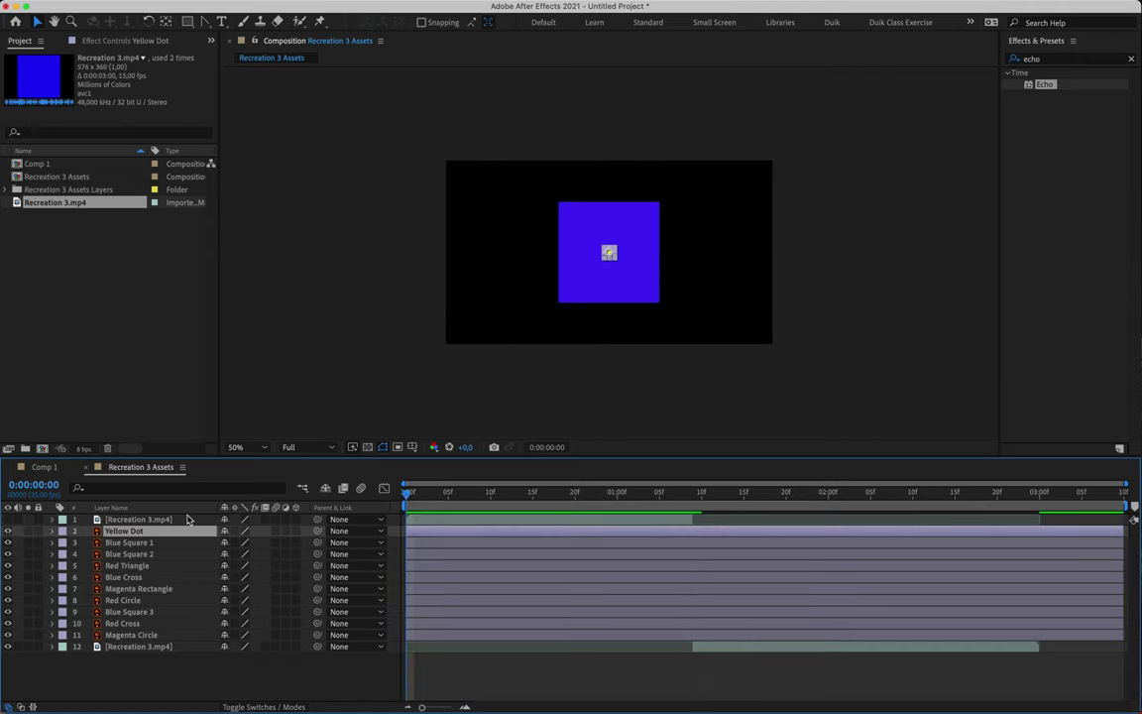
click(142, 543)
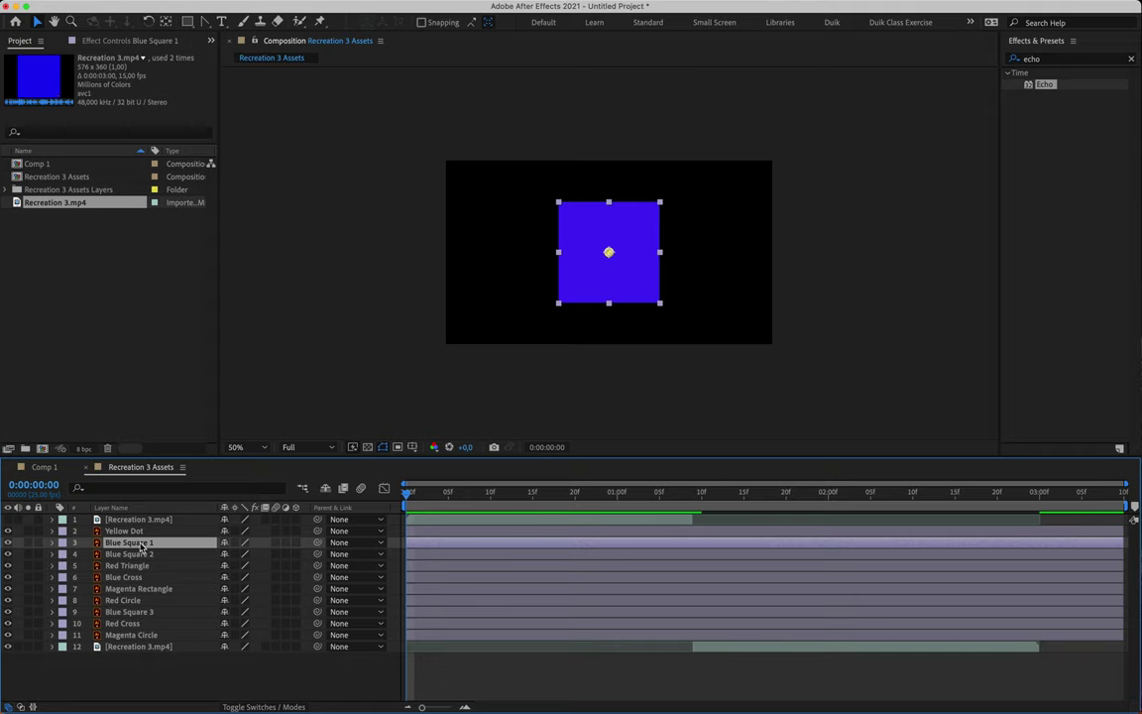
click(9, 519)
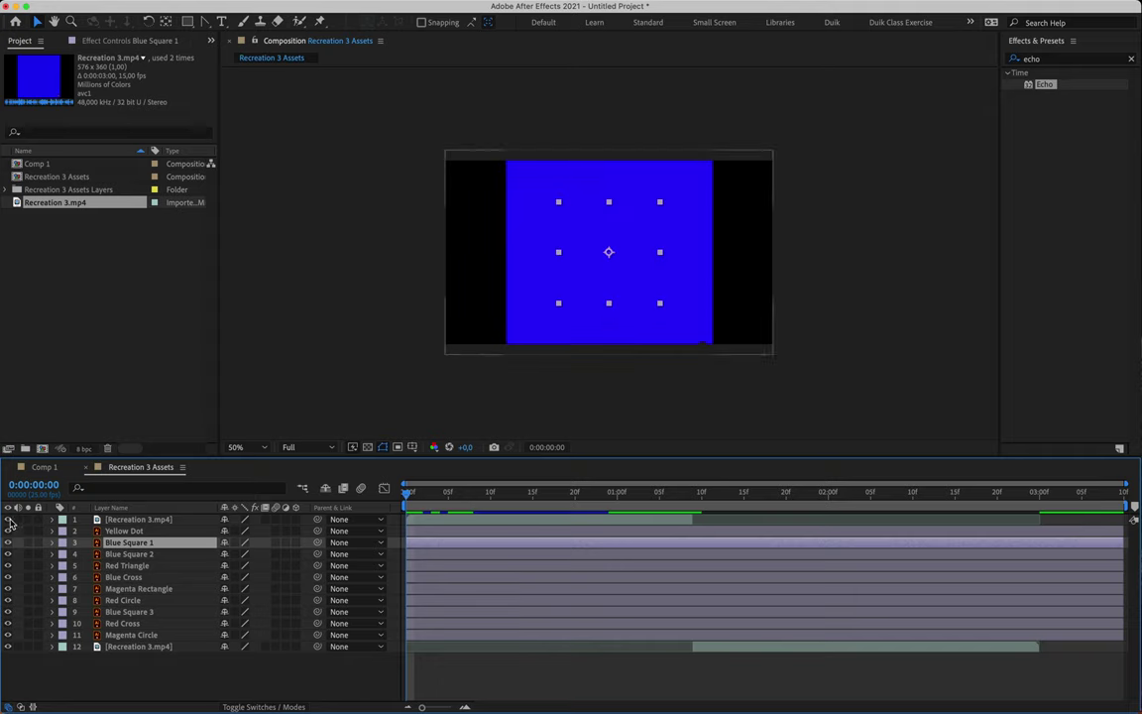
Step: Pre-compose the top Recreation 3.mp4, Yellow Dot and Blue Square 1 layers into a new composition named Stage 1
super+click(149, 520)
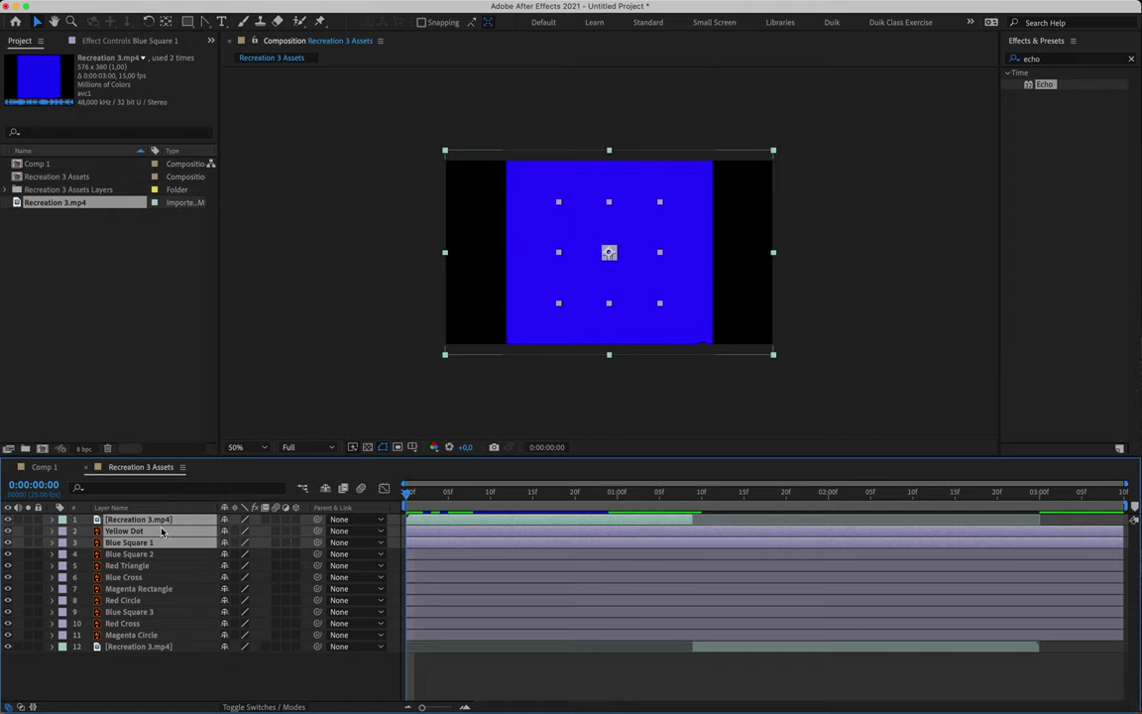
right_click(162, 533)
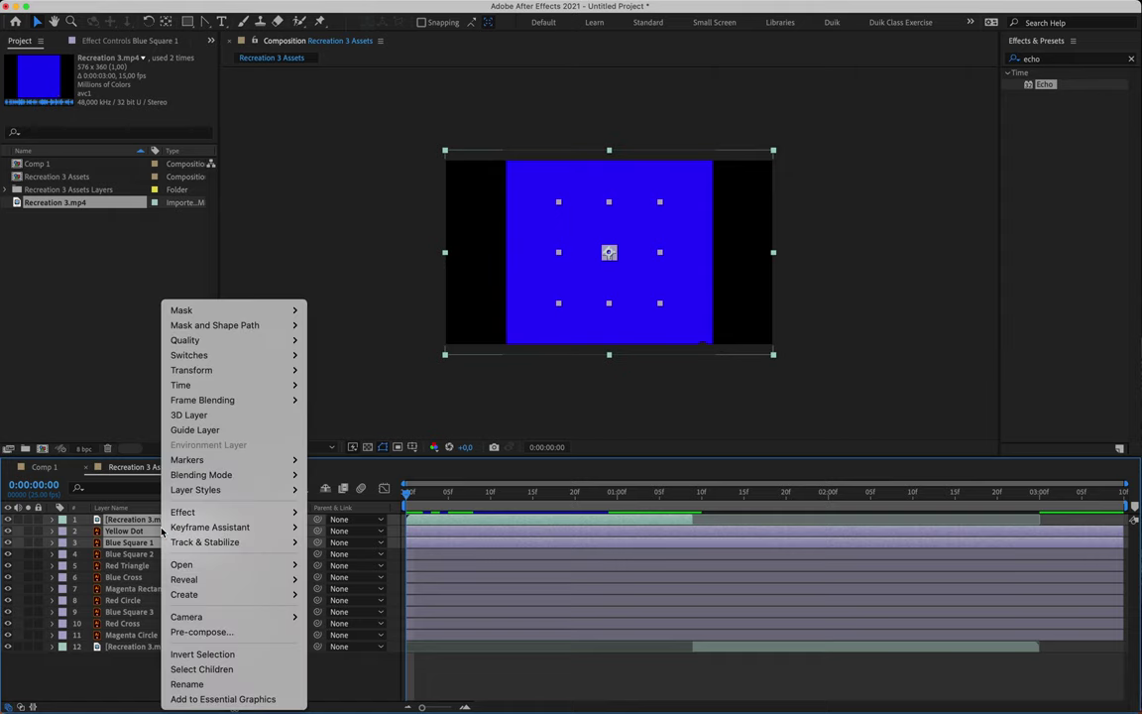
click(220, 632)
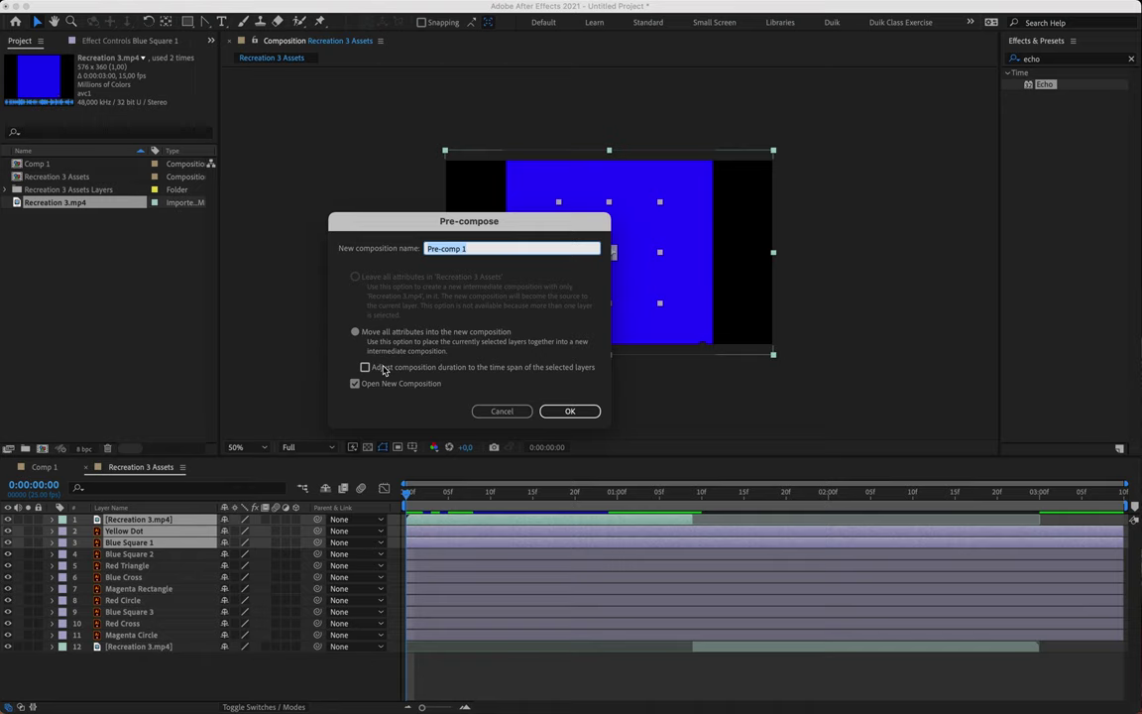
text(Stage)
click(568, 413)
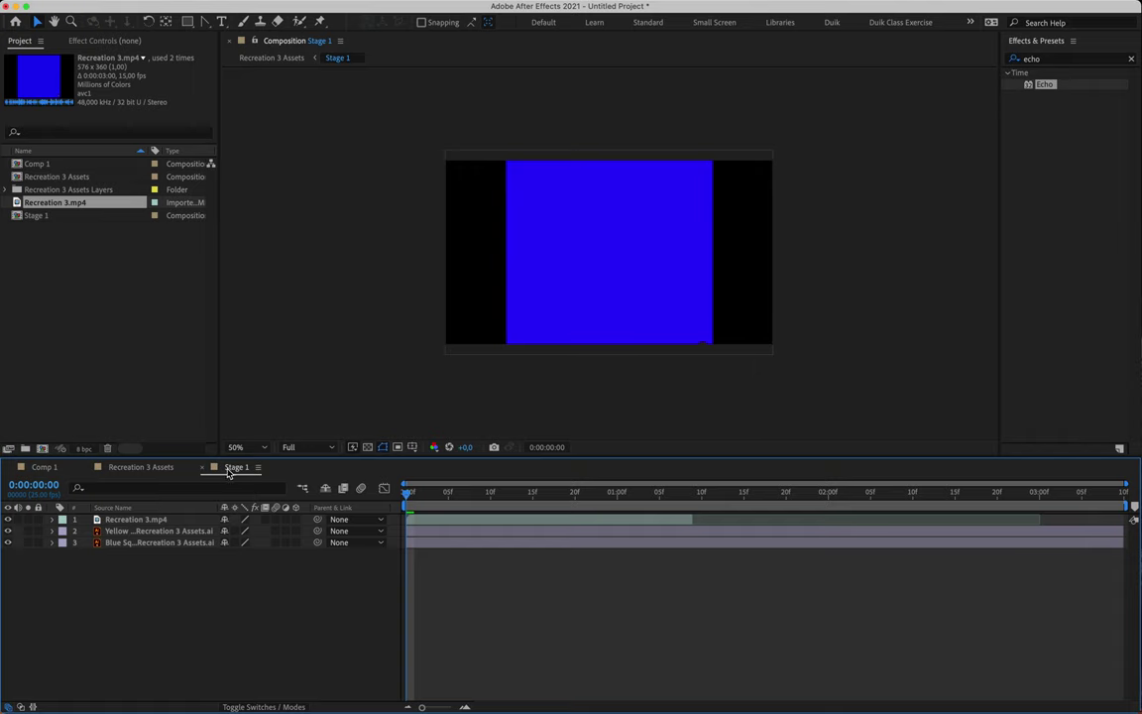
Step: Inspect the layers inside the Stage 1 pre-composition and return to the Recreation 3 Assets composition
click(140, 468)
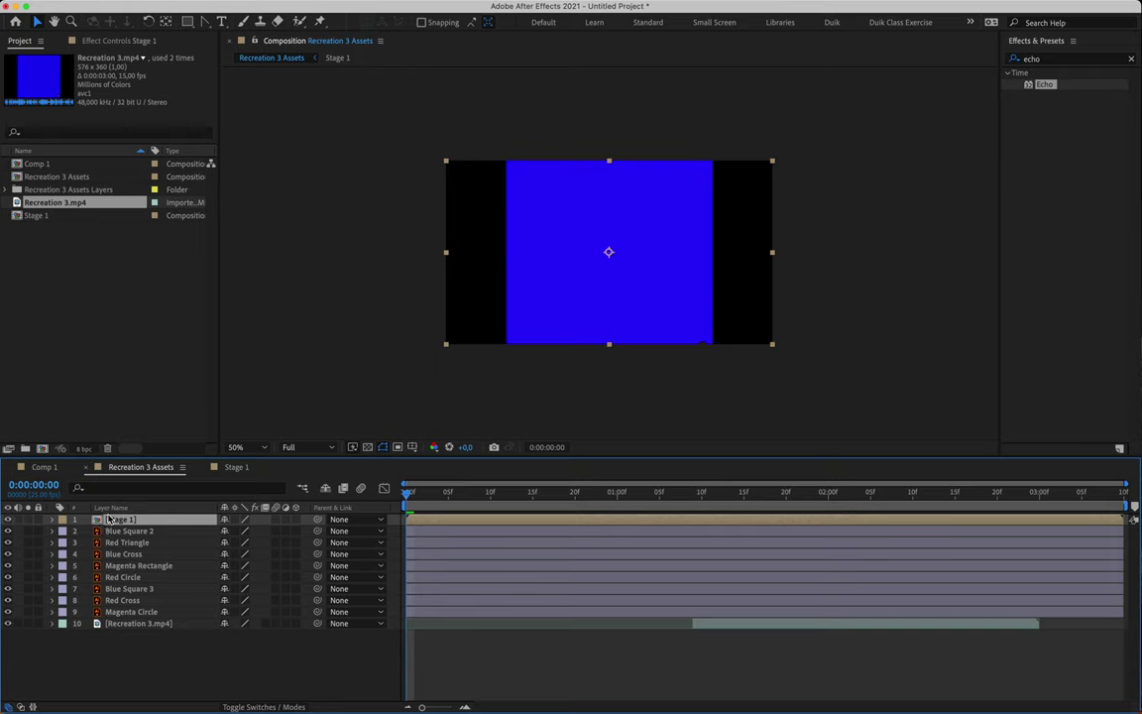
double_click(119, 520)
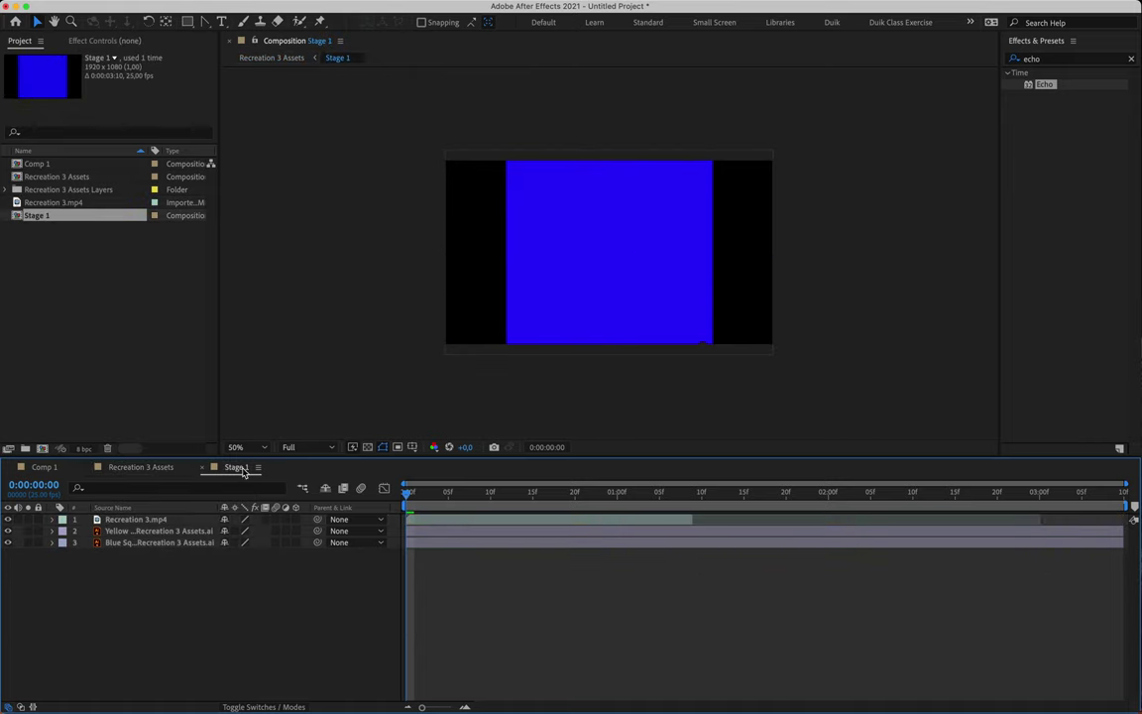
click(150, 467)
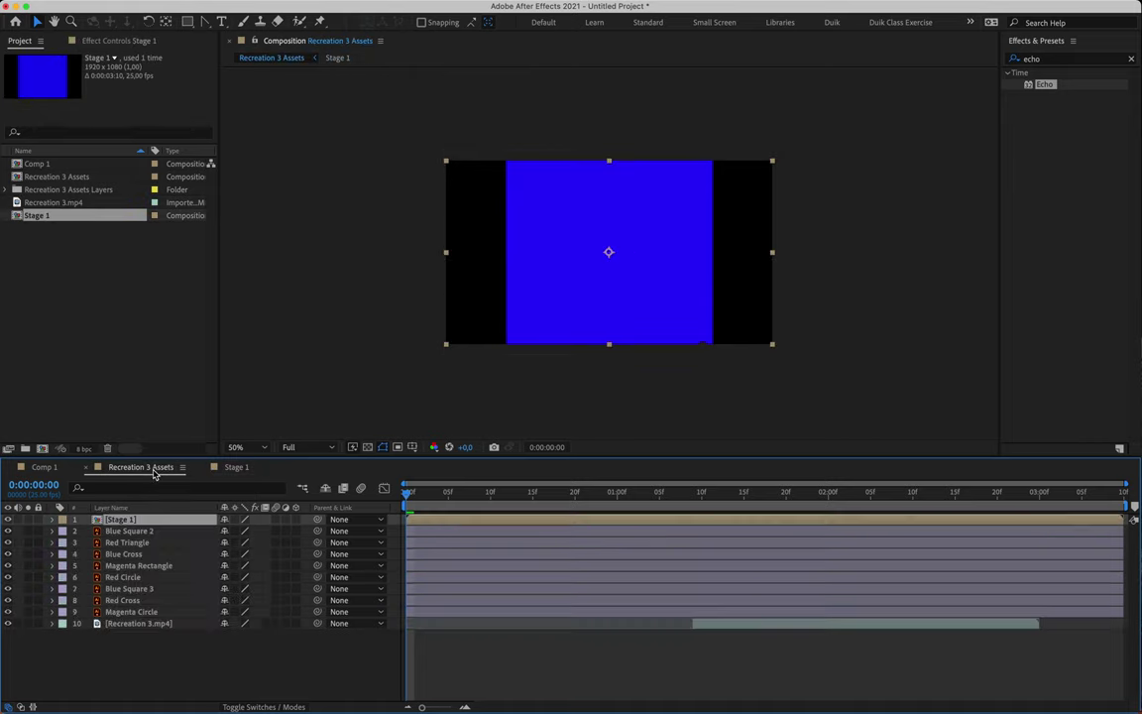
Step: Pre-compose all layers below Stage 1, from Blue Square 2 through the bottom Recreation 3.mp4, into a new composition named Stage 2
click(140, 532)
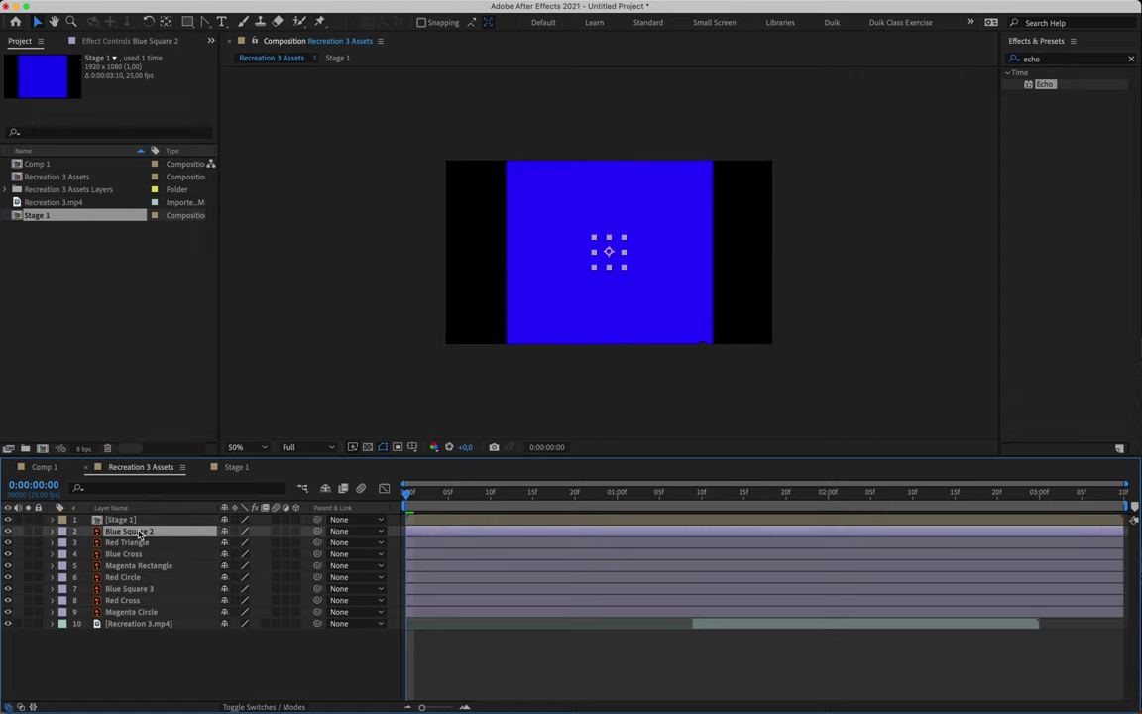
shift+click(151, 623)
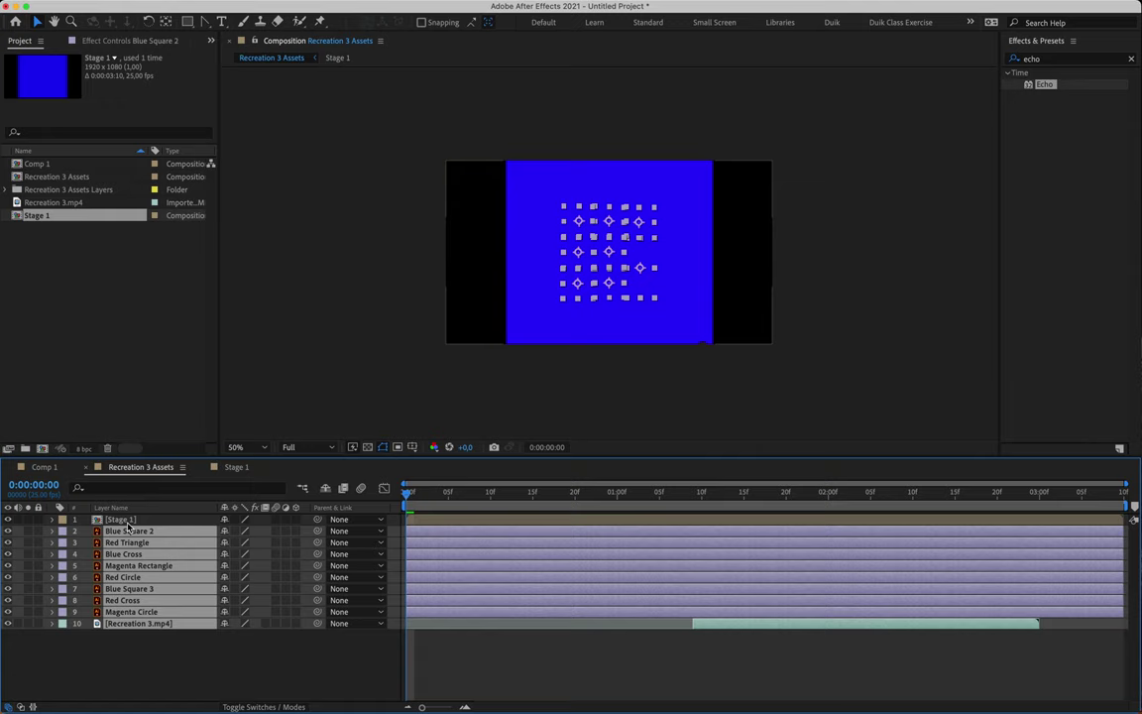
right_click(138, 624)
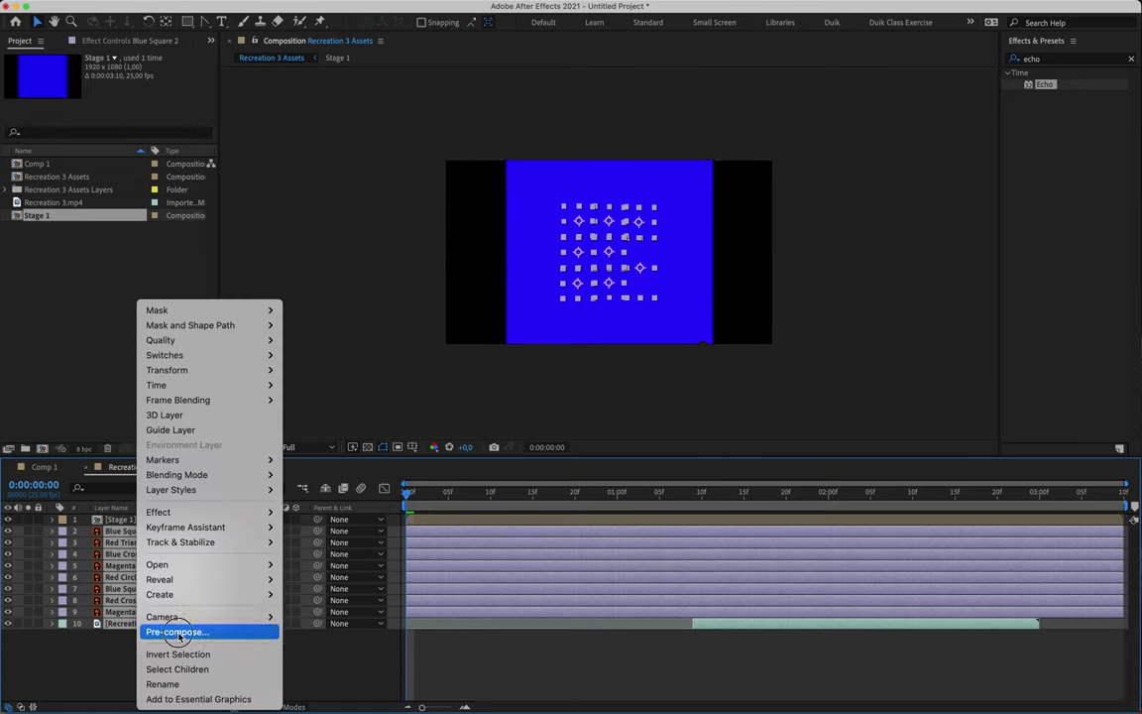
click(180, 635)
text(Stage 2)
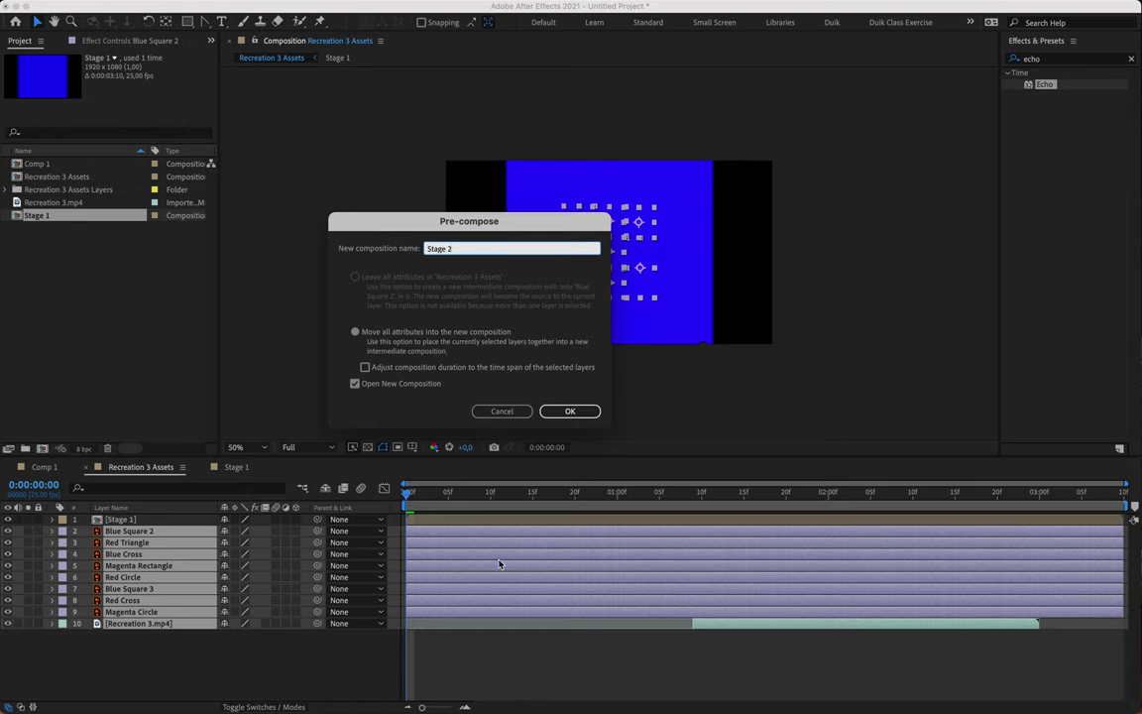
key(Return)
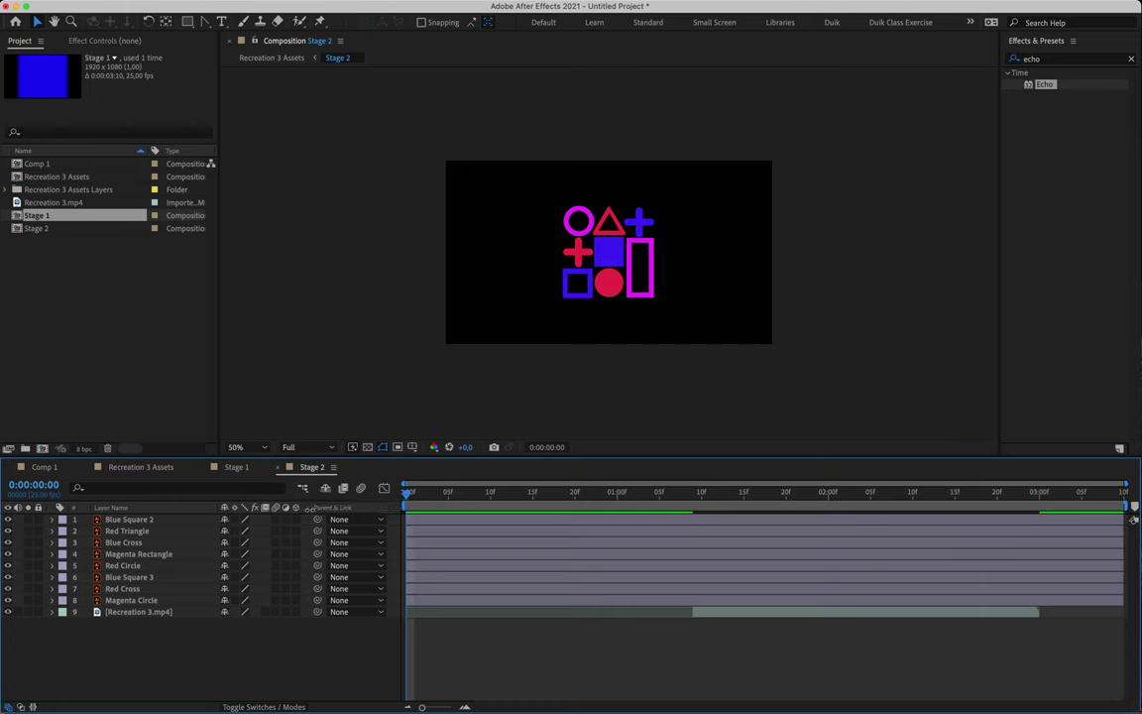
Step: End the Stage 1 work area at 0:00:01:08 and trim the composition to it
click(228, 466)
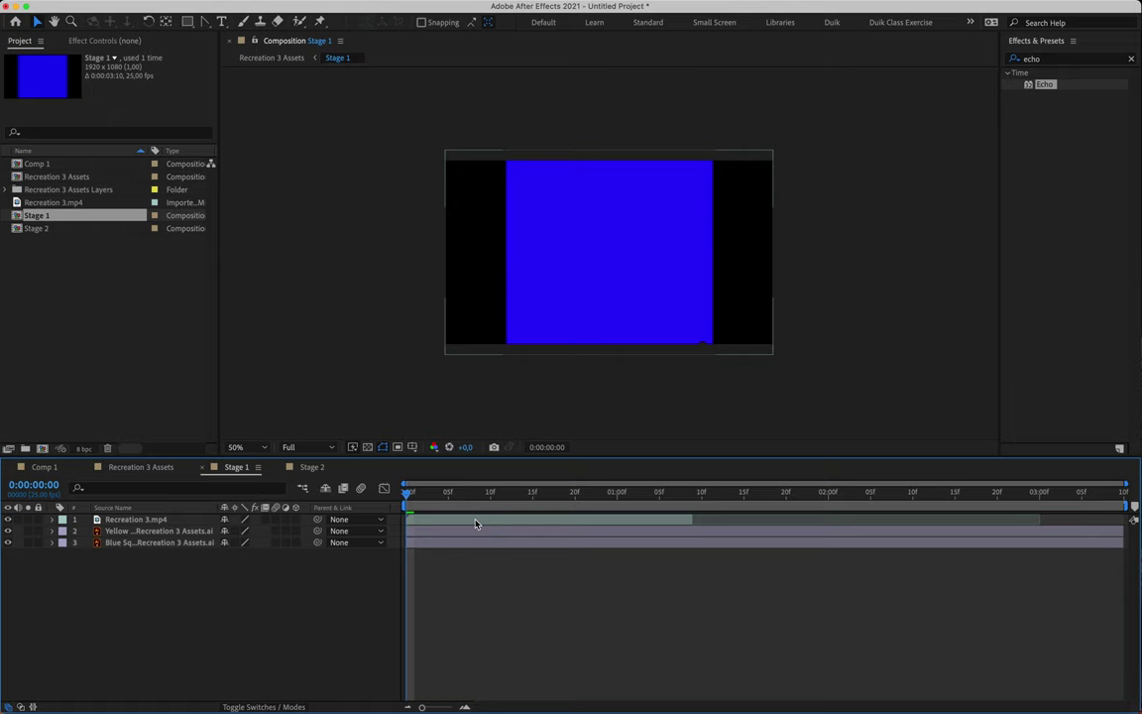
drag(420, 492, 686, 514)
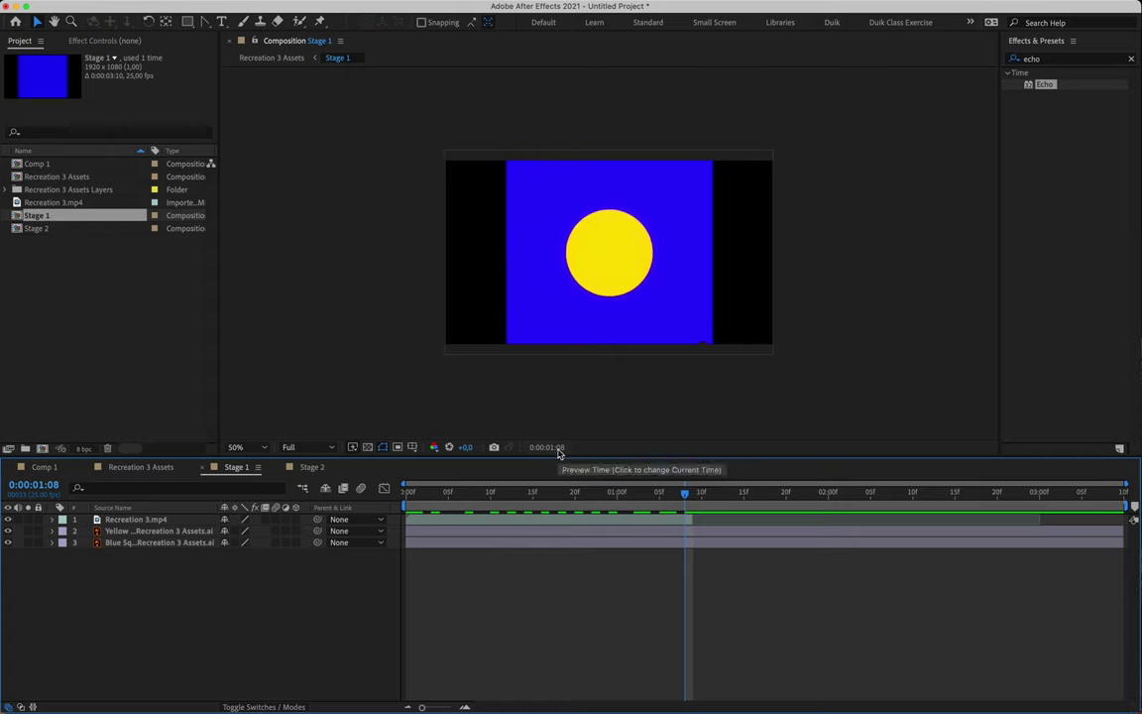
key(n)
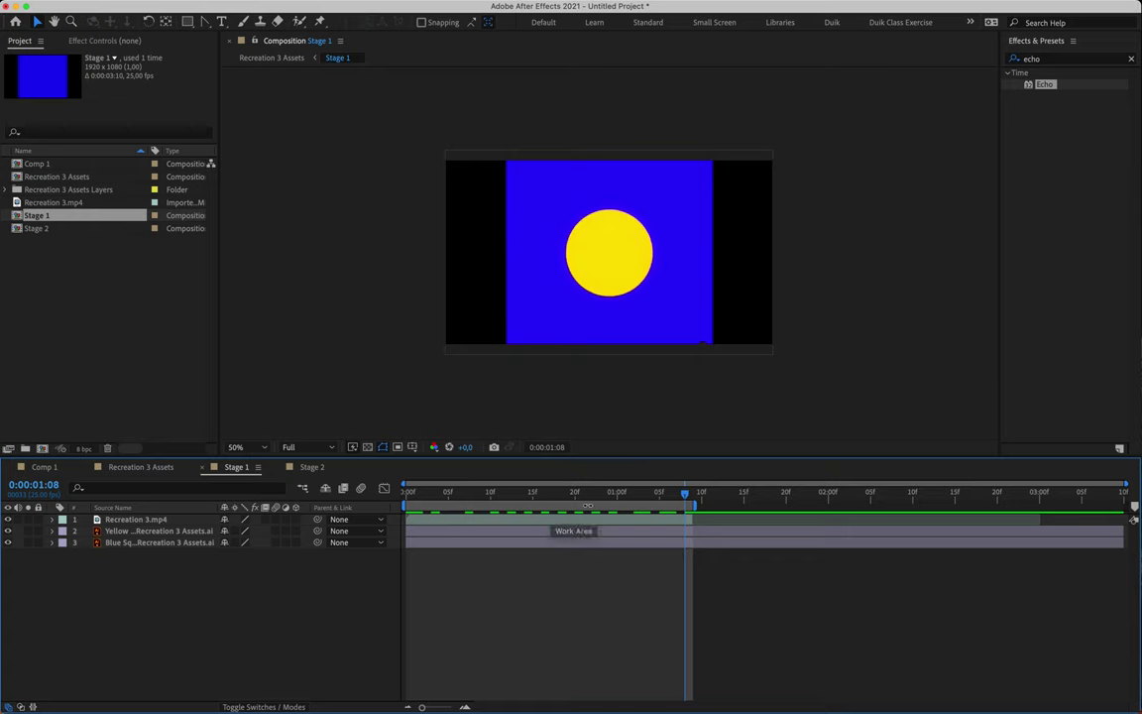
right_click(588, 506)
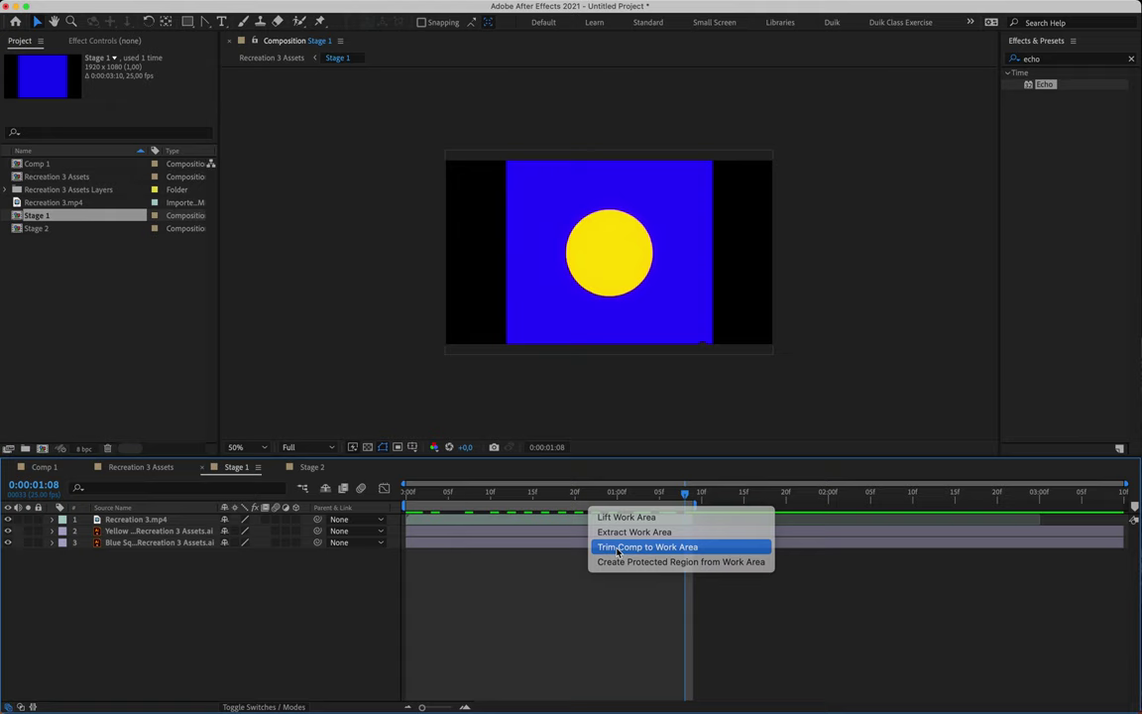
click(617, 547)
Step: Preview the trimmed Stage 1 composition and lock its Recreation 3.mp4 reference layer
key(space)
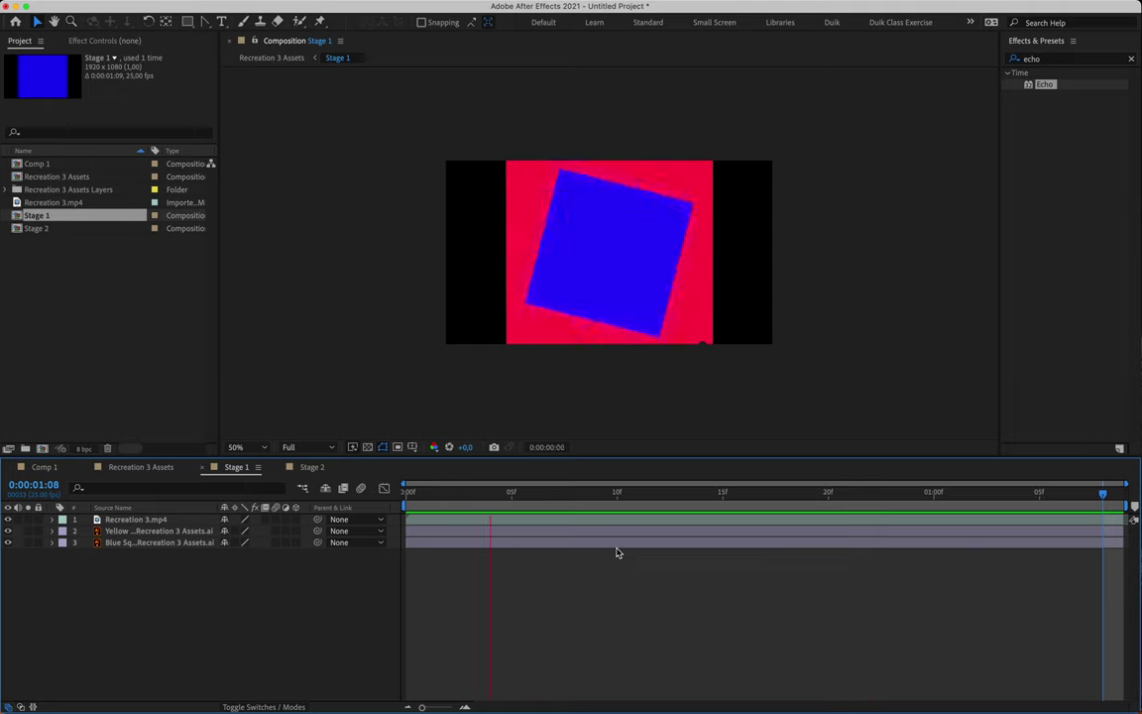
key(space)
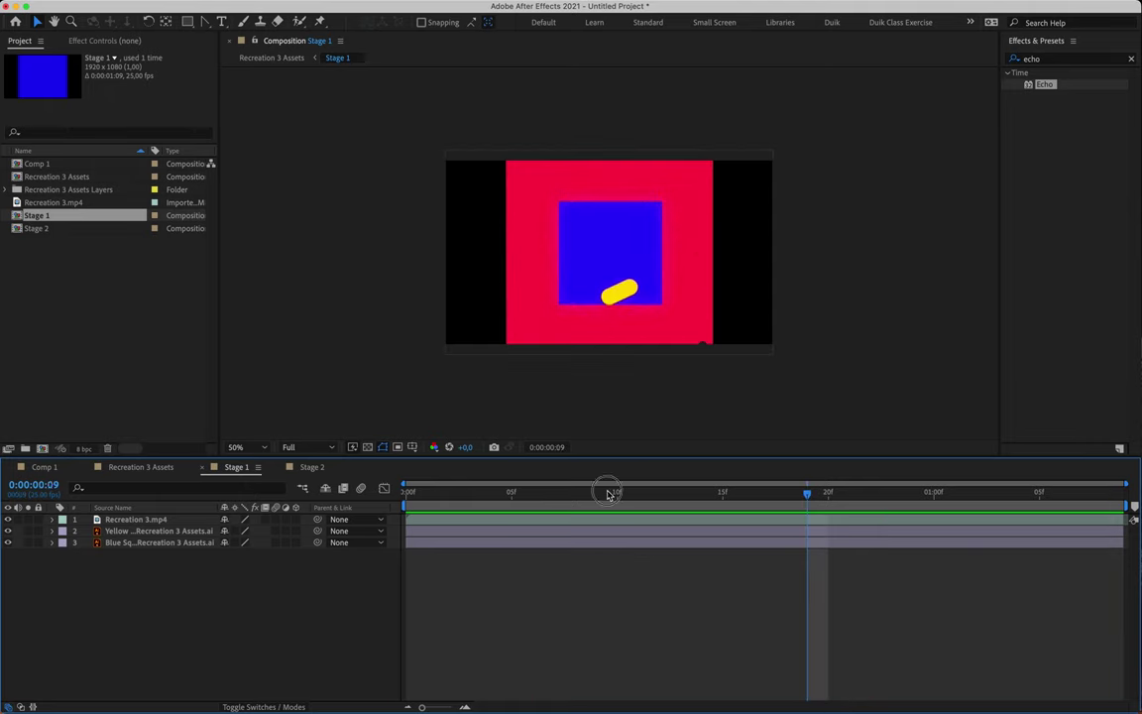
drag(610, 493, 742, 492)
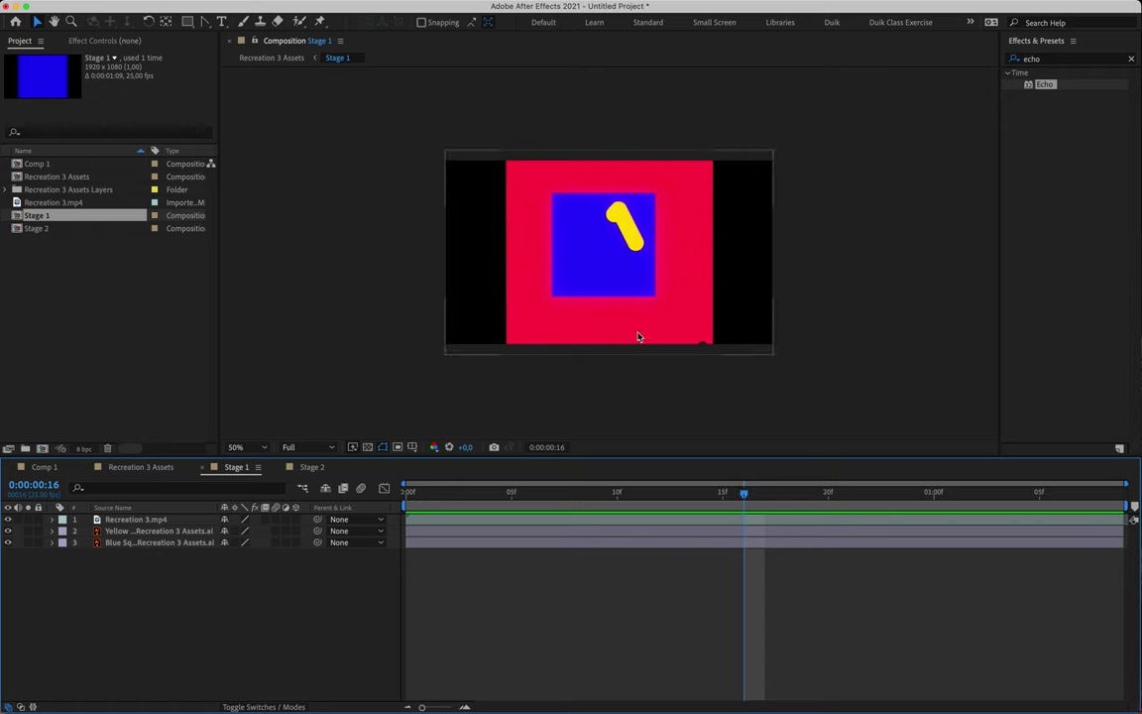
click(37, 520)
Step: At 0:00:01:02, move the Yellow Dot layer above the reference video to compare it with the video's dot
drag(743, 493, 997, 495)
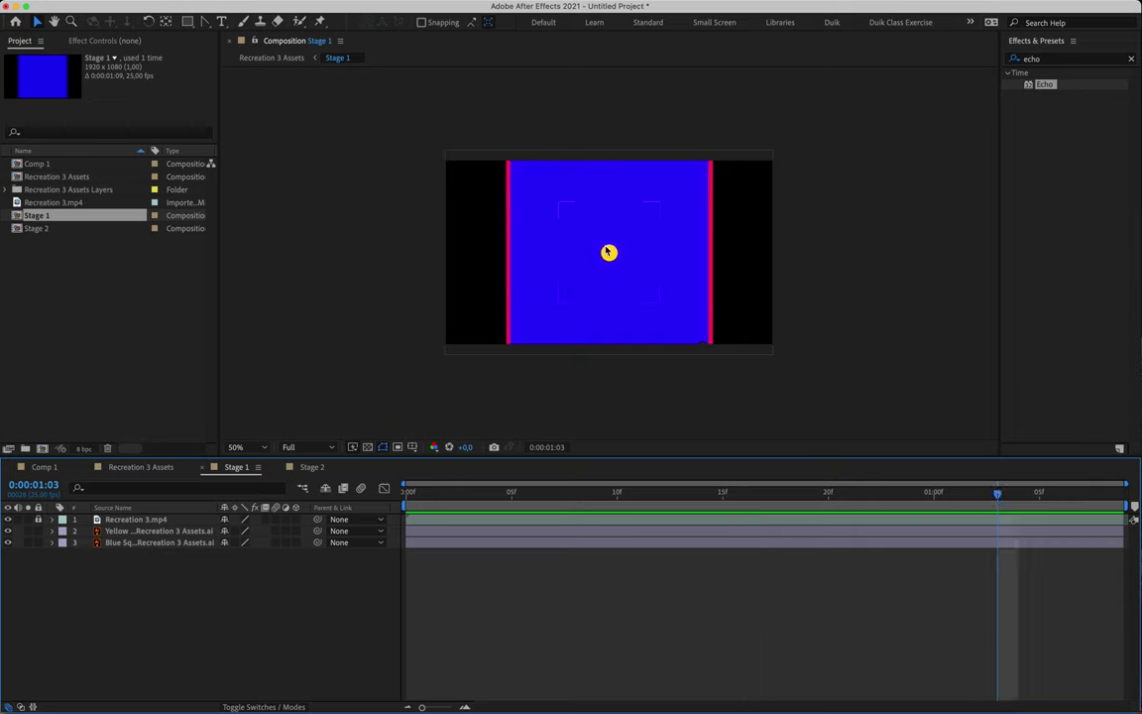
key(Page_Up)
key(Page_Up)
key(Page_Up)
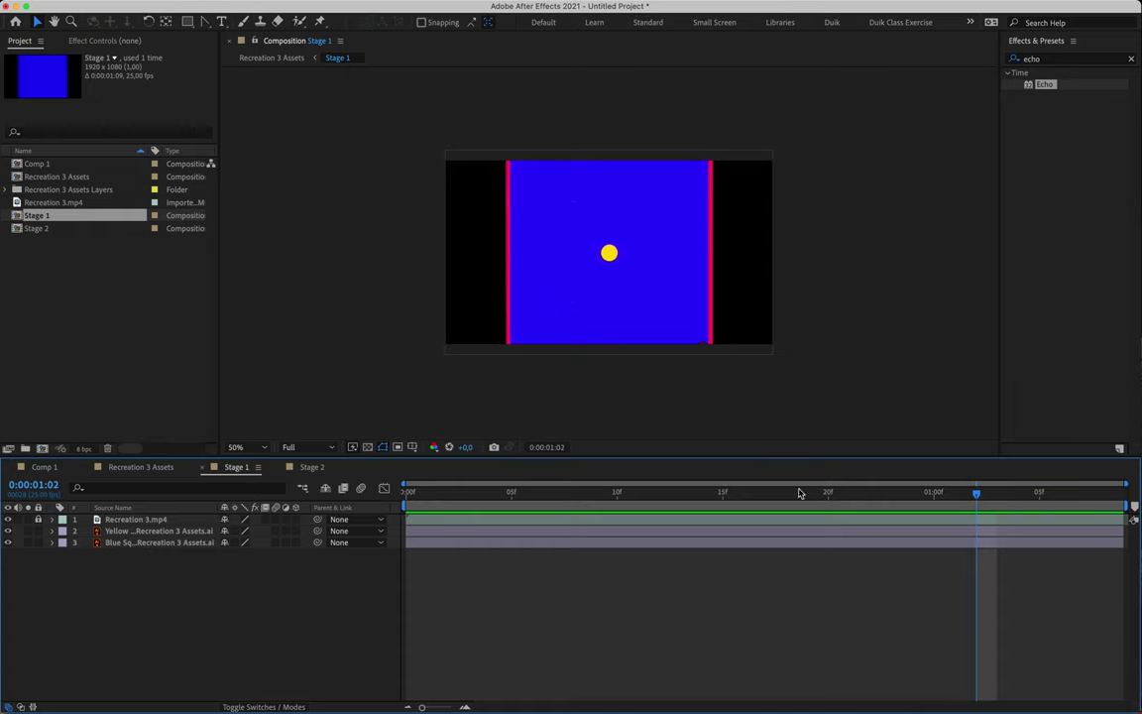
key(Page_Down)
key(Page_Down)
drag(133, 543, 203, 515)
key(ctrl+z)
key(period)
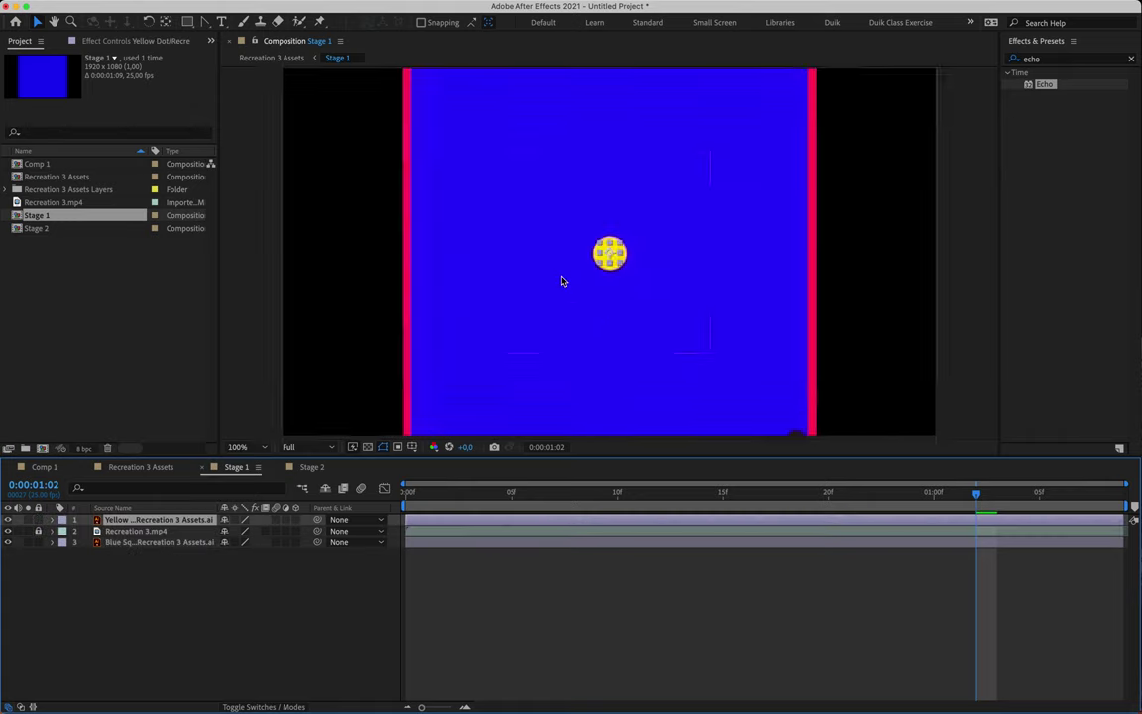
Step: Set the Yellow Dot's scale to 175% and move its layer back below the reference video
key(period)
key(s)
mouse_move(244, 532)
mouse_down()
mouse_move(300, 531)
mouse_move(257, 530)
mouse_up()
key(comma)
key(comma)
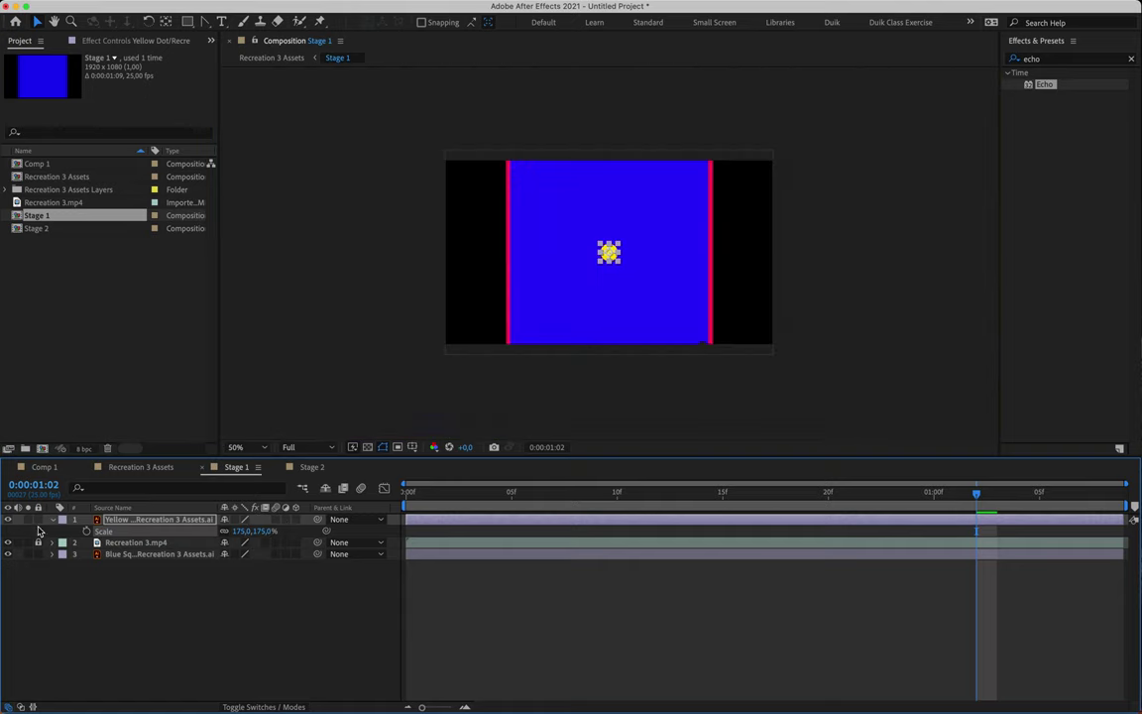
key(s)
click(198, 542)
drag(198, 542, 199, 540)
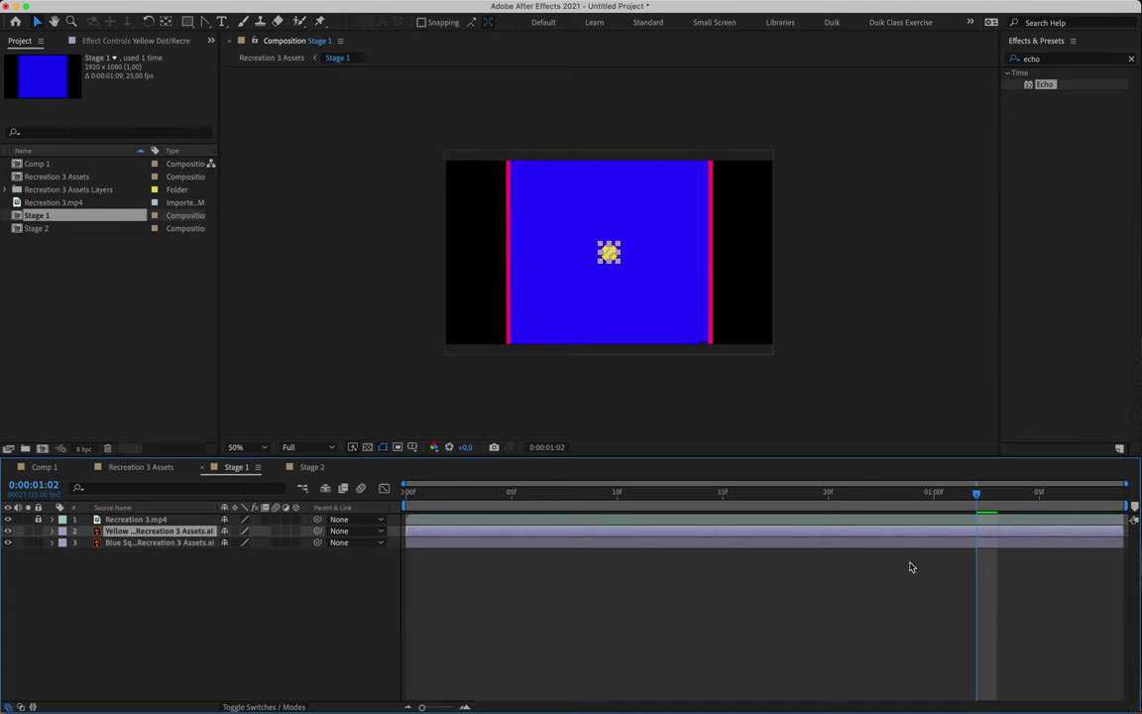
Step: At 0:00:00:19, move the Blue Square 1 layer above the reference video and align it with the video's blue square
drag(918, 501, 807, 500)
drag(149, 543, 158, 518)
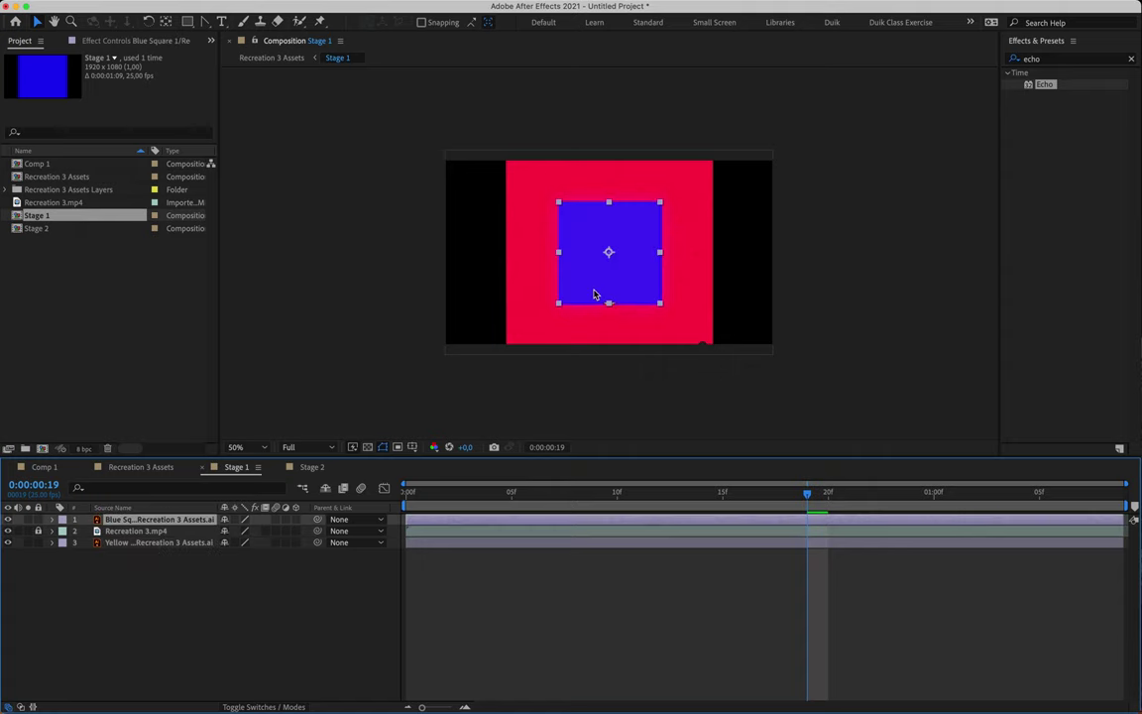
key(period)
drag(591, 278, 596, 275)
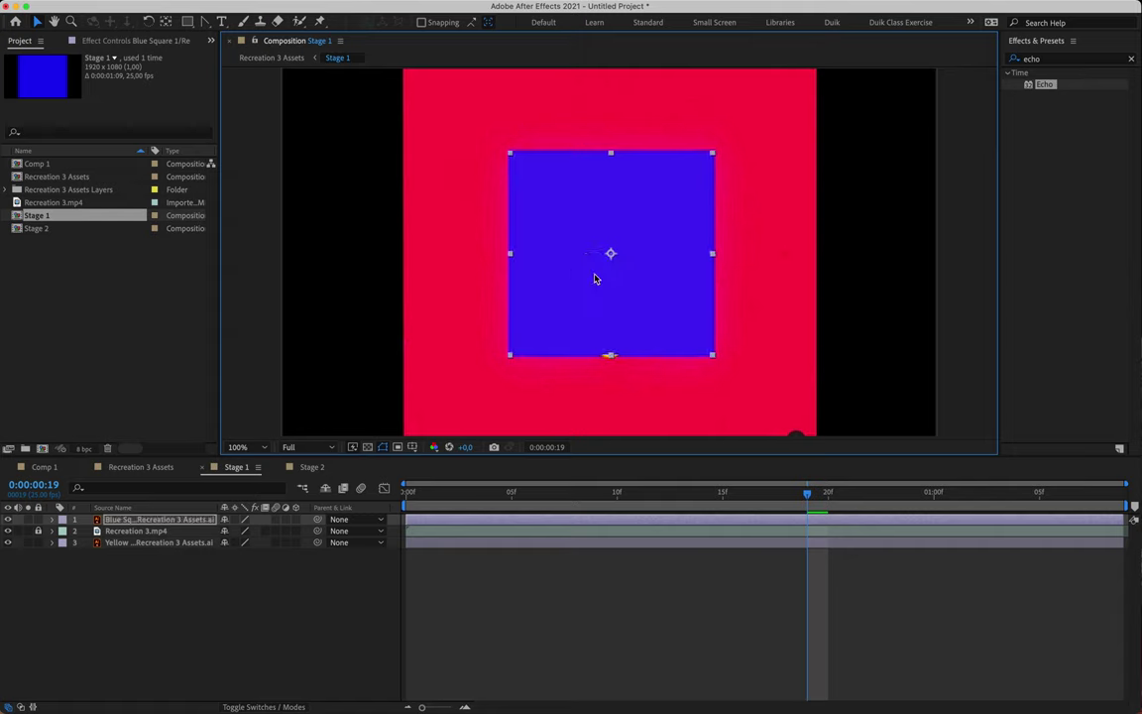
Step: Set the Blue Square 1 layer's scale to 103%
key(s)
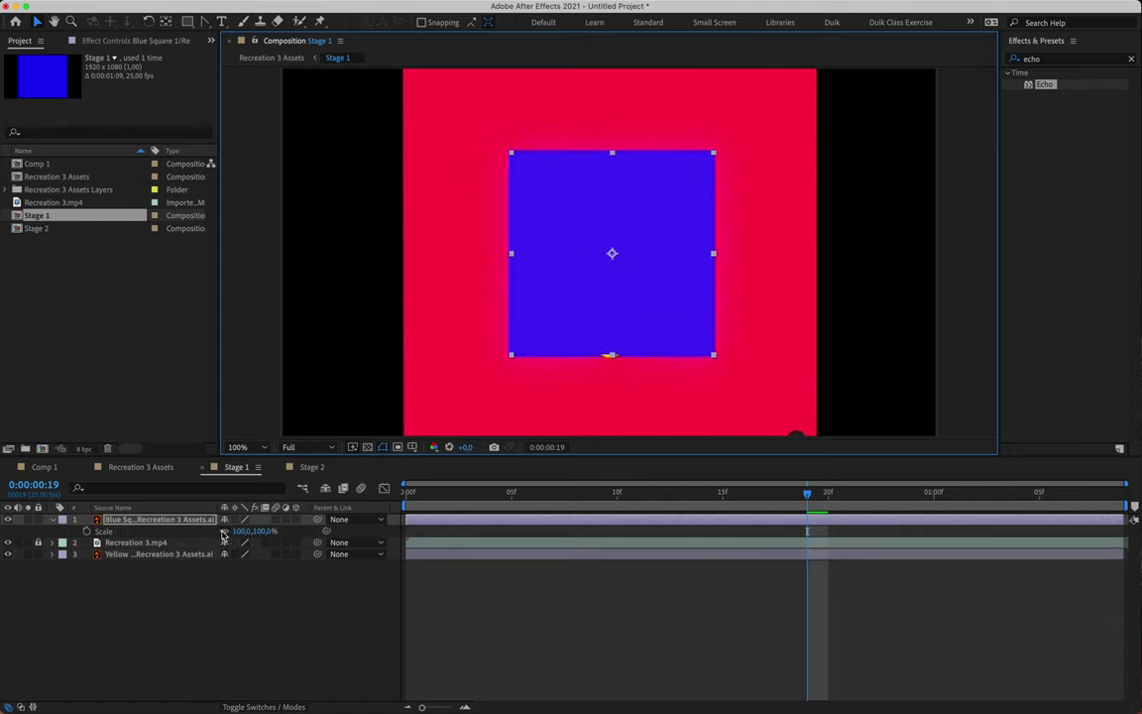
drag(238, 531, 262, 538)
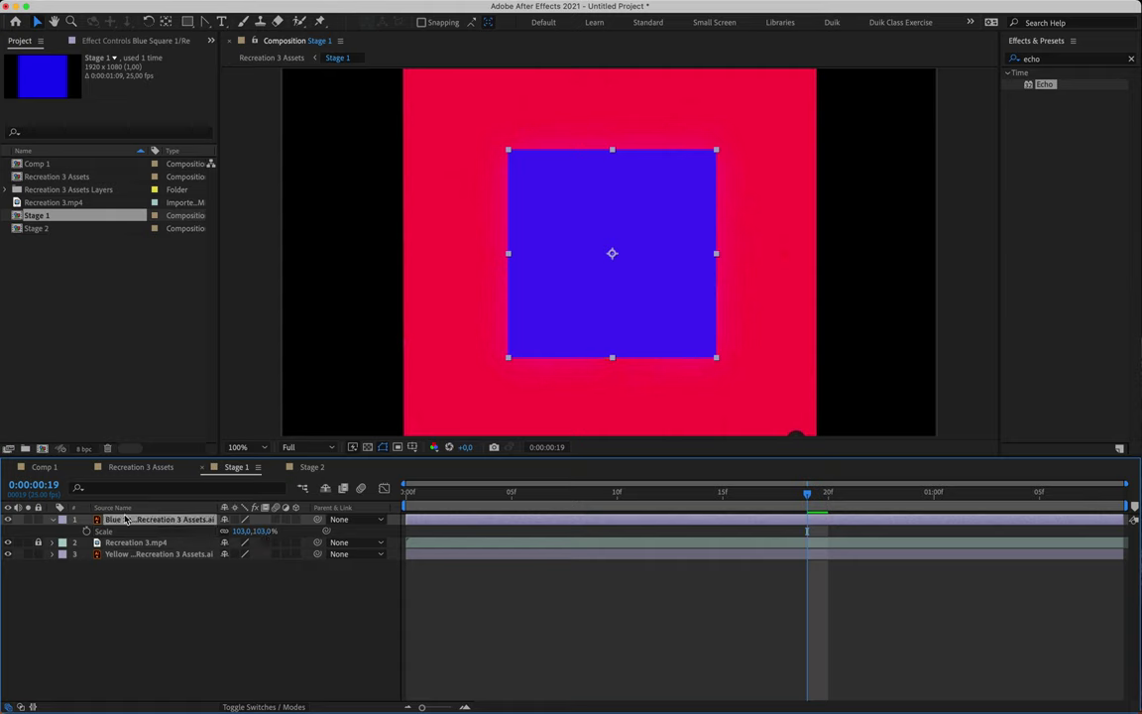
click(54, 519)
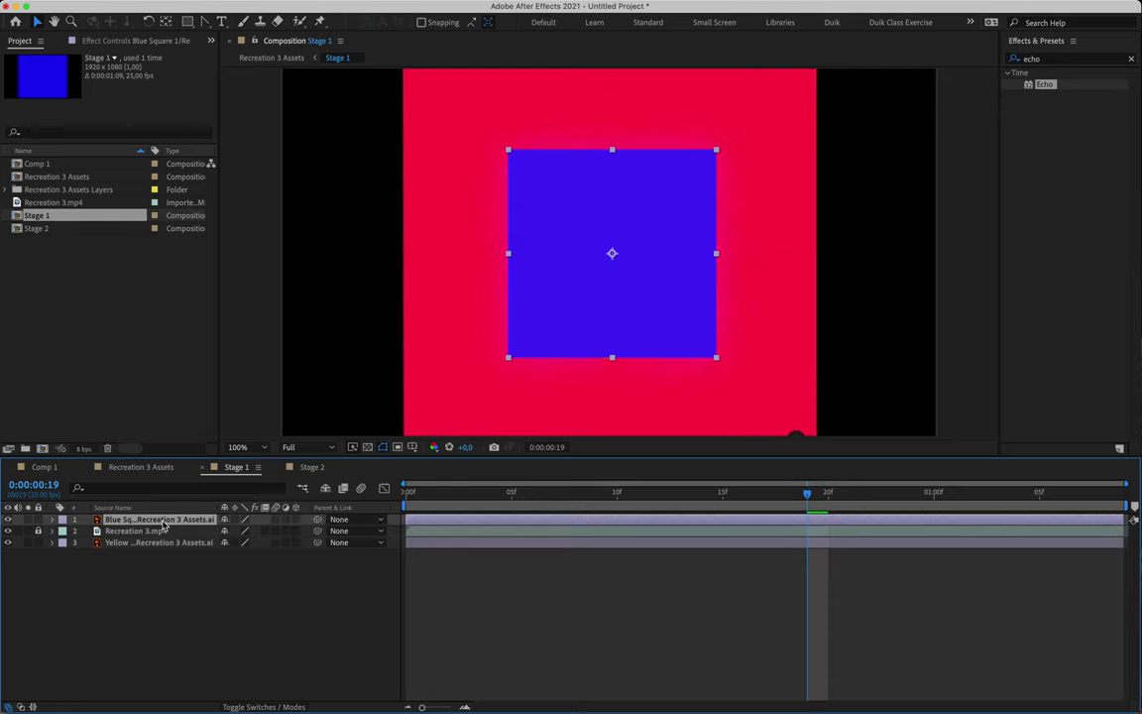
Step: Set the Blue Square 1 layer's opacity to 50% and try shifting it to compare against the reference video
key(t)
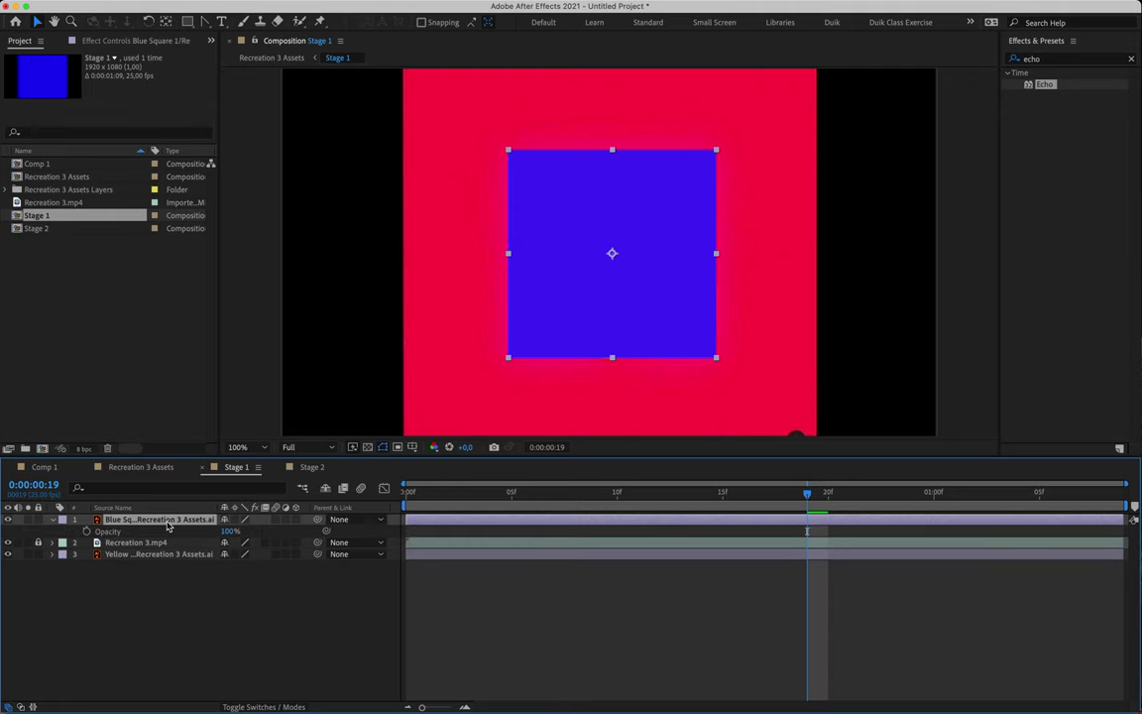
click(230, 532)
text(50)
key(Return)
drag(584, 256, 557, 253)
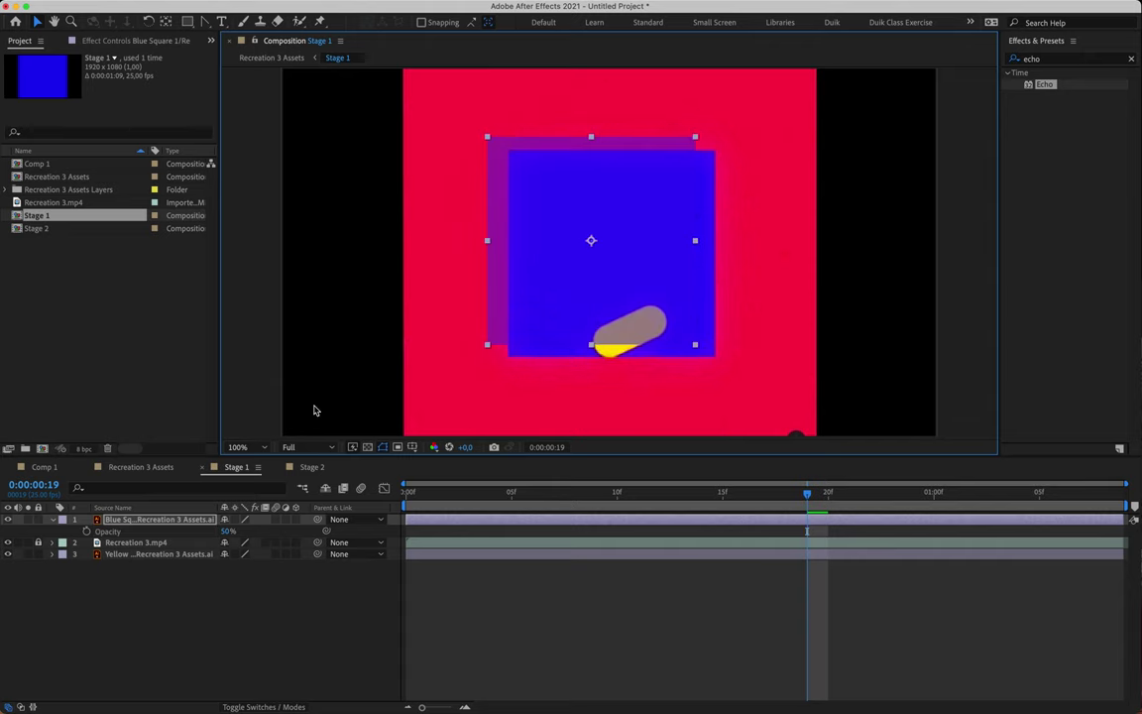
Step: Add starting Position and Scale keyframes to Blue Square 1 at 0:00:00:10
drag(509, 491, 642, 539)
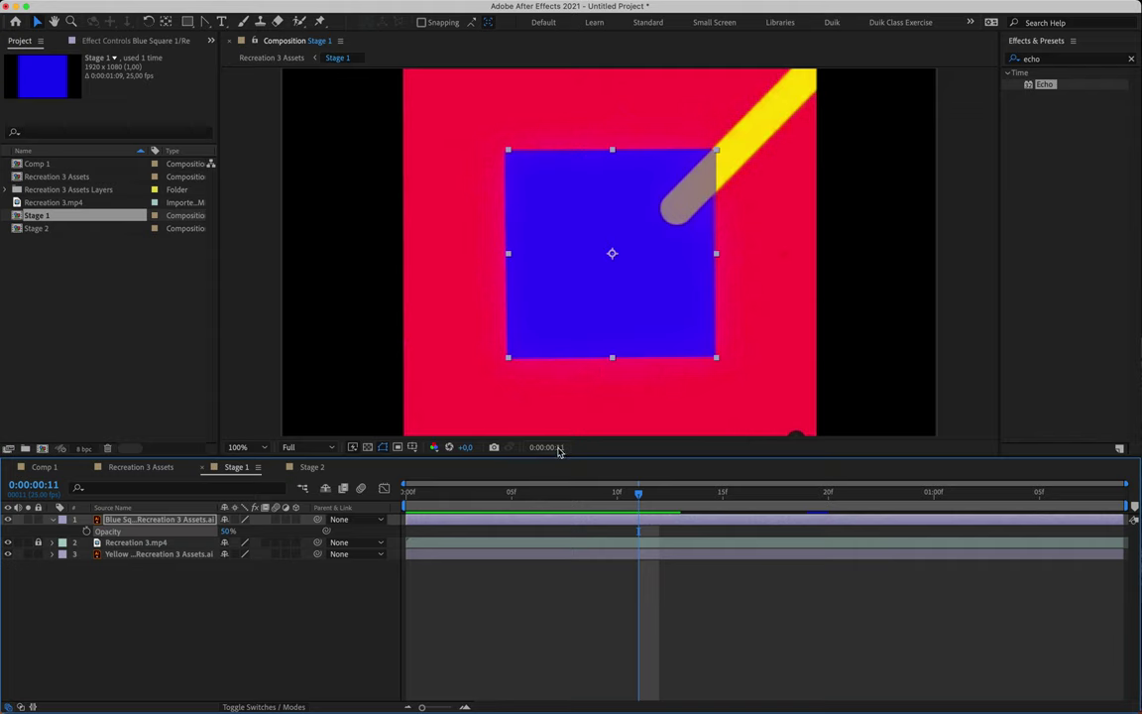
key(Page_Up)
key(Page_Up)
key(Page_Down)
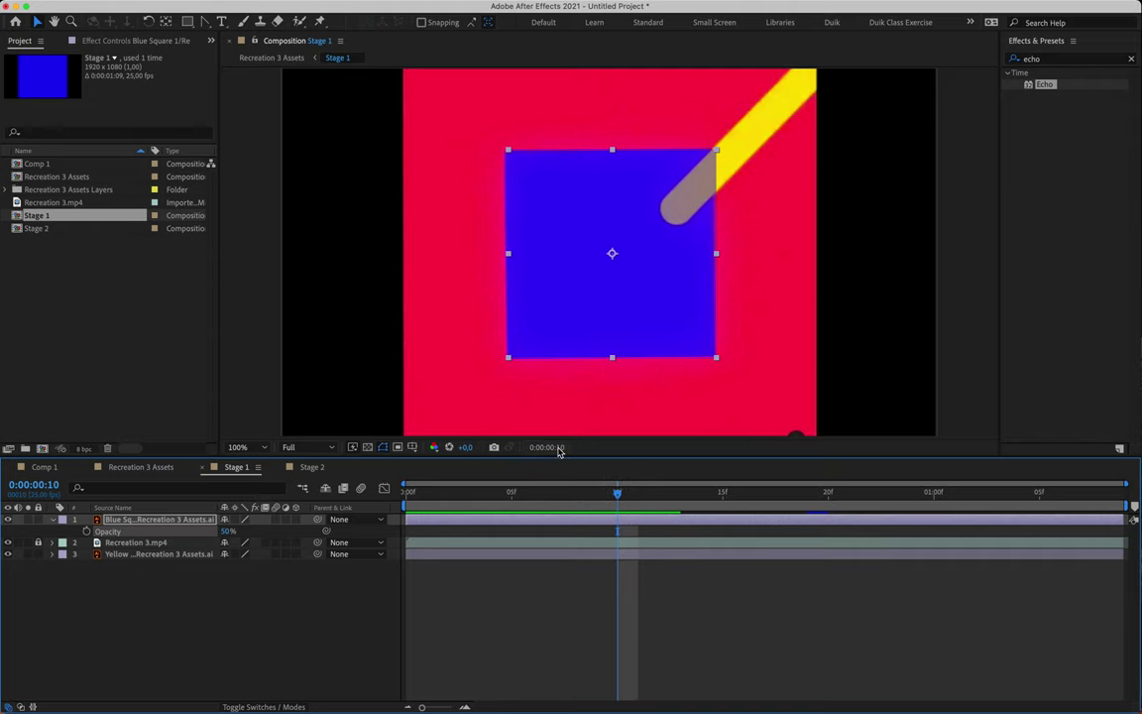
key(p)
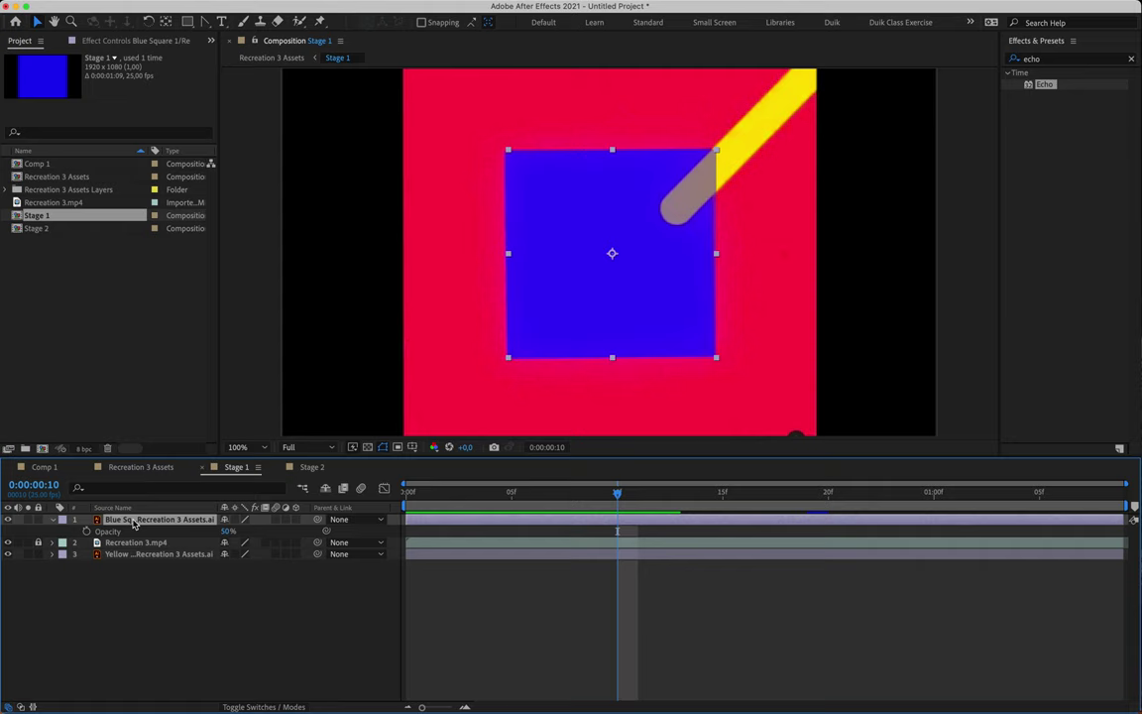
click(86, 531)
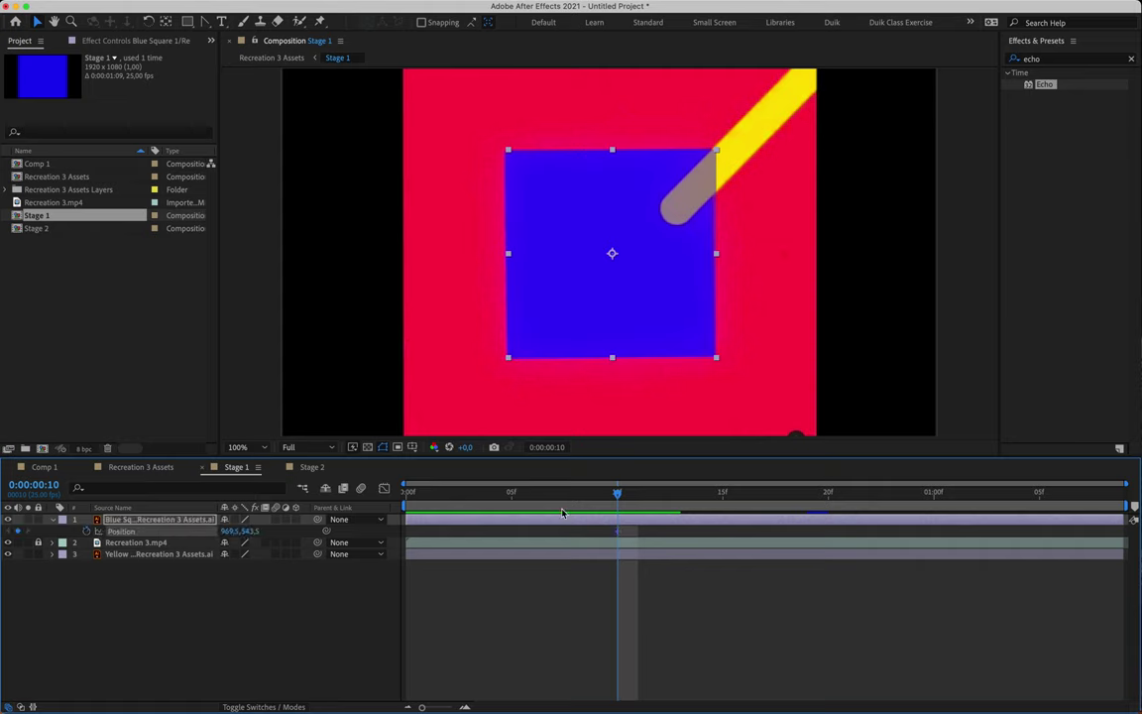
key(shift+s)
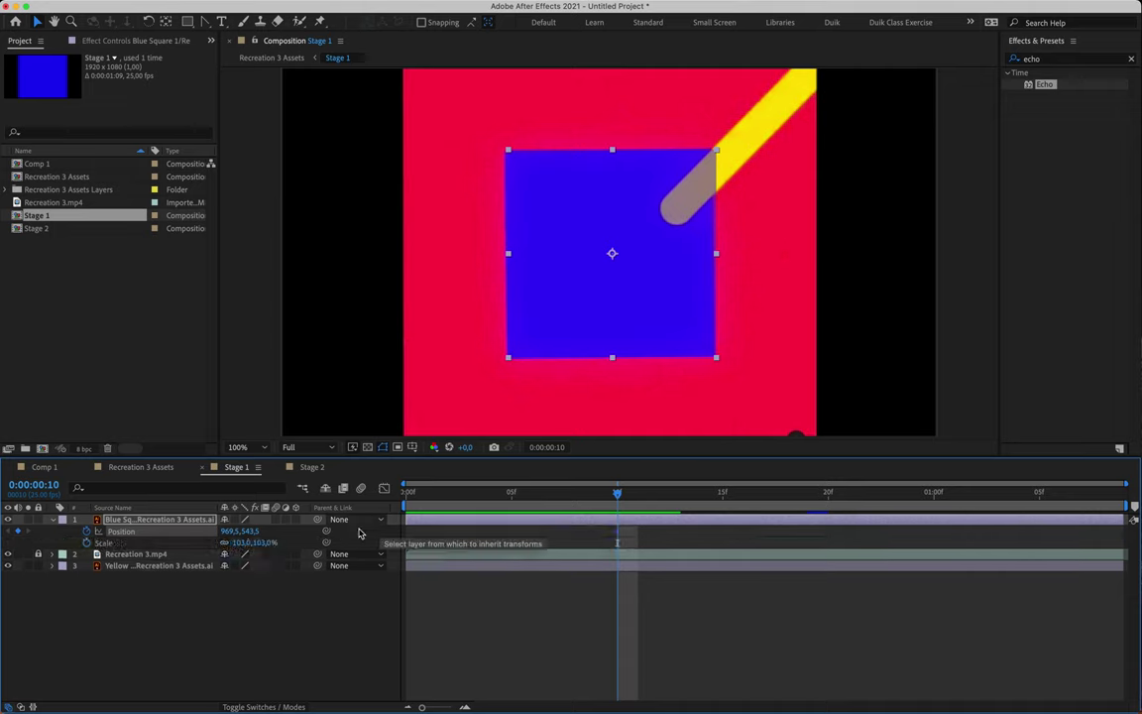
click(86, 543)
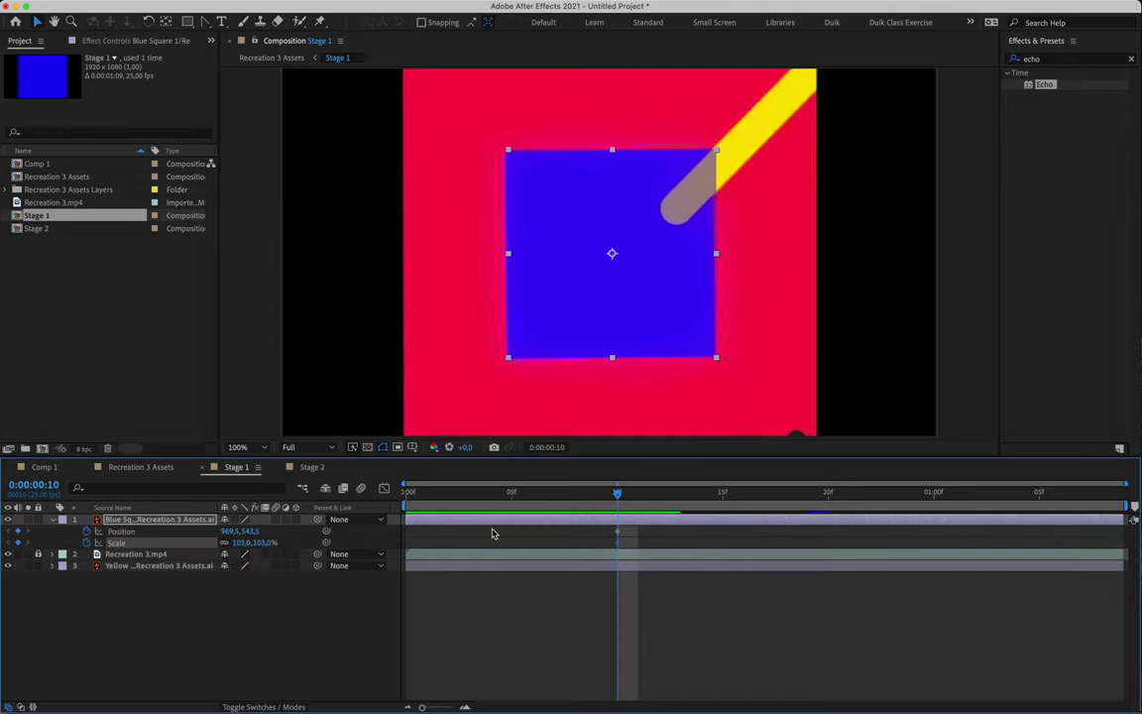
Step: Check the reference motion around 0:00:00:11 and add a starting Rotation keyframe to Blue Square 1 at that frame
key(space)
key(space)
key(Page_Down)
key(Page_Down)
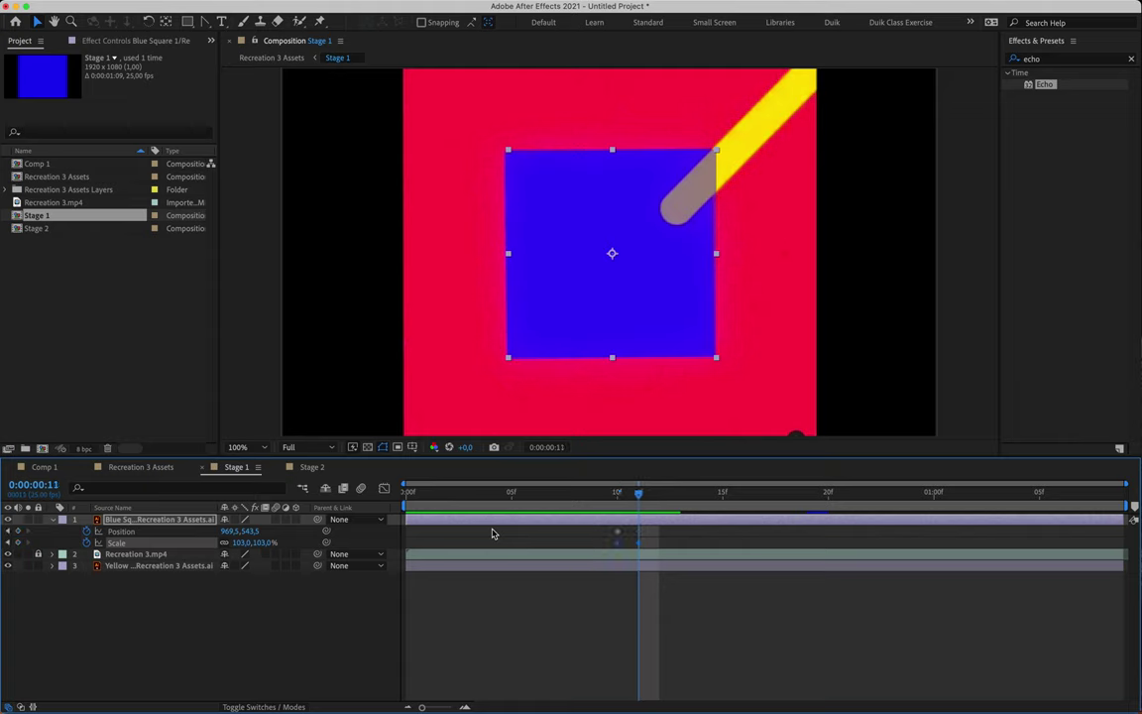
key(space)
key(space)
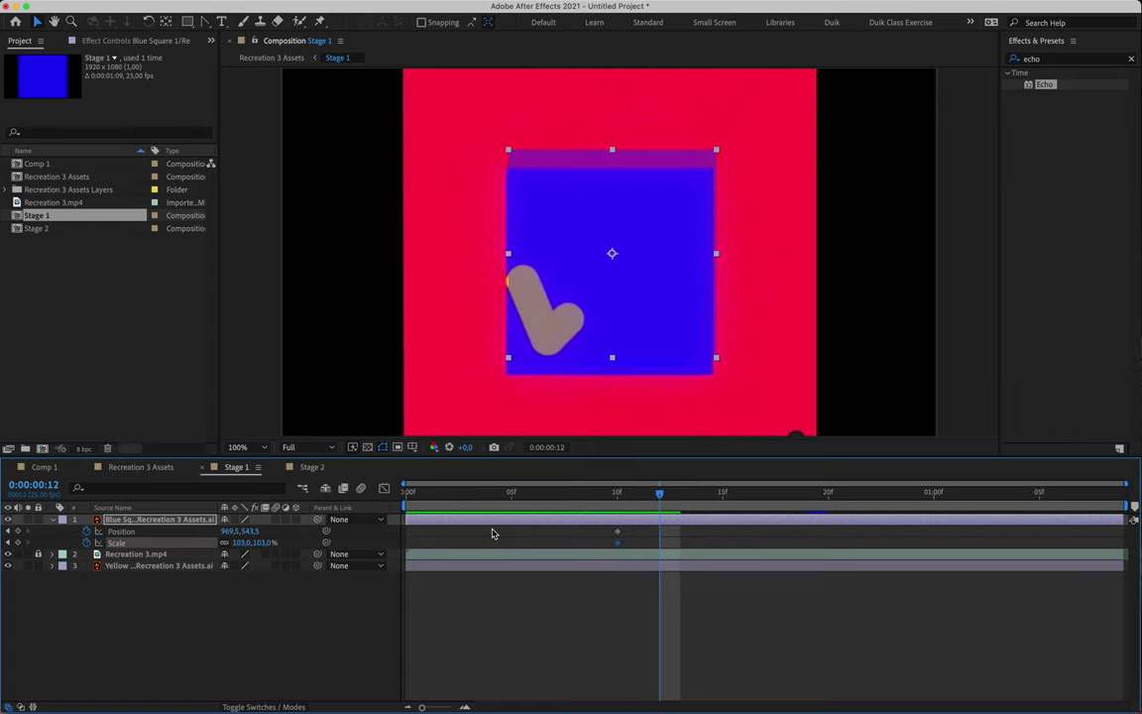
key(Page_Up)
key(Page_Down)
key(Page_Up)
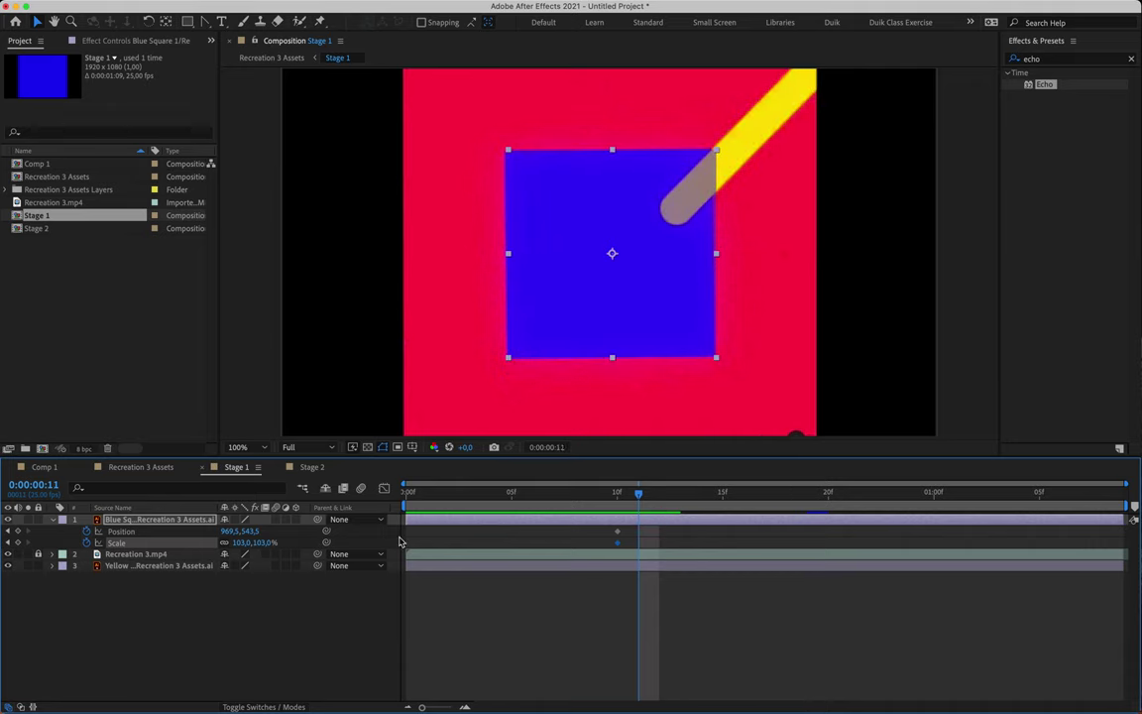
key(shift+r)
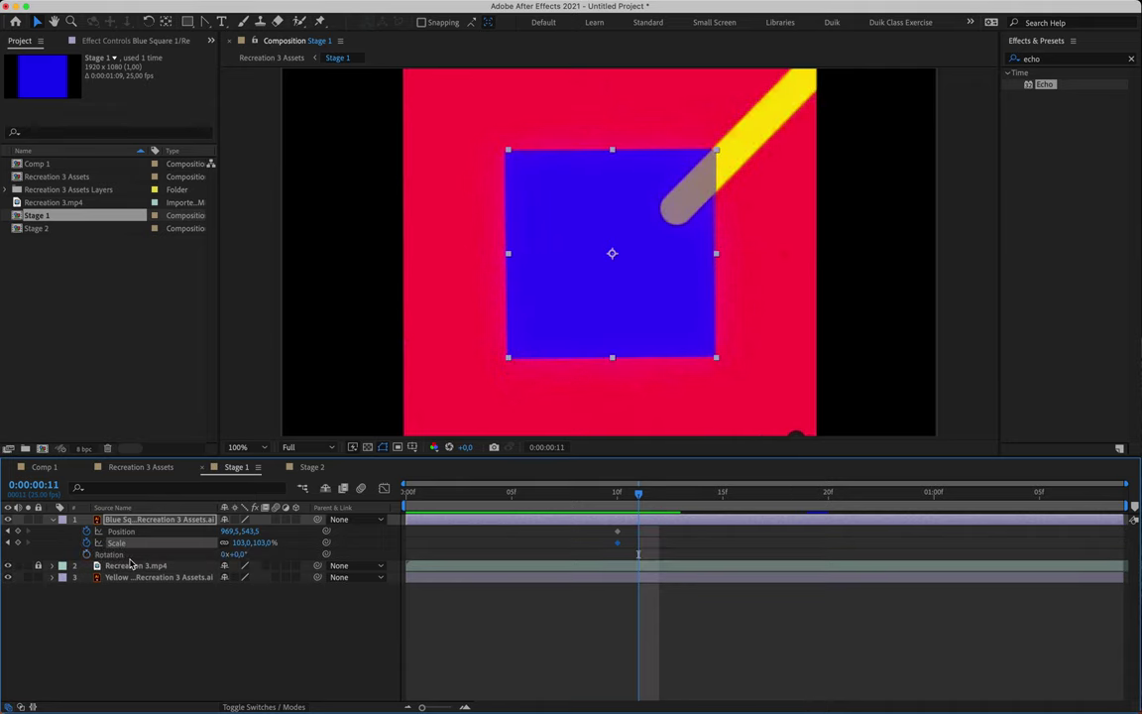
click(86, 554)
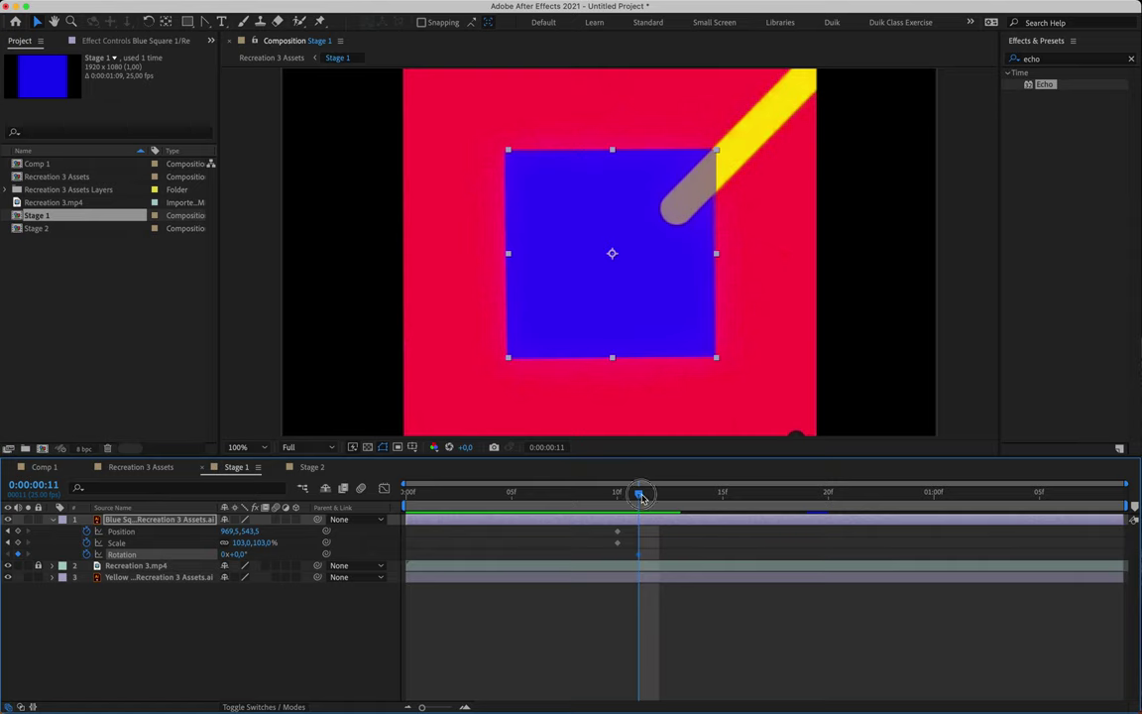
Step: Keyframe the Blue Square 1 layer's rotation at -180° on the first frame of Stage 1
key(space)
key(space)
click(242, 555)
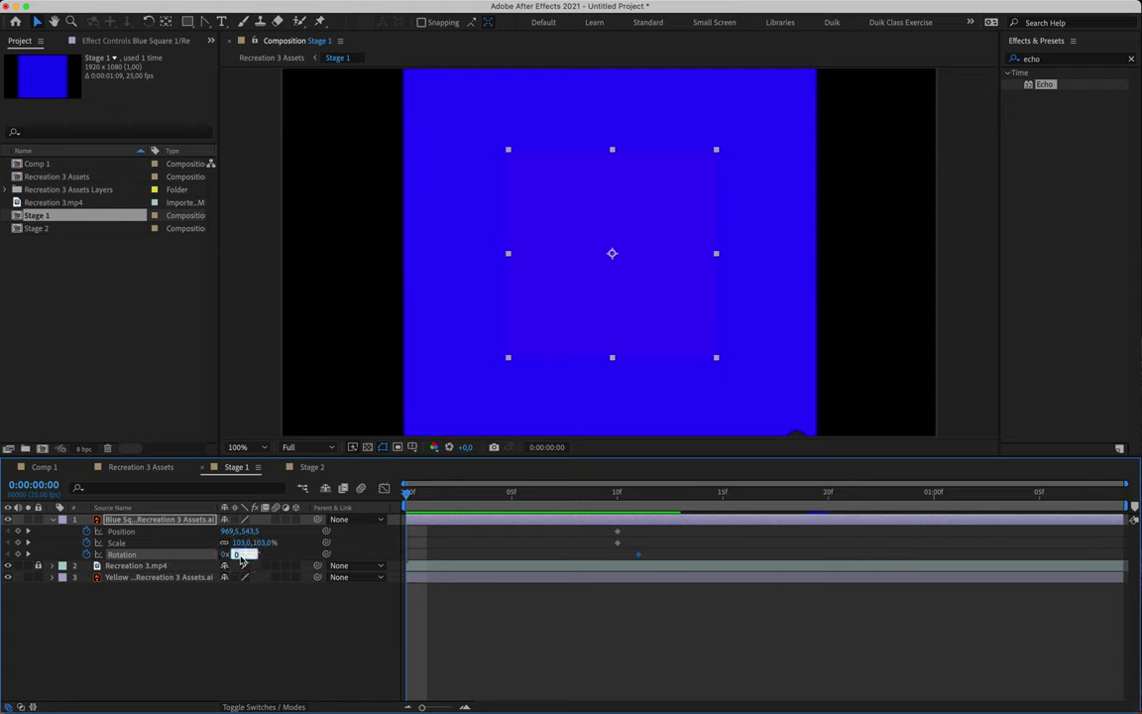
key(Return)
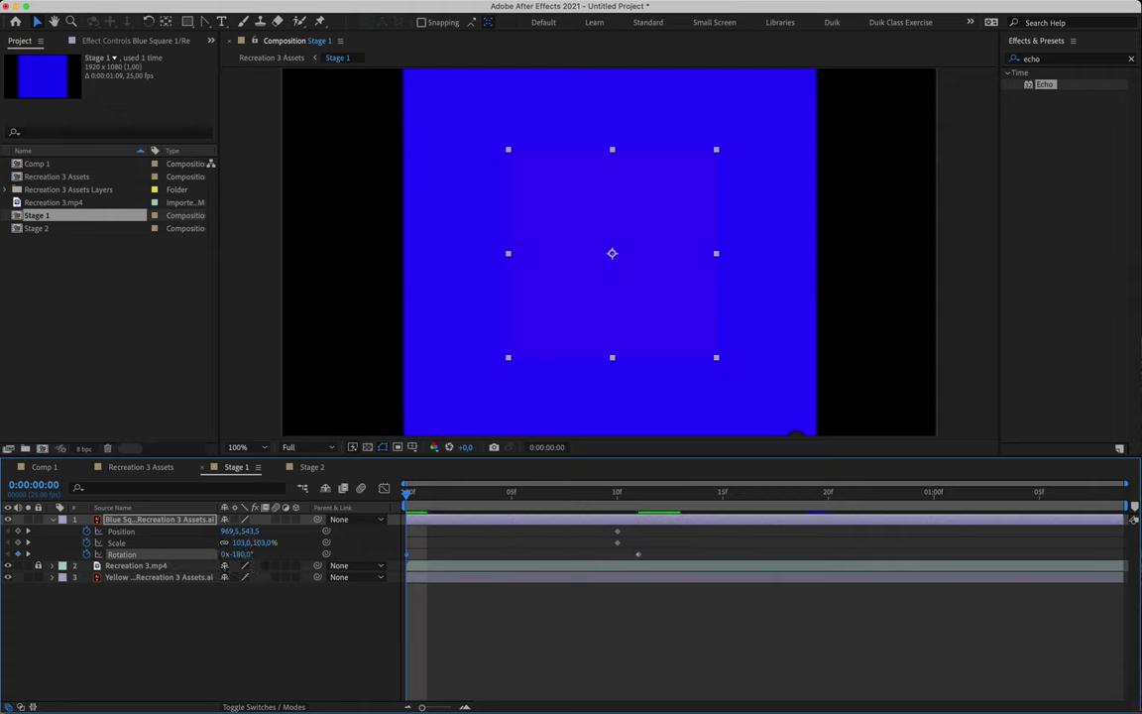
mouse_move(408, 514)
mouse_down()
mouse_move(632, 513)
mouse_move(402, 513)
mouse_up()
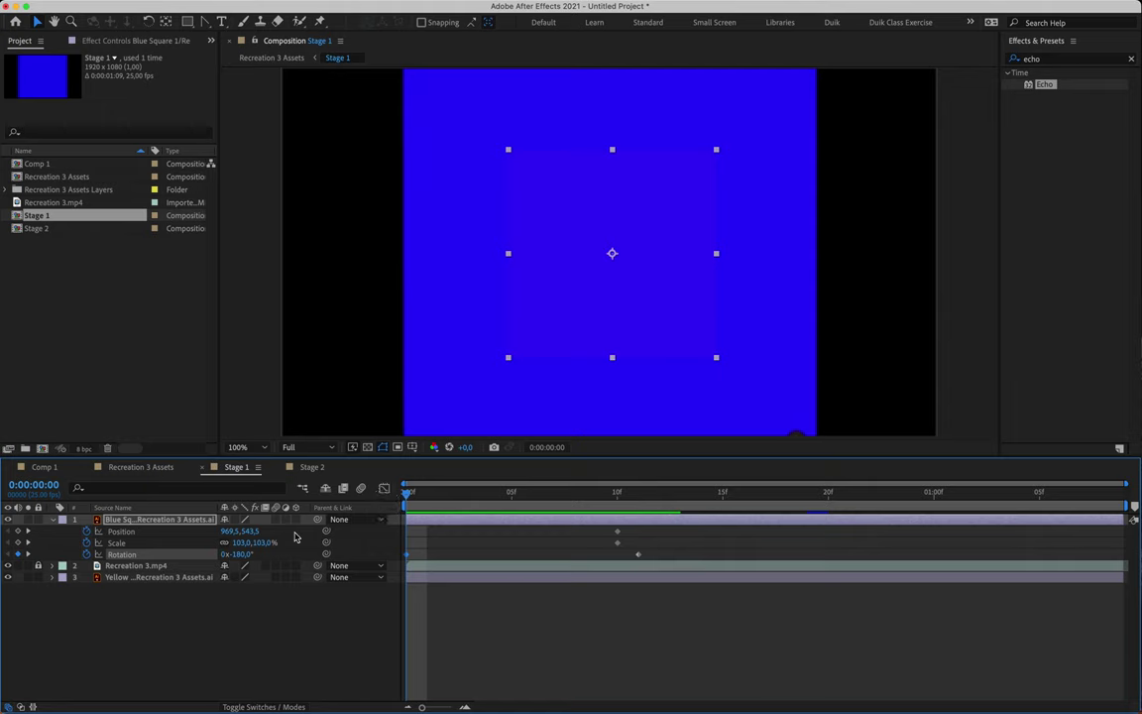
Step: Keyframe Blue Square 1's scale at 330% on the first frame and set its opacity to 100%
drag(263, 543, 407, 535)
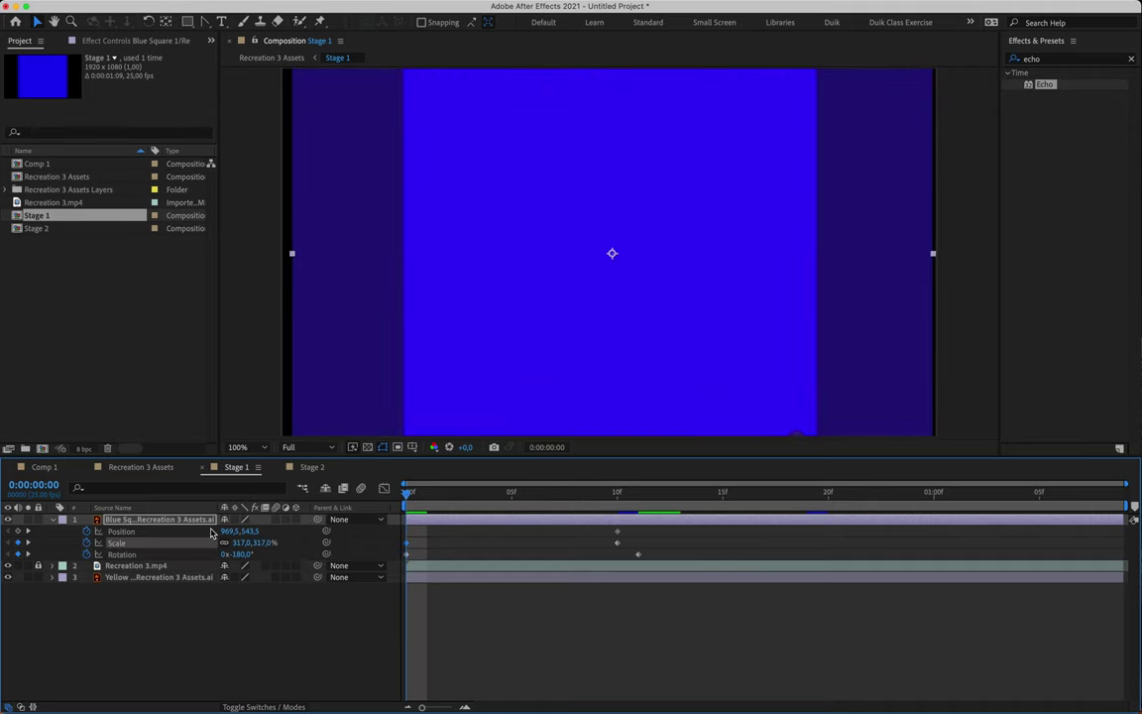
key(shift+t)
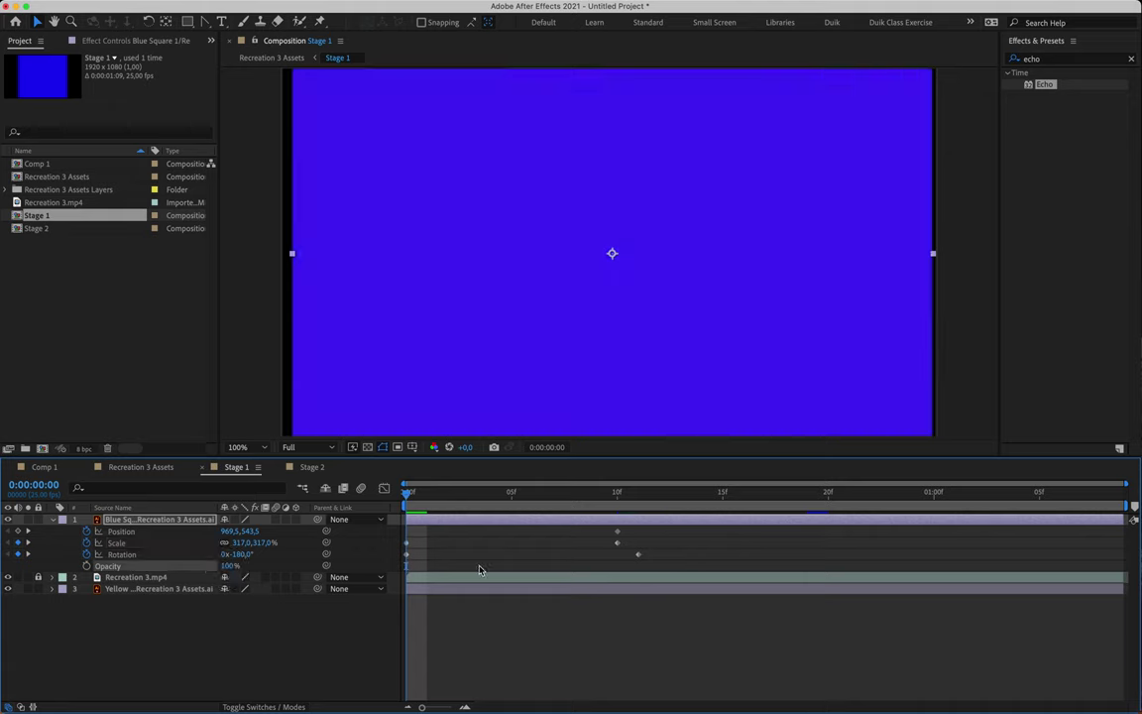
drag(396, 385, 571, 324)
scroll(489, 261, up, 1)
drag(395, 268, 478, 273)
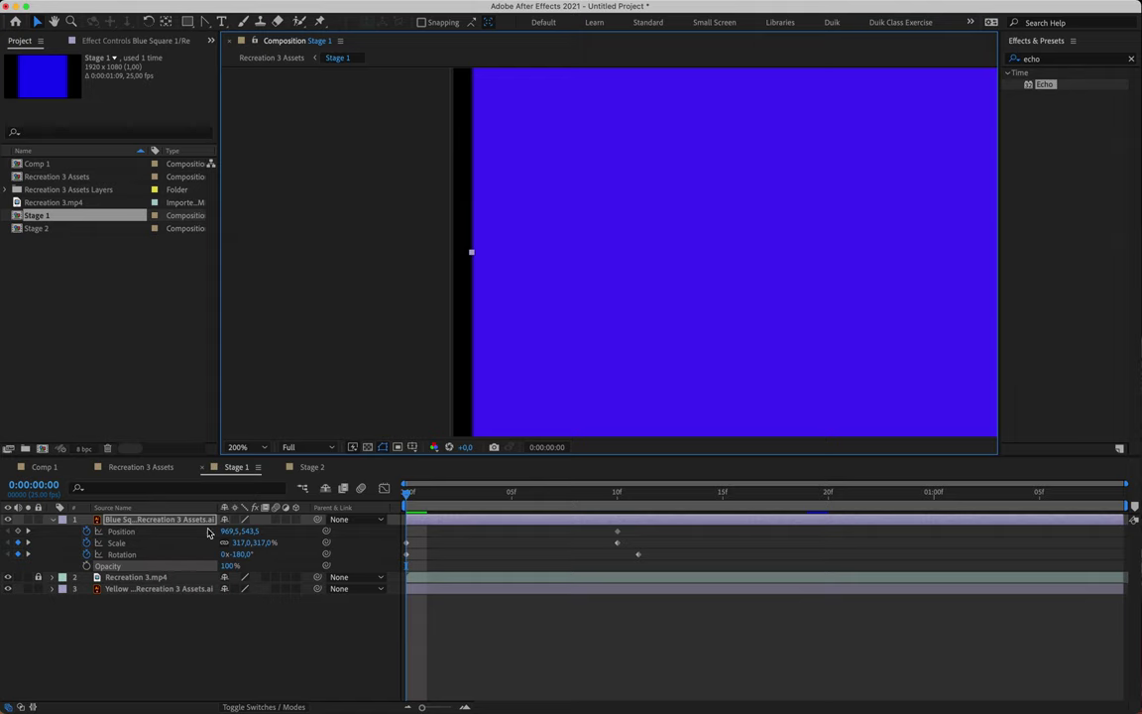
click(176, 524)
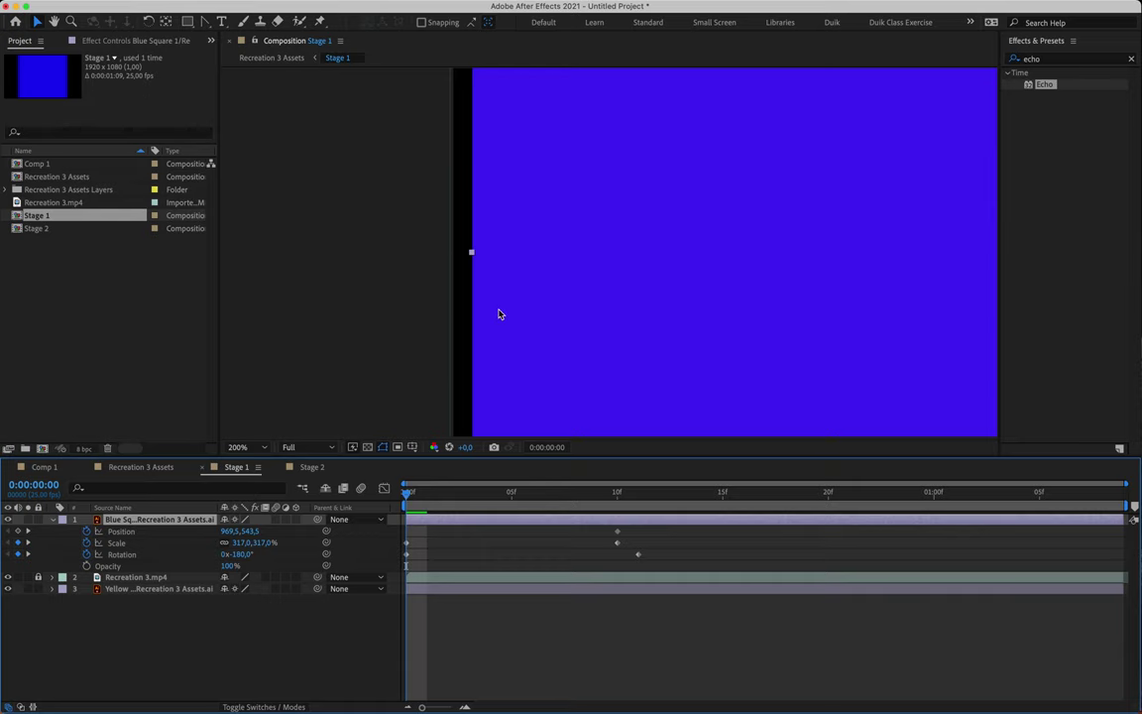
key(comma)
key(comma)
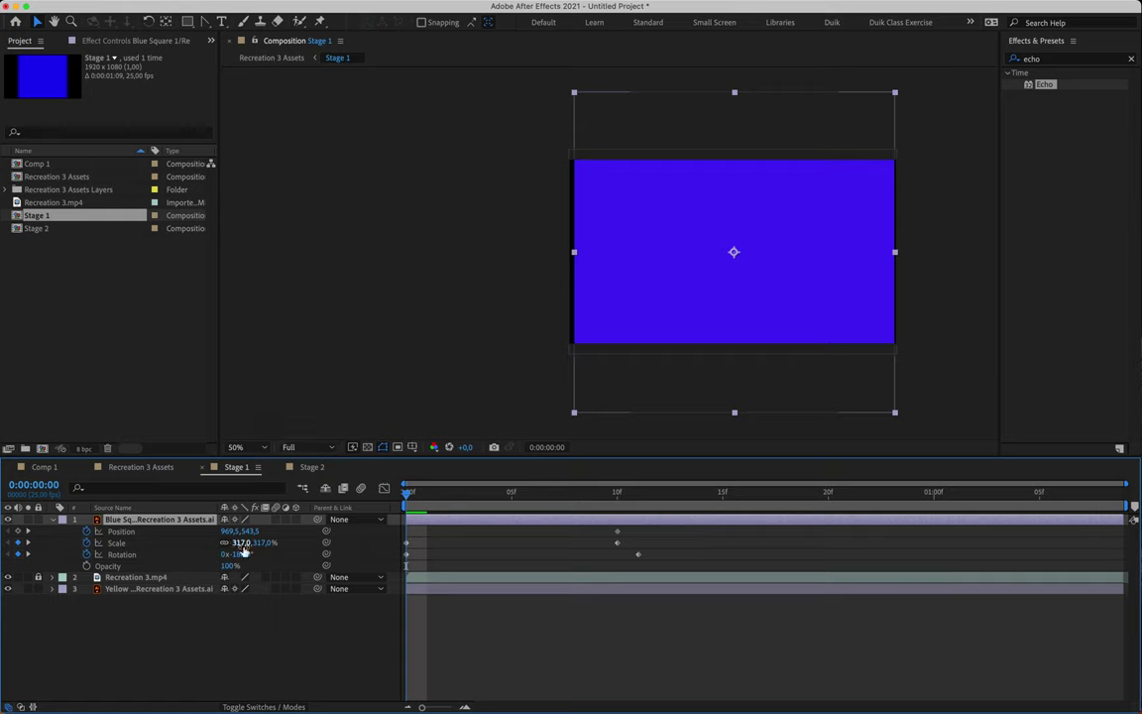
drag(237, 542, 248, 543)
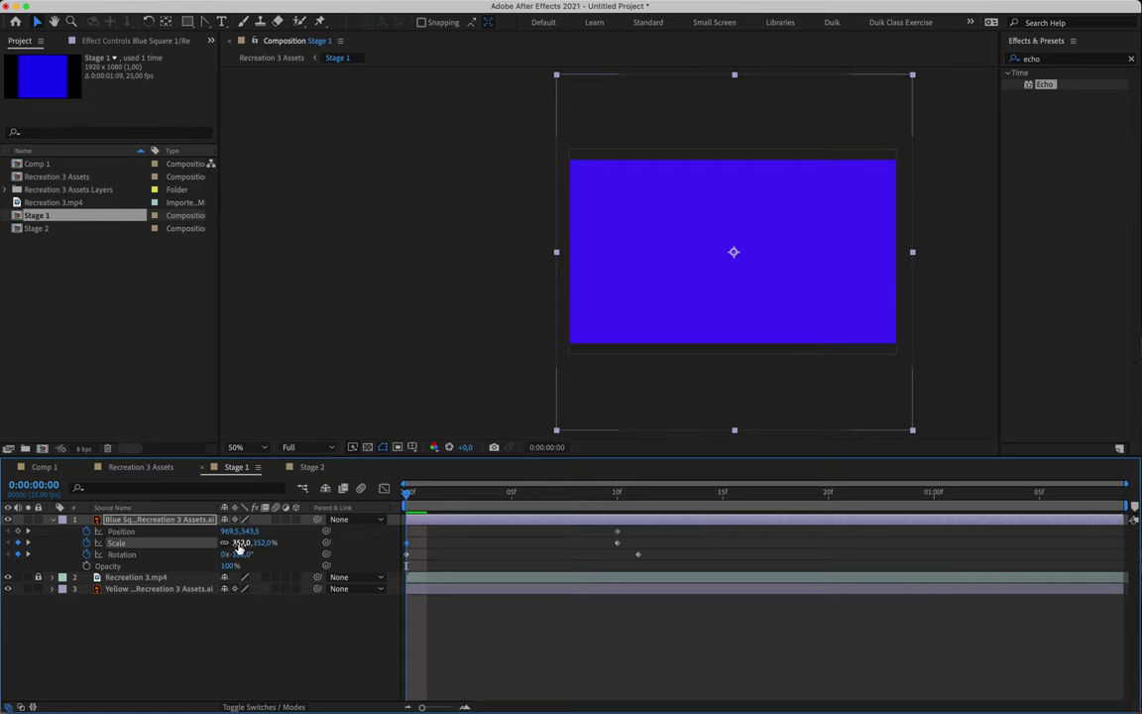
click(239, 544)
text(330)
key(Return)
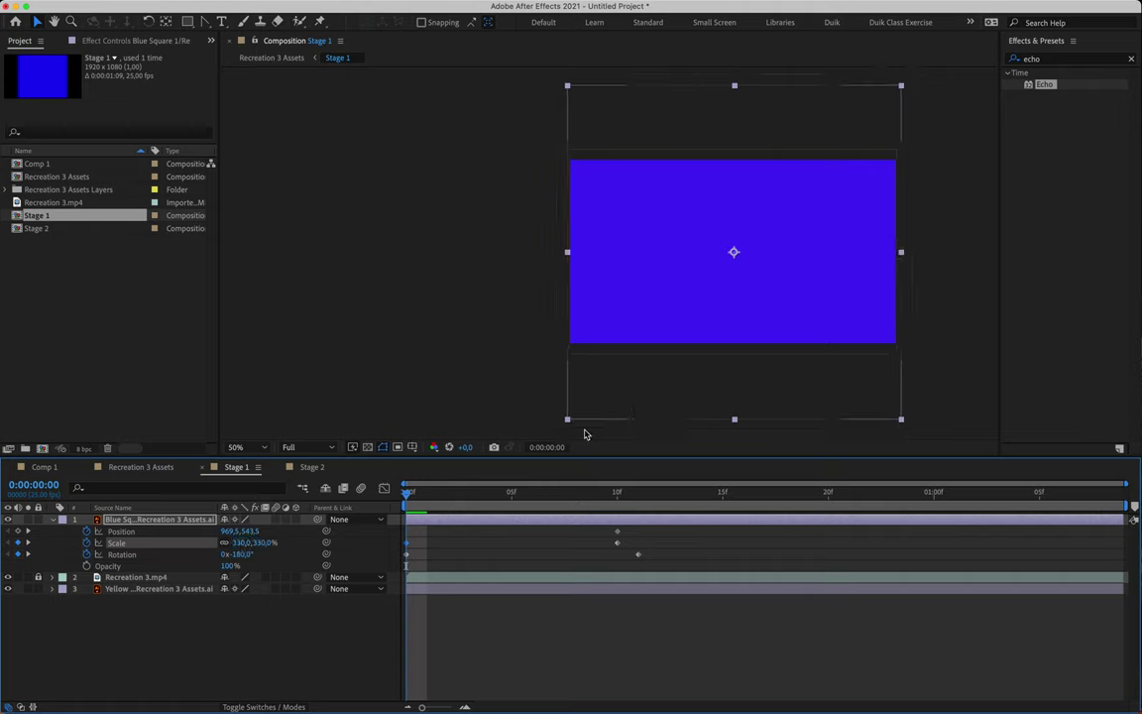
Step: Check the square's motion and apply Easy Ease to all of Blue Square 1's Scale and Rotation keyframes
drag(426, 493, 616, 500)
key(Home)
drag(412, 527, 639, 532)
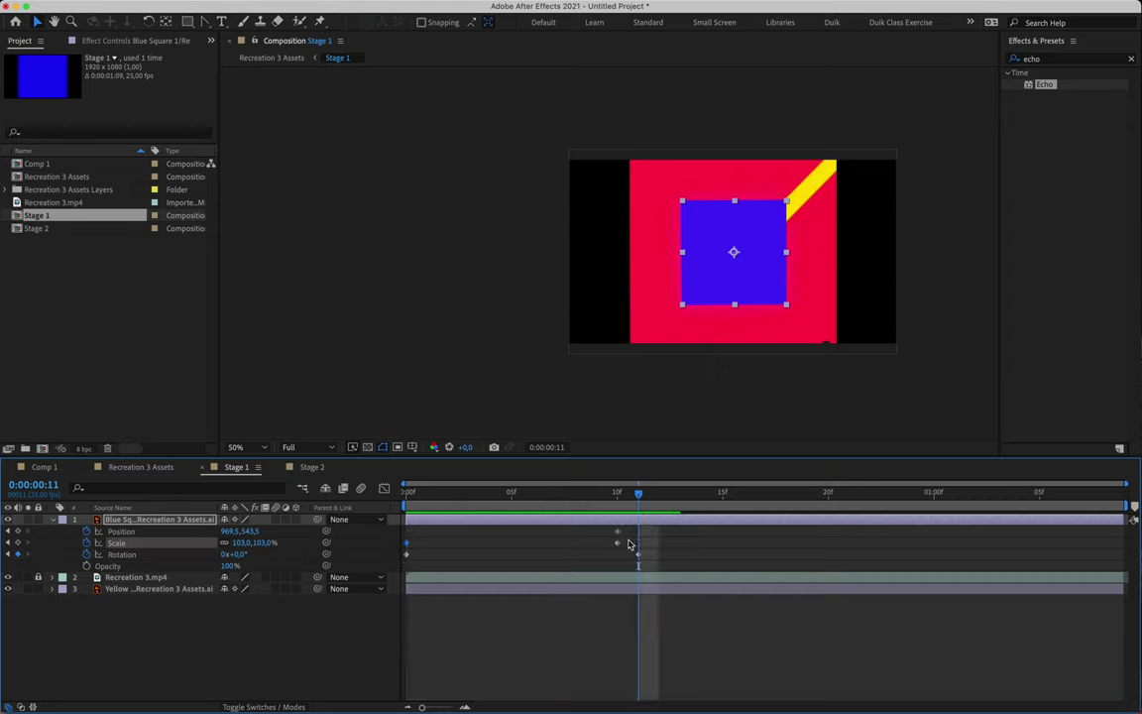
click(581, 543)
drag(654, 531, 382, 579)
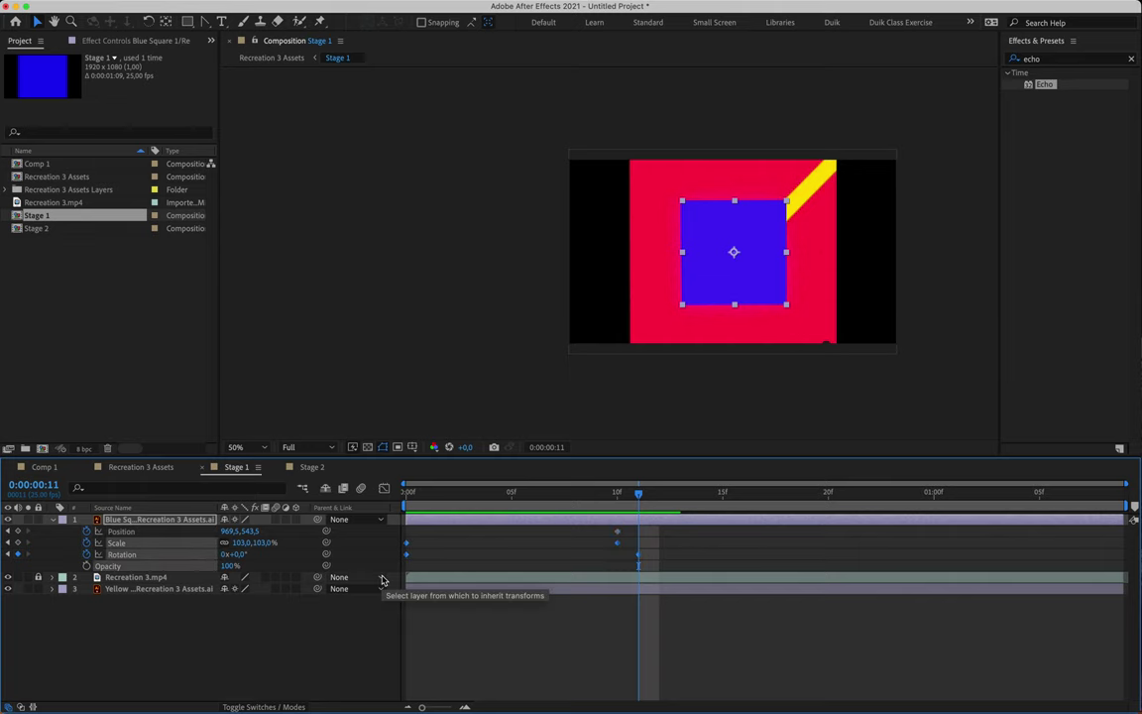
key(F9)
Step: Make Blue Square 1's Position keyframe at 0:00:00:10 a hold keyframe
drag(574, 493, 617, 493)
key(period)
key(period)
drag(761, 323, 511, 322)
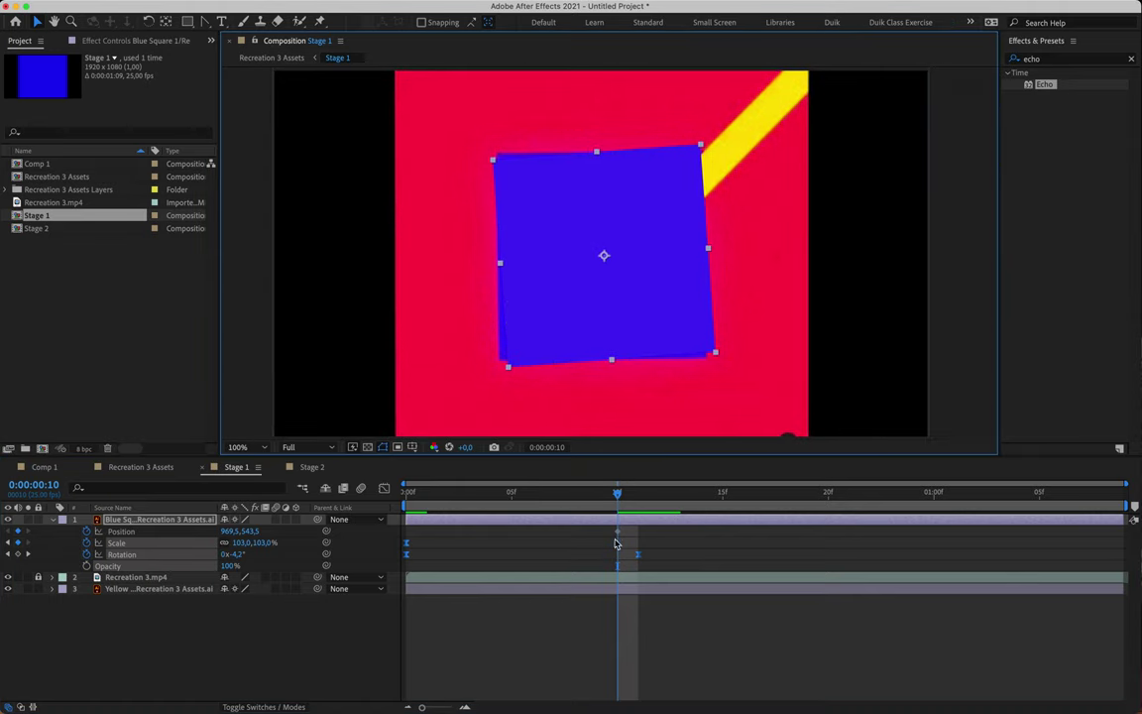
click(616, 533)
mouse_move(617, 537)
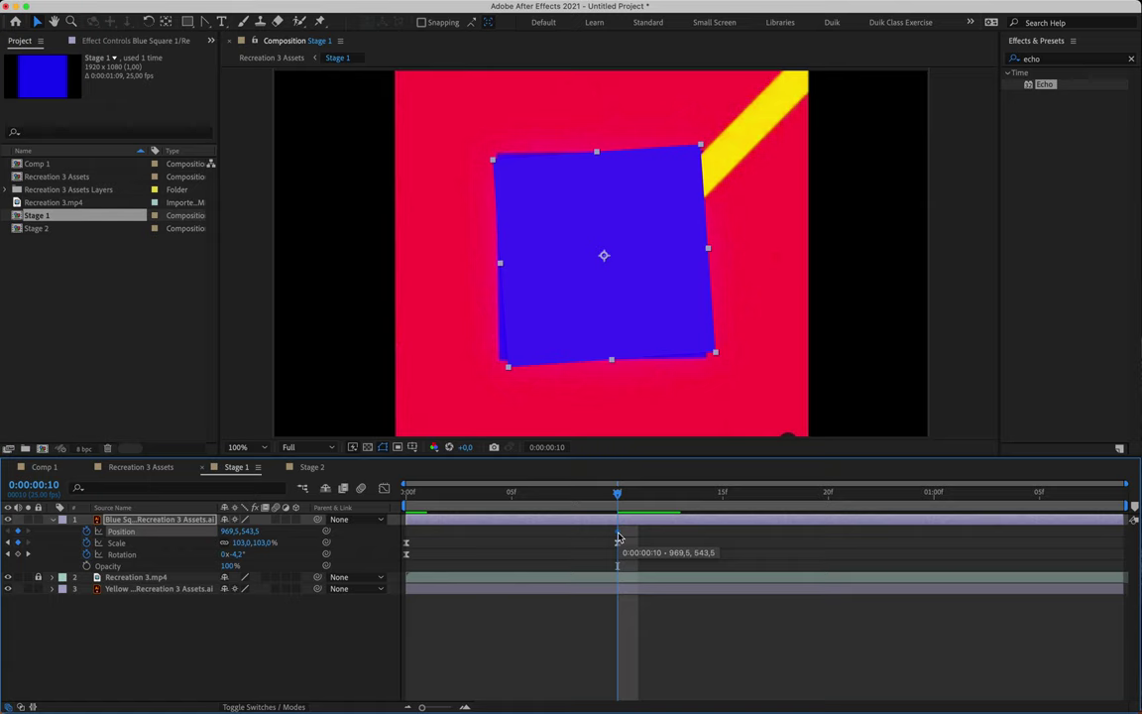
right_click(618, 537)
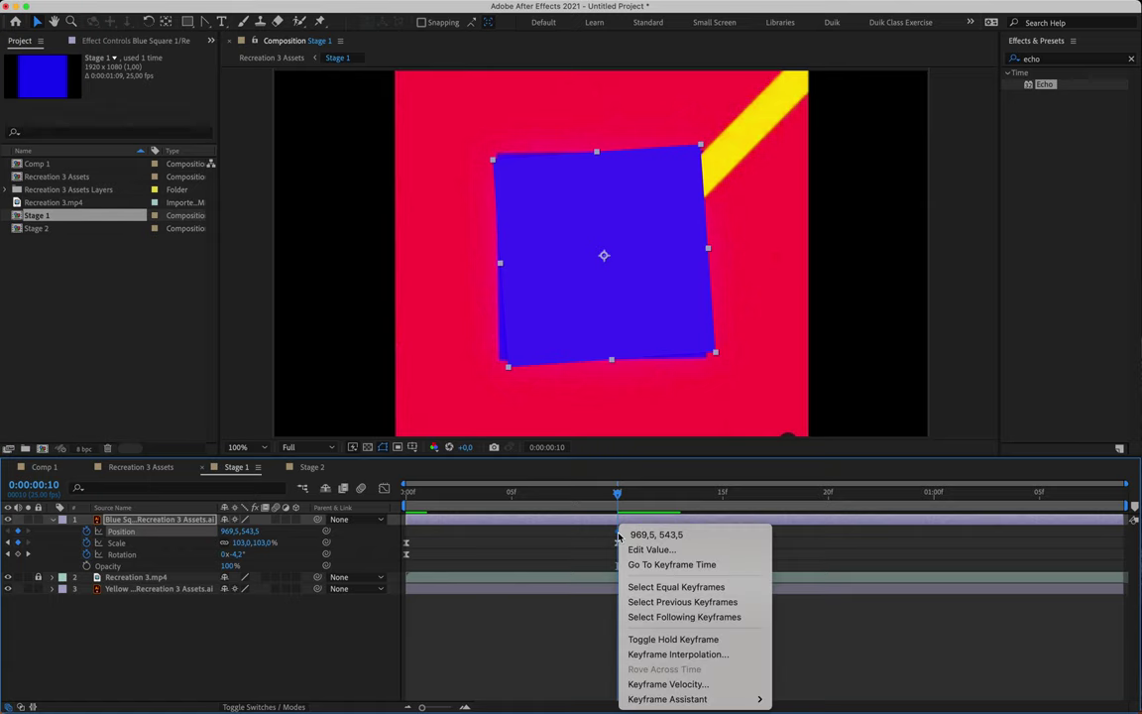
click(657, 640)
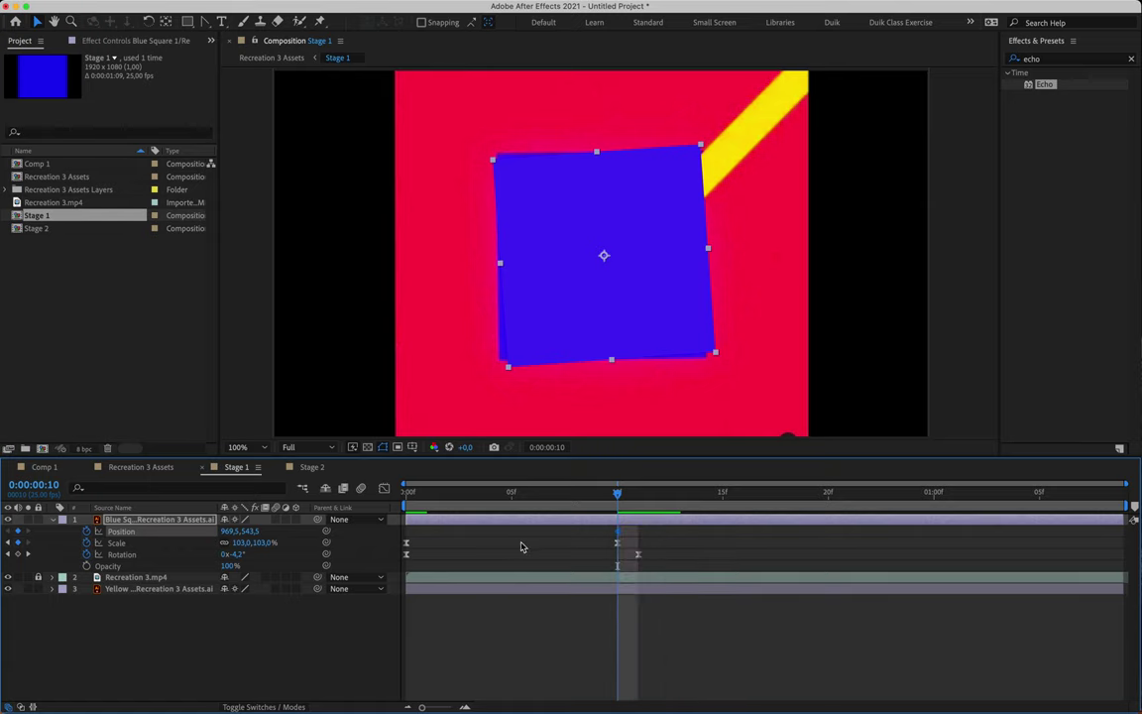
Step: Set the Blue Square 1 layer's opacity to 50%
click(230, 567)
text(50)
key(Return)
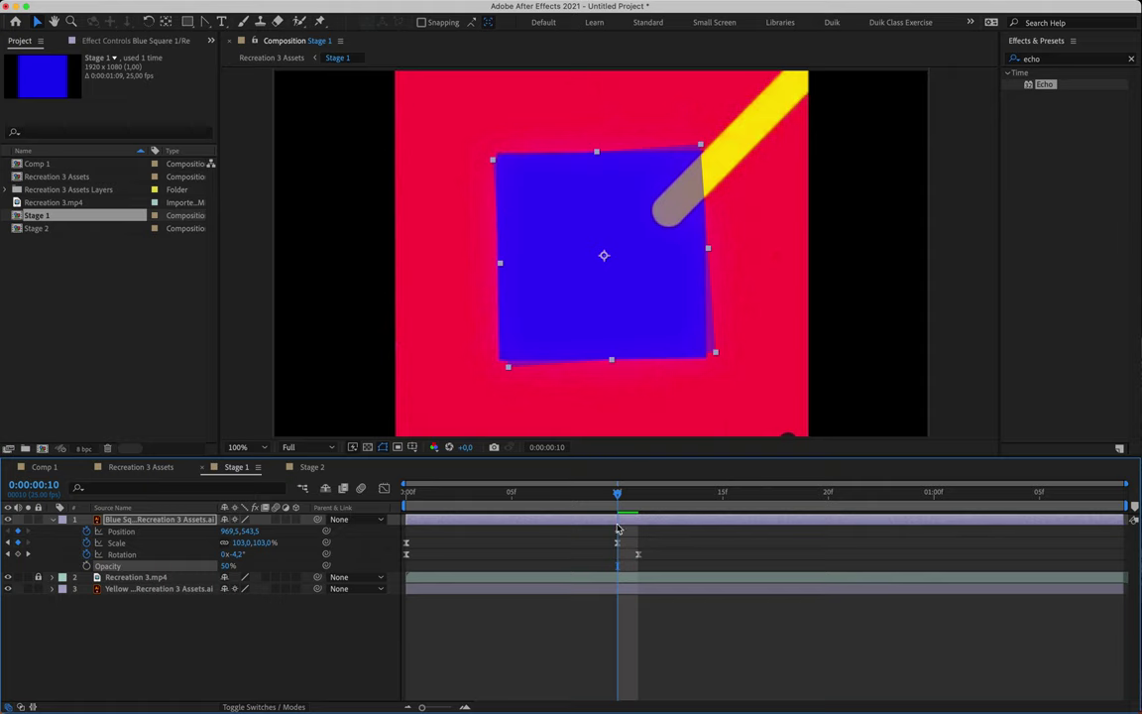
Step: Compare with the reference at 0:00:00:12 and nudge the Position keyframe at 0:00:00:10 to 963.5, 543.5
click(616, 532)
drag(616, 494, 659, 509)
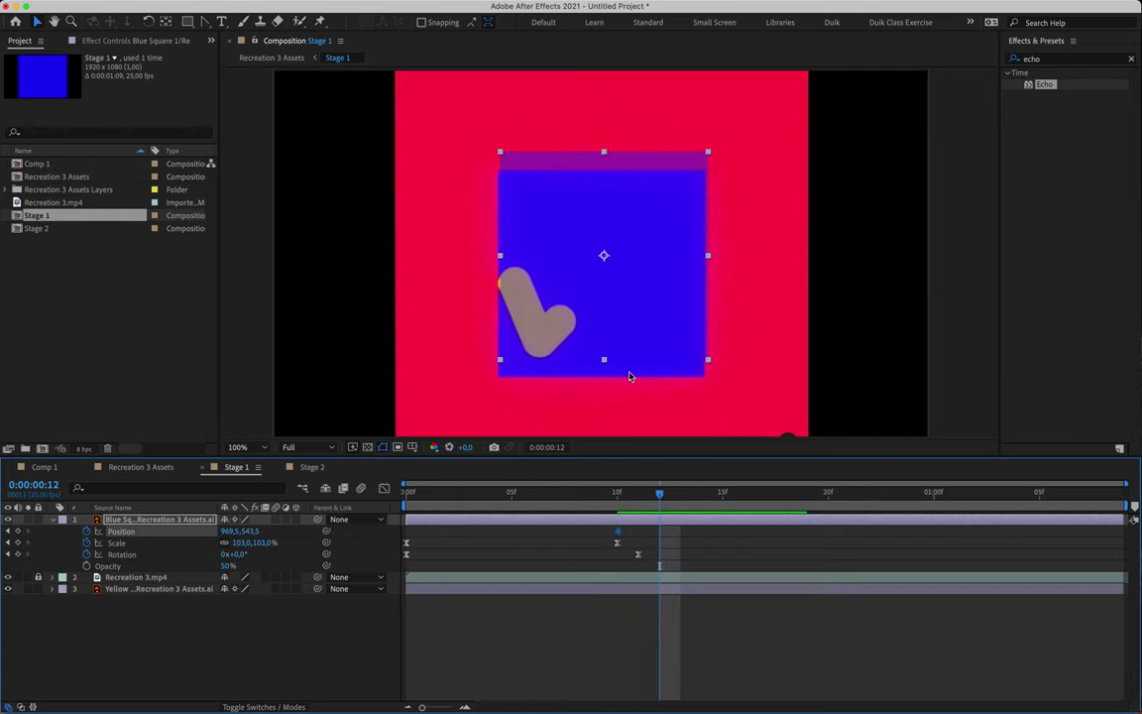
key(period)
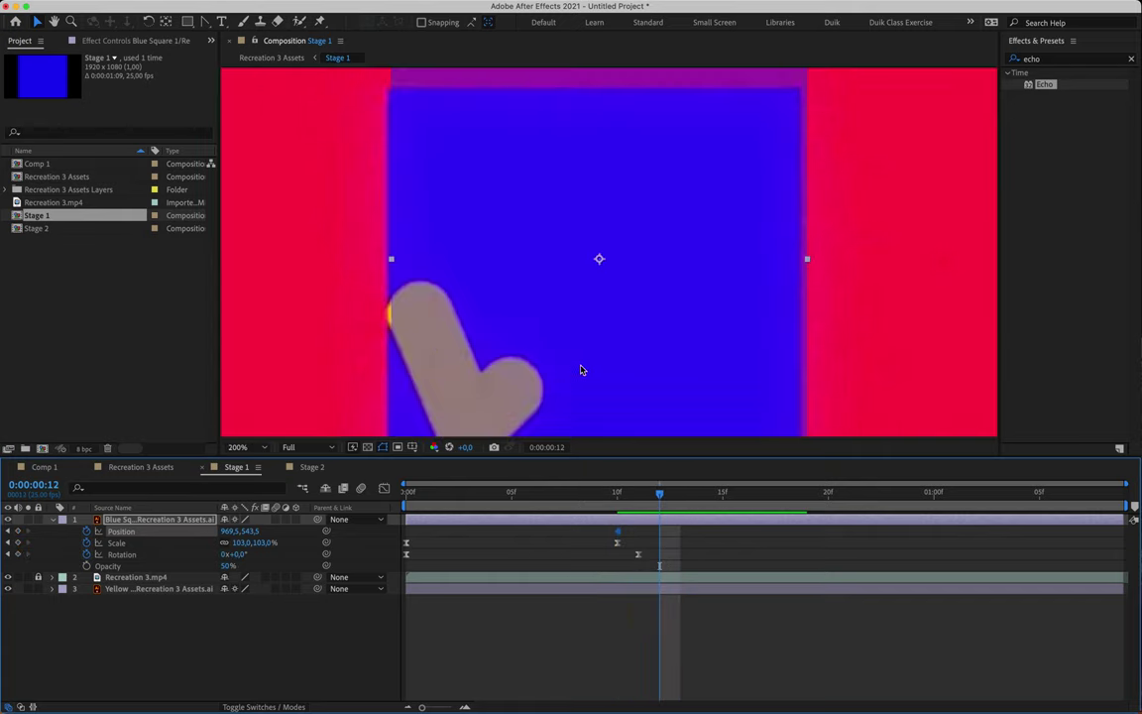
drag(563, 373, 612, 320)
key(v)
key(j)
key(Left)
key(Left)
key(Left)
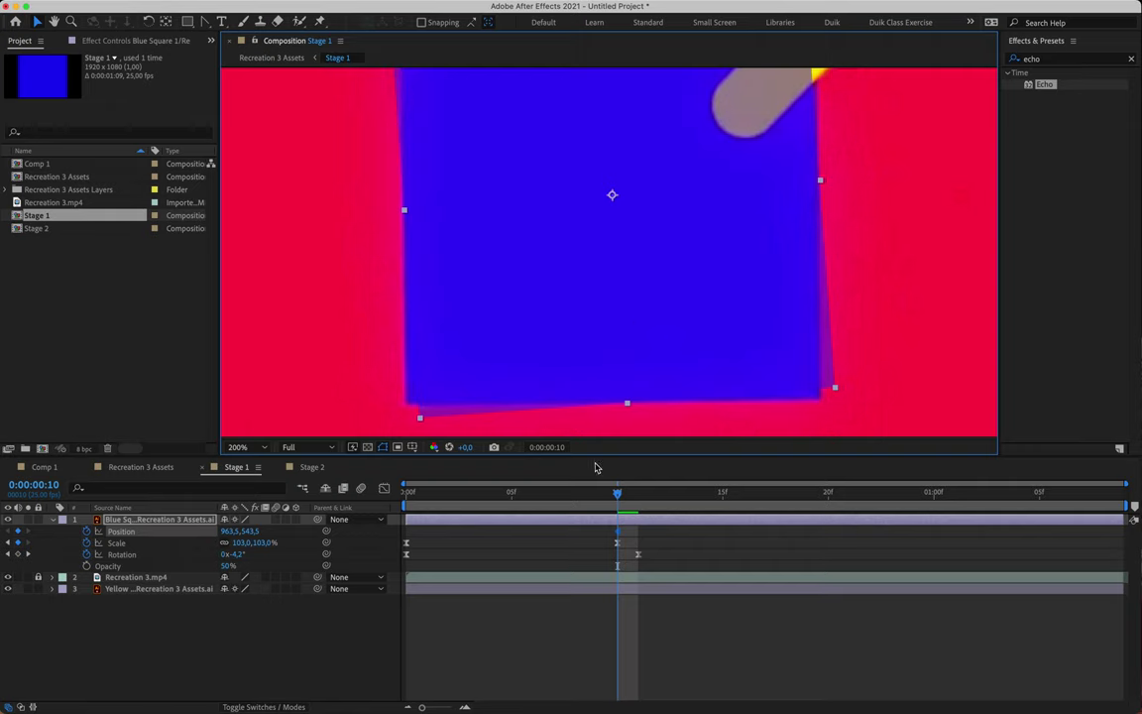
Step: Align Blue Square 1 with the reference at 0:00:00:12, keyframing its position at 961.5, 593.5
key(Page_Down)
key(Page_Down)
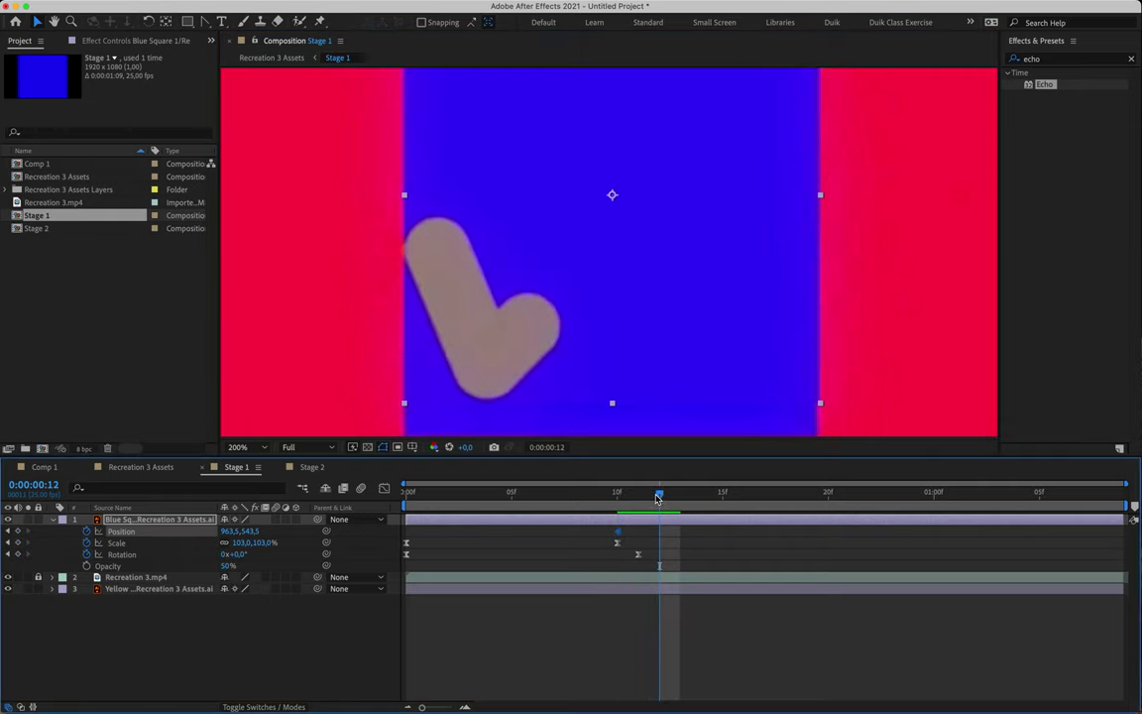
mouse_move(611, 331)
mouse_down()
mouse_move(615, 276)
mouse_move(614, 341)
mouse_up()
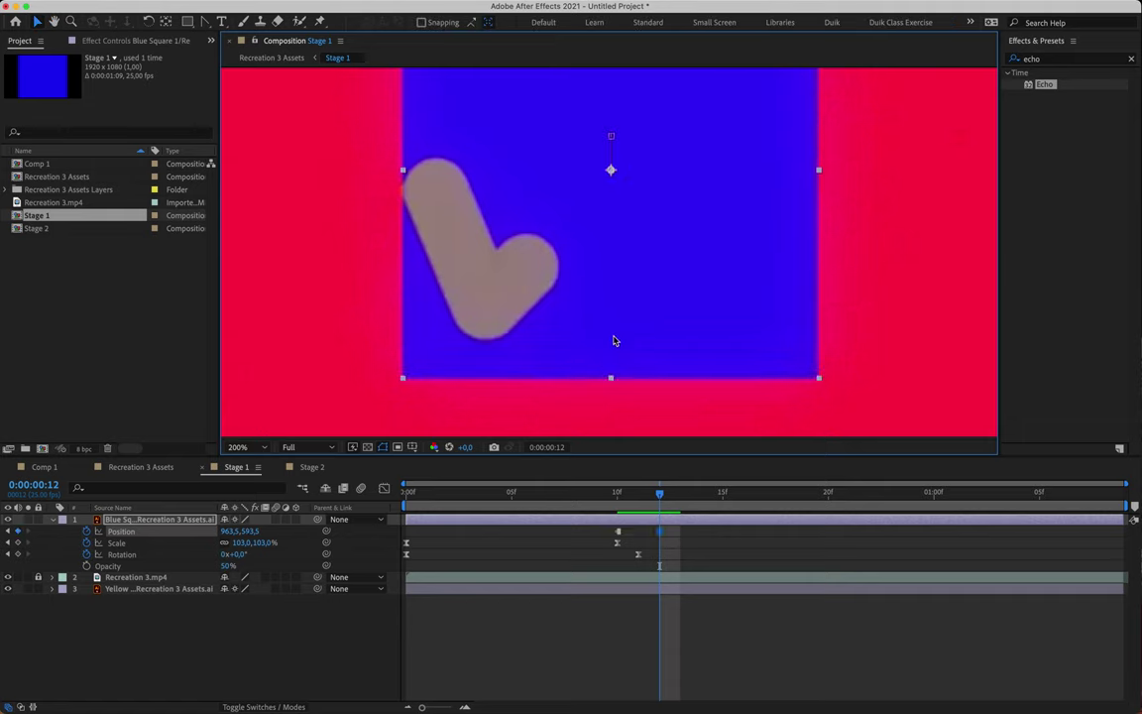
key(comma)
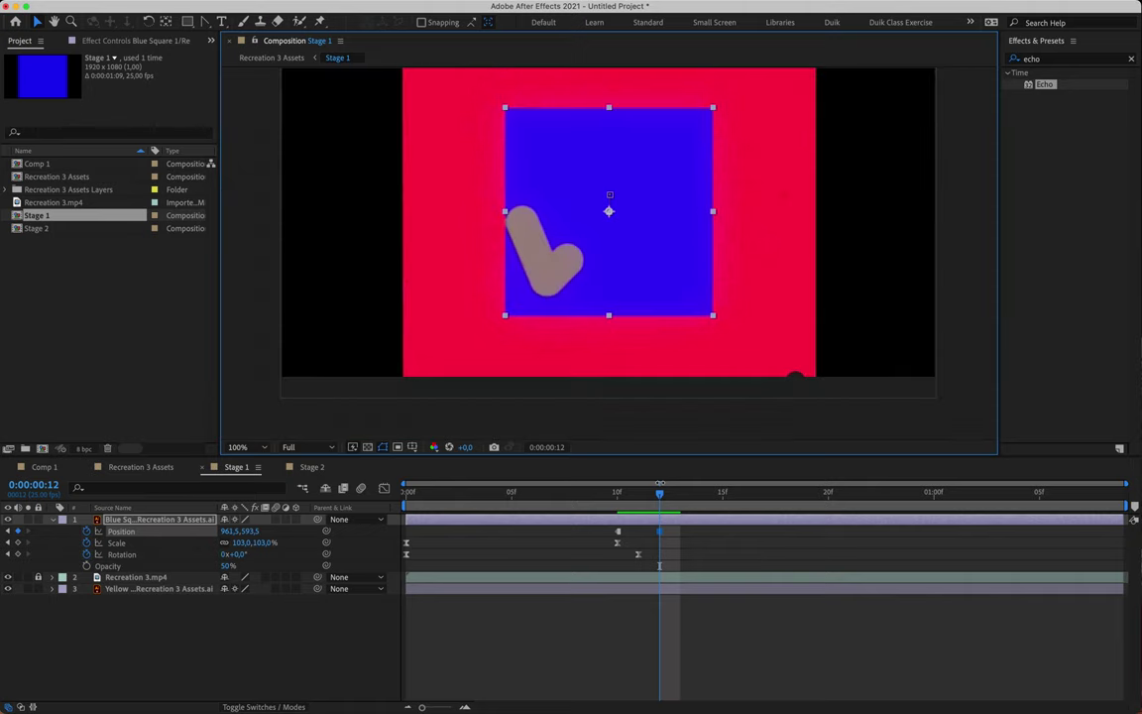
Step: Align Blue Square 1 with the reference at 0:00:00:14, keyframing its position at 933.5, 545.5
key(Page_Down)
key(Page_Down)
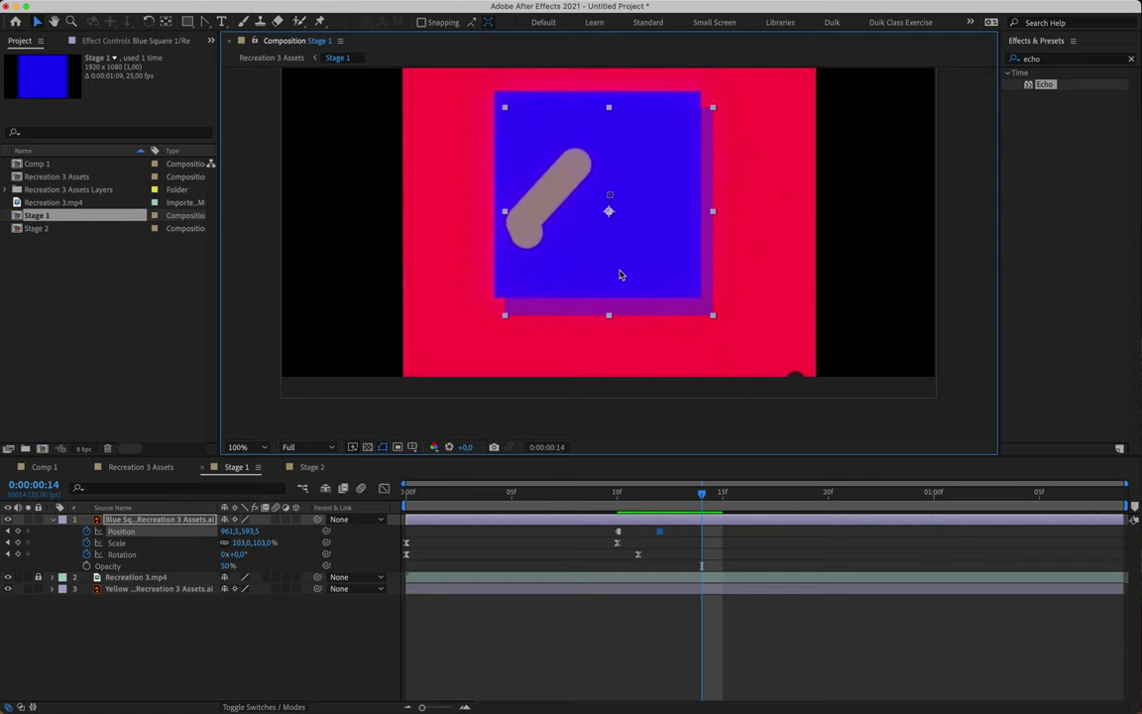
drag(575, 224, 557, 205)
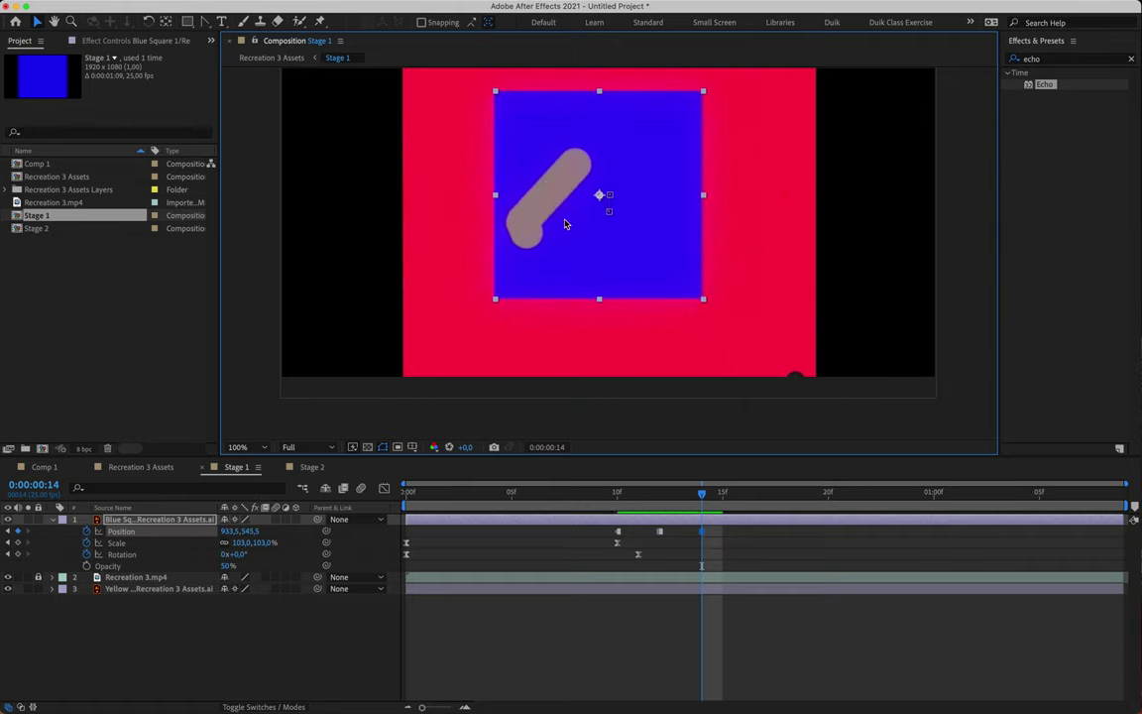
key(space)
Step: Align Blue Square 1 with the reference at 0:00:00:15, keyframing its position at 933.5, 495.5
key(Page_Up)
key(Page_Up)
key(Page_Down)
drag(579, 264, 573, 241)
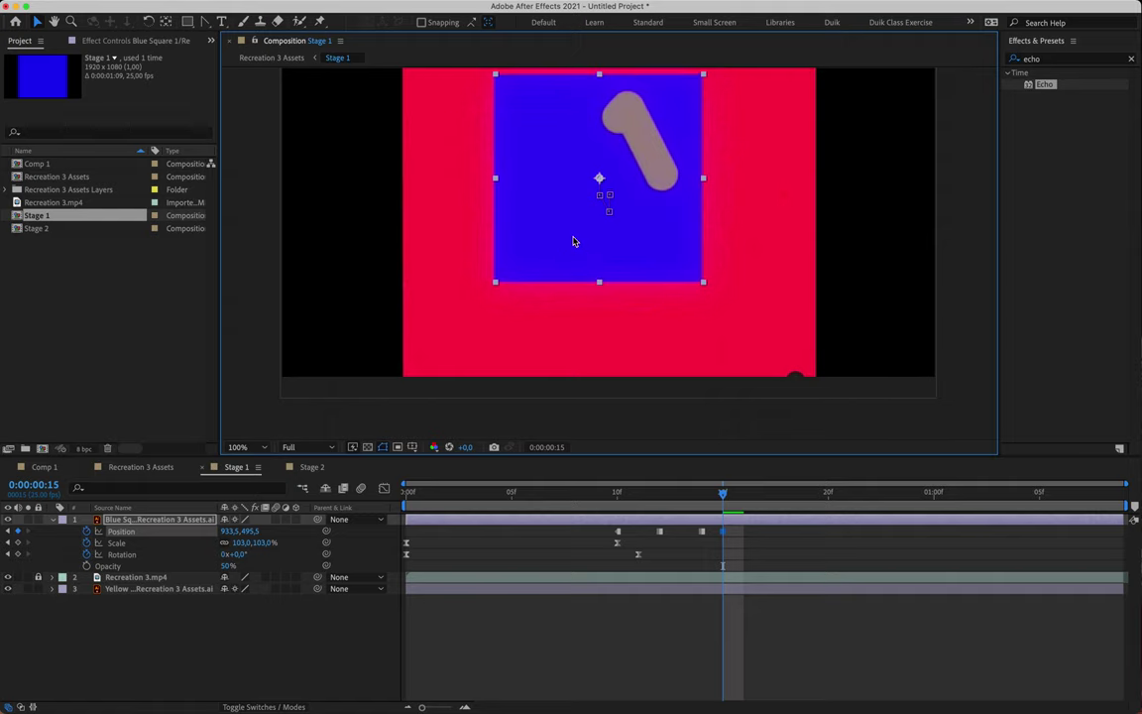
Step: Align Blue Square 1 with the reference at 0:00:00:17, keyframing its position at 968.5, 495.5
key(period)
key(space)
drag(592, 158, 589, 367)
key(space)
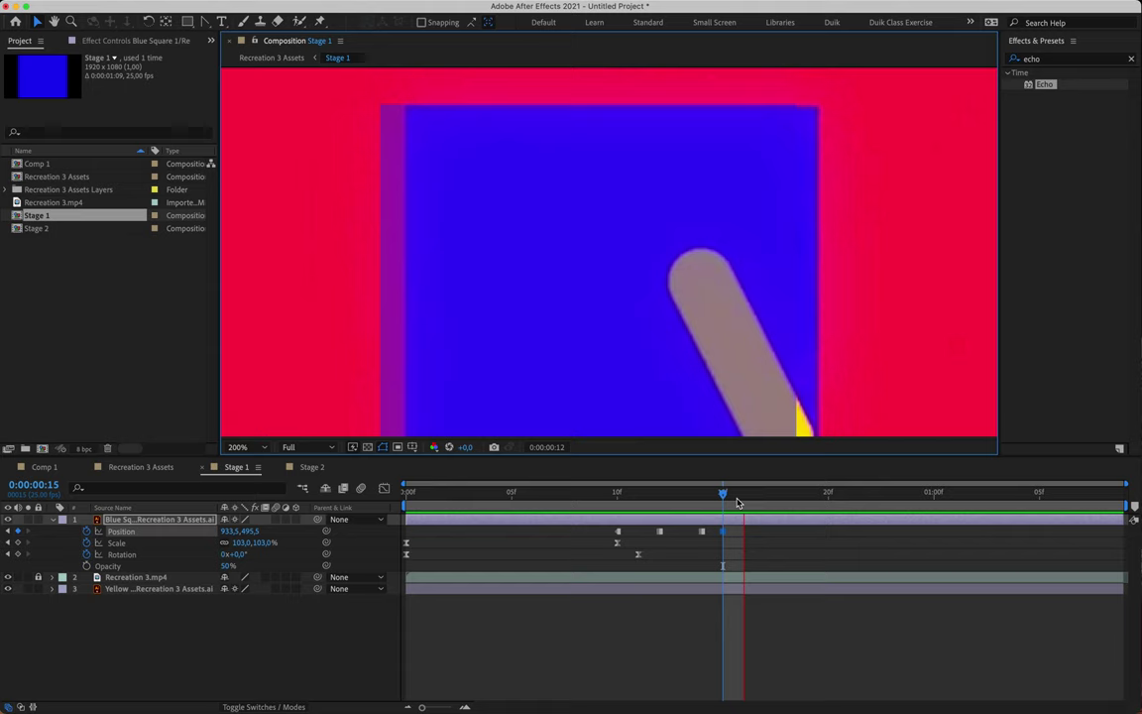
key(space)
key(Page_Down)
key(Page_Down)
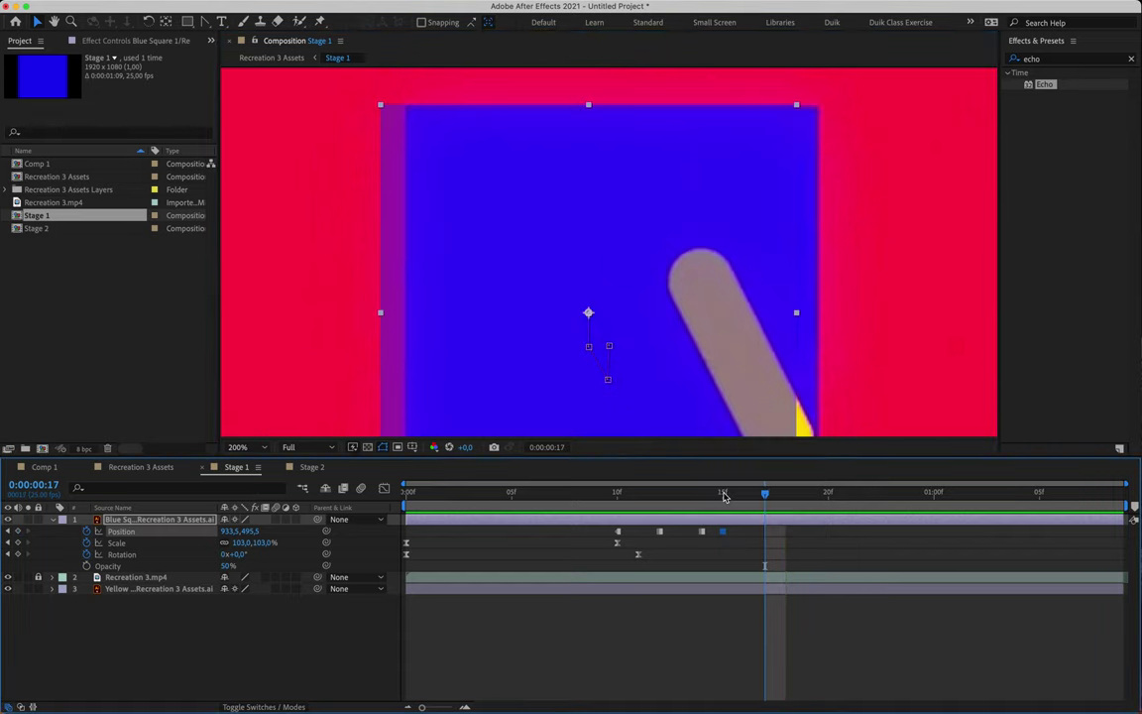
mouse_move(581, 212)
mouse_down()
mouse_move(611, 212)
mouse_move(576, 203)
mouse_up()
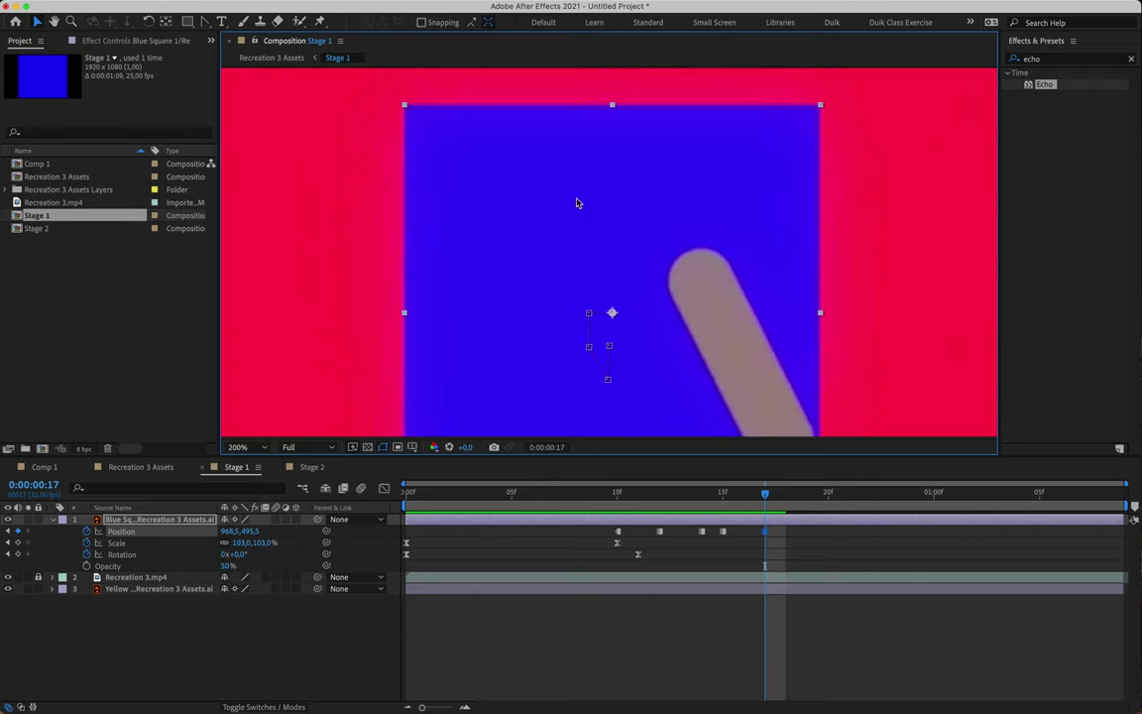
Step: Align Blue Square 1 with the reference at 0:00:00:19, keyframing its position at 968.5, 546.5
key(space)
click(582, 198)
drag(582, 198, 585, 232)
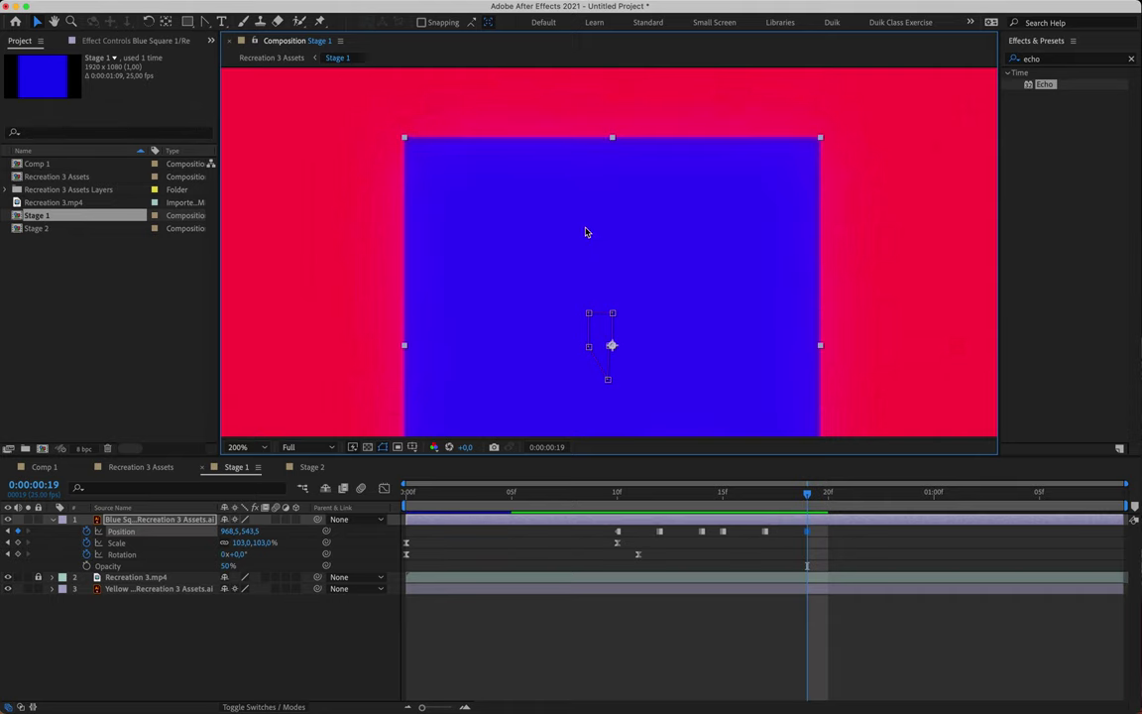
Step: Find where the reference square starts growing and add a Scale keyframe to Blue Square 1 at 0:00:00:21
key(Page_Down)
key(Page_Down)
key(Page_Down)
key(comma)
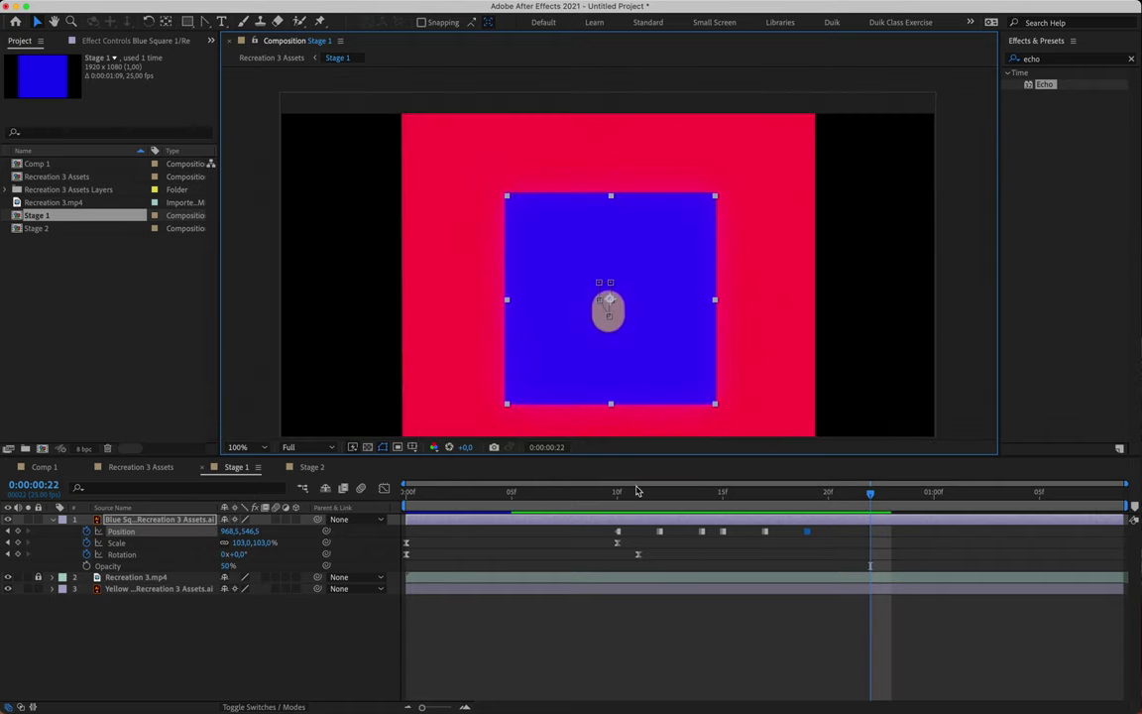
drag(619, 493, 859, 500)
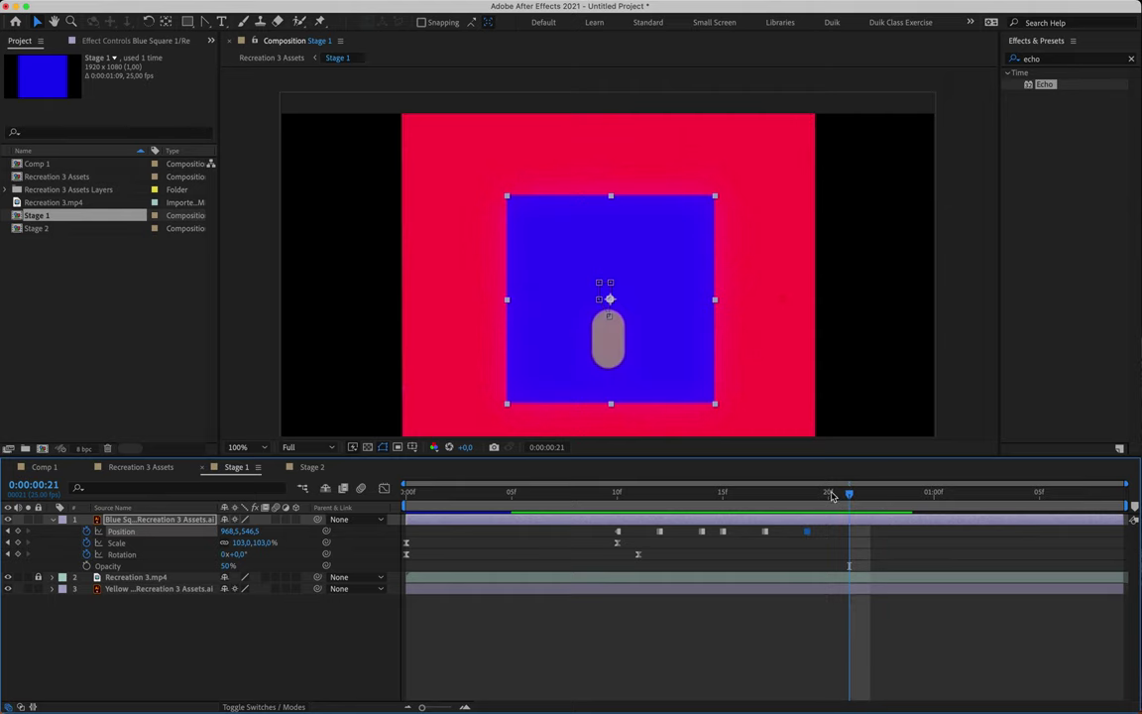
click(18, 542)
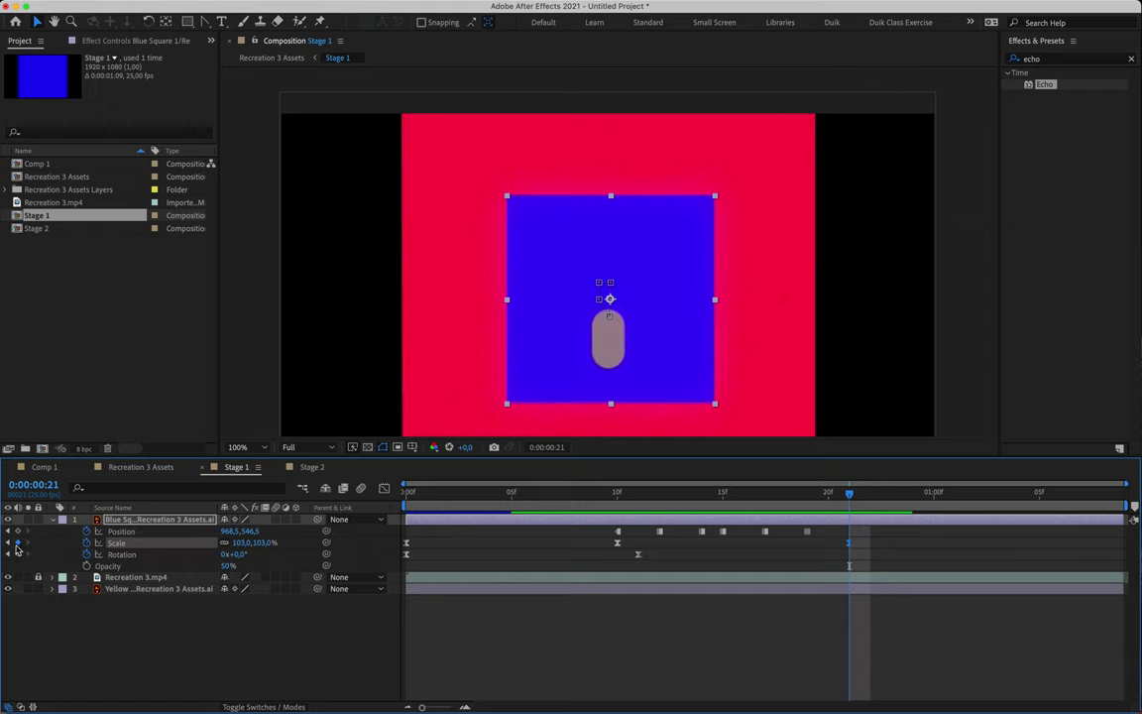
Step: Scale Blue Square 1 up to 335% at 0:00:01:05 with a keyframe so it covers the full frame
click(850, 494)
drag(850, 495, 1038, 504)
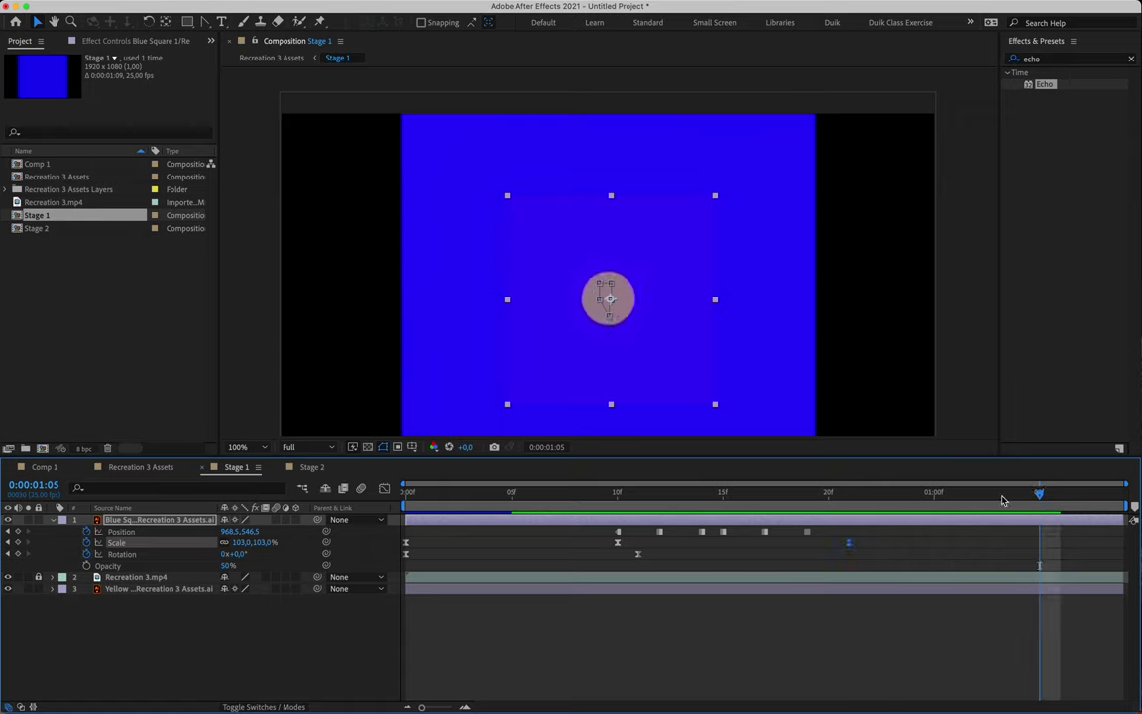
key(comma)
key(comma)
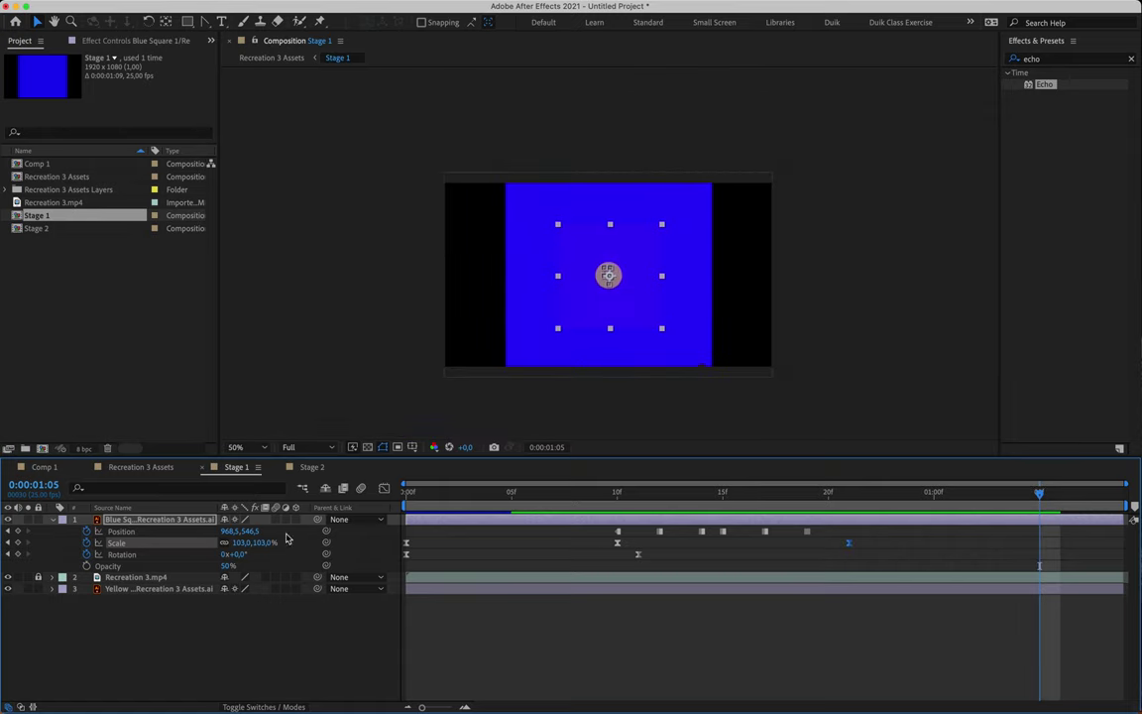
drag(239, 547, 379, 524)
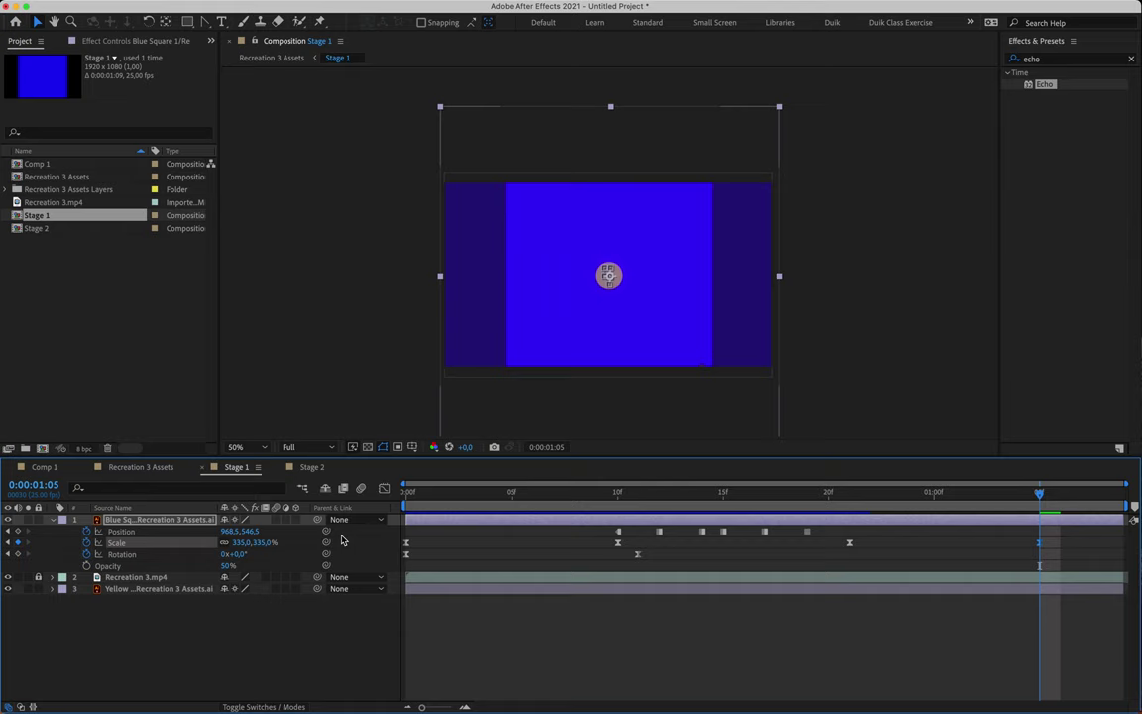
Step: Set Blue Square 1's opacity to 100% and preview the Stage 1 animation
drag(228, 566, 313, 561)
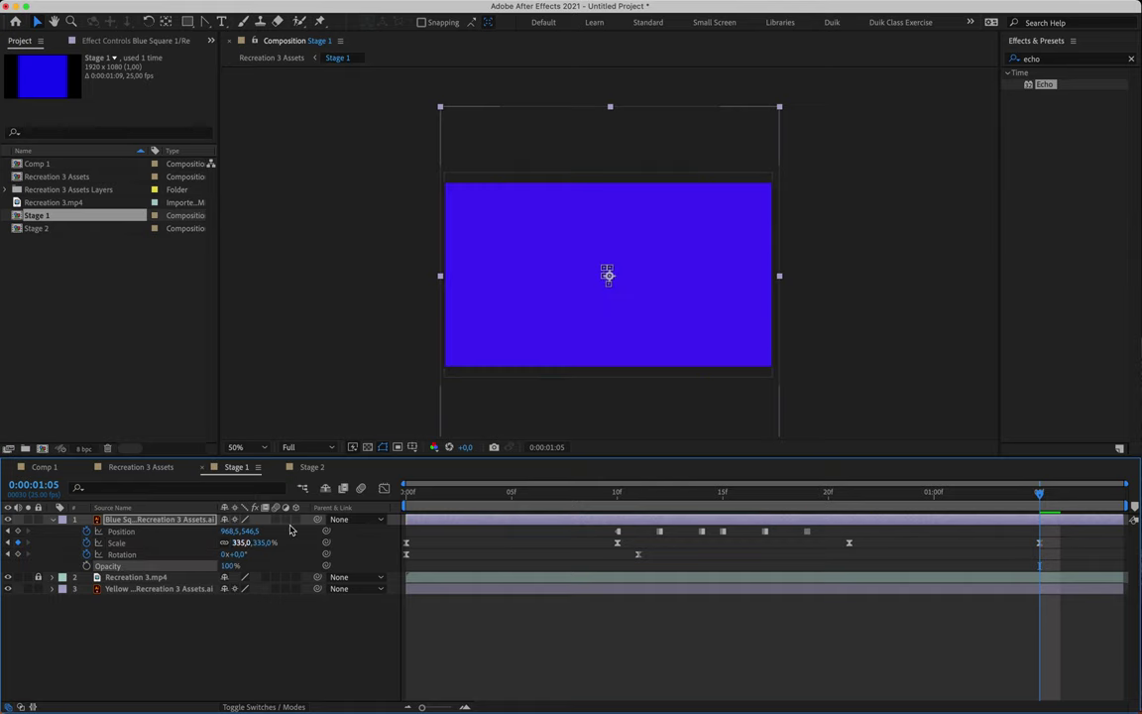
key(space)
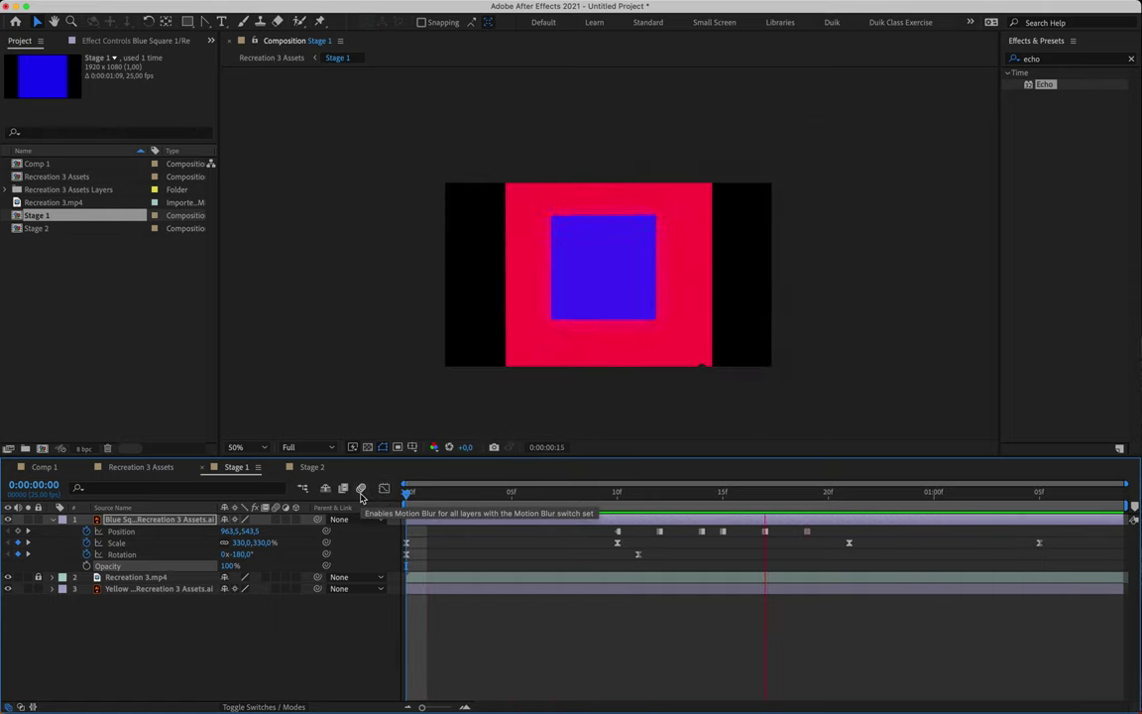
key(space)
Step: Place the Blue Square 1 layer beneath all other layers, collapse its properties and lock it
drag(137, 521, 138, 604)
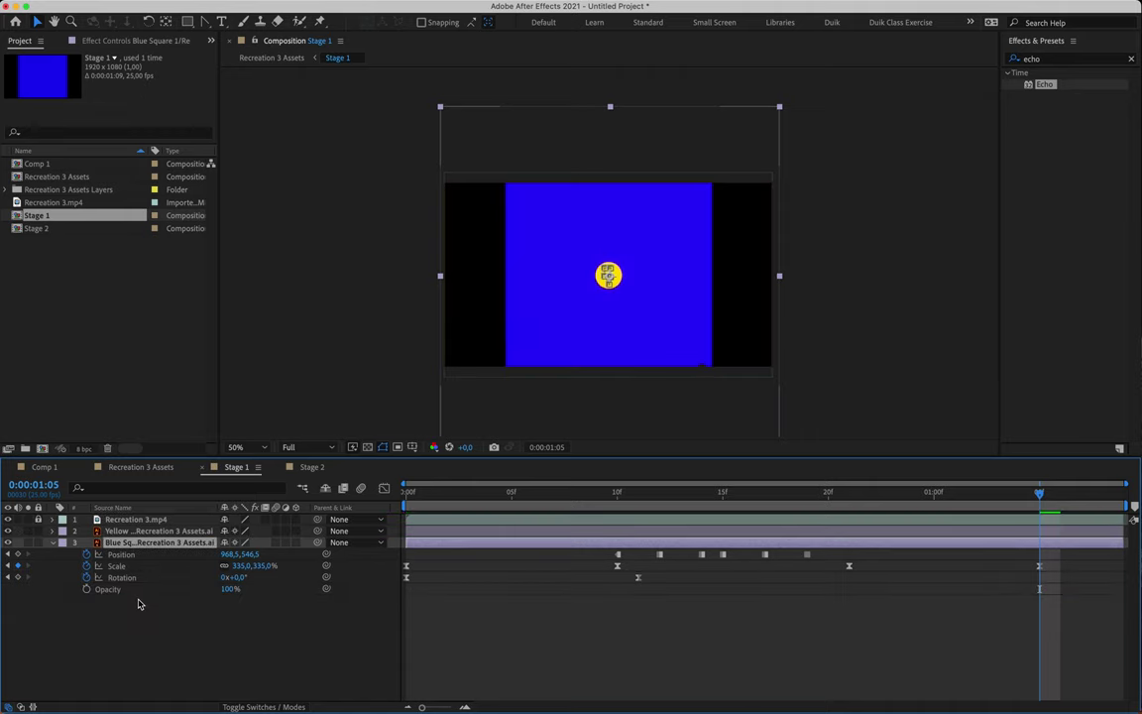
click(52, 543)
click(38, 543)
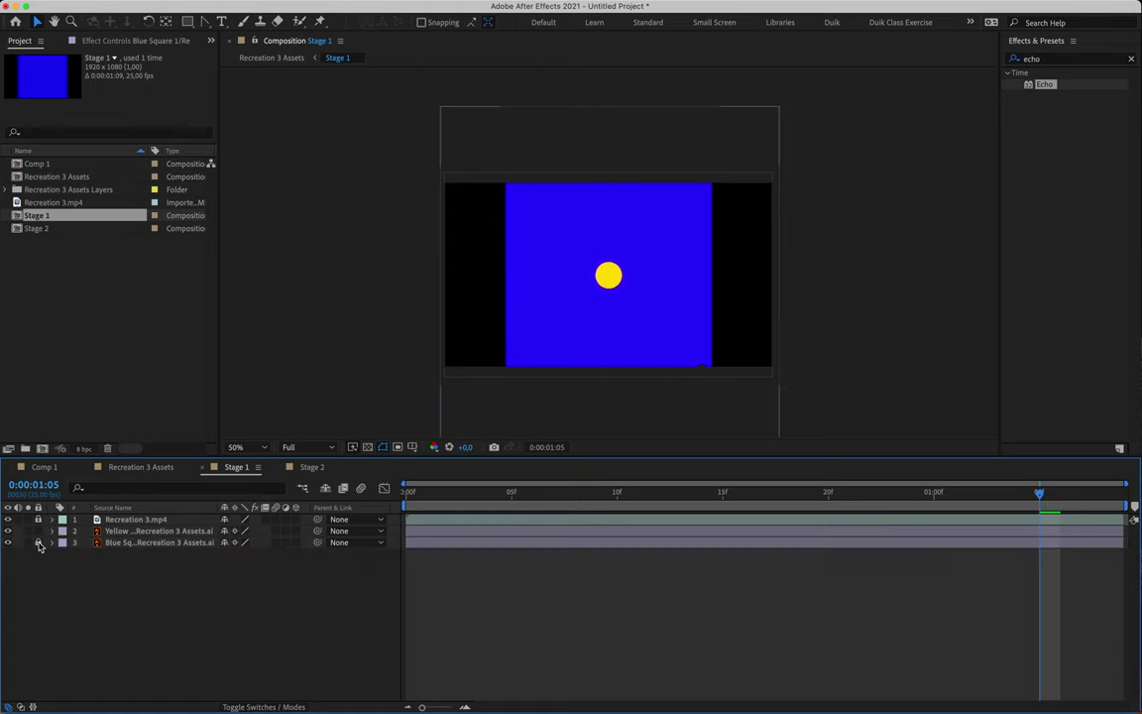
Step: Place the Yellow Dot layer above the Recreation 3.mp4 reference in the layer stack
click(156, 530)
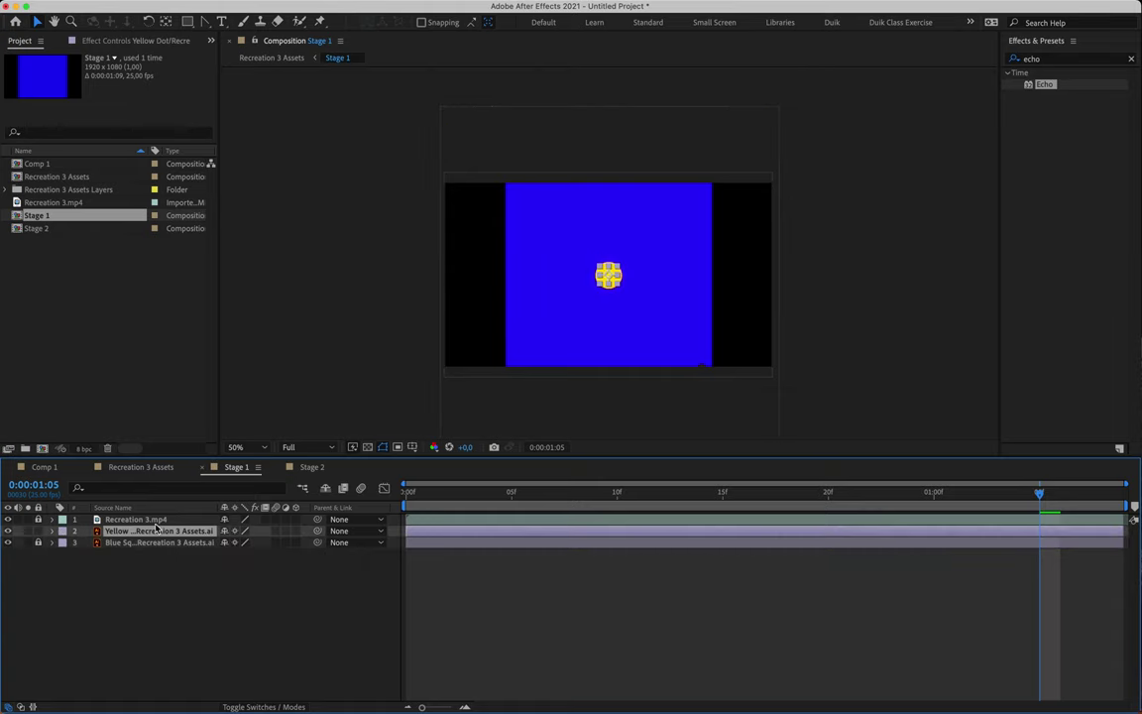
mouse_move(138, 534)
mouse_down()
mouse_move(149, 525)
mouse_move(139, 515)
mouse_up()
key(slash)
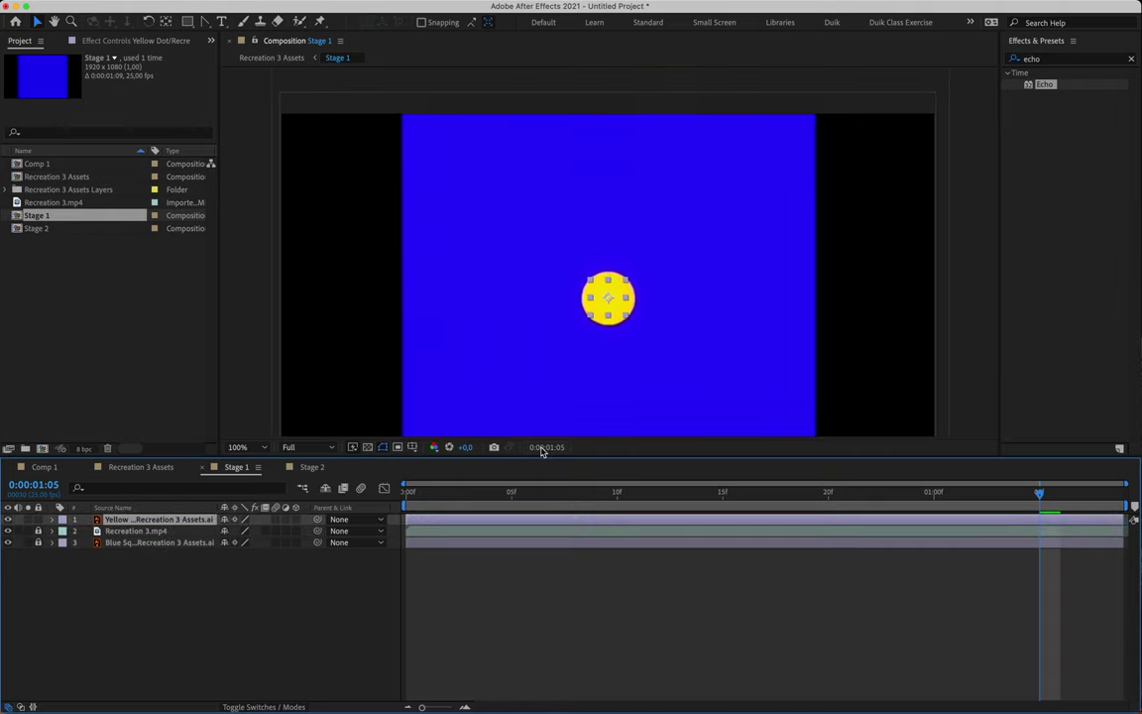
Step: Keyframe the Yellow Dot's position at 0:00:00:09 outside the frame's upper-right corner, at 1871.5, -66.5
drag(469, 492, 405, 492)
key(comma)
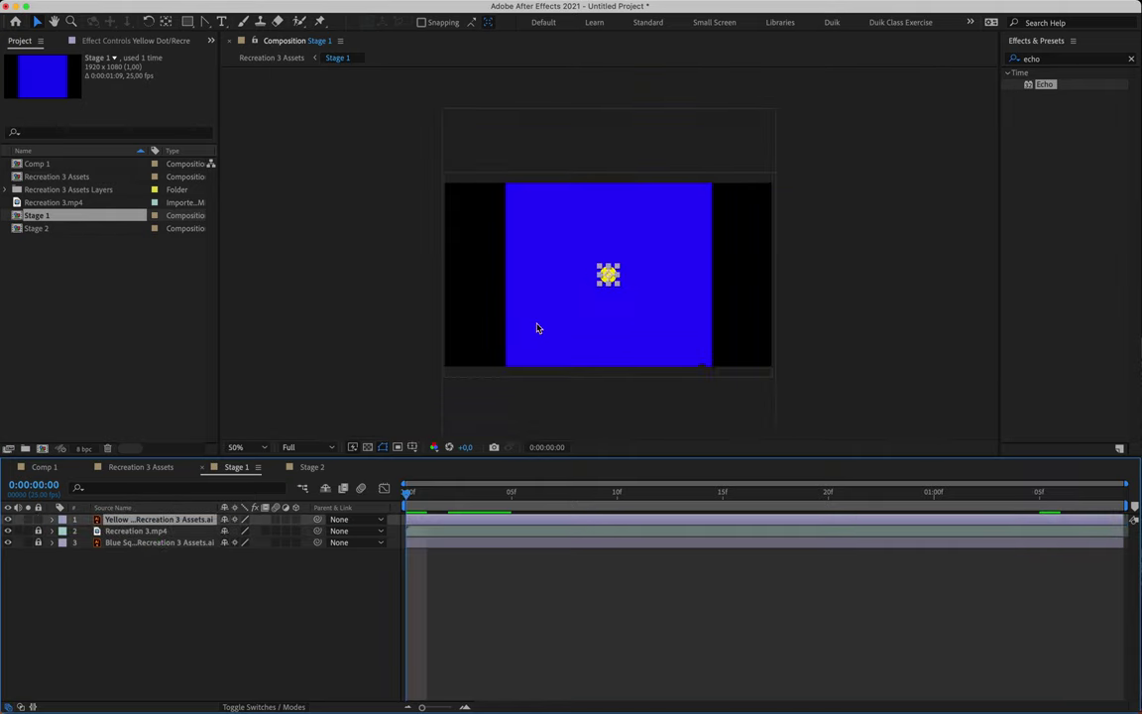
drag(408, 497, 614, 512)
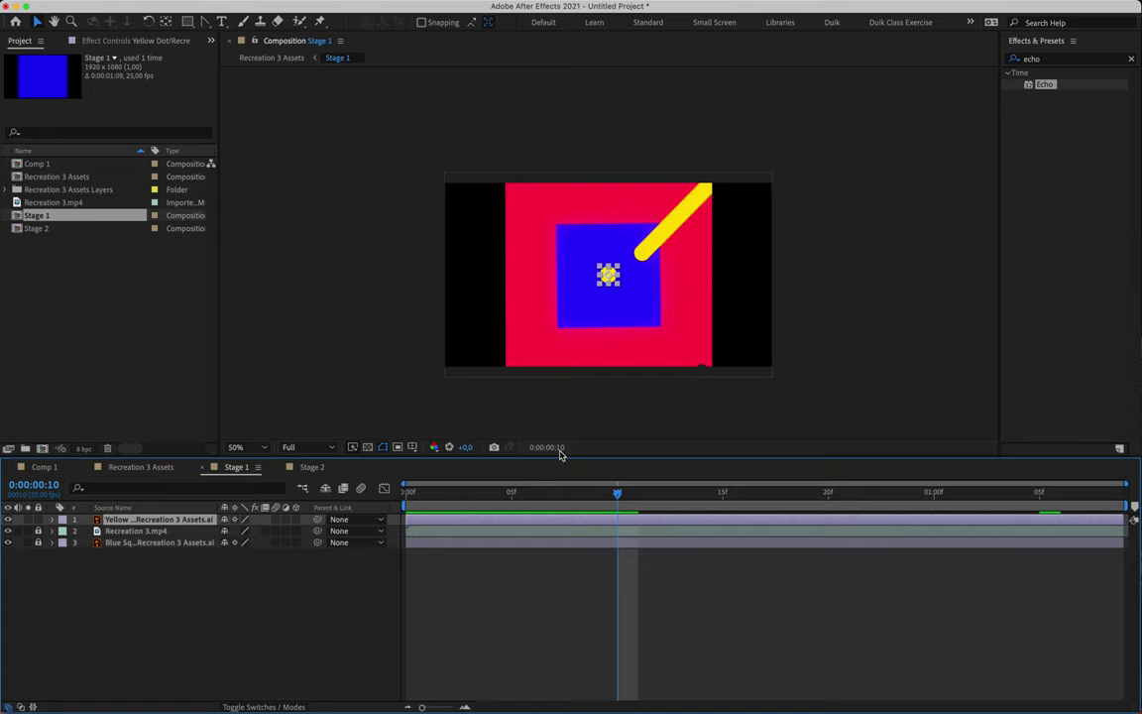
key(Page_Up)
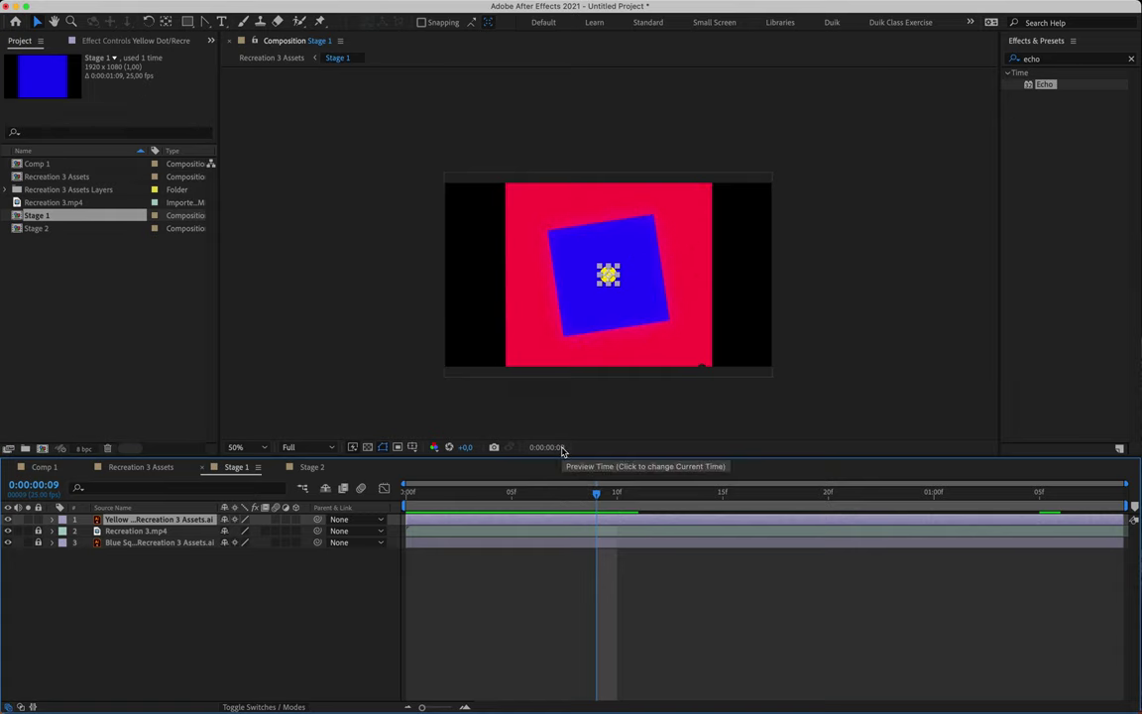
key(alt+shift+p)
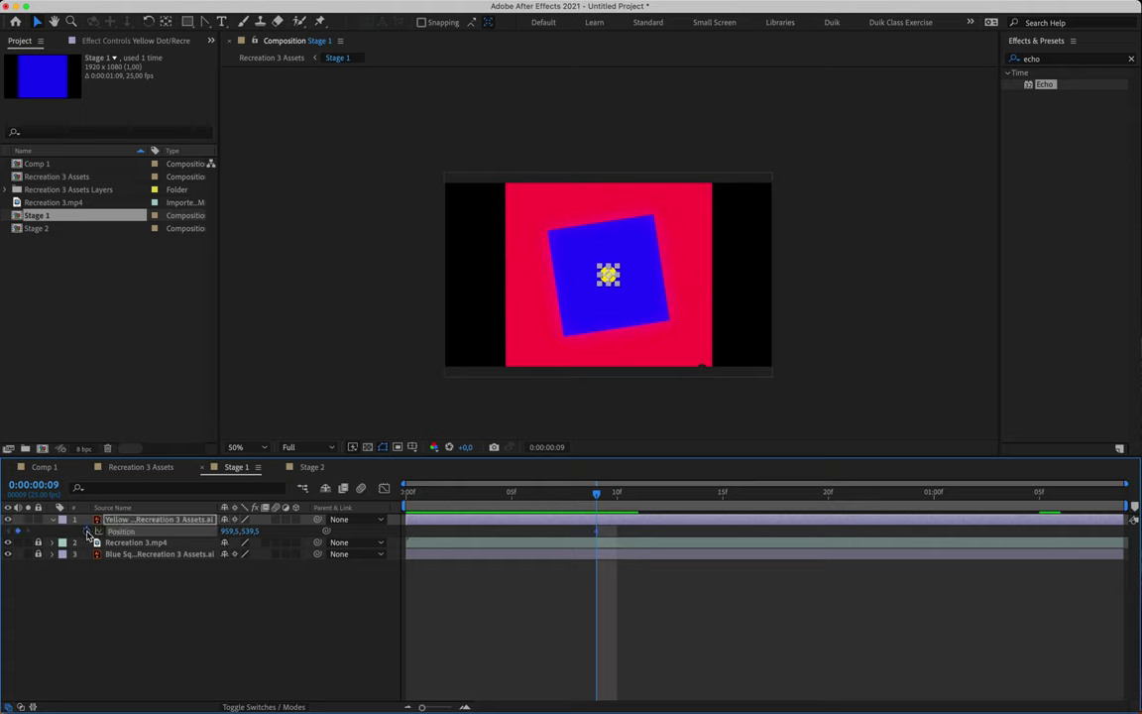
scroll(608, 283, up, 2)
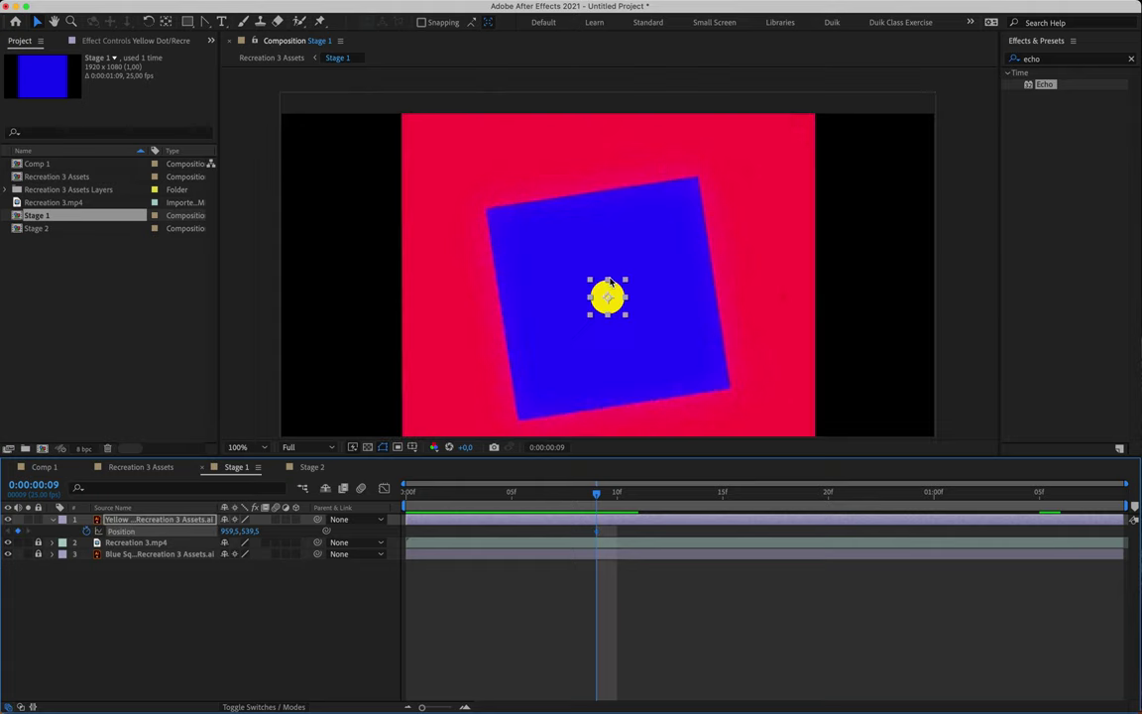
drag(611, 296, 918, 96)
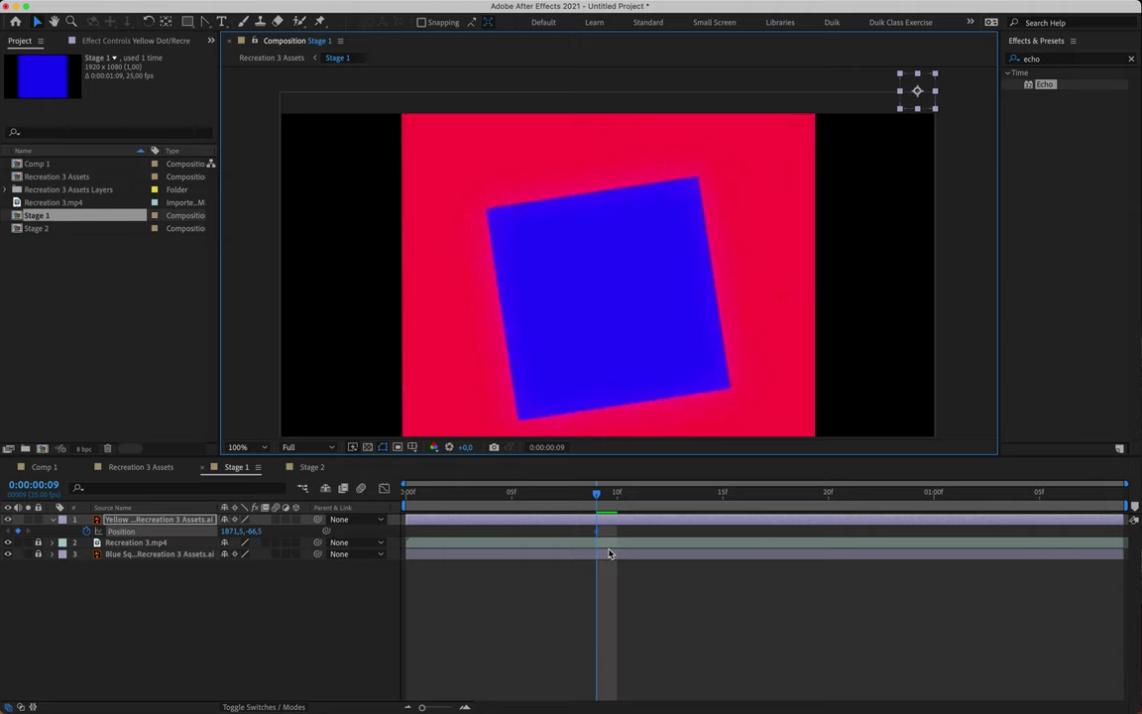
Step: Find the dot's first bounce in the reference and keyframe the Yellow Dot's position at 779.5, 801.5 at 0:00:00:11
key(space)
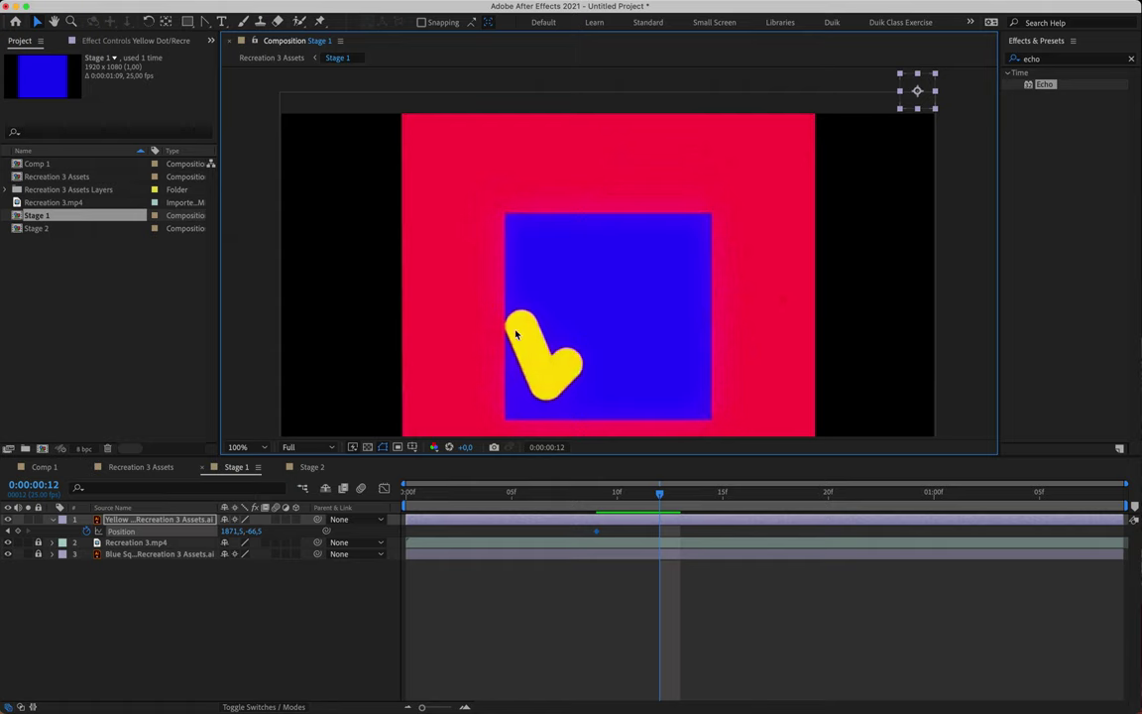
key(Page_Up)
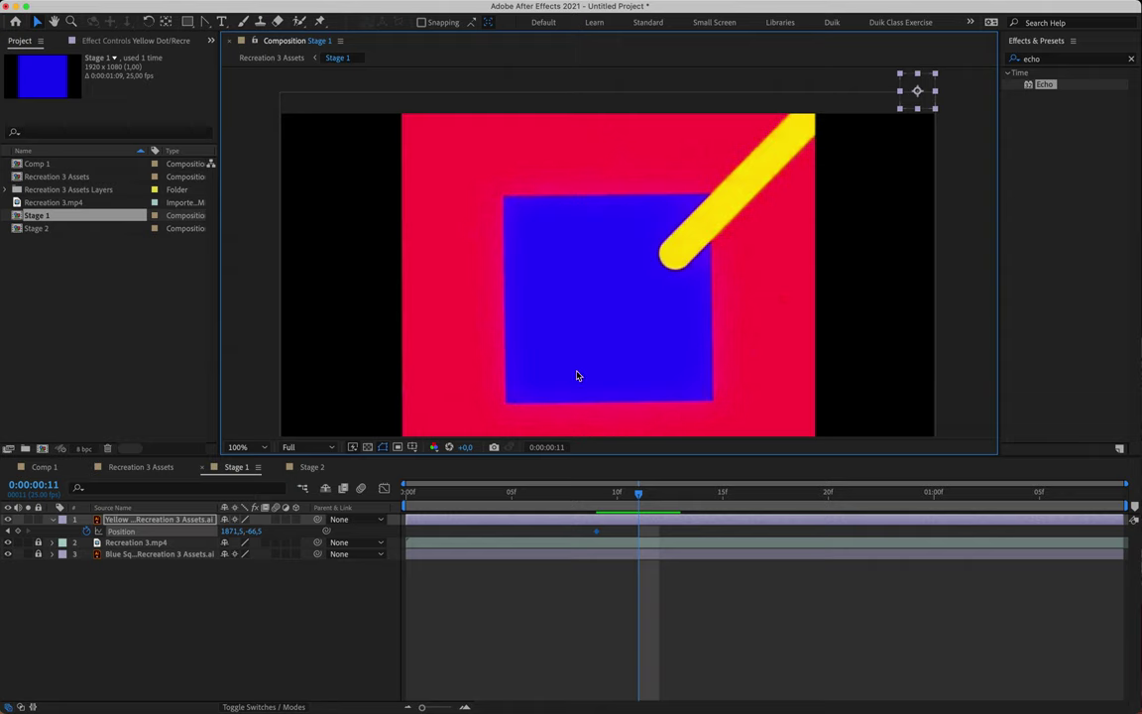
key(Page_Down)
key(Page_Up)
drag(917, 93, 540, 401)
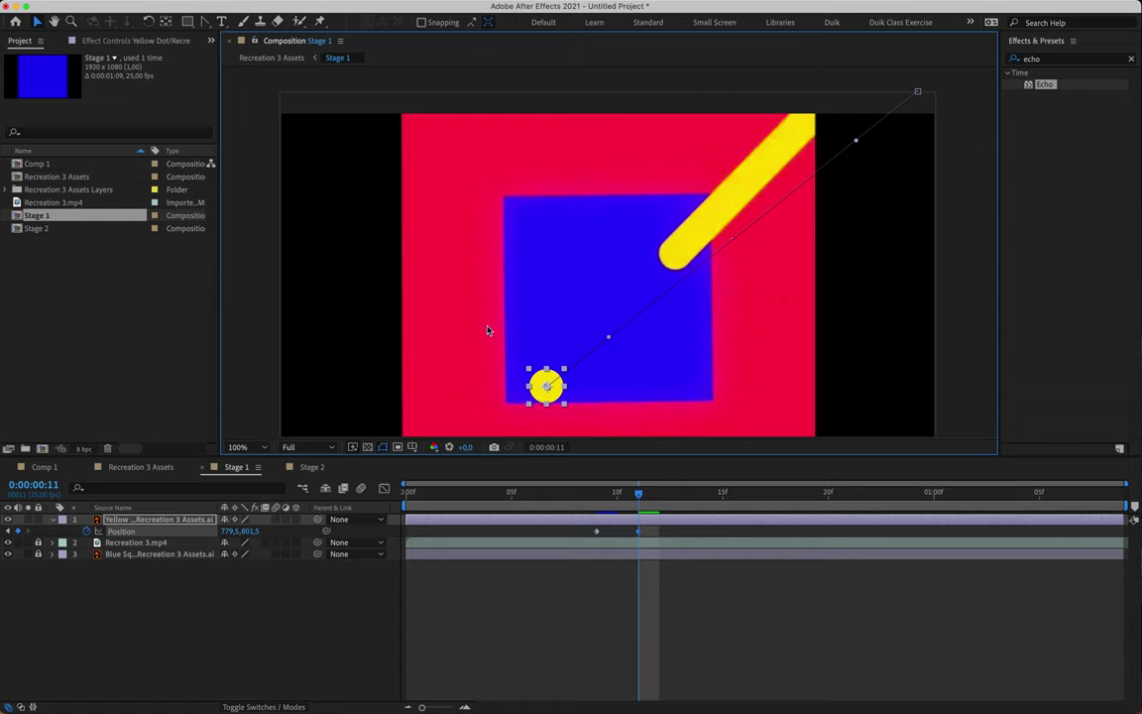
Step: Convert the Yellow Dot's motion path point at the first bounce to a corner without curve handles
key(g)
click(550, 389)
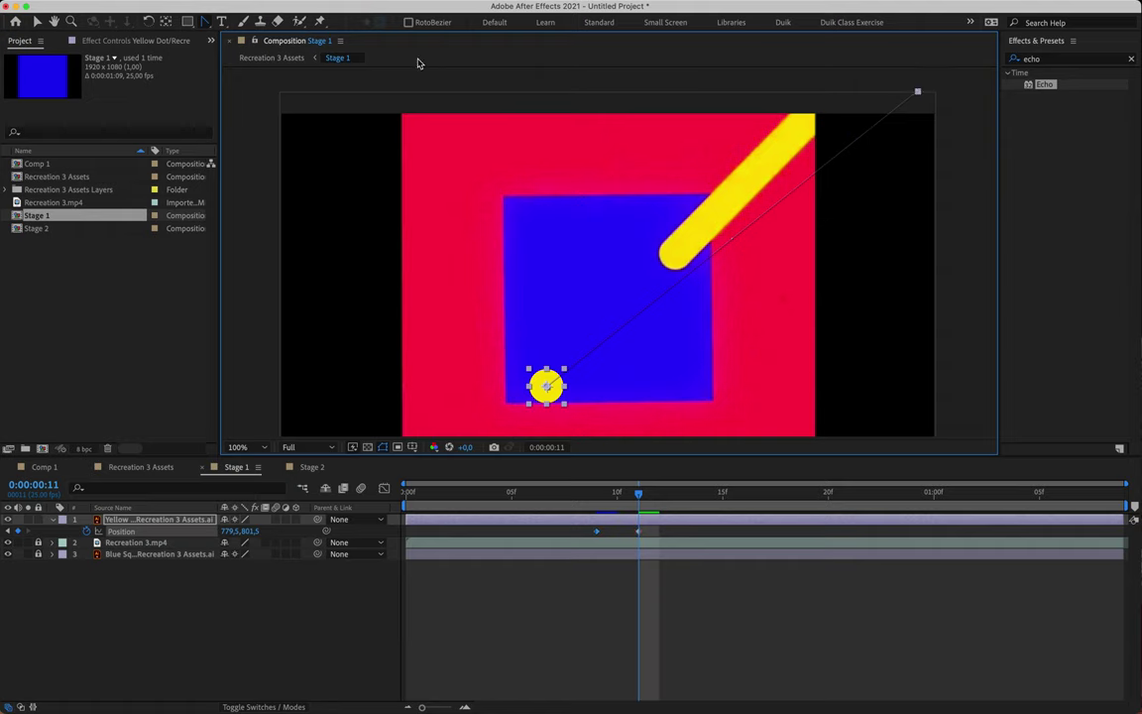
click(35, 21)
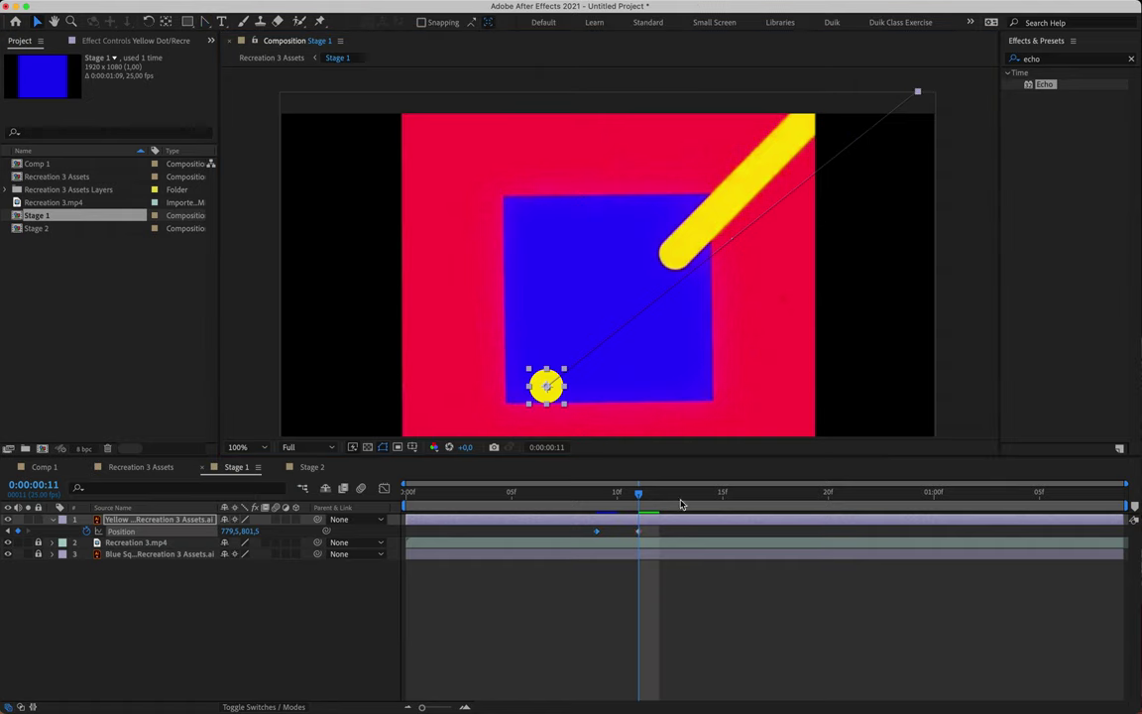
Step: Align the Yellow Dot with the reference at 0:00:00:12, keyframing its position at 709.5, 627.5
click(639, 497)
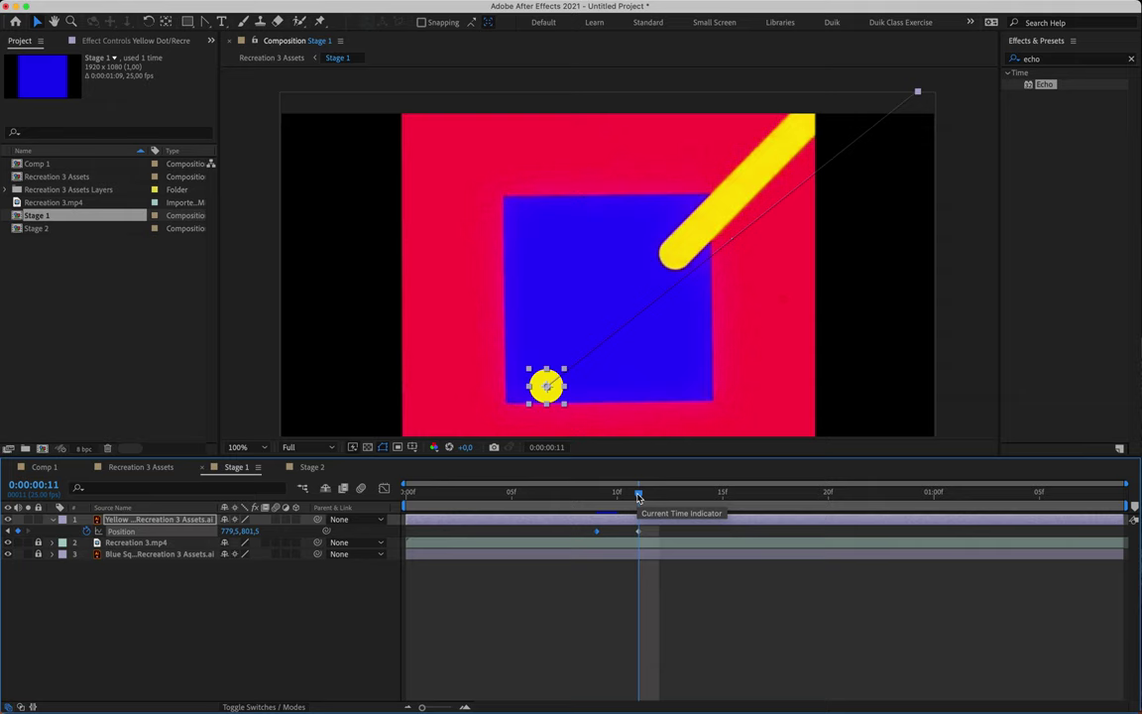
key(Page_Down)
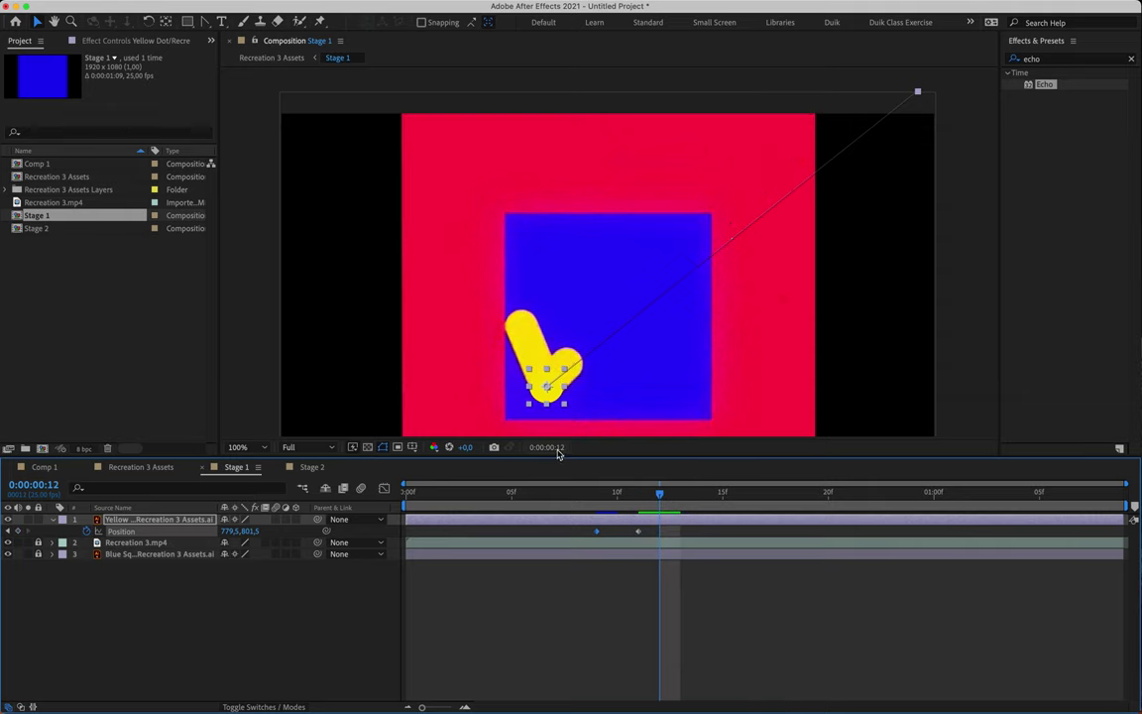
drag(541, 396, 517, 339)
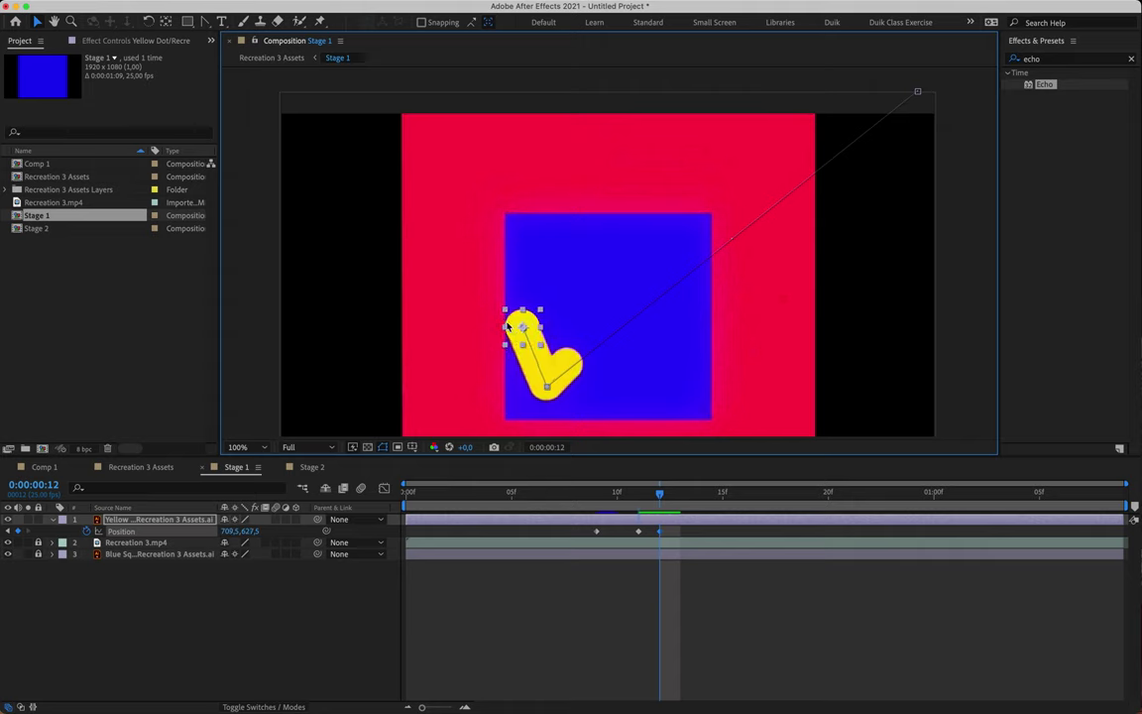
Step: Keyframe the Yellow Dot at the blue square's upper edge at 0:00:00:14, with its position at 1021.5, 287.5
key(space)
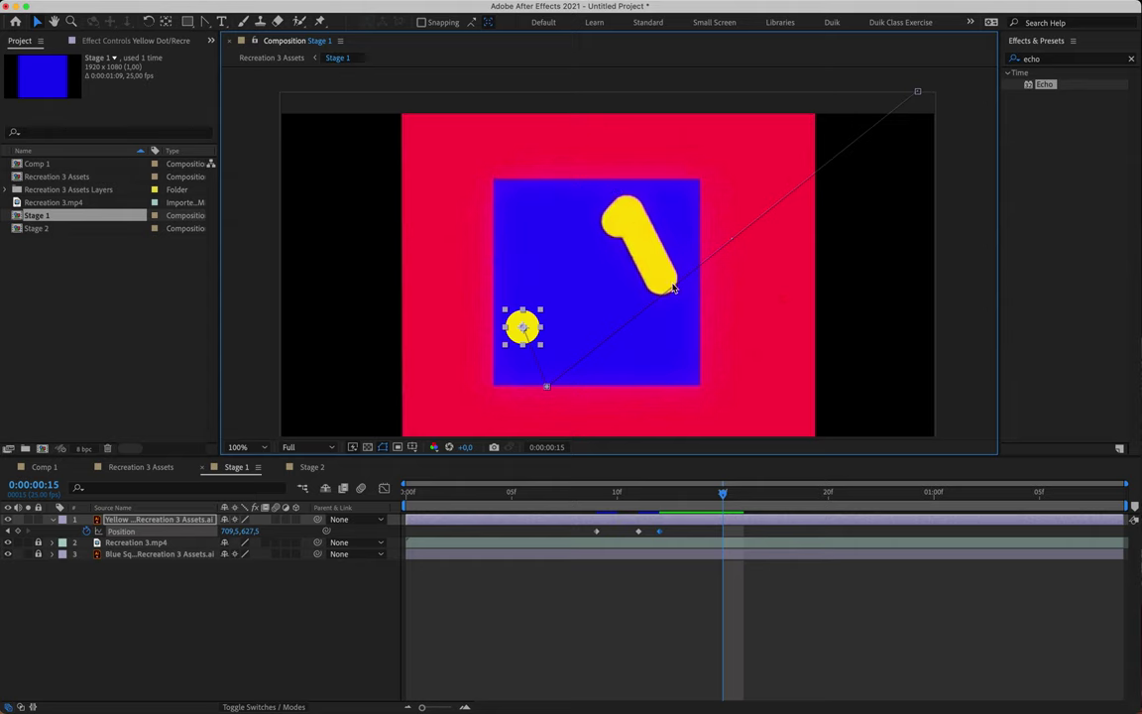
key(Page_Up)
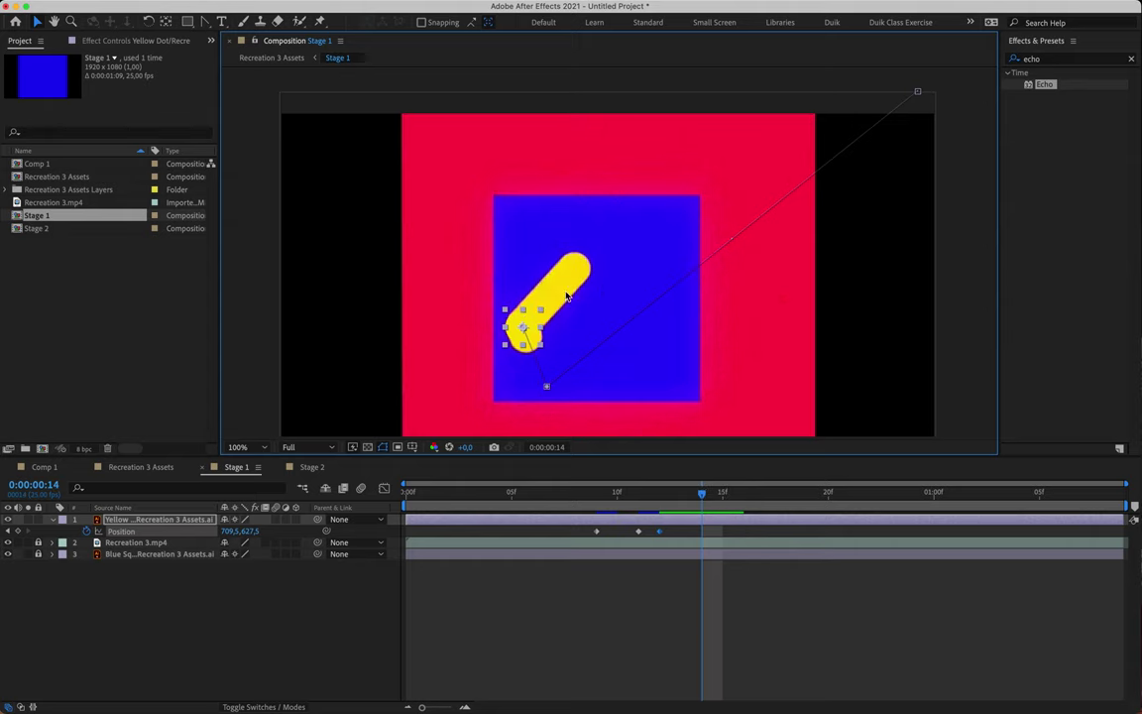
drag(527, 323, 630, 209)
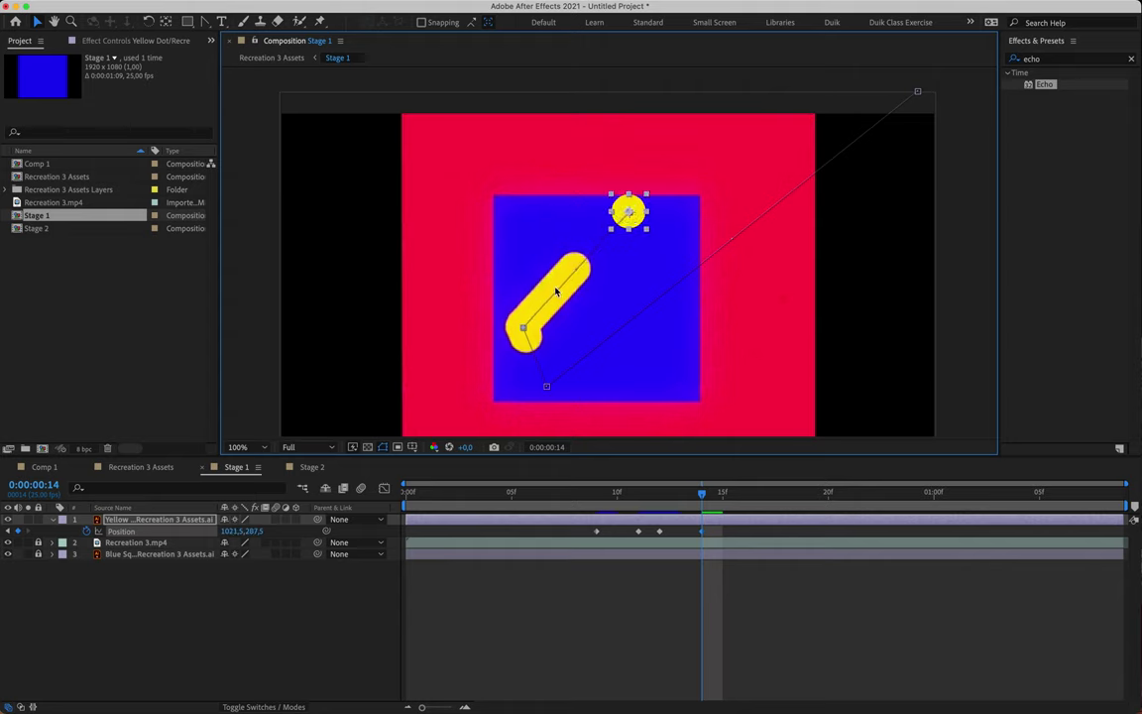
Step: Align the Yellow Dot with the reference at 0:00:00:17, keyframing its position at 1221.5, 683.5
key(Page_Down)
key(Page_Down)
key(Page_Down)
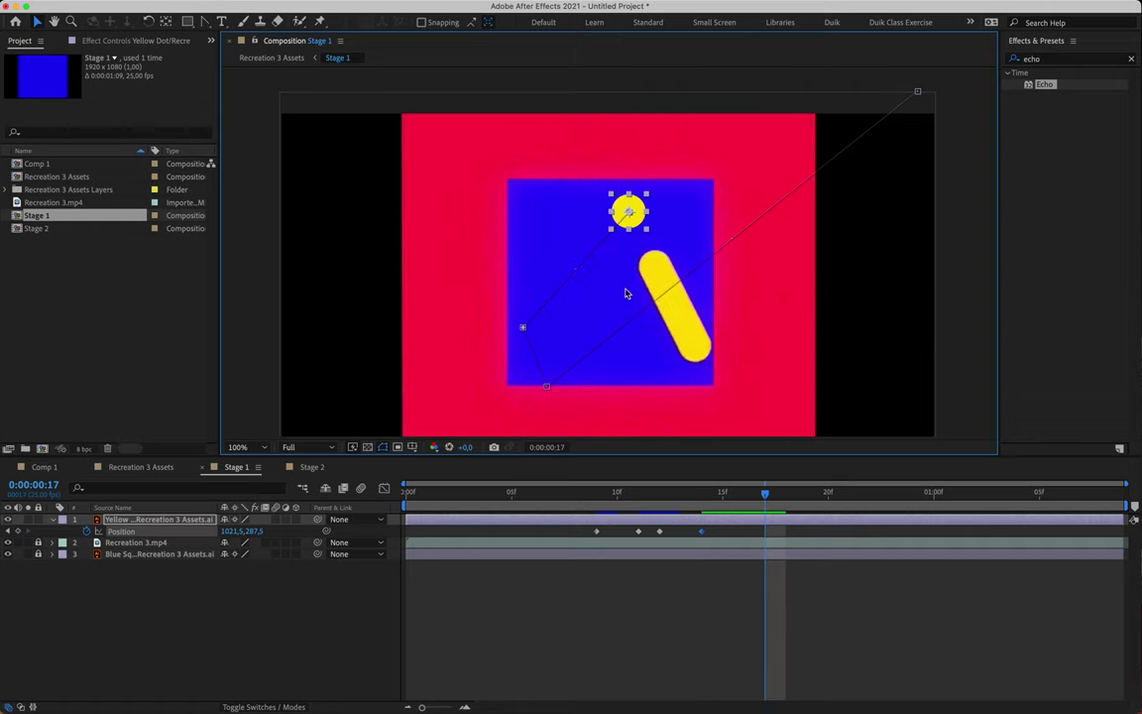
drag(630, 212, 701, 347)
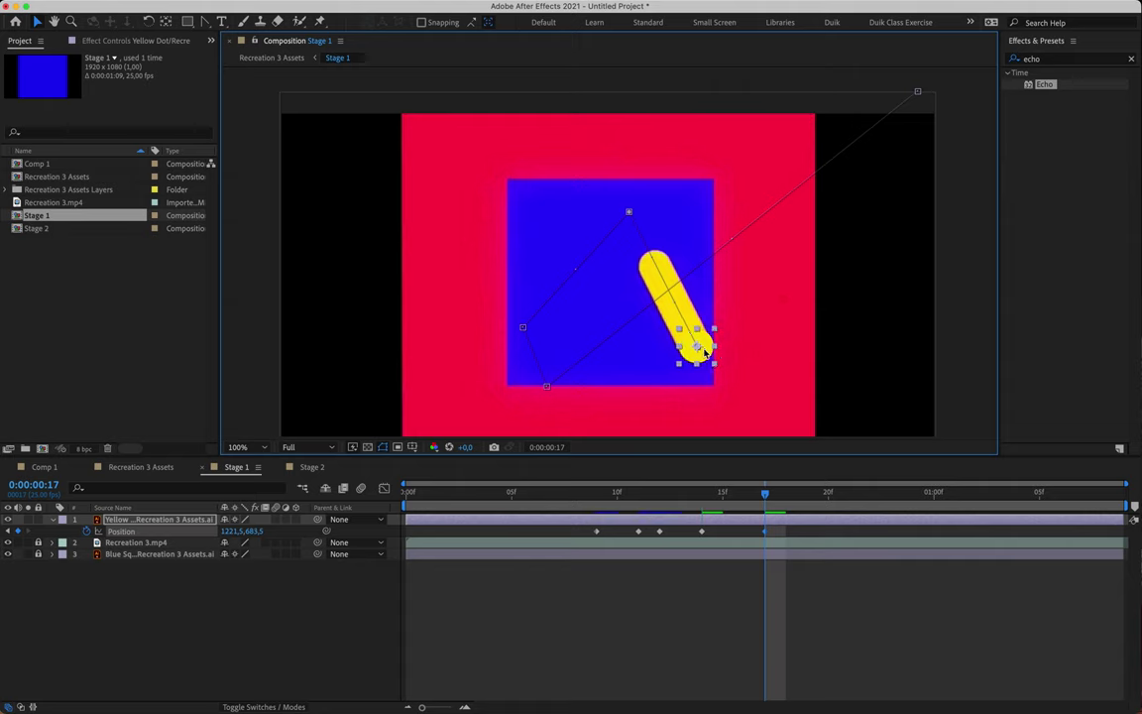
Step: Keyframe the Yellow Dot's position at 965.5, 799.5 at 0:00:00:19 and at 961.5, 545.5 at 0:00:01:02
key(Page_Down)
key(Page_Down)
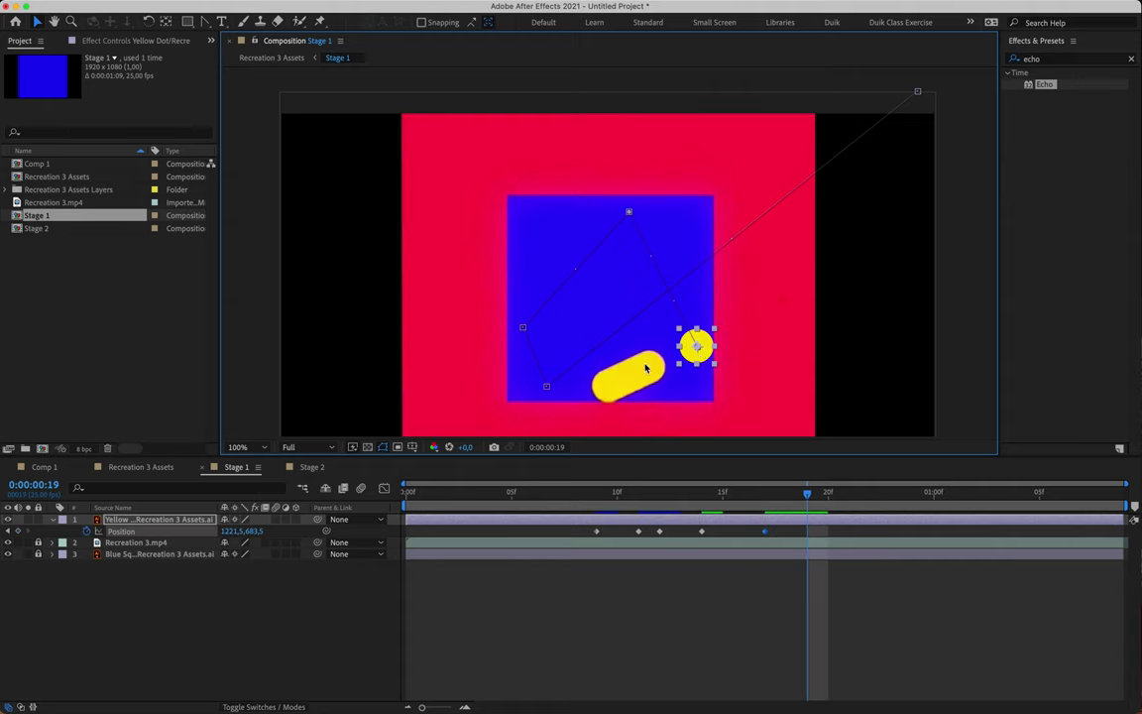
drag(696, 349, 608, 395)
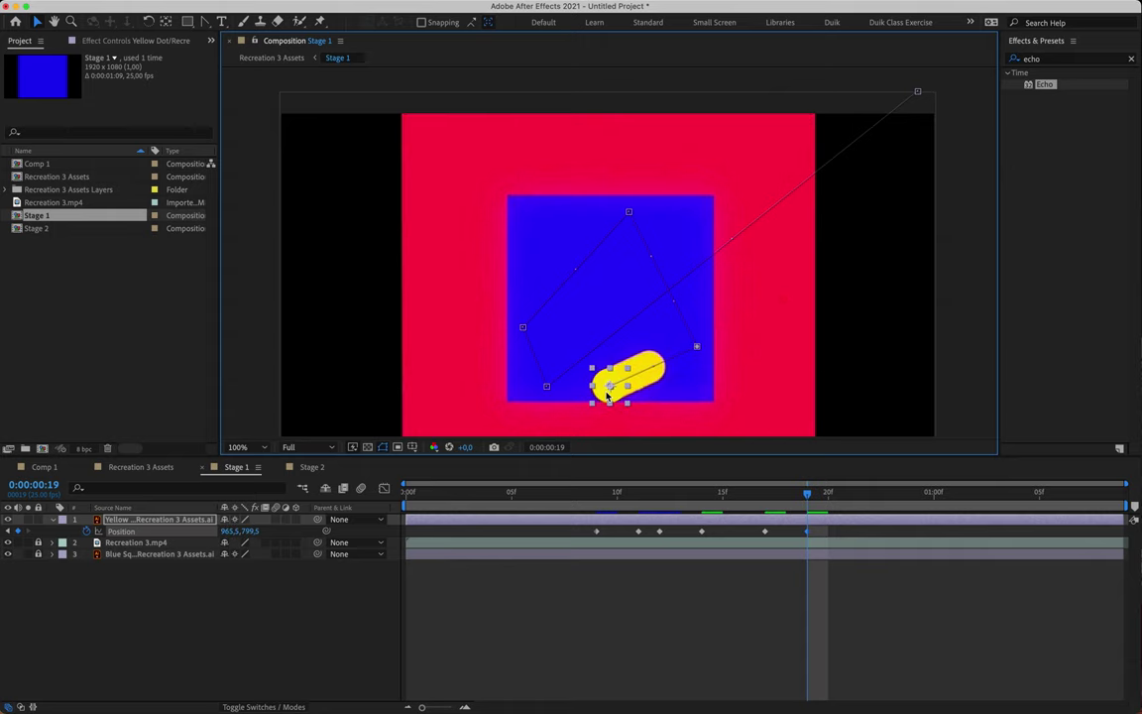
key(space)
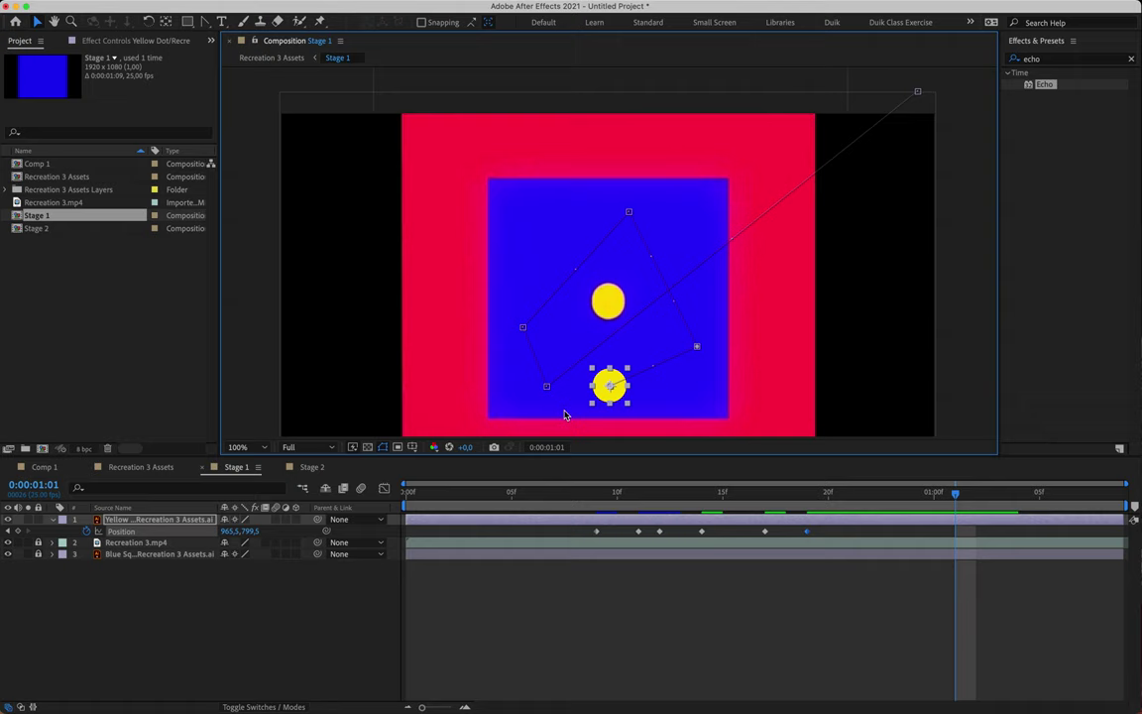
drag(601, 394, 600, 310)
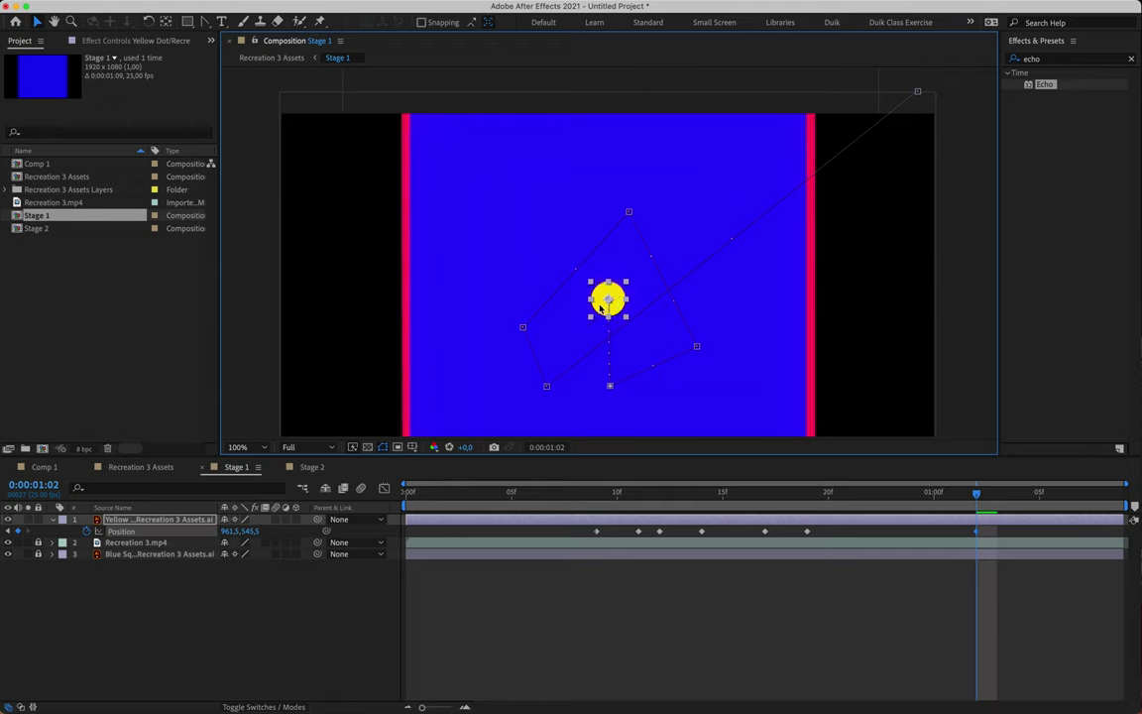
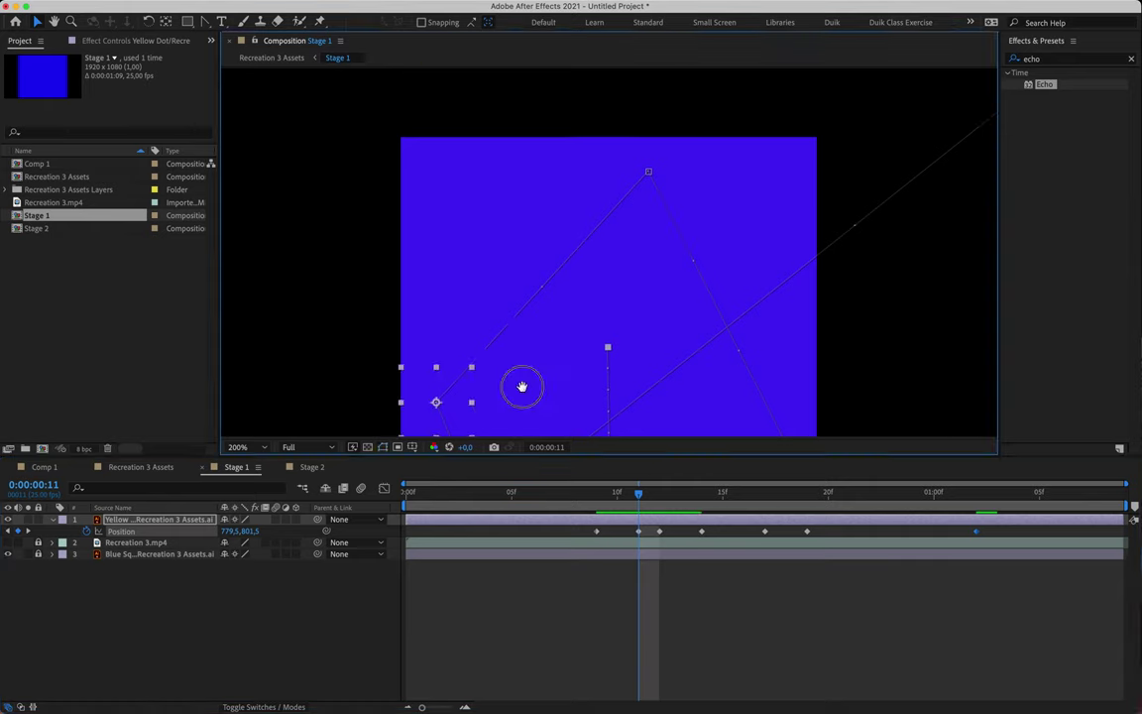
Step: Nudge the Yellow Dot vertically at its 0:00:00:11 position keyframe so it meets the blue square's lower edge
key(space)
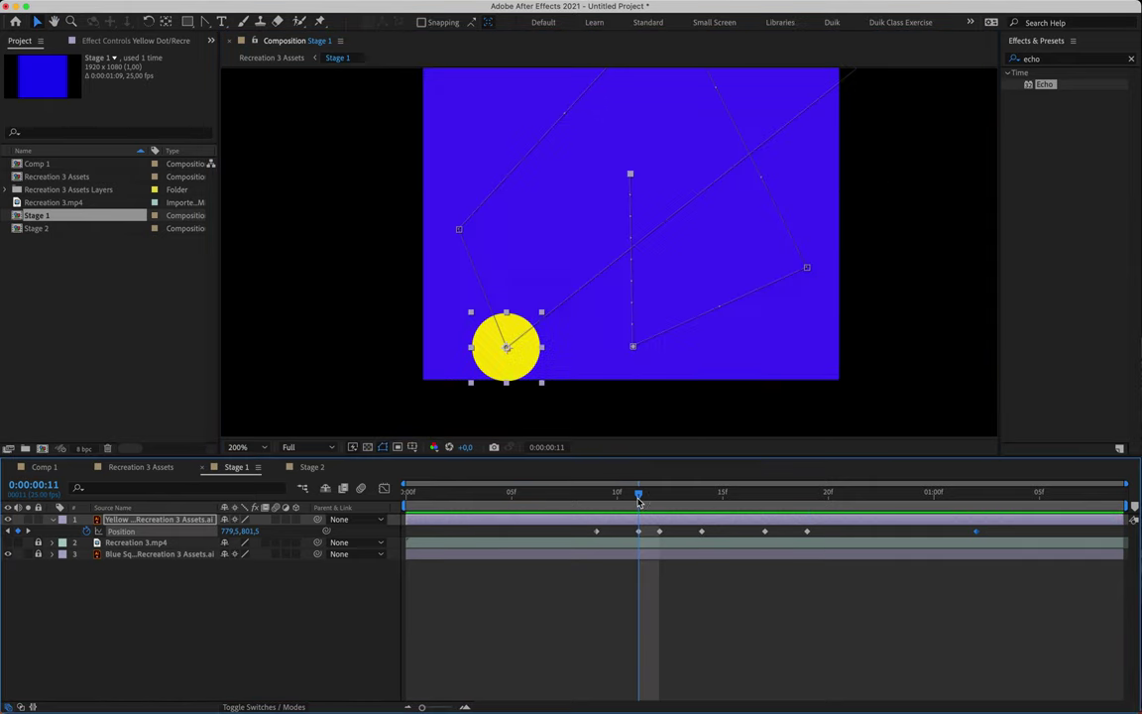
key(period)
key(period)
scroll(496, 384, down, 5)
scroll(496, 384, left, 5)
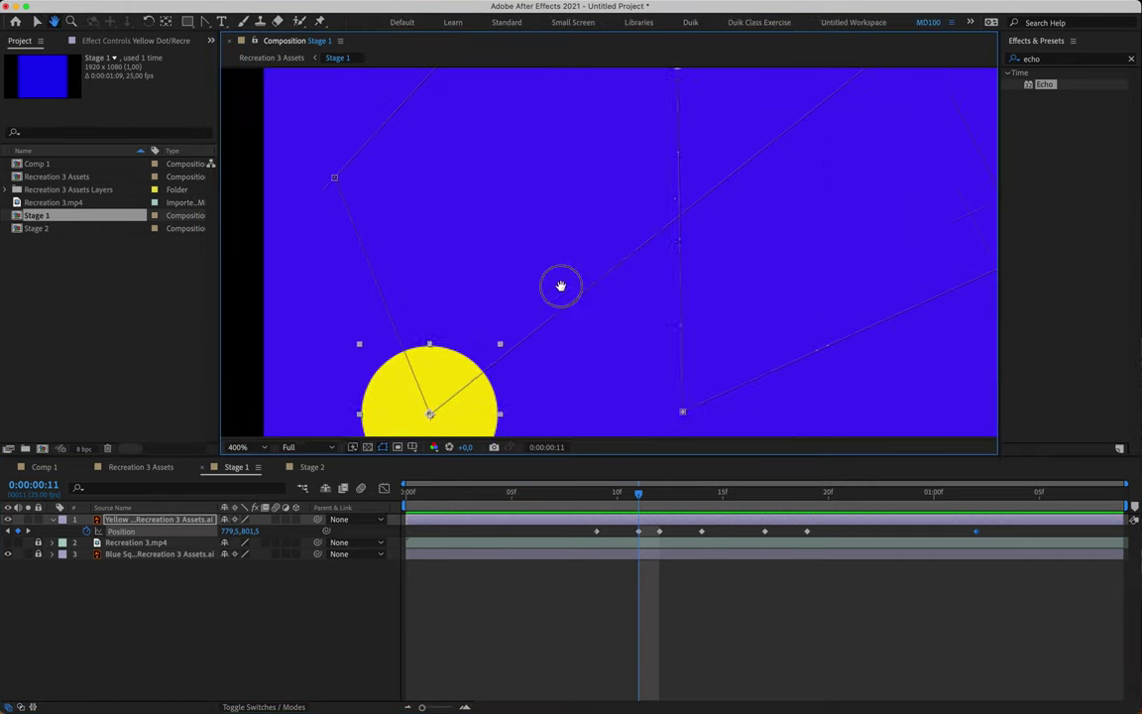
key(Up)
Step: Adjust the Yellow Dot's keyframe at 0:00:00:12 to touch the blue square's left edge, with its position at 706.0, 627.5
drag(636, 496, 660, 496)
drag(507, 238, 566, 490)
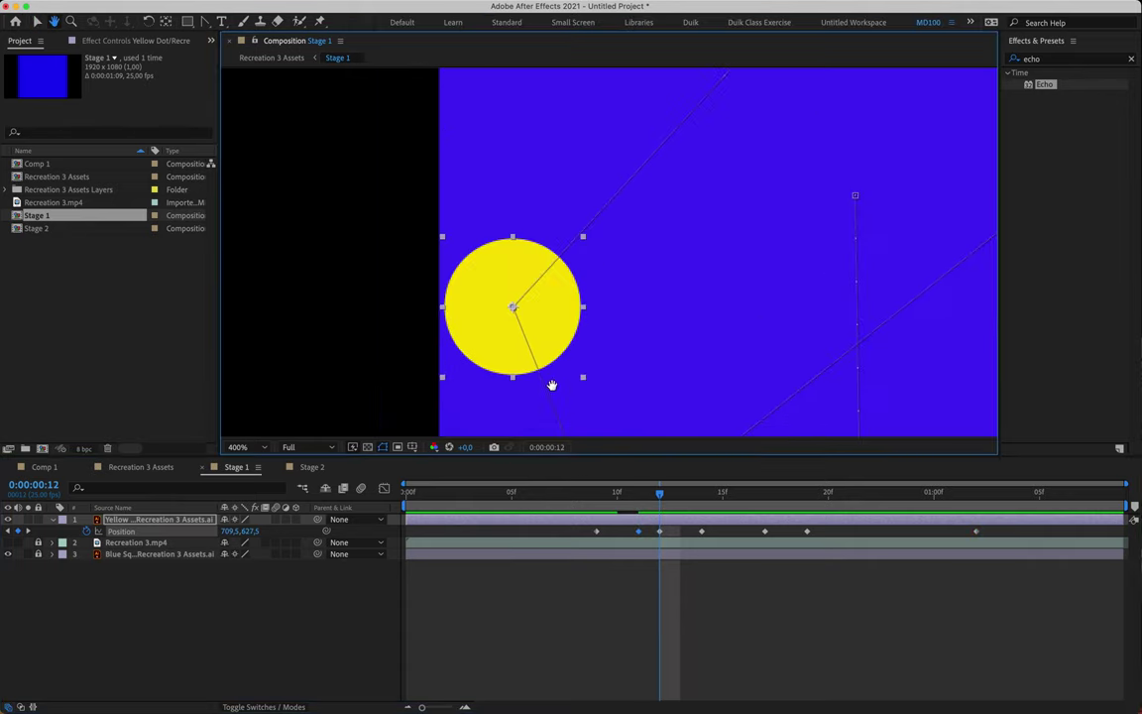
key(Left)
key(Left)
key(Left)
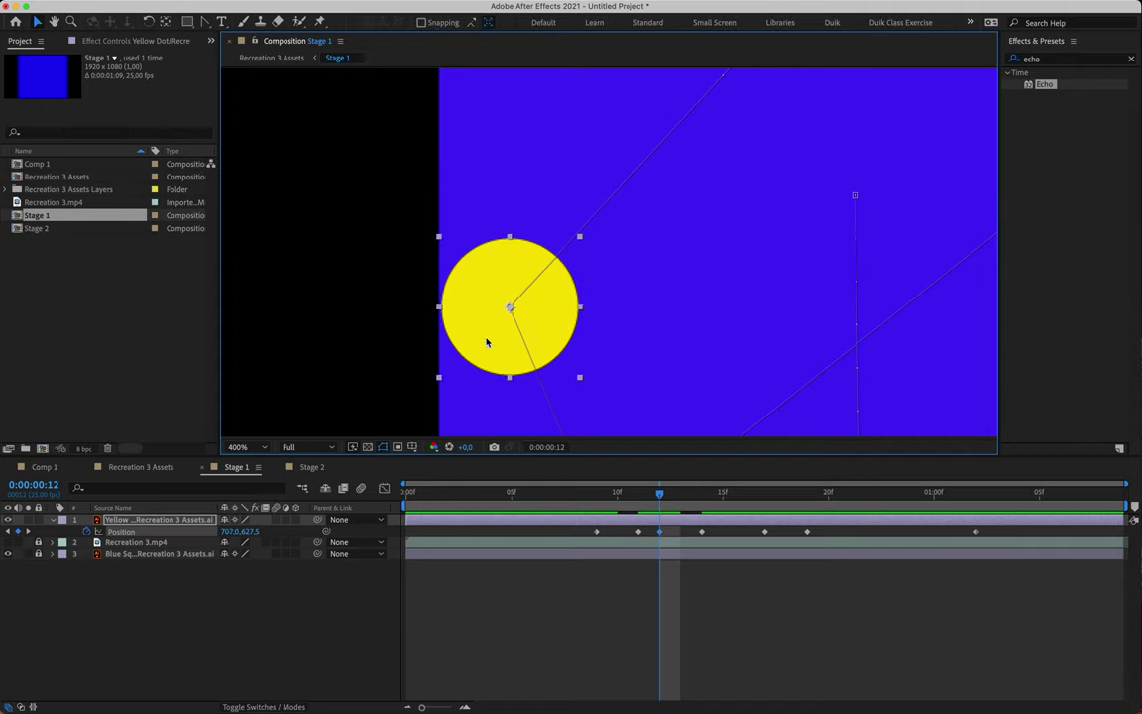
key(shift+Left)
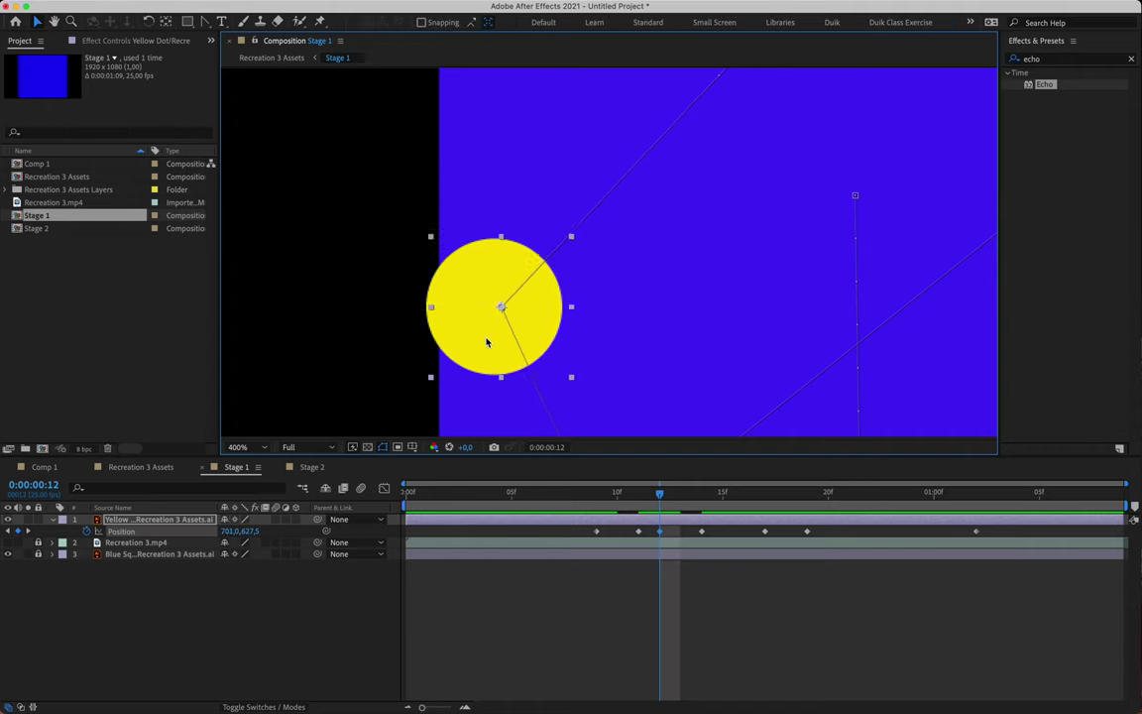
key(shift+Right)
key(shift+Right)
key(shift+Left)
key(shift+Left)
key(shift+Right)
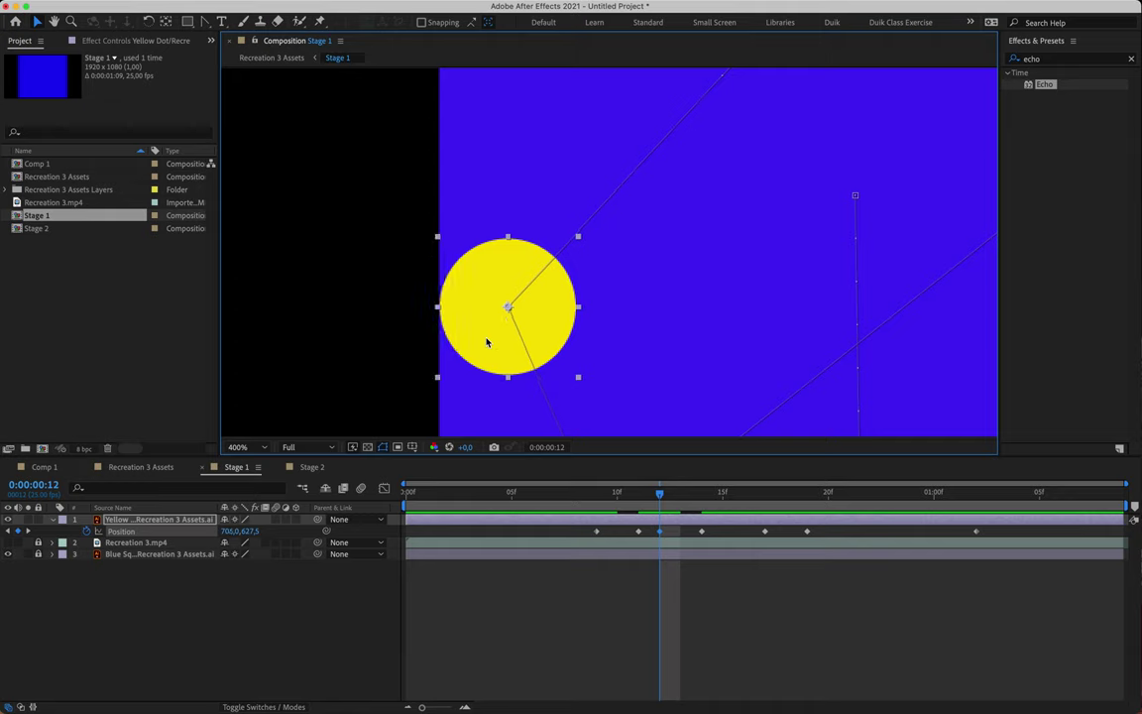
Step: Adjust the Yellow Dot's position keyframes to 1021.5, 290.0 at 0:00:00:14 and 1224.5, 683.5 at 0:00:00:17 so it touches the square's edges
key(k)
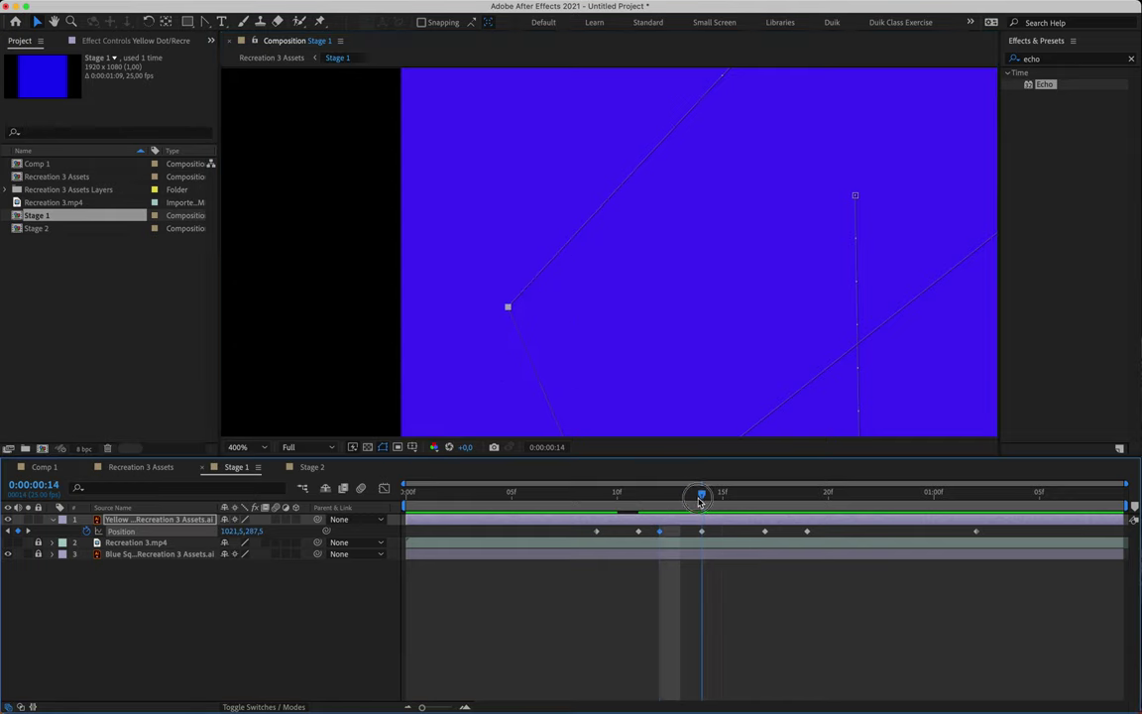
scroll(637, 336, up, 5)
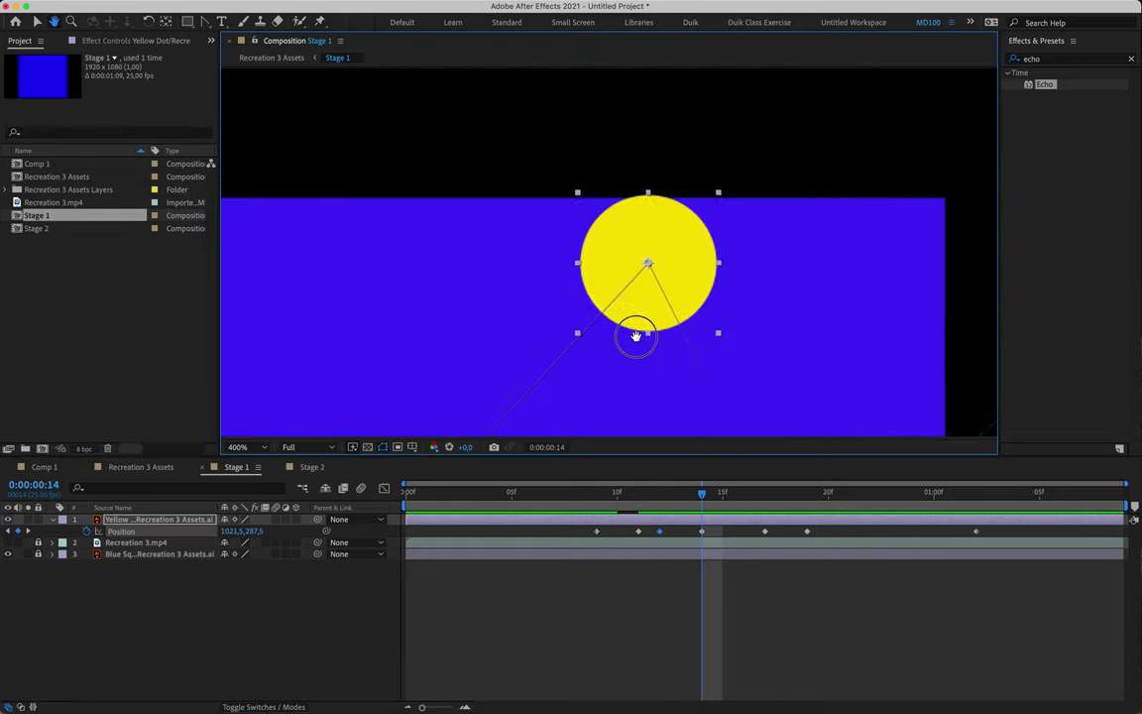
key(shift+Down)
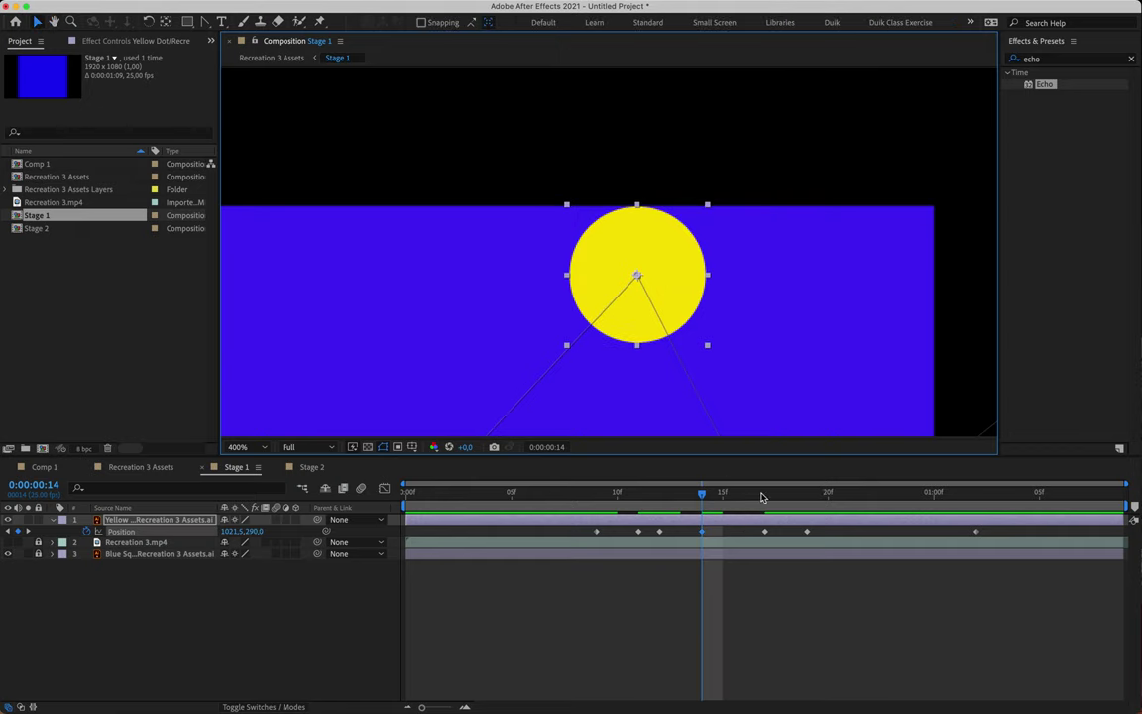
click(761, 494)
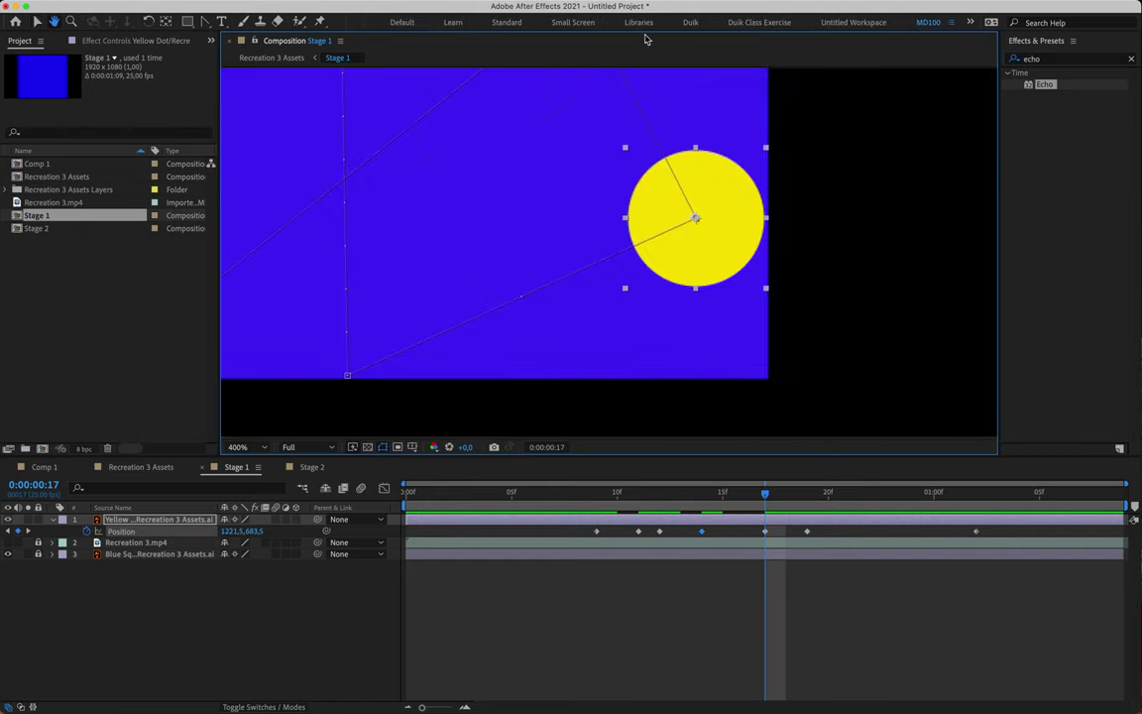
key(Right)
key(Right)
key(Right)
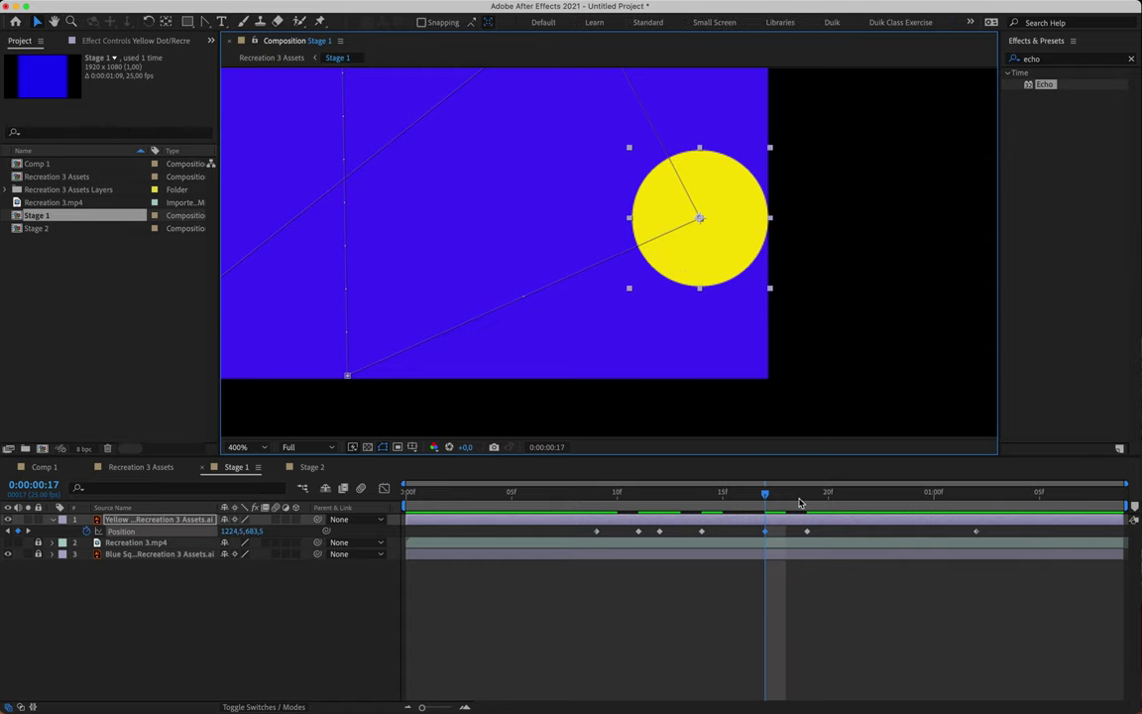
Step: Set the Yellow Dot's position keyframe at 0:00:00:19 to 965.5, 802.0 and preview the bouncing motion
key(k)
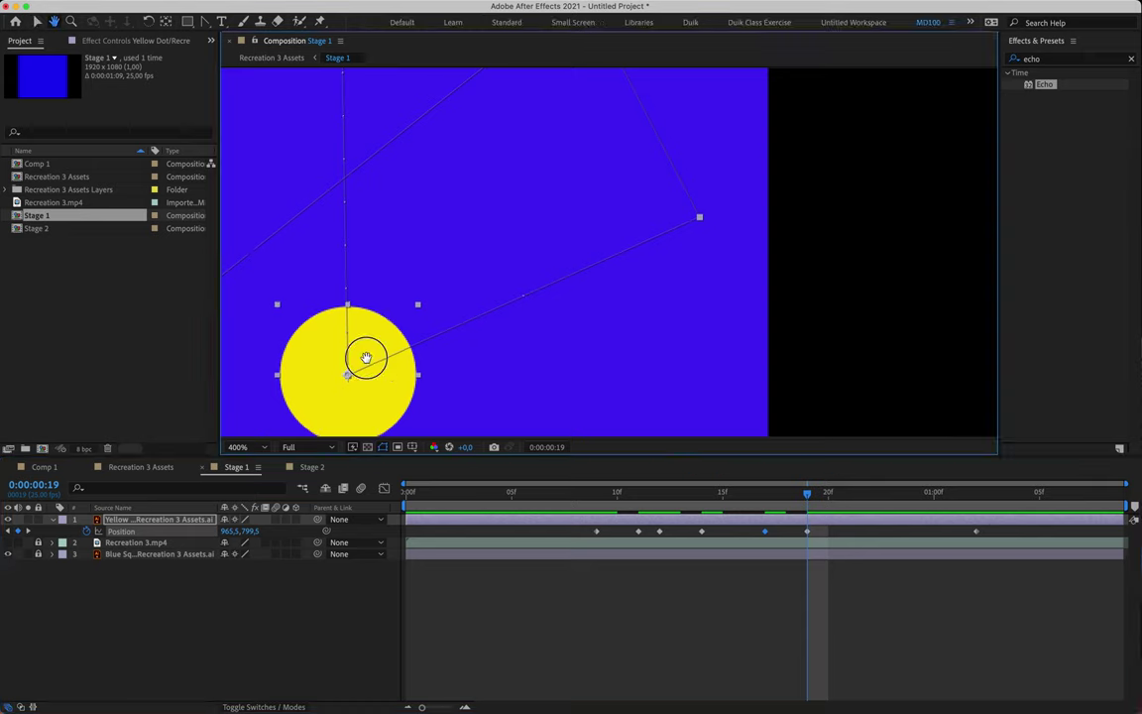
drag(365, 357, 485, 262)
key(Down)
key(Down)
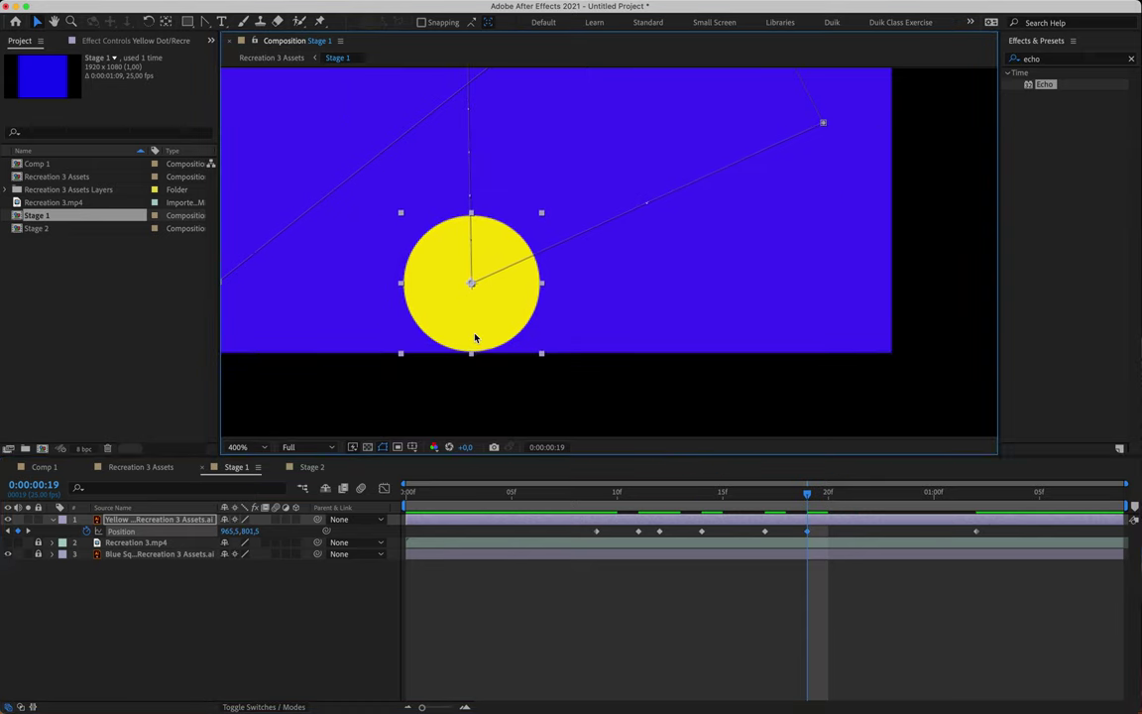
key(slash)
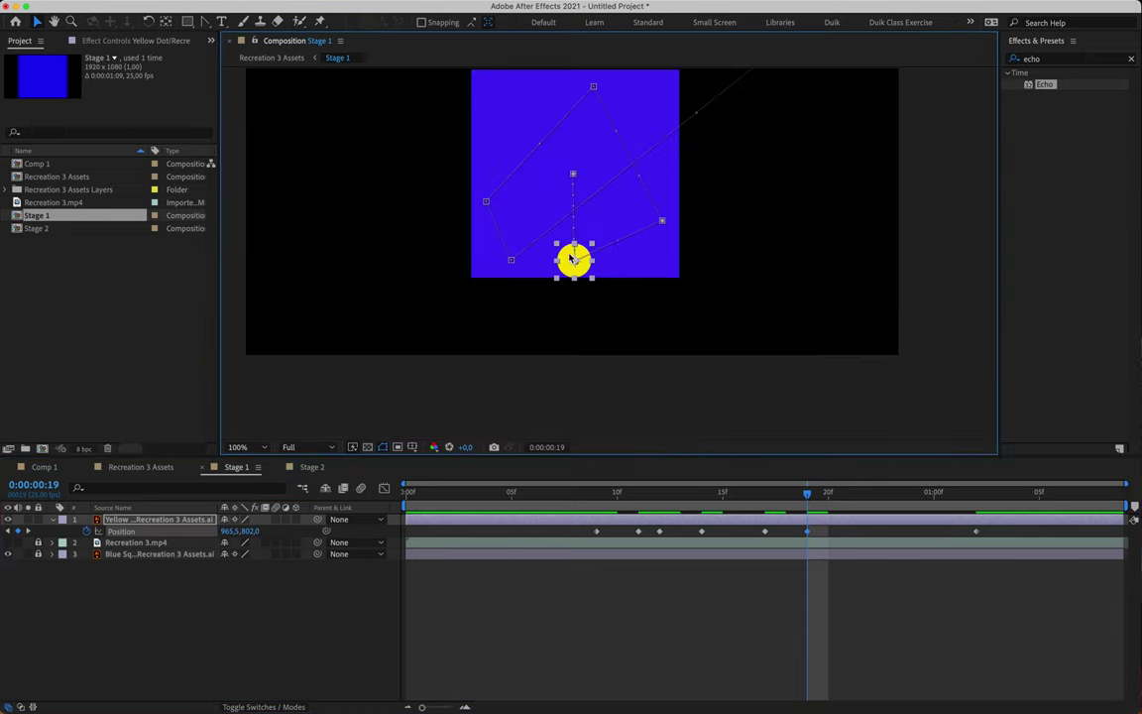
scroll(571, 287, up, 5)
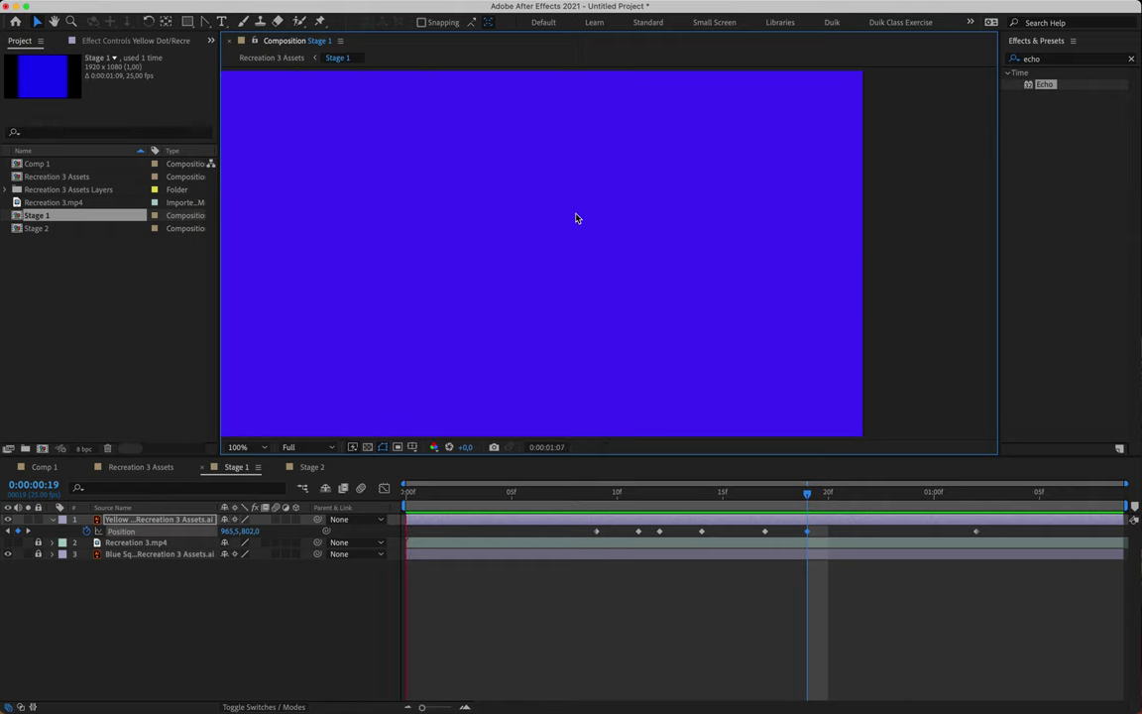
key(space)
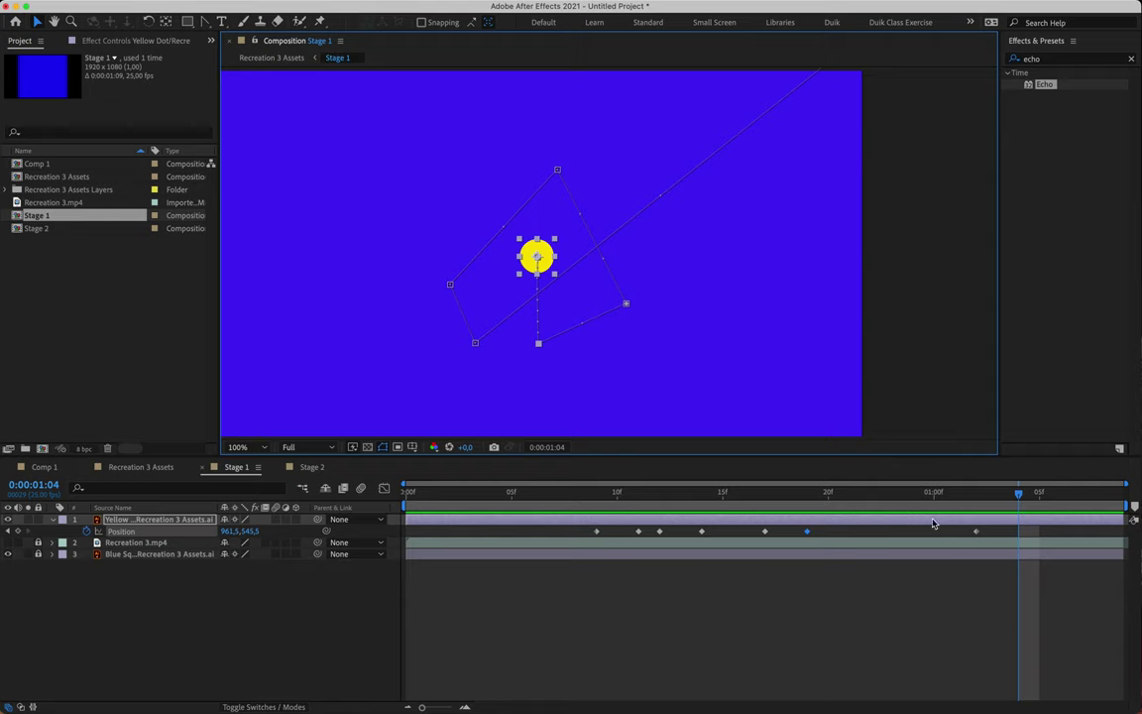
Step: In the speed graph, extend the incoming ease of the Yellow Dot's 0:00:01:02 position keyframe back to about frame 23
click(975, 534)
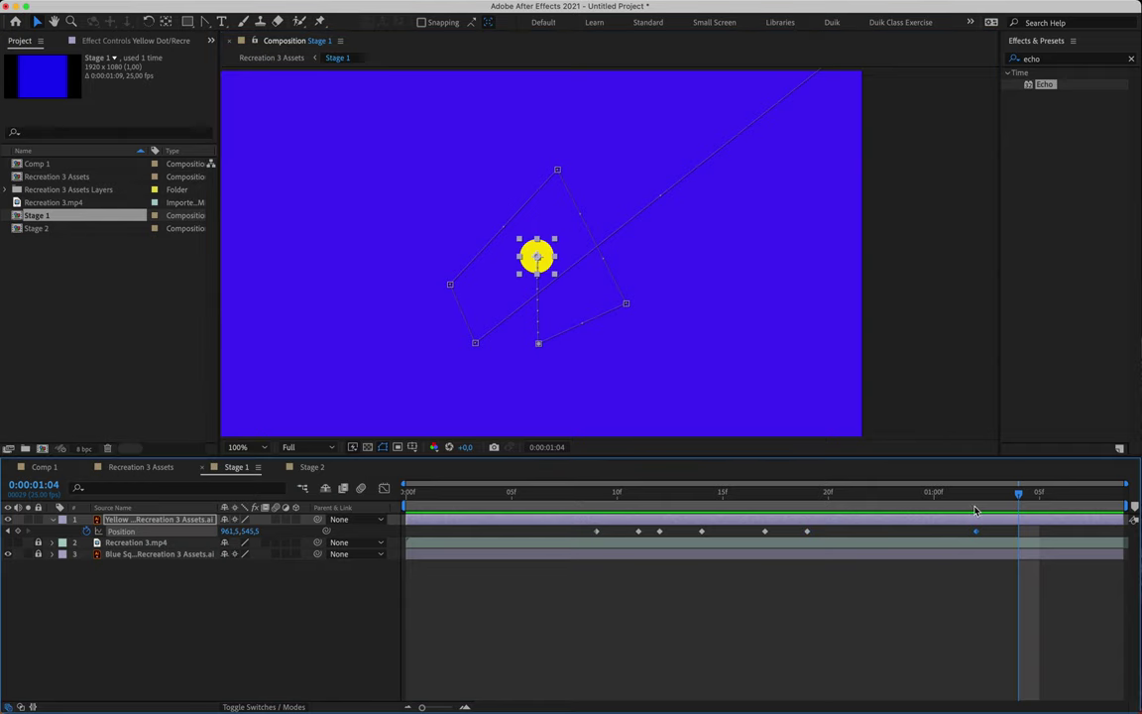
click(976, 510)
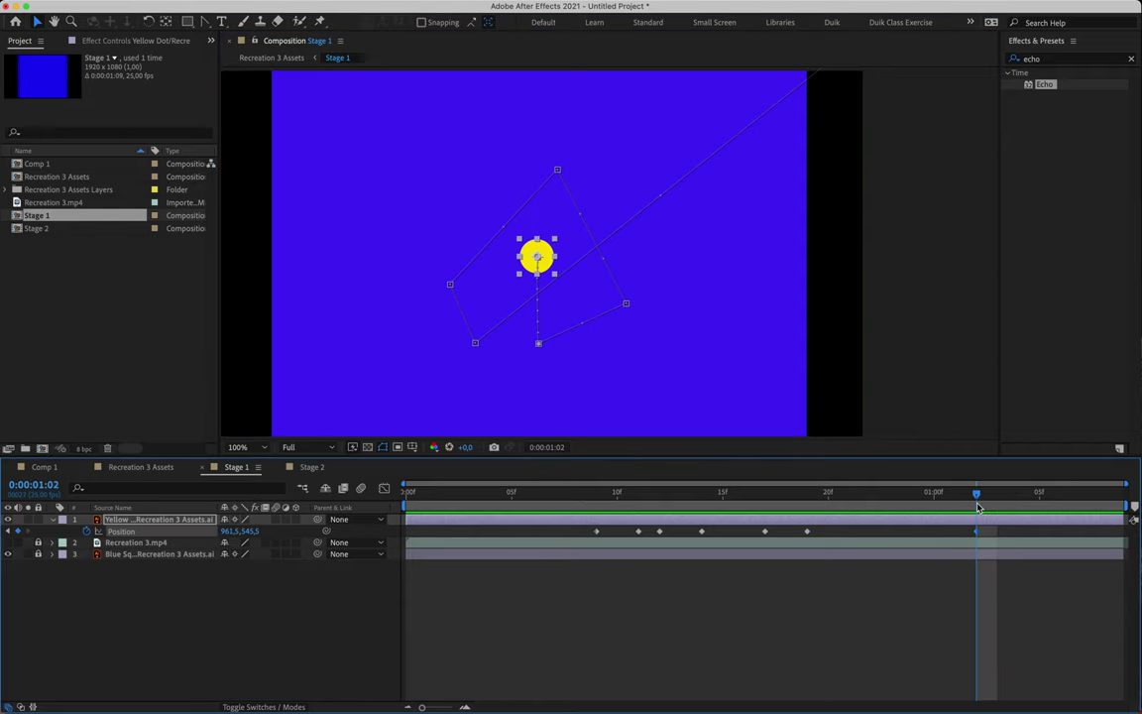
click(387, 488)
scroll(752, 591, up, 2)
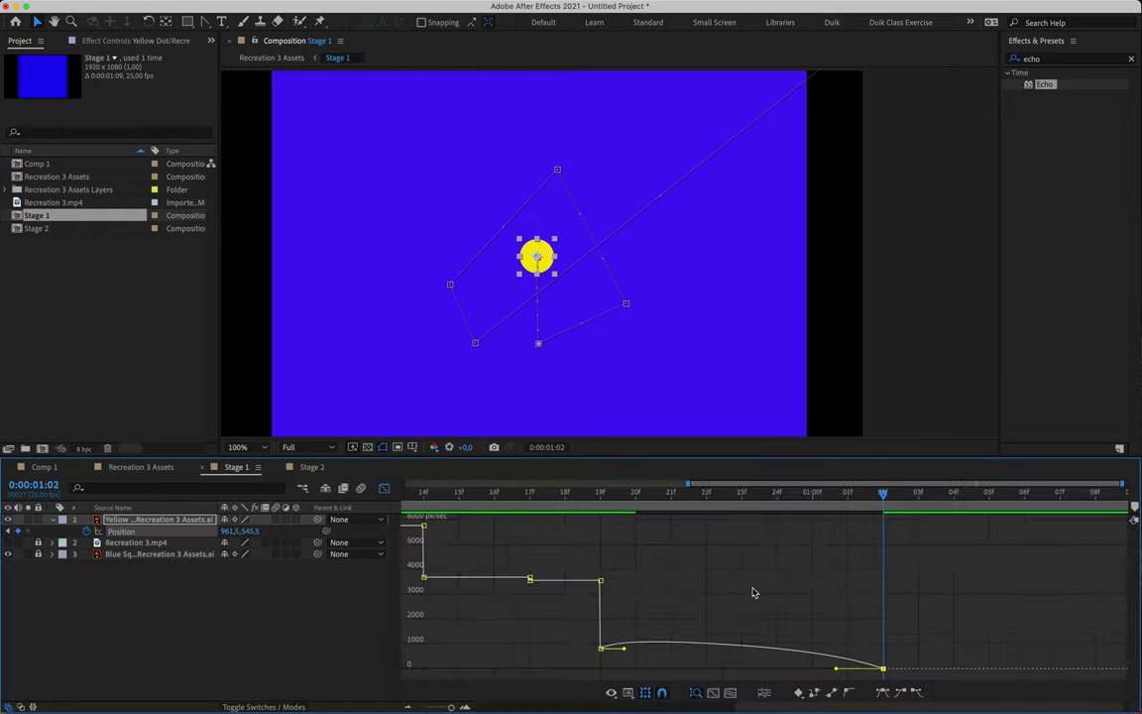
drag(836, 670, 741, 668)
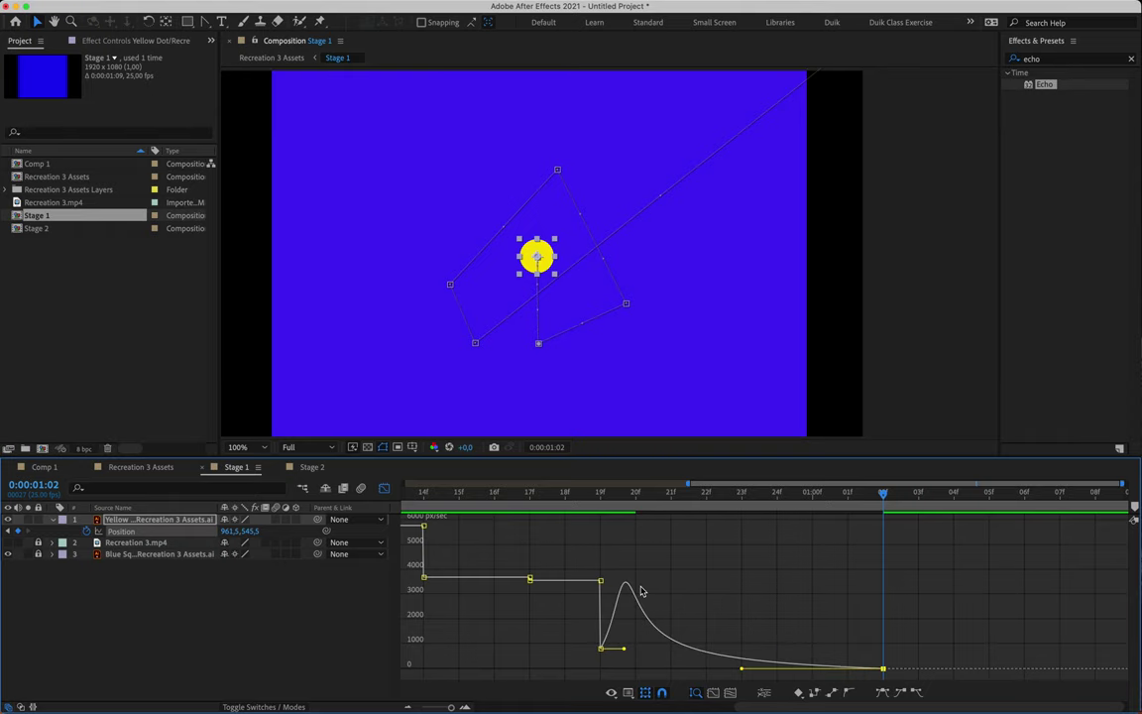
Step: Shorten the outgoing speed handle of the Yellow Dot's 0:00:00:19 keyframe to almost nothing, preview the motion and return to the layer-bar view
click(598, 492)
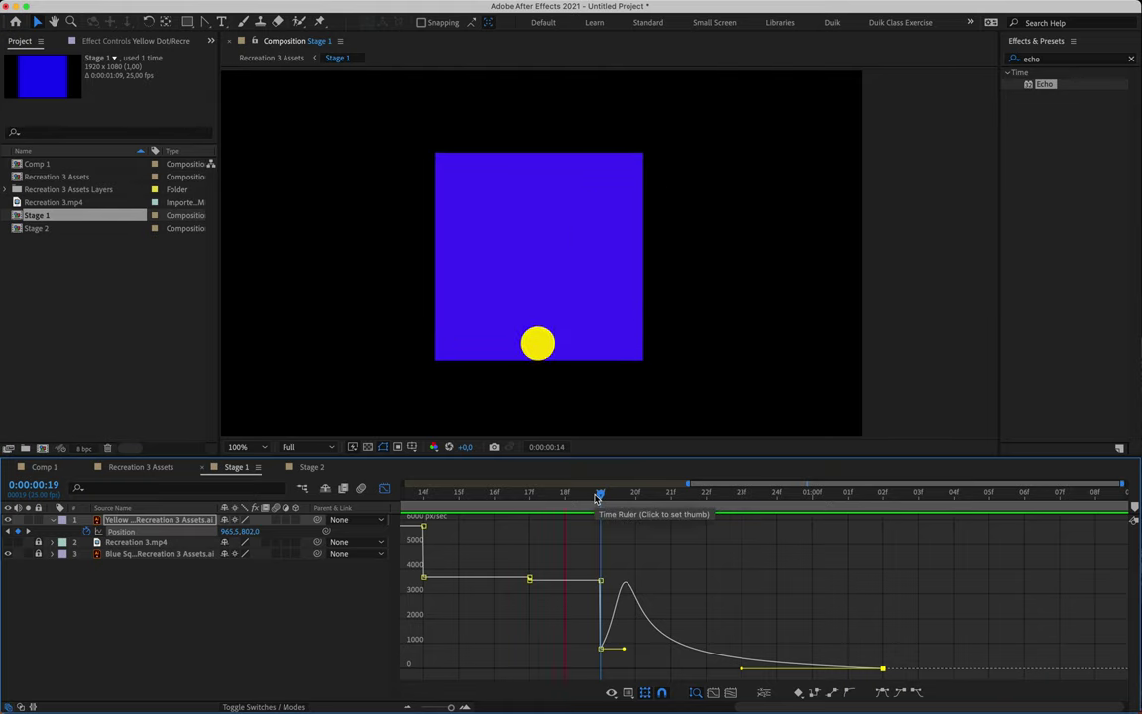
key(space)
drag(625, 650, 601, 649)
click(591, 511)
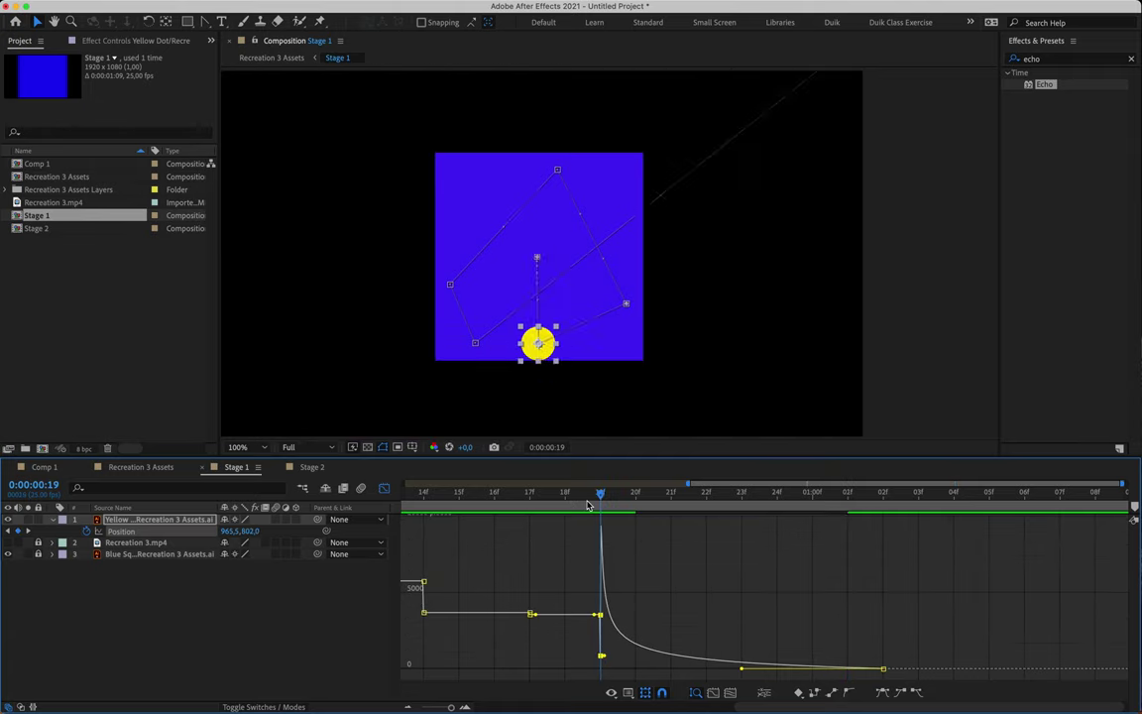
key(space)
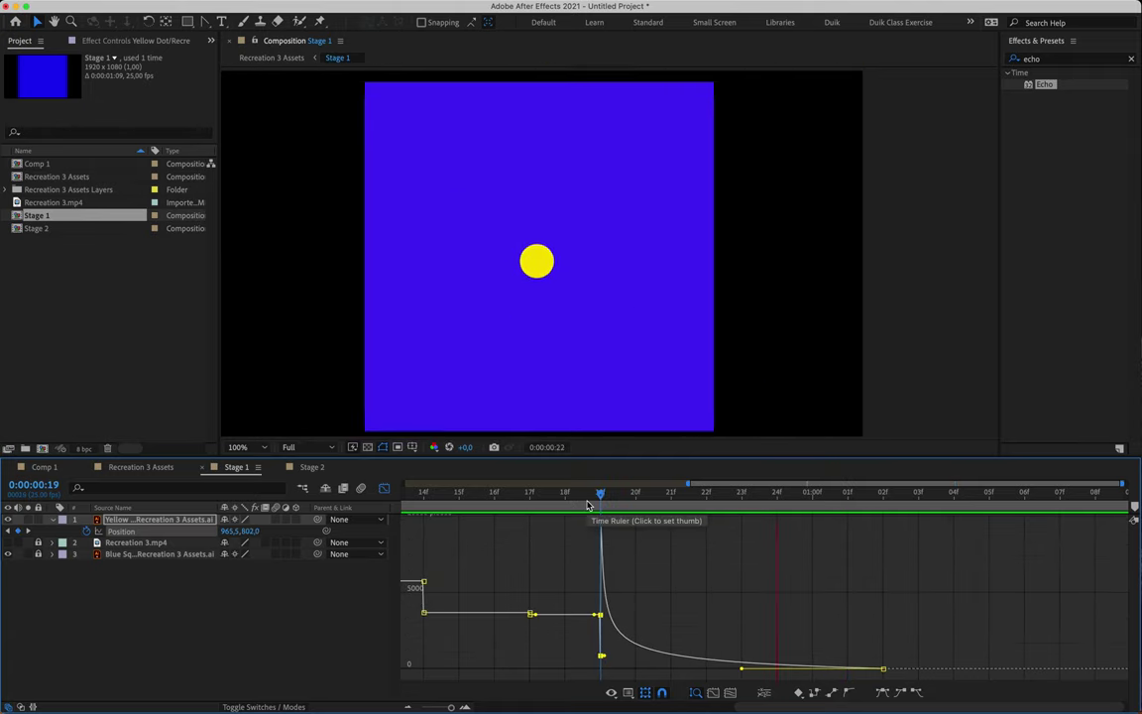
click(384, 488)
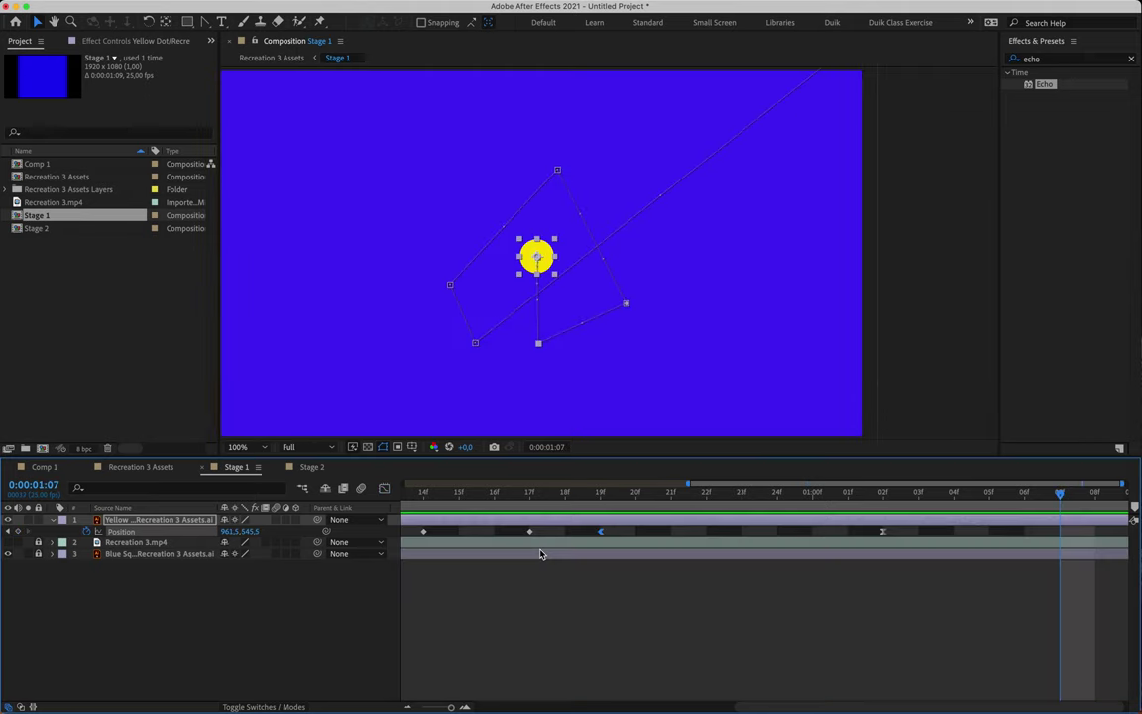
key(minus)
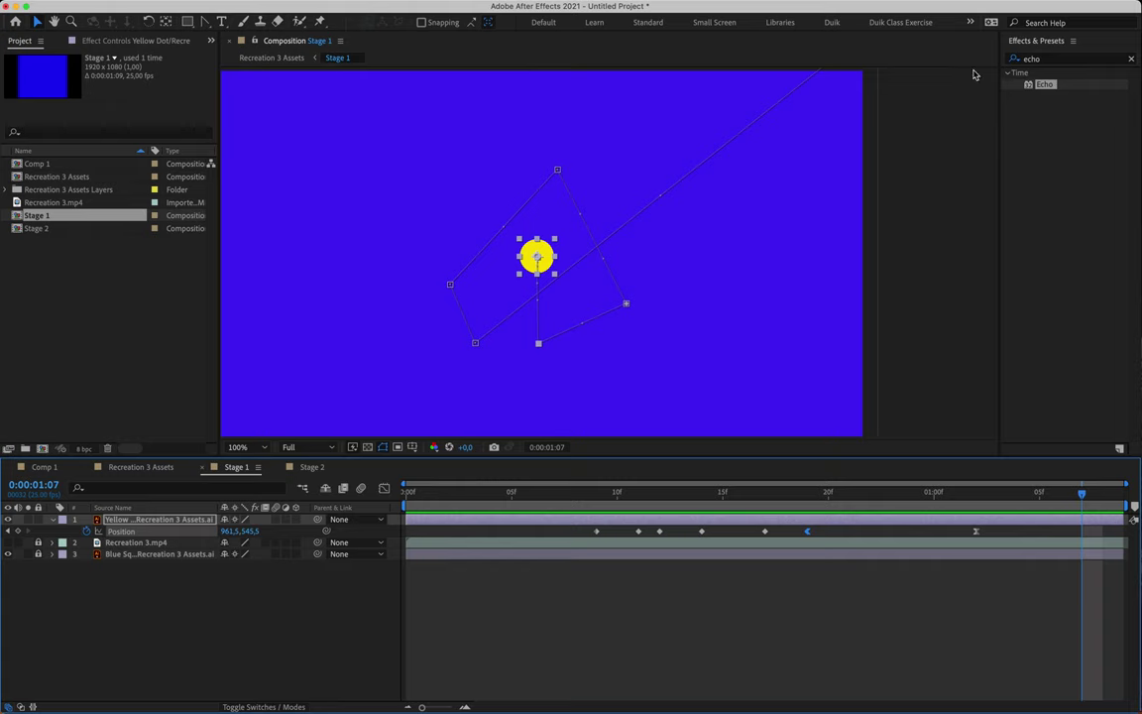
Step: Find the Echo effect, apply it to the Yellow Dot layer and select the layer's Effects group
click(1132, 60)
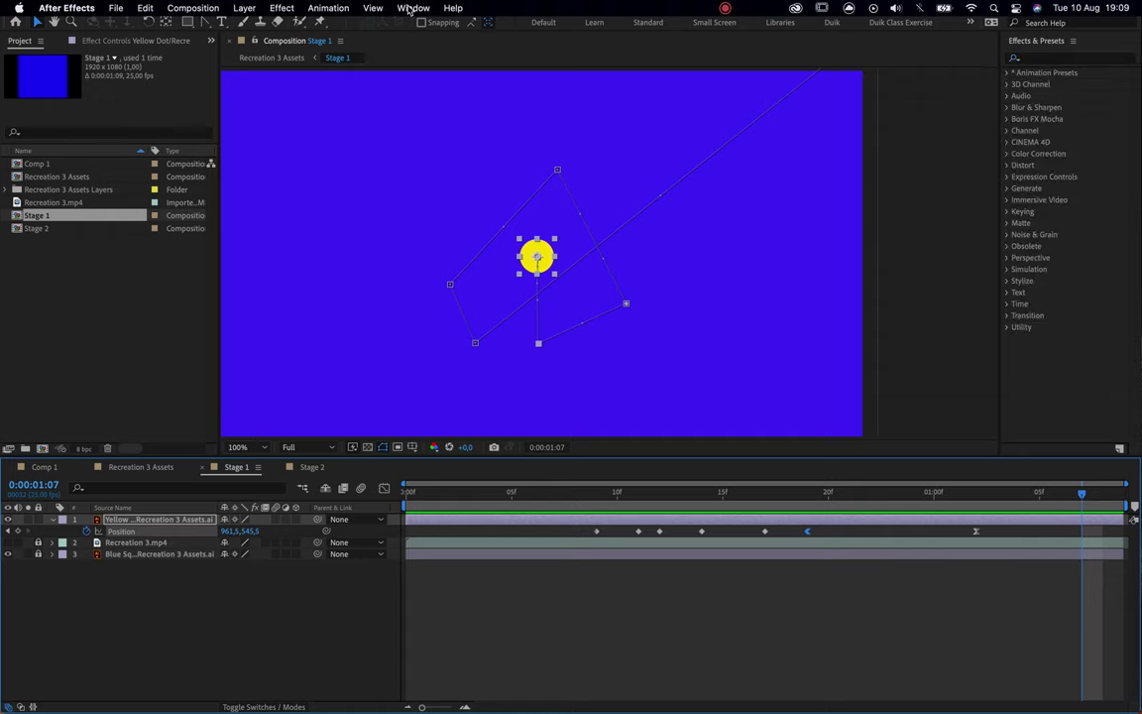
click(413, 8)
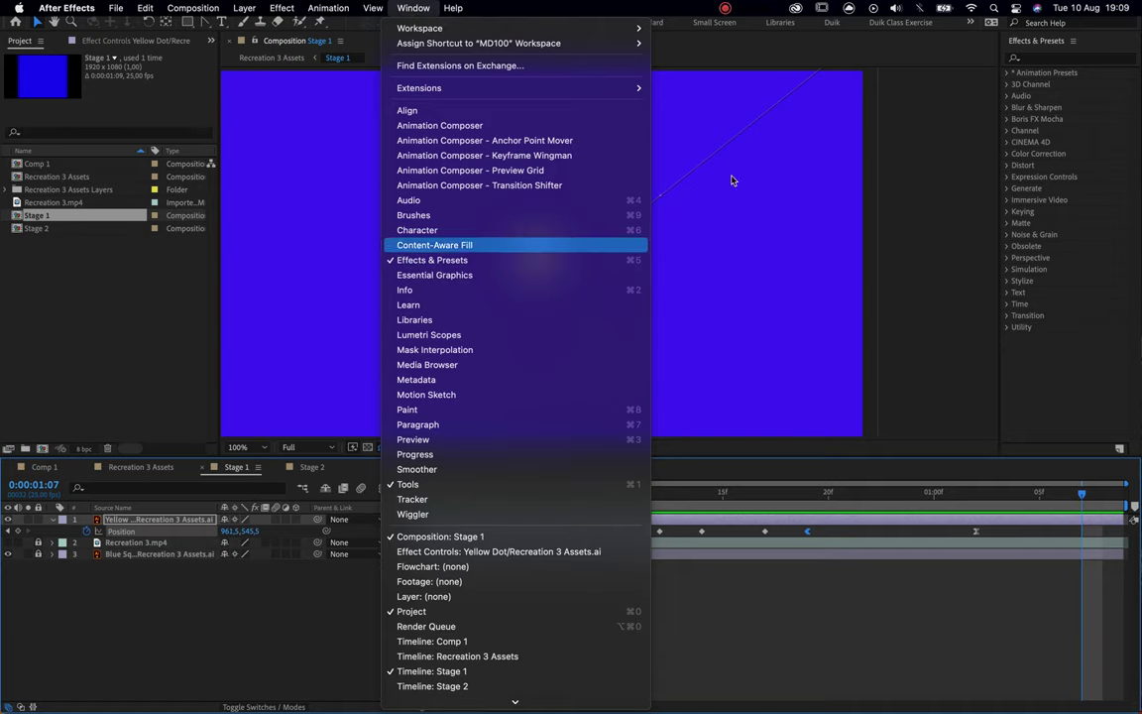
click(1057, 247)
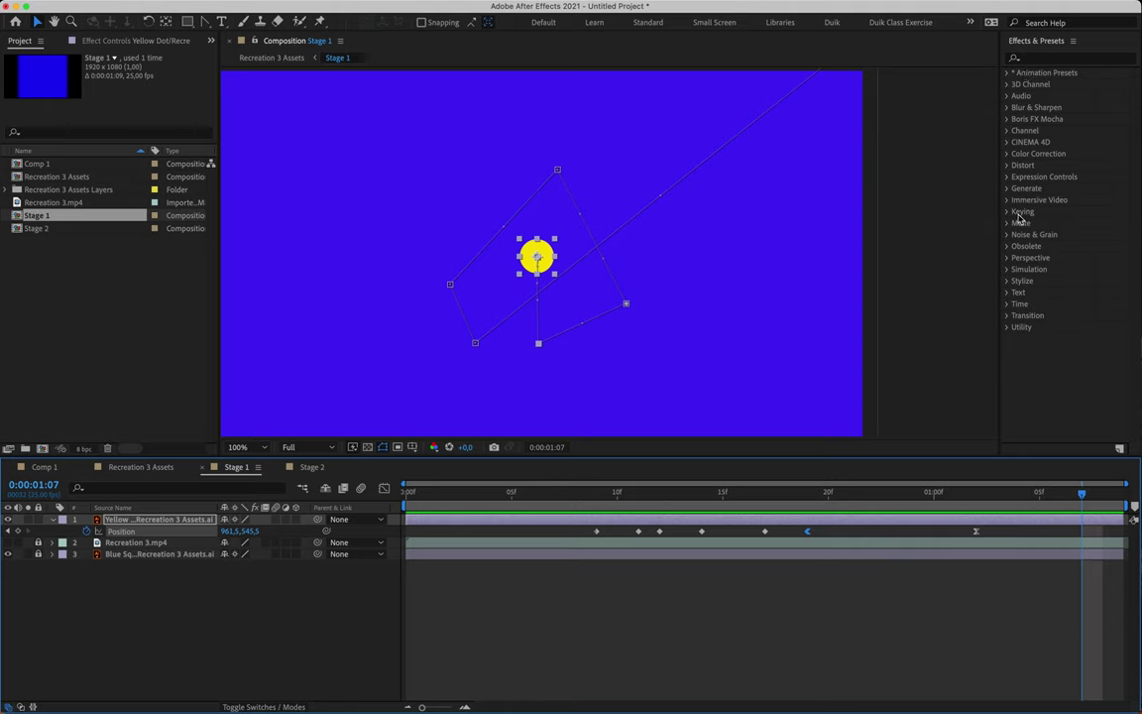
click(1034, 60)
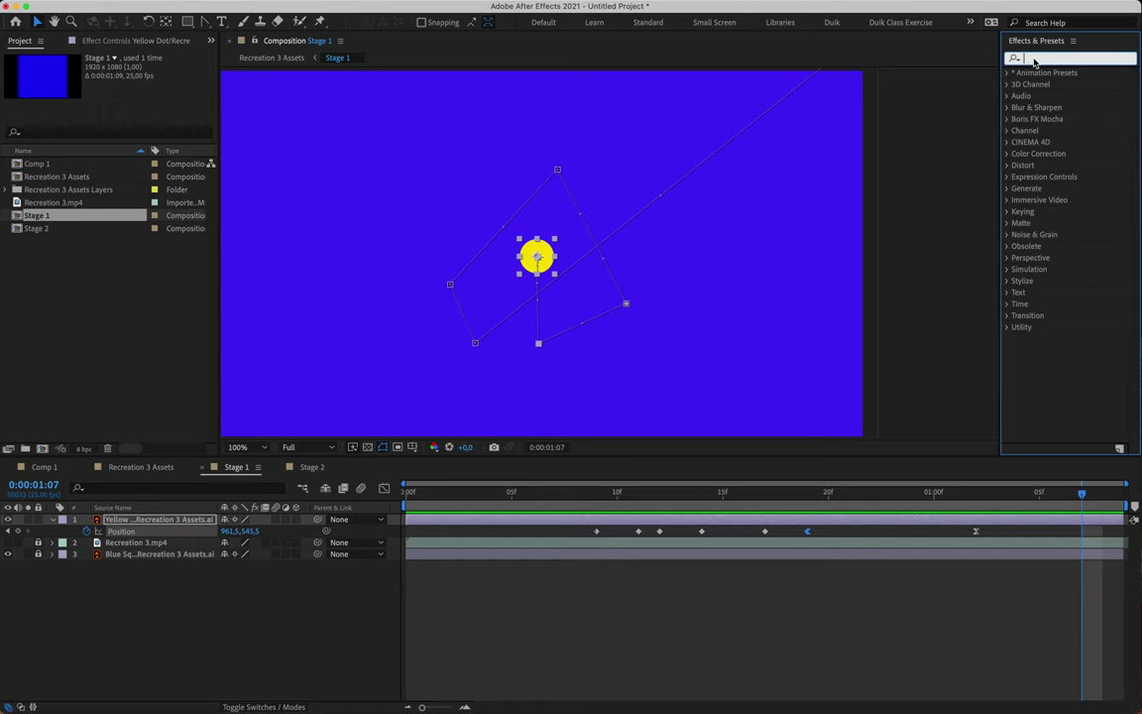
text(echo)
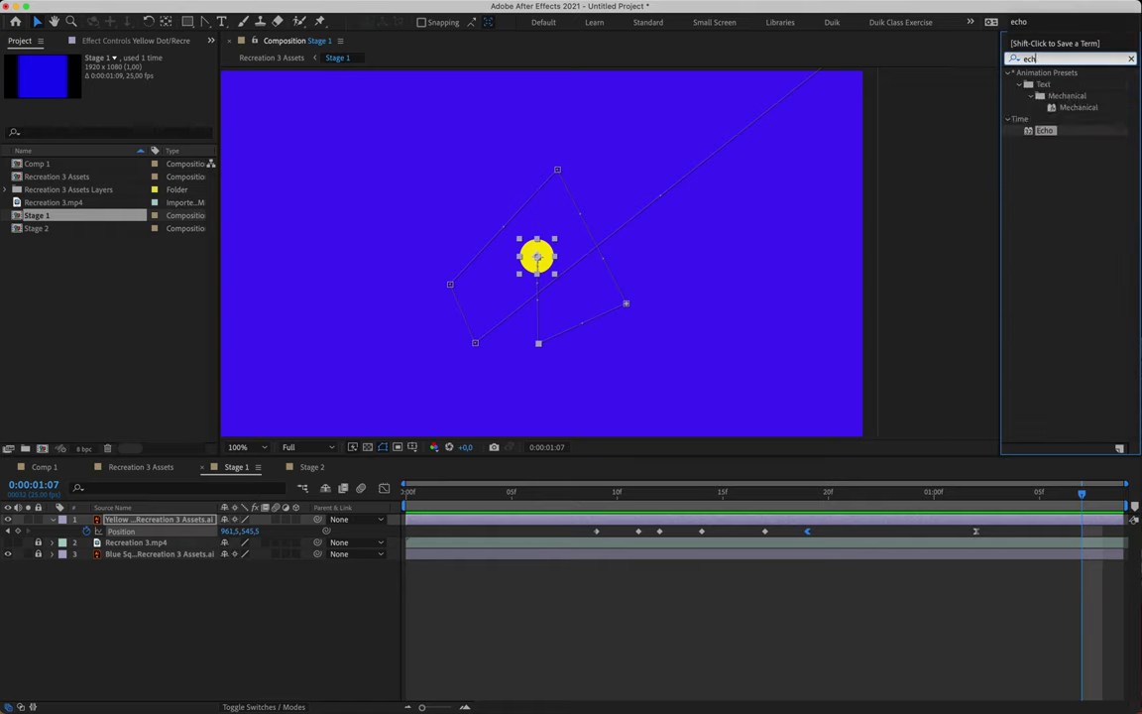
click(1027, 84)
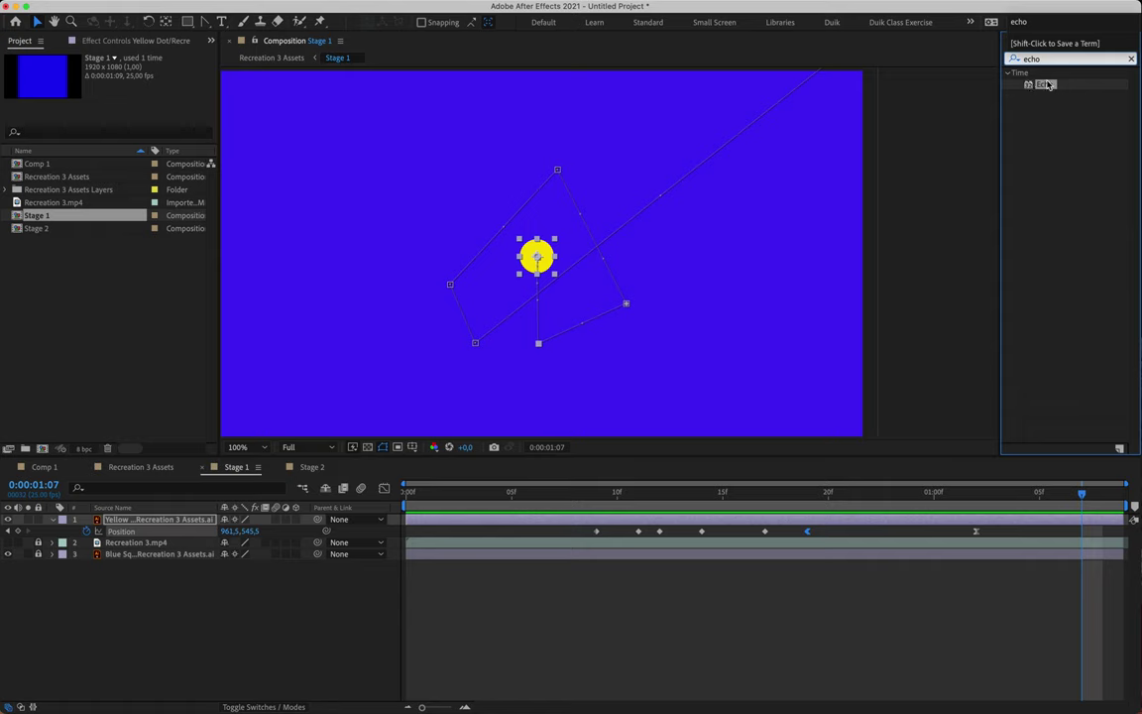
click(1050, 86)
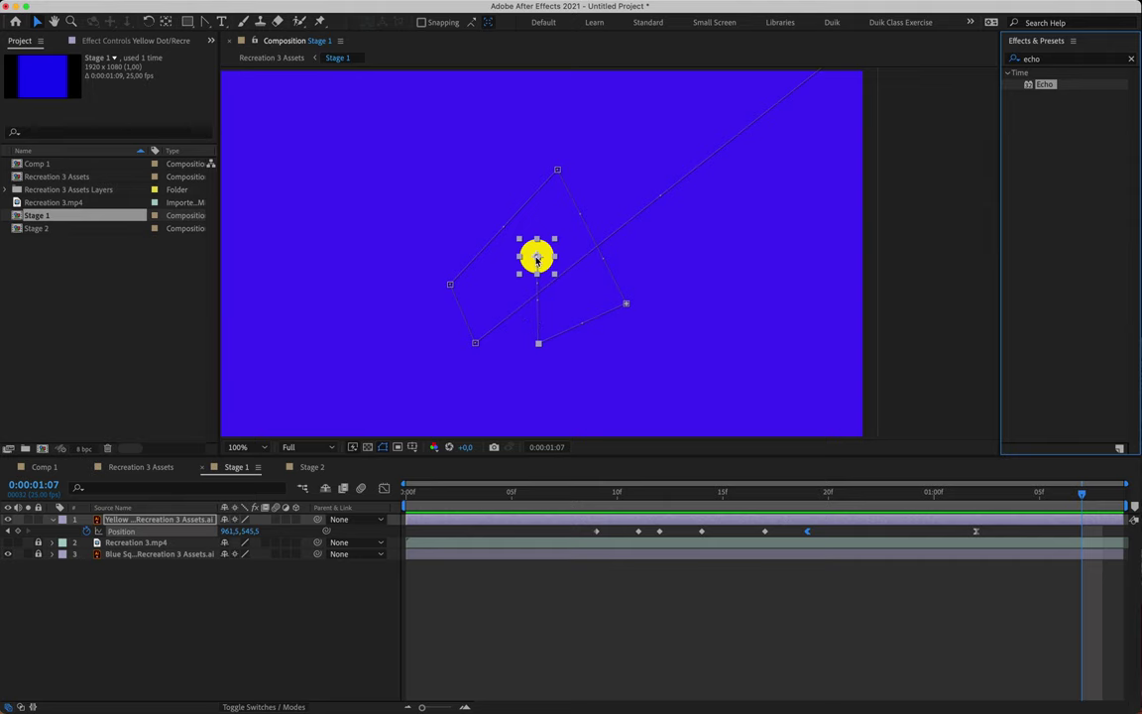
double_click(1046, 85)
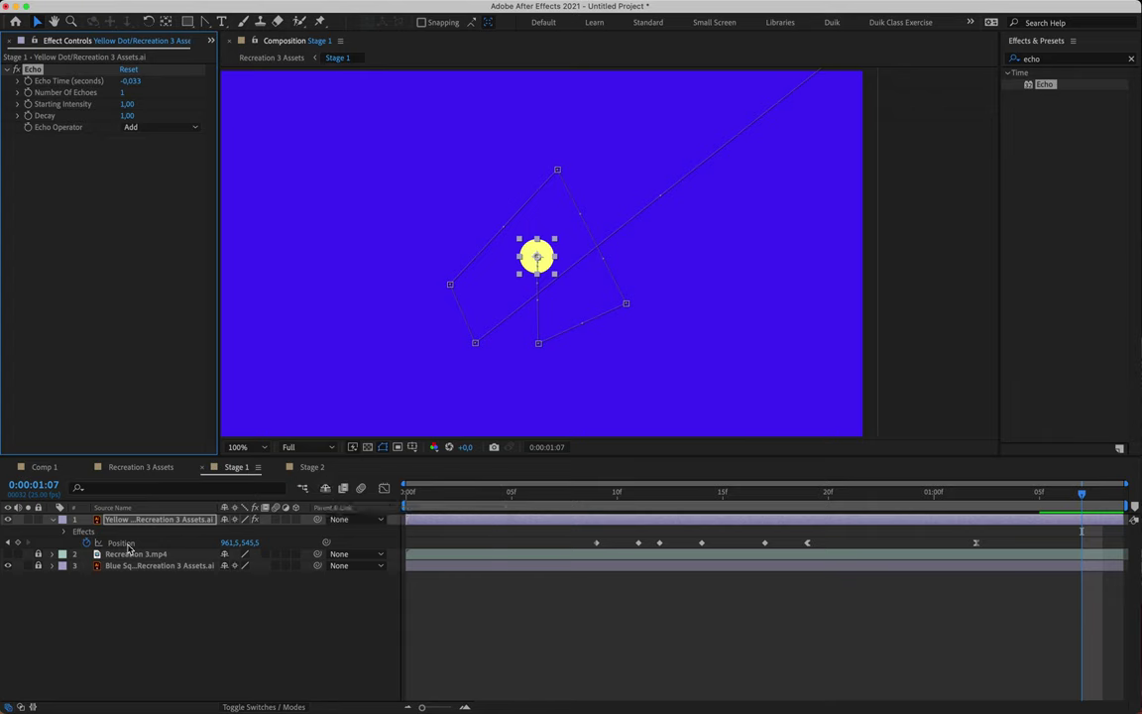
click(132, 378)
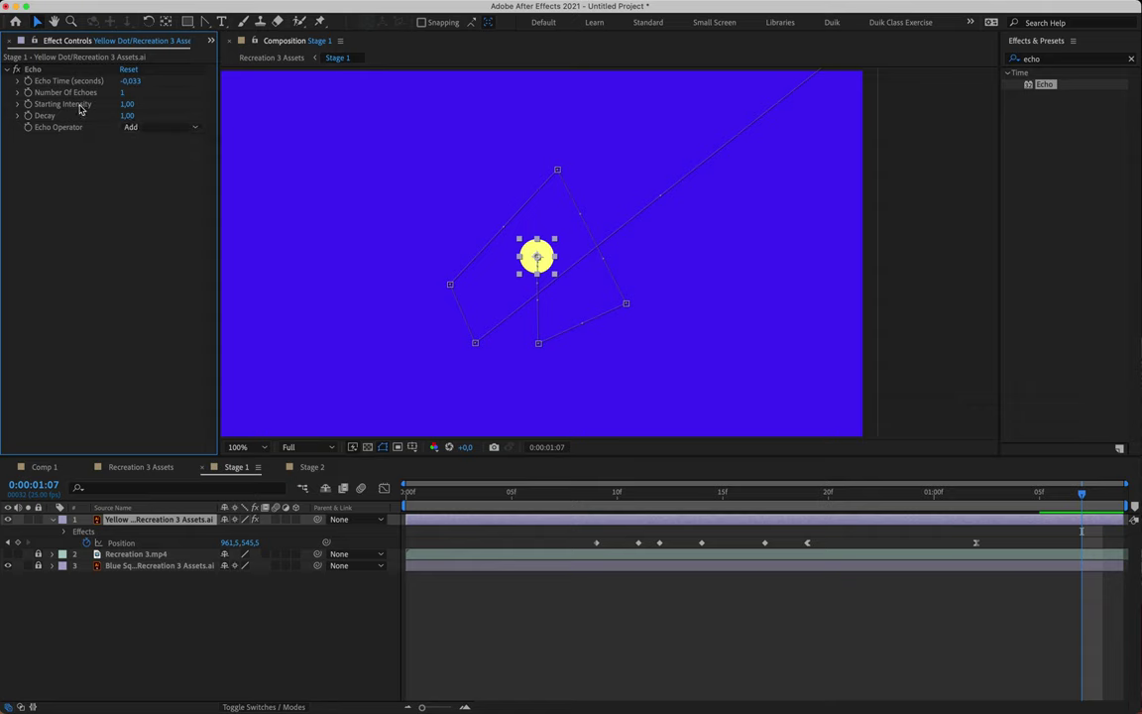
click(60, 536)
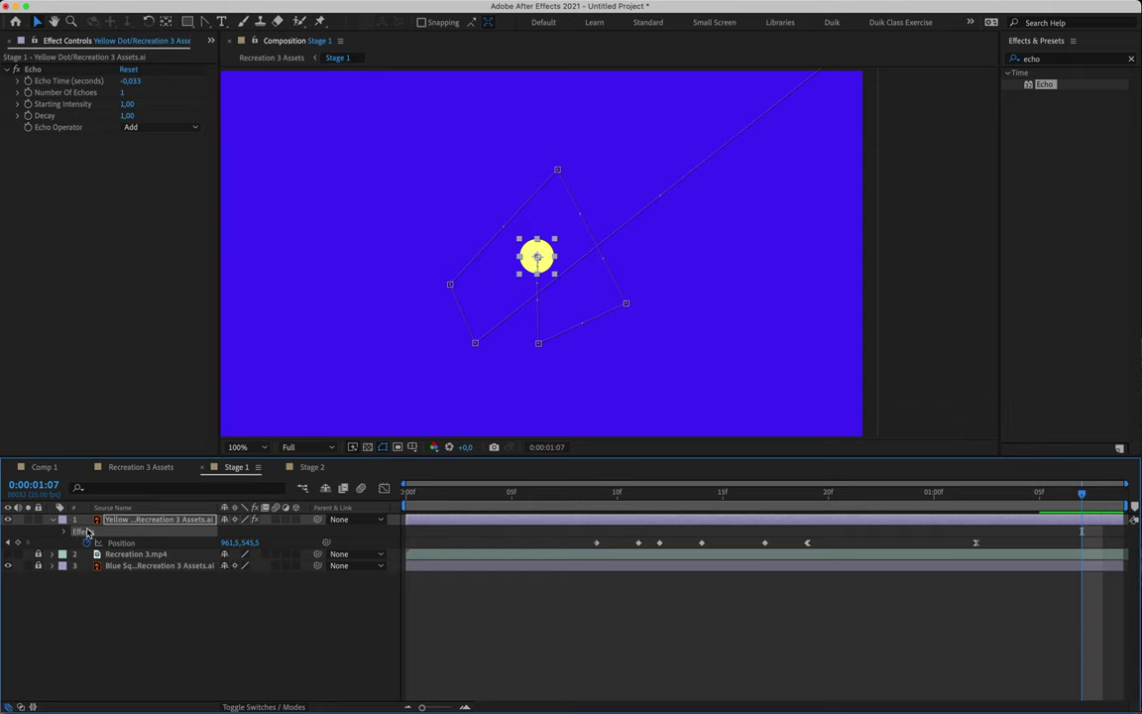
Step: Expand the Yellow Dot's Echo settings and, at 0:00:00:11, set Echo Time to -0,001 seconds
click(64, 533)
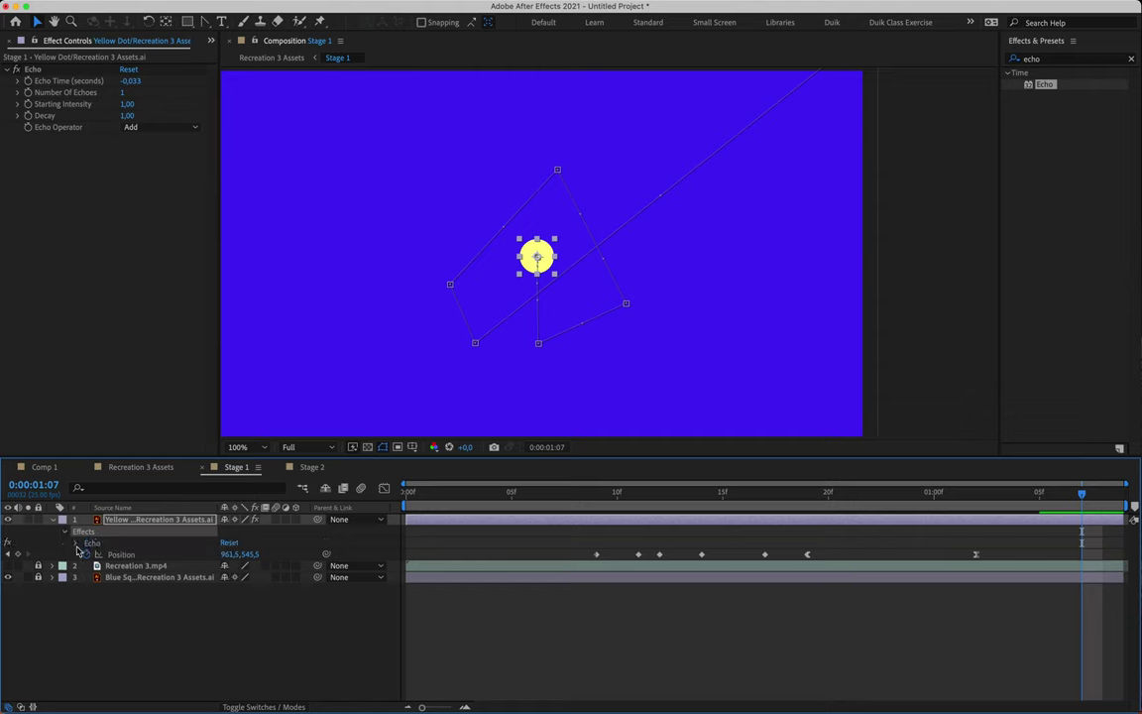
click(77, 544)
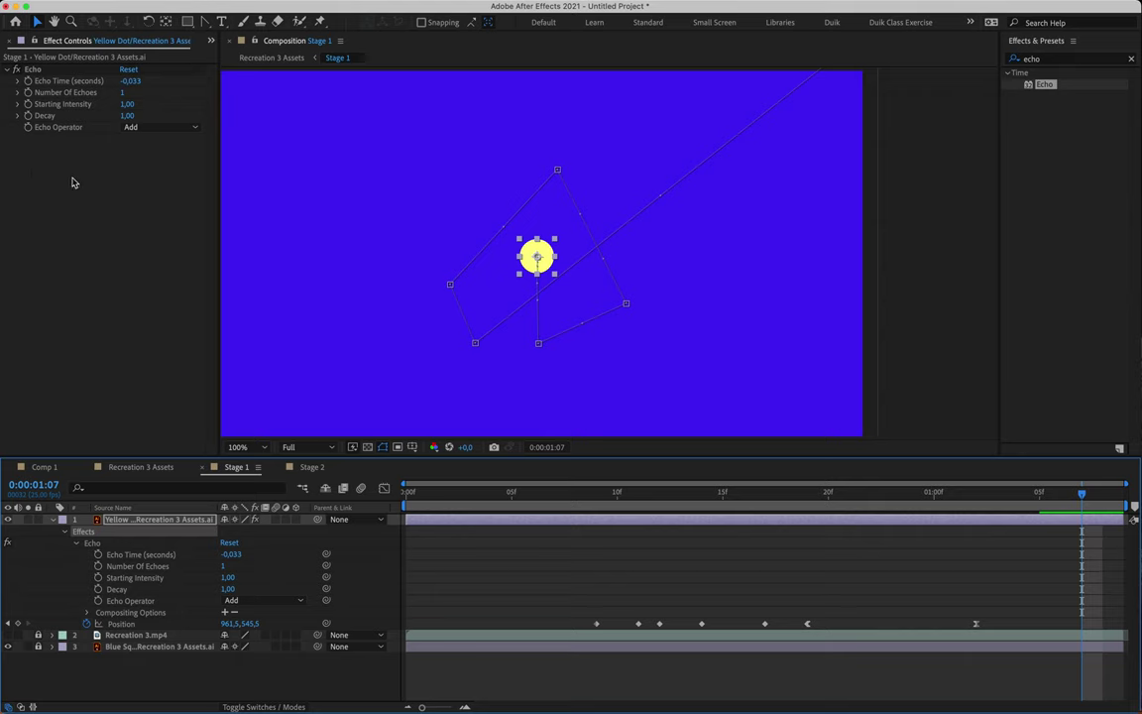
click(135, 557)
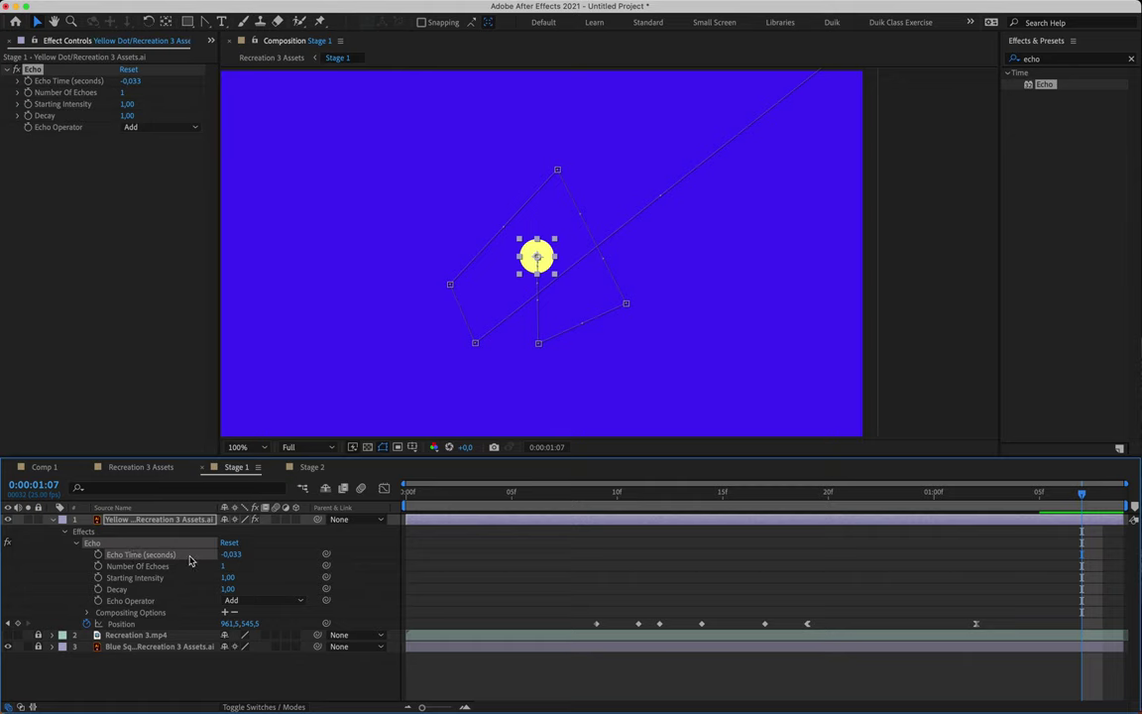
click(230, 555)
drag(843, 492, 650, 498)
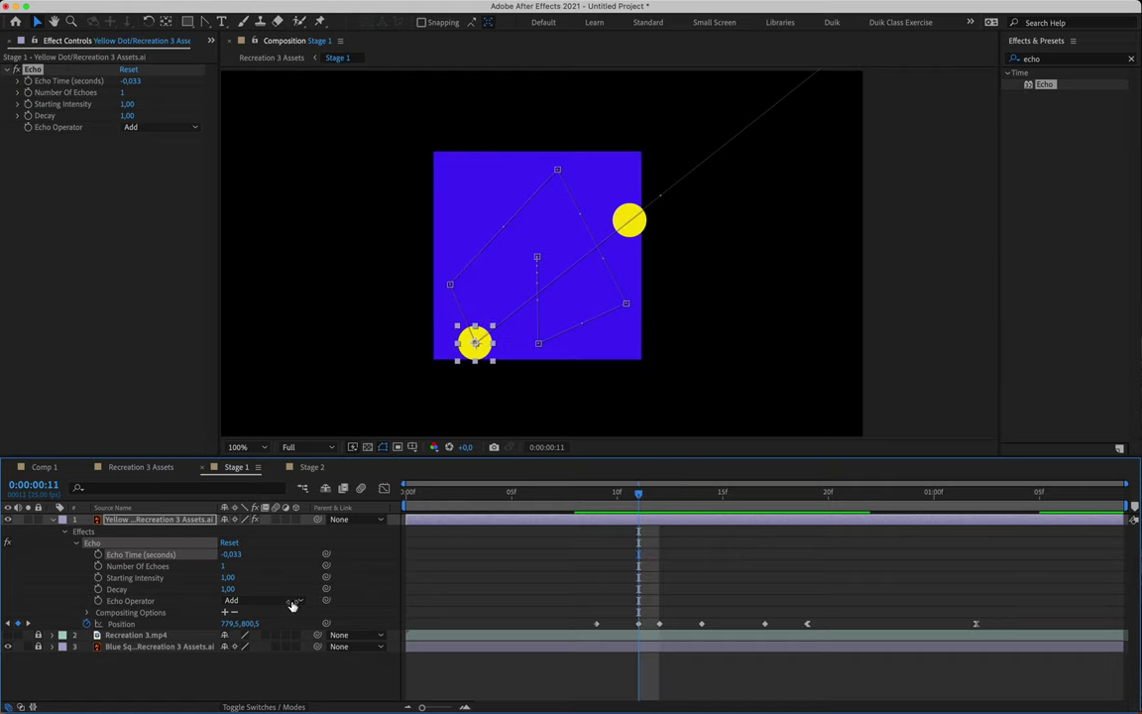
click(234, 554)
text(-0,001)
key(Return)
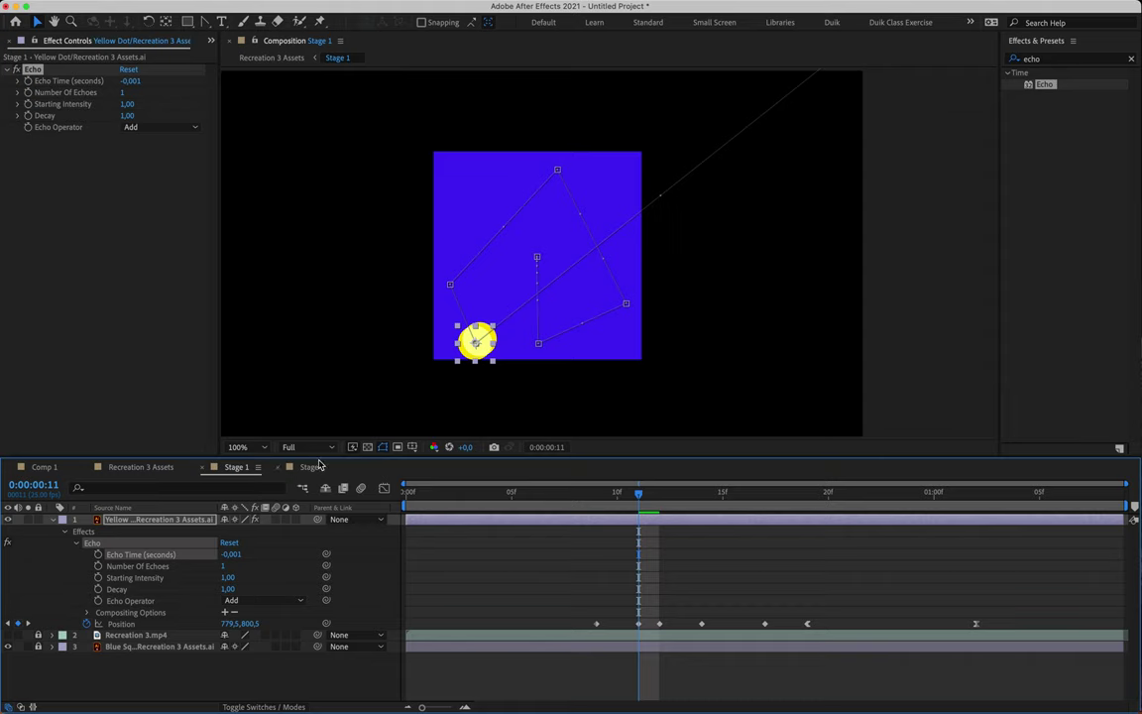
Step: Set the Yellow Dot's Number Of Echoes to 40
click(217, 566)
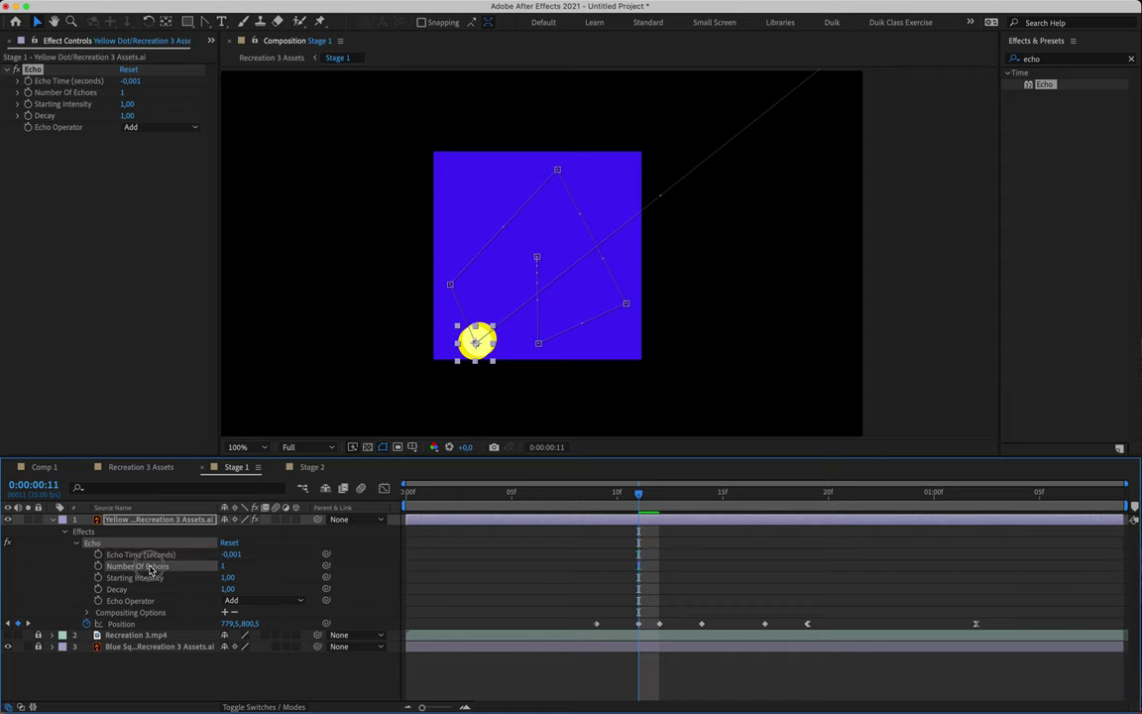
click(225, 566)
text(40)
key(Return)
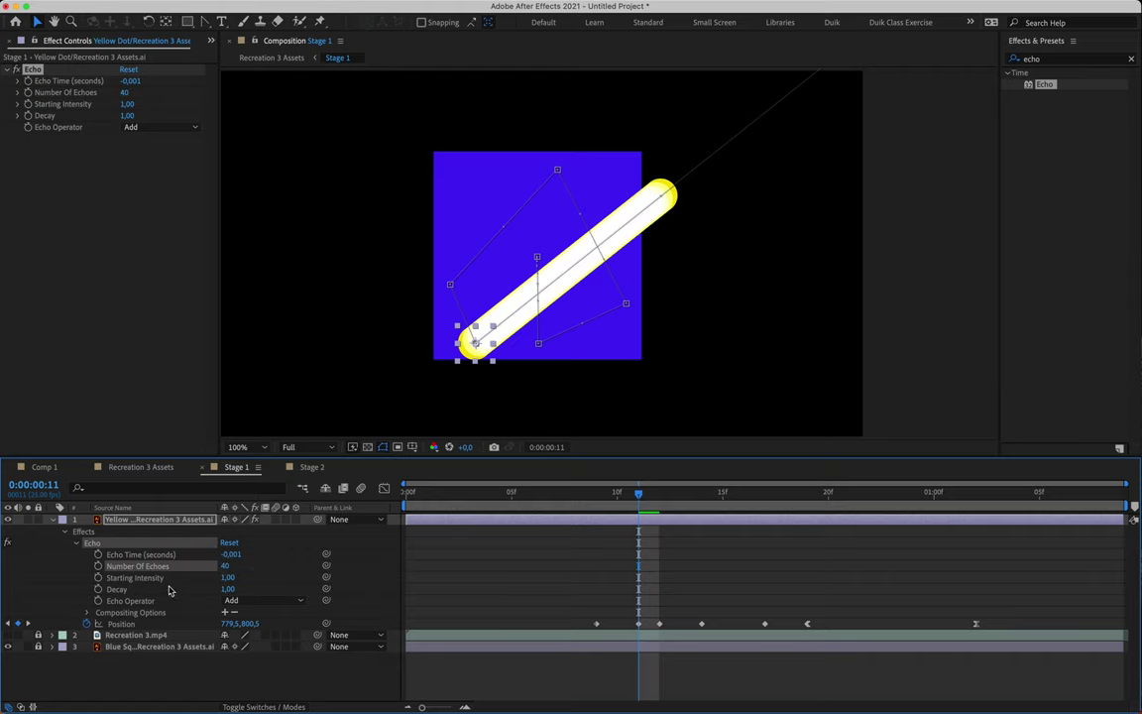
Step: Set the Echo Operator to Composite In Front and preview the Yellow Dot's trail
click(126, 601)
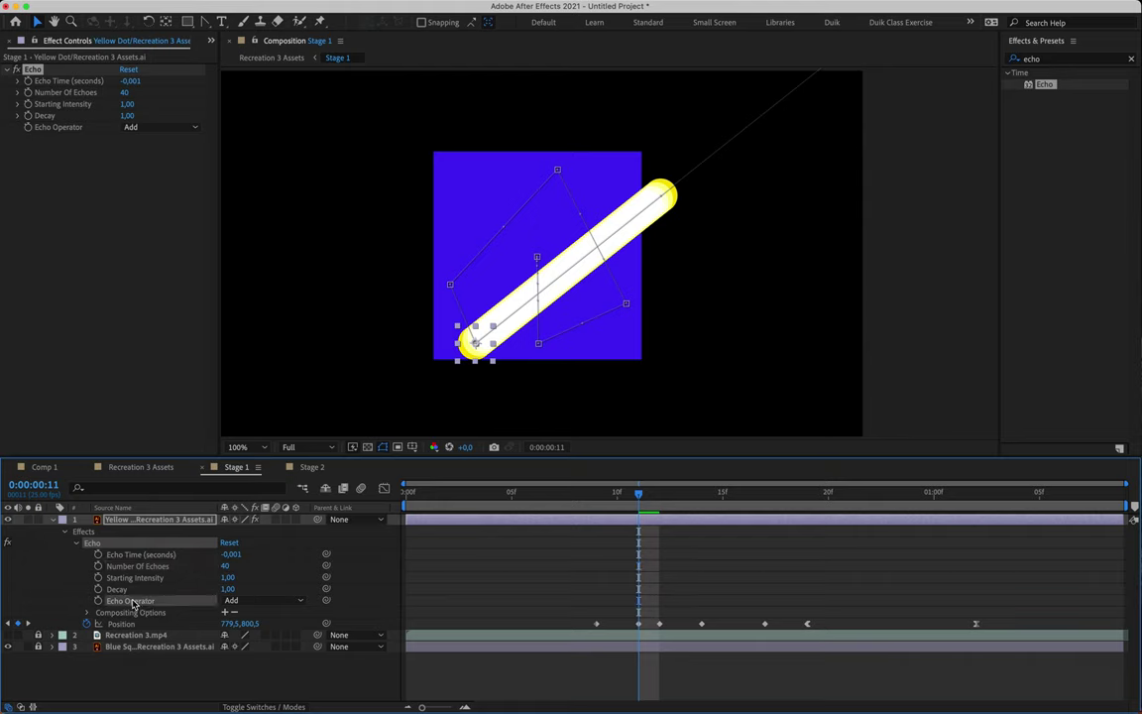
click(261, 601)
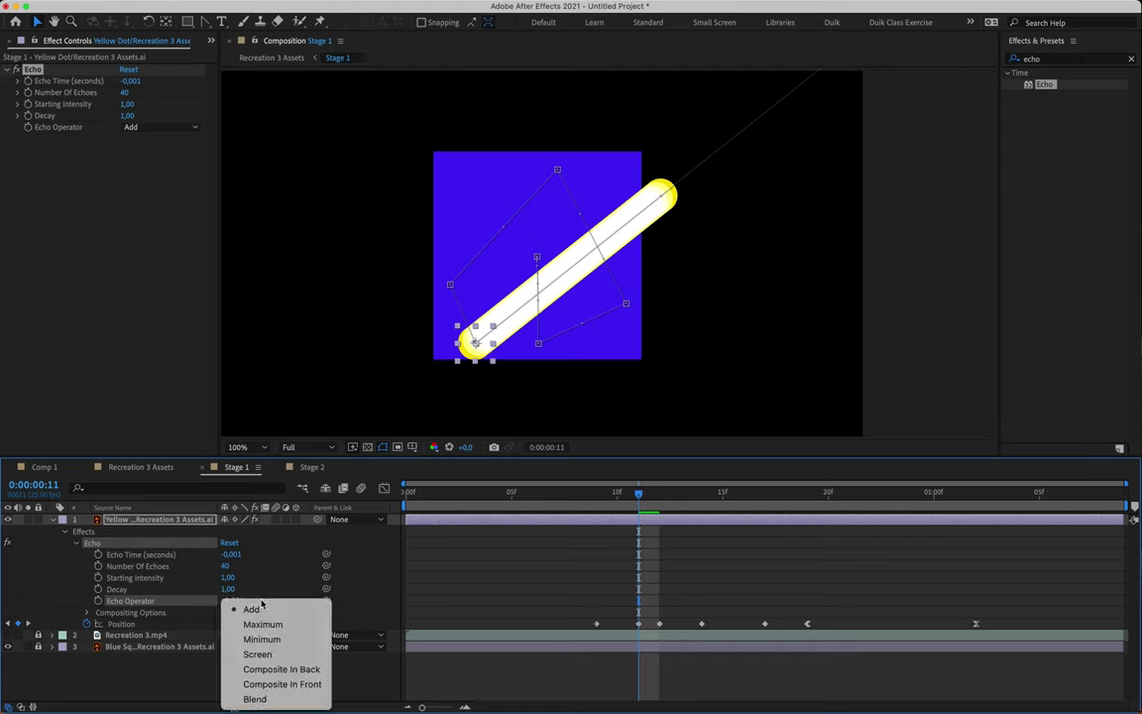
click(298, 685)
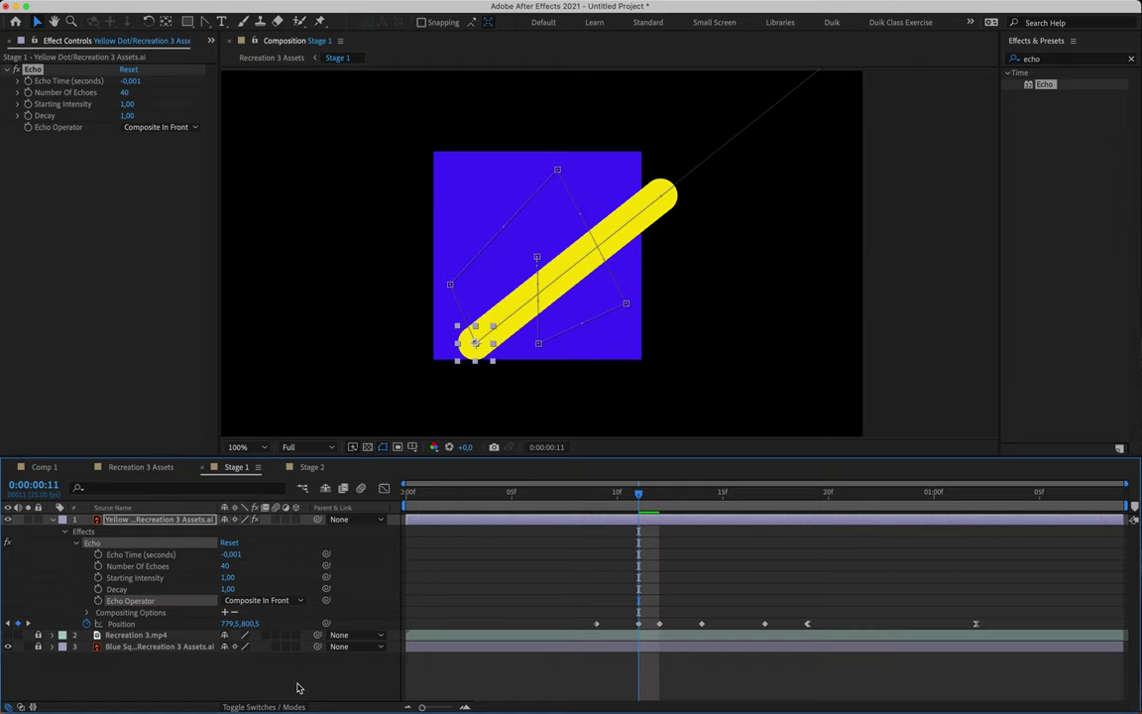
key(space)
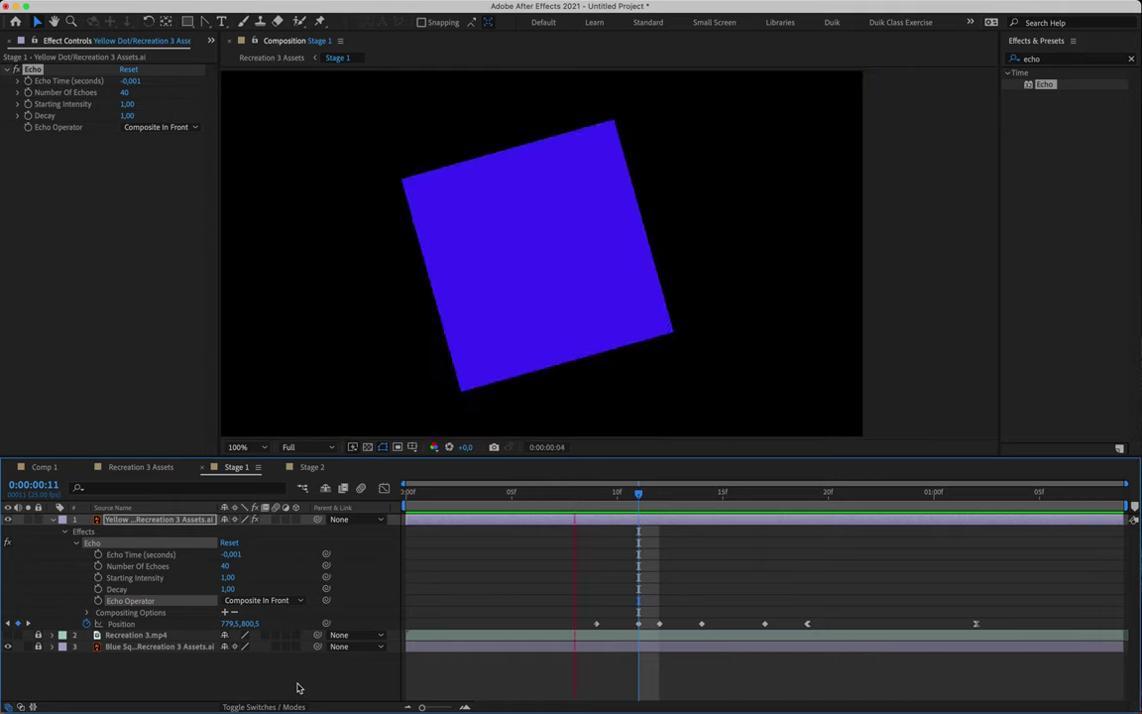
key(space)
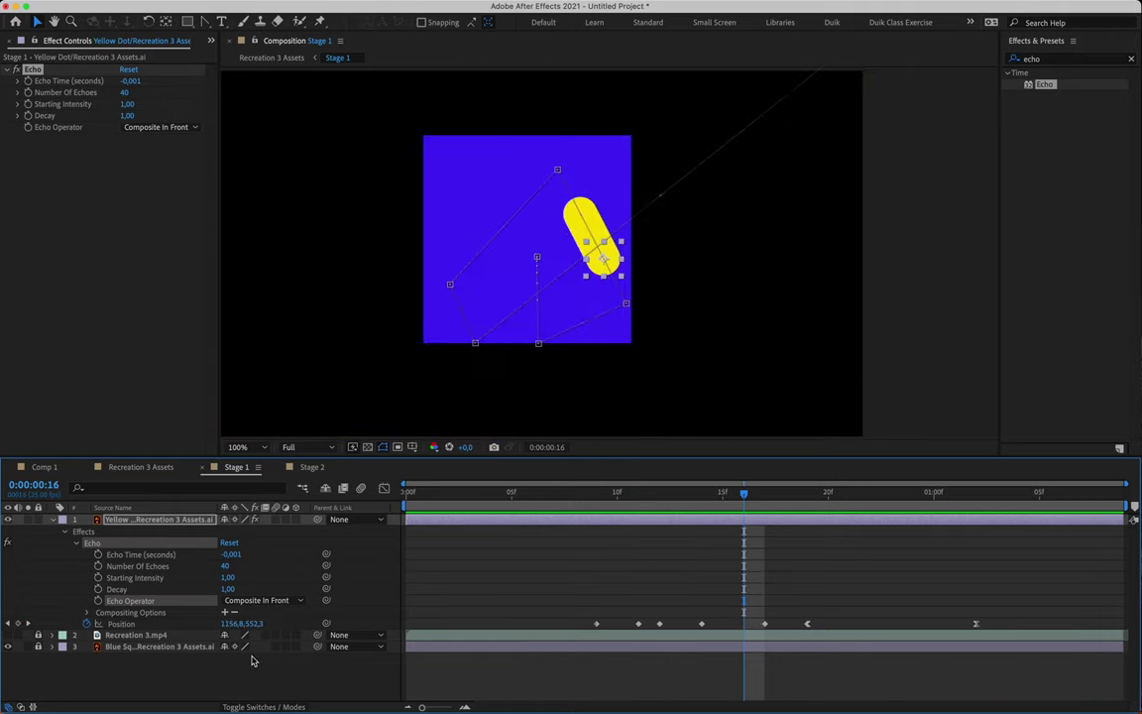
Step: Collapse the Yellow Dot's Echo settings and reveal only its Position and Scale properties
click(142, 523)
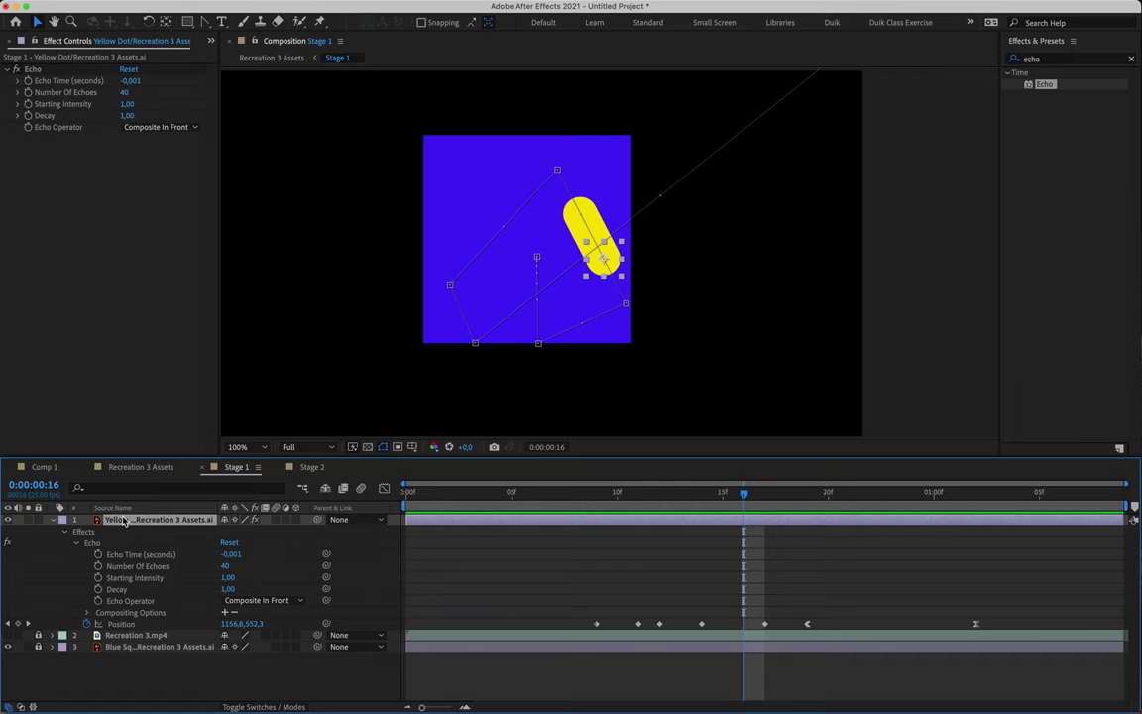
key(shift+s)
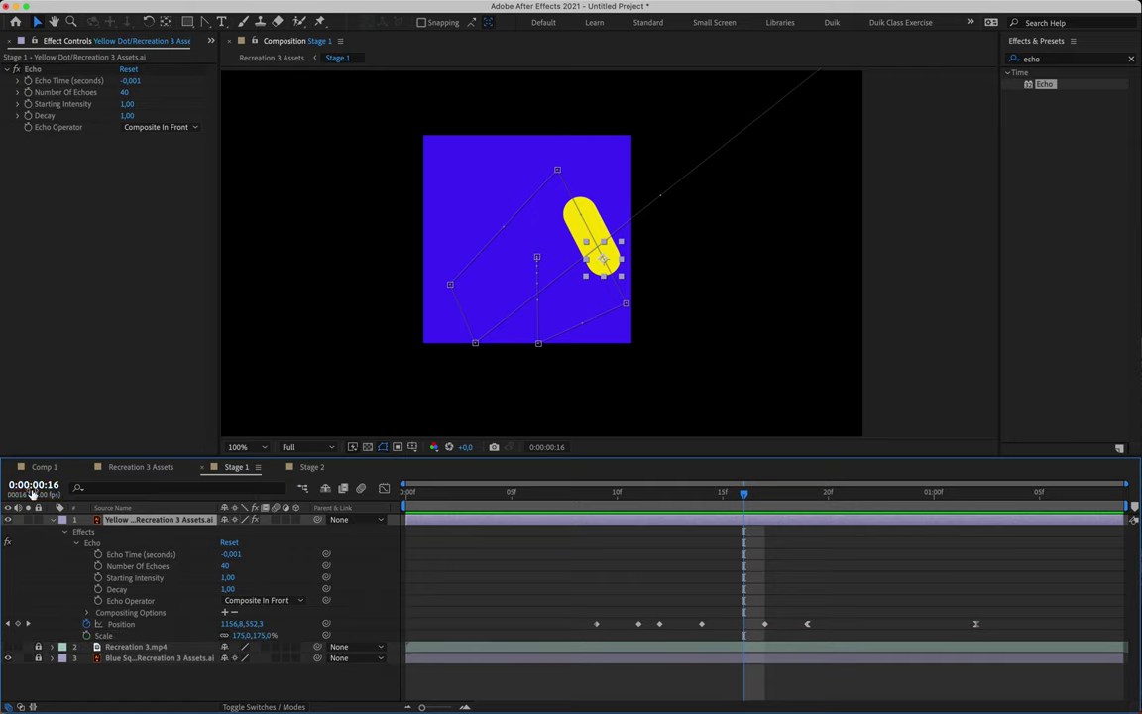
key(u)
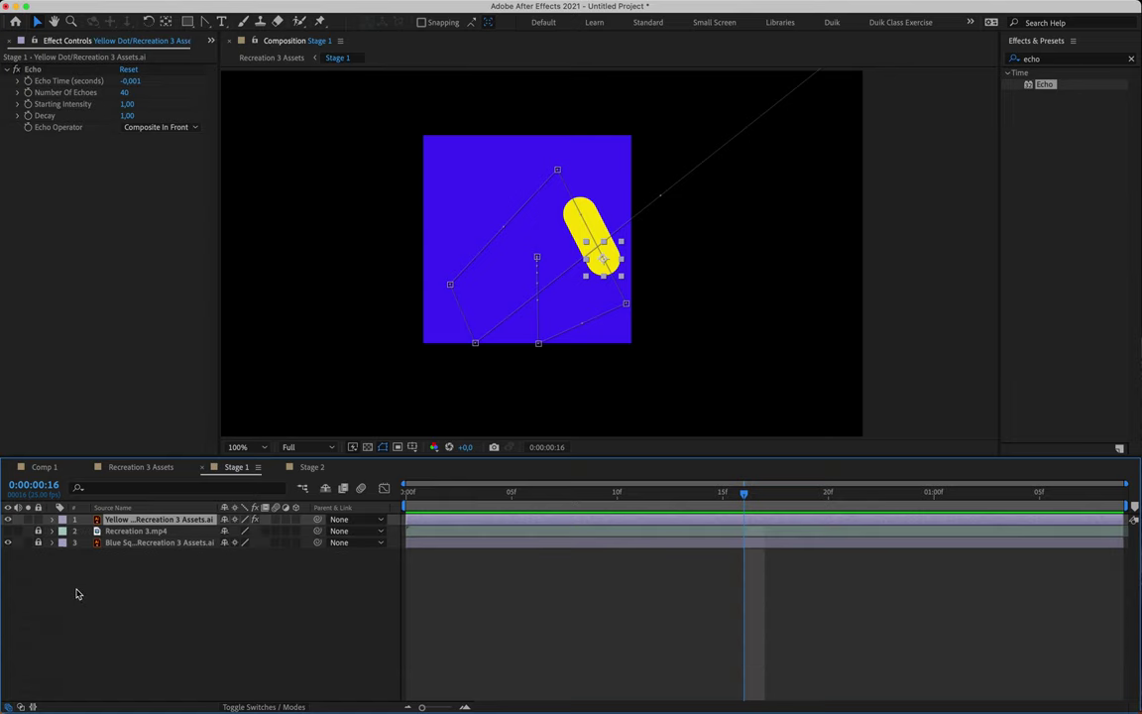
key(p)
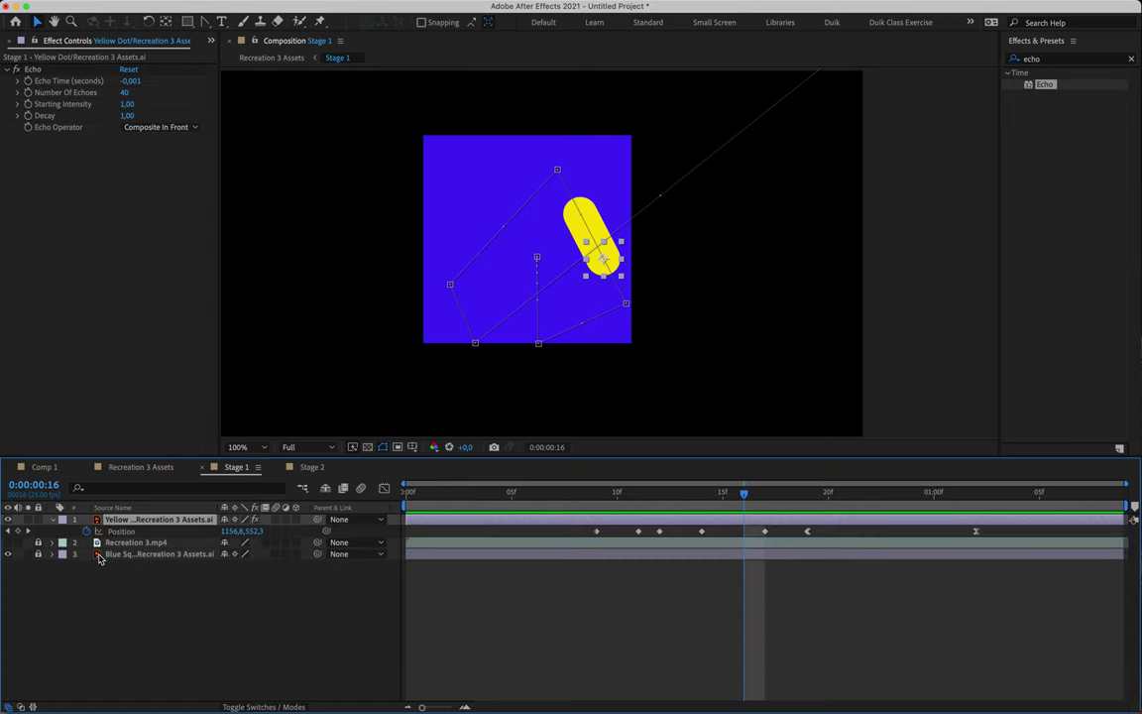
key(shift+s)
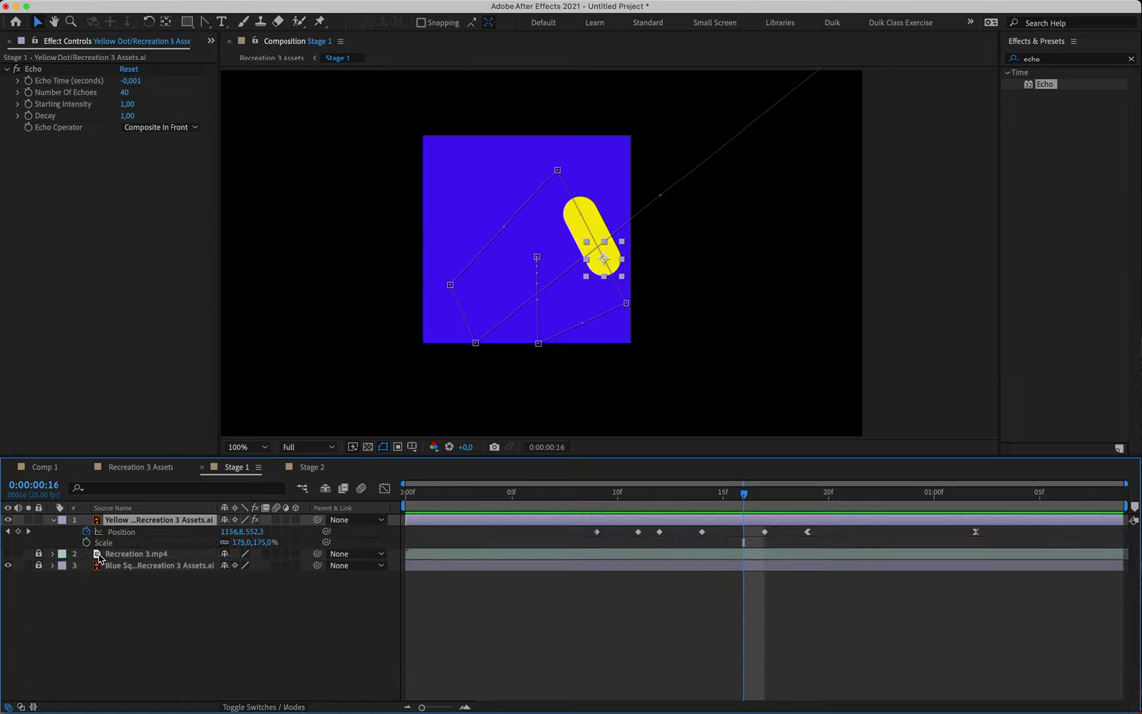
Step: Show the Recreation 3.mp4 reference, hide the Yellow Dot layer and check the reference around 0:00:01:02
click(8, 554)
click(683, 575)
drag(745, 498, 969, 512)
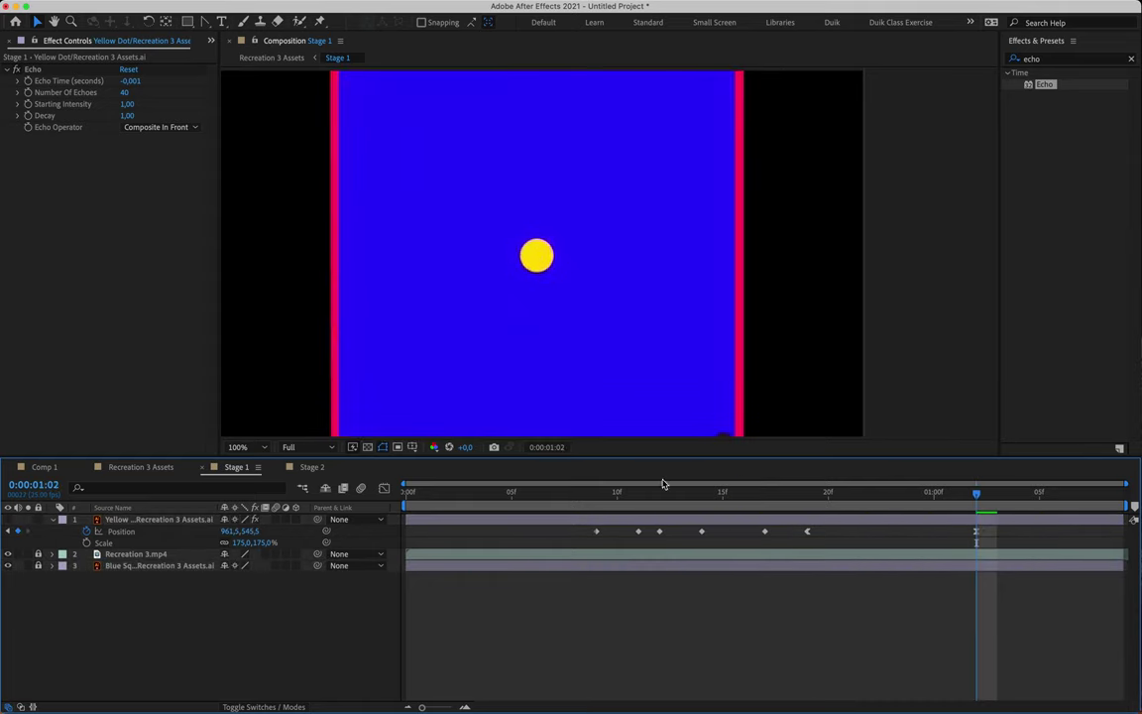
key(space)
key(space)
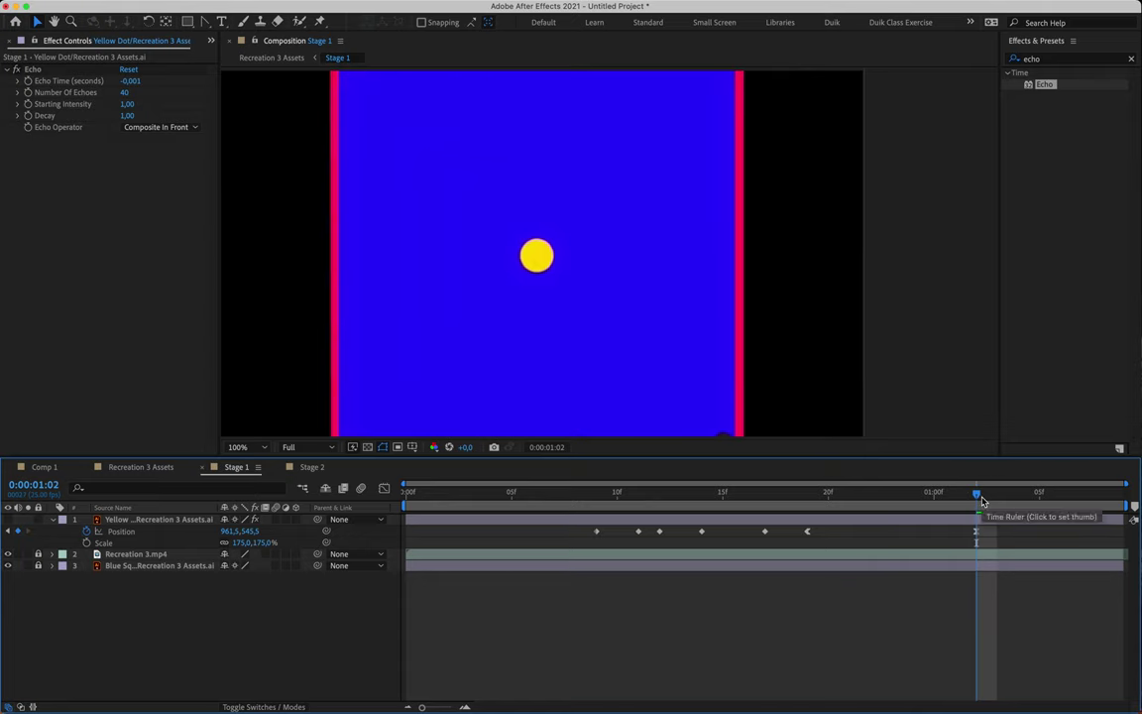
Step: Step through the reference to 0:00:01:03 and add a Scale keyframe to the Yellow Dot there
key(Page_Down)
key(Page_Down)
key(Page_Up)
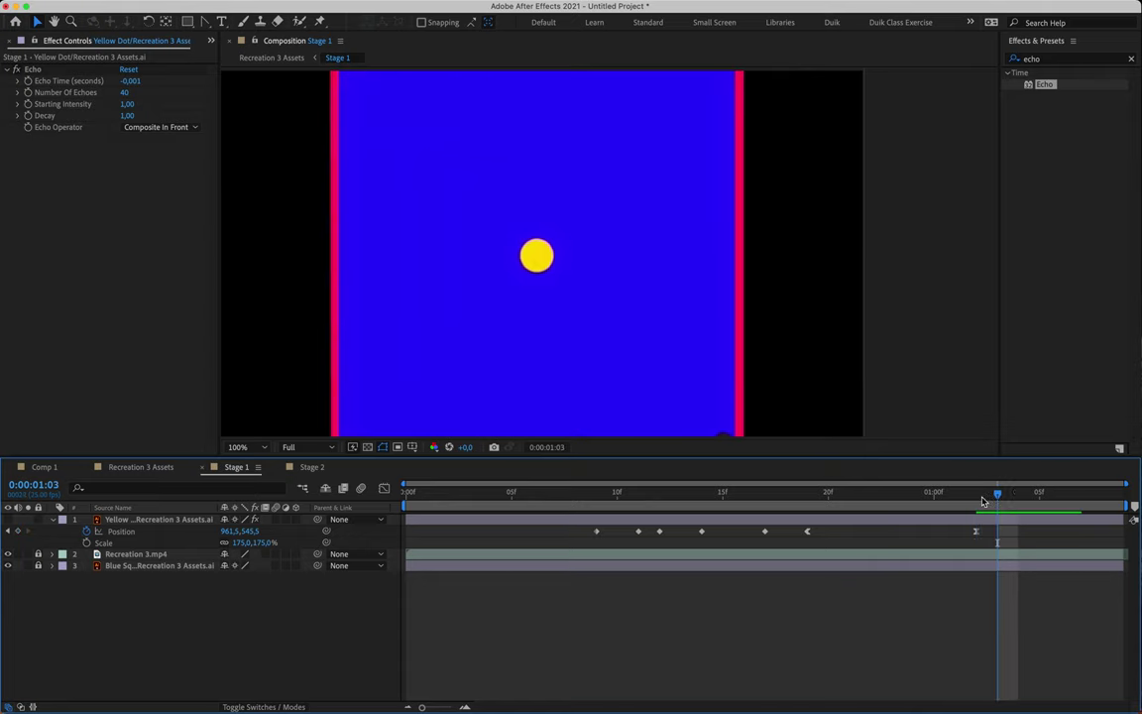
click(103, 543)
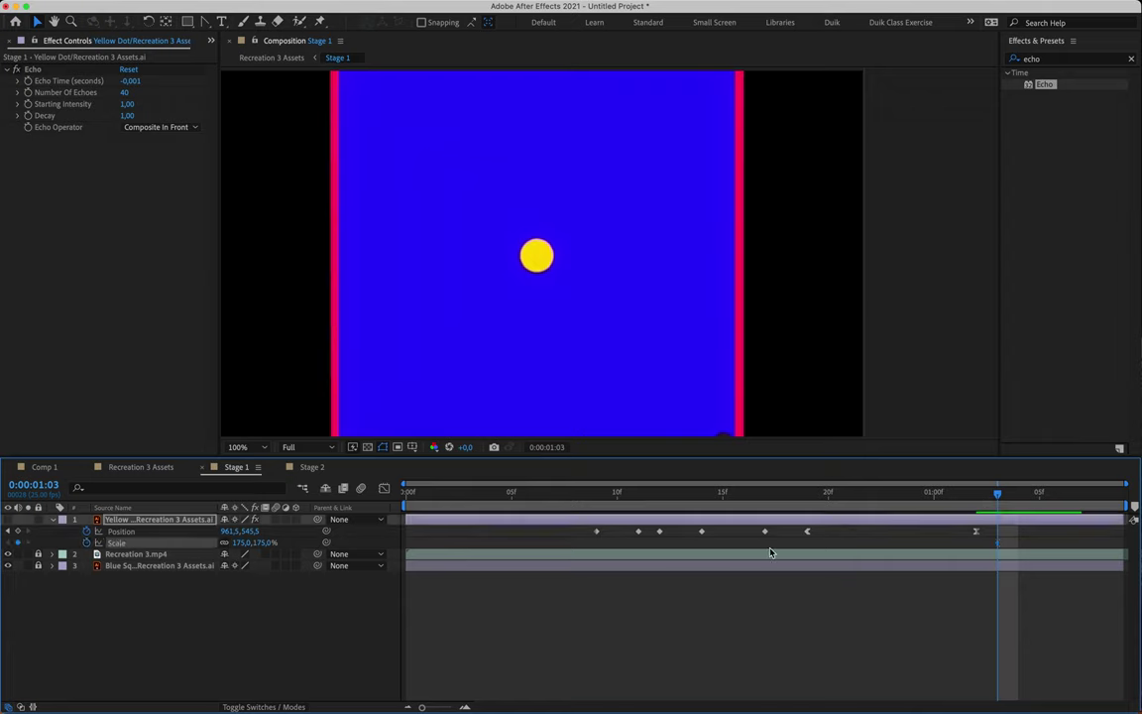
Step: At 0:00:01:08, make the Yellow Dot visible again and scale it to 951% to match the reference circle
key(Page_Down)
key(Page_Down)
key(Page_Down)
key(Page_Down)
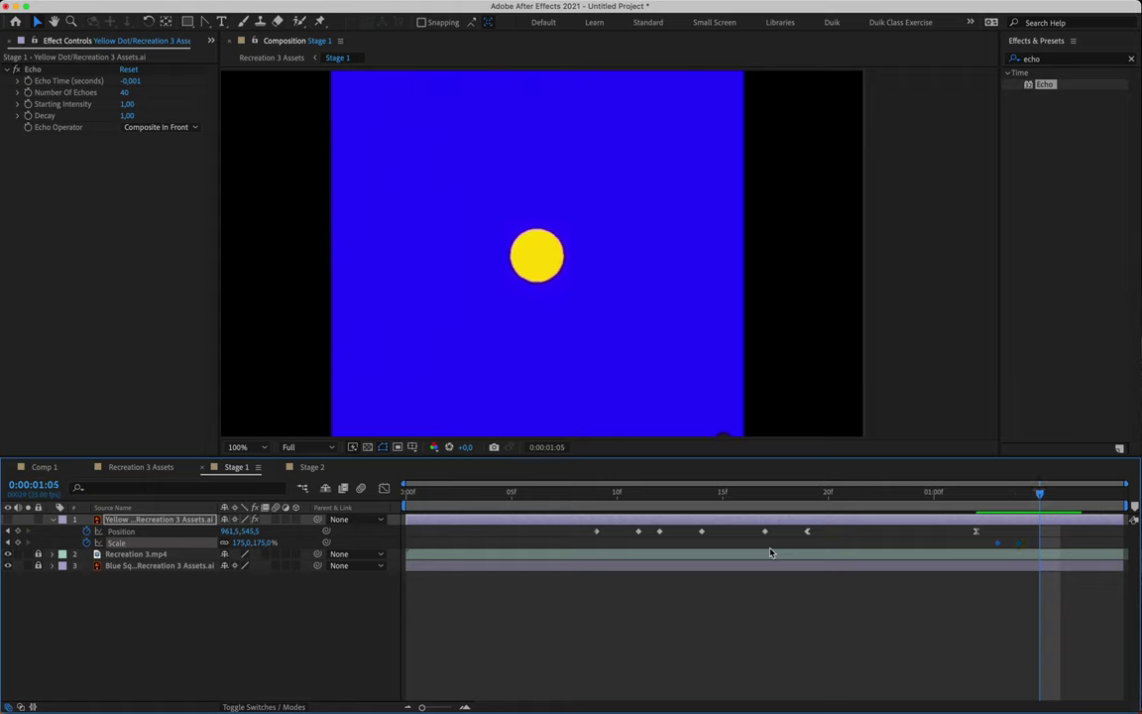
key(Page_Down)
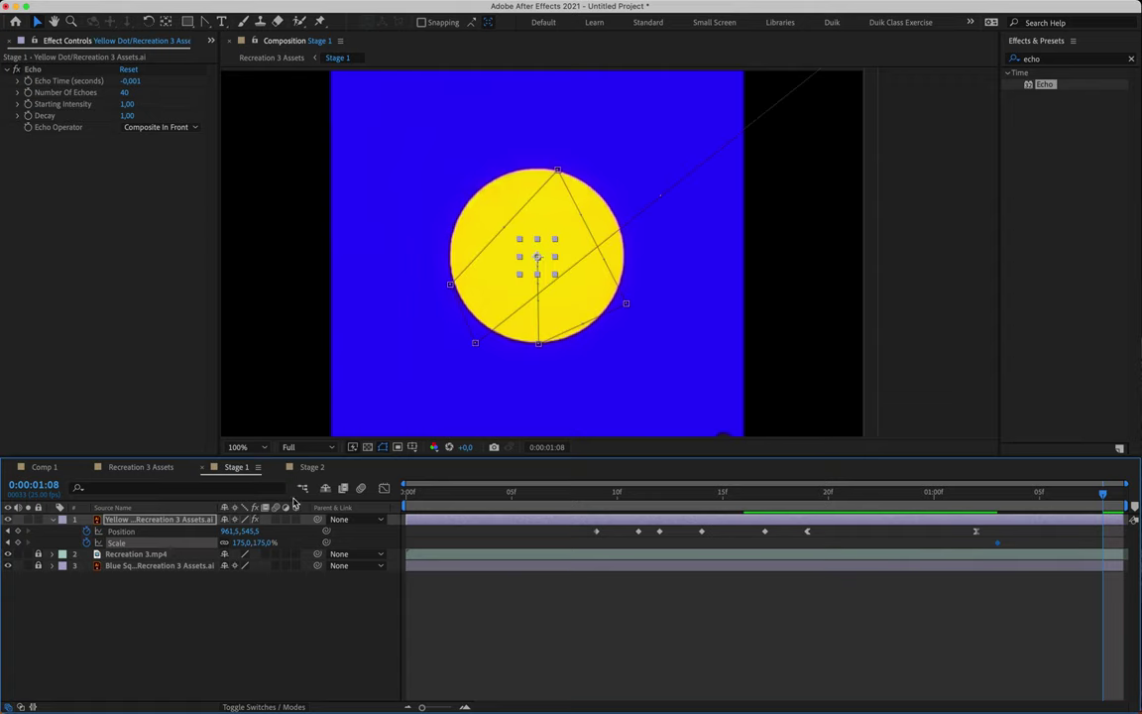
click(256, 542)
drag(255, 542, 617, 550)
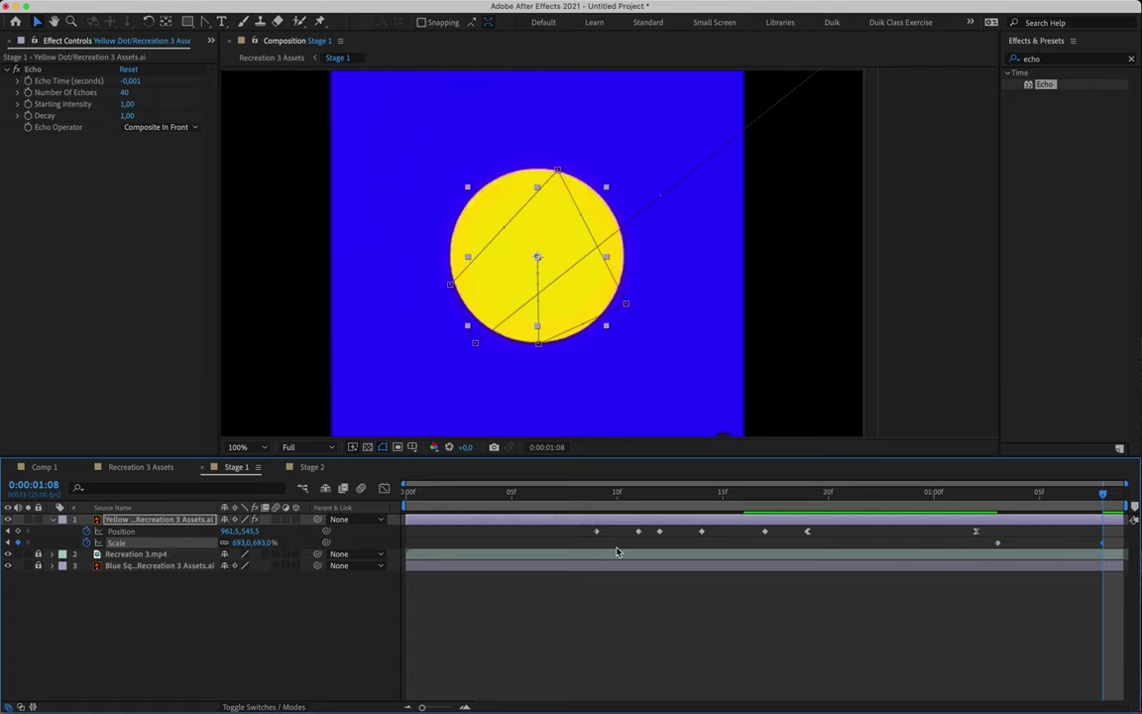
drag(274, 550, 433, 542)
Step: Switch the Yellow Dot layer's continuous rasterization off and back on to compare its edge sharpness up close
key(period)
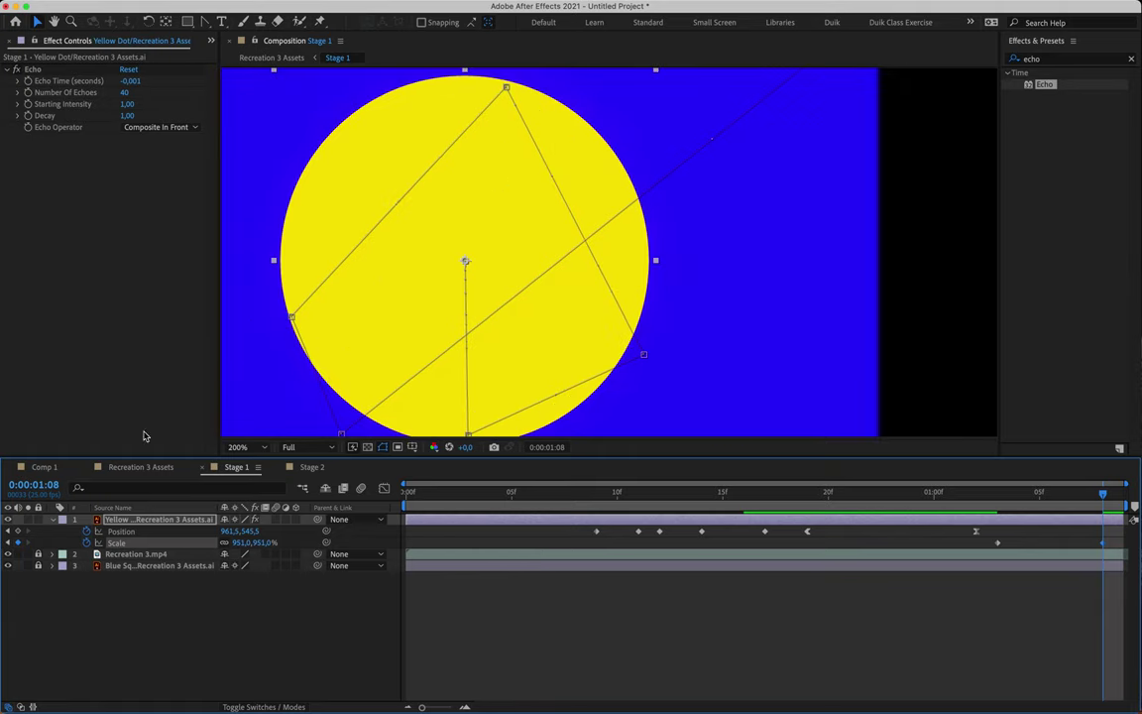
click(183, 521)
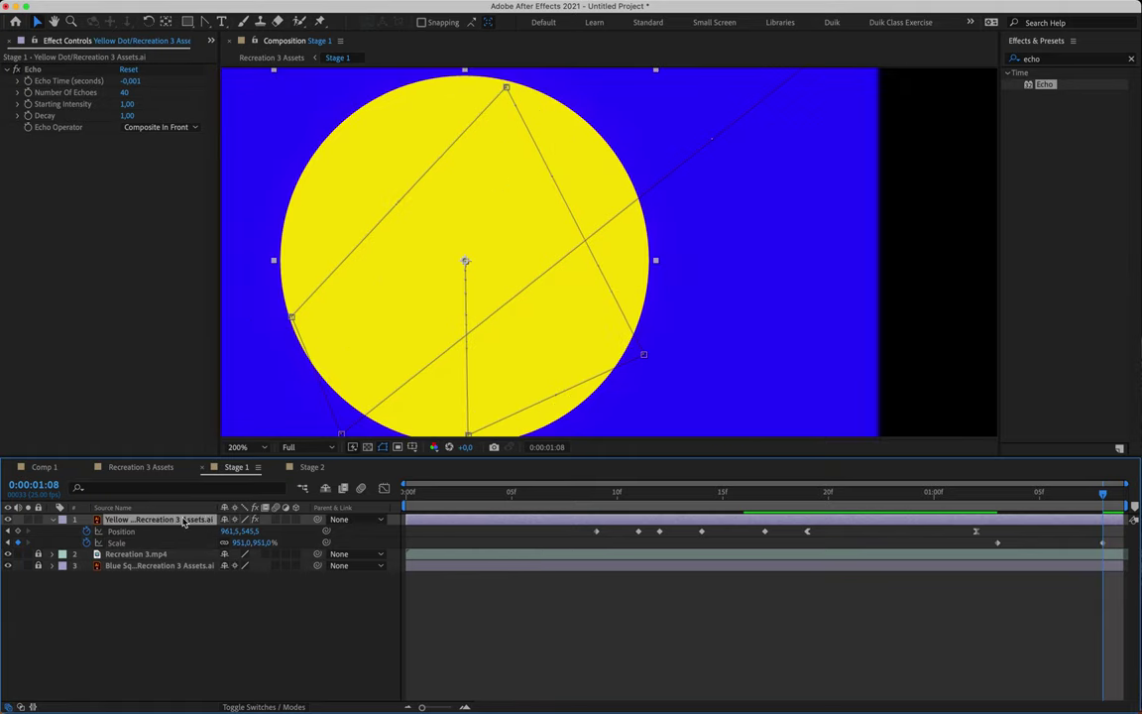
click(236, 521)
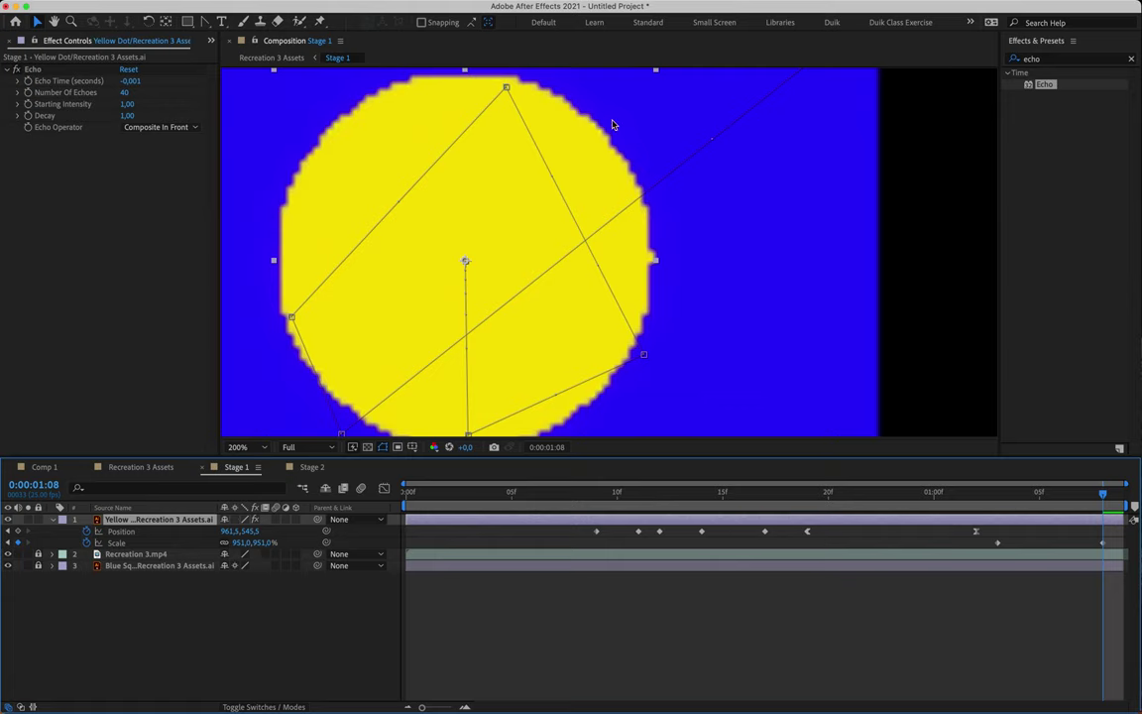
click(235, 521)
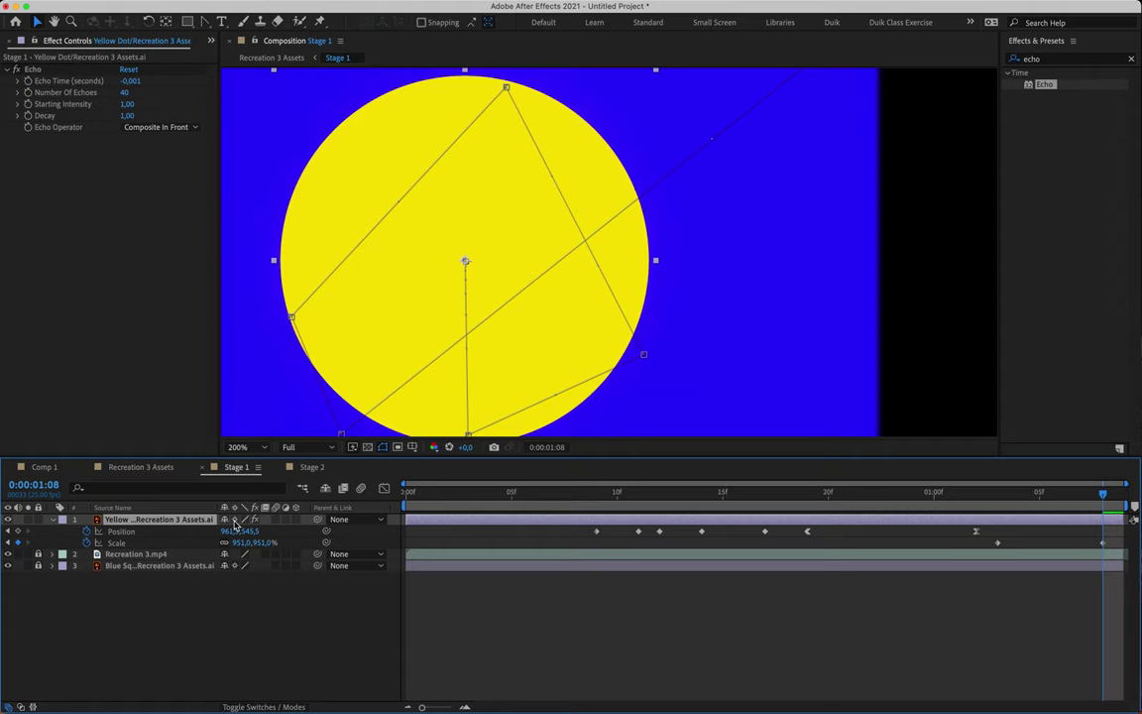
key(comma)
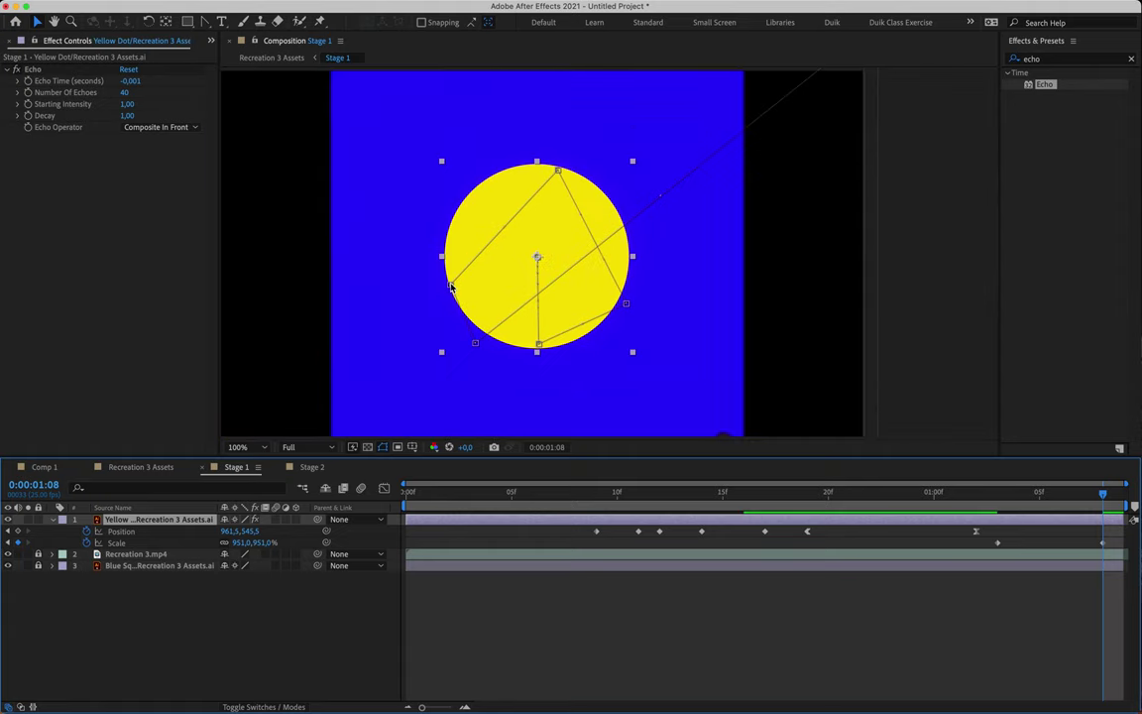
key(comma)
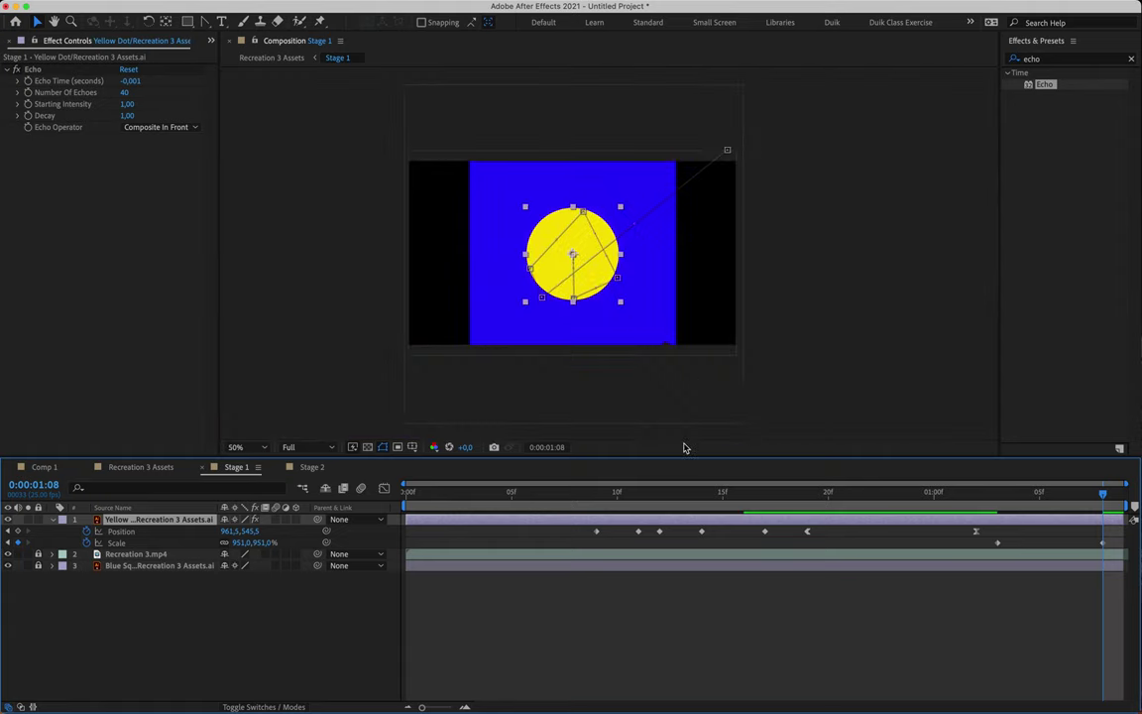
Step: Apply Easy Ease to the Yellow Dot's Scale keyframes, shorten the first one's outgoing influence to about 12% in the speed graph and preview
drag(971, 551, 1120, 571)
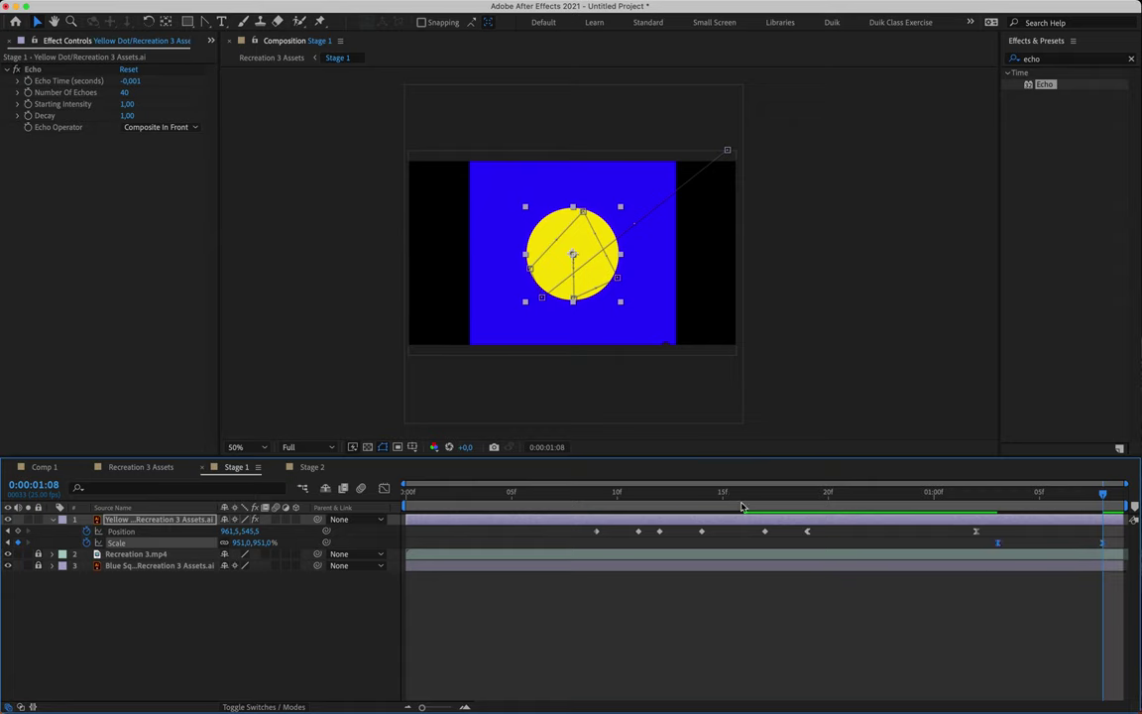
click(384, 487)
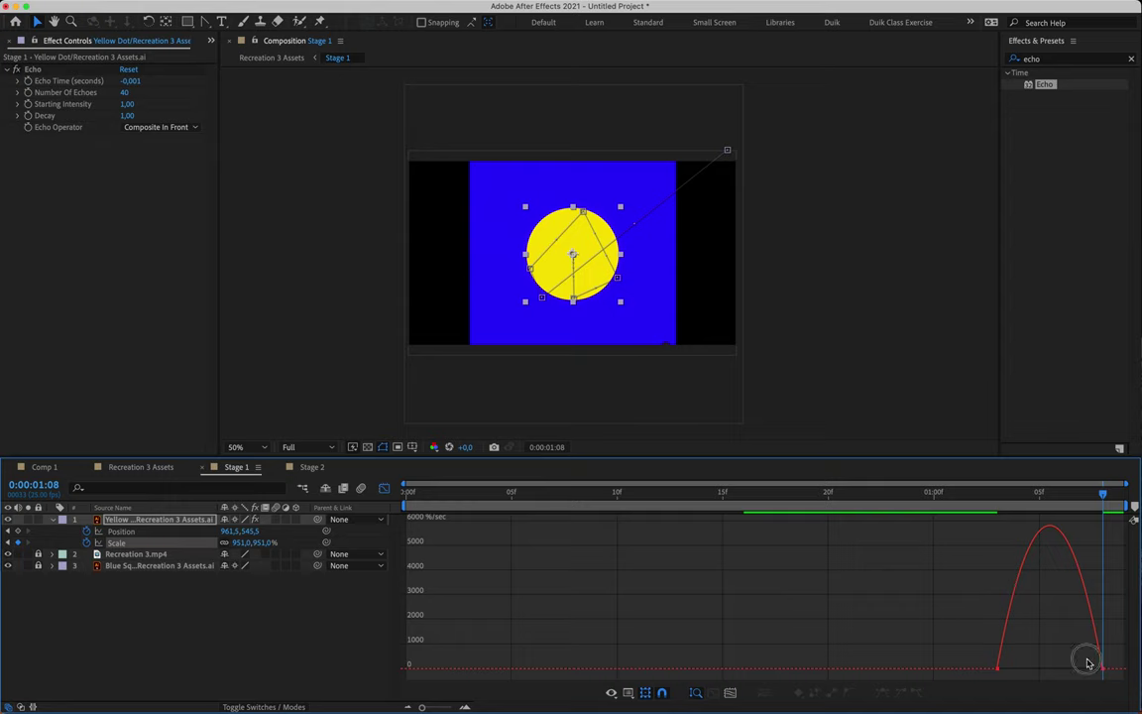
click(991, 600)
drag(1082, 672, 1001, 672)
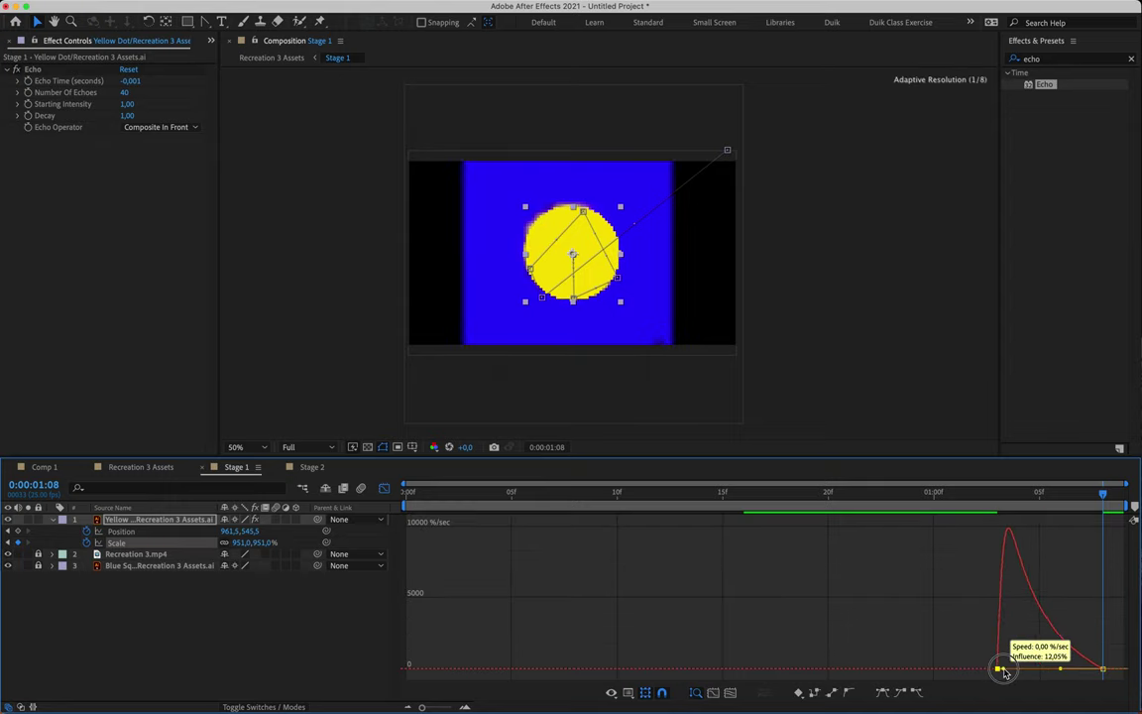
click(977, 493)
key(space)
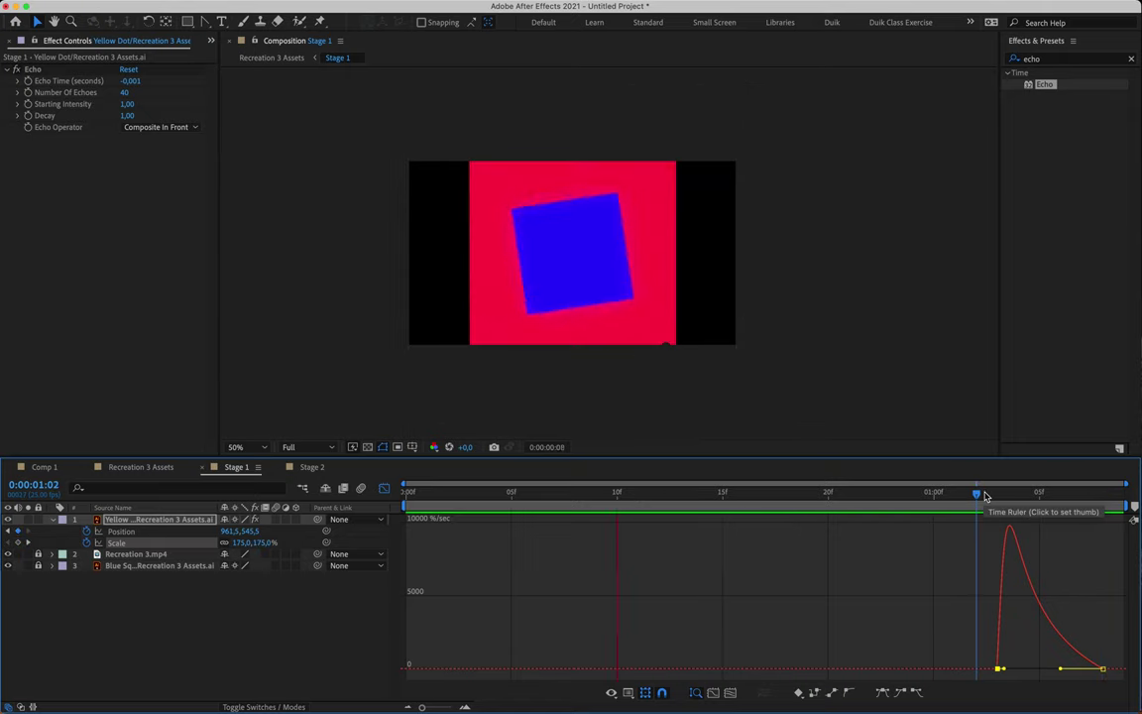
key(space)
Step: Reset the Scale keyframes to Easy Ease and shorten the incoming speed handle at 0:00:01:08 so the growth peaks near the end
key(k)
key(F9)
drag(1067, 669, 1097, 671)
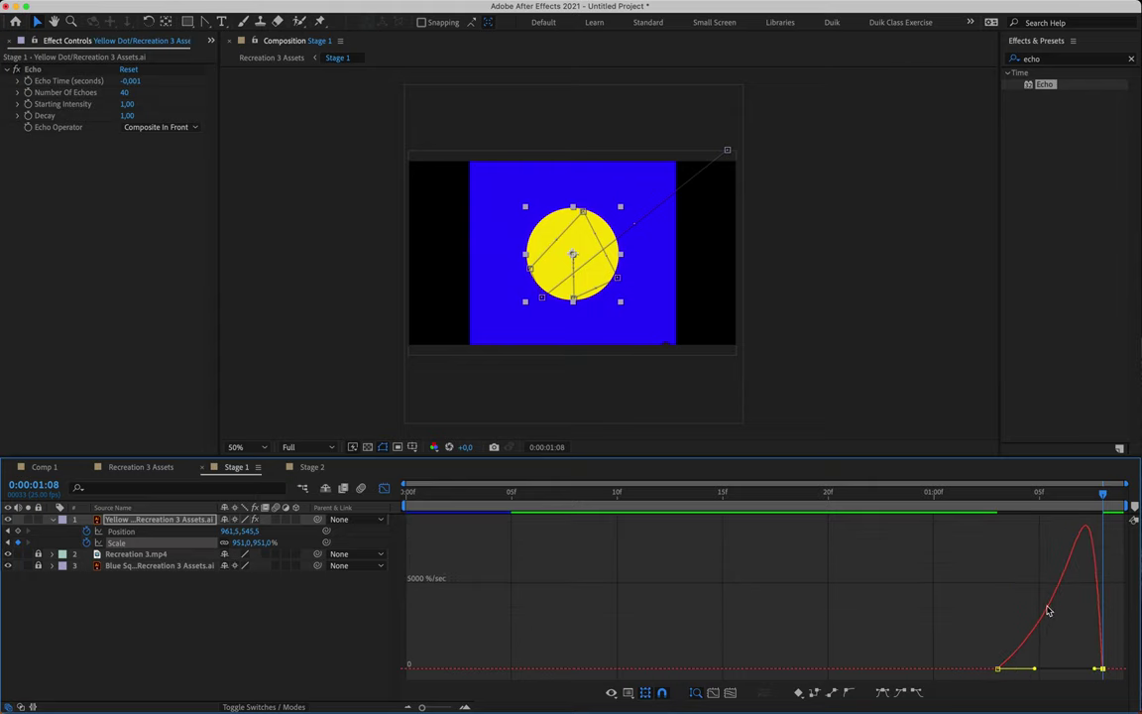
Step: Scrub the Yellow Dot's scale growth between 0:00:01:03 and 0:00:01:08 to check its timing, and close the graph editor
click(981, 500)
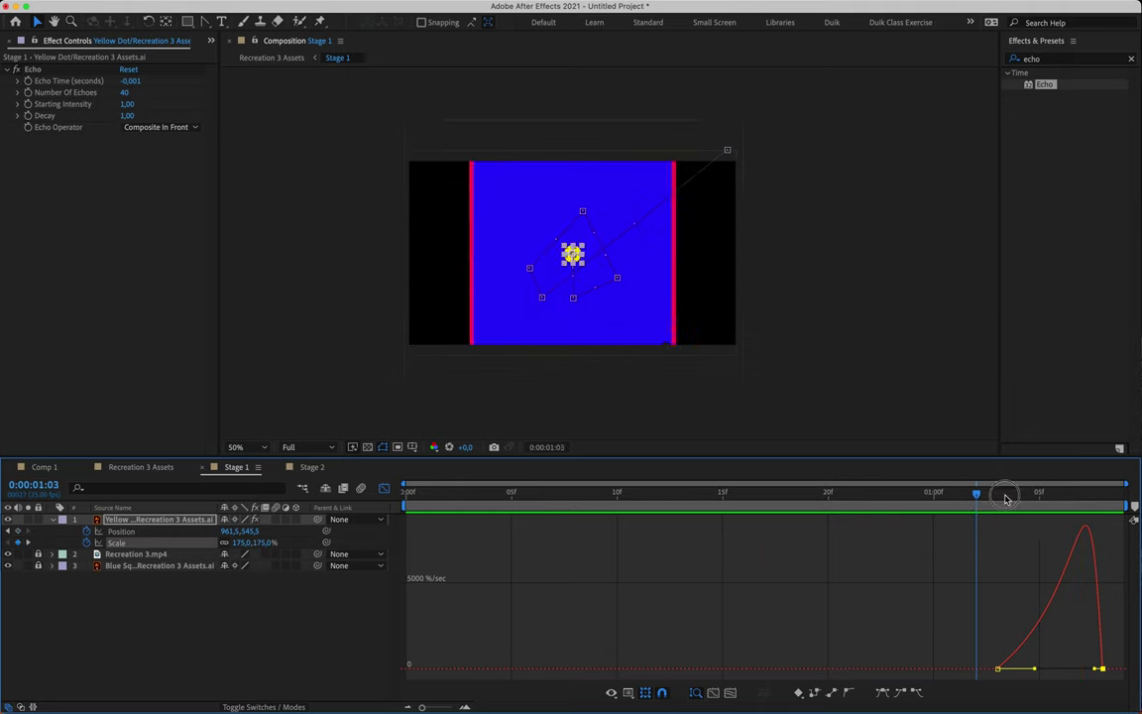
click(1081, 495)
mouse_move(1098, 508)
mouse_down()
mouse_move(996, 517)
mouse_move(1072, 523)
mouse_move(1007, 522)
mouse_move(1098, 541)
mouse_move(1009, 546)
mouse_move(1098, 543)
mouse_move(1016, 555)
mouse_move(1022, 540)
mouse_move(996, 525)
mouse_move(1096, 512)
mouse_up()
click(385, 487)
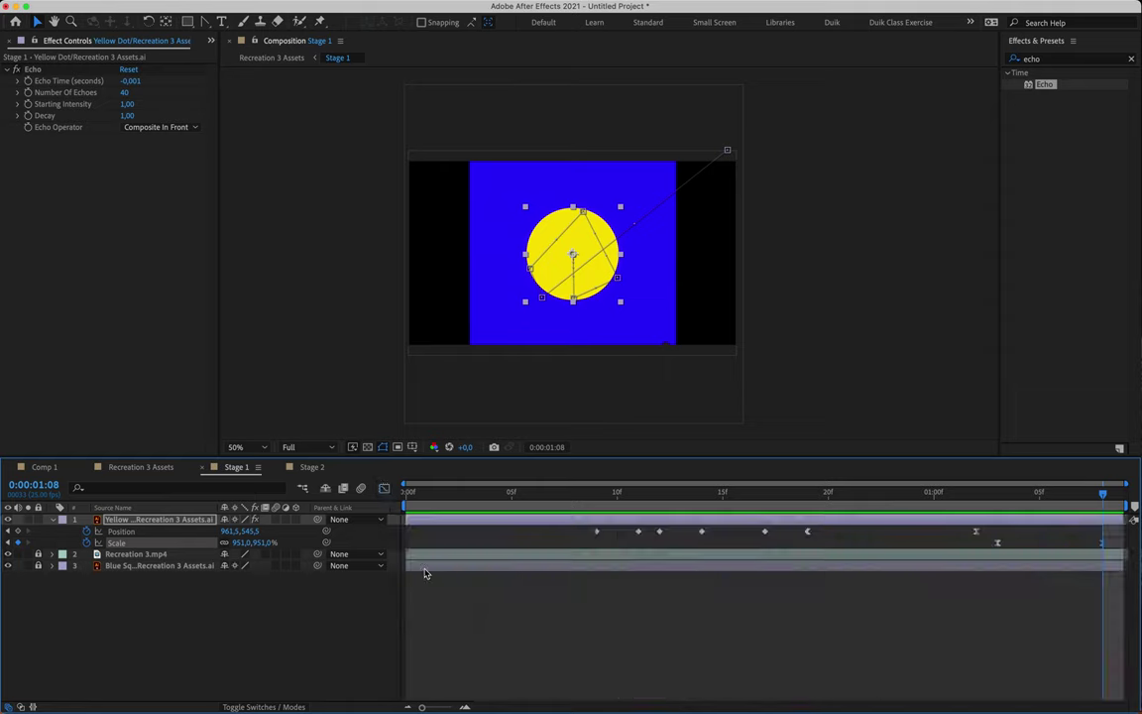
Step: Collapse the Yellow Dot layer's properties and move the layer directly beneath the Recreation 3.mp4 reference
click(53, 519)
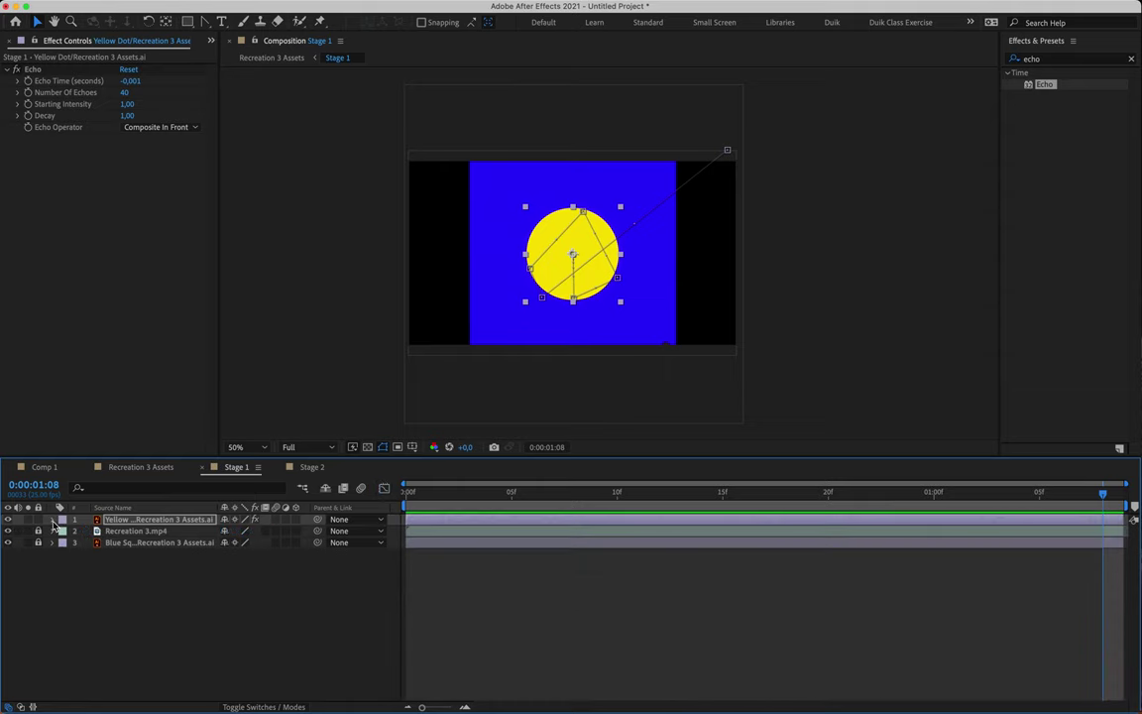
super+click(126, 523)
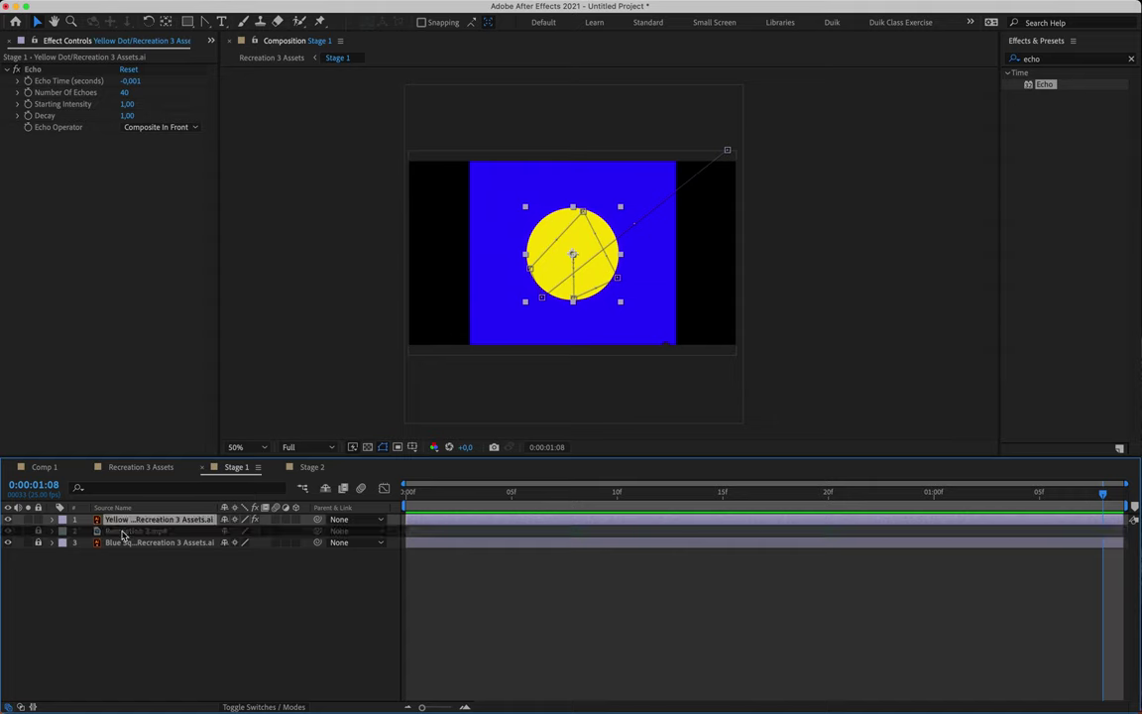
drag(126, 523, 122, 535)
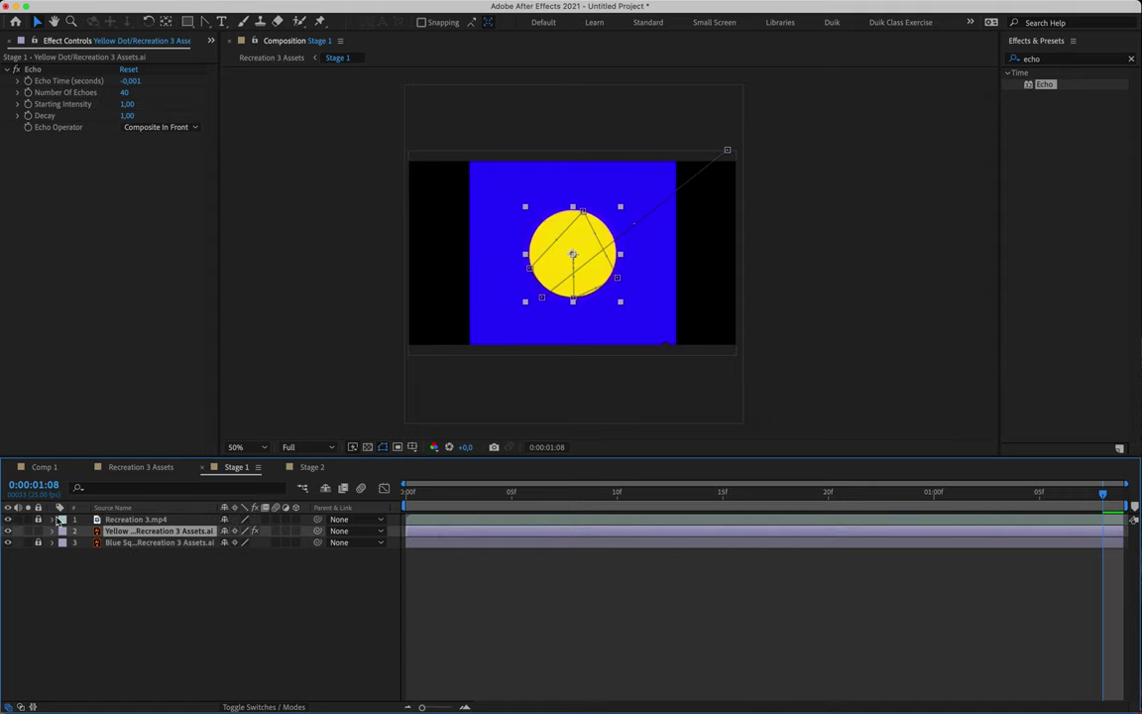
Step: Compare the recreated animation with the reference at 0:00:00:12 by hiding the Recreation 3.mp4 layer and showing it again
click(8, 520)
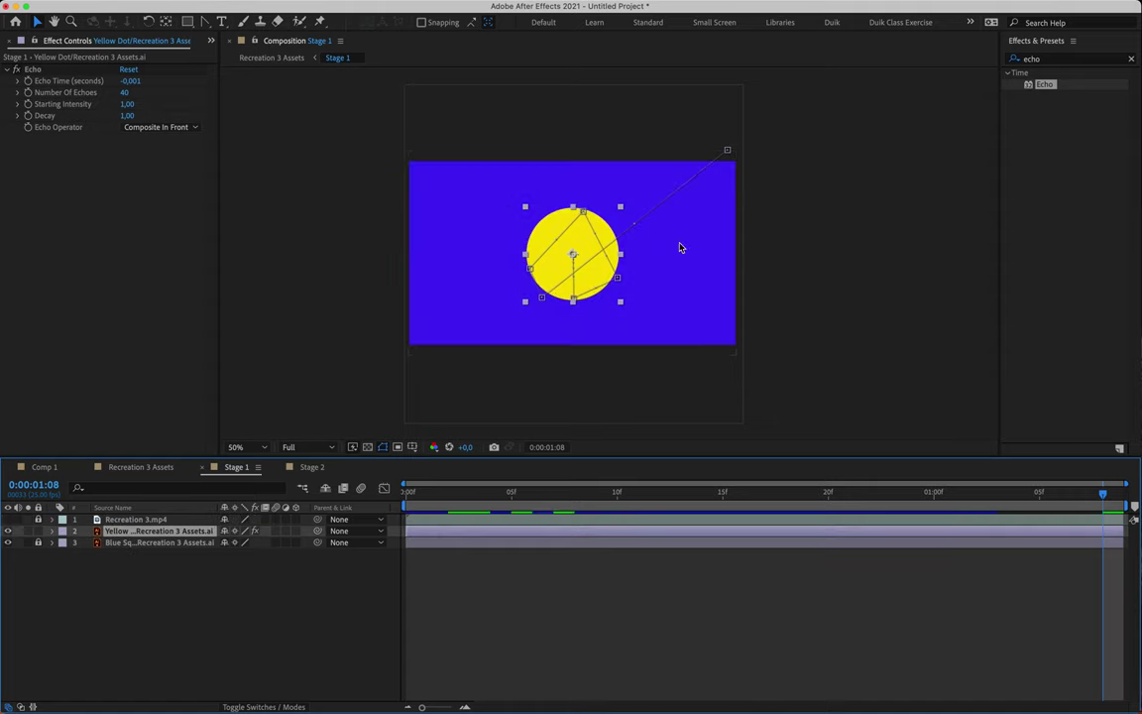
drag(694, 492, 659, 492)
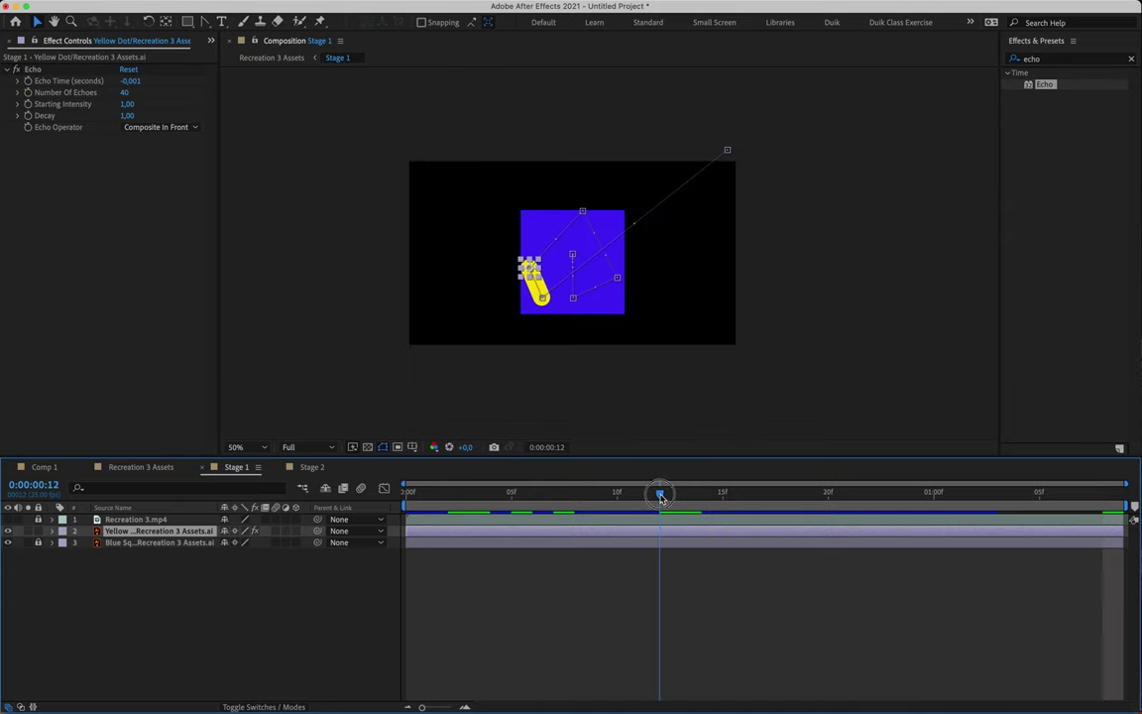
click(8, 519)
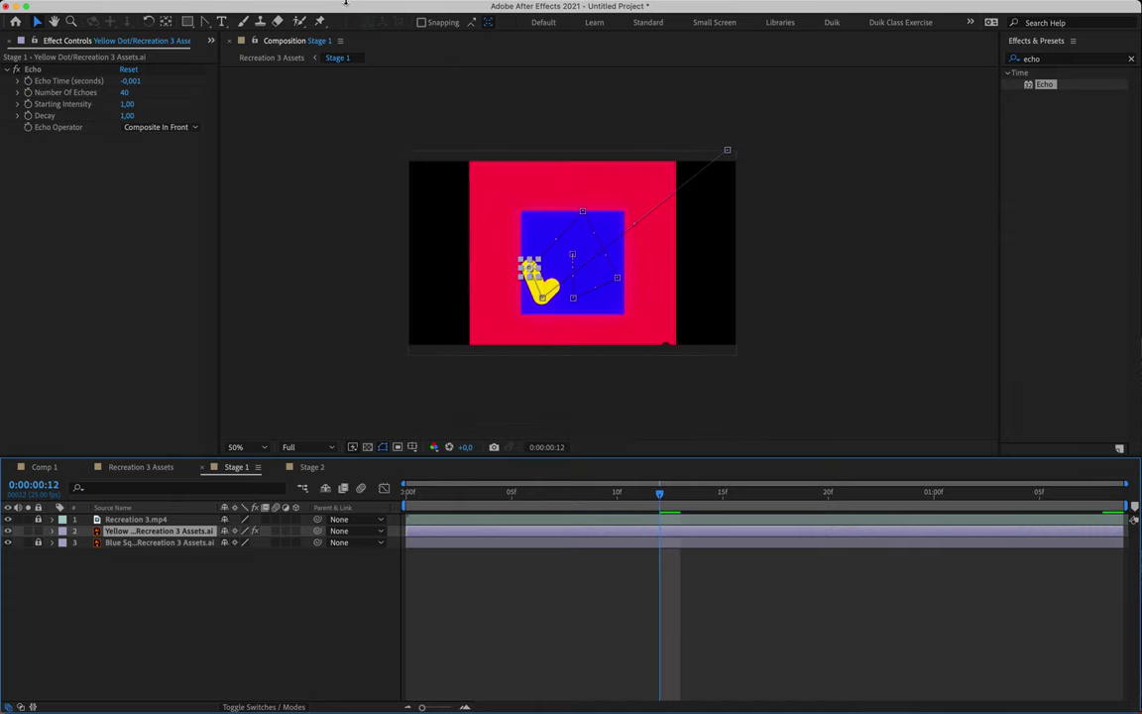
Step: Create a 1920 x 1080 px solid named BG, coloured with the red sampled from the reference, and place it beneath all layers
click(244, 8)
mouse_move(297, 28)
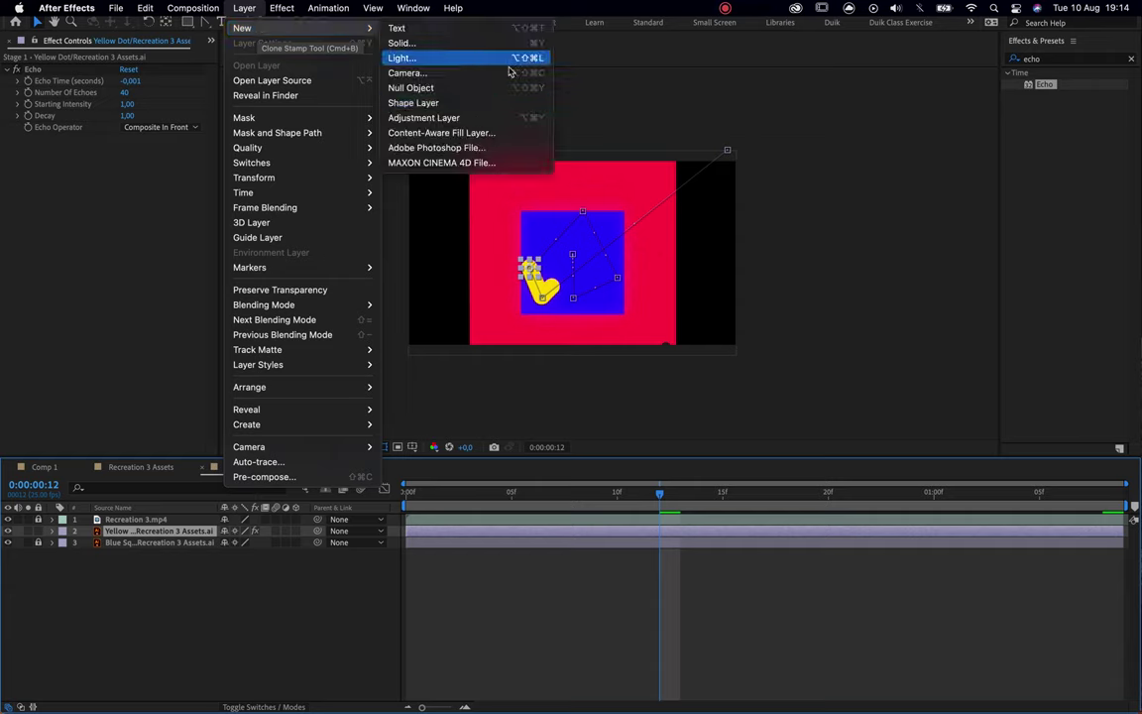
click(433, 44)
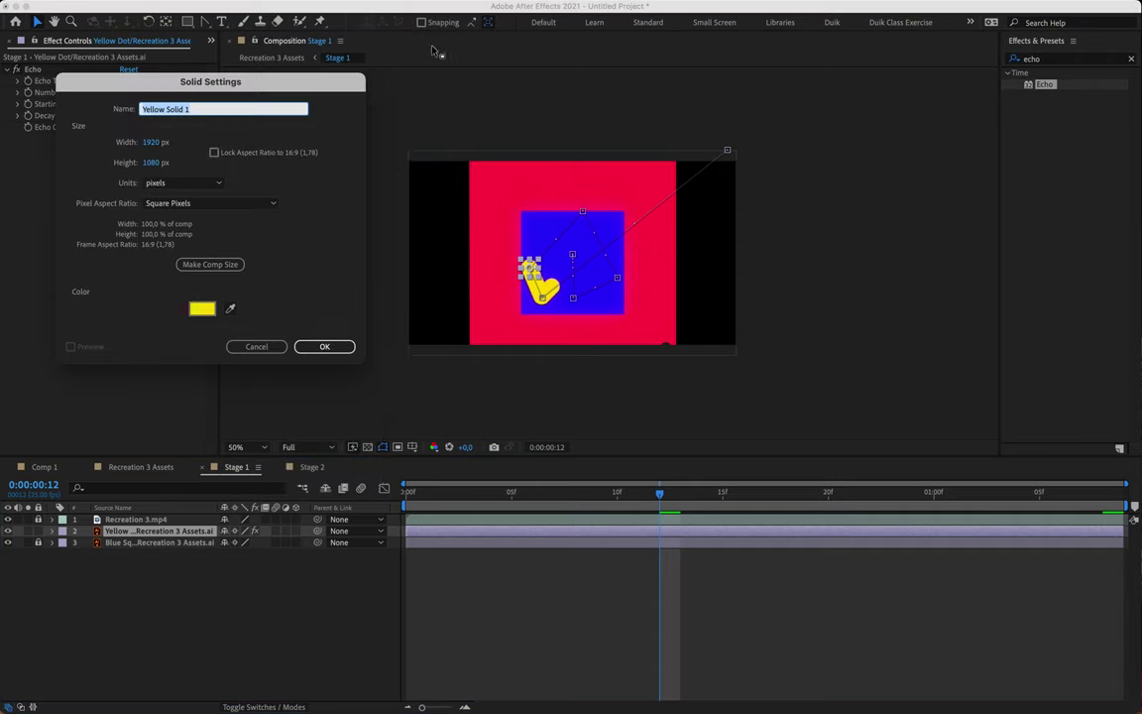
click(230, 308)
click(472, 170)
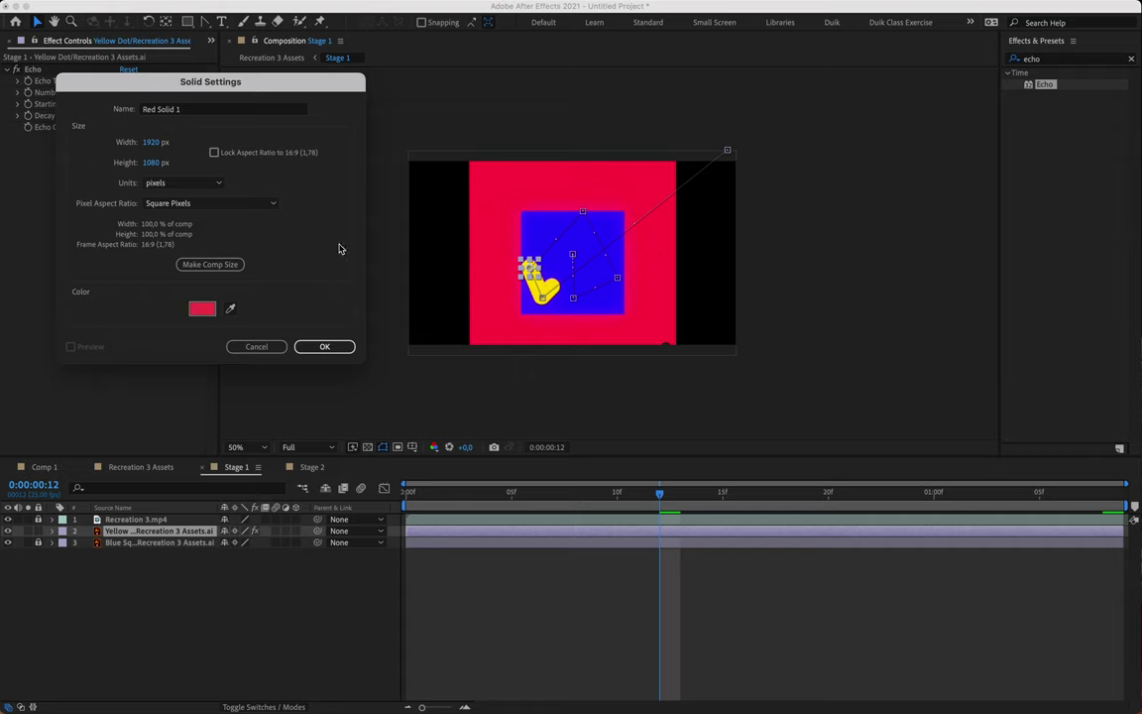
drag(187, 110, 137, 112)
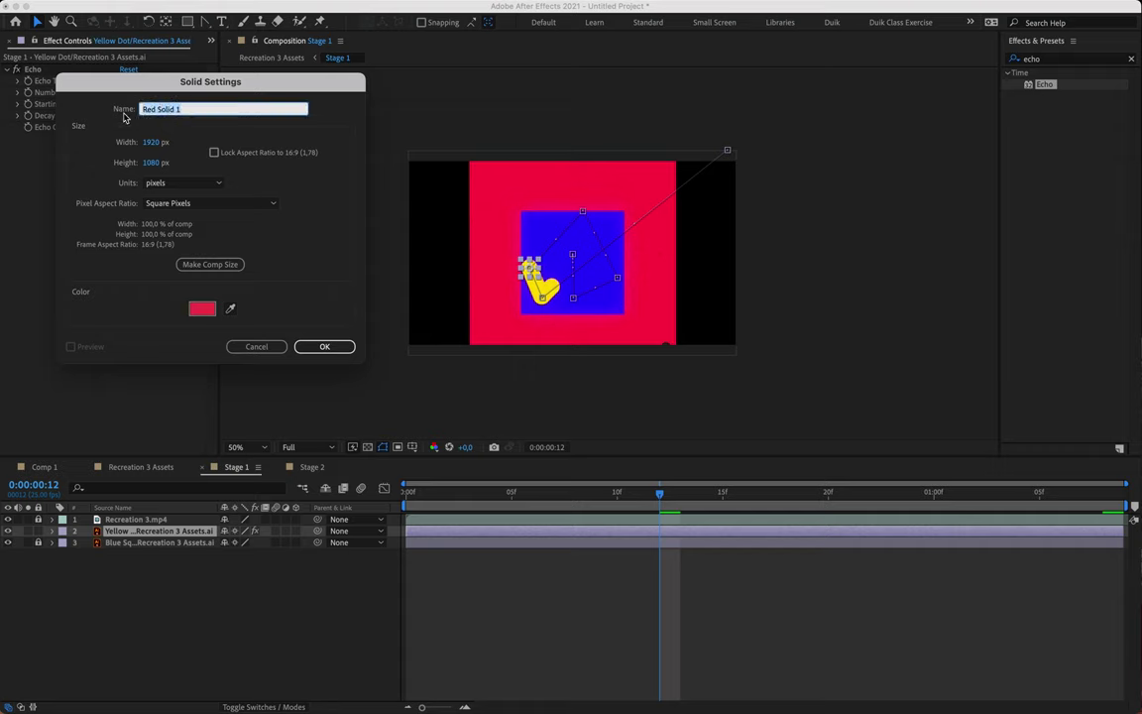
text(BG)
click(320, 347)
drag(137, 537, 137, 562)
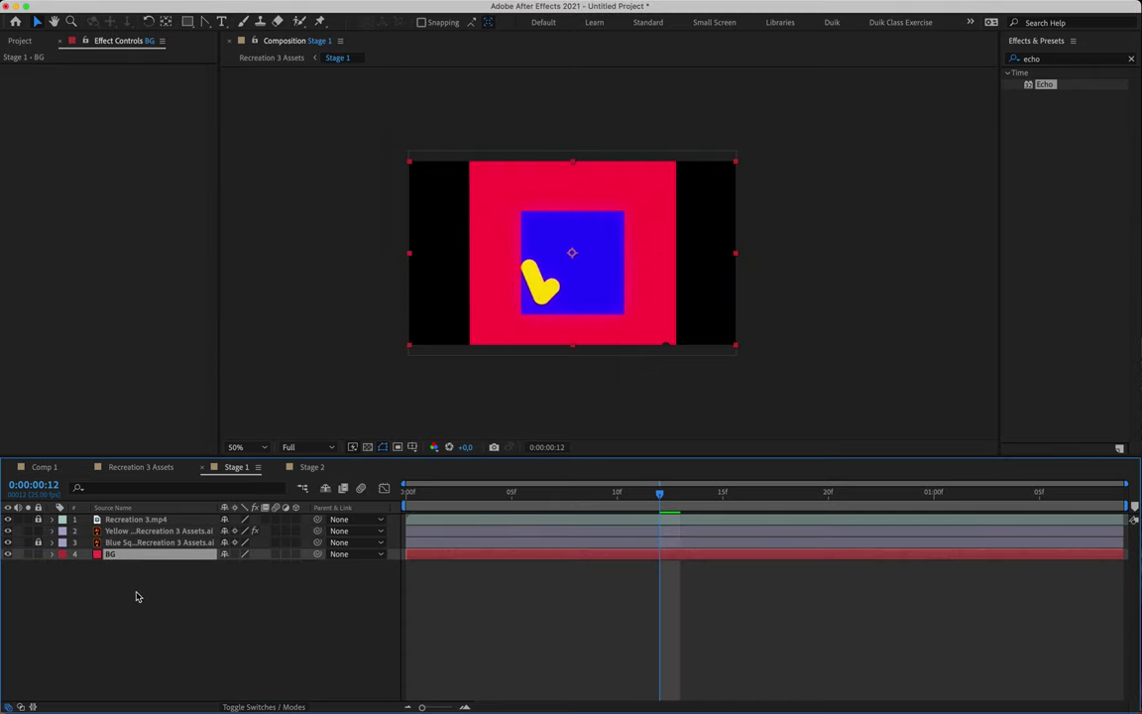
click(137, 596)
Step: Hide the Recreation 3.mp4 reference, preview Stage 1 and lock the Yellow Dot and BG layers
click(8, 519)
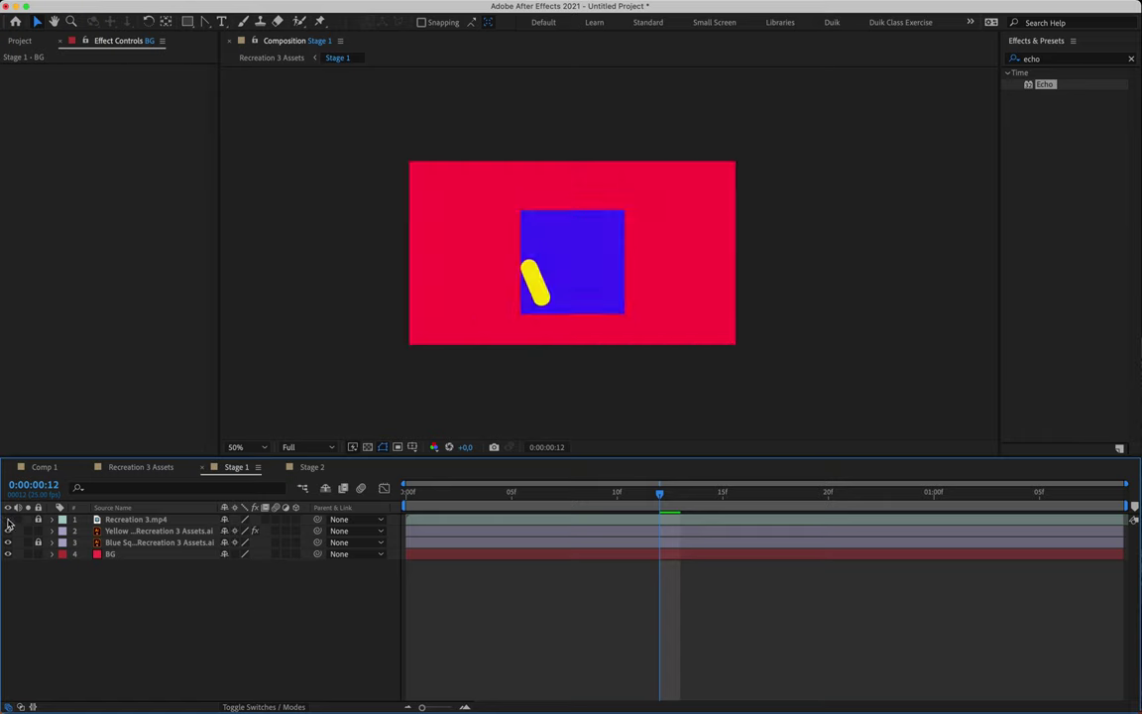
key(space)
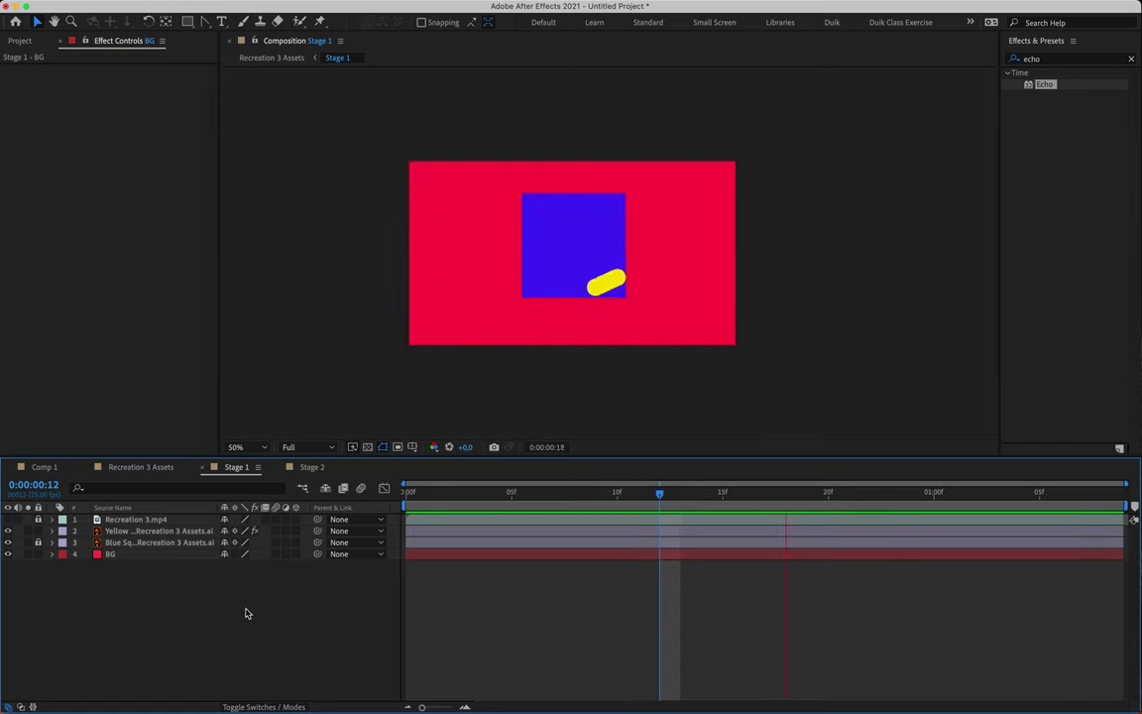
click(38, 553)
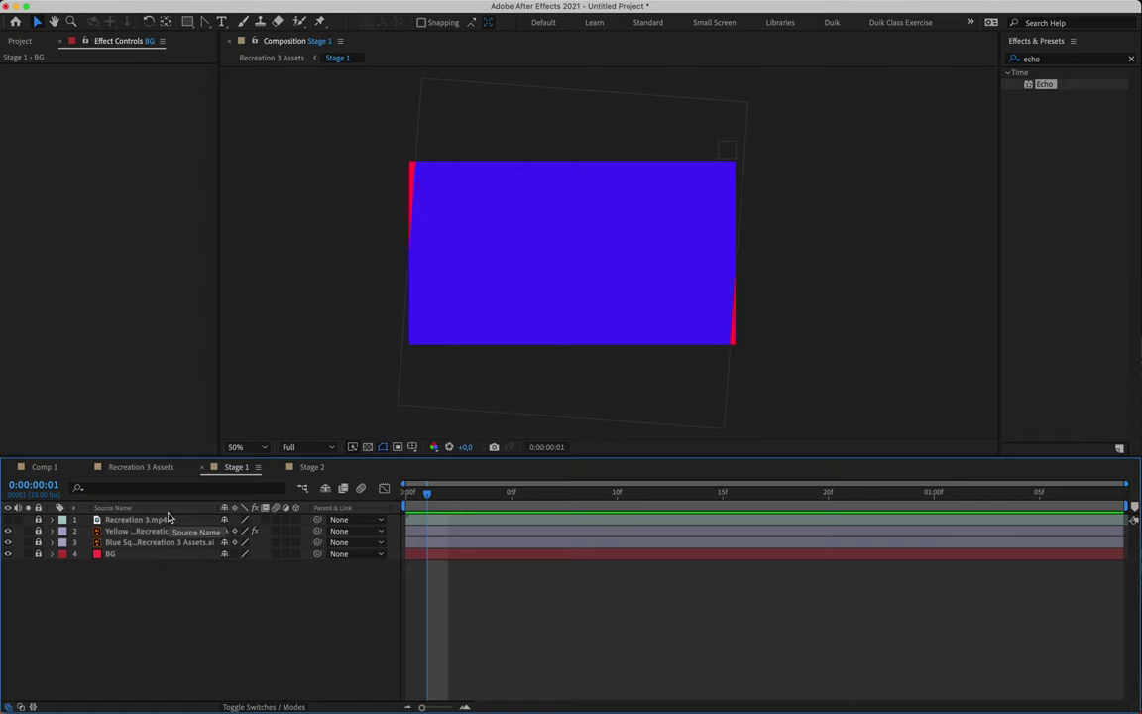
Step: Switch to the Stage 2 composition and save the project as 1.aep on the Desktop, replacing the existing file
click(304, 467)
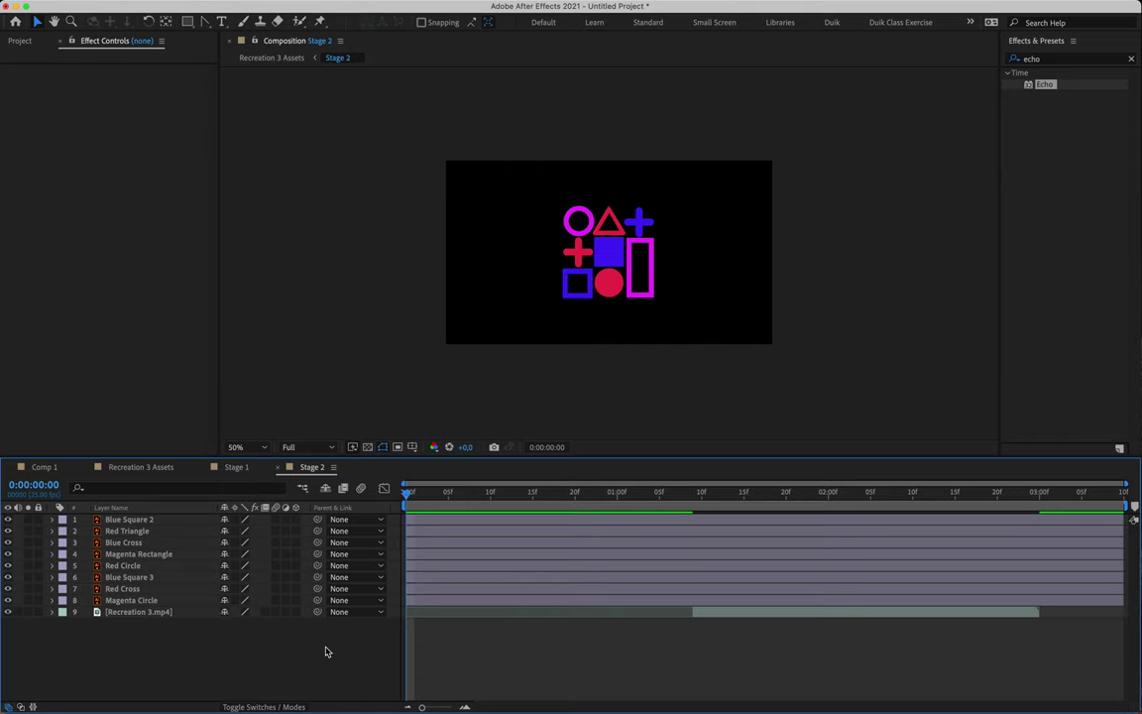
key(super+s)
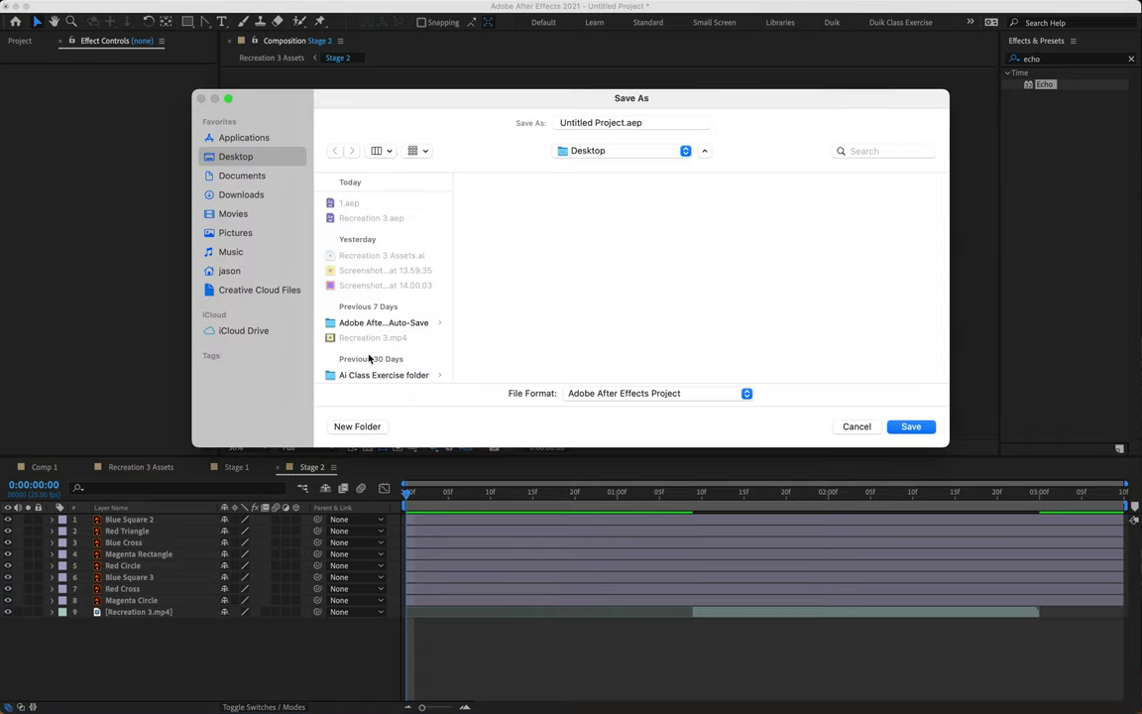
click(353, 206)
click(909, 428)
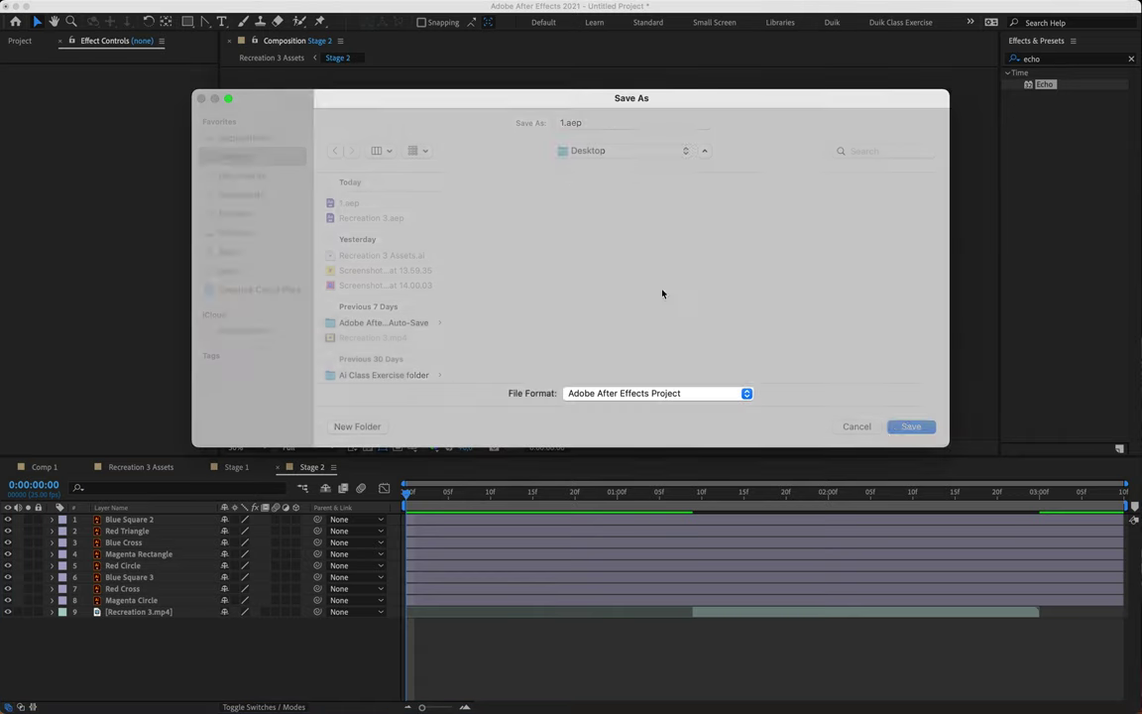
click(610, 331)
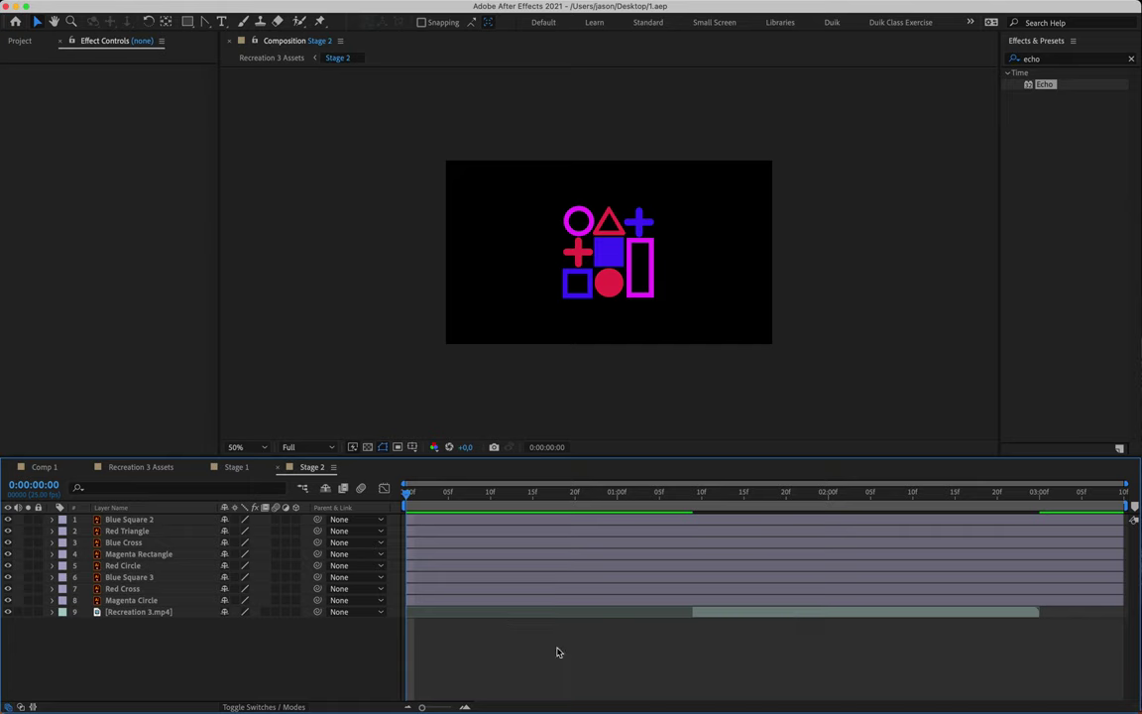
Step: Slide the trimmed Recreation 3.mp4 layer earlier in Stage 2 so that it starts at 0:00:00:00
click(729, 611)
drag(757, 620, 474, 630)
drag(475, 630, 469, 627)
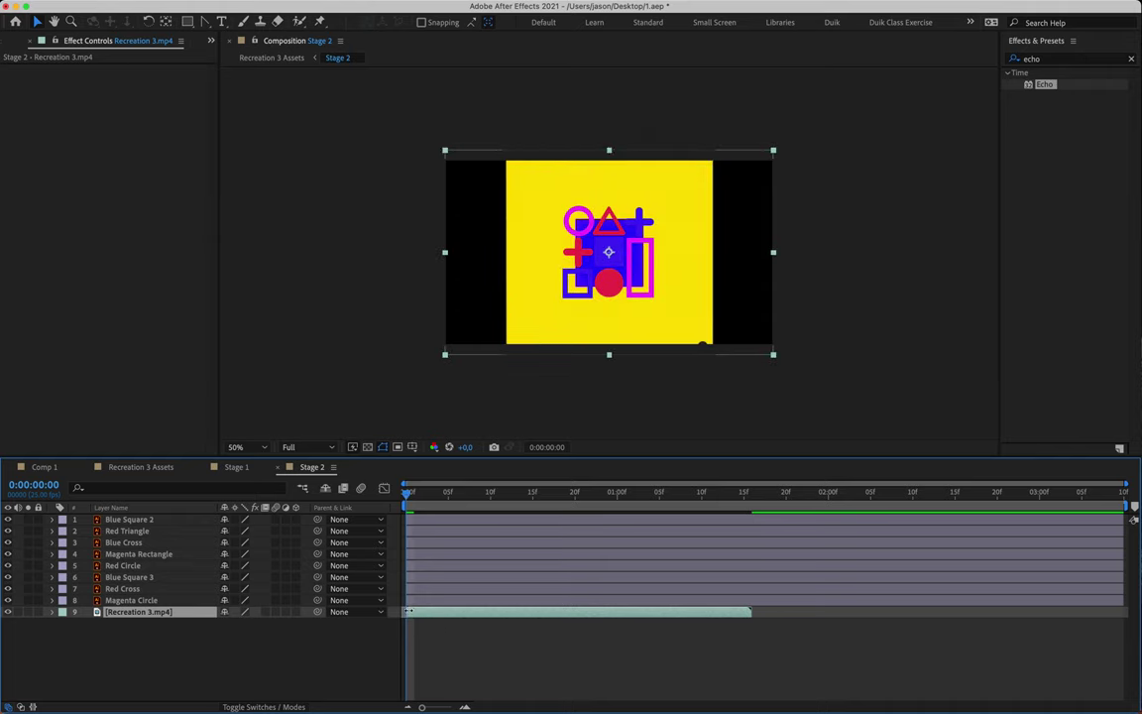
Step: End the Stage 2 work area at 0:00:01:15 and trim the composition to it
drag(407, 492, 749, 499)
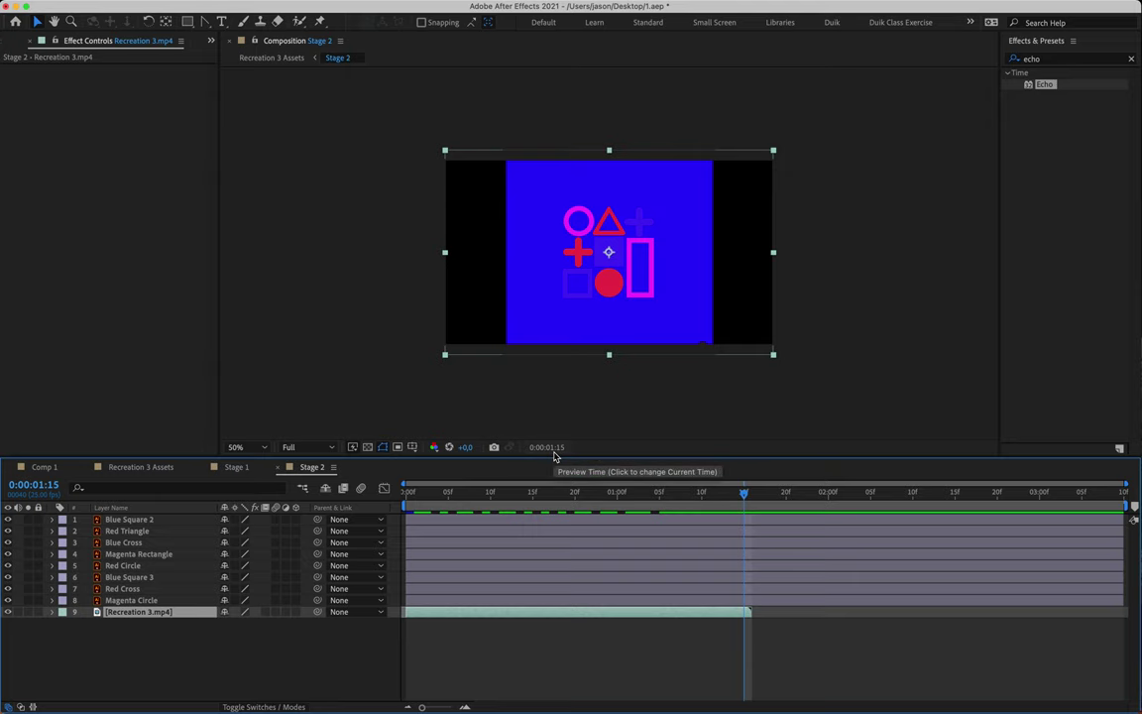
key(n)
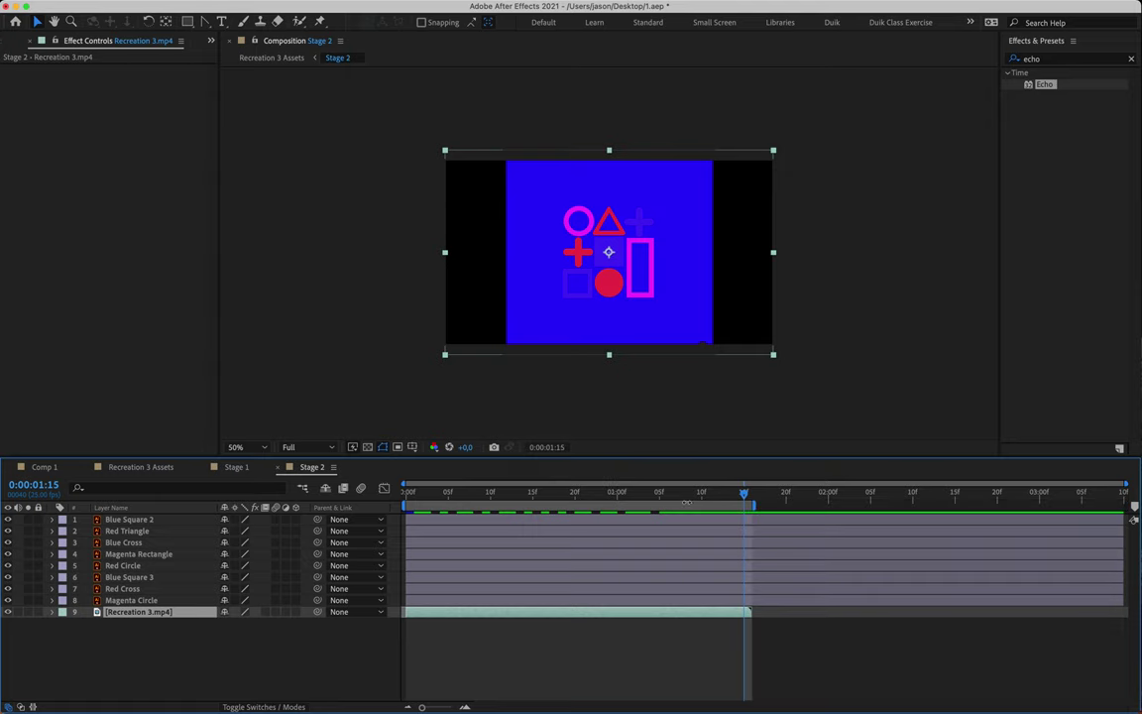
right_click(686, 503)
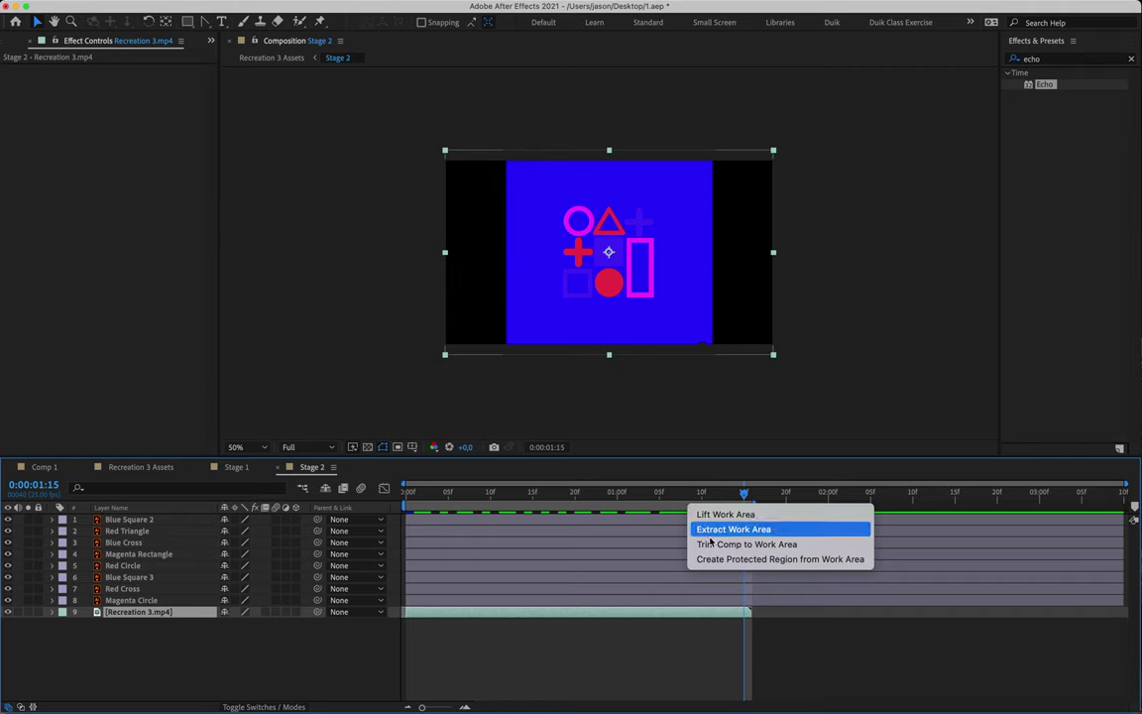
click(706, 540)
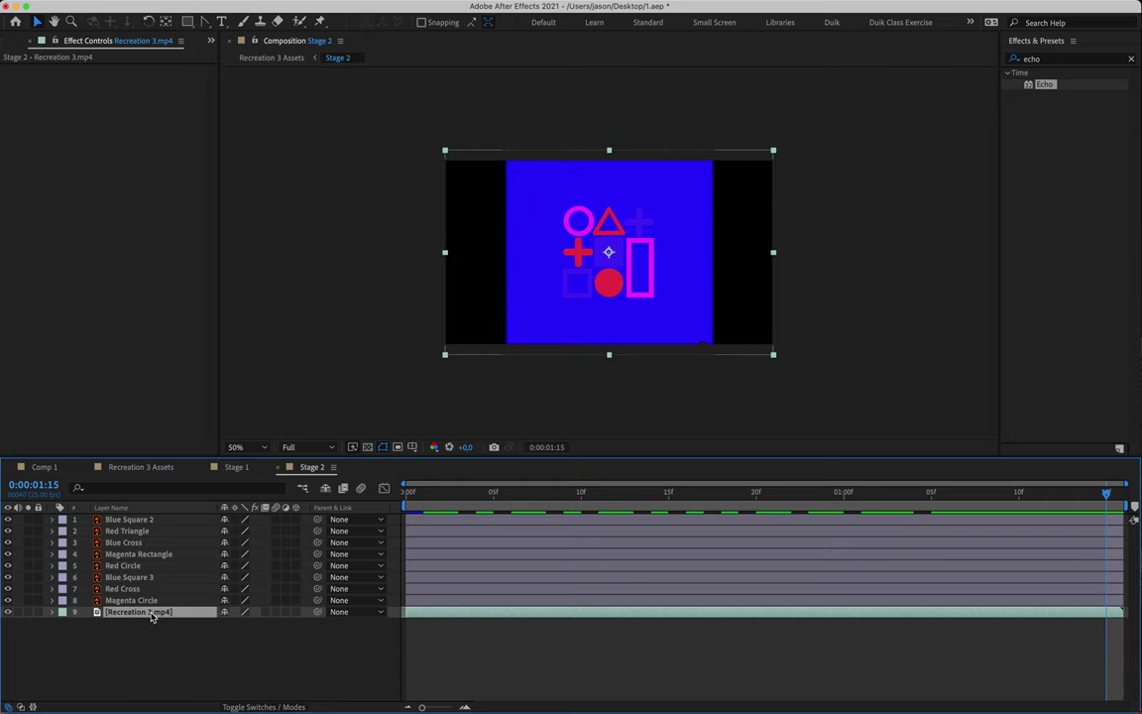
Step: Bring the reference to the front to find its shape grid at 0:00:01:06, return it beneath all shapes and lock it
drag(152, 615, 164, 520)
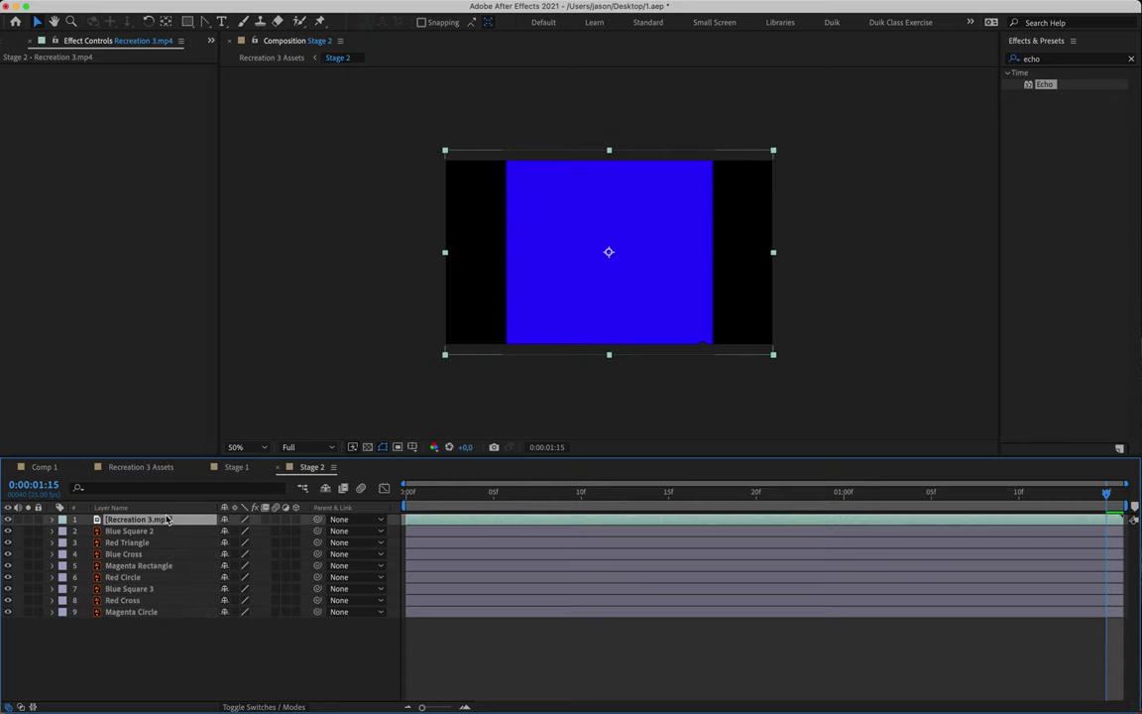
drag(976, 494, 949, 497)
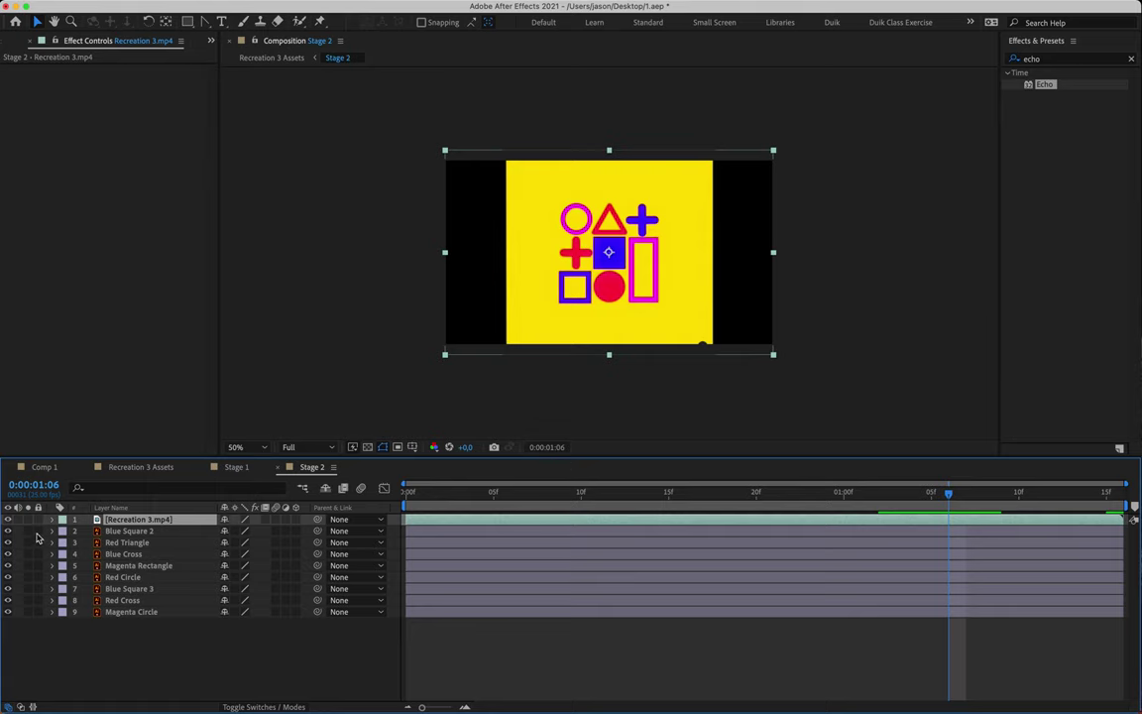
drag(124, 519, 133, 621)
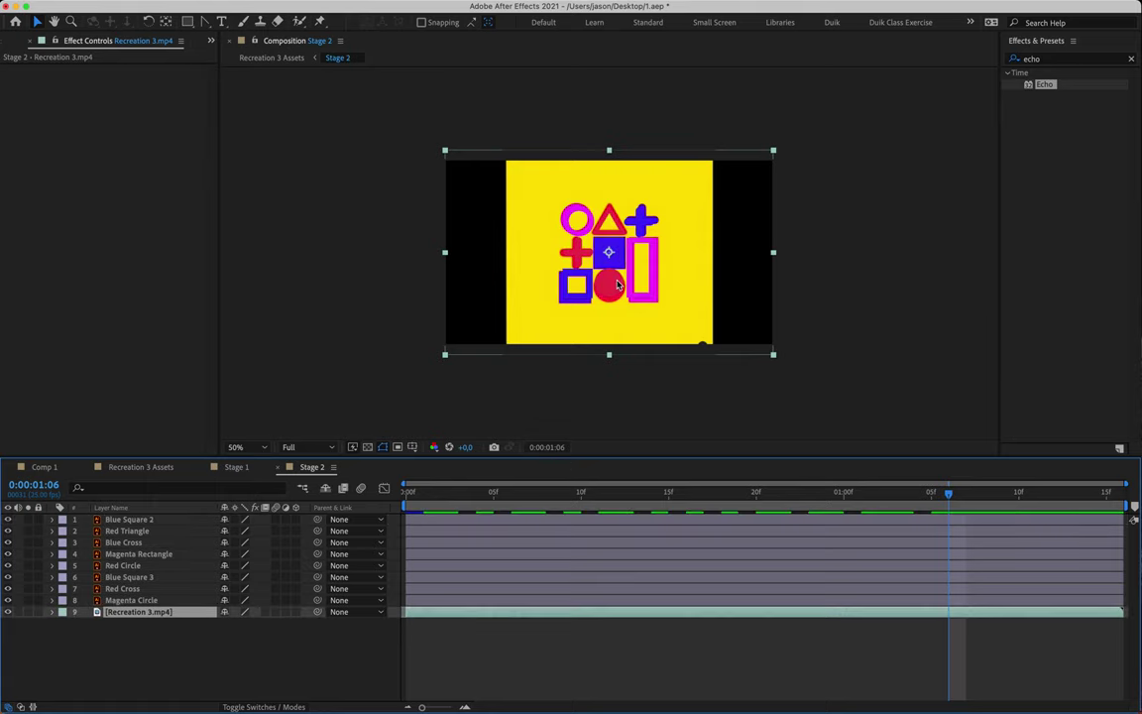
key(period)
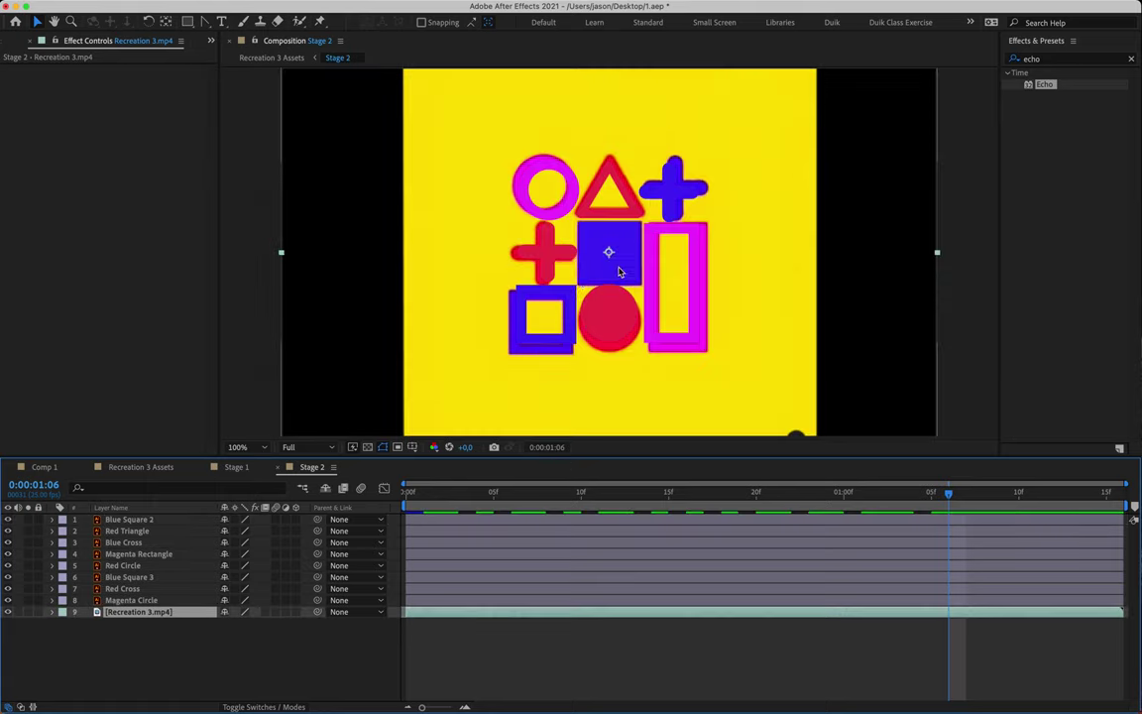
click(37, 612)
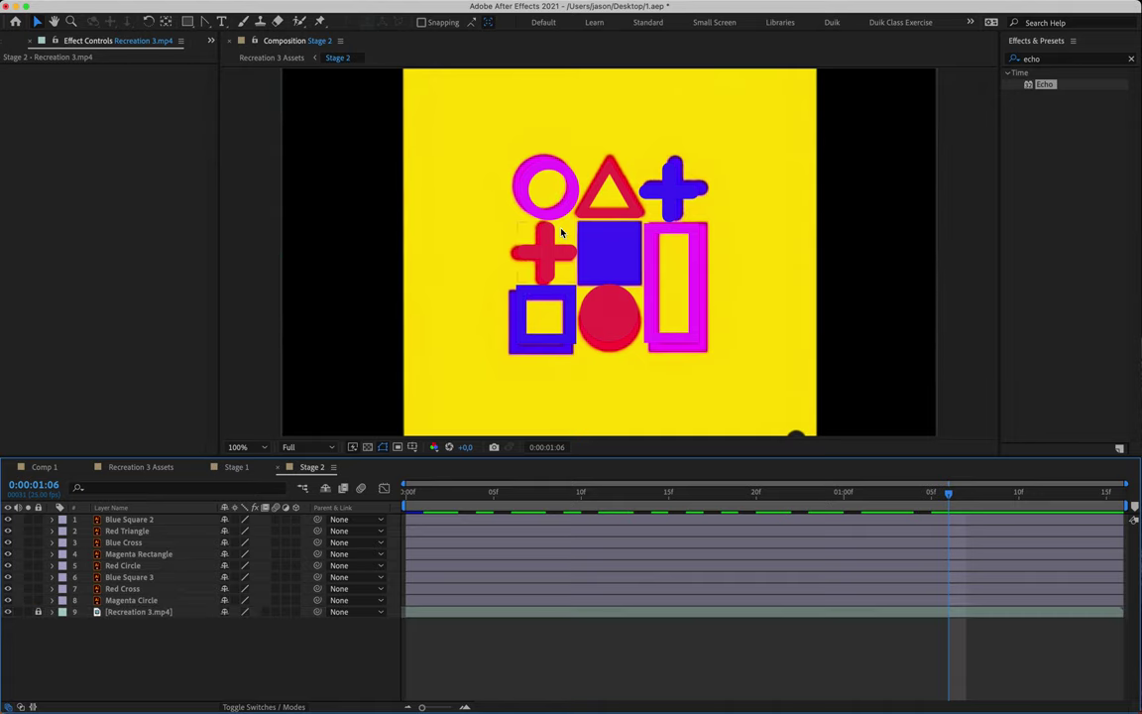
Step: Nudge the Magenta Circle up and to the left until it covers the matching circle in the reference
key(period)
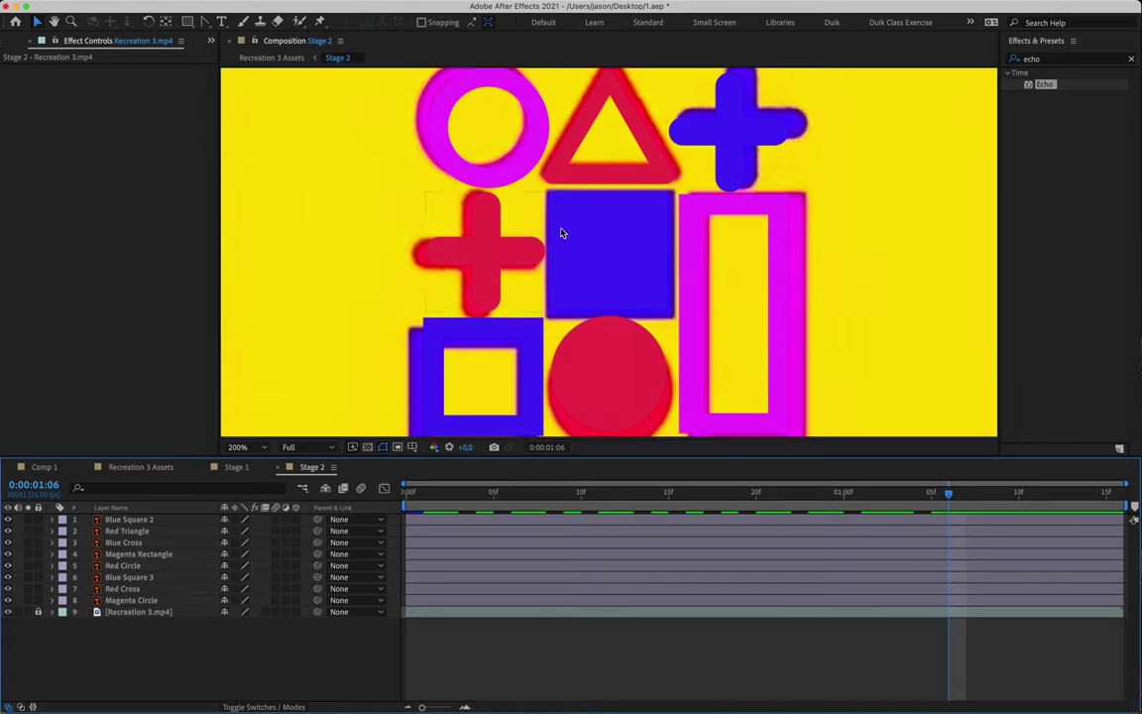
click(525, 171)
scroll(525, 155, up, 3)
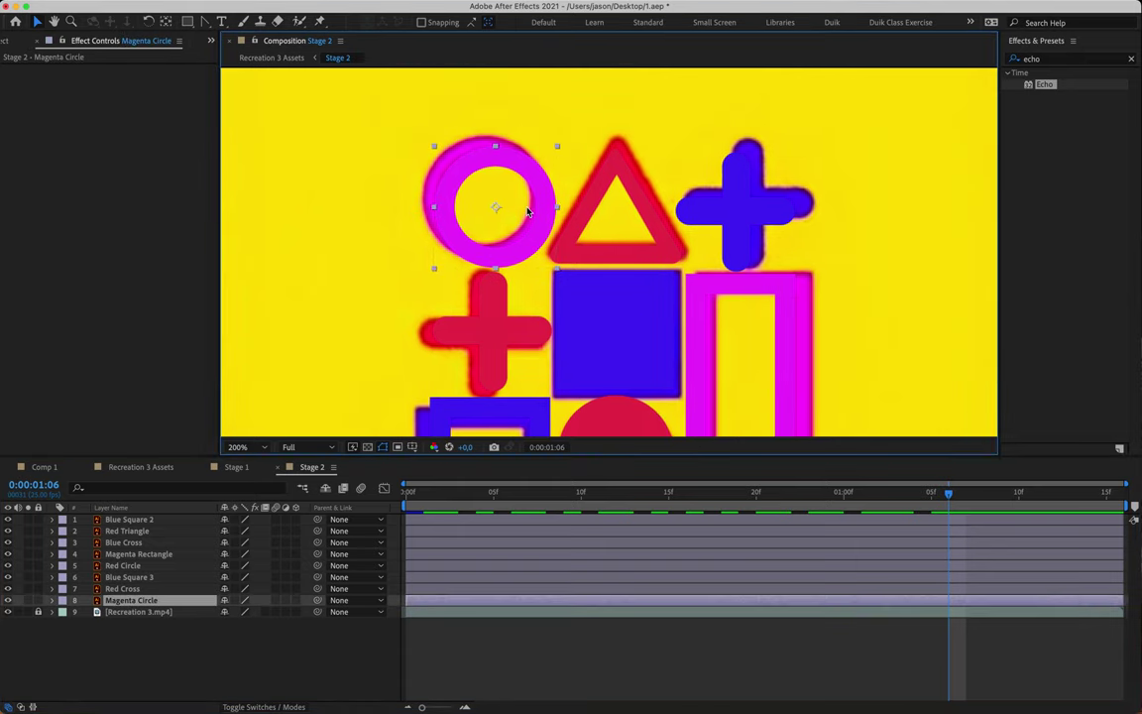
key(Left)
key(Left)
key(Left)
key(Left)
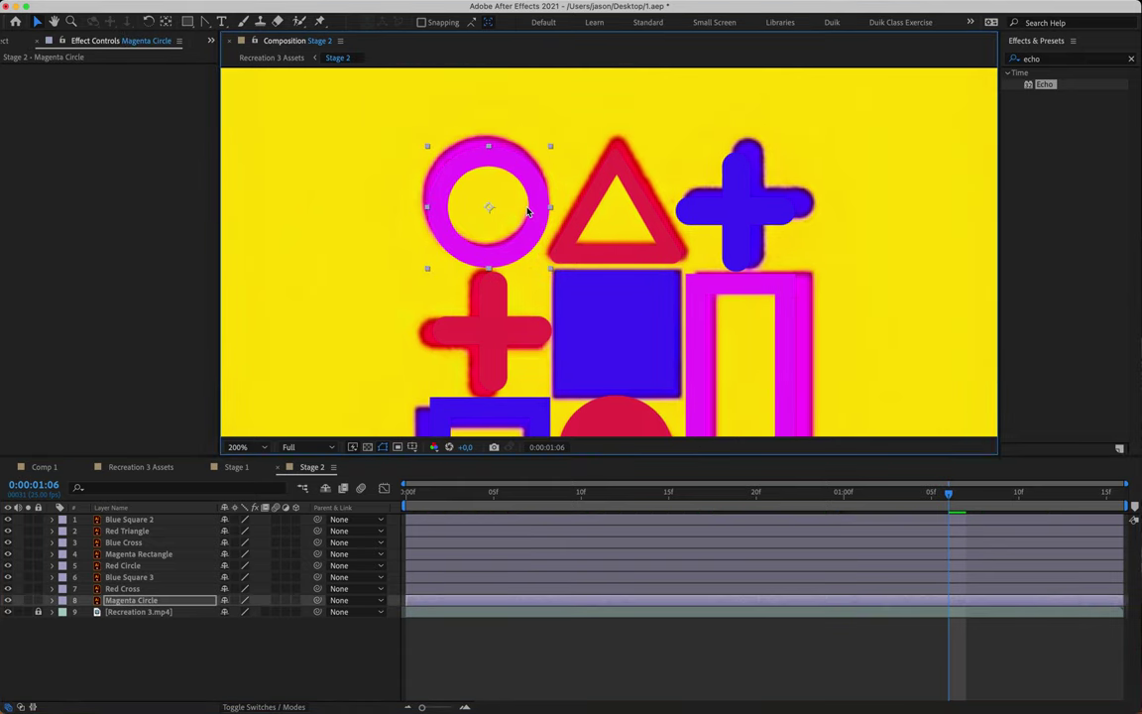
key(Up)
key(Up)
key(Up)
key(Left)
key(Left)
key(Up)
key(Right)
key(Left)
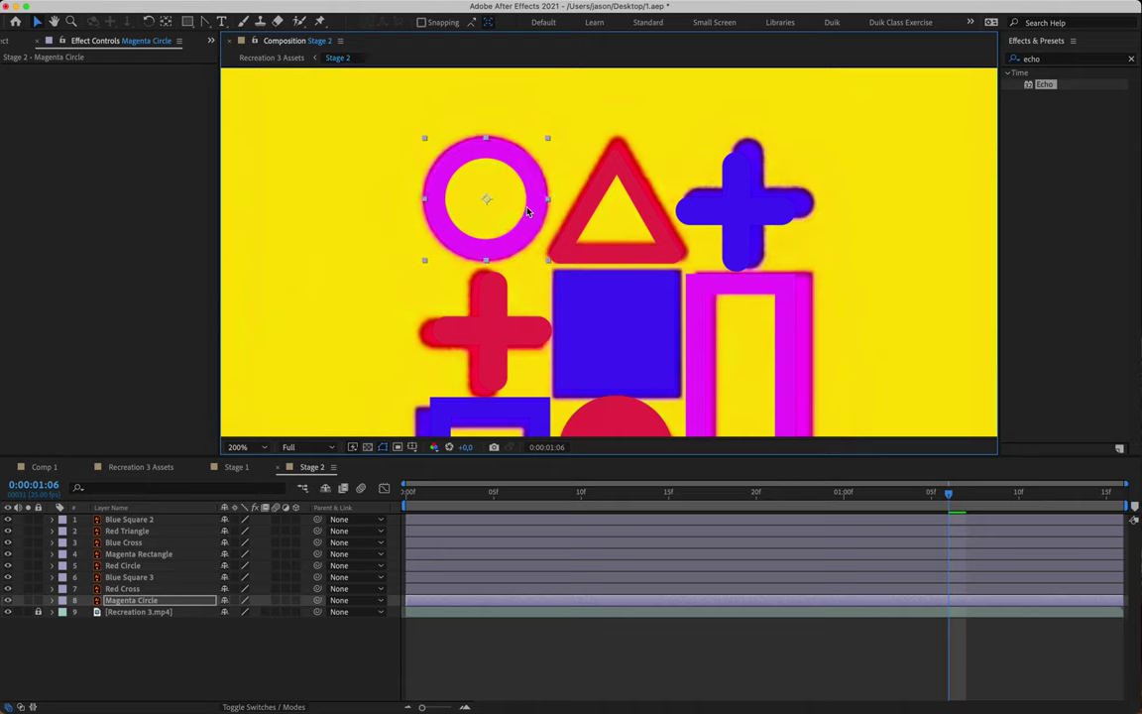
Step: Move the Red Triangle, Blue Cross, Magenta Rectangle, Red Circle, Blue Square 3 and Red Cross onto their matching shapes in the reference
click(595, 211)
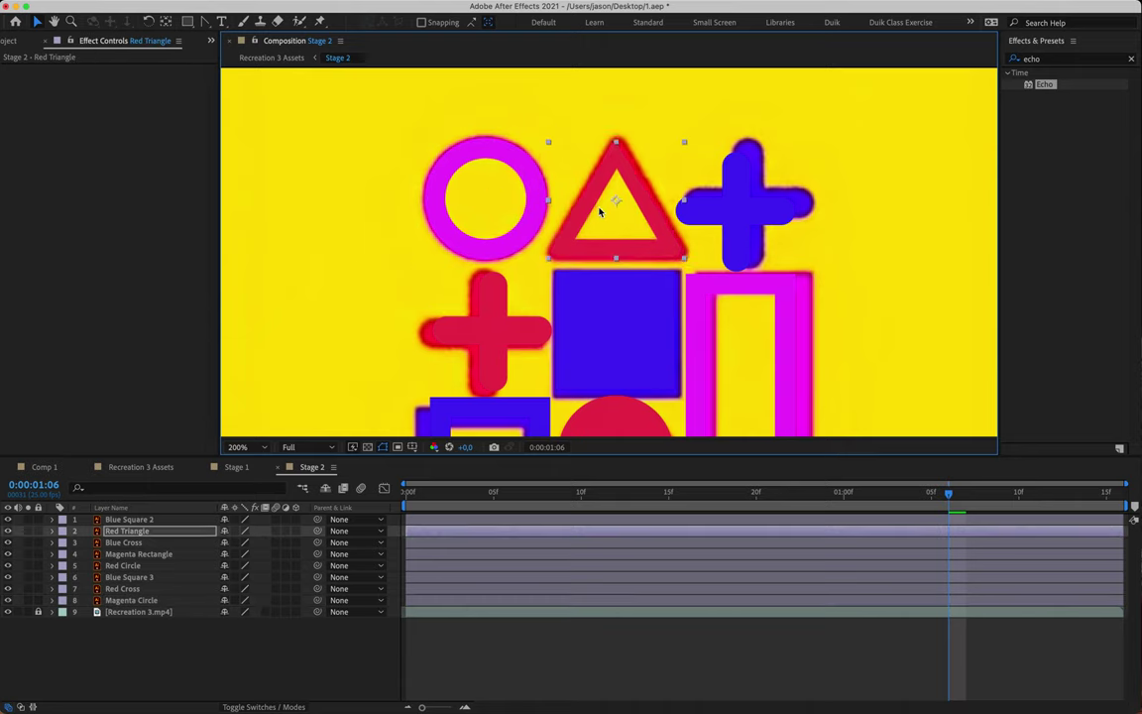
click(768, 186)
scroll(694, 218, down, 4)
click(683, 229)
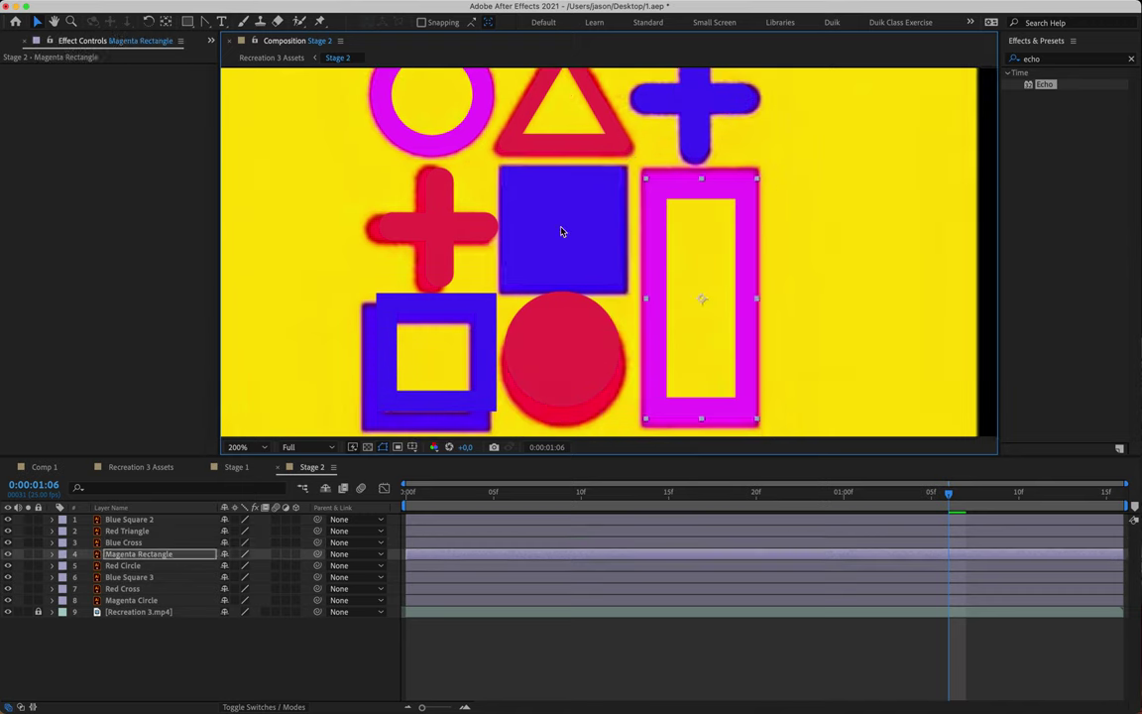
click(562, 273)
shift+click(556, 325)
shift+click(438, 224)
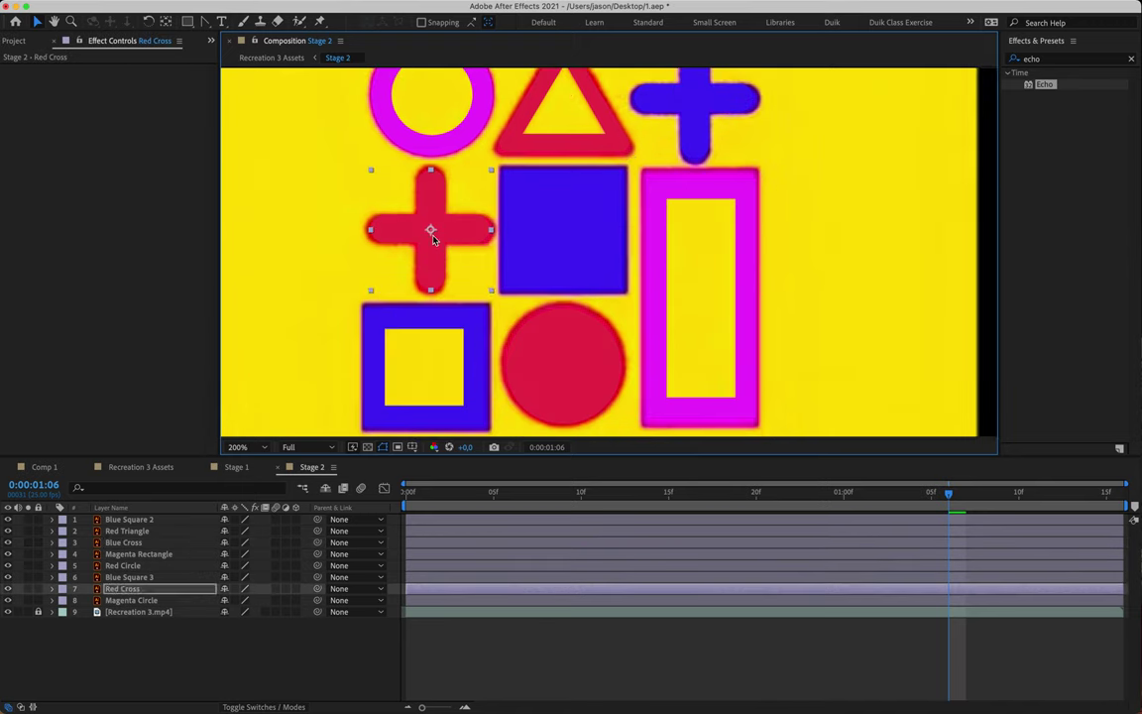
Step: Scale all shapes except the Magenta Circle together to 108% so they fill their reference outlines
key(s)
drag(248, 531, 306, 530)
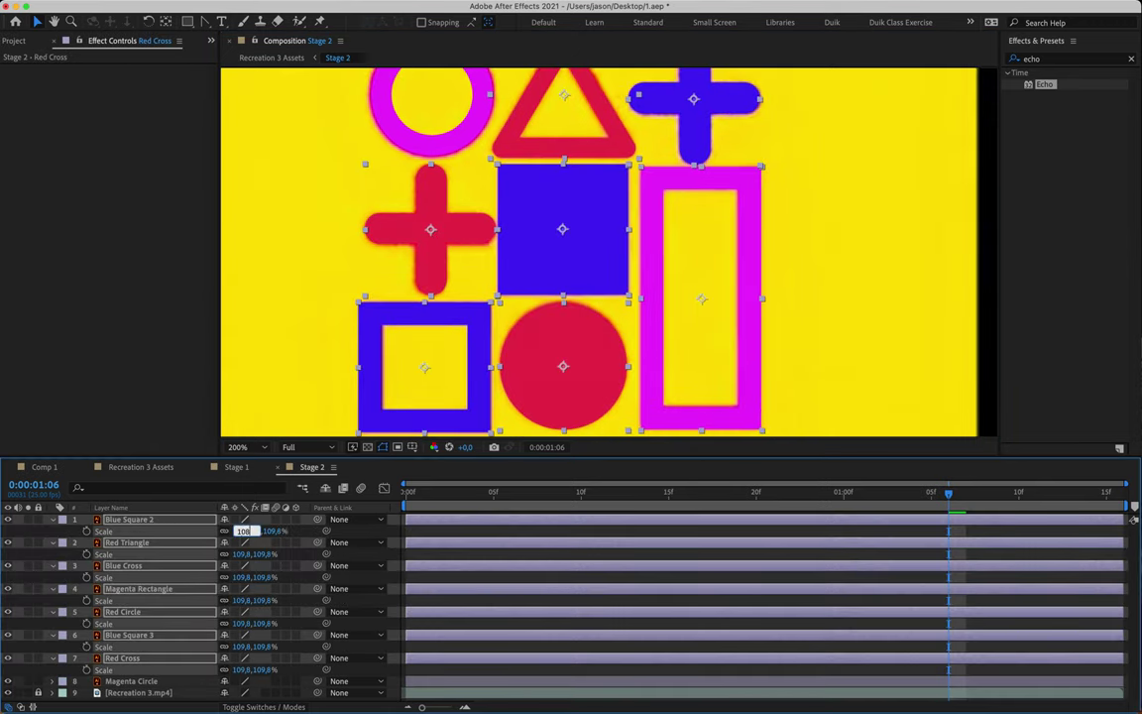
click(55, 519)
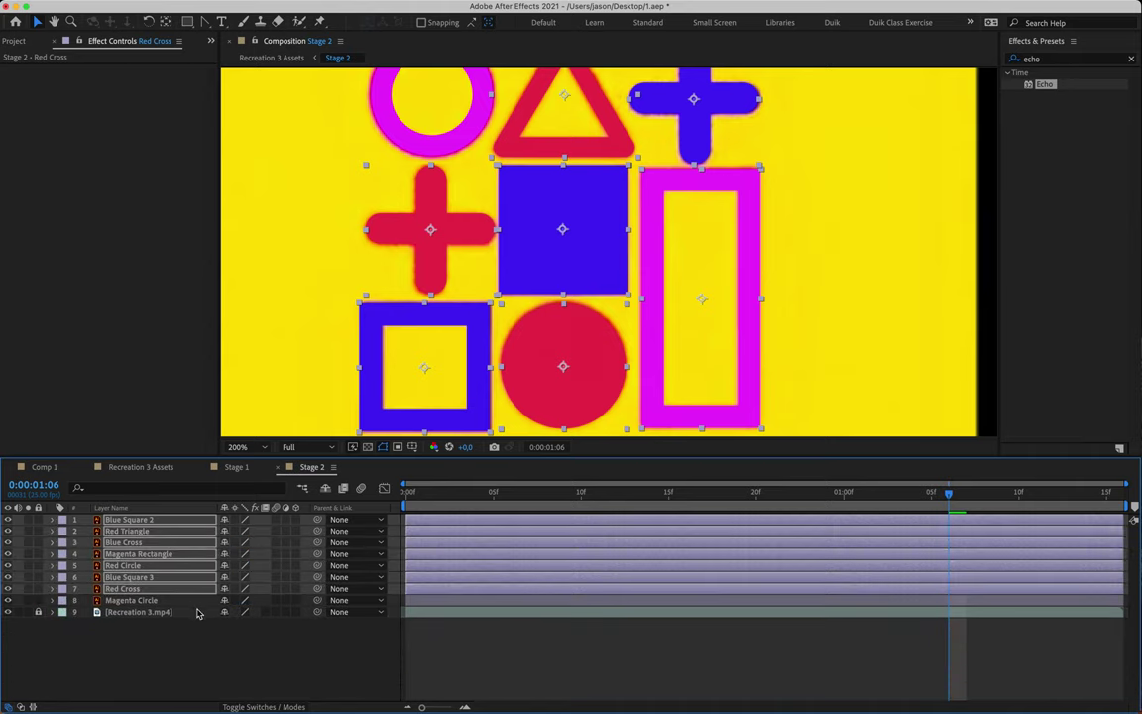
click(211, 643)
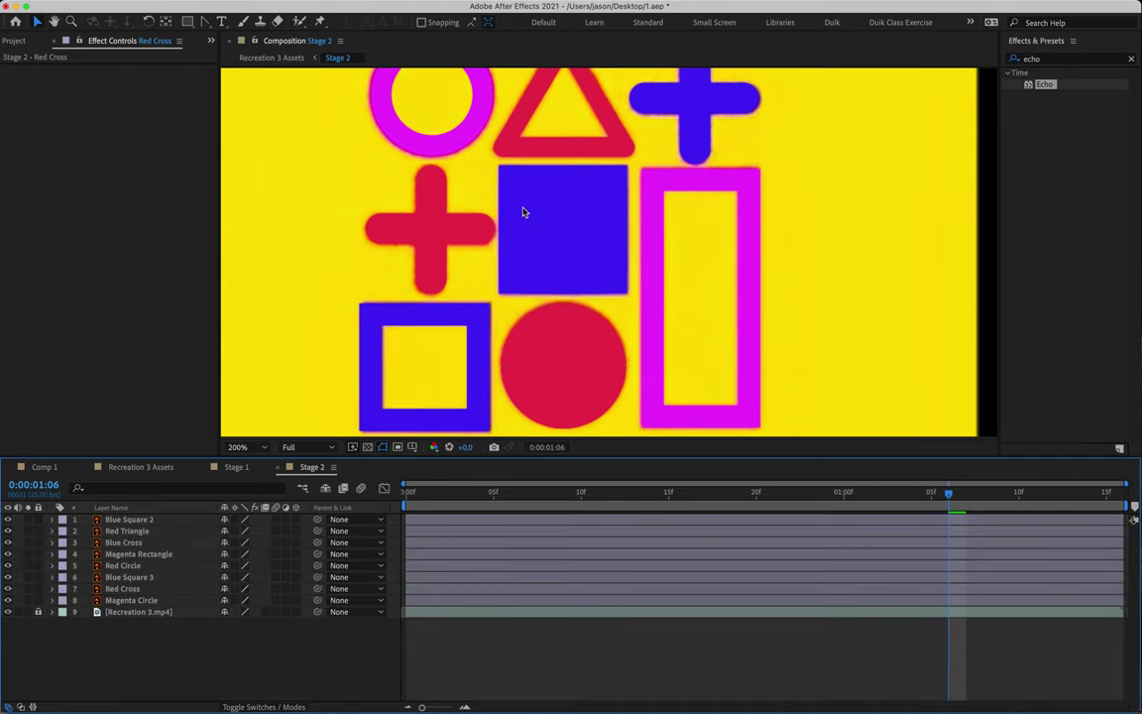
scroll(517, 298, down, 2)
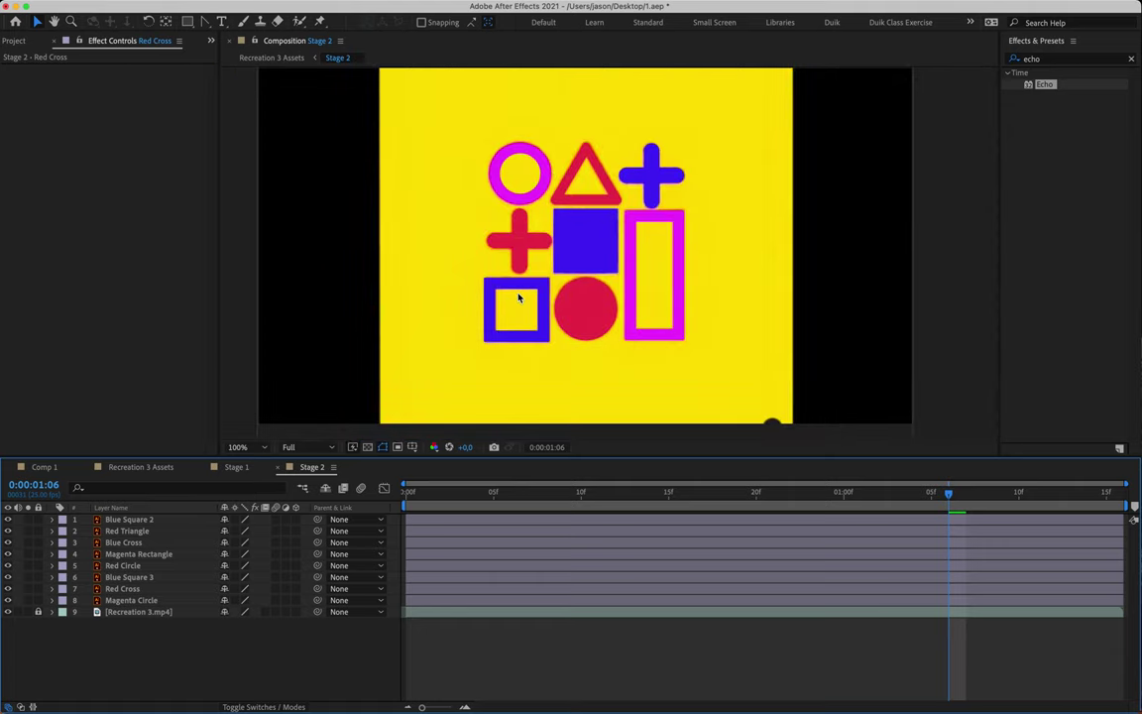
Step: Unlock Recreation 3.mp4, move it above all shapes and review the shapes' entrance from the start to 0:00:00:15
click(38, 612)
drag(120, 613, 156, 518)
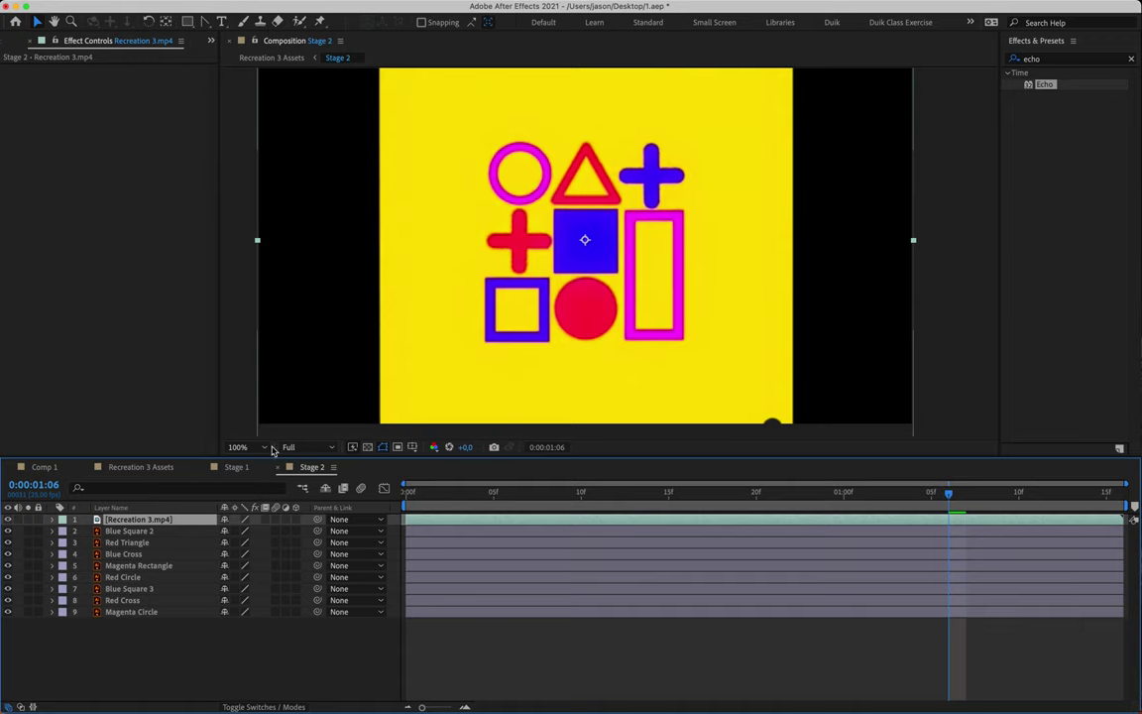
click(416, 498)
key(space)
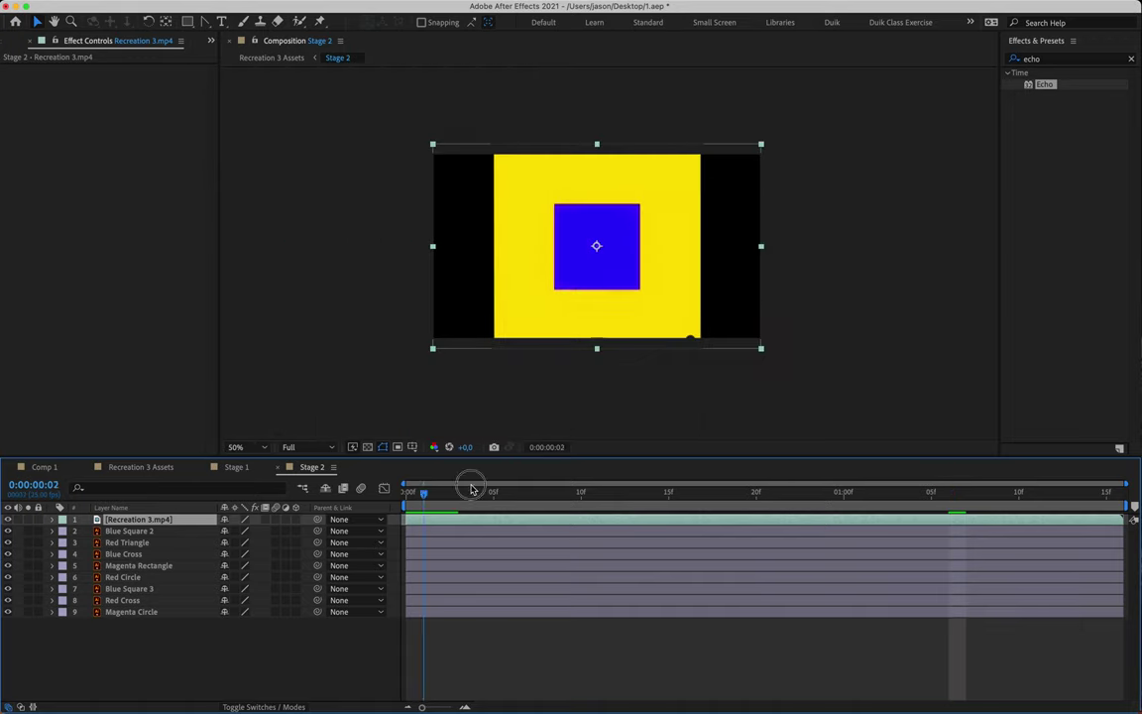
drag(506, 473, 668, 499)
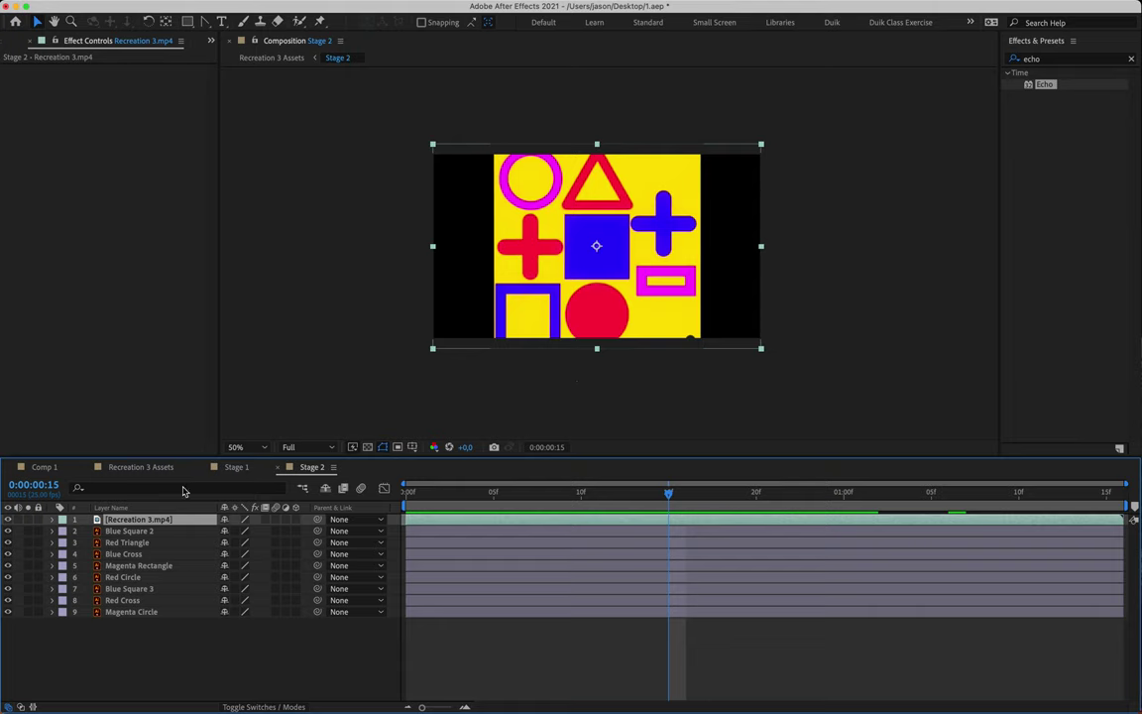
Step: Hide the reference and every shape except Blue Square 2 and Red Triangle, and lock Blue Square 2
drag(8, 519, 8, 611)
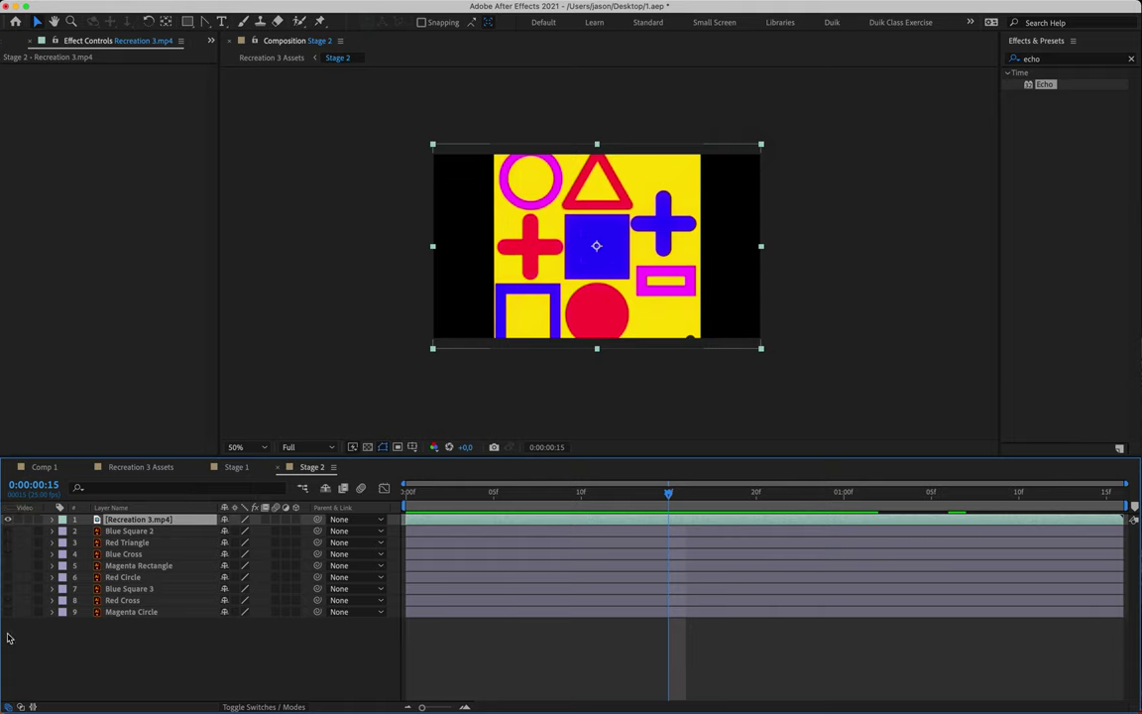
click(8, 530)
click(8, 543)
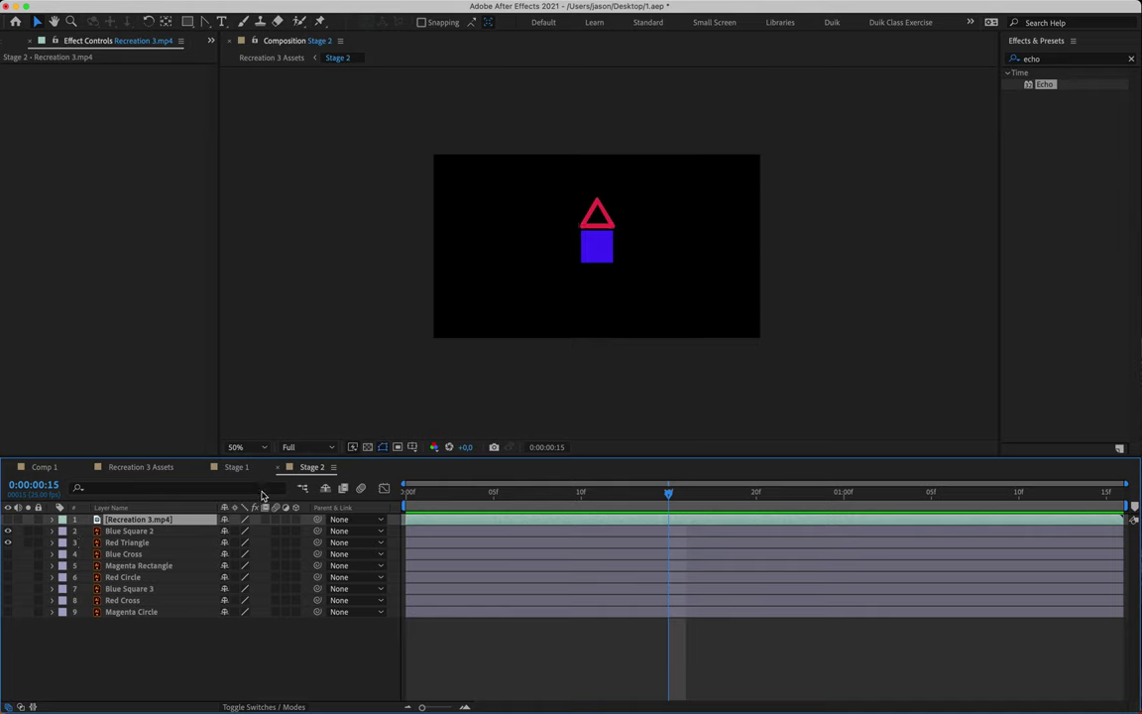
key(period)
key(period)
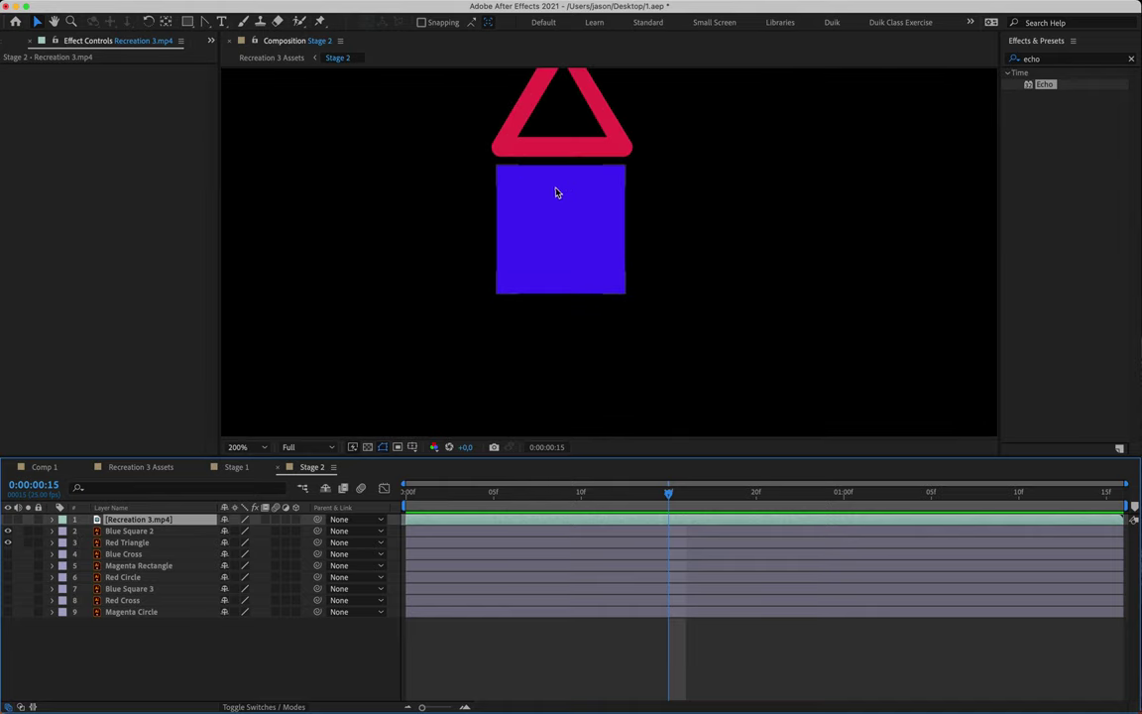
drag(543, 173, 606, 273)
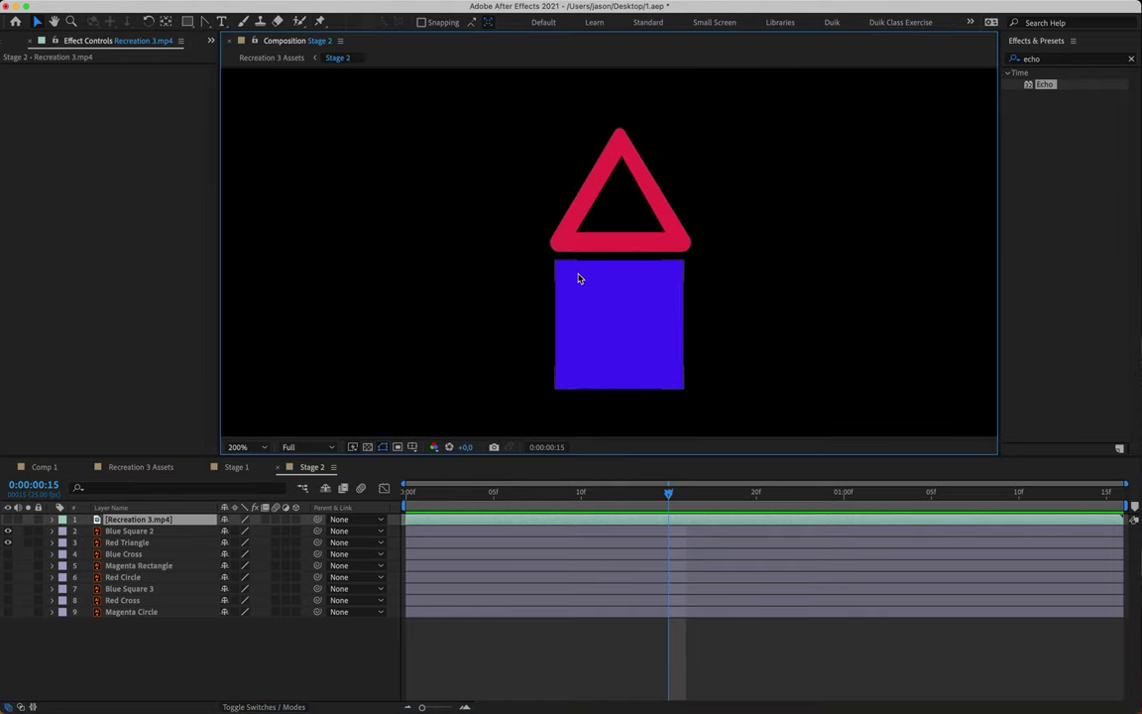
key(comma)
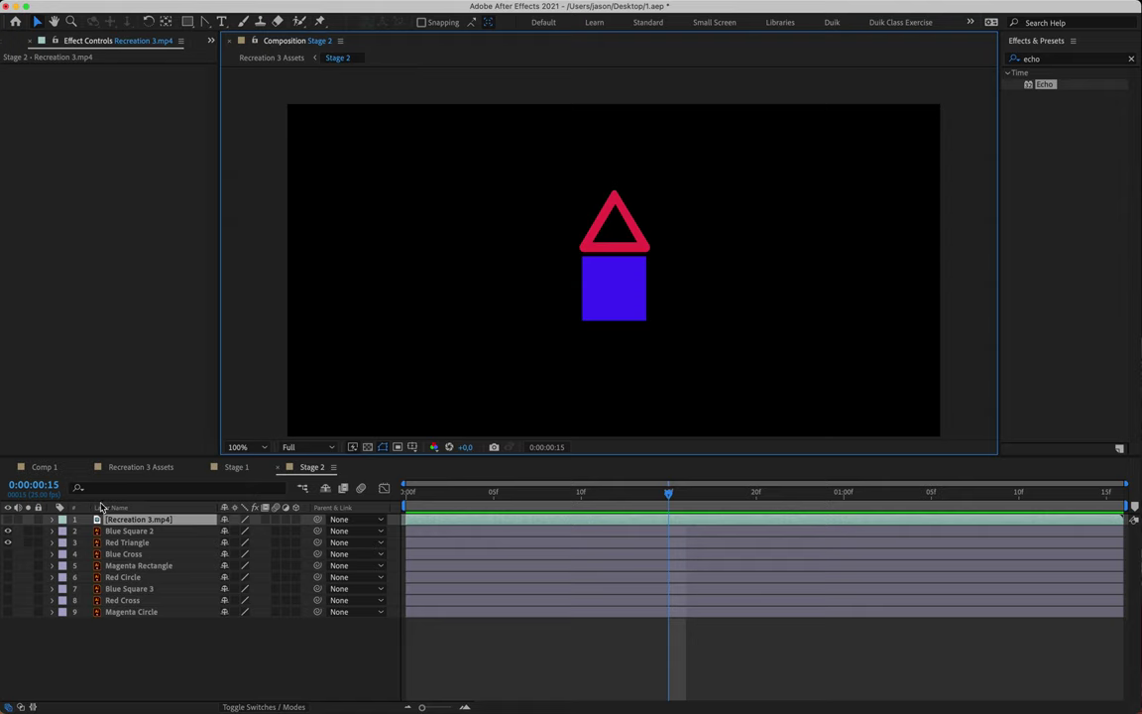
click(37, 531)
click(129, 535)
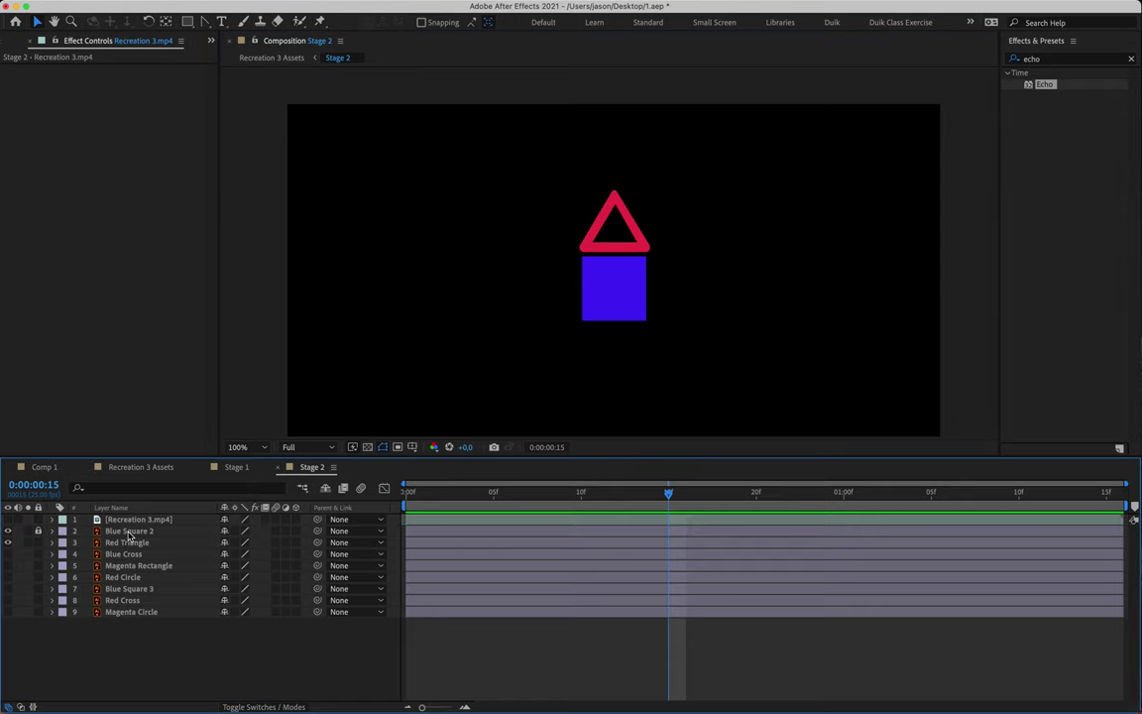
Step: Show the reference temporarily to study the triangle's motion around 0:00:00:15, and hide it again
click(132, 523)
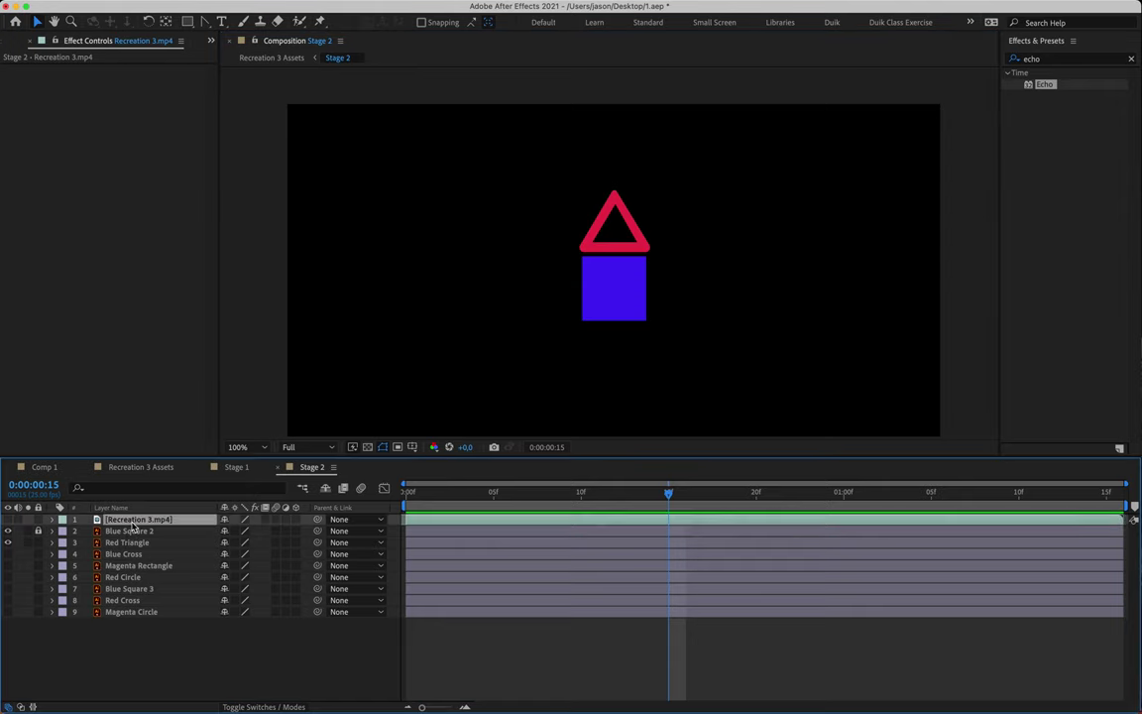
click(8, 520)
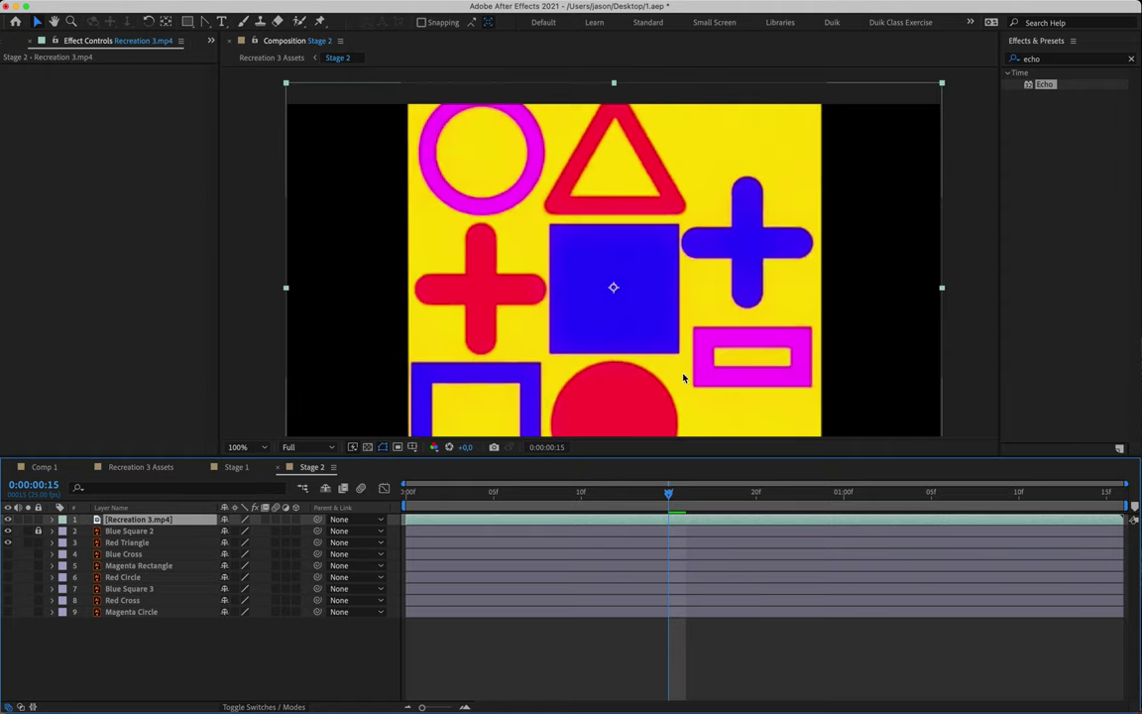
mouse_move(670, 497)
mouse_down()
mouse_move(566, 493)
mouse_move(690, 504)
mouse_move(648, 501)
mouse_move(668, 501)
mouse_up()
click(9, 519)
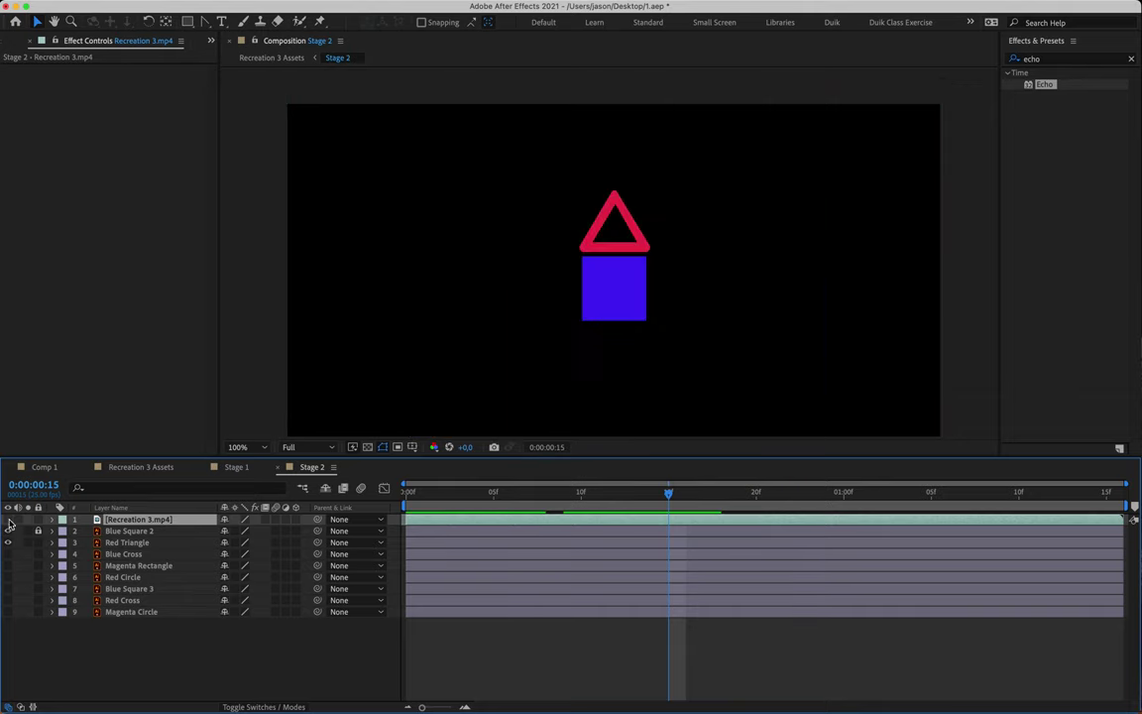
Step: Add eased Position and Rotation keyframes to the Red Triangle at 0:00:00:15
click(138, 544)
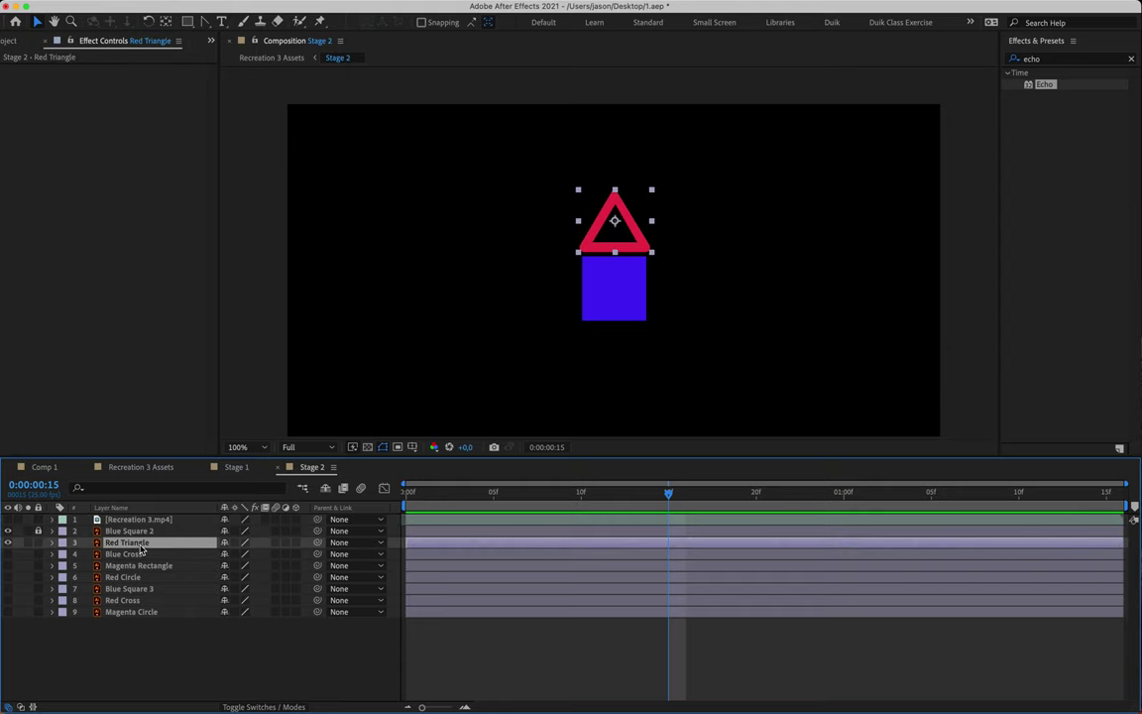
key(p)
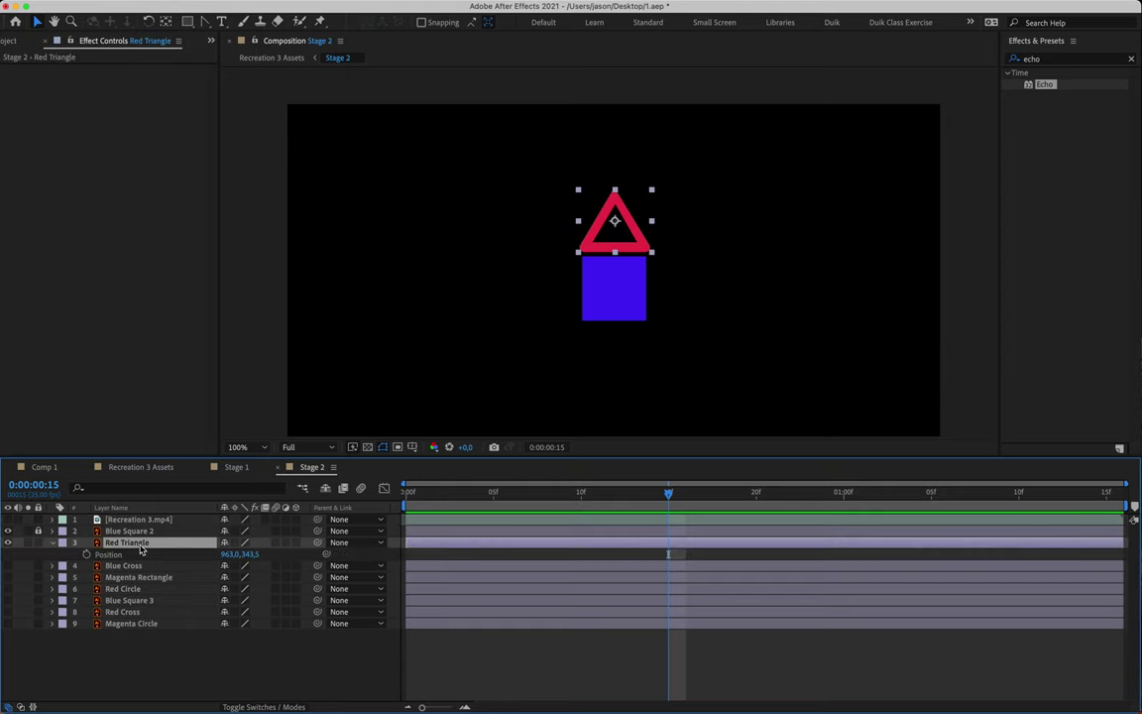
key(shift+r)
click(87, 565)
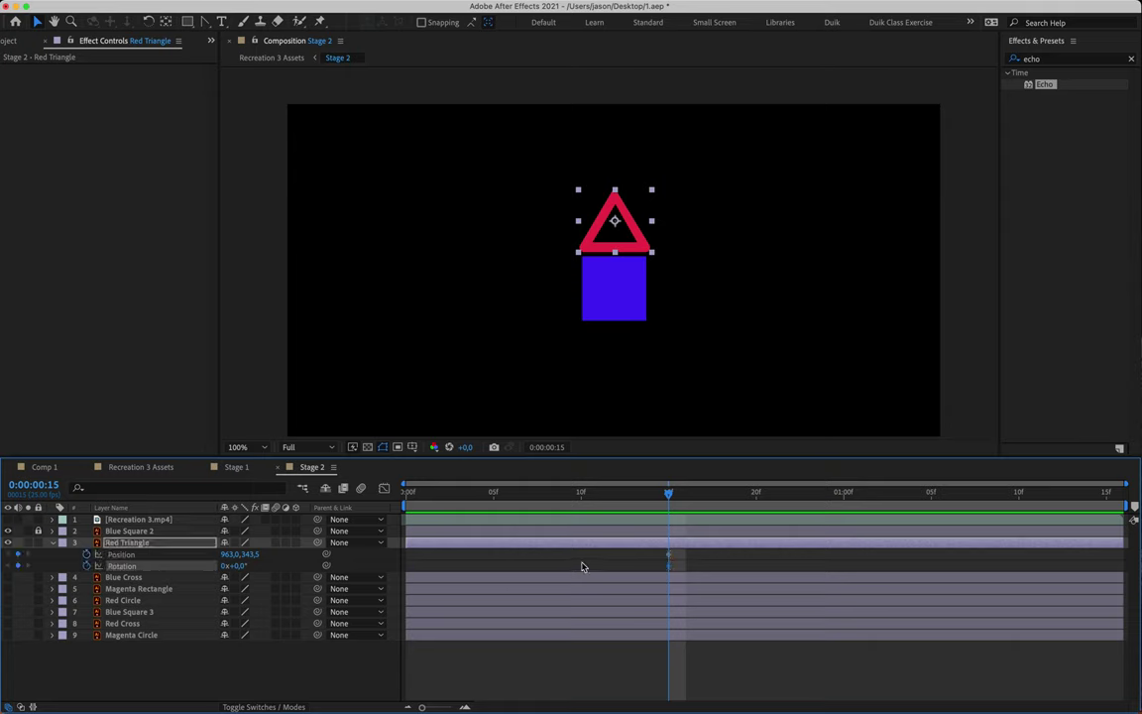
drag(604, 563, 689, 582)
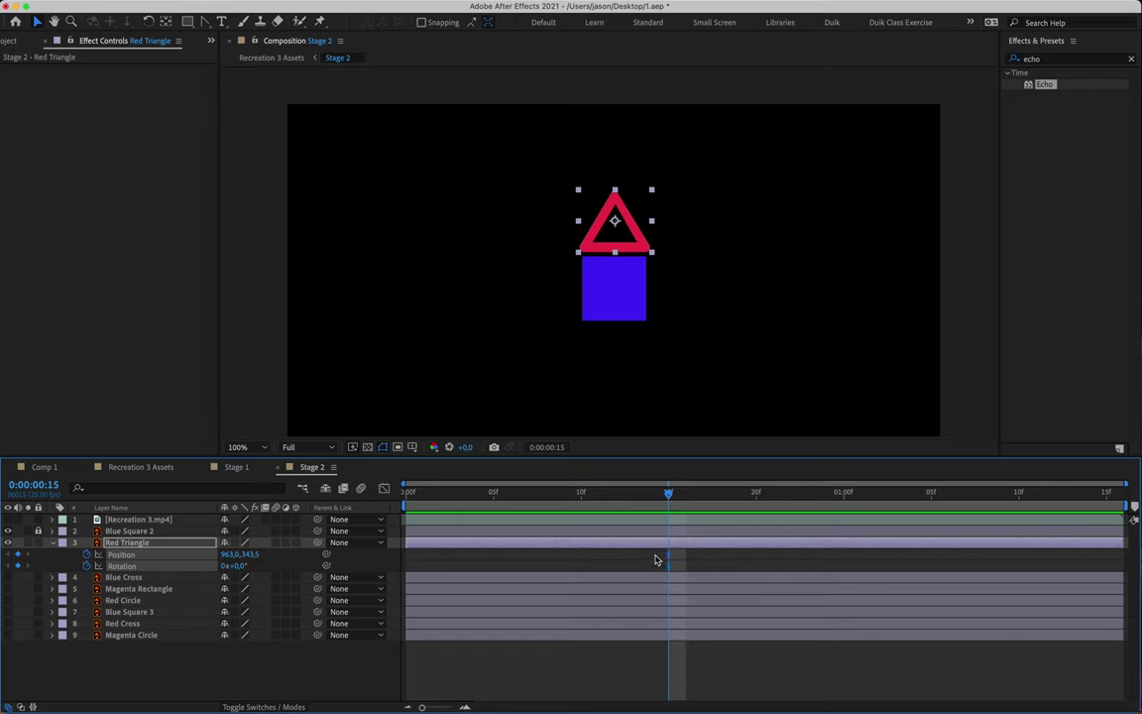
click(658, 554)
Step: At 0:00:00:00, move the Red Triangle straight up to about 963, 105.5 and set its rotation to 180°
drag(669, 498, 377, 493)
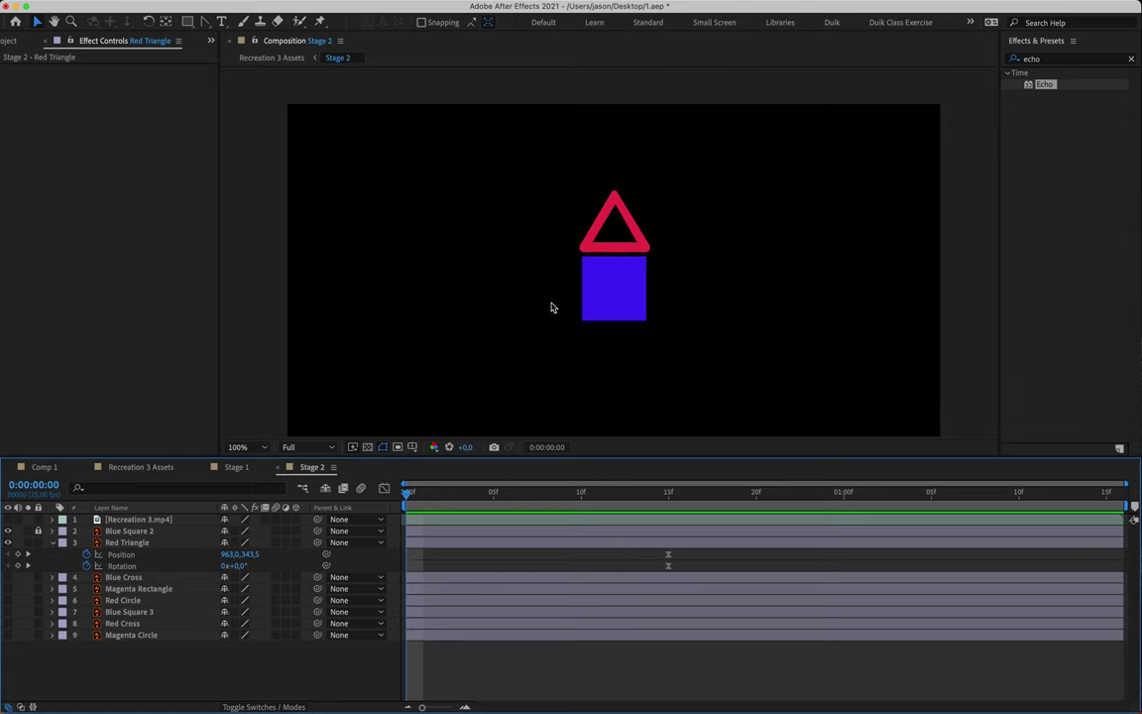
click(588, 244)
drag(587, 245, 595, 155)
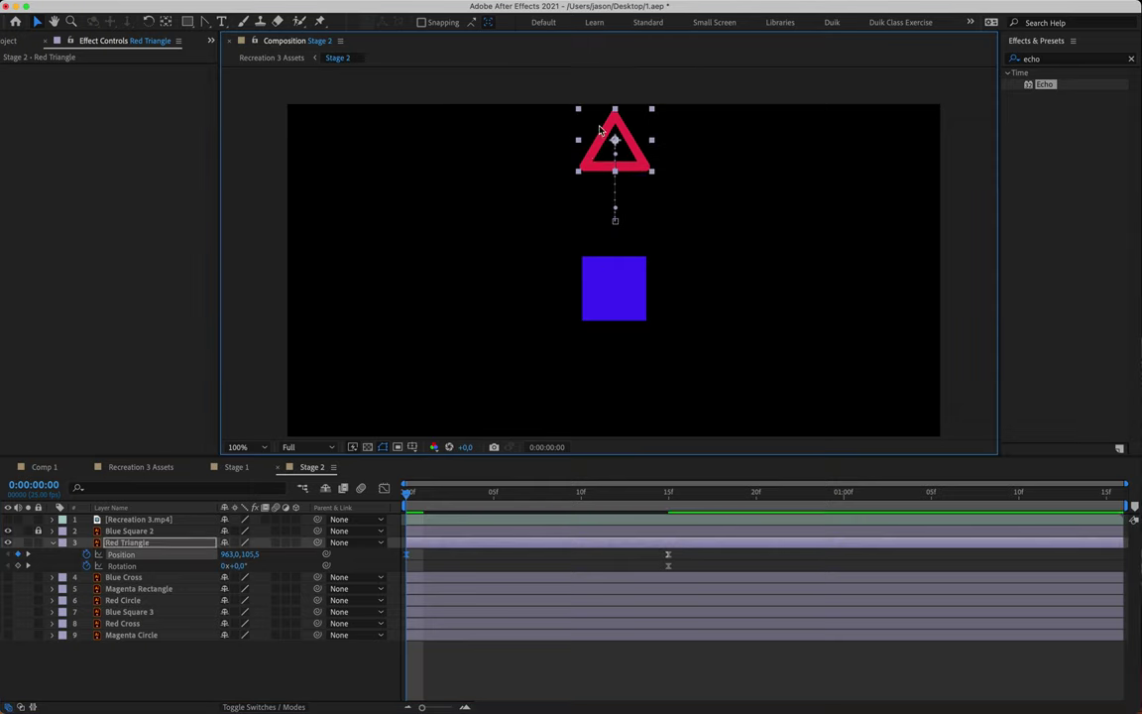
click(240, 567)
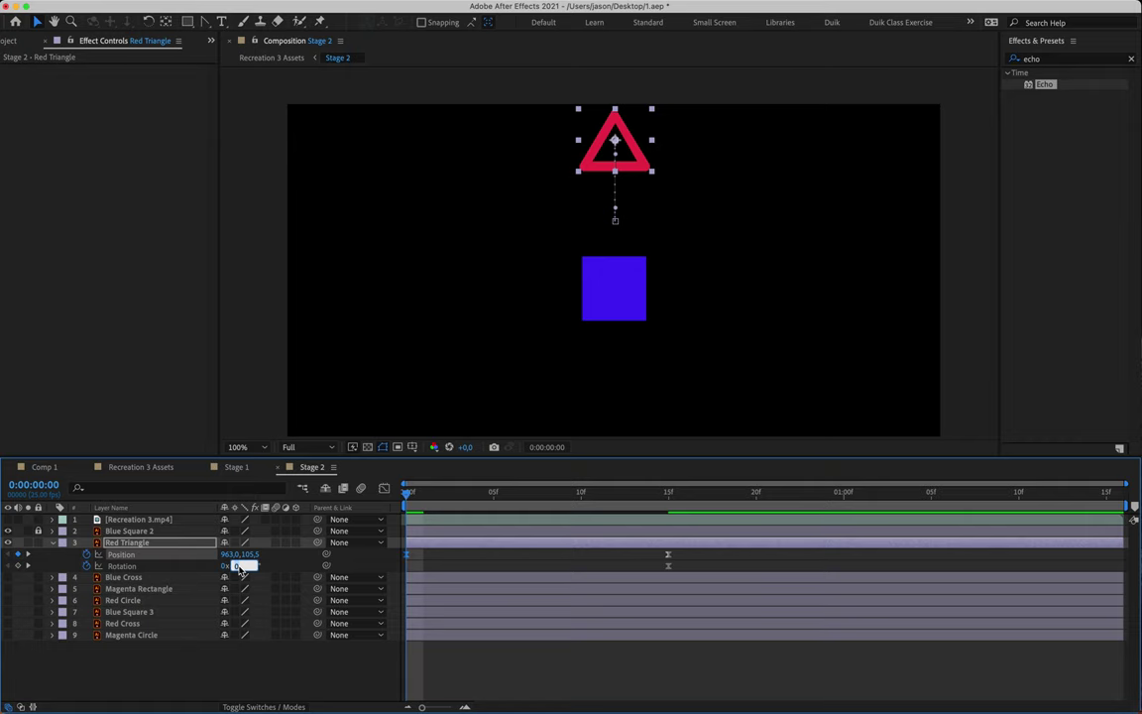
text(180)
key(Return)
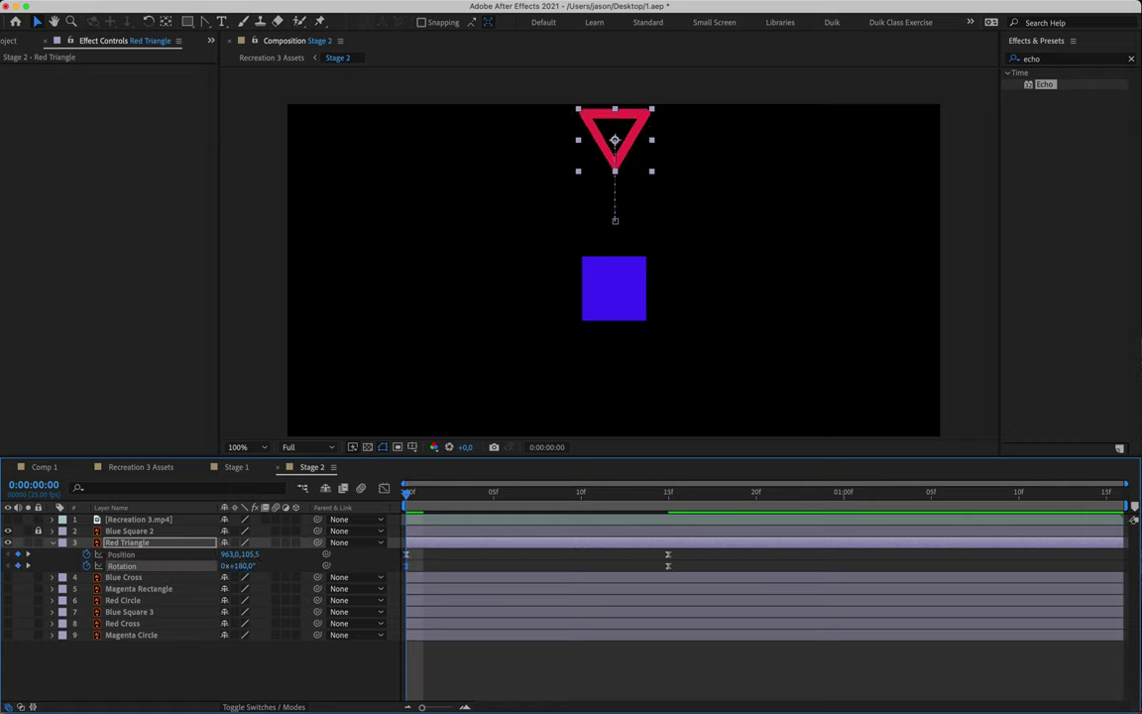
drag(407, 493, 667, 540)
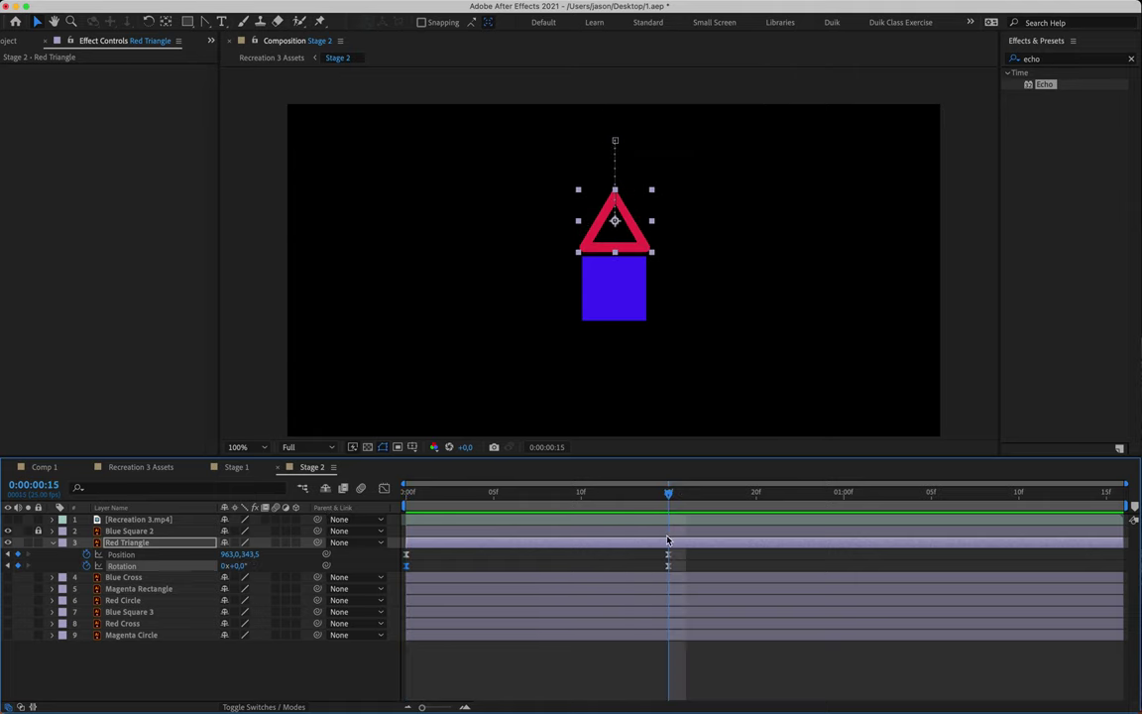
Step: Check the reference motion after 0:00:00:15, and lock and collapse the Red Triangle layer
click(8, 519)
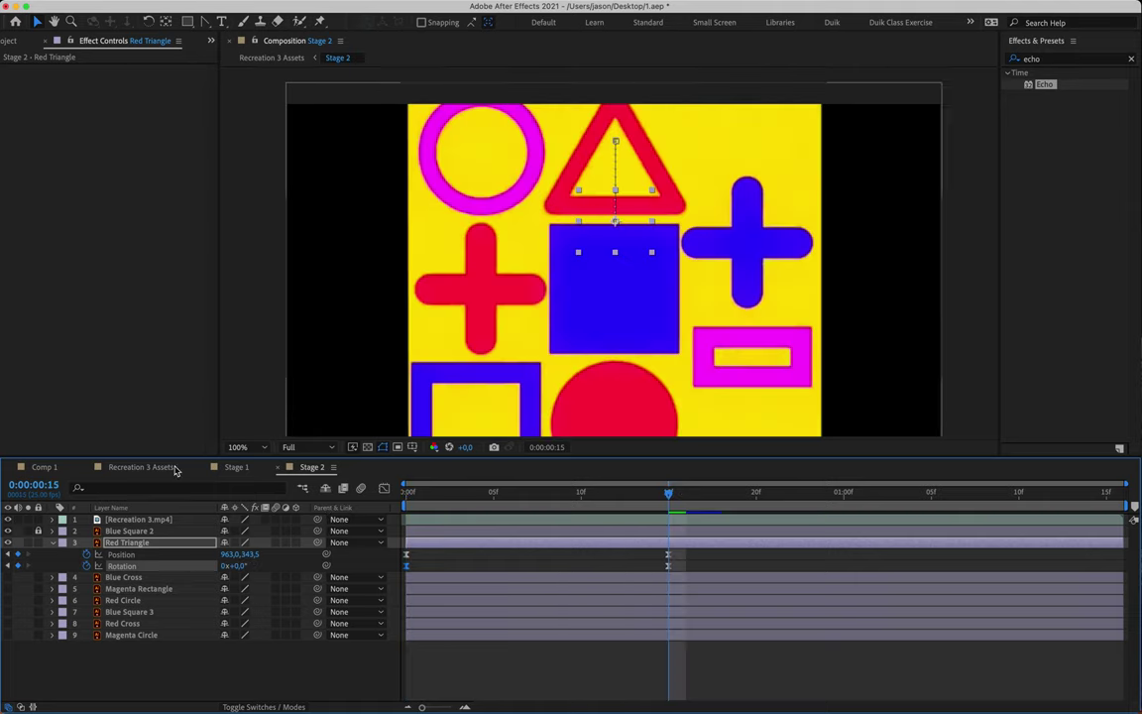
drag(670, 494, 662, 537)
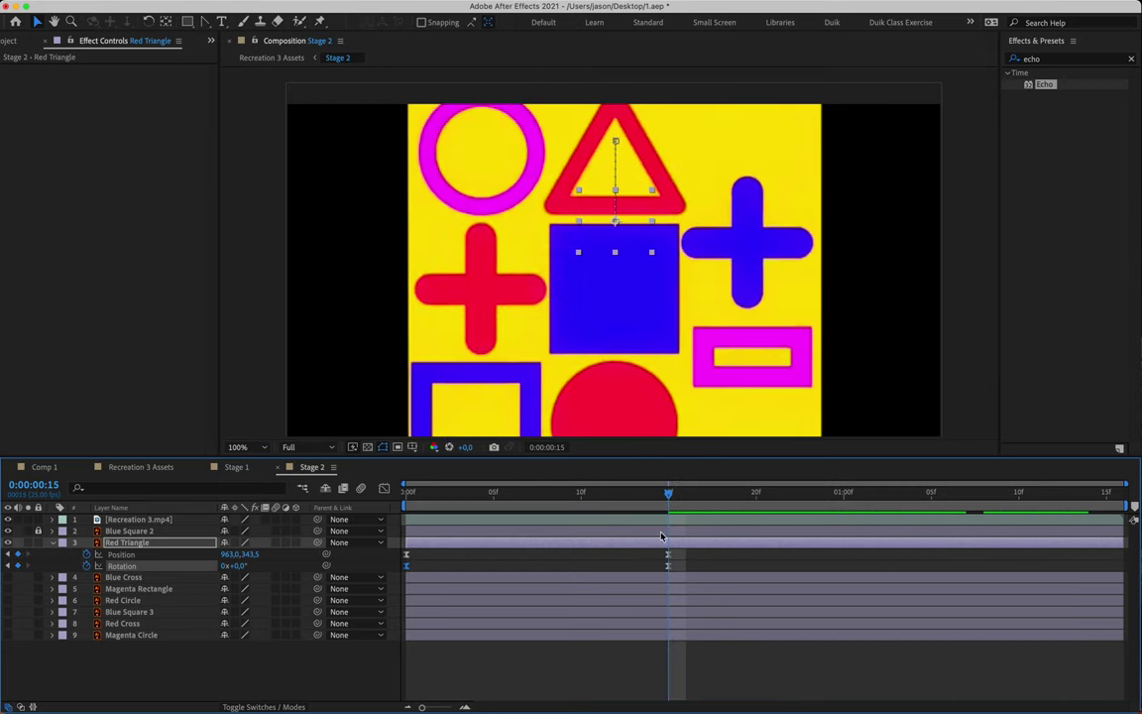
click(39, 542)
click(53, 543)
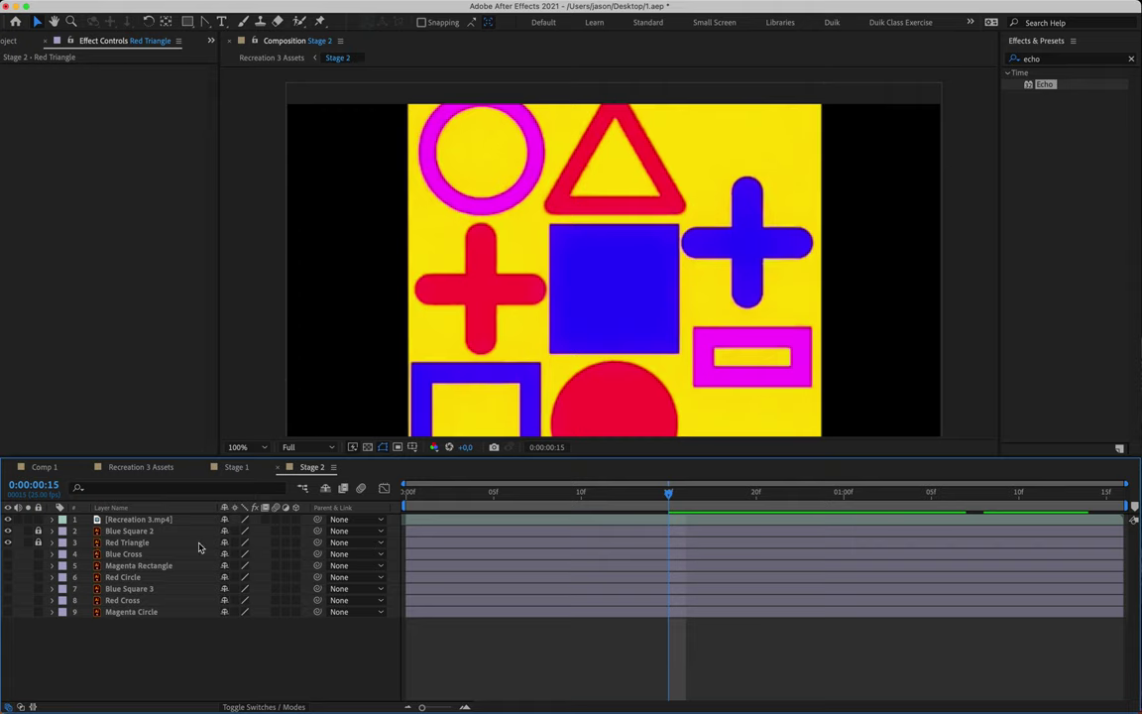
Step: Show the Magenta Circle, check its timing against the reference and add a Position keyframe for it at 0:00:00:15
click(89, 612)
click(8, 611)
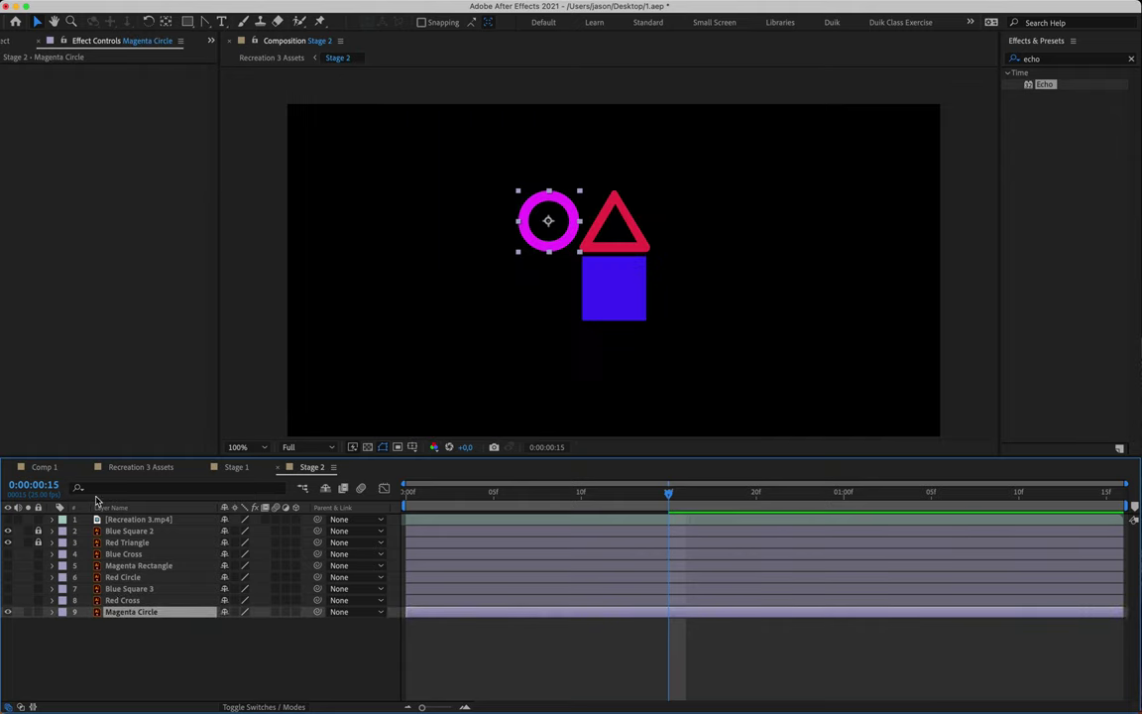
click(8, 519)
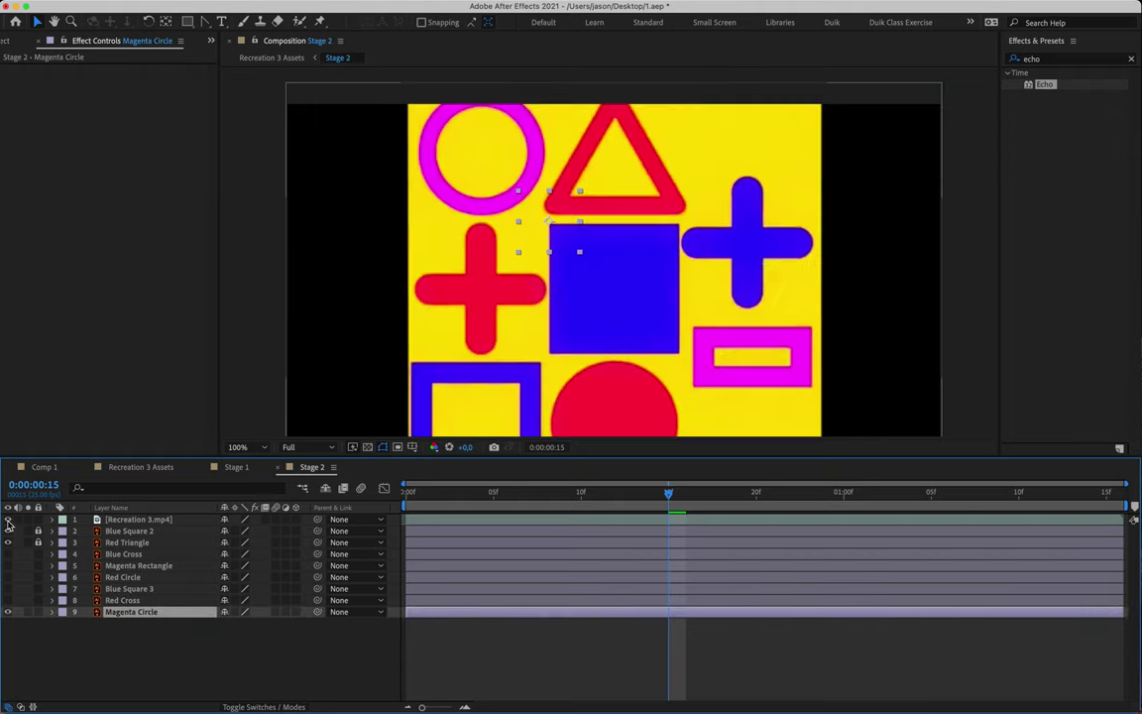
mouse_move(671, 496)
mouse_down()
mouse_move(651, 495)
mouse_move(678, 496)
mouse_move(652, 495)
mouse_move(669, 495)
mouse_up()
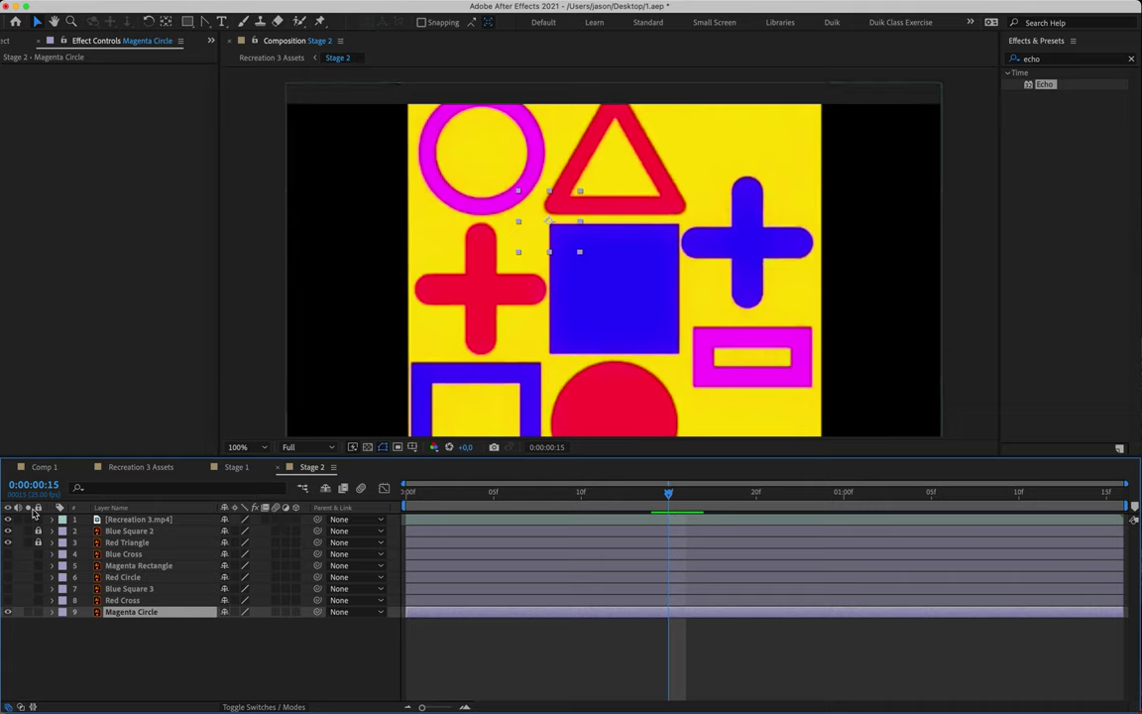
click(8, 518)
key(p)
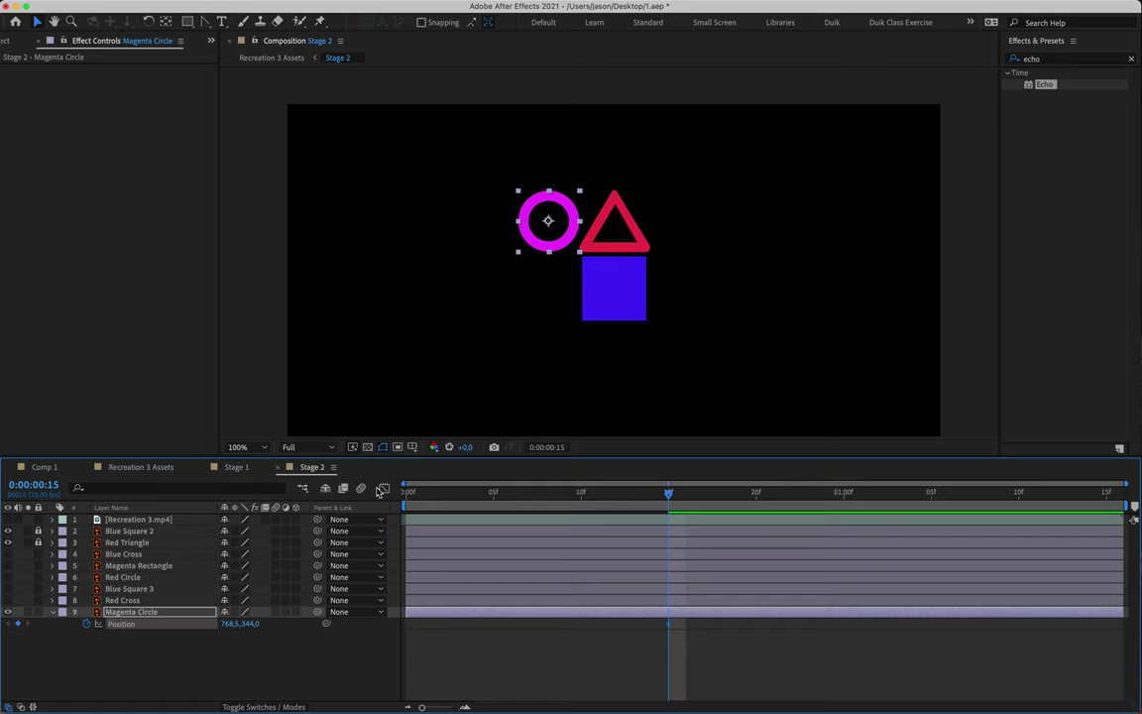
Step: At 0:00:00:00, move the Magenta Circle horizontally outward to about 118.5, 344, easing its Position keyframes, and scrub through the move
key(Home)
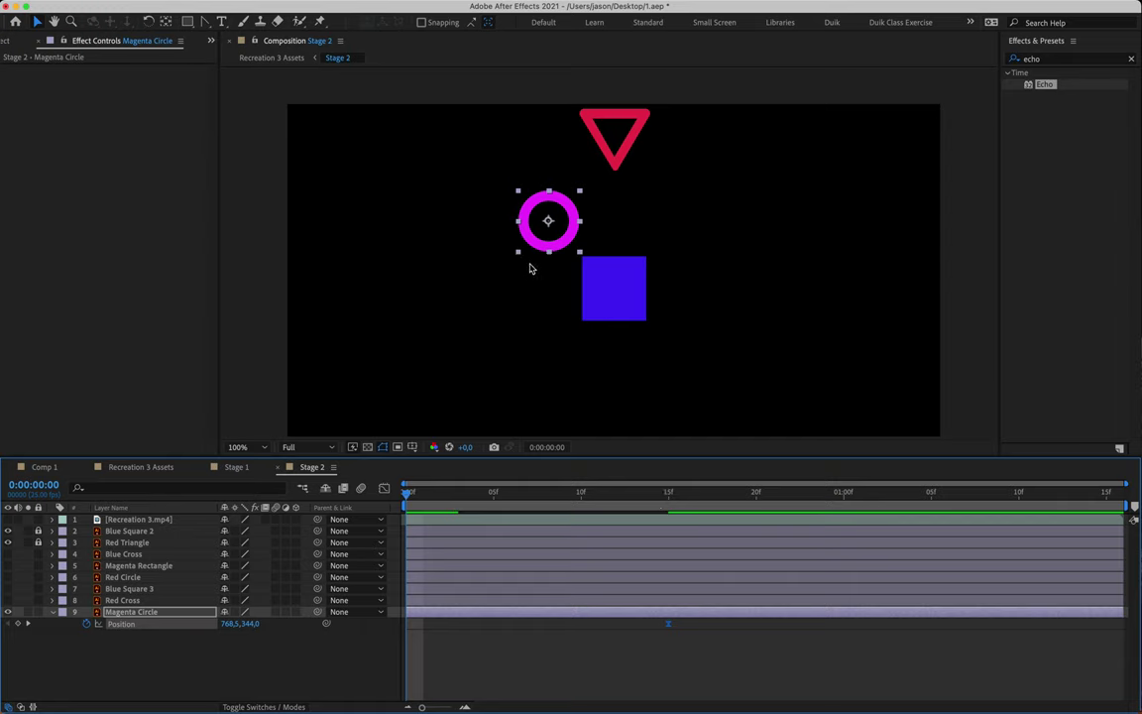
drag(544, 230, 322, 273)
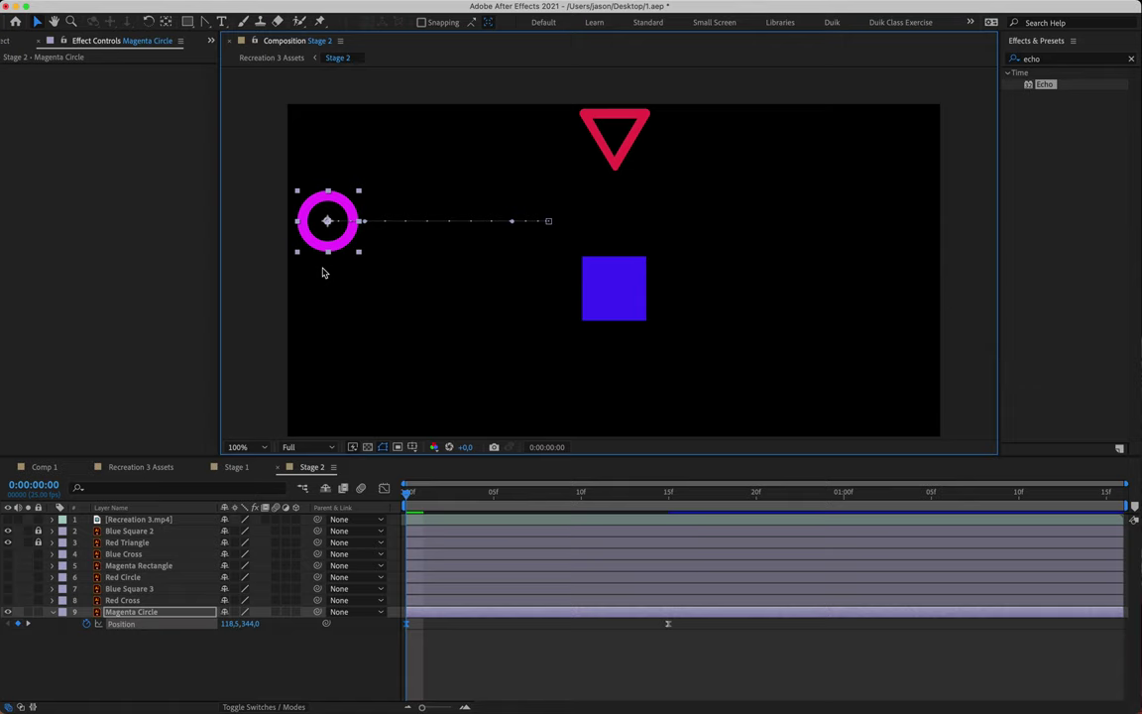
drag(416, 514, 663, 516)
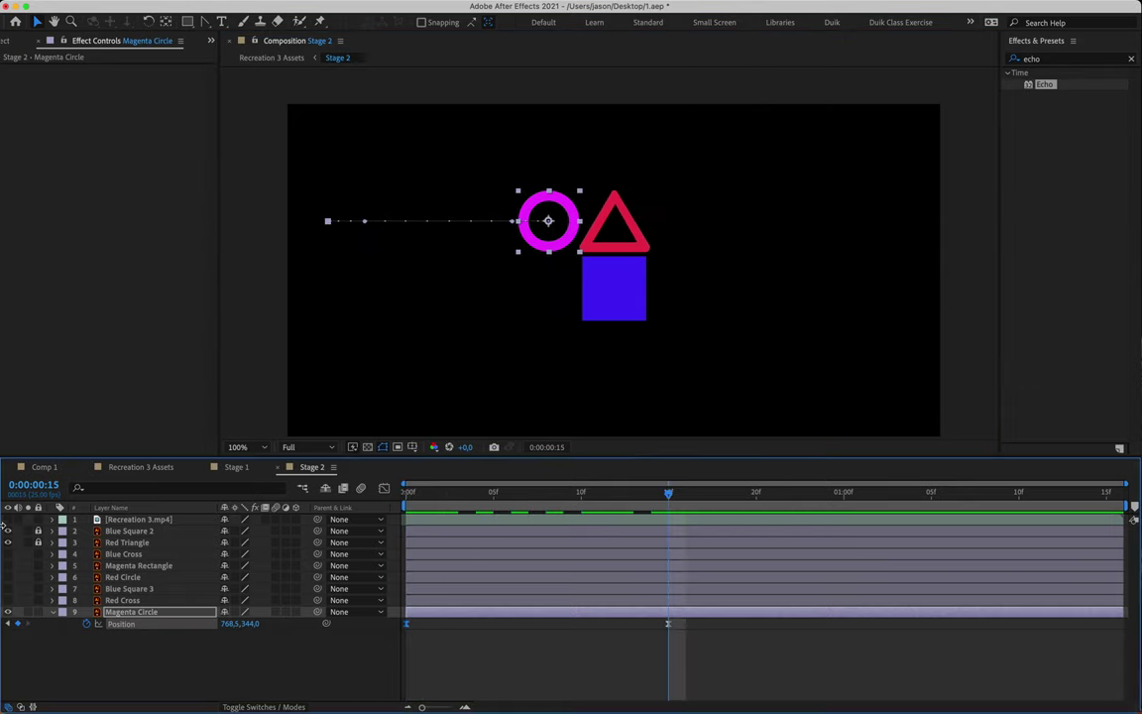
Step: Show the reference video to compare timing around 0:00:00:15, and collapse and lock the Magenta Circle layer
click(8, 519)
click(668, 493)
mouse_move(669, 493)
mouse_down()
mouse_move(479, 503)
mouse_move(670, 491)
mouse_move(673, 505)
mouse_up()
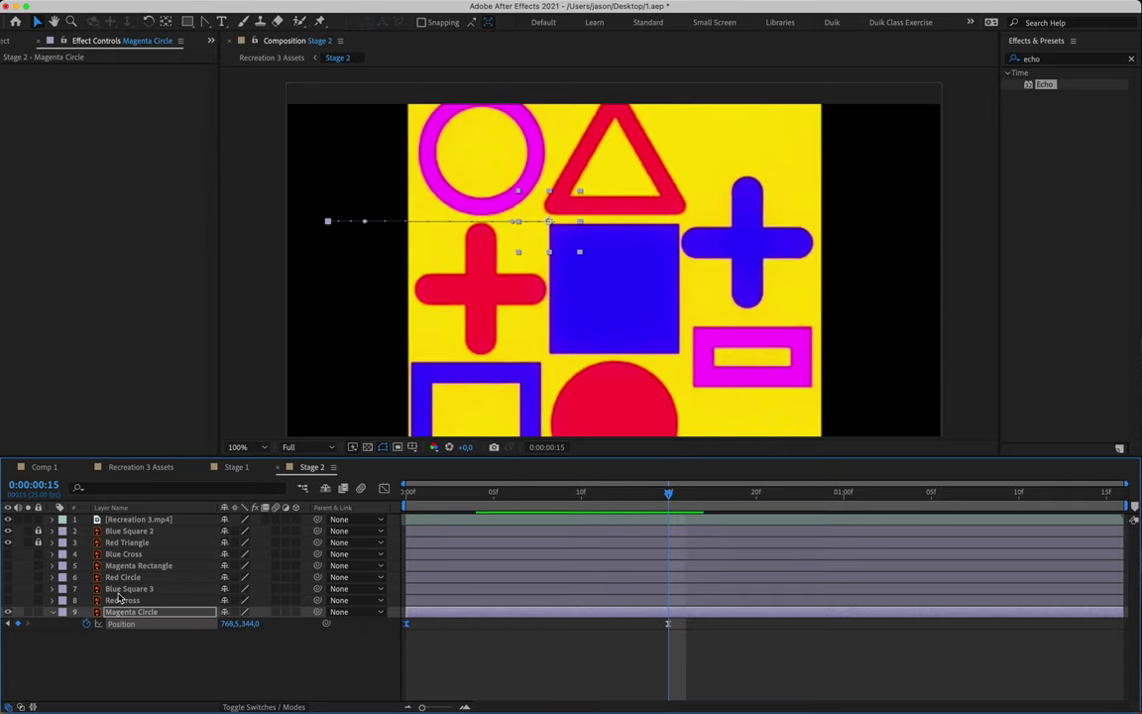
click(53, 612)
click(38, 612)
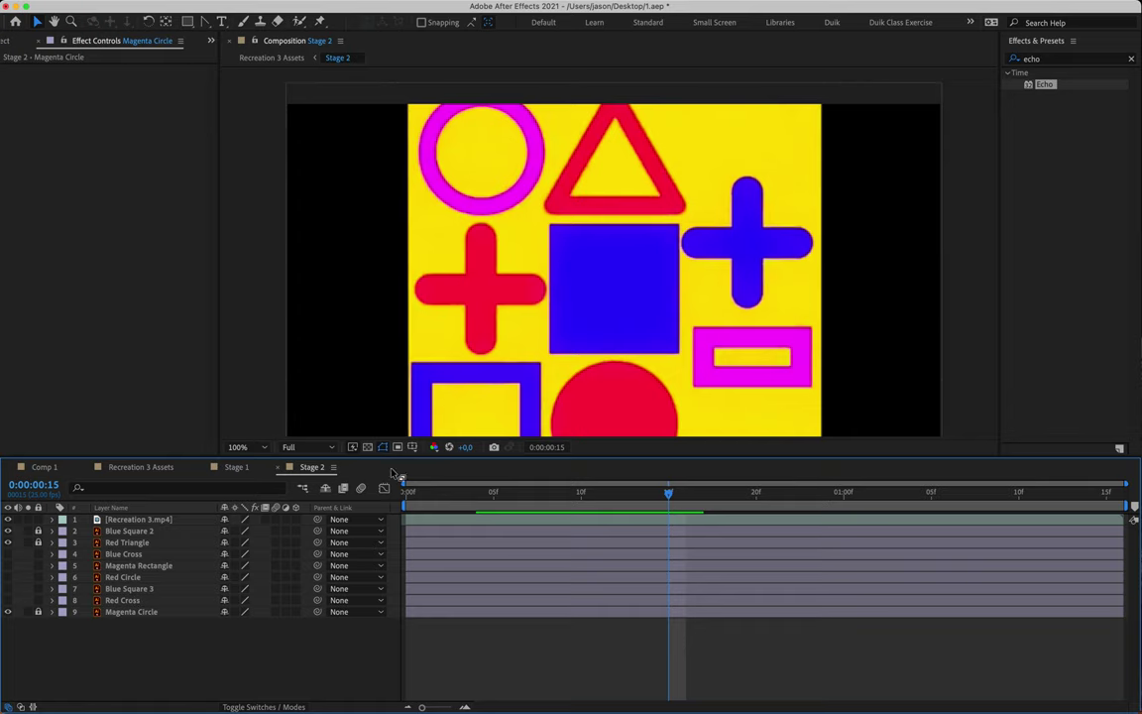
Step: Check the red circle's timing in the reference, hide the video, and show the Red Circle with an eased Position keyframe at 0:00:00:06
click(562, 493)
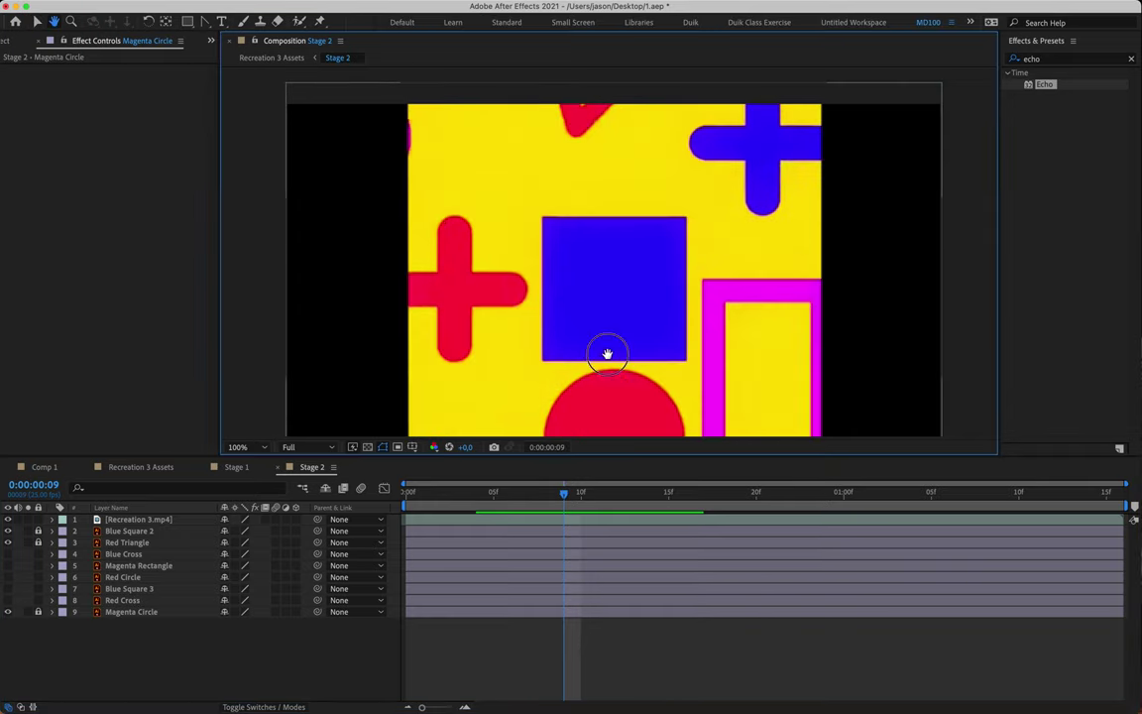
drag(607, 352, 613, 284)
mouse_move(517, 492)
mouse_down()
mouse_move(475, 495)
mouse_move(544, 499)
mouse_move(520, 497)
mouse_up()
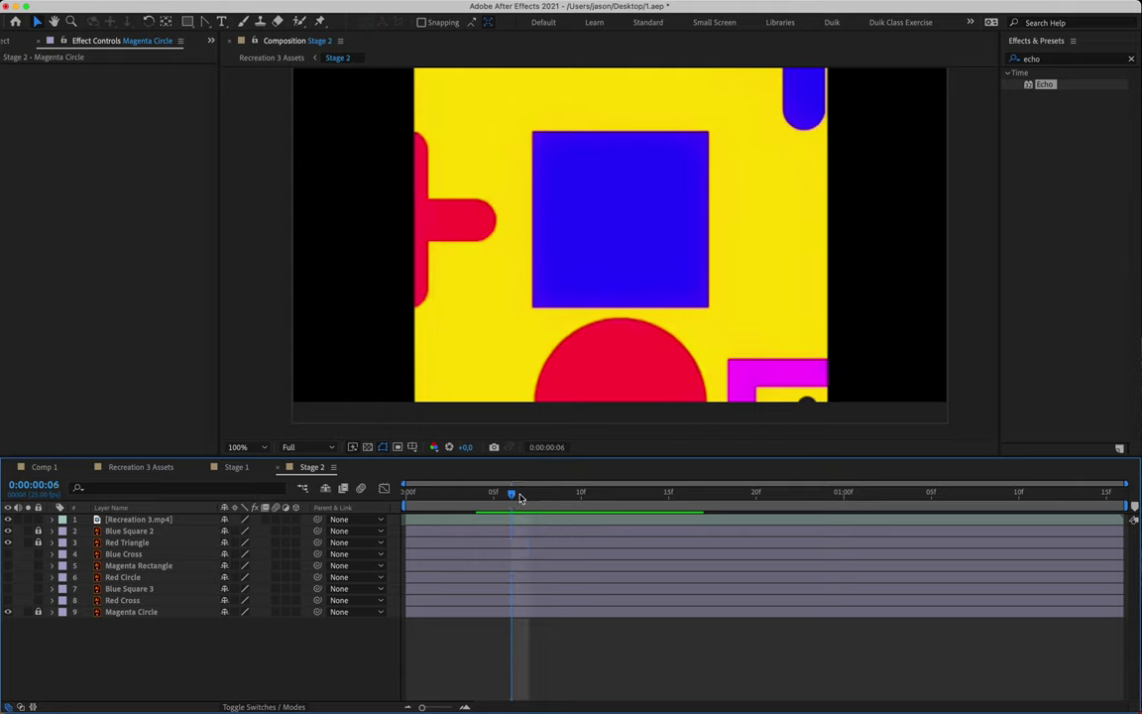
click(111, 578)
click(7, 577)
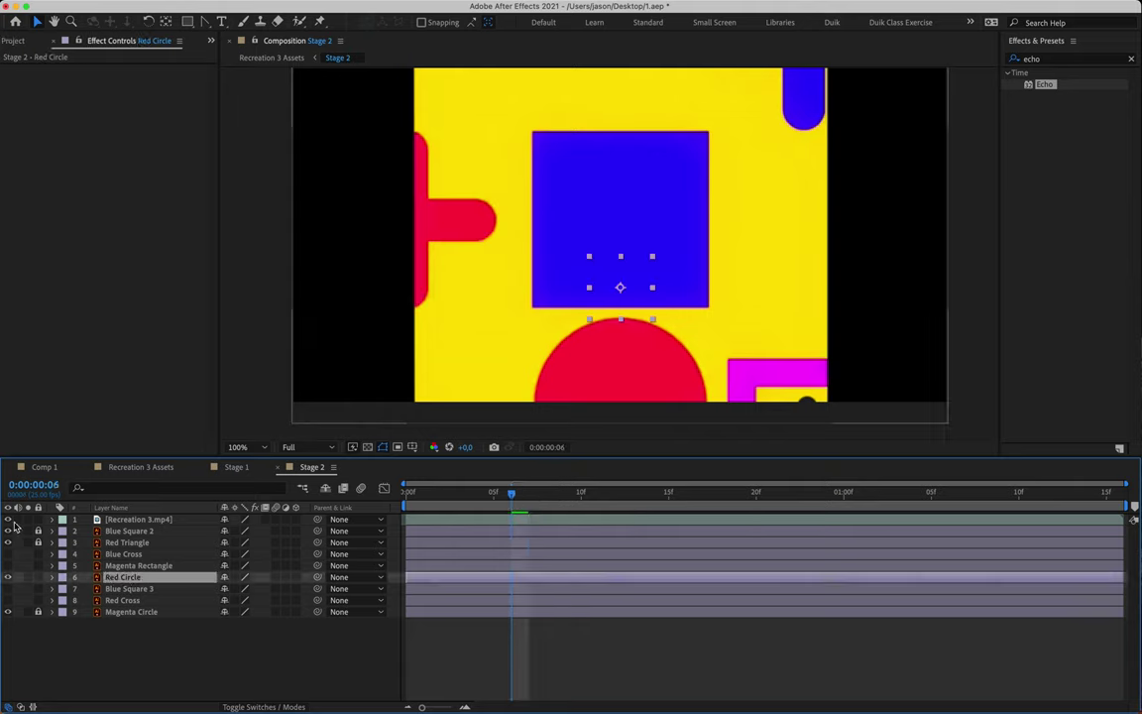
click(8, 521)
key(p)
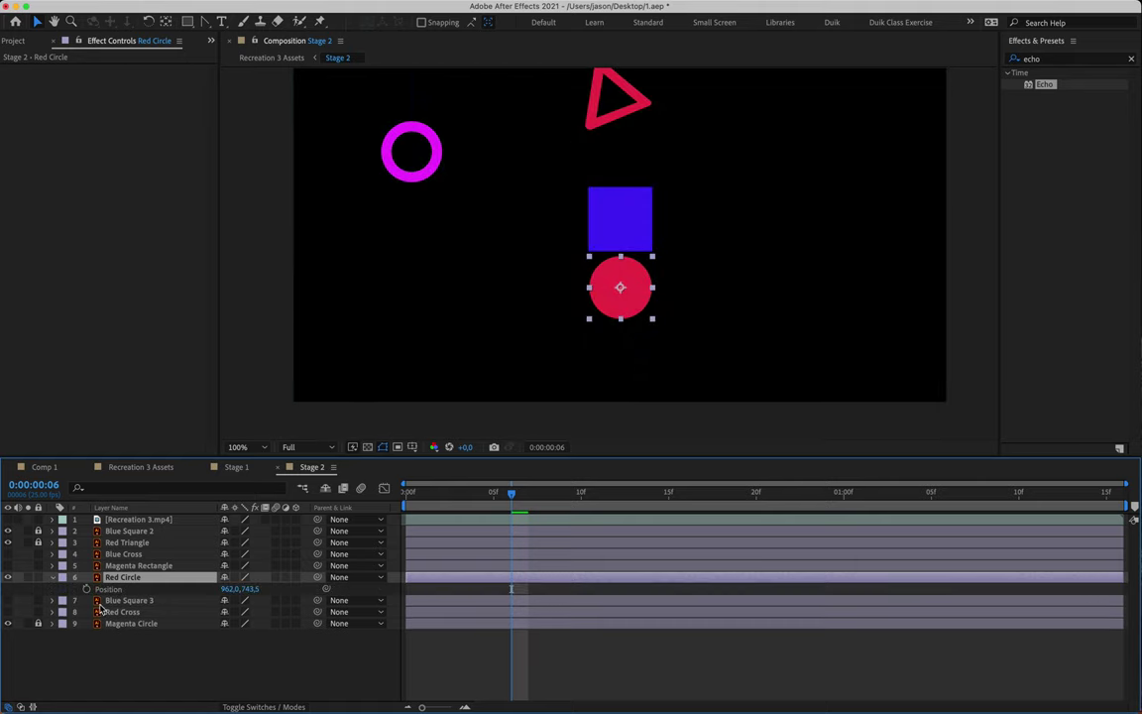
click(86, 588)
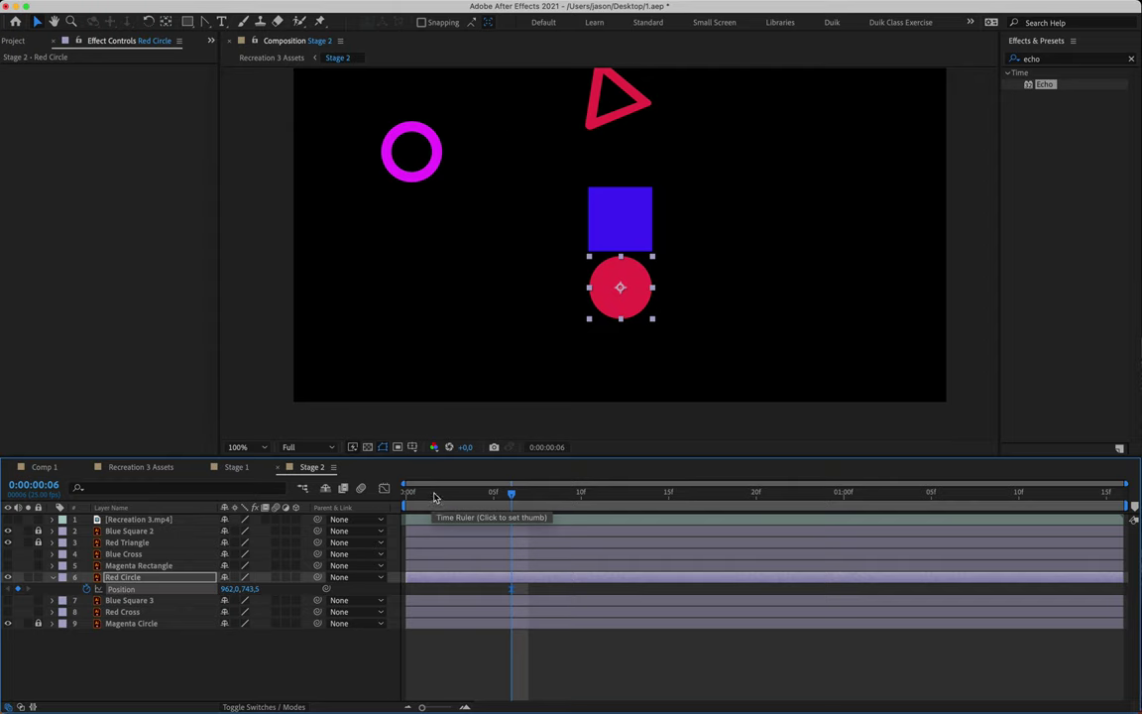
Step: At 0:00:00:00, move the Red Circle straight down to about 962, 977.5, and collapse and lock its layer
key(Home)
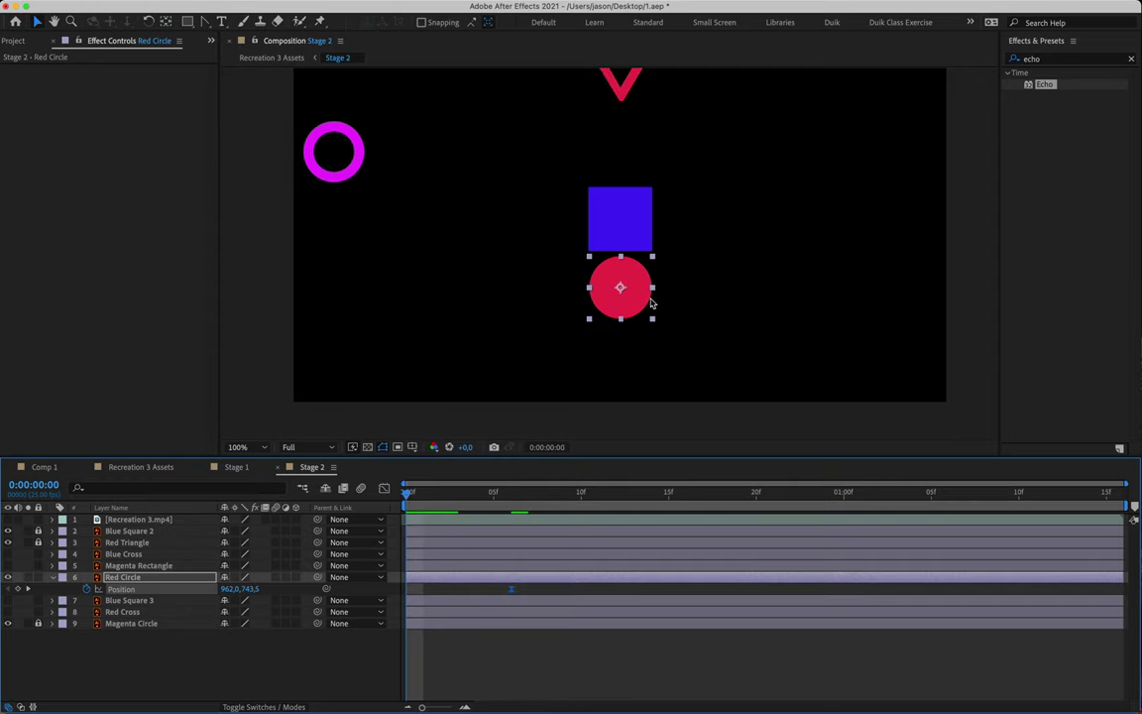
drag(635, 305, 640, 381)
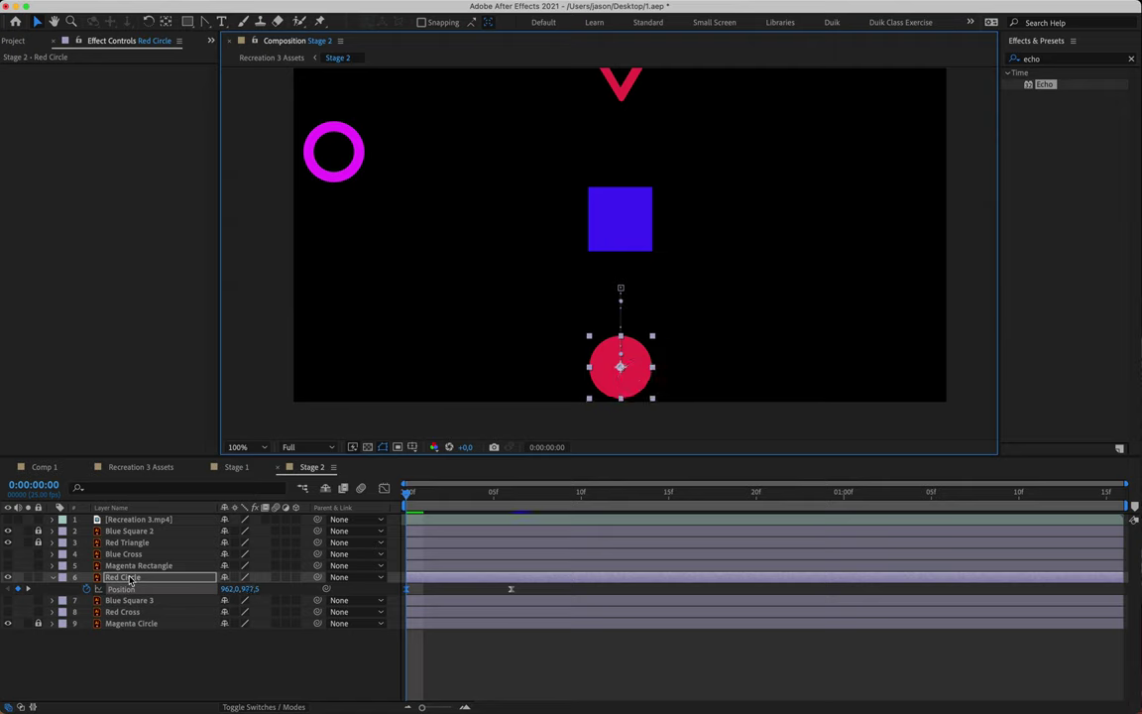
click(52, 577)
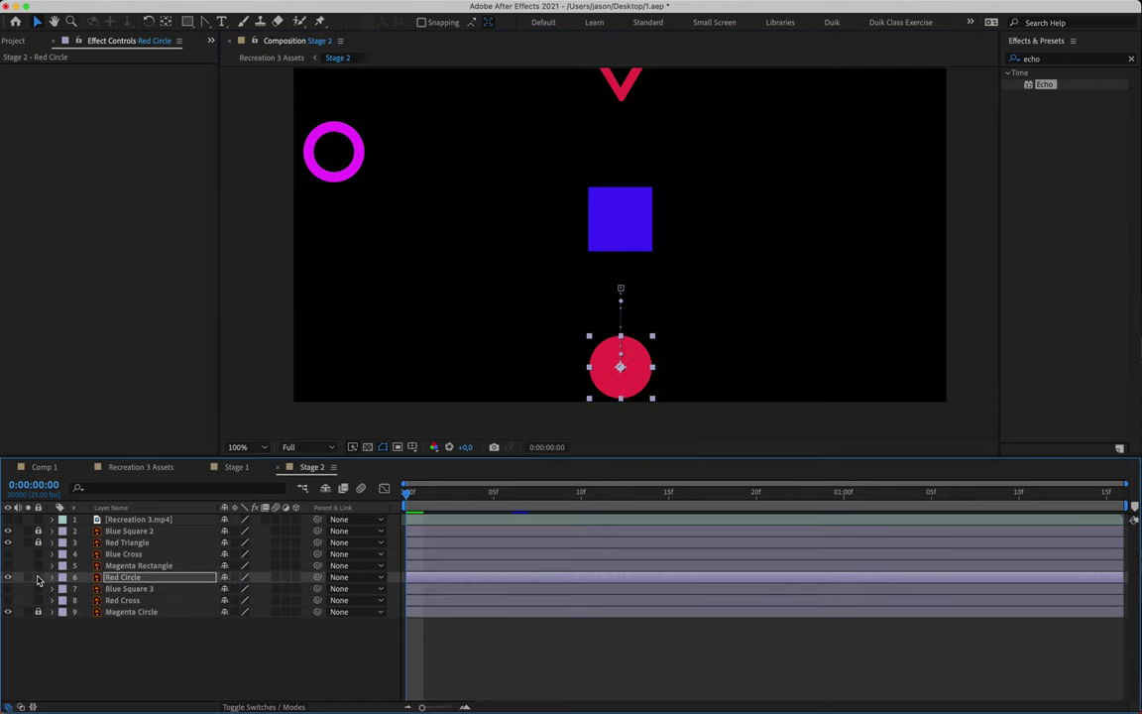
key(F2)
Step: Check the red cross's arrival in the reference, hide the video, and show the Red Cross with a Position keyframe at 0:00:00:10
click(8, 519)
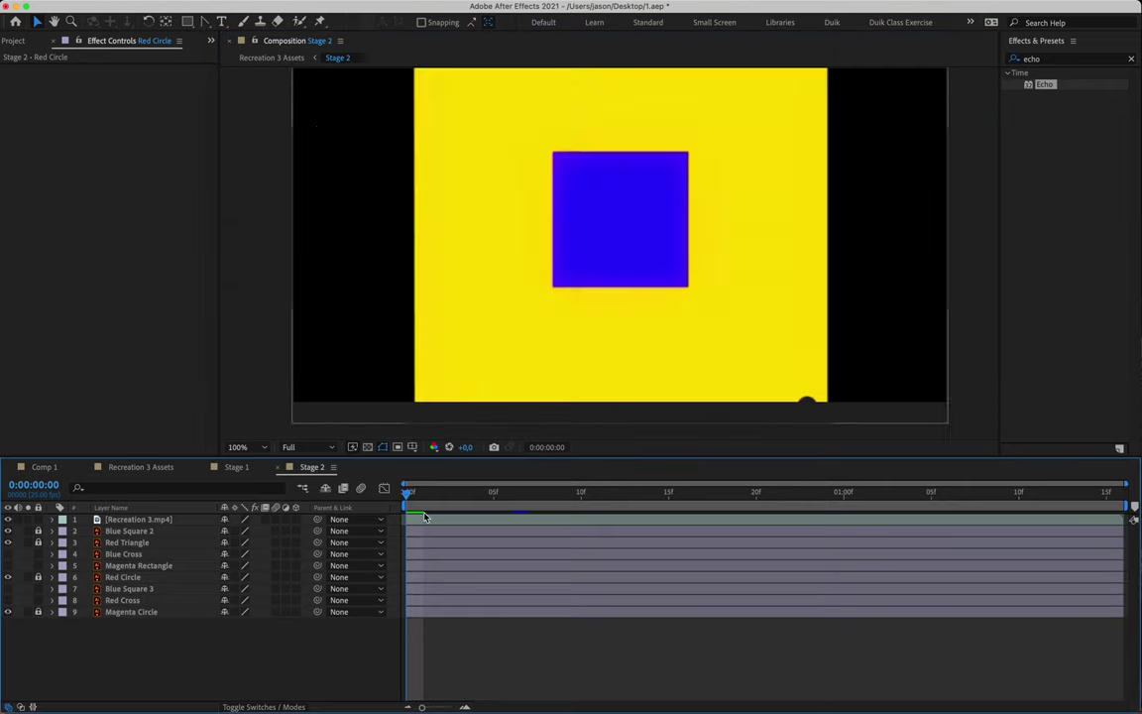
drag(418, 511, 631, 511)
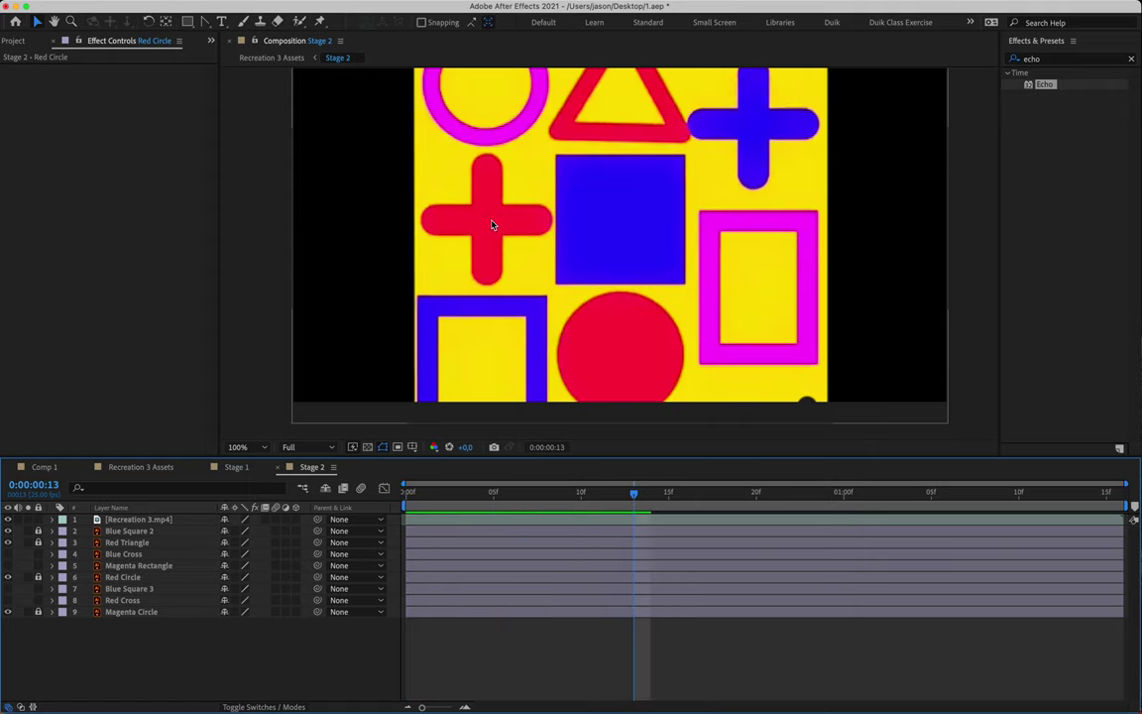
drag(638, 499, 584, 499)
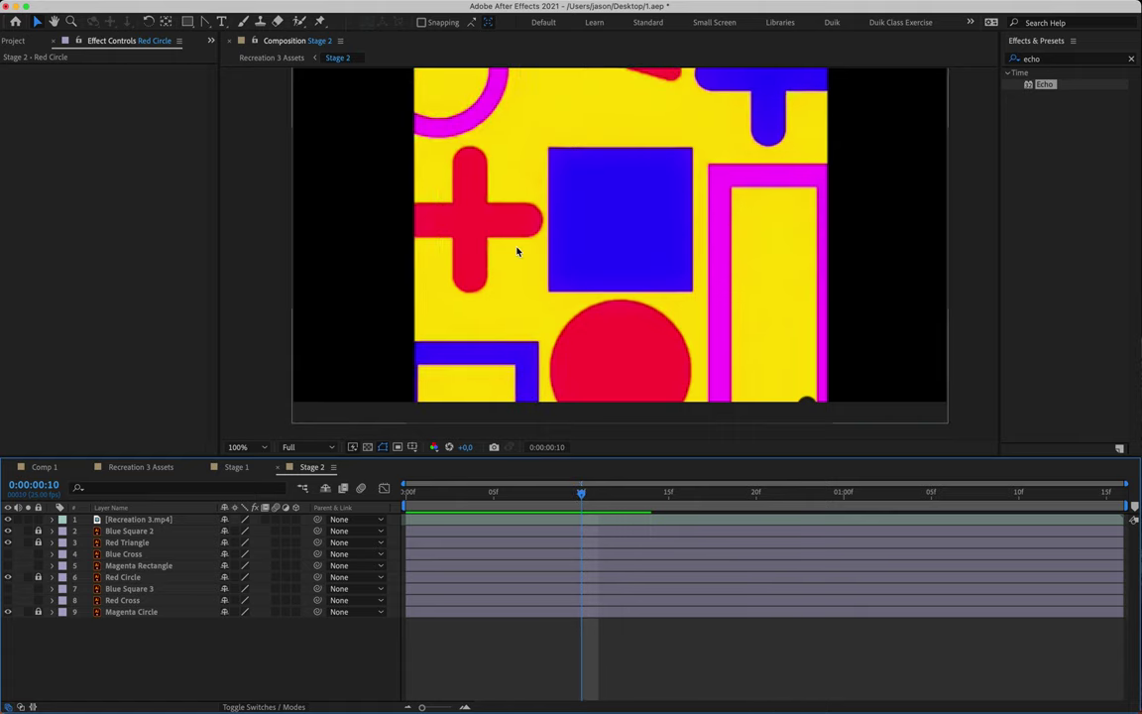
click(598, 494)
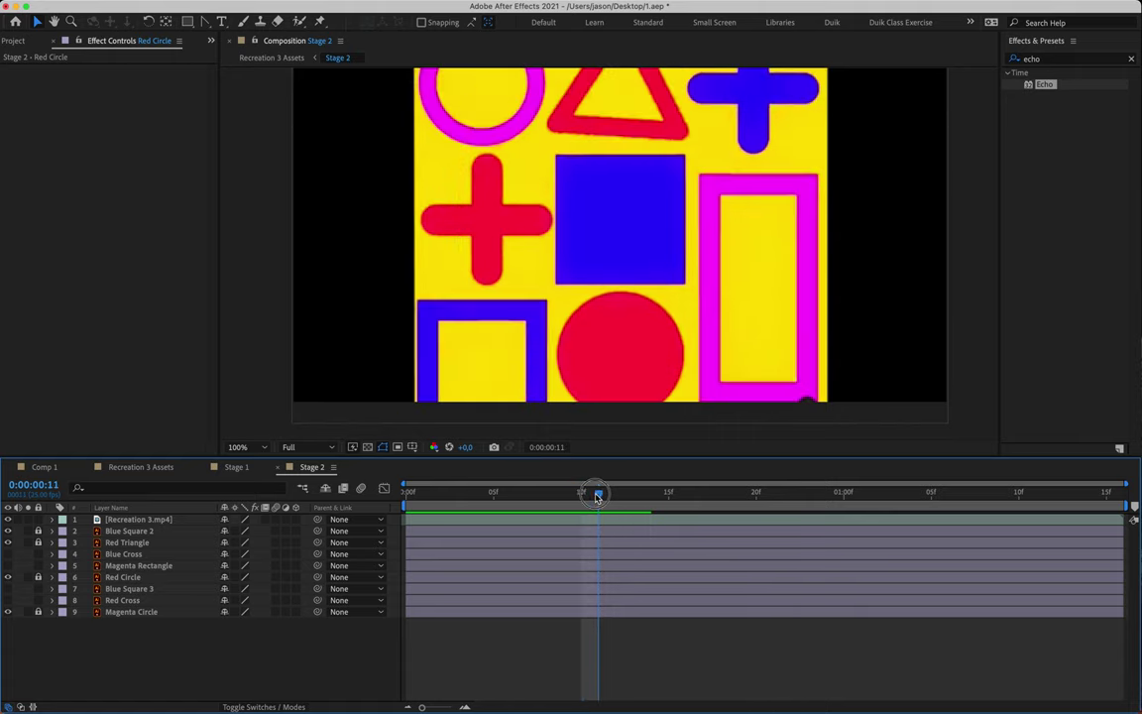
drag(597, 497, 581, 496)
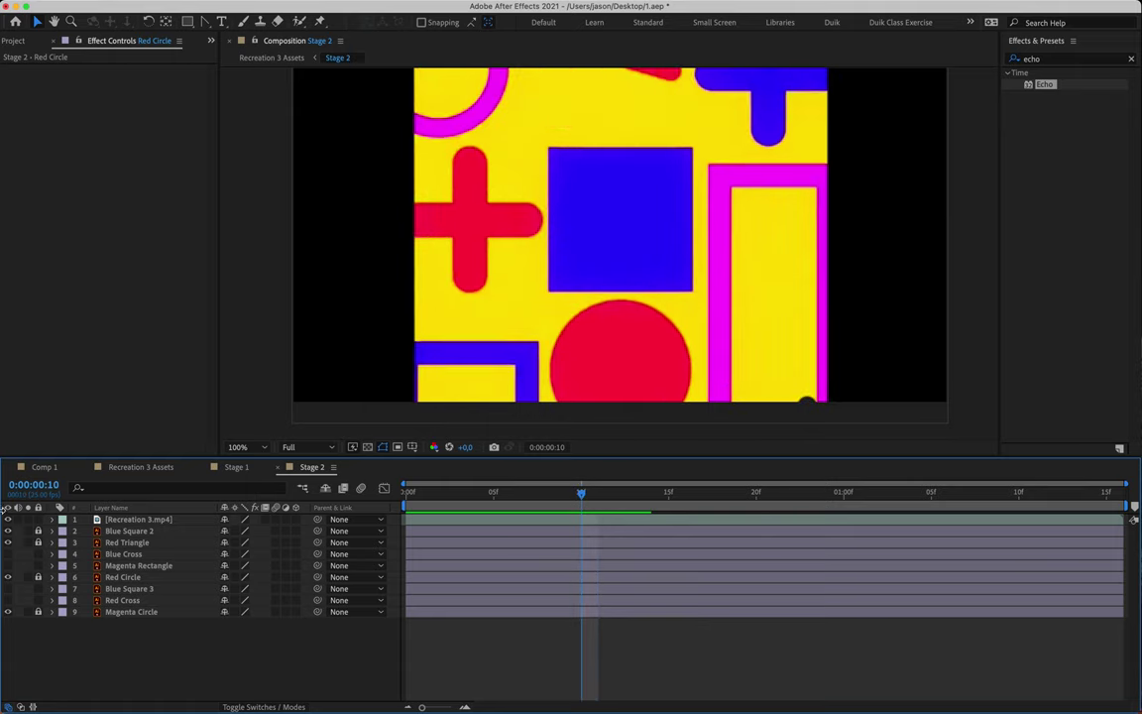
click(8, 519)
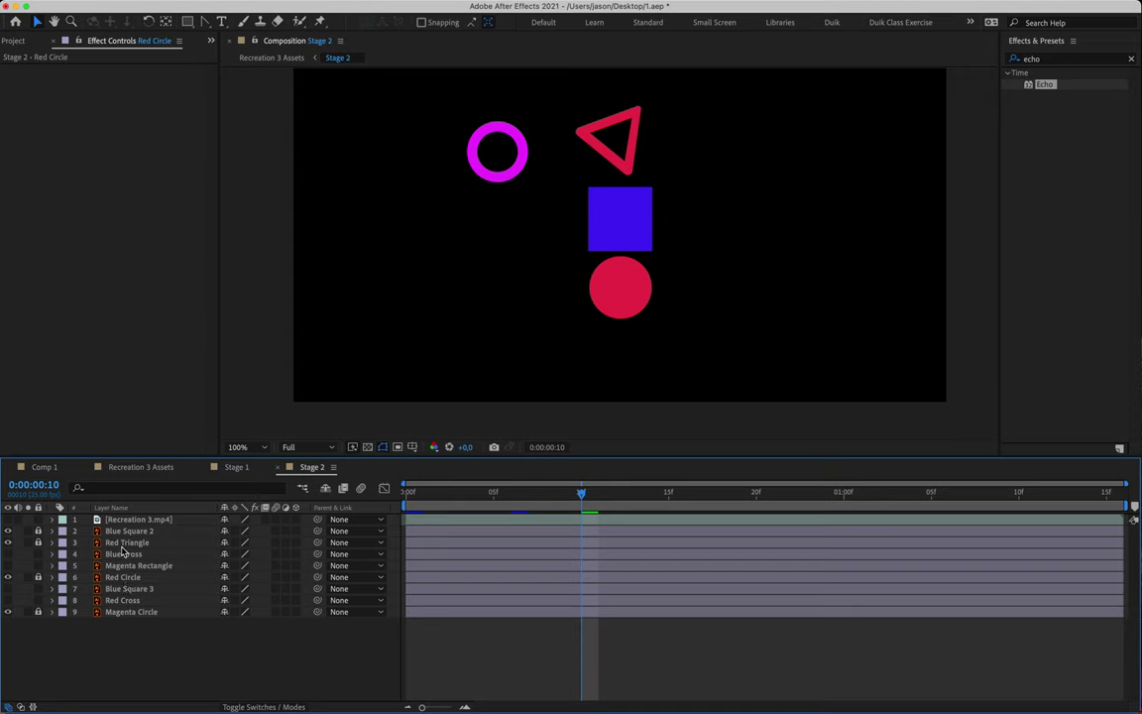
click(111, 601)
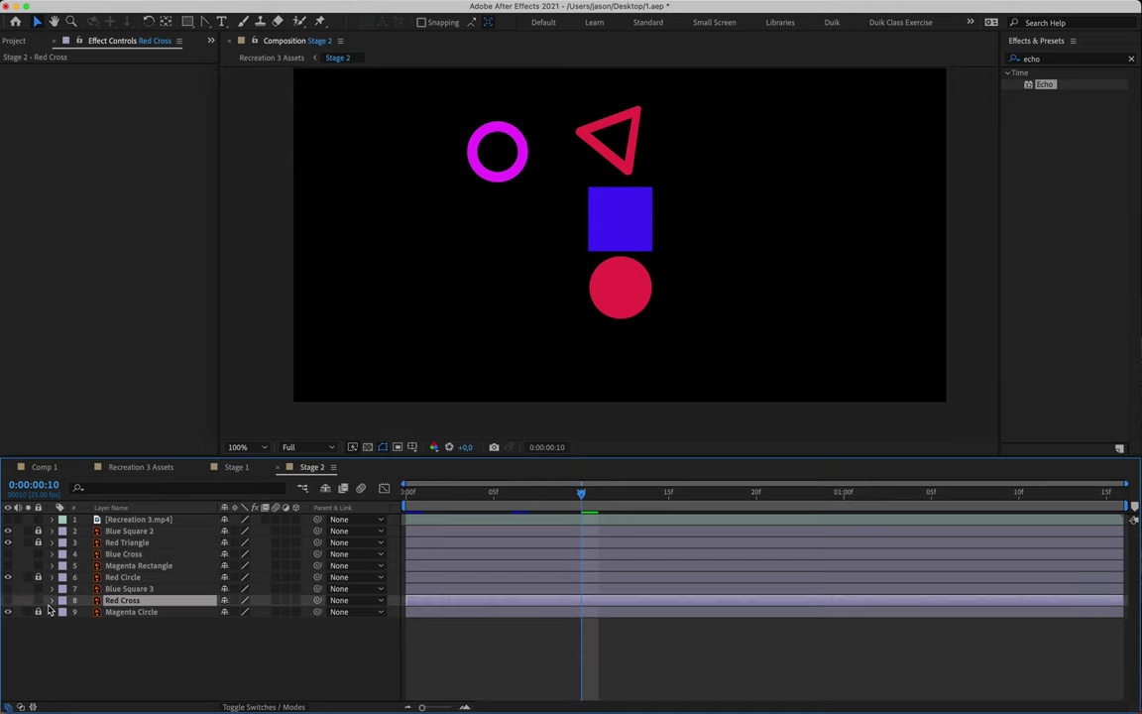
click(8, 600)
key(p)
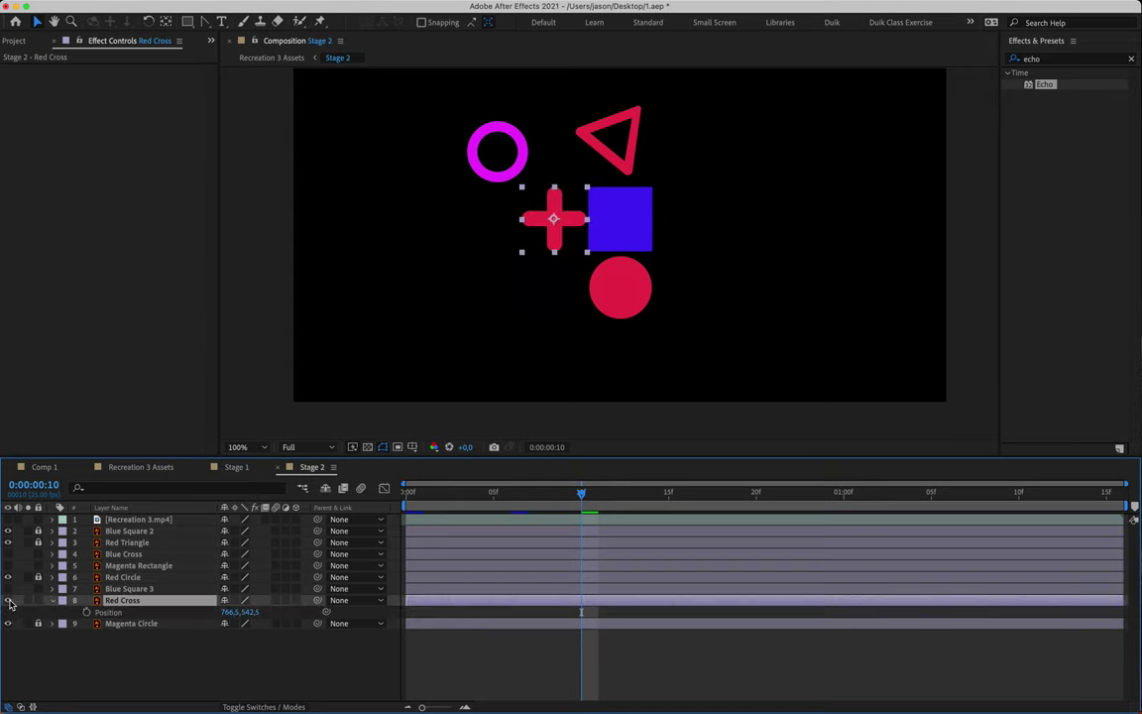
click(87, 611)
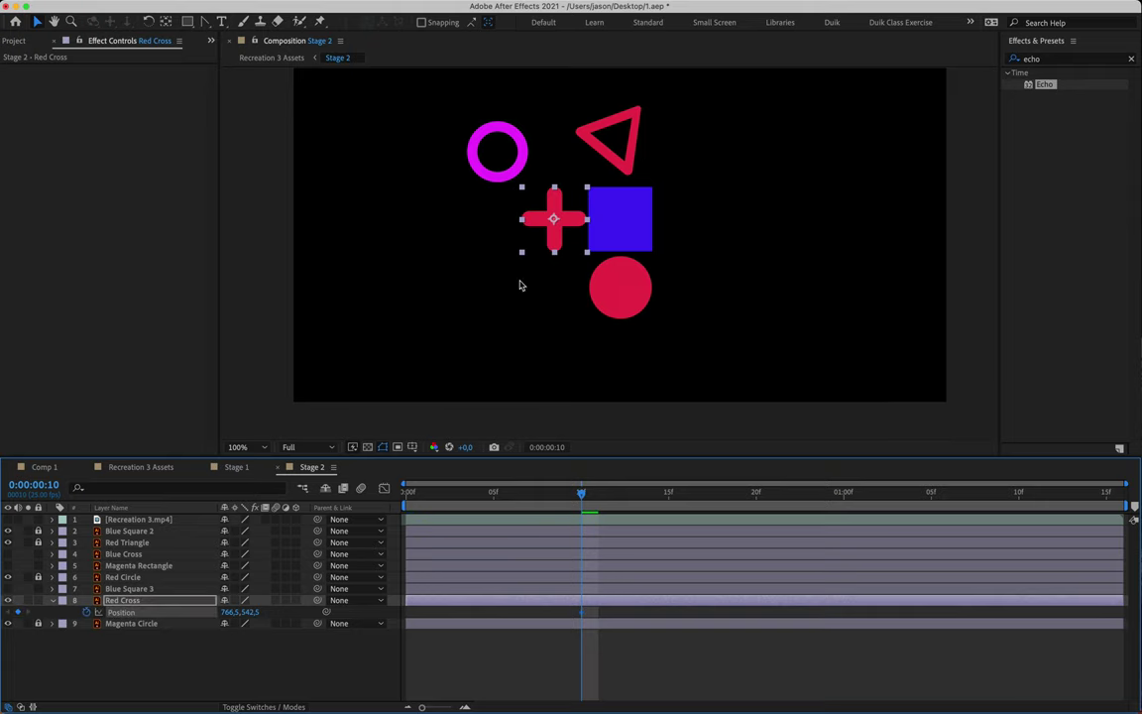
Step: At 0:00:00:00, move the Red Cross horizontally outward to about 120.5, 542.5, and ease both of its Position keyframes
key(period)
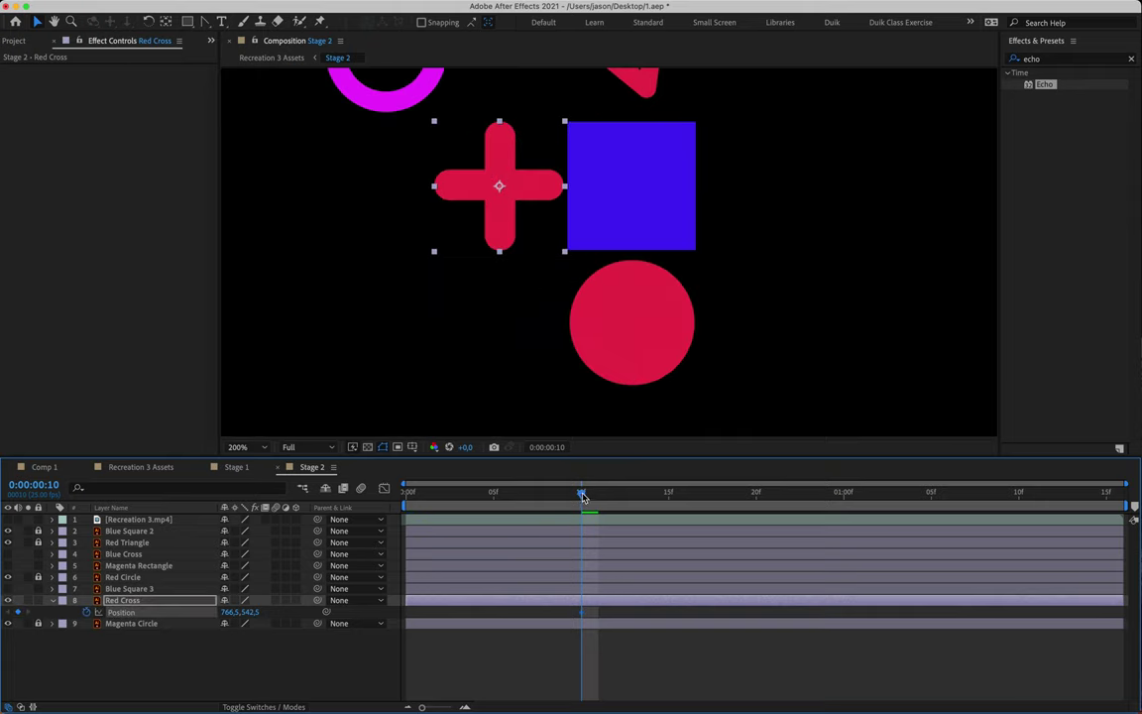
drag(583, 498, 389, 503)
click(422, 238)
drag(421, 238, 757, 280)
drag(784, 231, 390, 282)
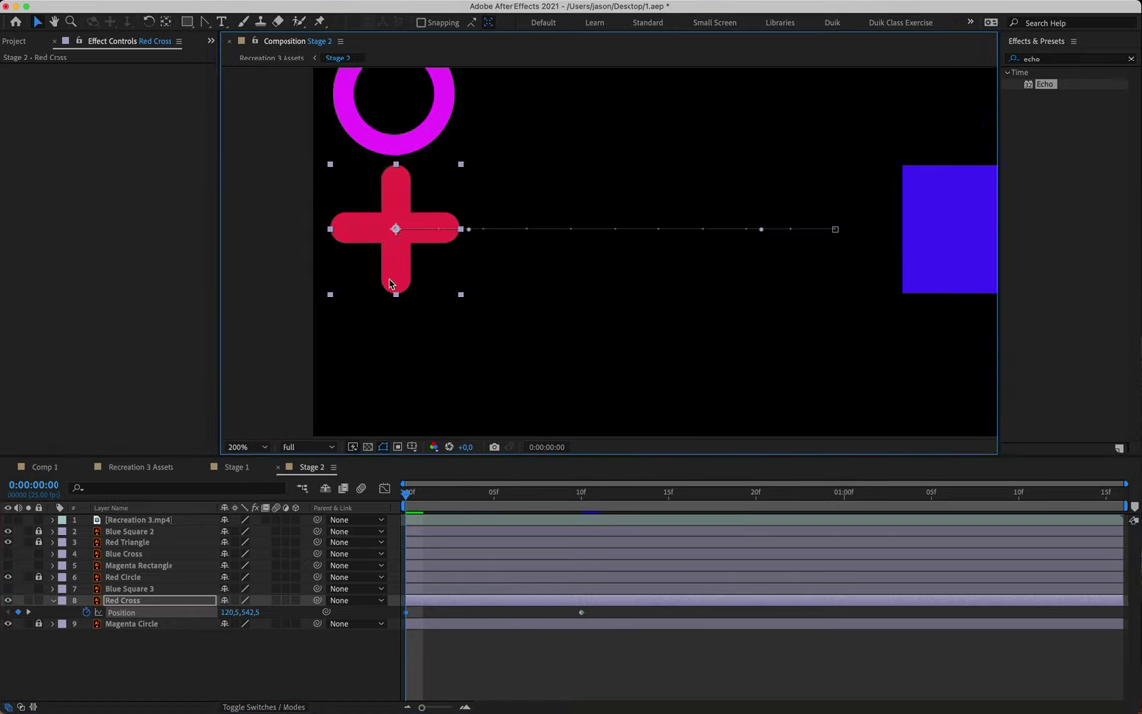
drag(598, 612, 349, 647)
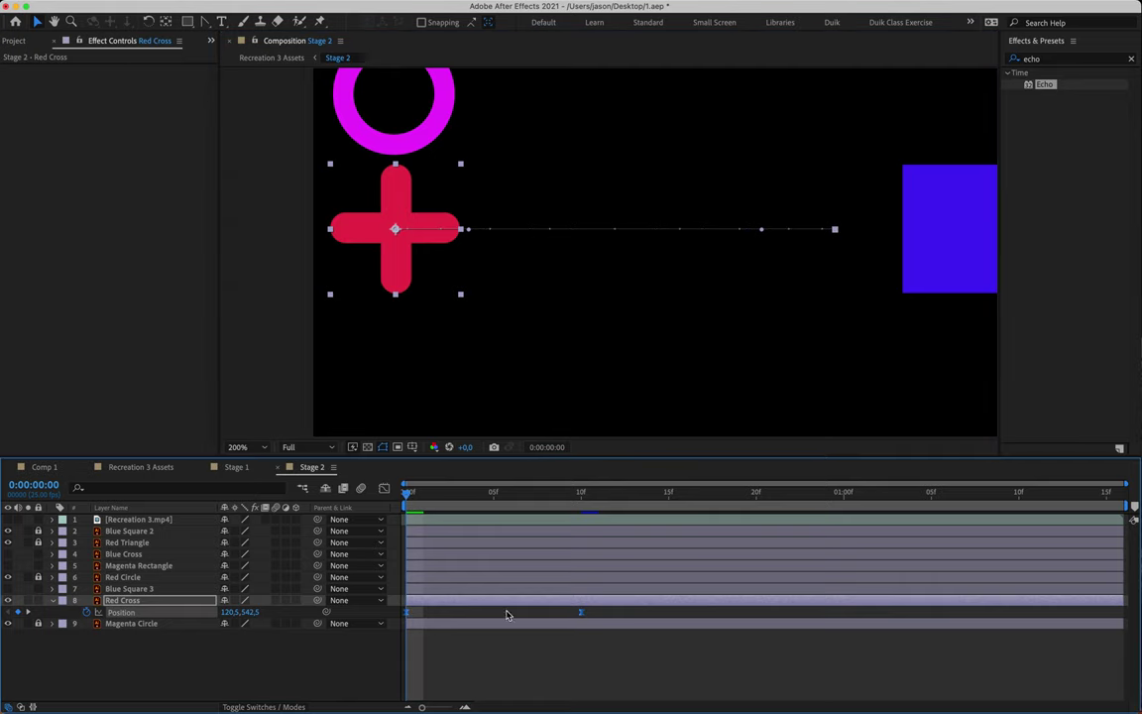
click(490, 645)
drag(405, 494, 581, 503)
Step: Find where the red cross starts turning in the reference video, and add a Rotation keyframe to the Red Cross at 0:00:00:17
drag(8, 533, 8, 519)
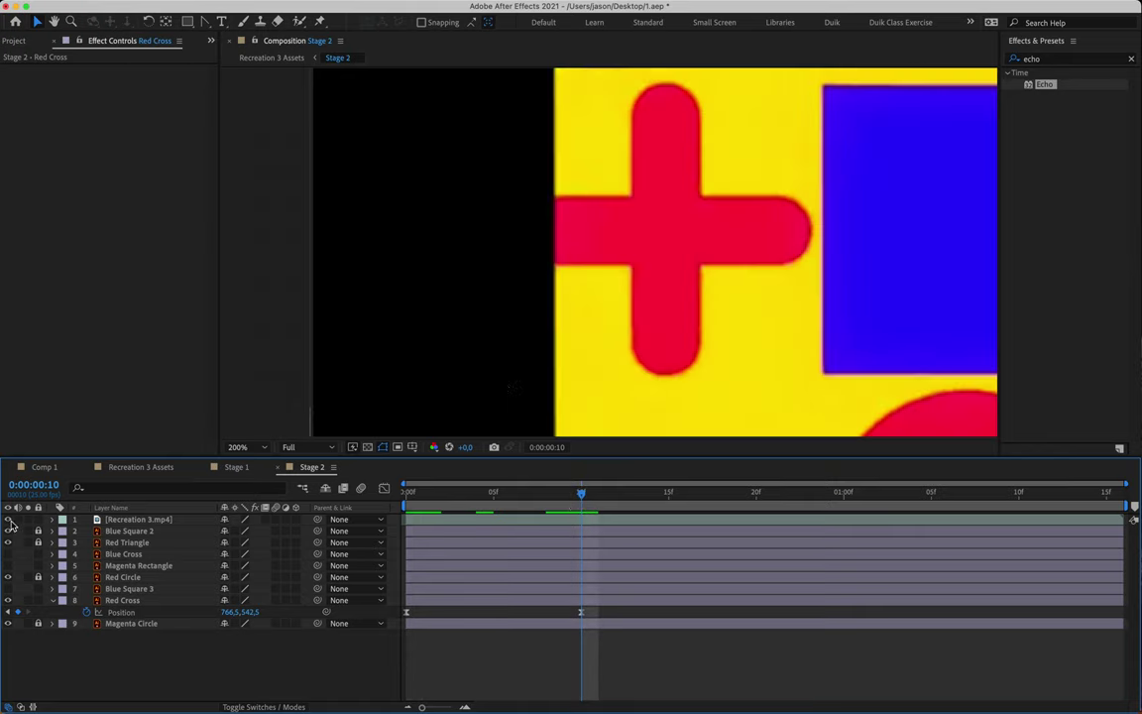
drag(746, 352, 554, 372)
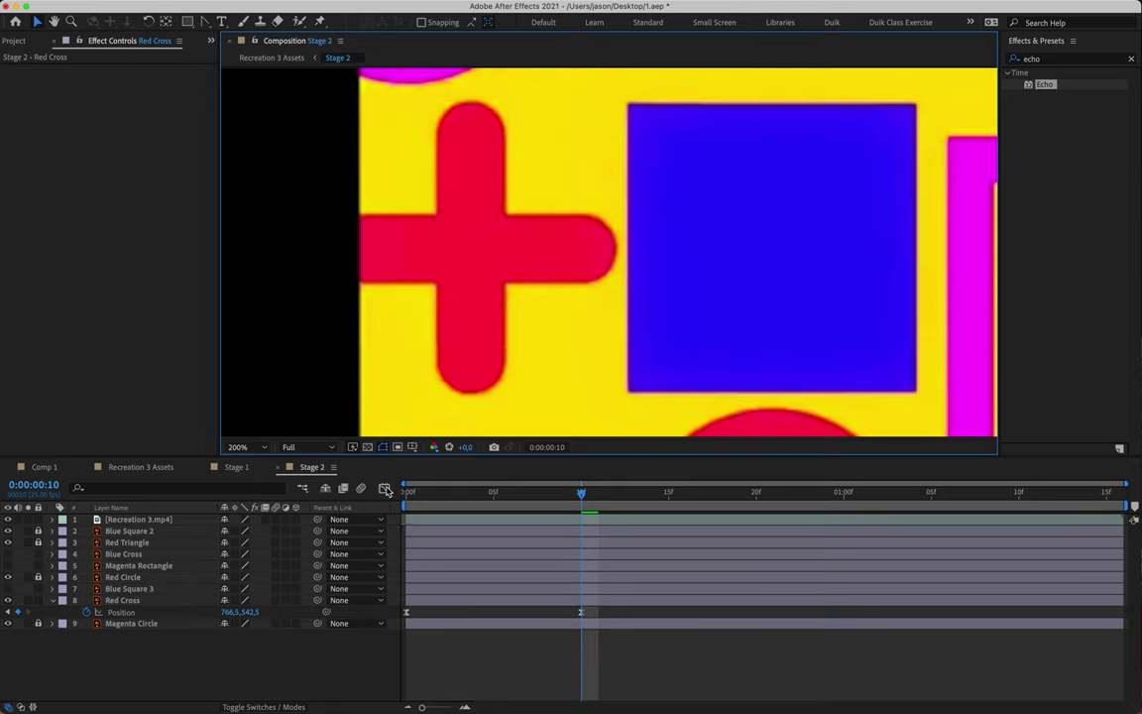
drag(579, 496, 723, 512)
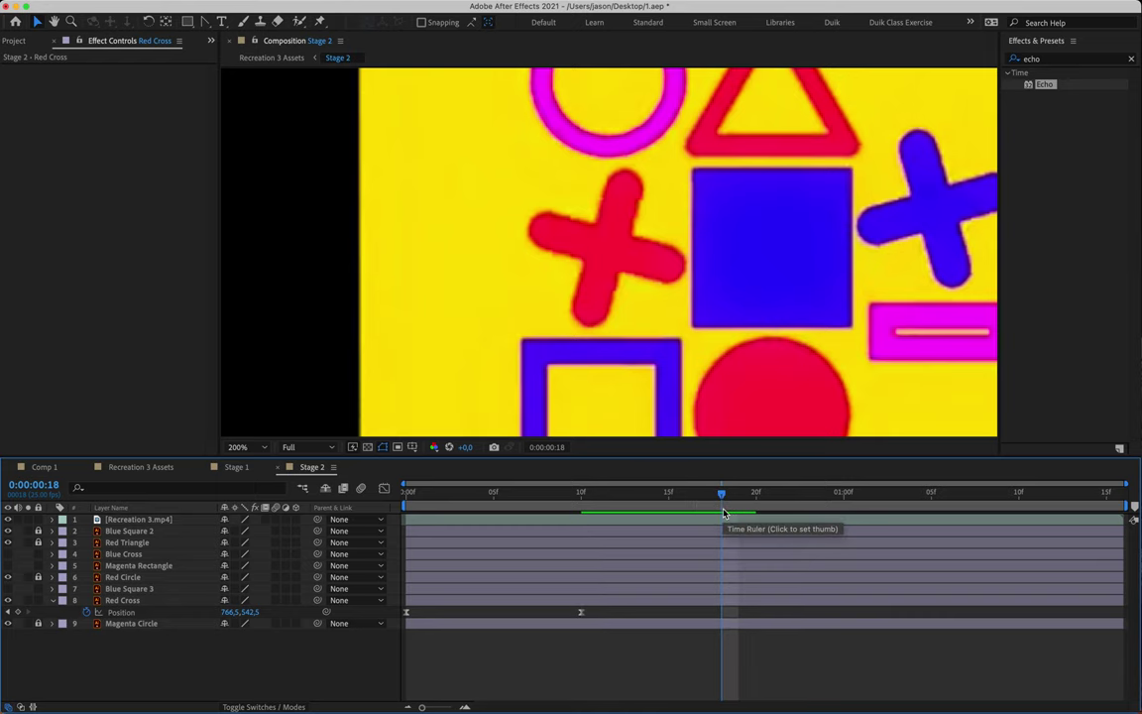
key(Page_Up)
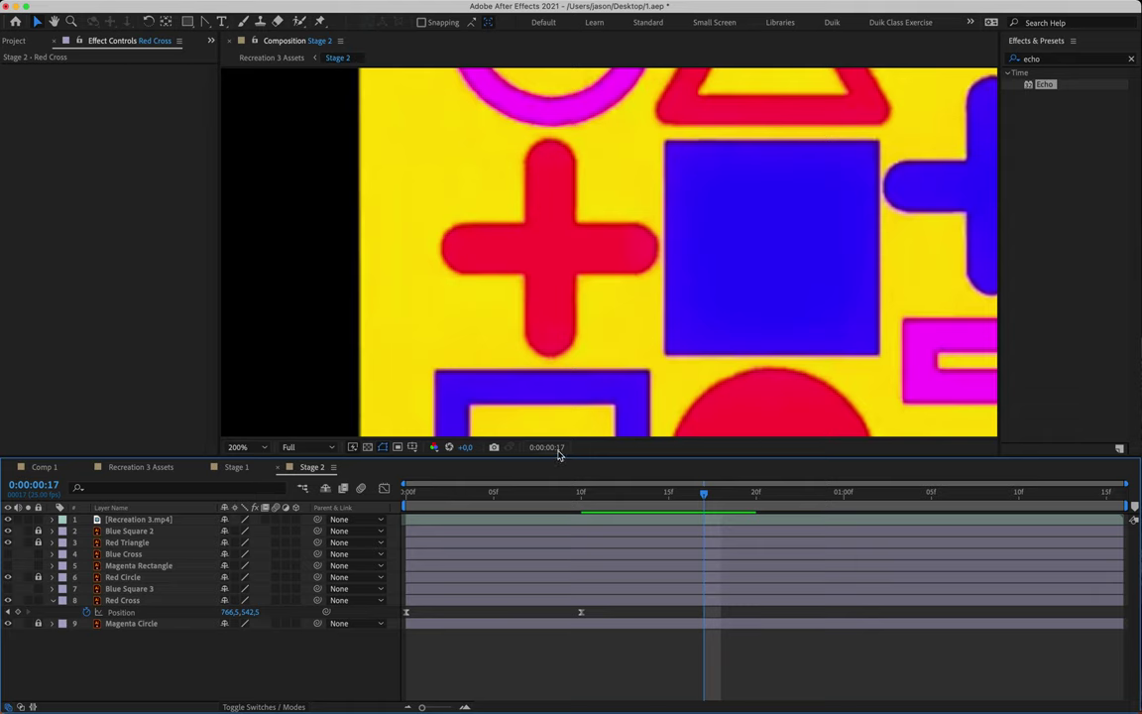
click(185, 600)
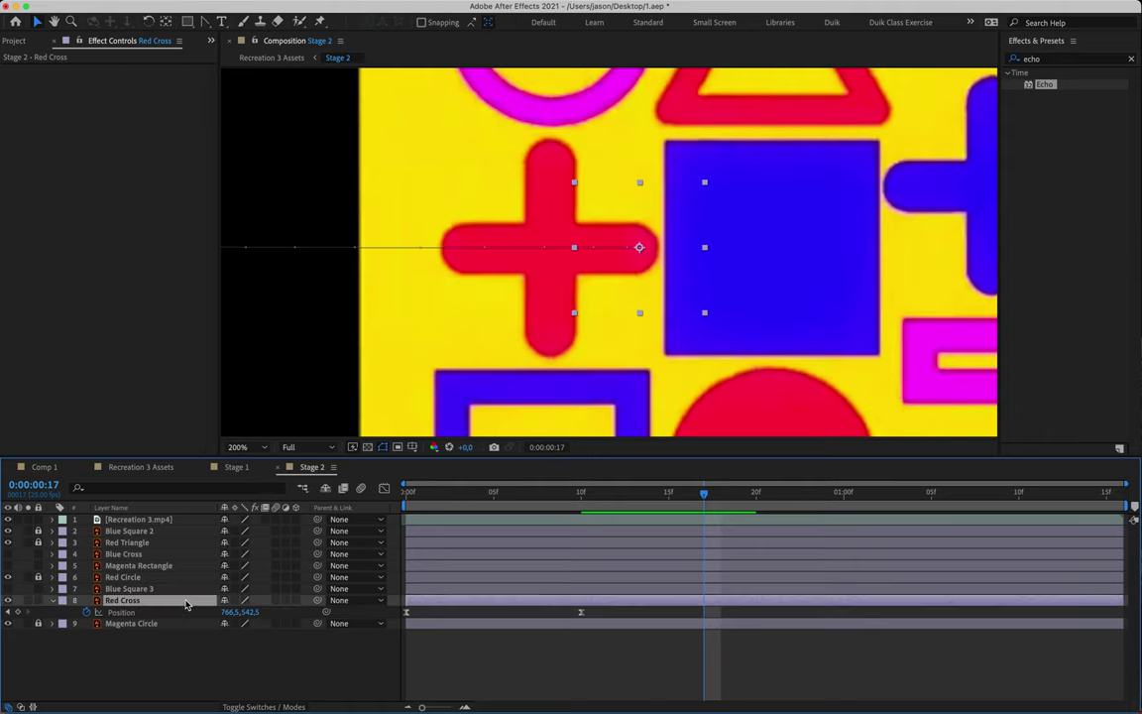
key(alt+shift+r)
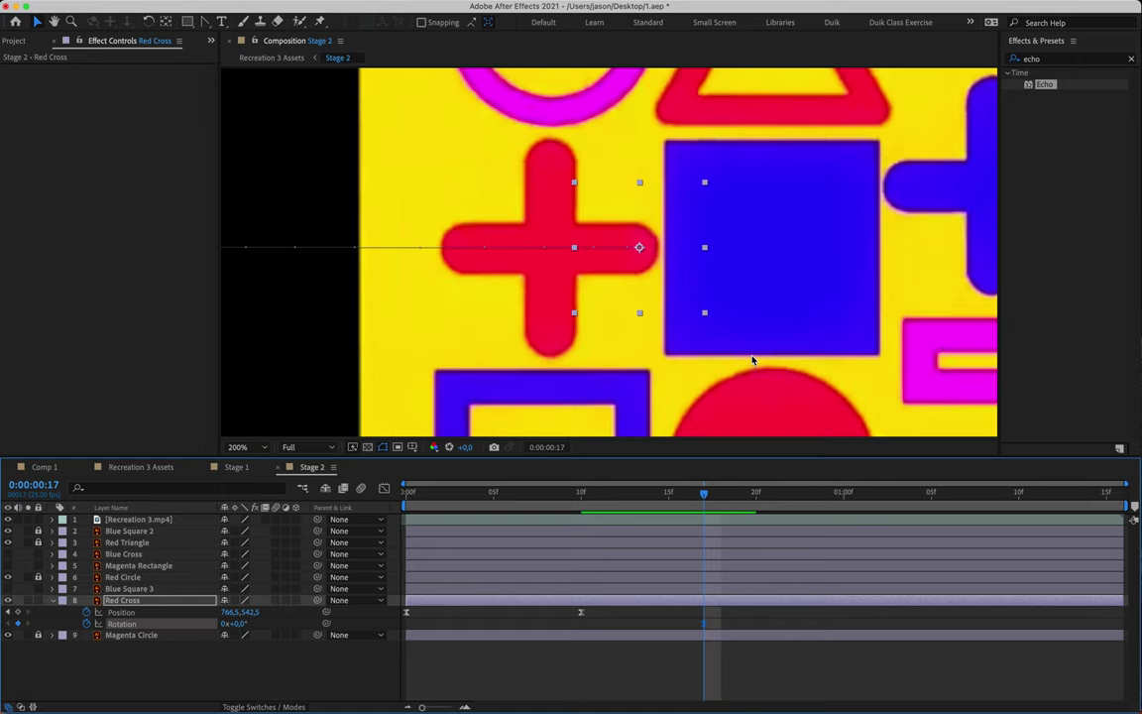
Step: Step through the red cross's turn in the reference frame by frame and add an eased Rotation keyframe to the Red Cross at 0:00:00:19
key(Page_Down)
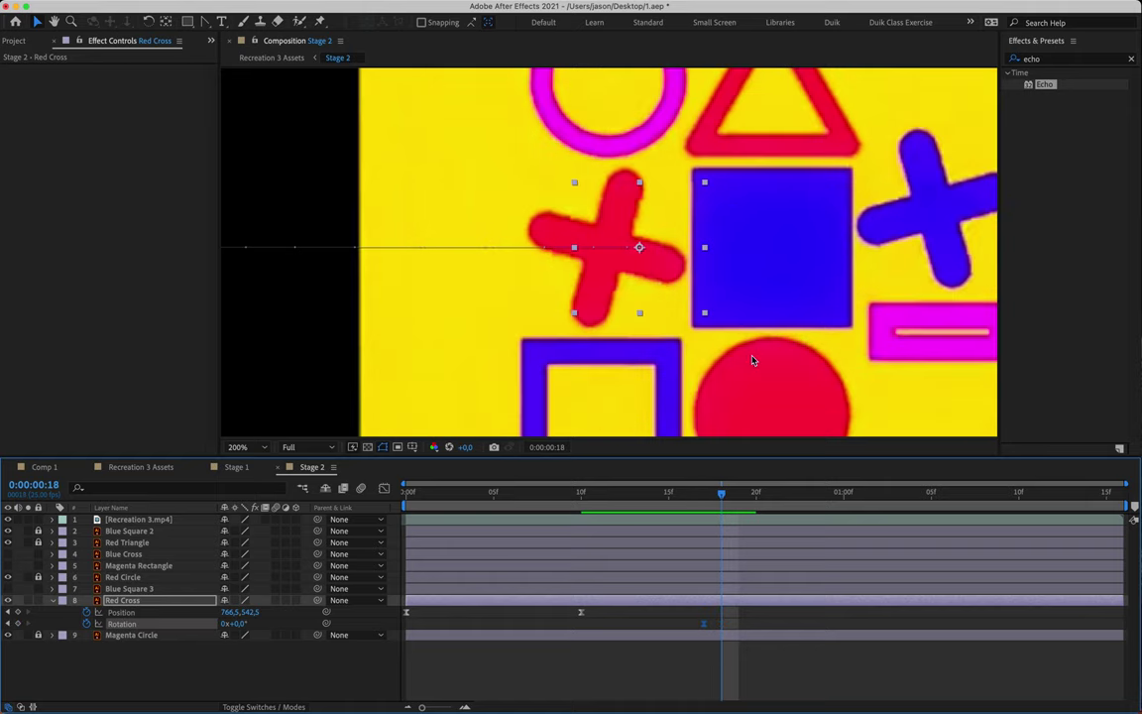
key(Page_Down)
key(Page_Down)
key(Page_Down)
key(Page_Down)
key(Page_Down)
key(Page_Down)
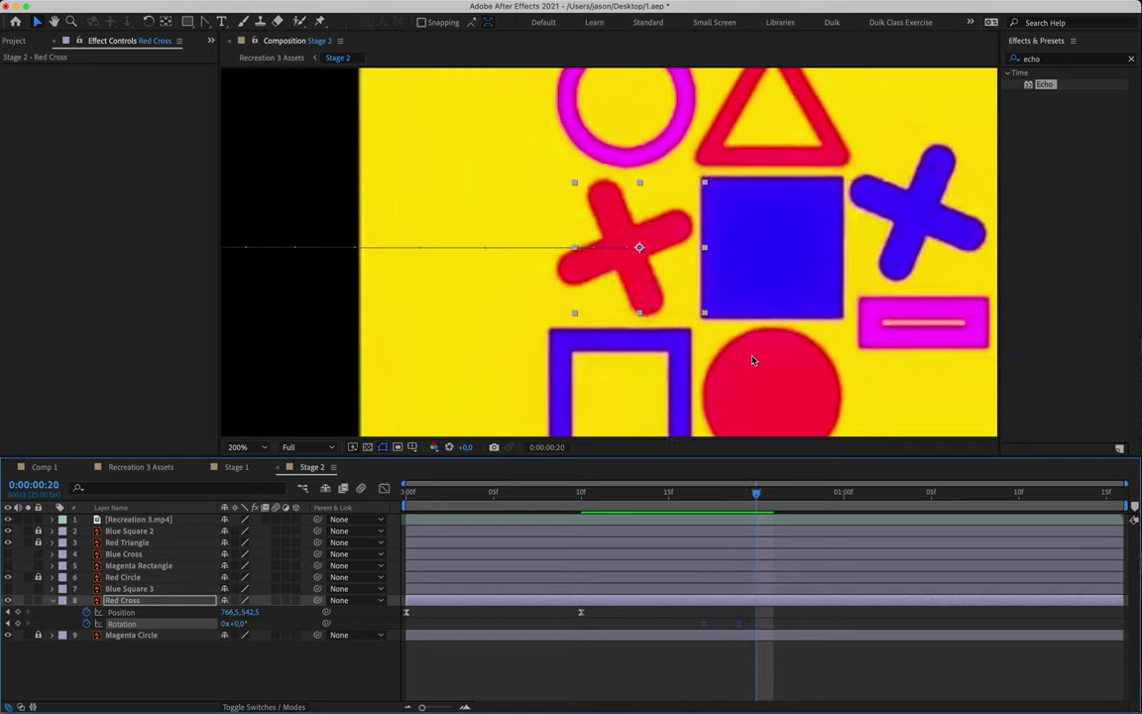
Step: Hide the Recreation 3.mp4 reference and set a 20° Rotation keyframe for Red Cross at frame 19
key(Page_Up)
key(Page_Up)
key(Page_Up)
key(Page_Up)
key(Page_Up)
key(Page_Up)
key(Page_Up)
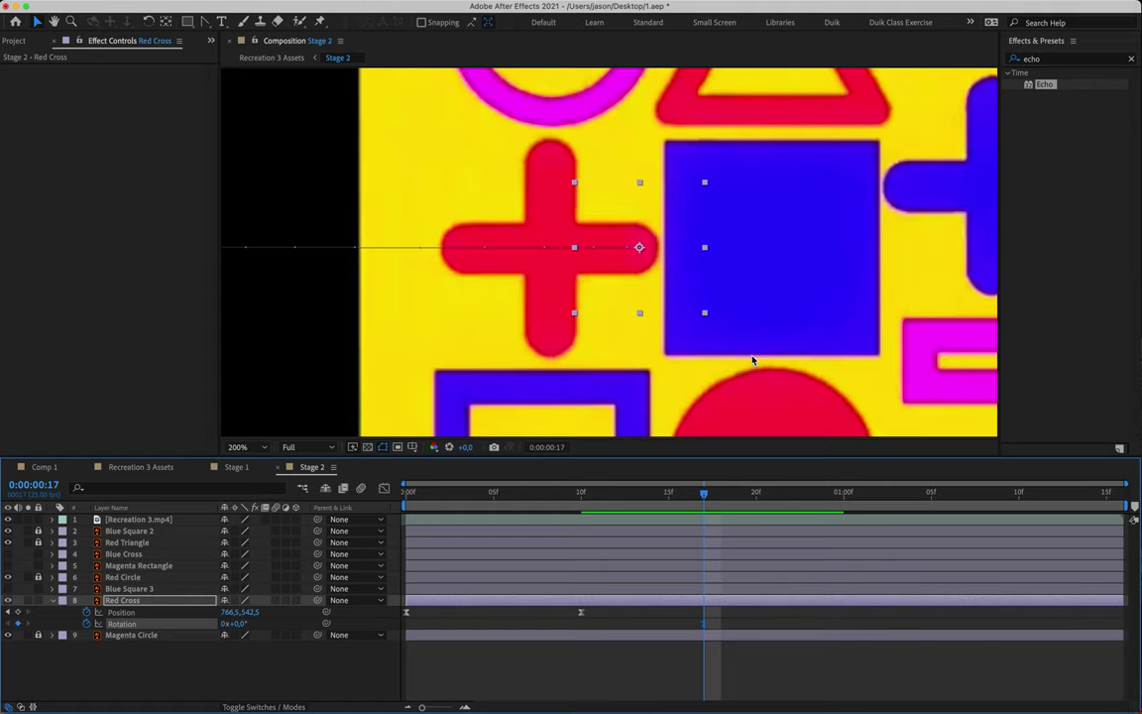
key(Page_Down)
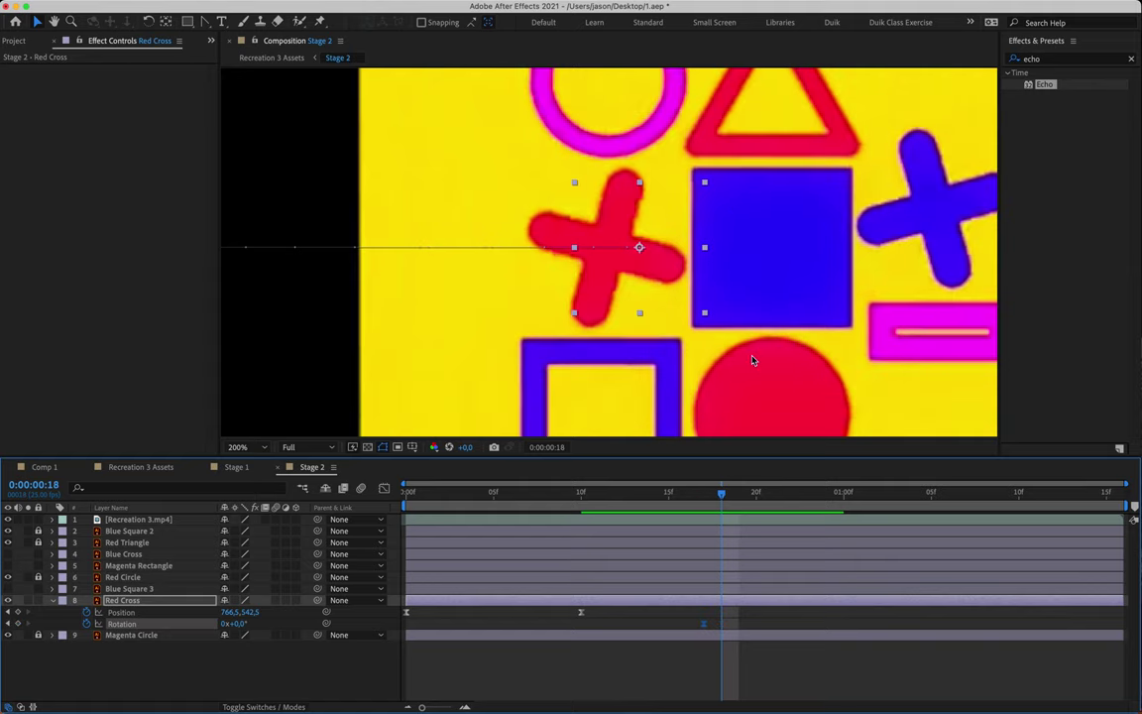
key(Page_Down)
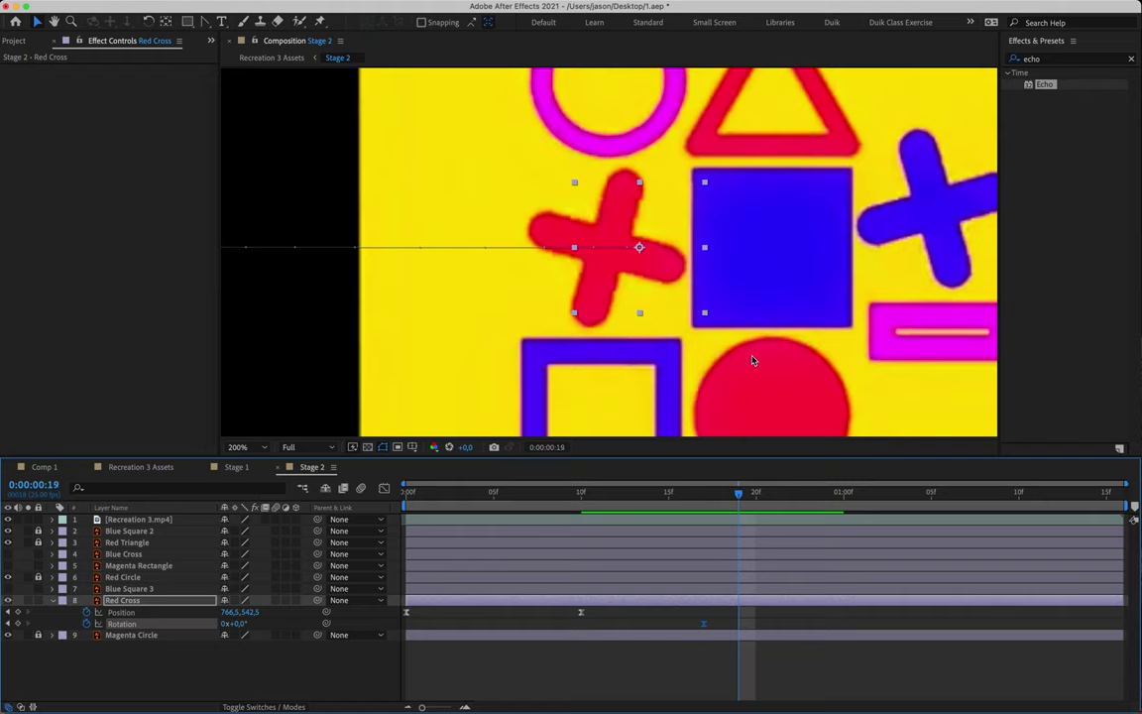
click(239, 625)
text(0)
key(Return)
click(8, 519)
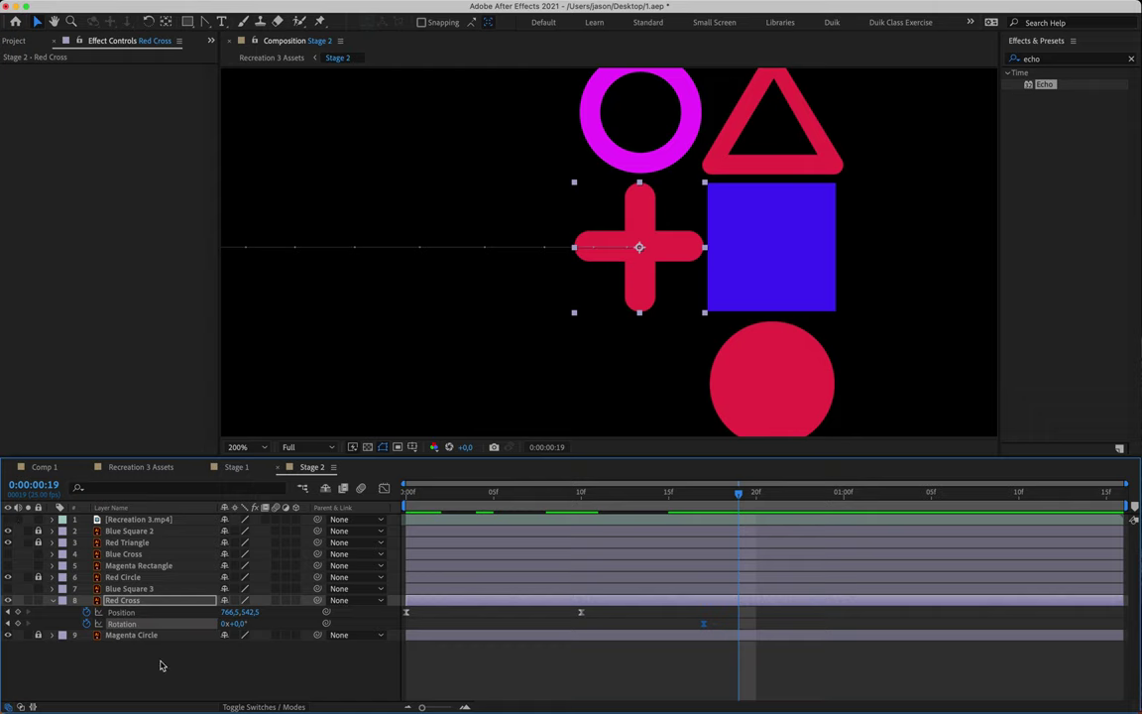
click(240, 624)
key(Return)
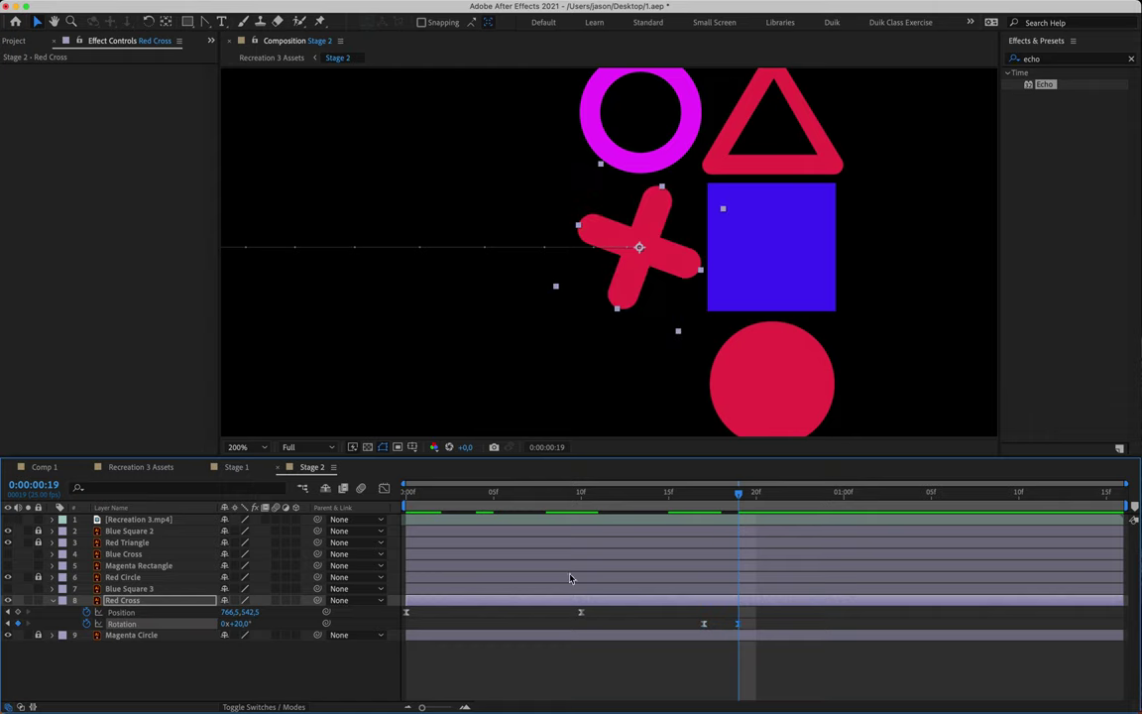
Step: Set a -90° Rotation keyframe for Red Cross at 0:00:01:06 and scrub through the spin
mouse_move(596, 5)
click(8, 519)
drag(738, 492, 949, 500)
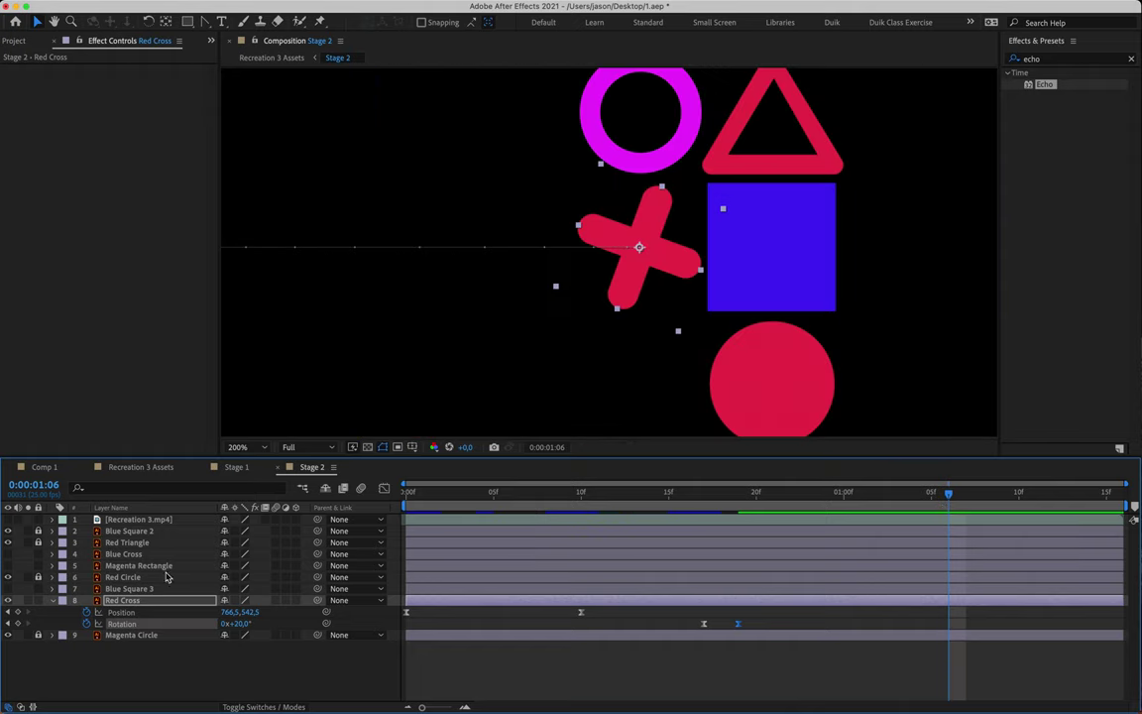
click(239, 623)
key(Return)
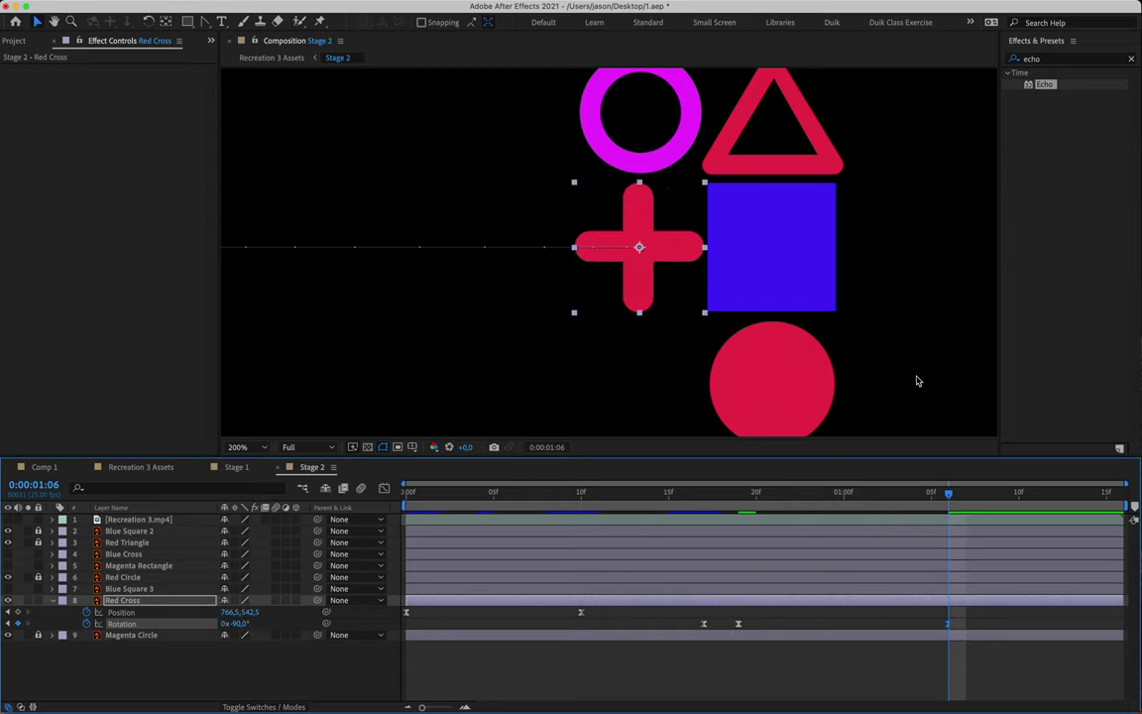
drag(949, 500, 859, 505)
drag(721, 508, 943, 489)
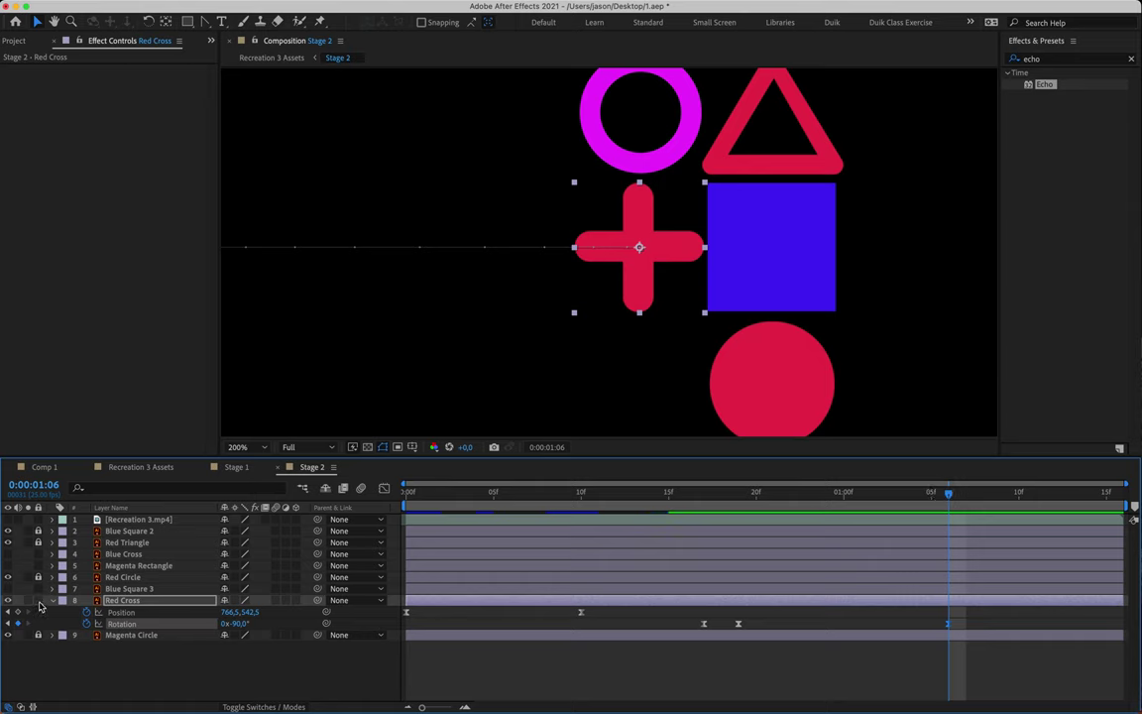
Step: Reveal only the Rotation property of Red Cross and lock the layer
key(r)
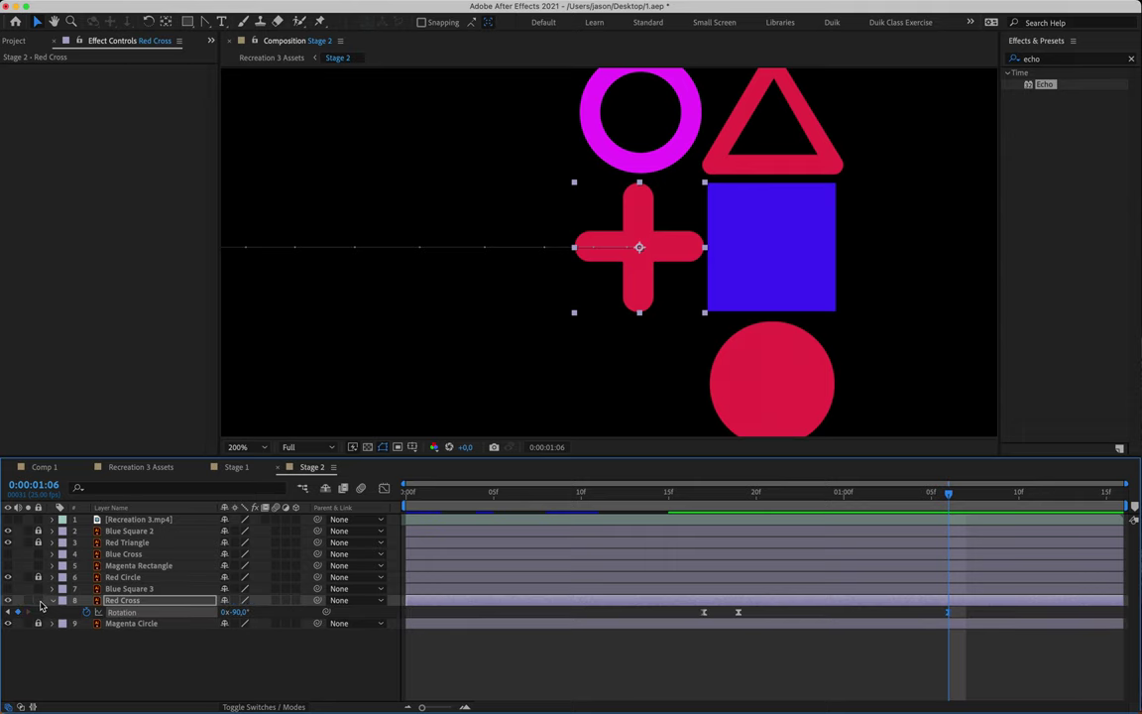
click(39, 601)
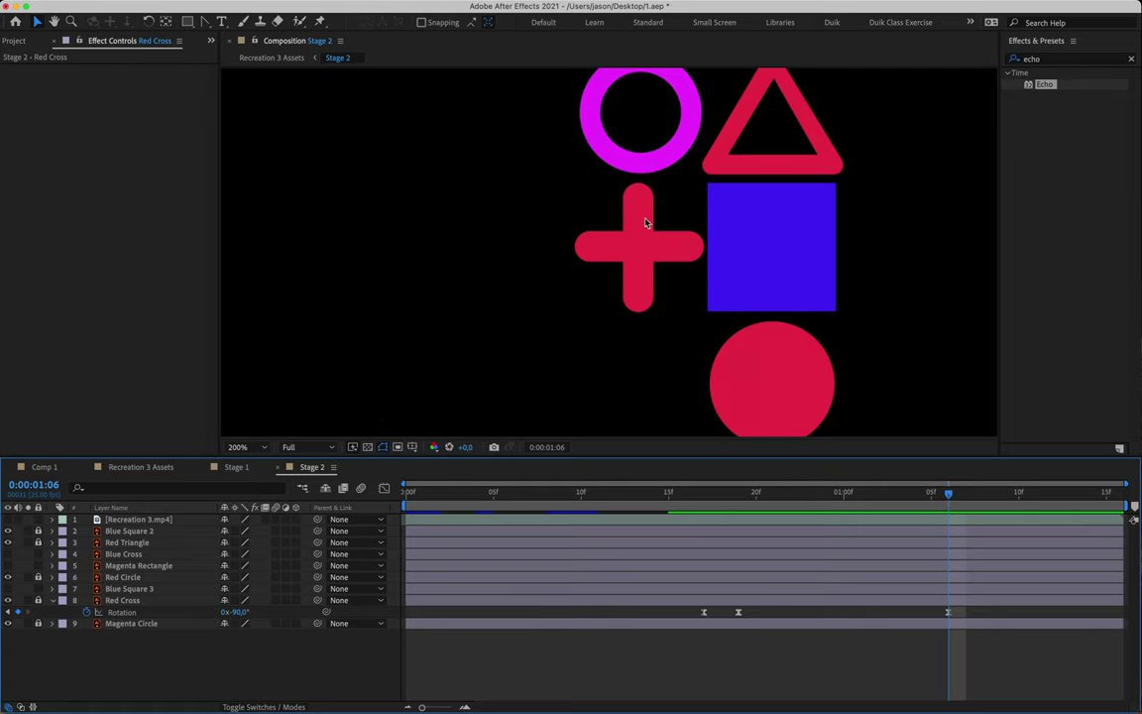
scroll(596, 198, down, 1)
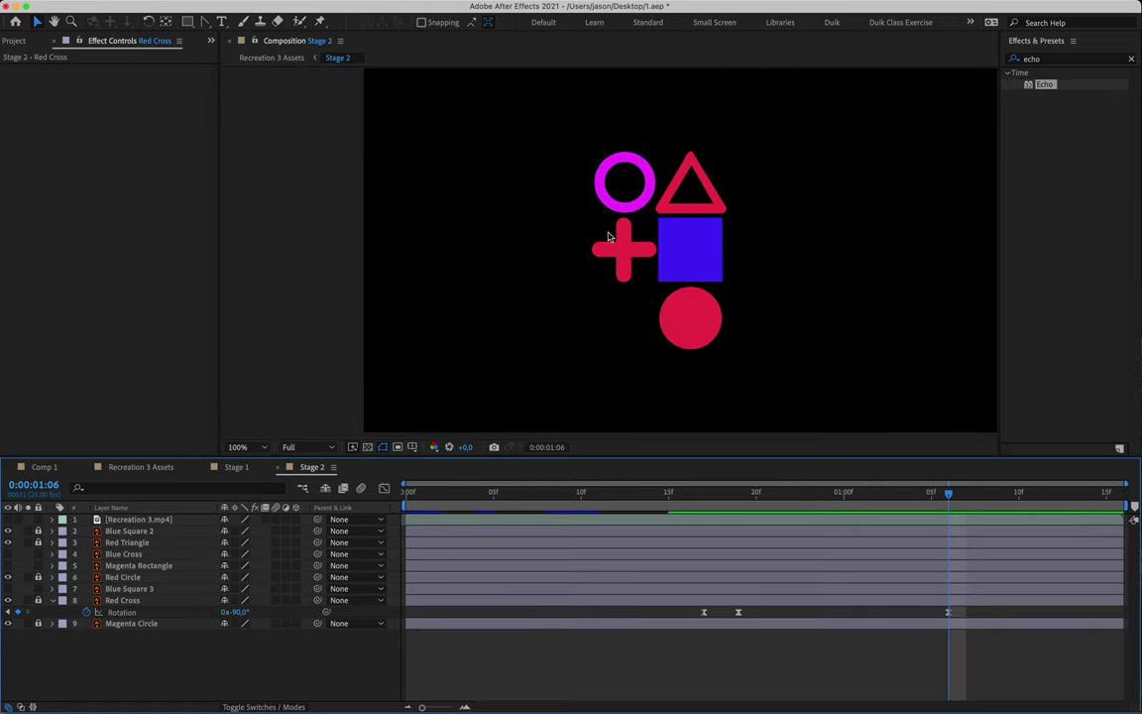
Step: Check the reference at frame 10, make the Blue Cross layer visible and add a Position keyframe for it there
click(9, 519)
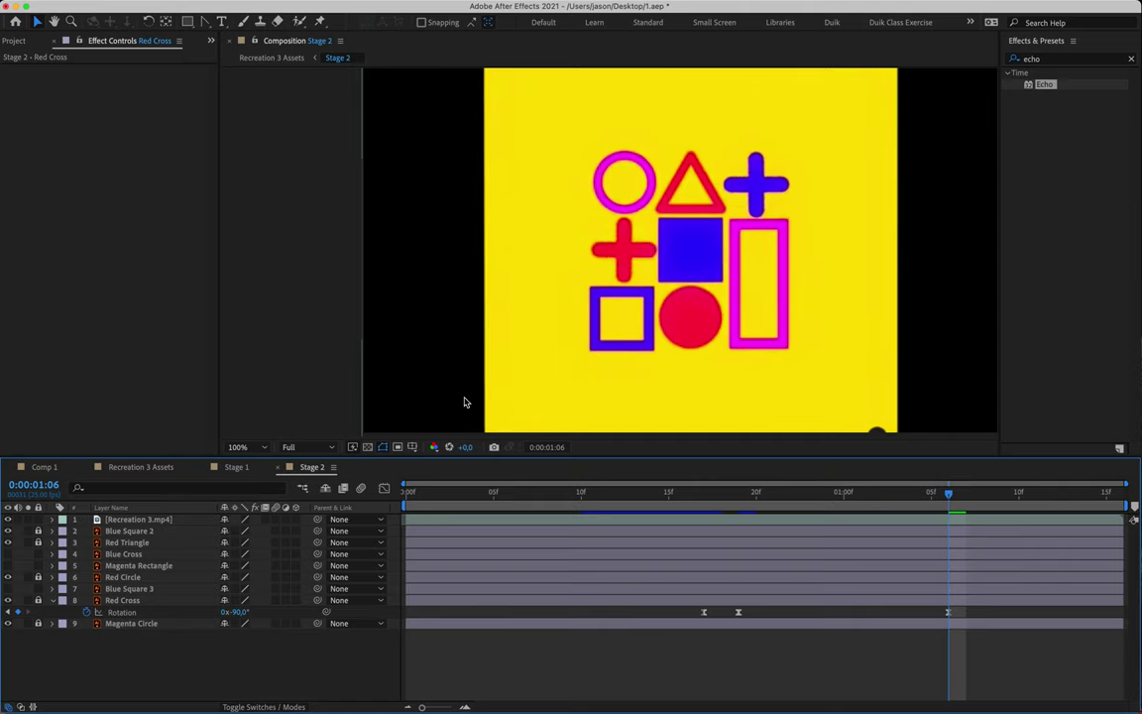
drag(711, 490, 581, 489)
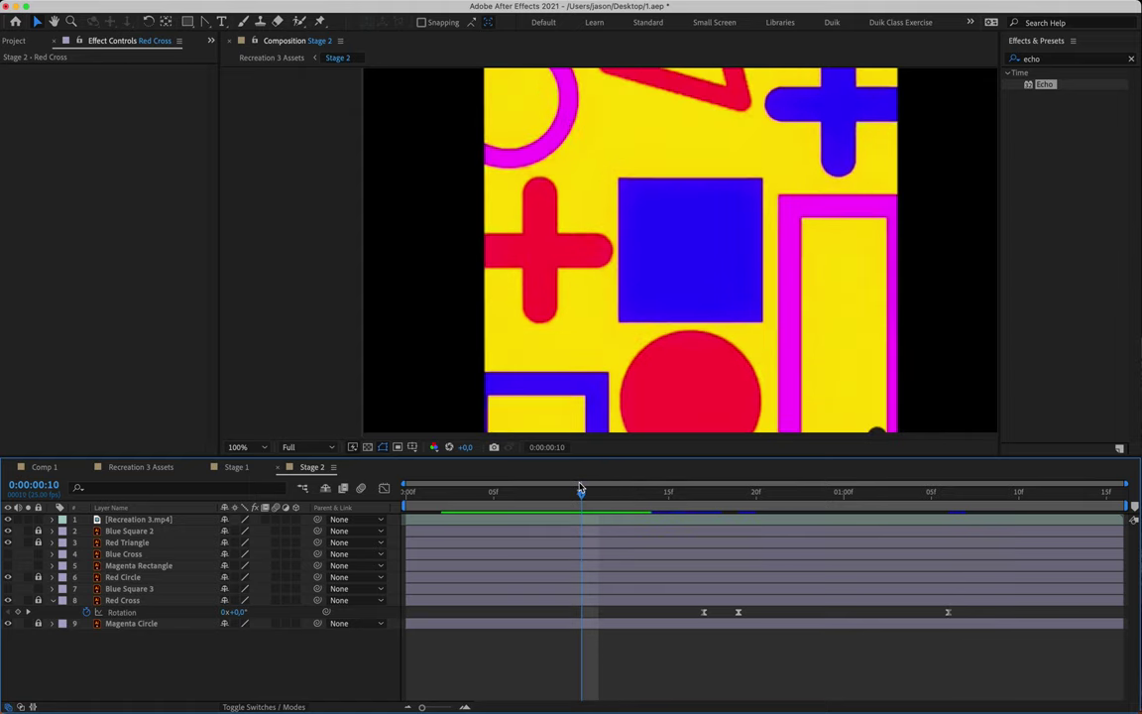
click(8, 518)
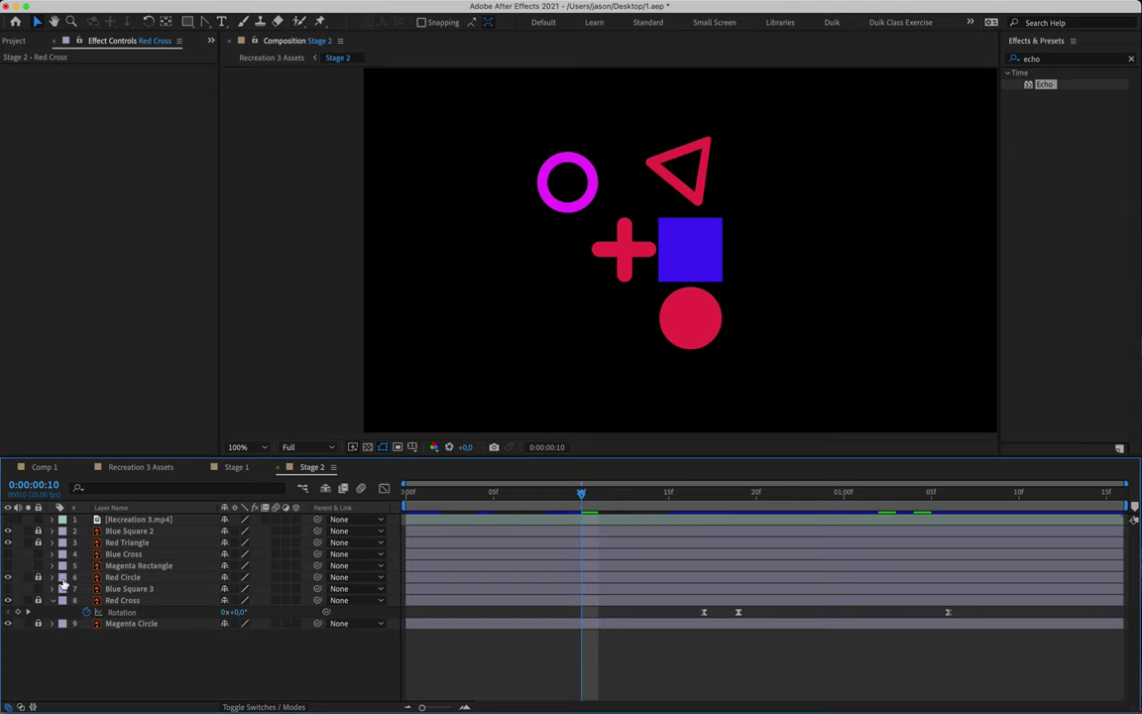
click(126, 553)
click(8, 553)
key(p)
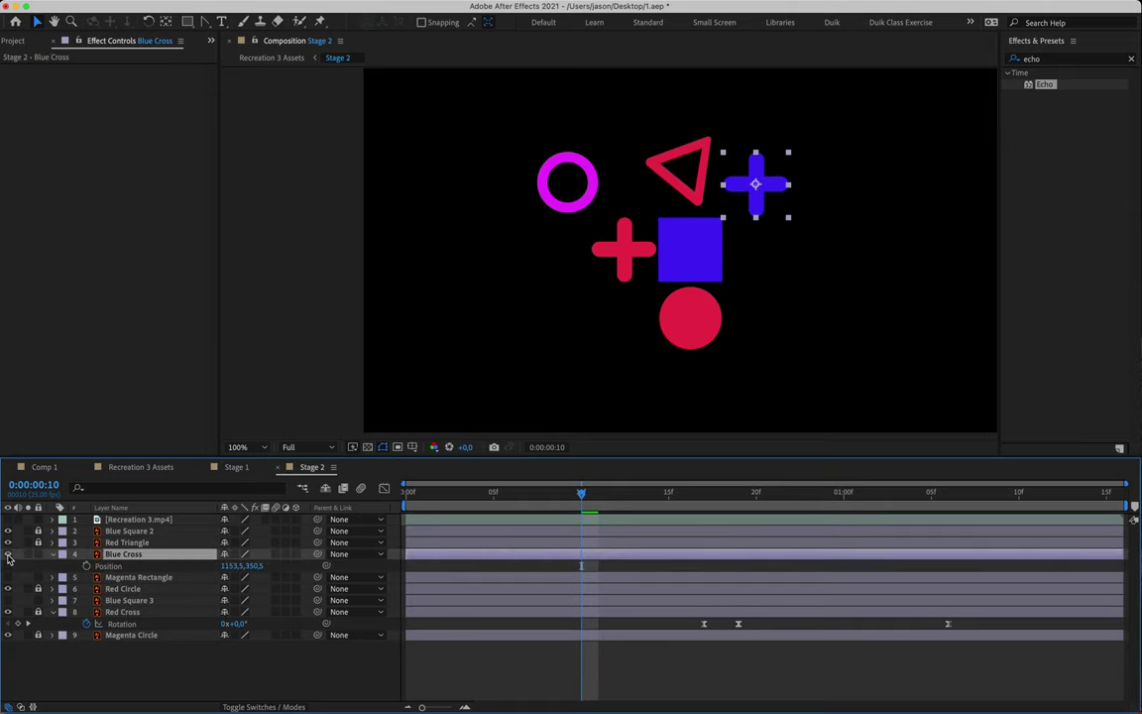
click(87, 566)
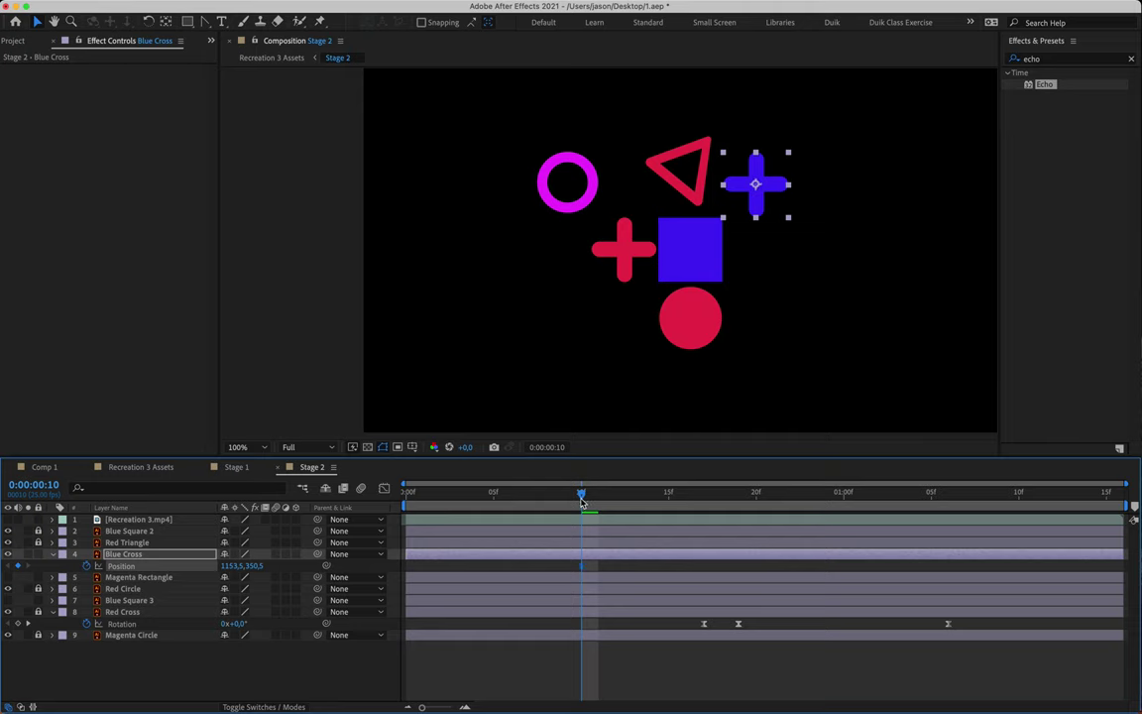
Step: At frame 0, move Blue Cross horizontally to the right to Position X 1793,5, Y 350,5, and scrub through the slide-in to frame 10
drag(579, 498, 405, 496)
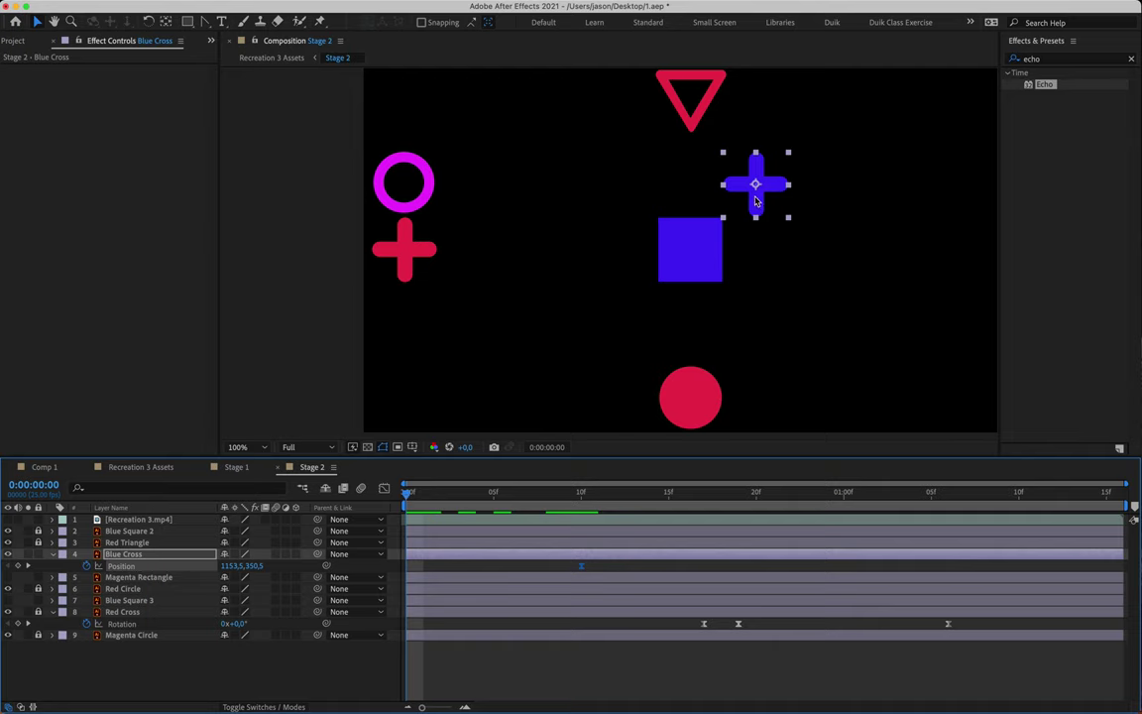
drag(759, 204, 834, 205)
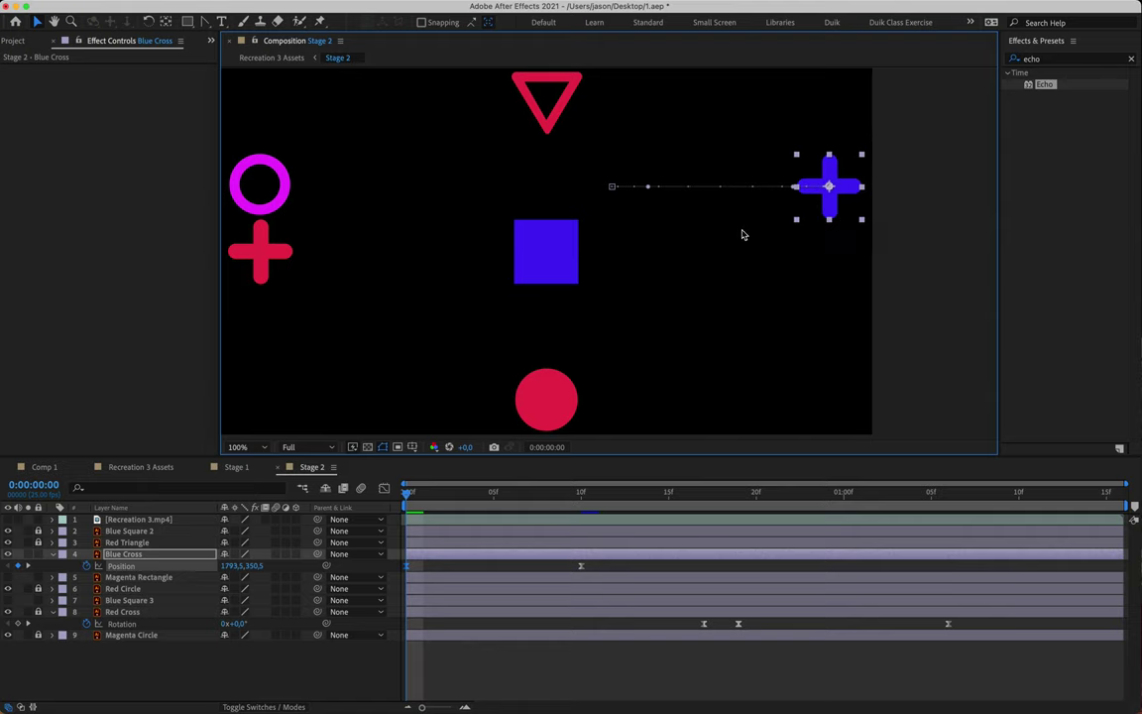
drag(410, 496, 585, 491)
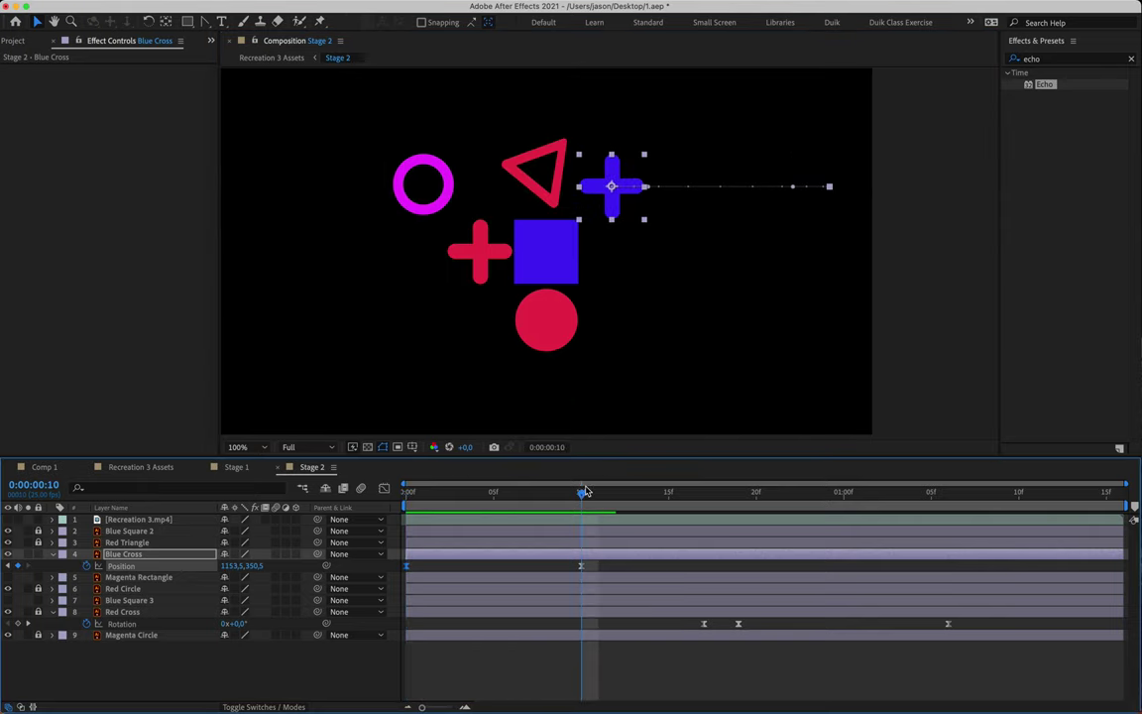
Step: Show the reference footage and add a holding Position keyframe for Blue Cross at frame 12
click(8, 519)
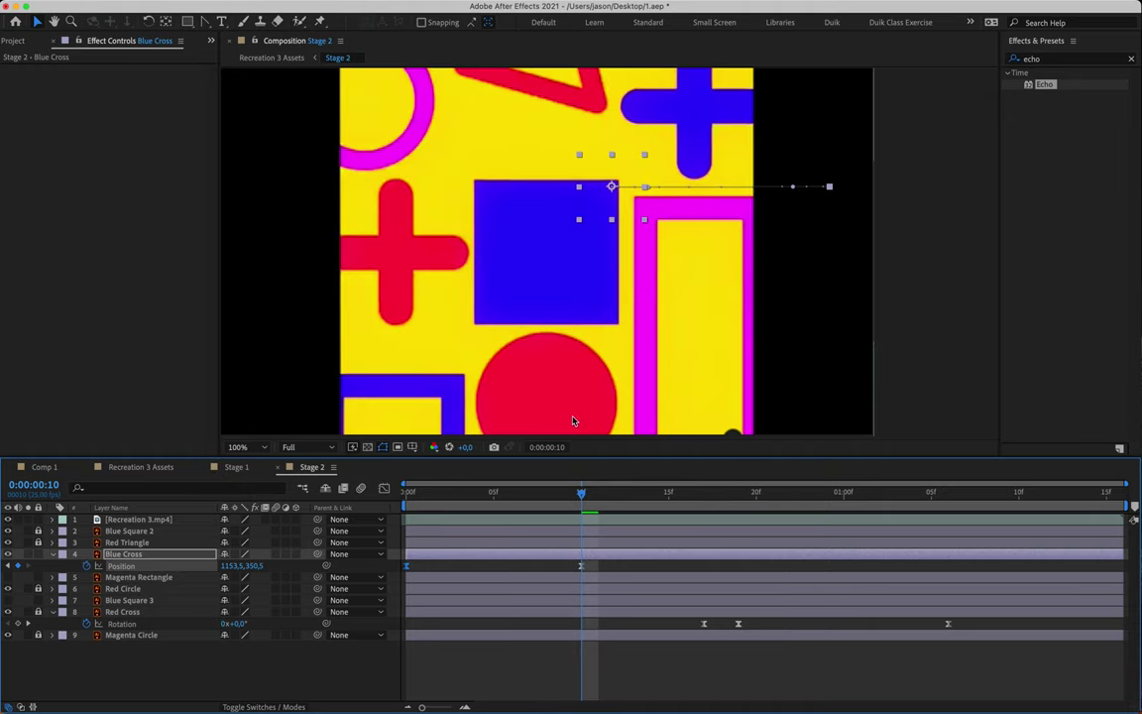
key(space)
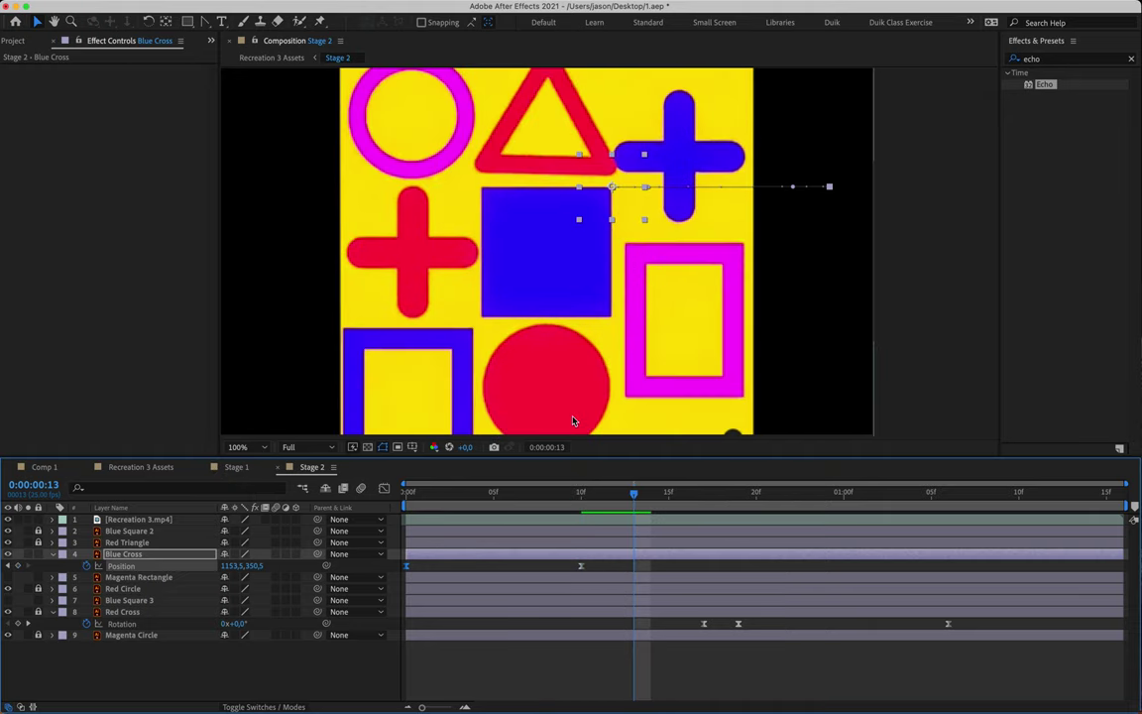
key(Page_Up)
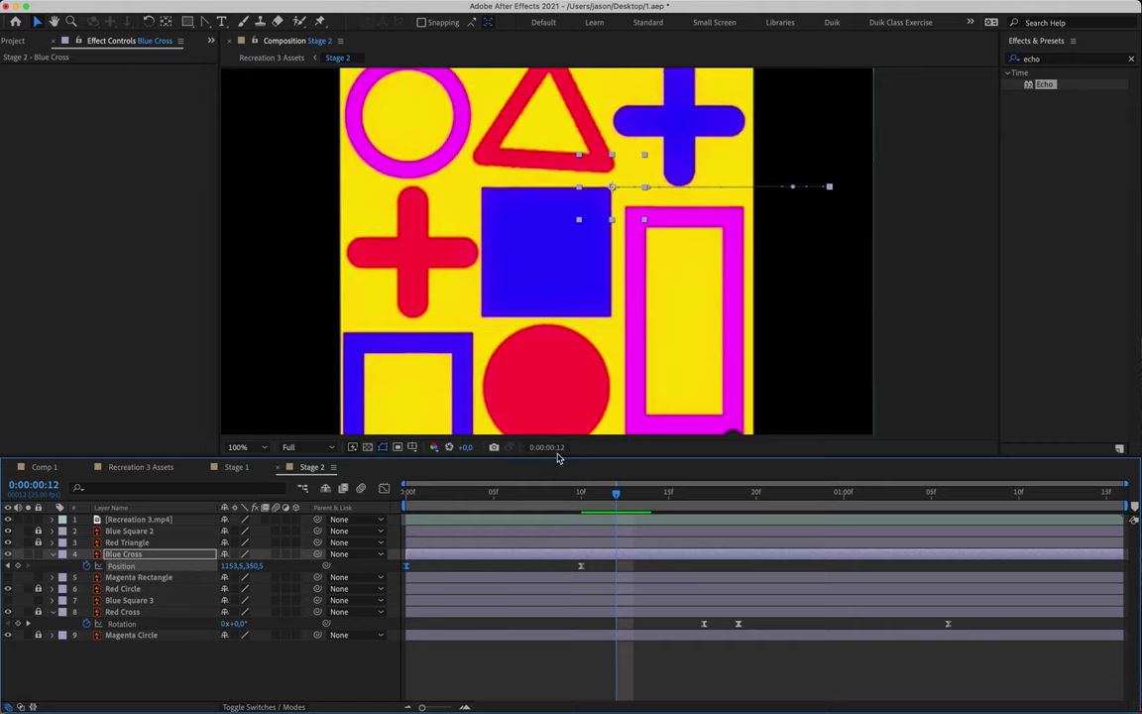
click(18, 565)
Step: At frame 16, move Blue Cross straight down to Position X 1153,5, Y 493,5, matching the reference movement
key(Page_Down)
key(Page_Down)
key(Page_Down)
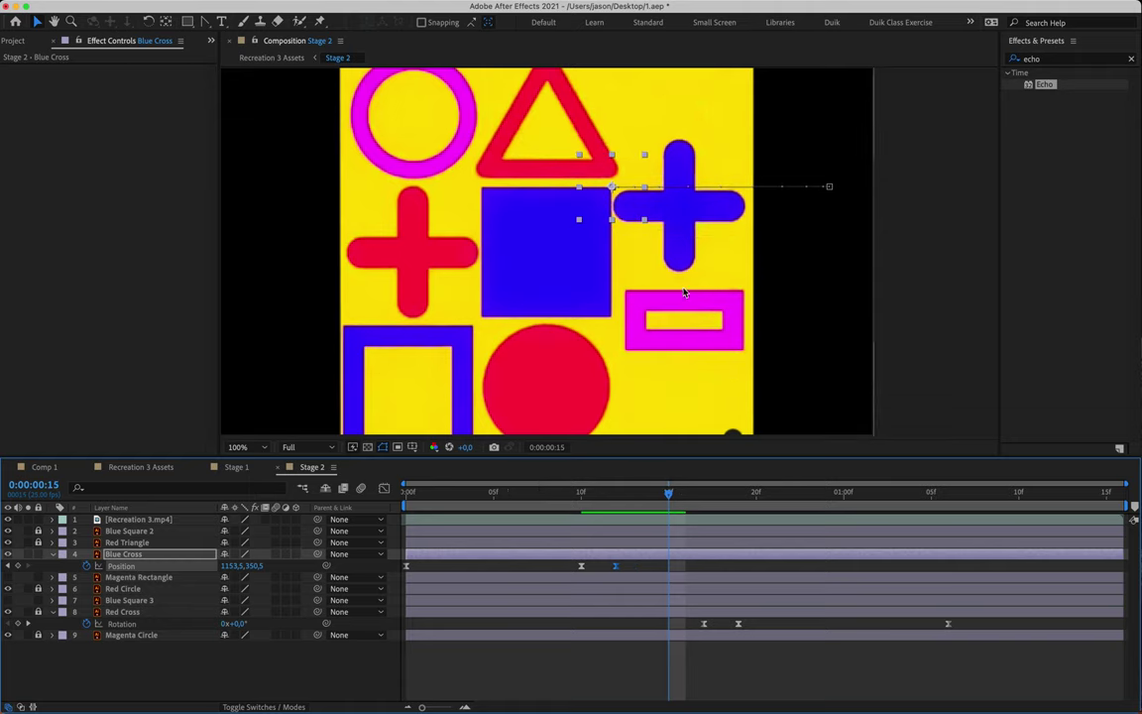
key(Page_Down)
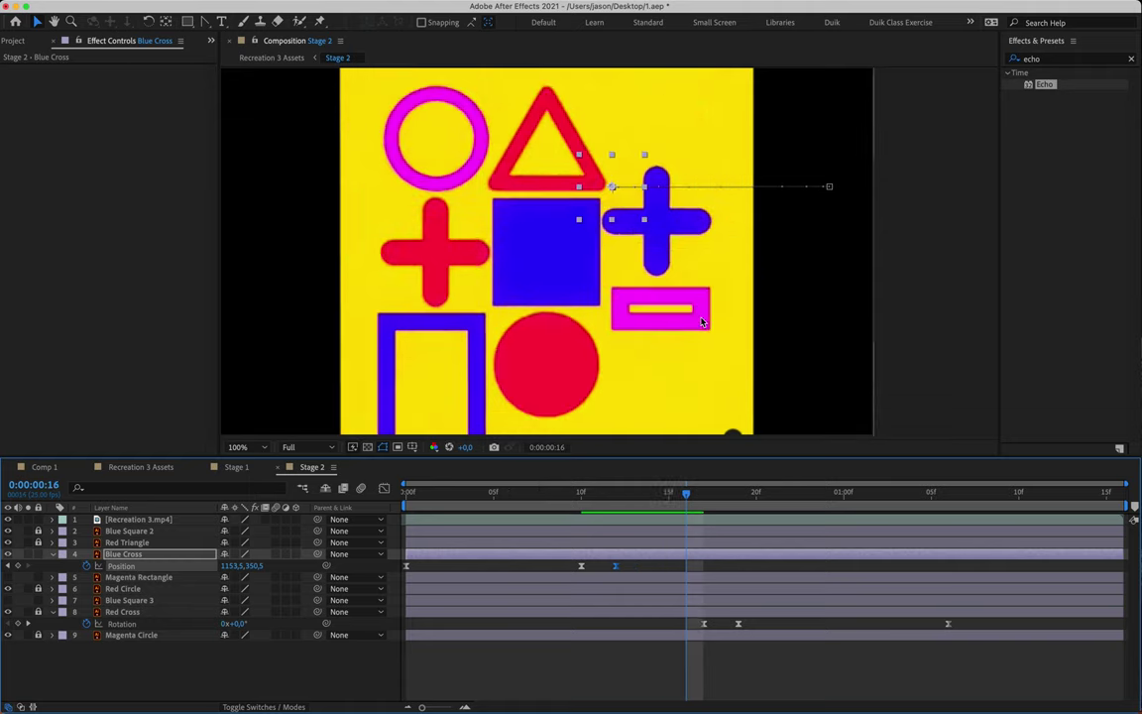
key(Page_Up)
key(Page_Down)
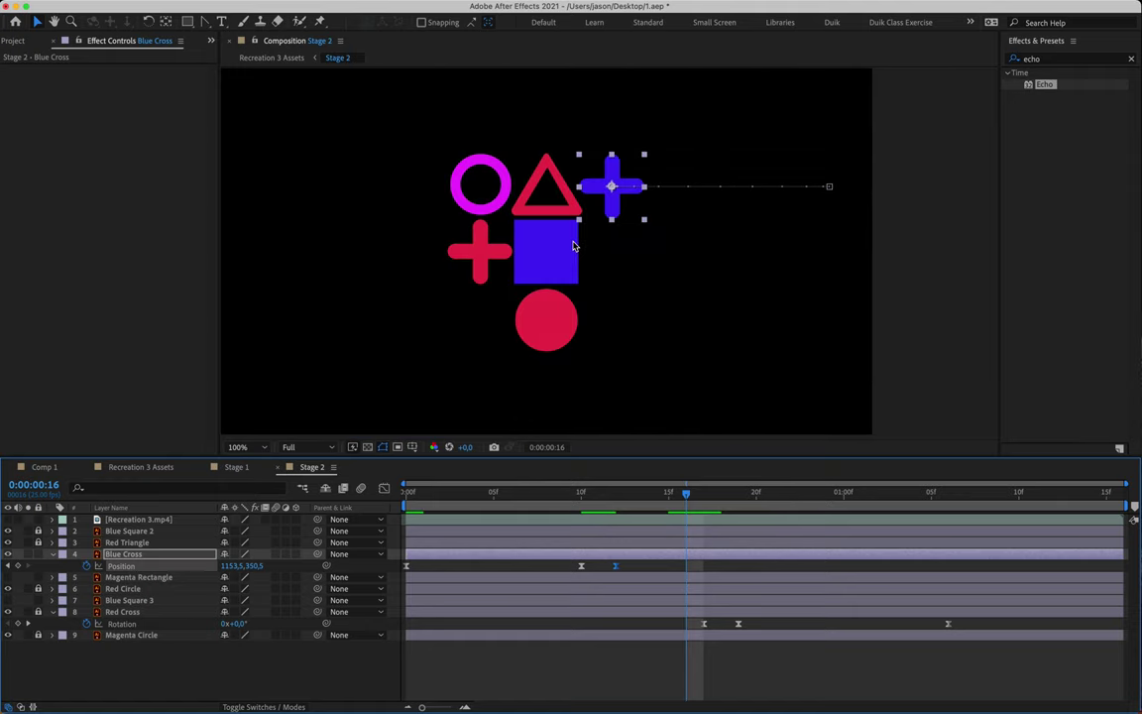
scroll(604, 243, up, 1)
drag(616, 167, 623, 257)
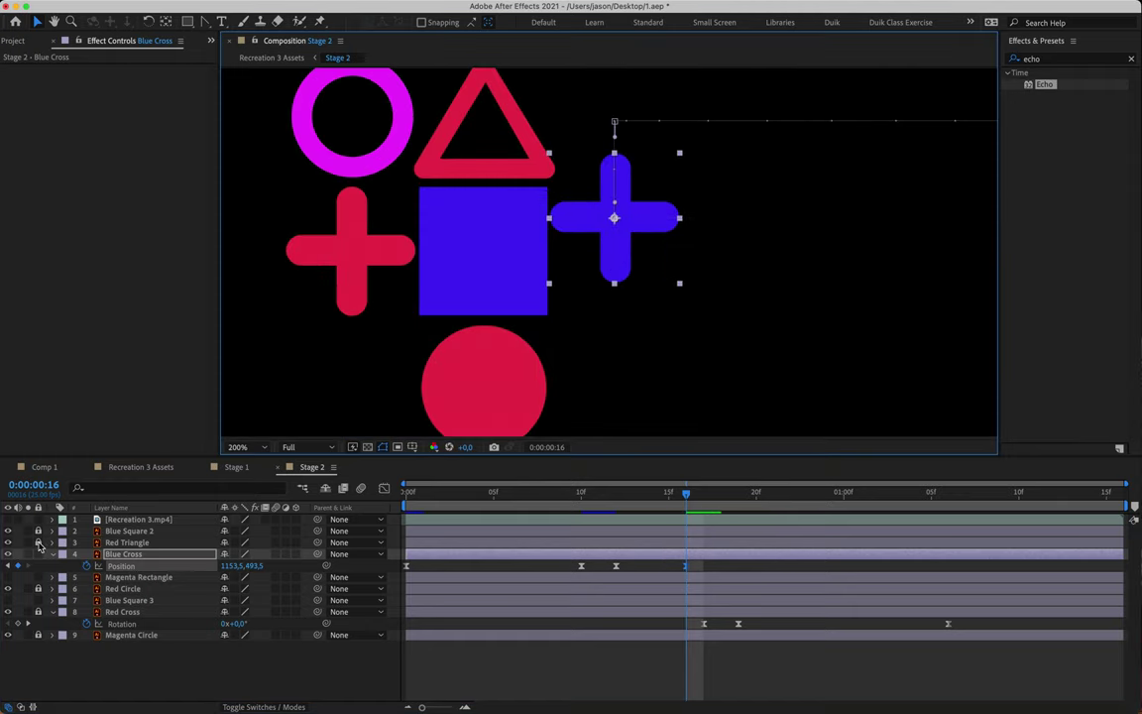
Step: Compare with the reference footage and add a holding Position keyframe for Blue Cross at frame 21
click(9, 520)
click(9, 519)
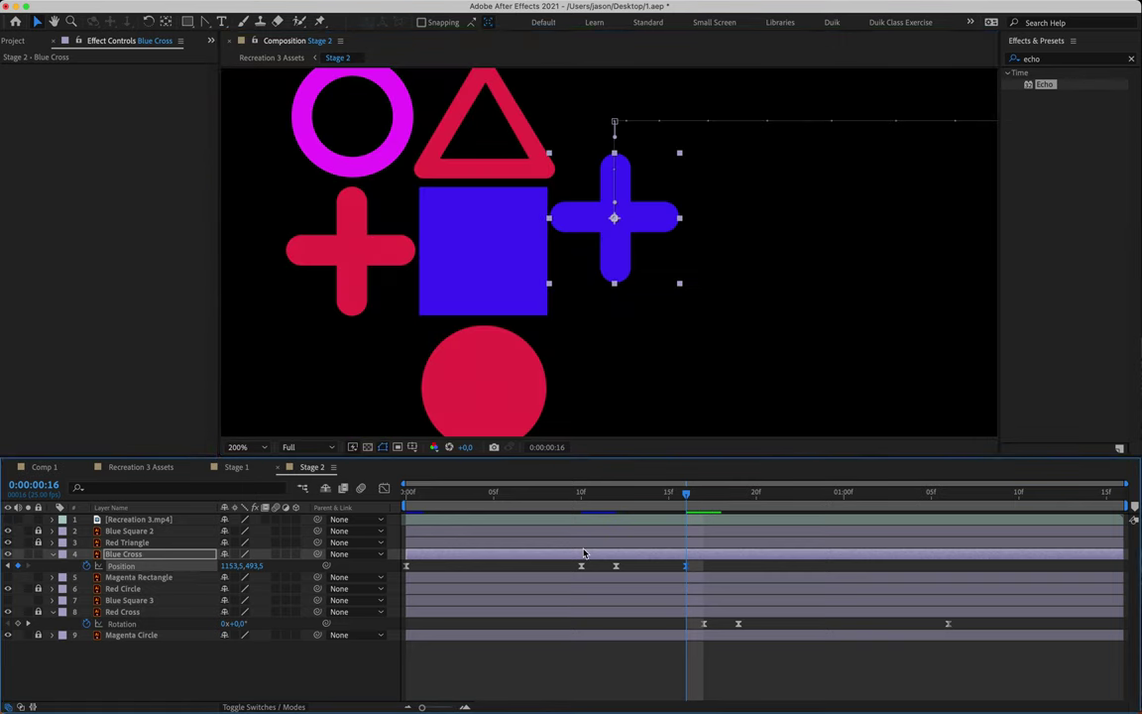
click(9, 519)
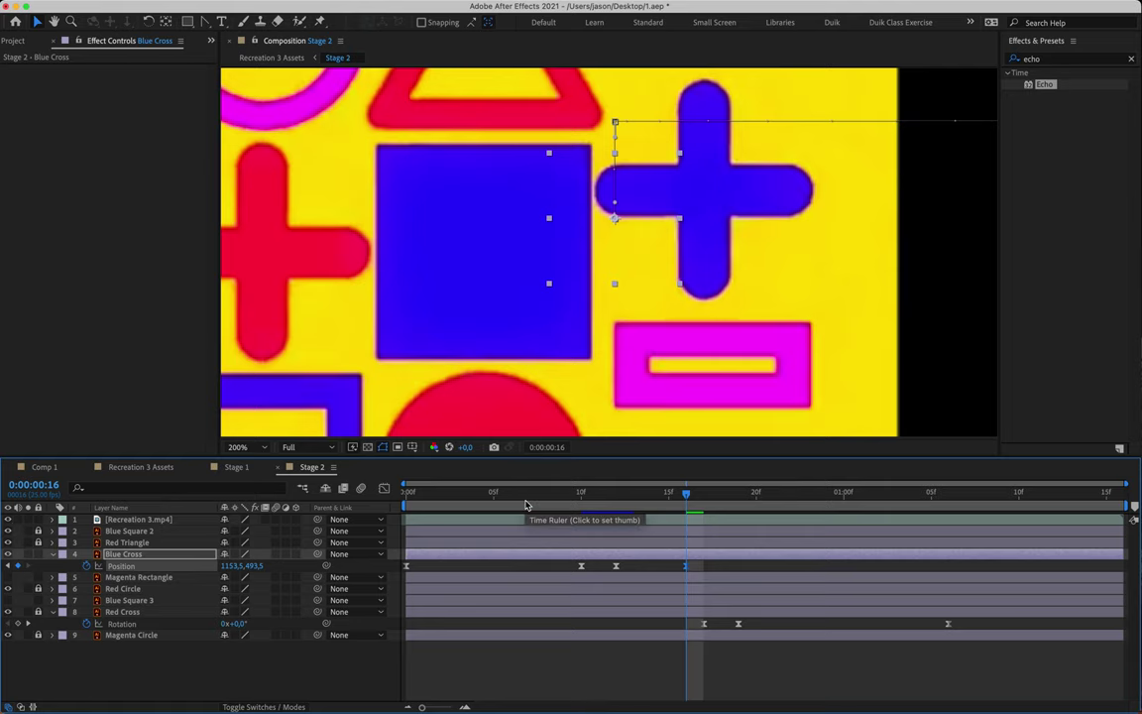
key(space)
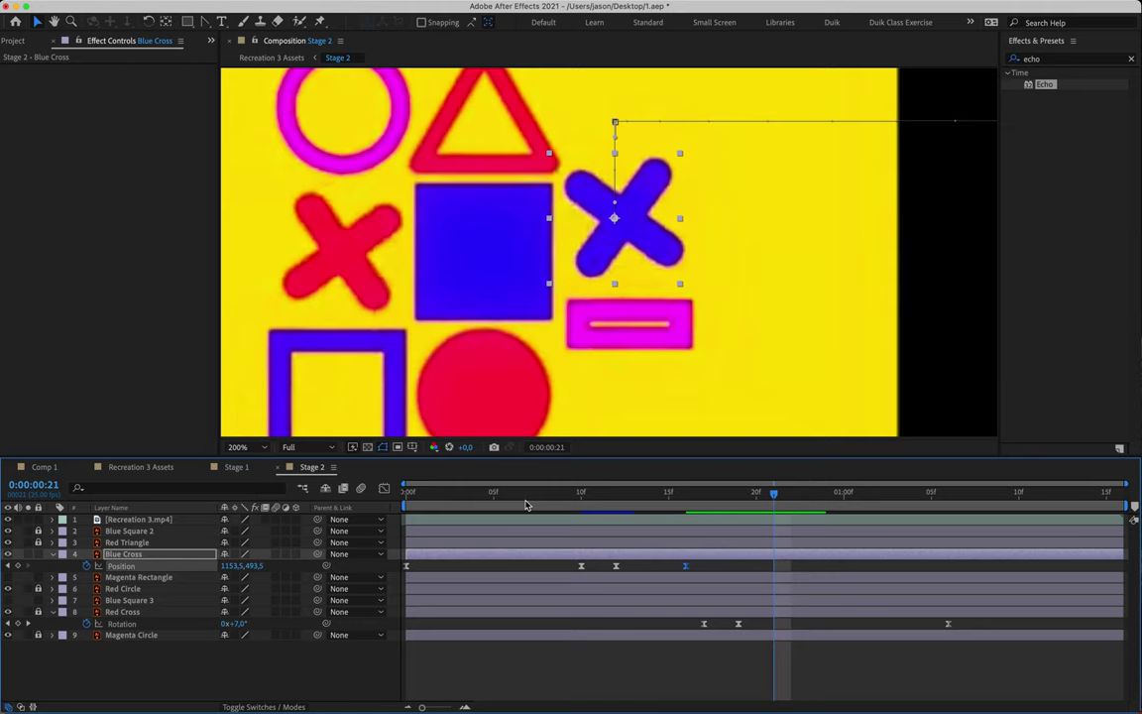
click(16, 565)
Step: At 0:00:01:06, move Blue Cross straight up to Position X 1153,5, Y 350,5 with the reference hidden, and scrub through the movement
key(space)
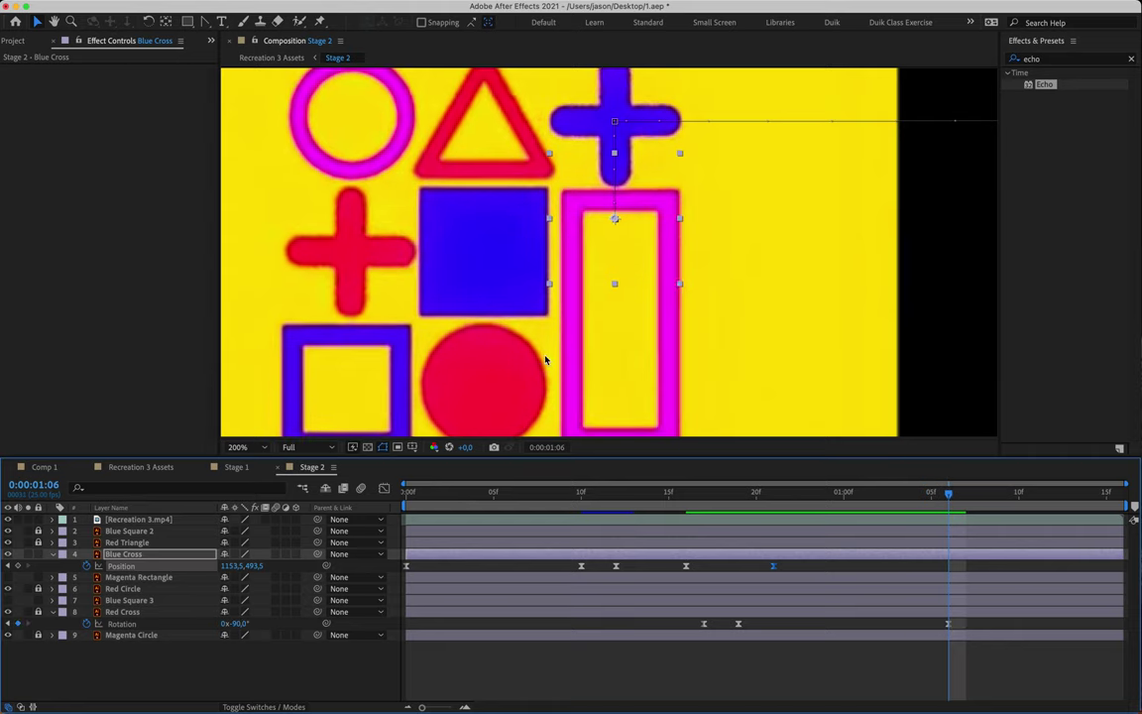
click(9, 520)
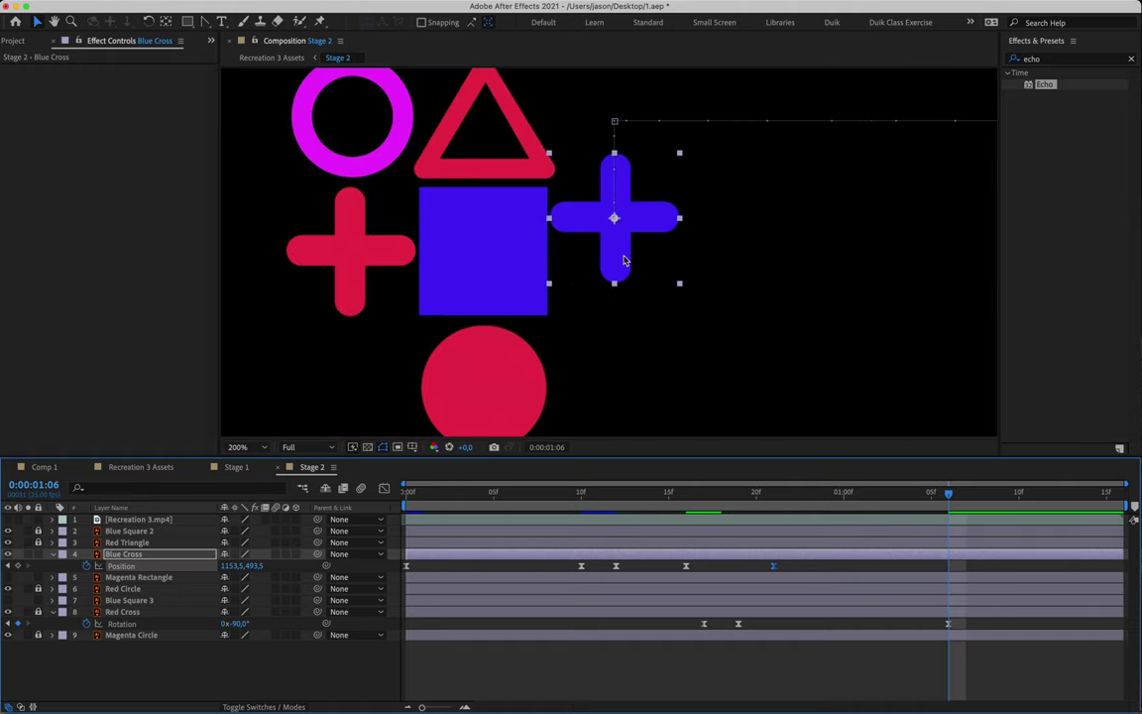
drag(619, 265, 623, 167)
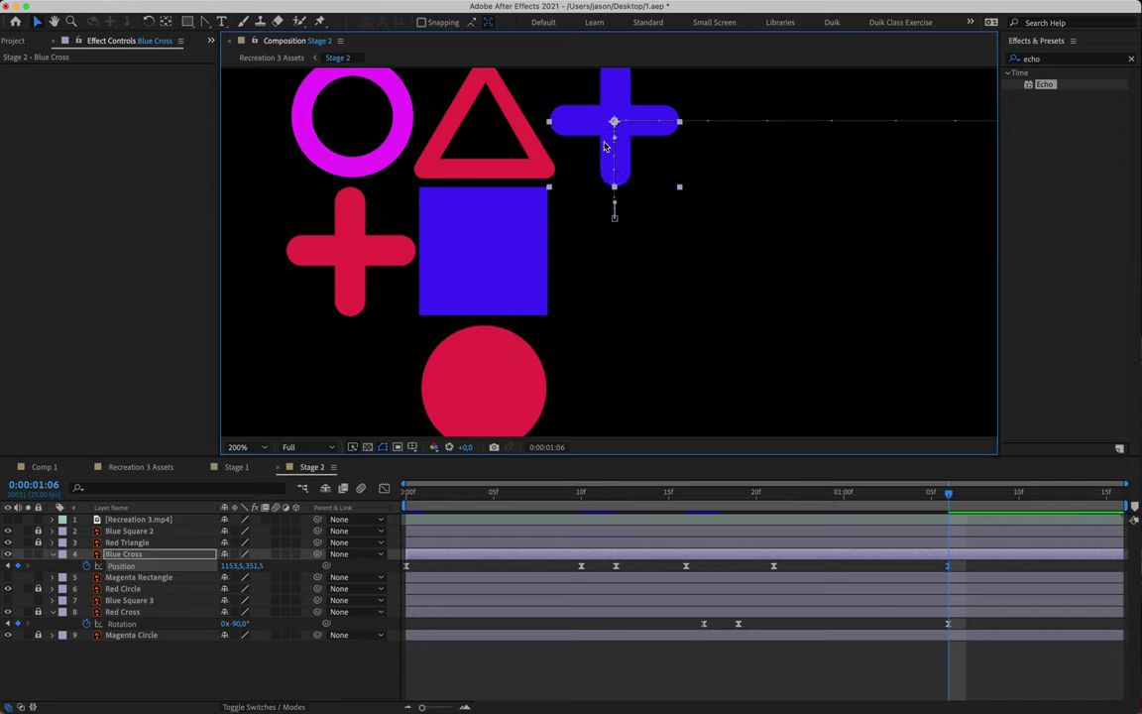
click(582, 565)
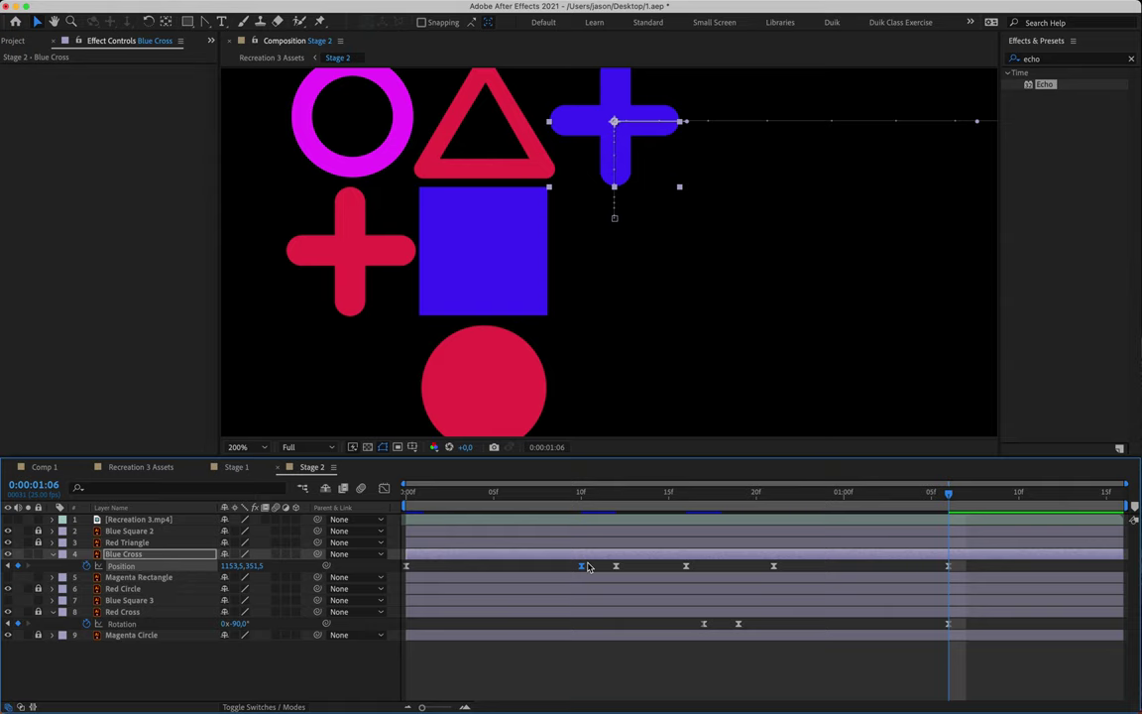
key(Up)
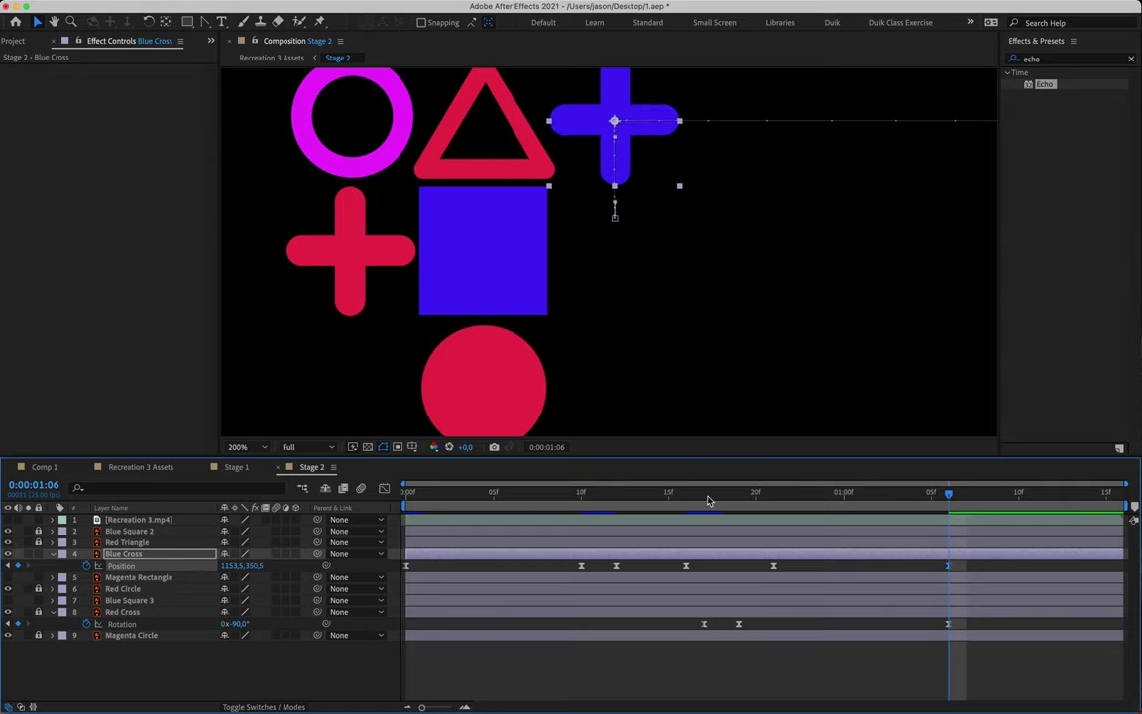
drag(745, 501, 953, 510)
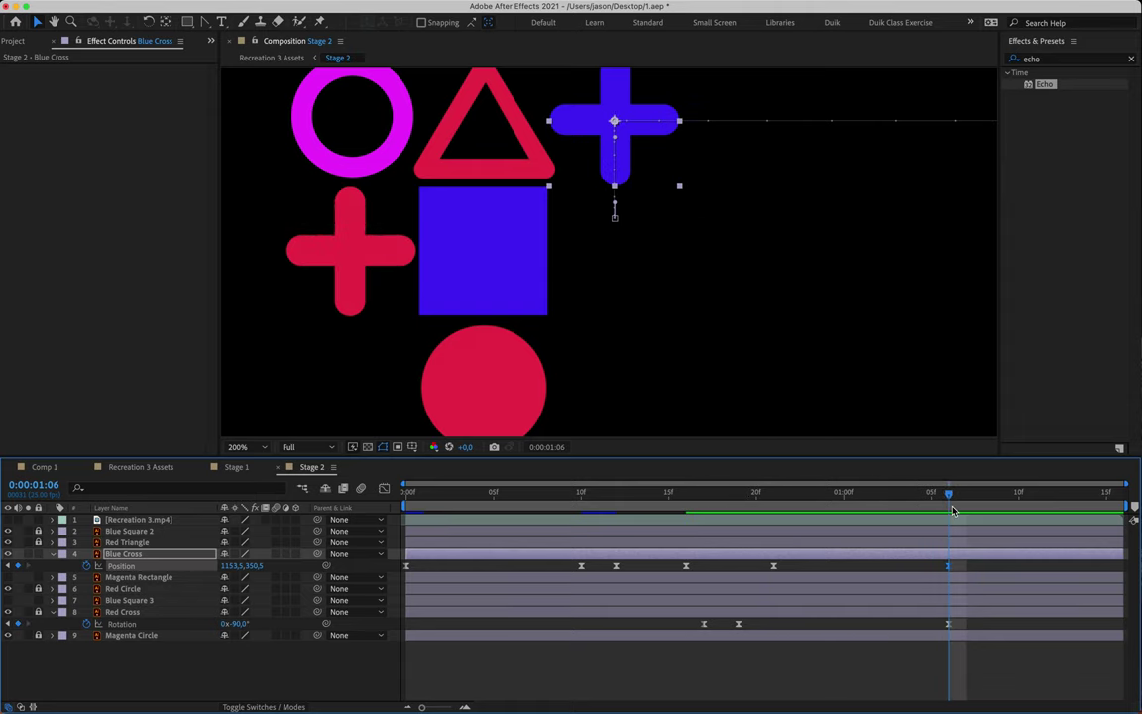
Step: Compare with the reference footage, hide it again, and add a starting Rotation keyframe of 0° for Blue Cross at frame 17
click(8, 519)
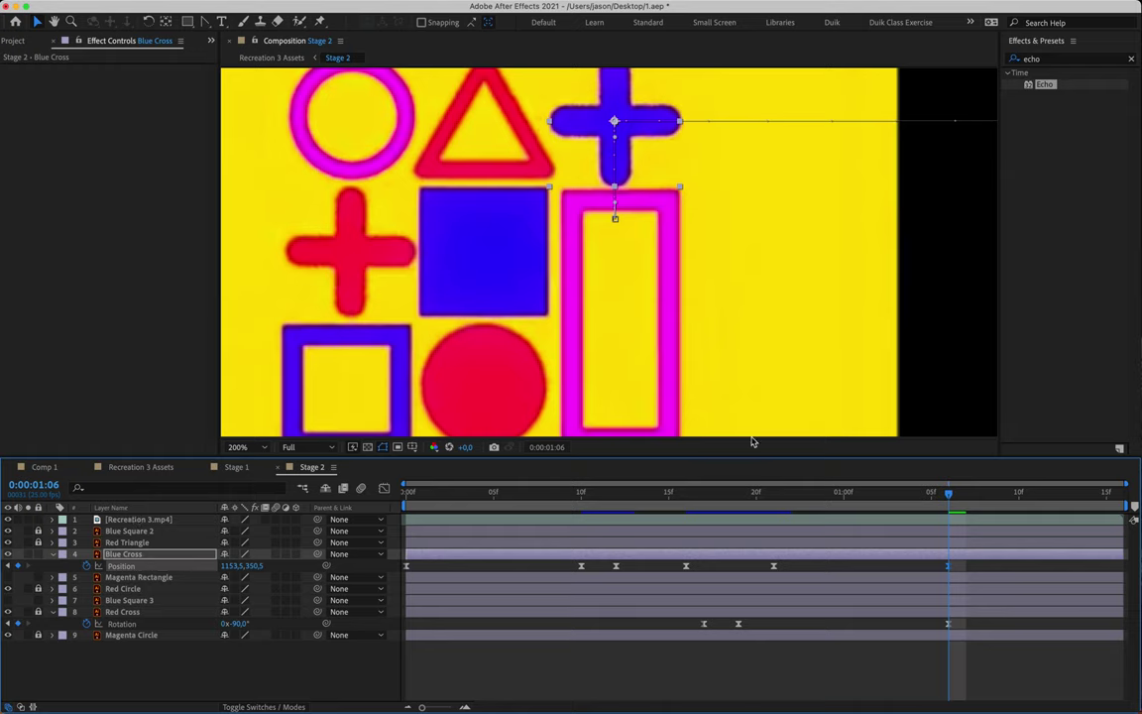
click(705, 494)
mouse_move(707, 495)
mouse_down()
mouse_move(738, 496)
mouse_move(706, 496)
mouse_move(733, 495)
mouse_move(730, 511)
mouse_move(704, 512)
mouse_up()
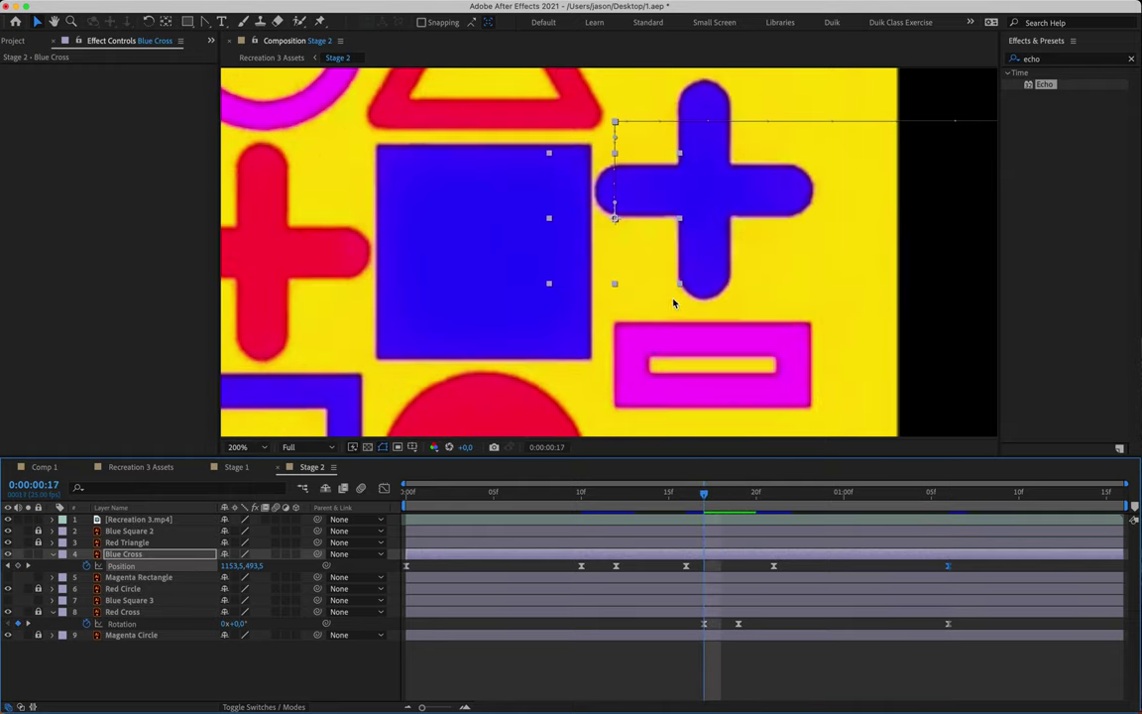
scroll(673, 303, down, 2)
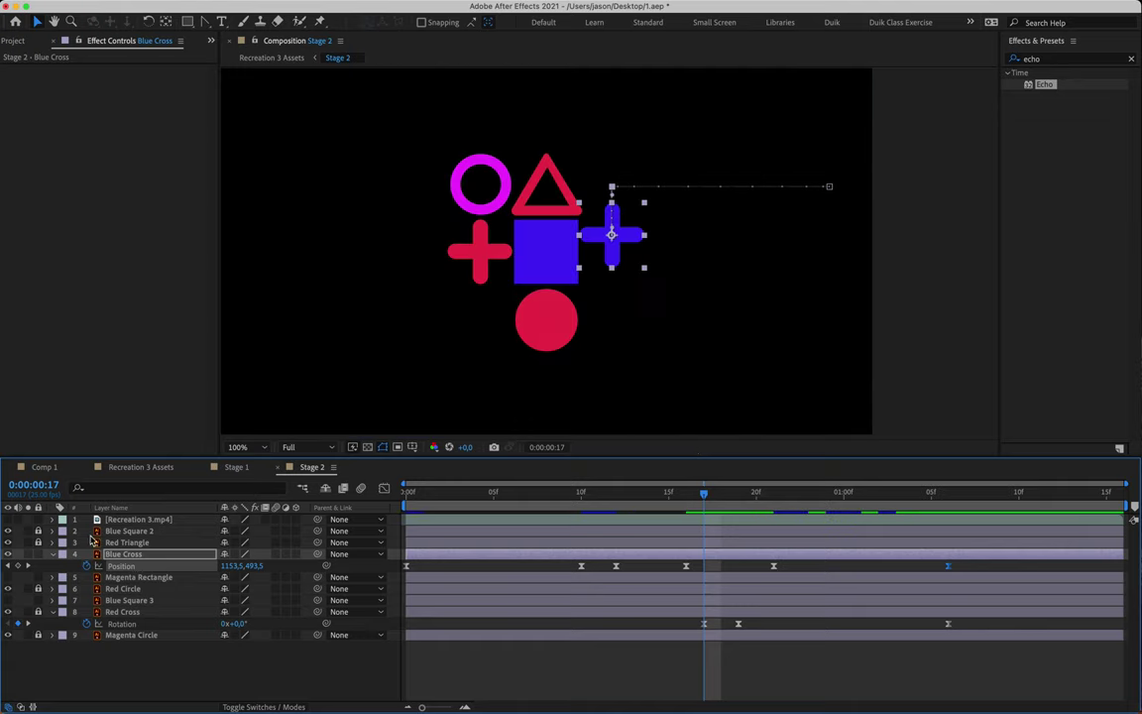
key(shift+r)
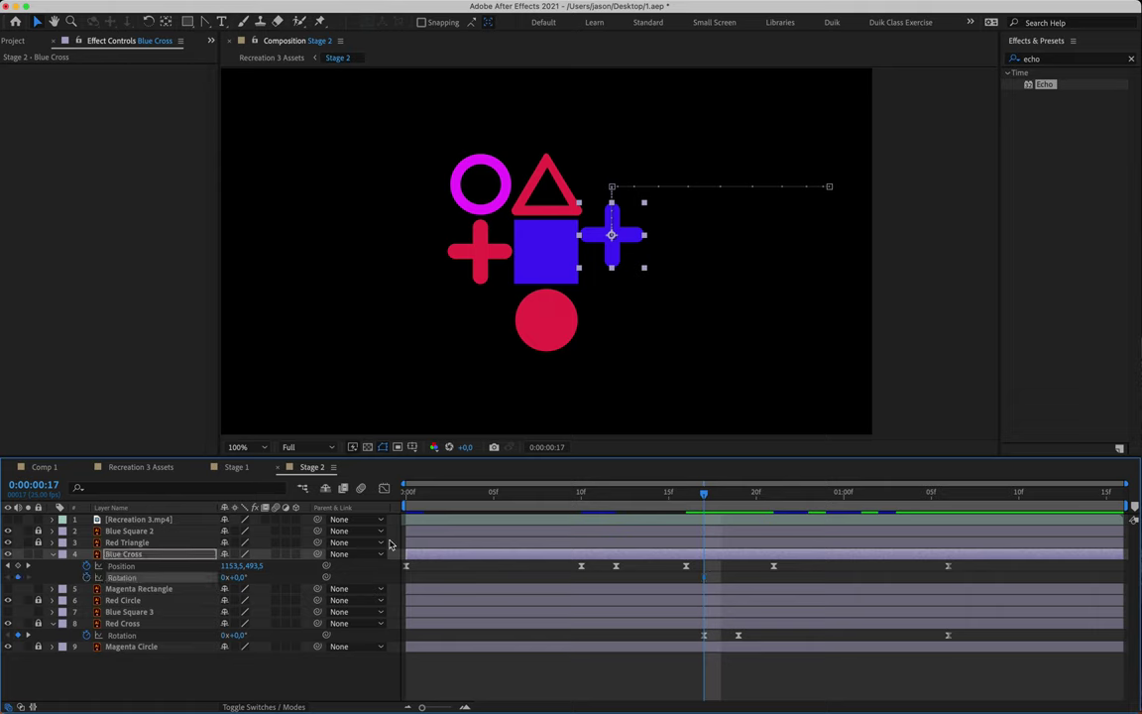
Step: At frame 19, set the Rotation of Blue Cross to -20°
key(Page_Down)
key(Page_Down)
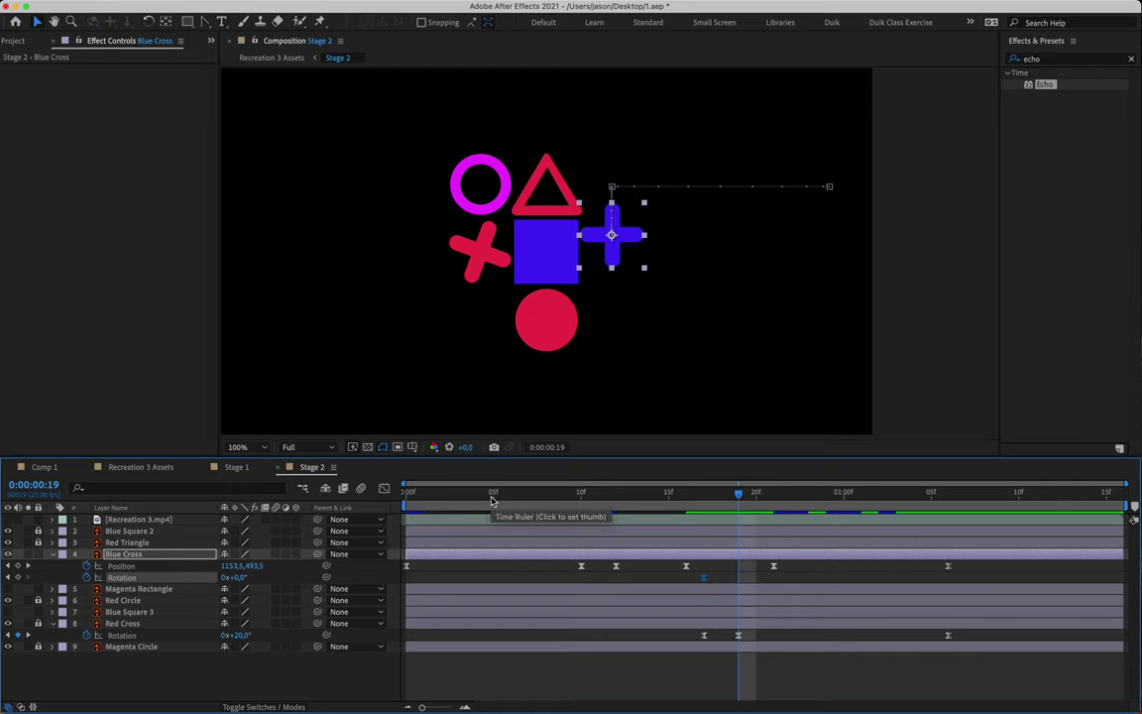
click(238, 578)
key(Return)
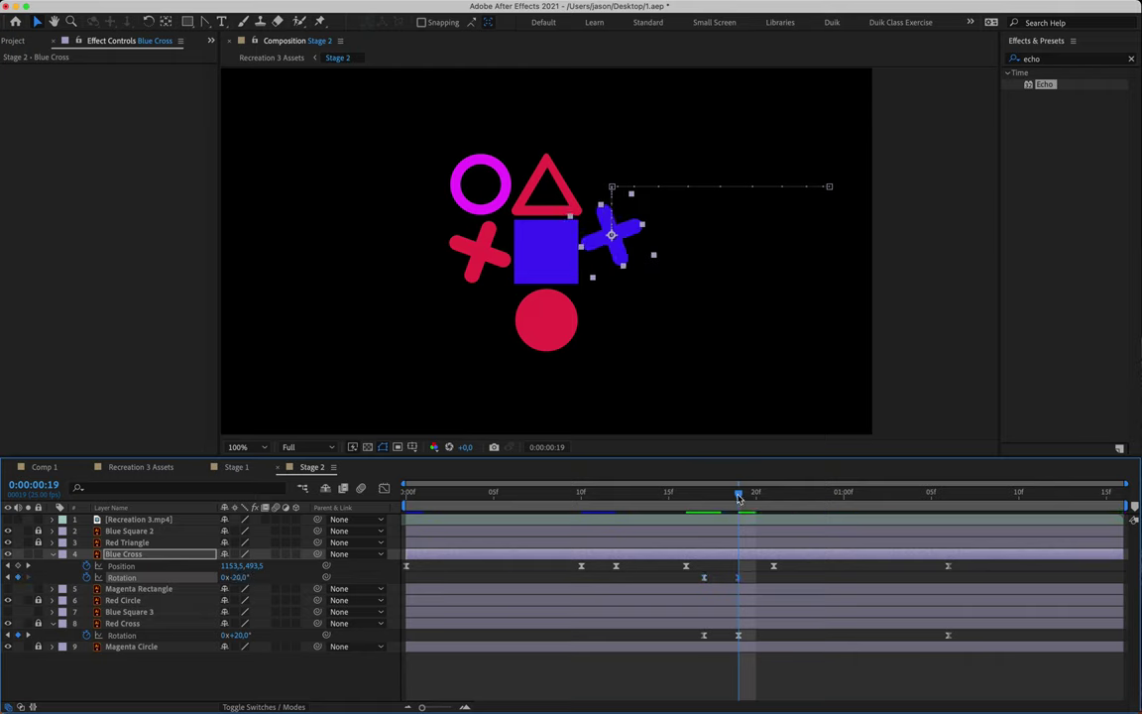
Step: At 0:00:01:06, set the Rotation of Blue Cross to 90° and scrub through the spin
key(Page_Down)
key(Page_Down)
key(shift+Page_Down)
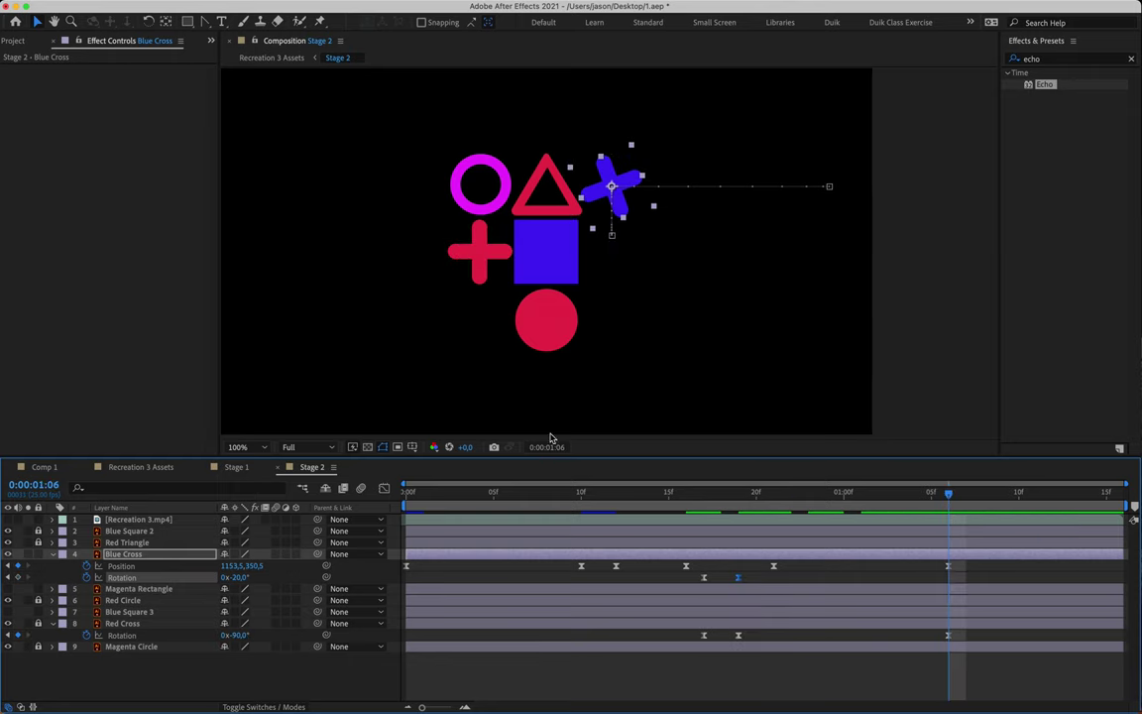
click(240, 577)
key(Return)
drag(773, 492, 956, 509)
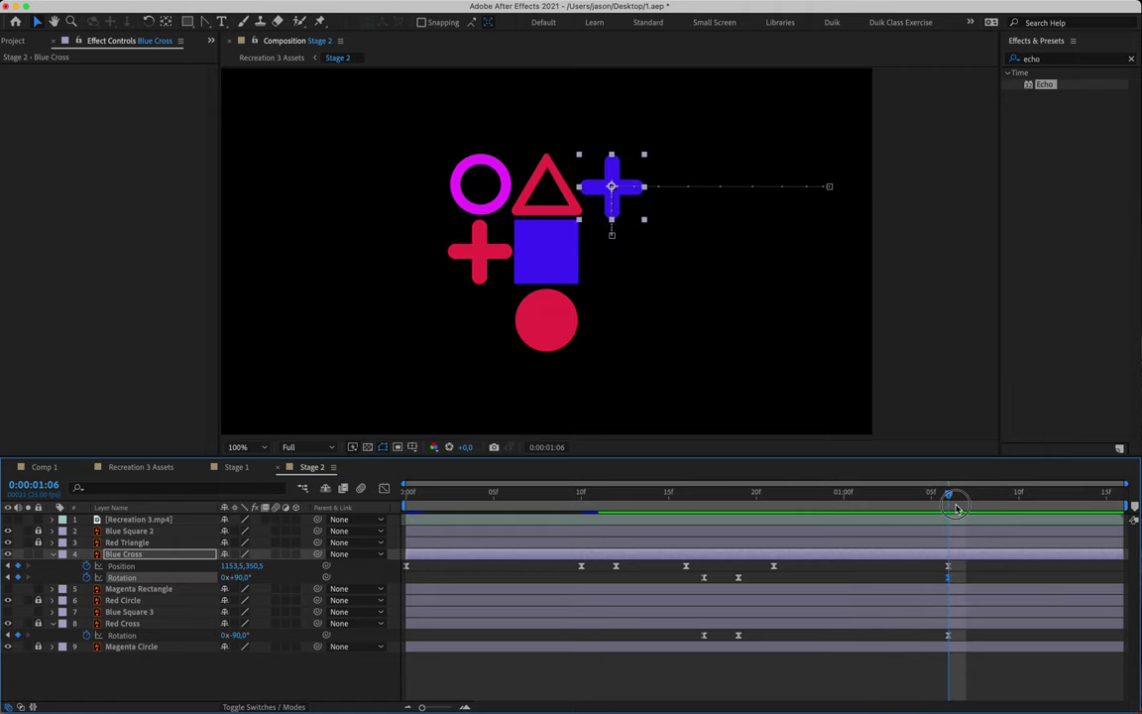
Step: Lock the Blue Cross layer, collapse the properties of both cross layers, and save the project
click(52, 553)
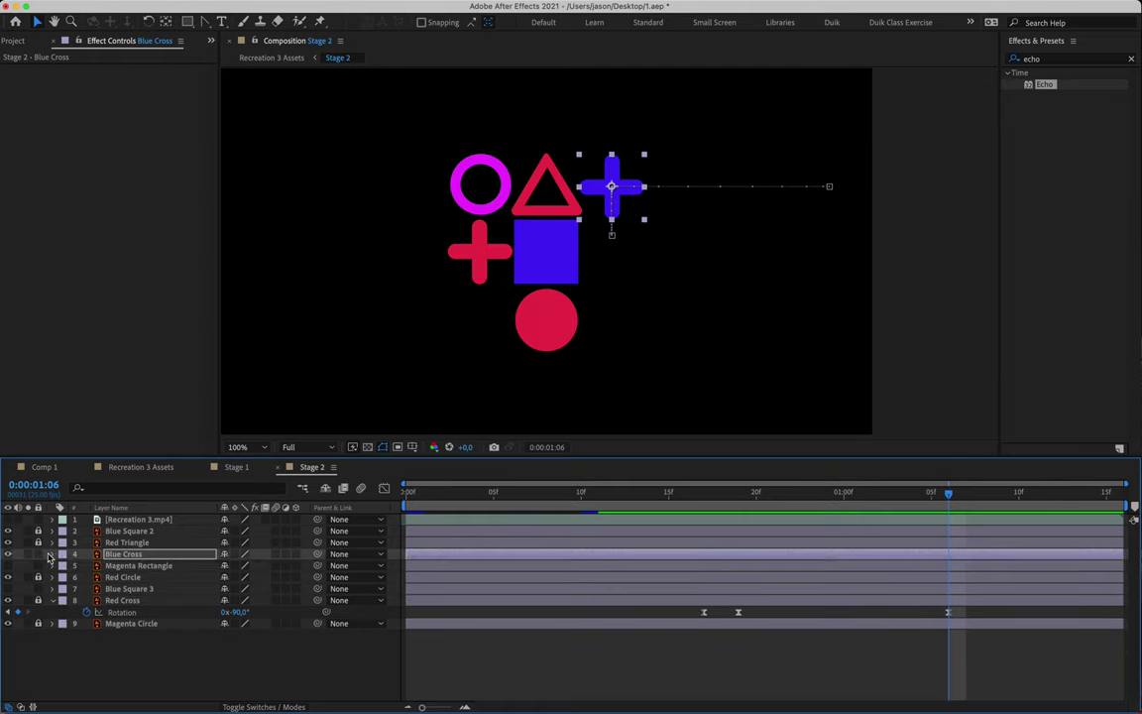
key(F2)
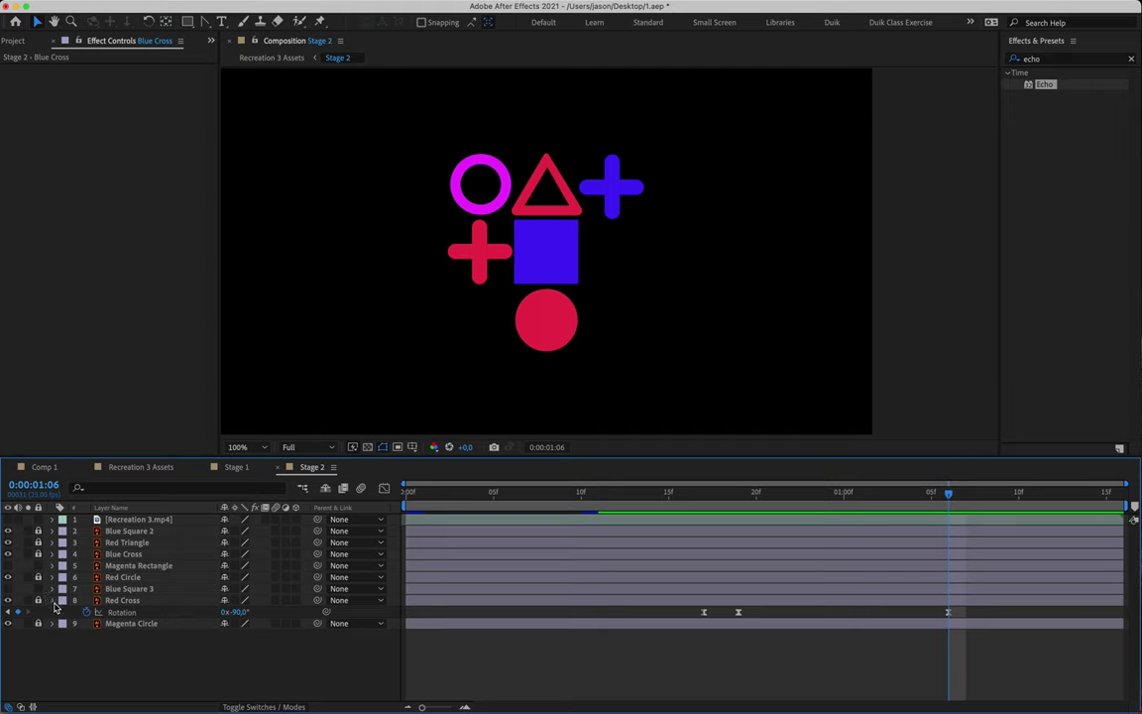
click(51, 599)
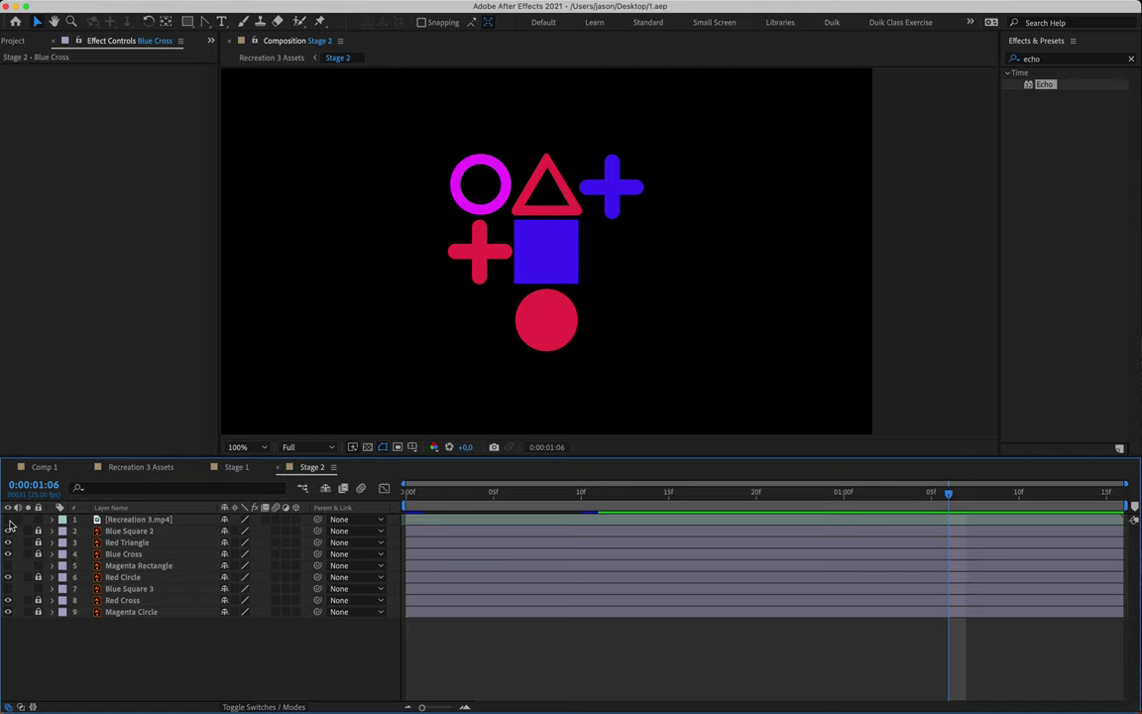
Step: Check the missing shapes against the reference footage, hide it again, and make the Magenta Rectangle layer visible
click(8, 519)
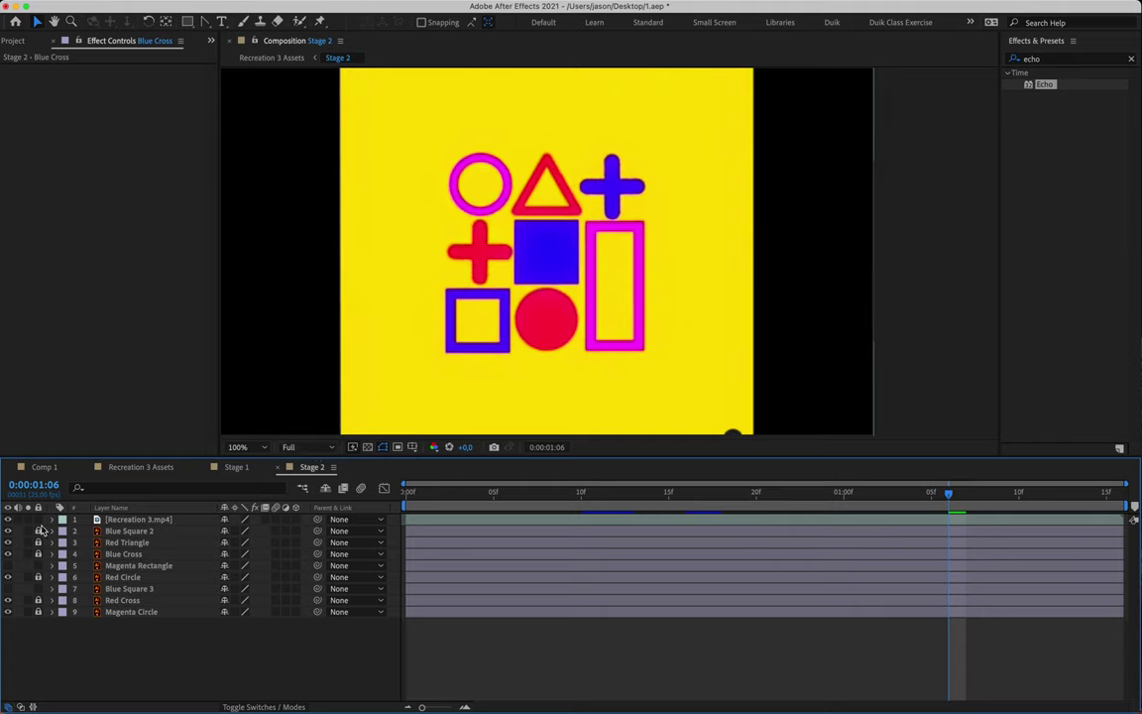
click(8, 519)
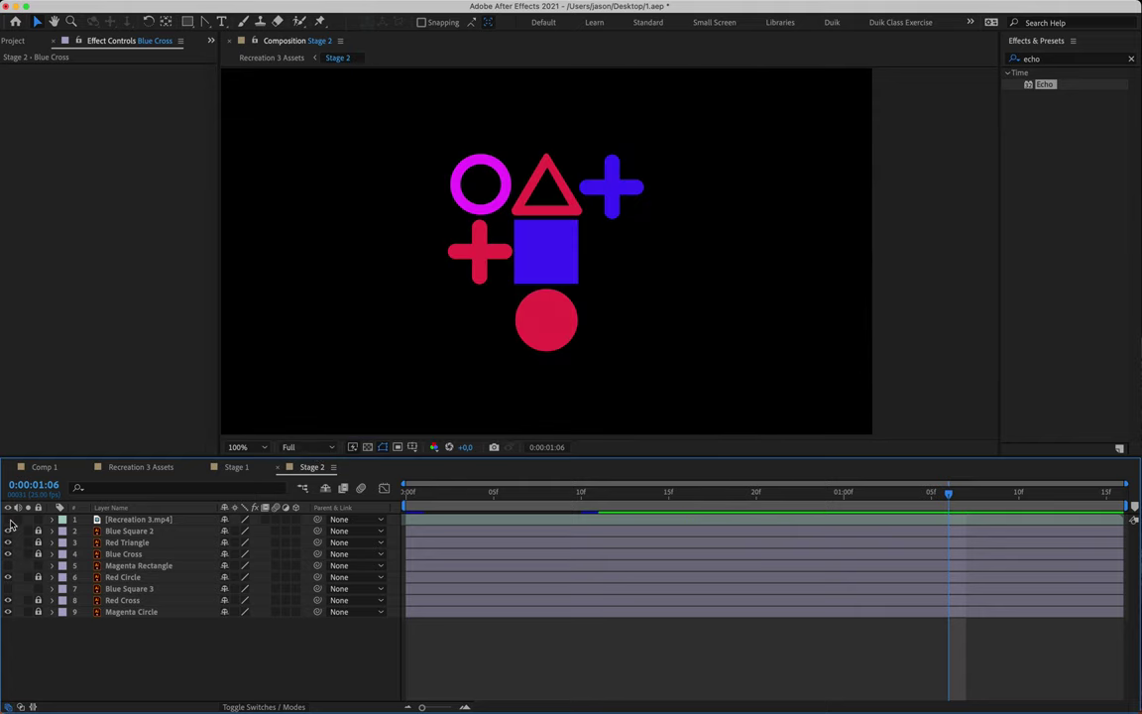
click(126, 567)
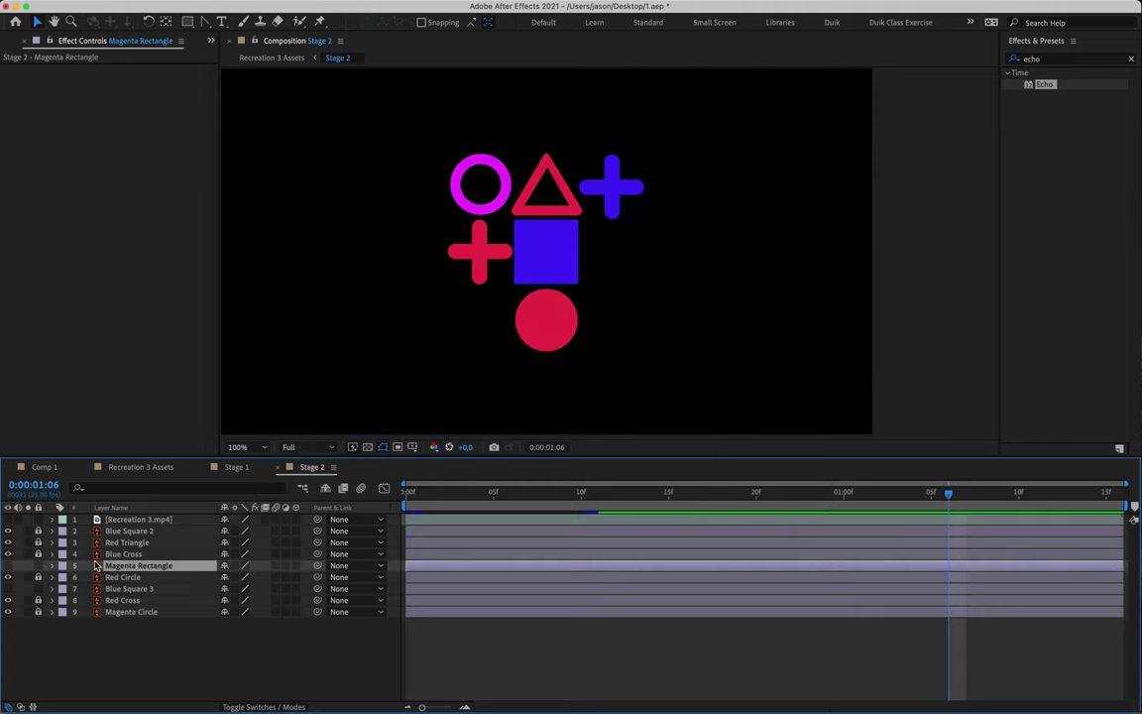
click(8, 565)
Step: Try squashing Magenta Rectangle vertically by setting its Scale to 108,0, 25,0%
key(s)
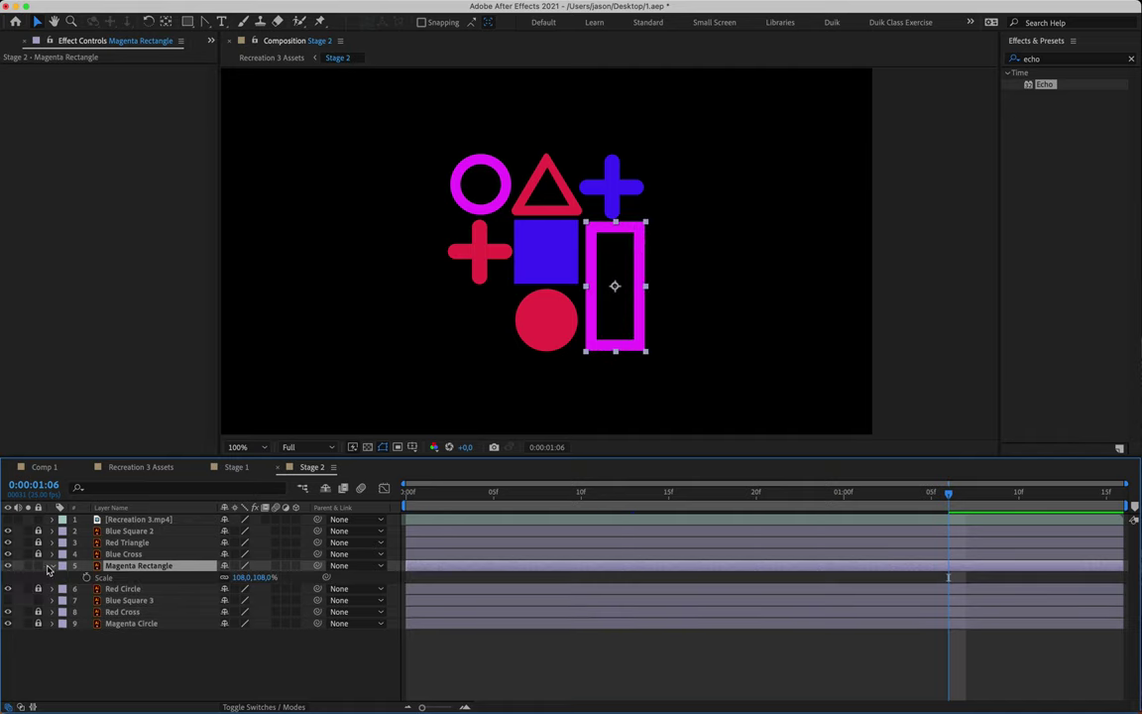
drag(252, 577, 204, 577)
scroll(532, 375, up, 1)
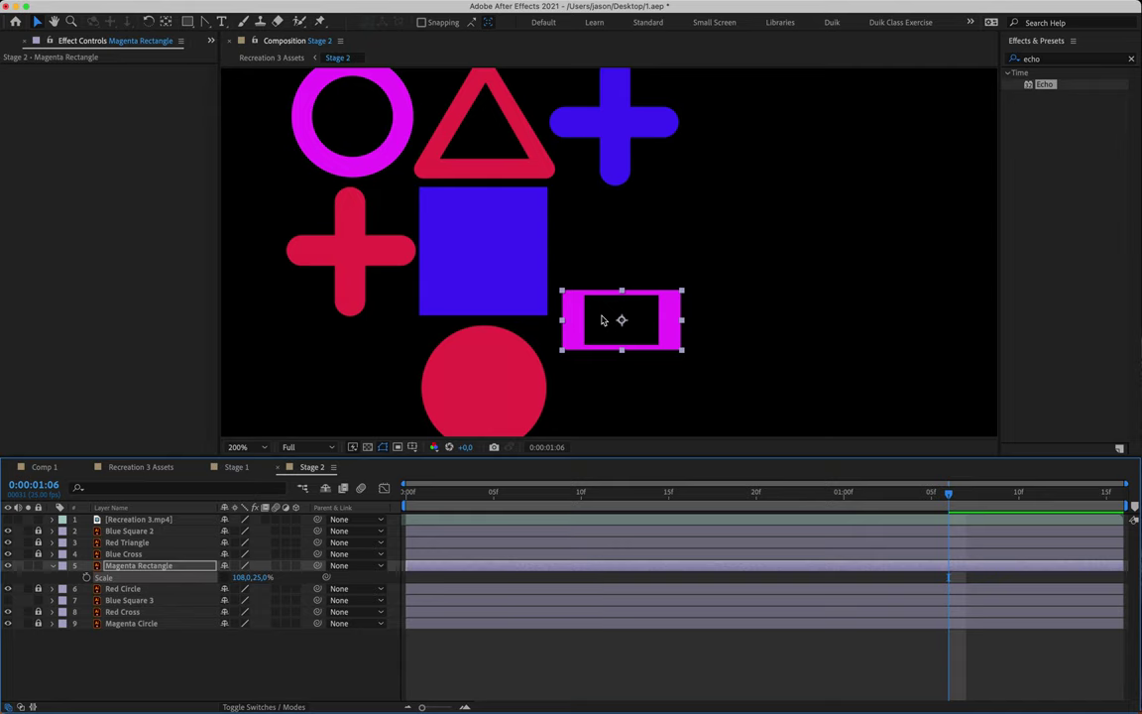
key(super+z)
key(comma)
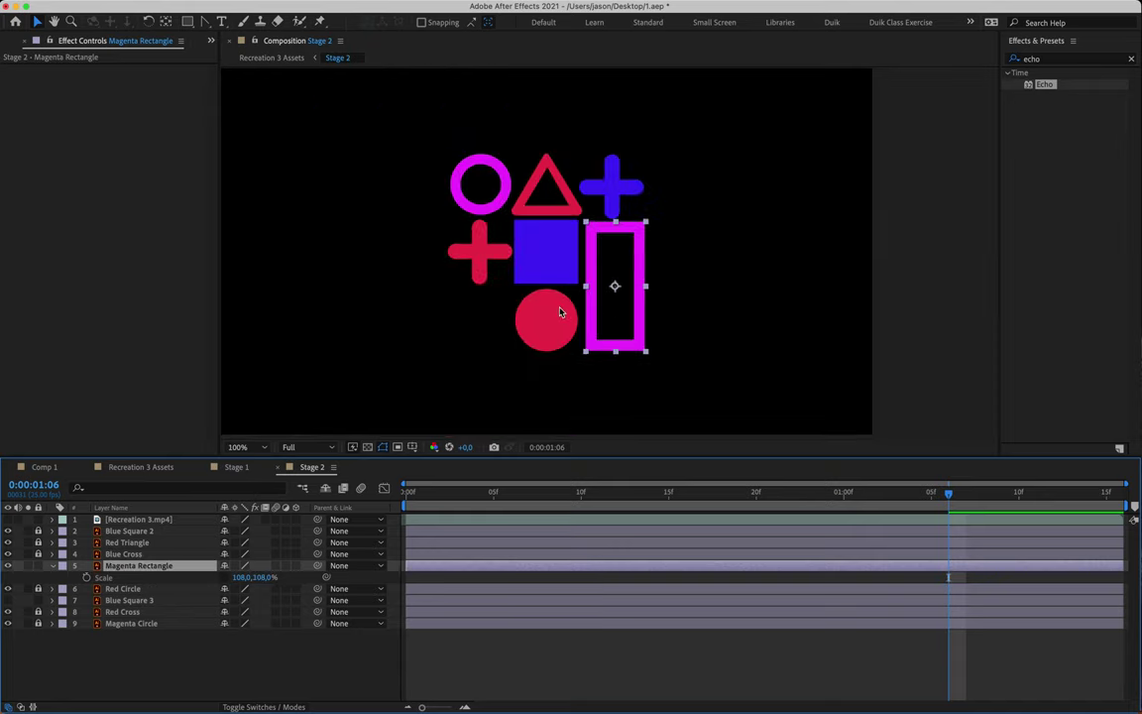
click(53, 567)
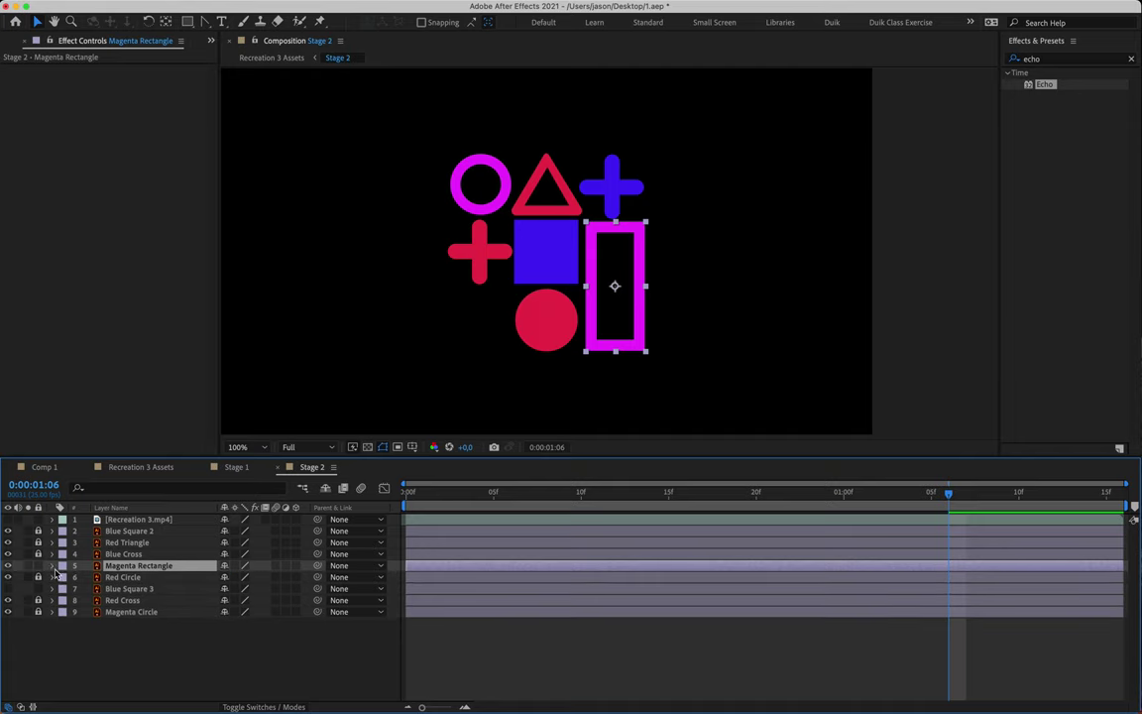
Step: Make Blue Square 3 visible and give both Magenta Rectangle and Blue Square 3 a red label color
click(71, 588)
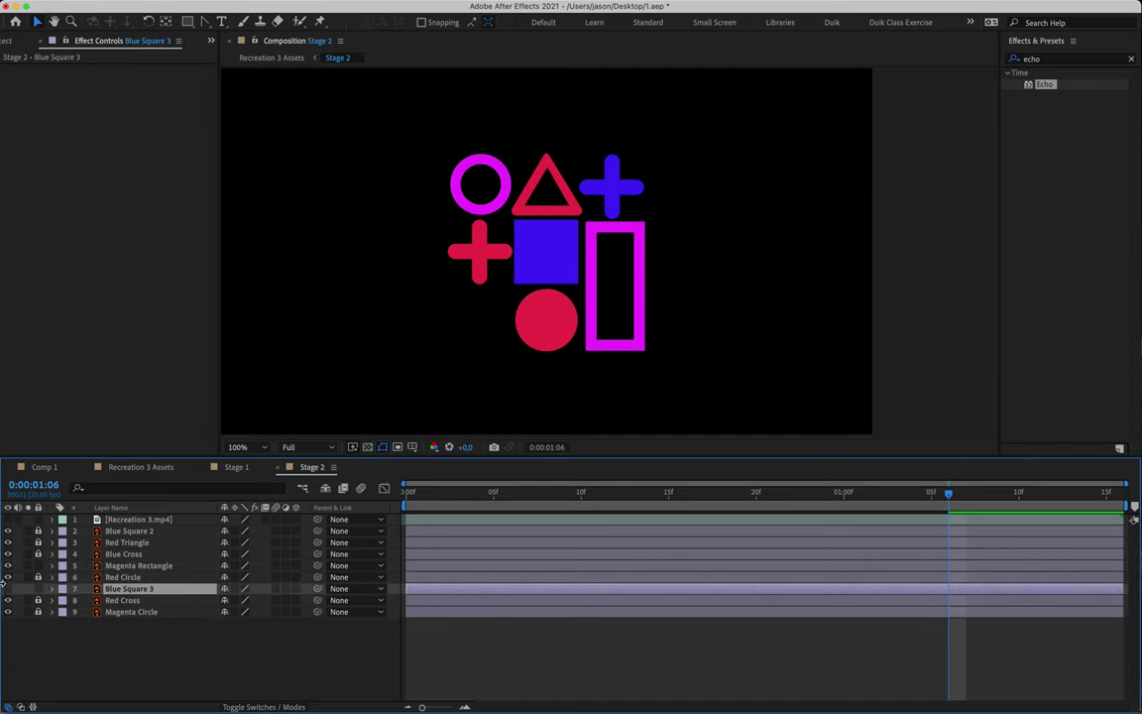
super+click(141, 565)
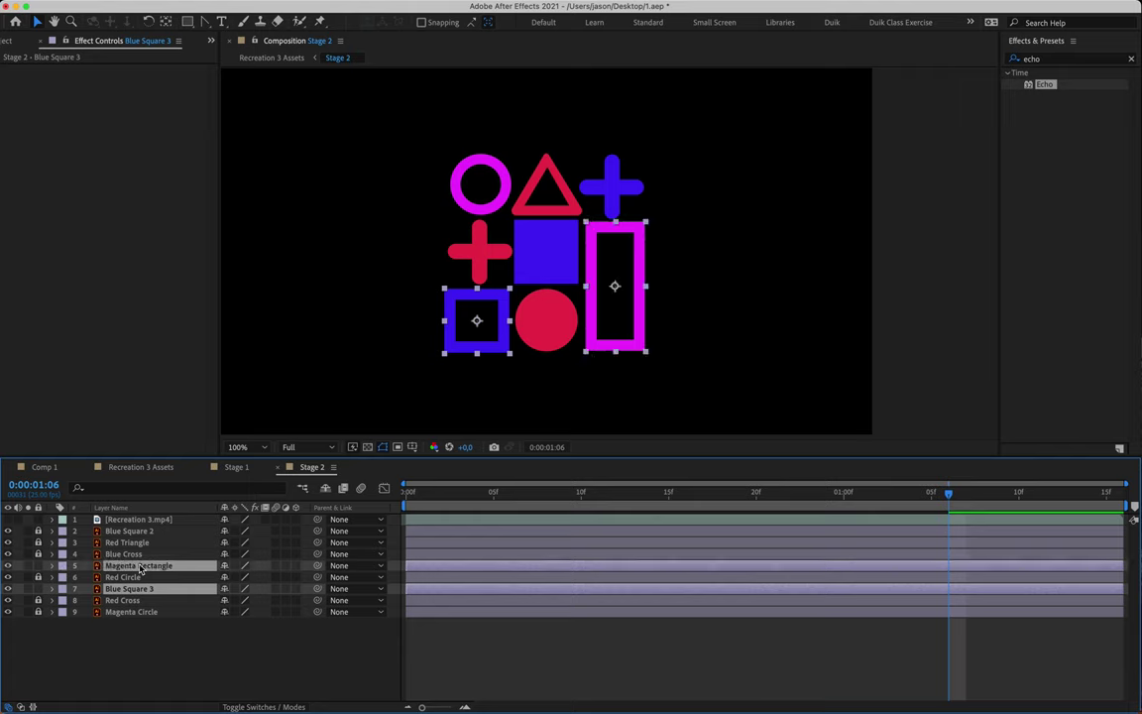
click(62, 565)
click(81, 489)
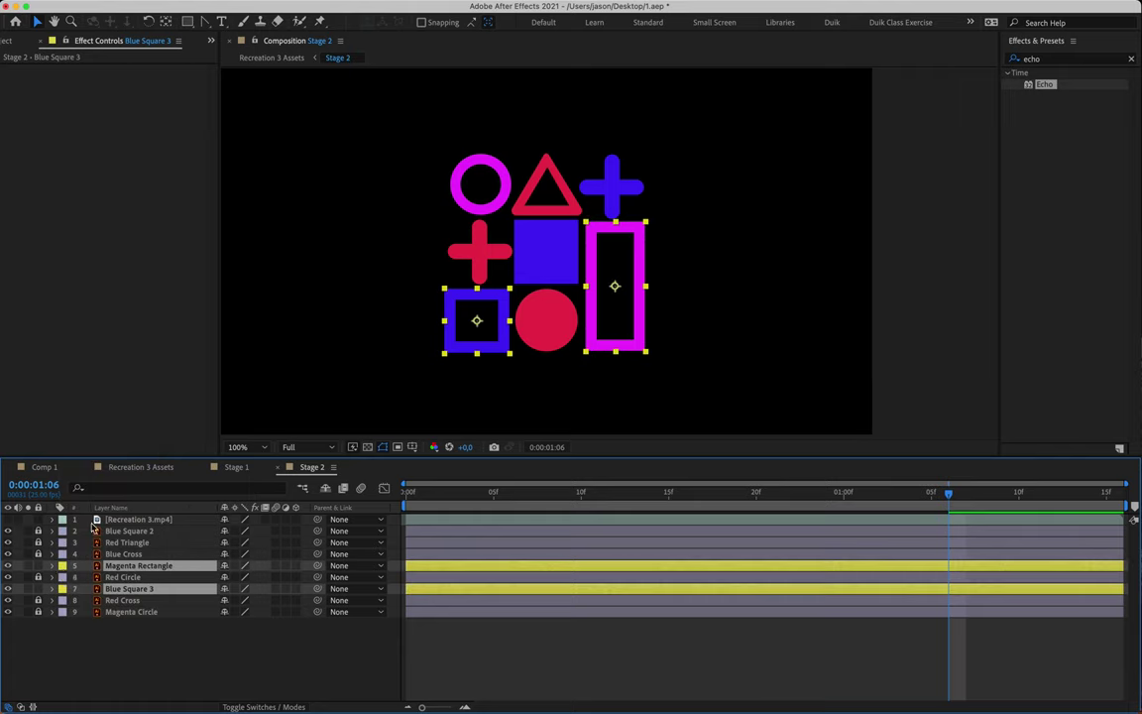
click(63, 503)
click(77, 475)
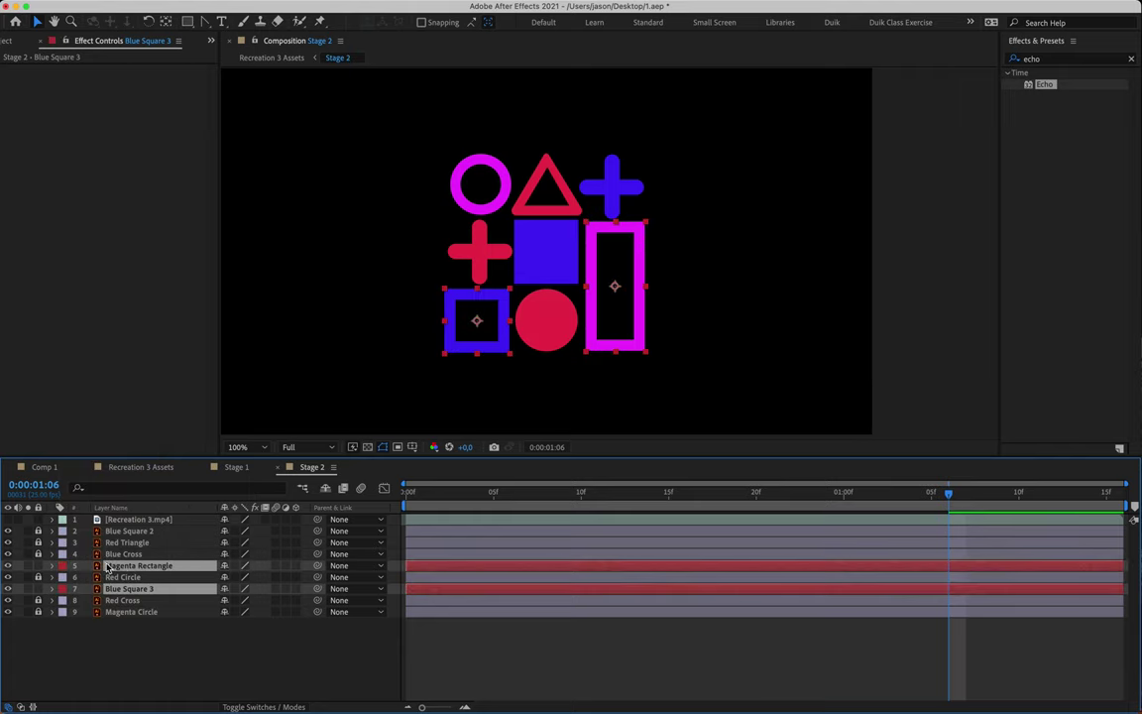
Step: Move Magenta Rectangle and Blue Square 3 to the end of the layer stack and lock both
drag(123, 612, 123, 626)
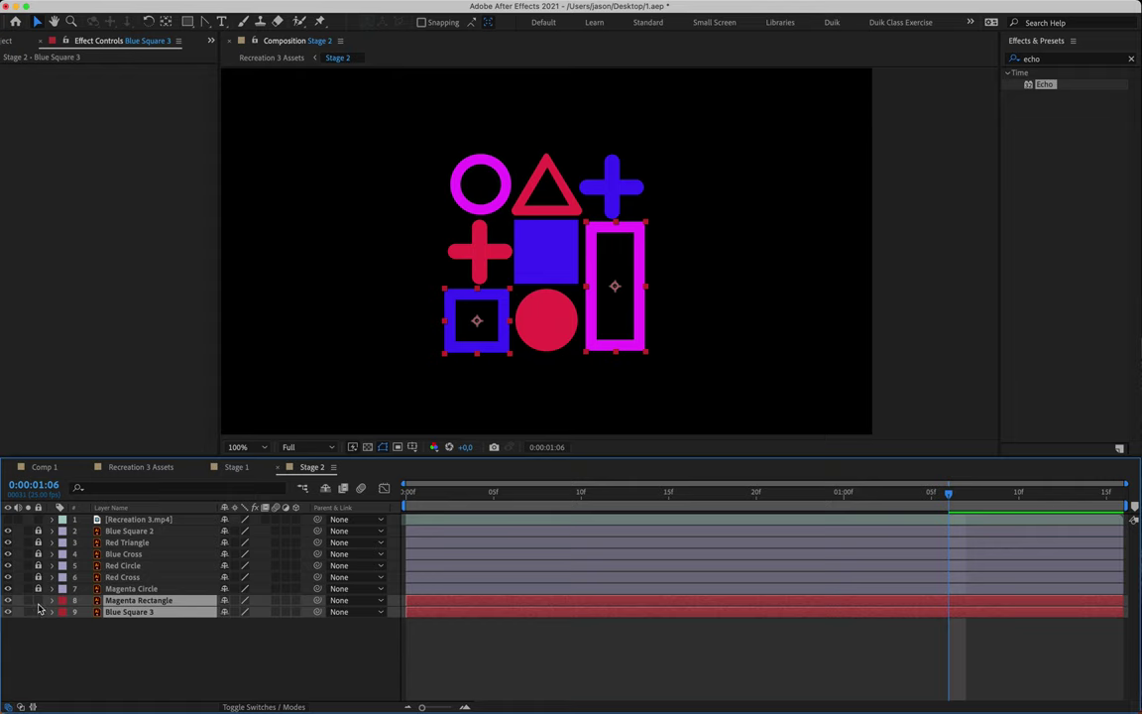
drag(38, 600, 37, 611)
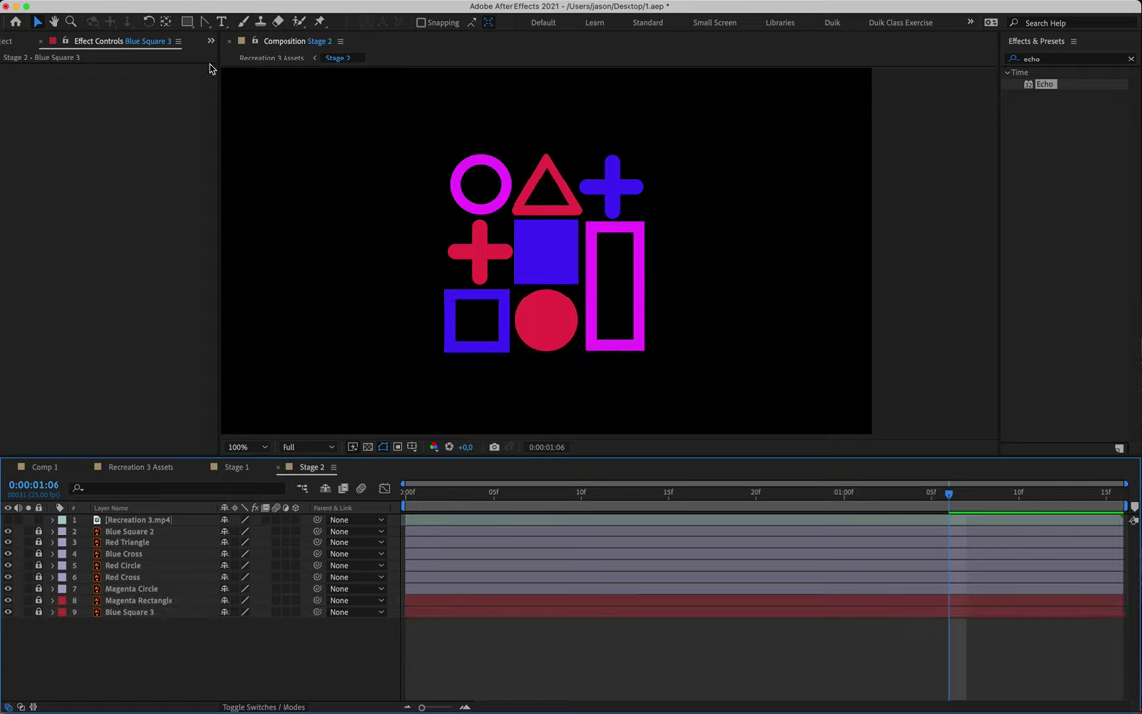
Step: Set up the Rectangle tool with its fill set to None, keeping the existing stroke type
click(187, 21)
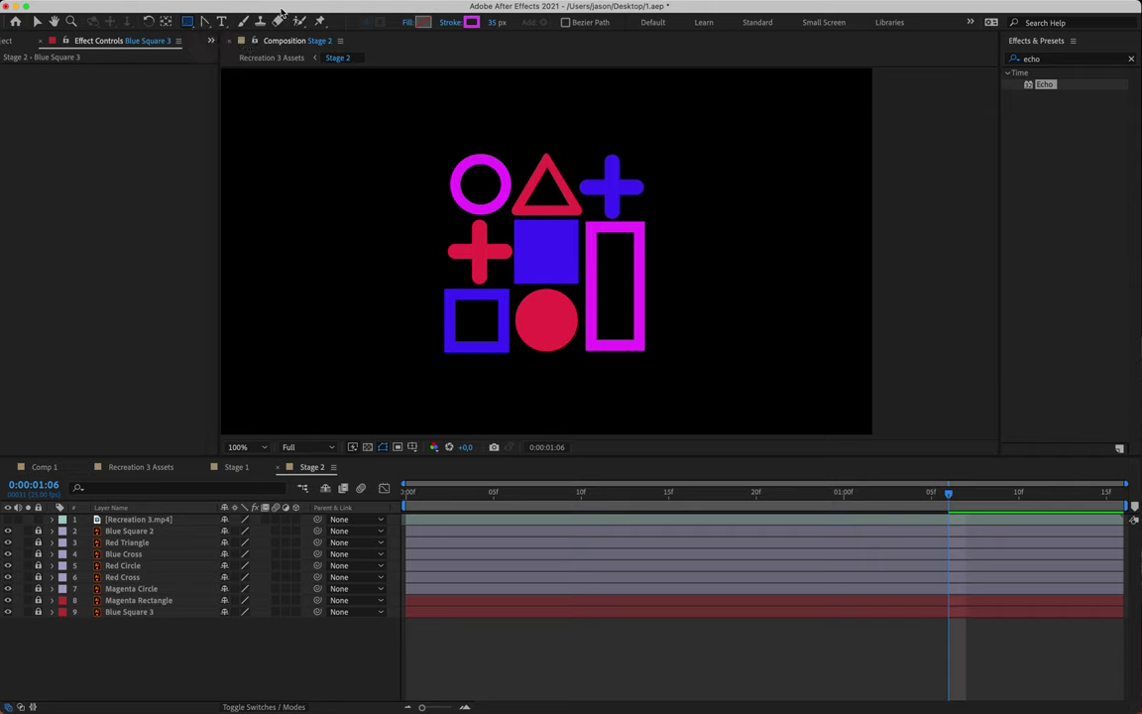
click(407, 22)
click(613, 91)
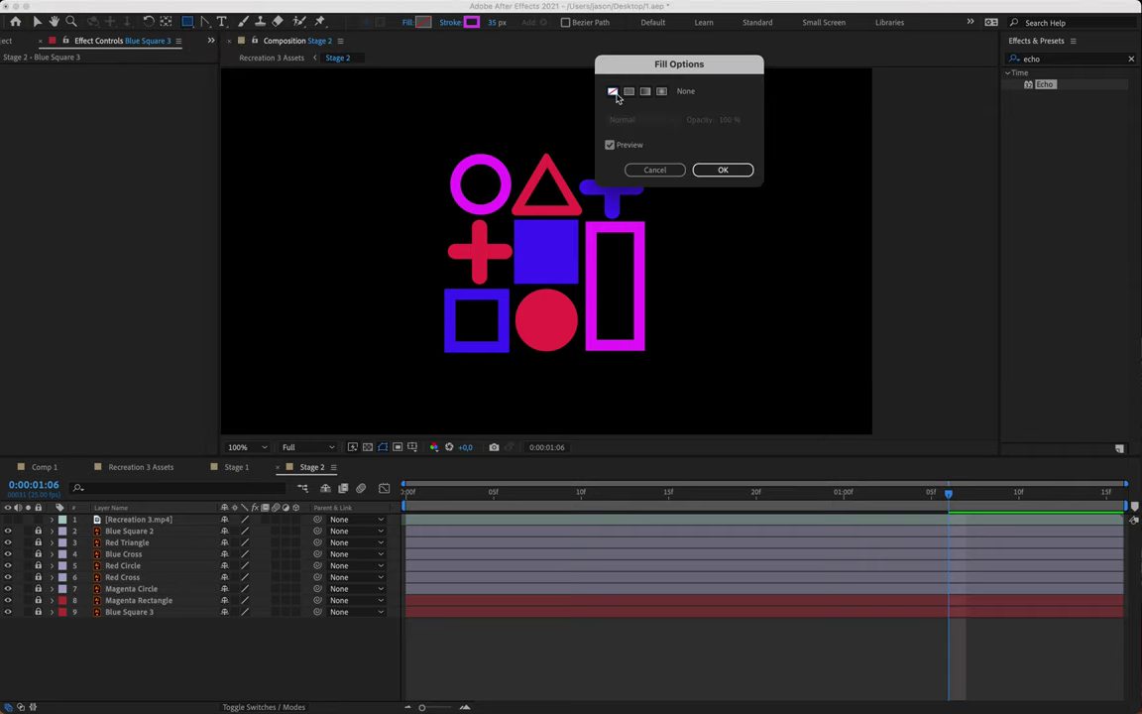
click(707, 170)
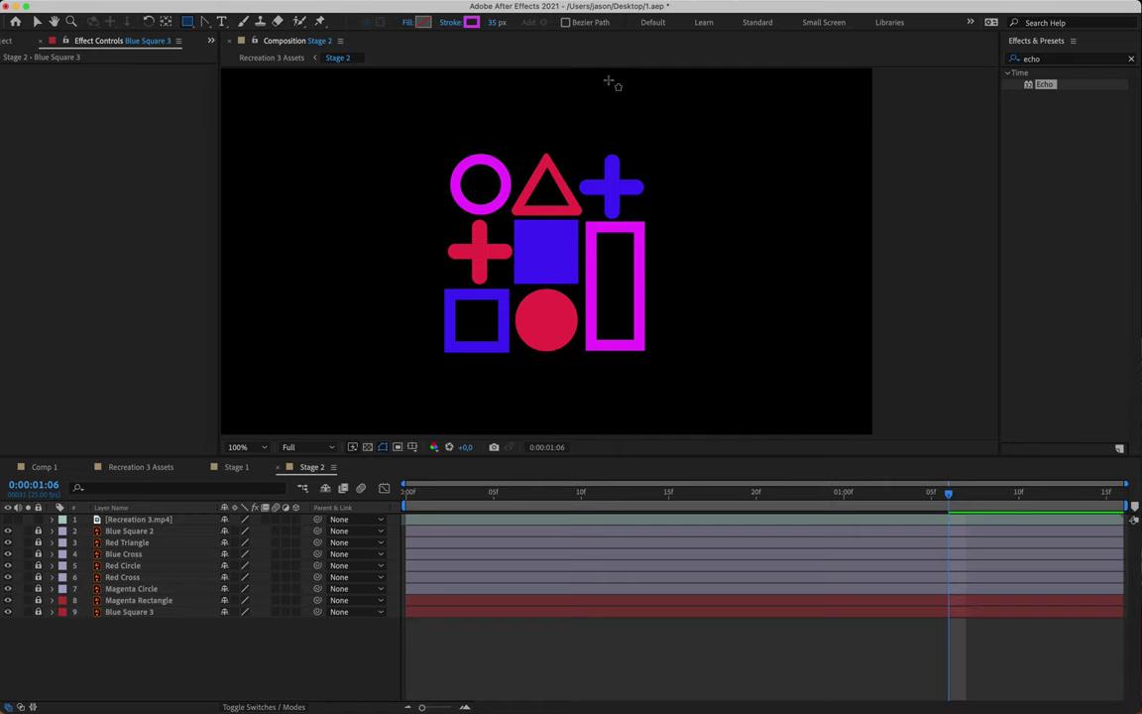
click(450, 21)
click(721, 169)
Step: Set the shape stroke color to white (FFFFFF) and the stroke width to 10 px
click(473, 22)
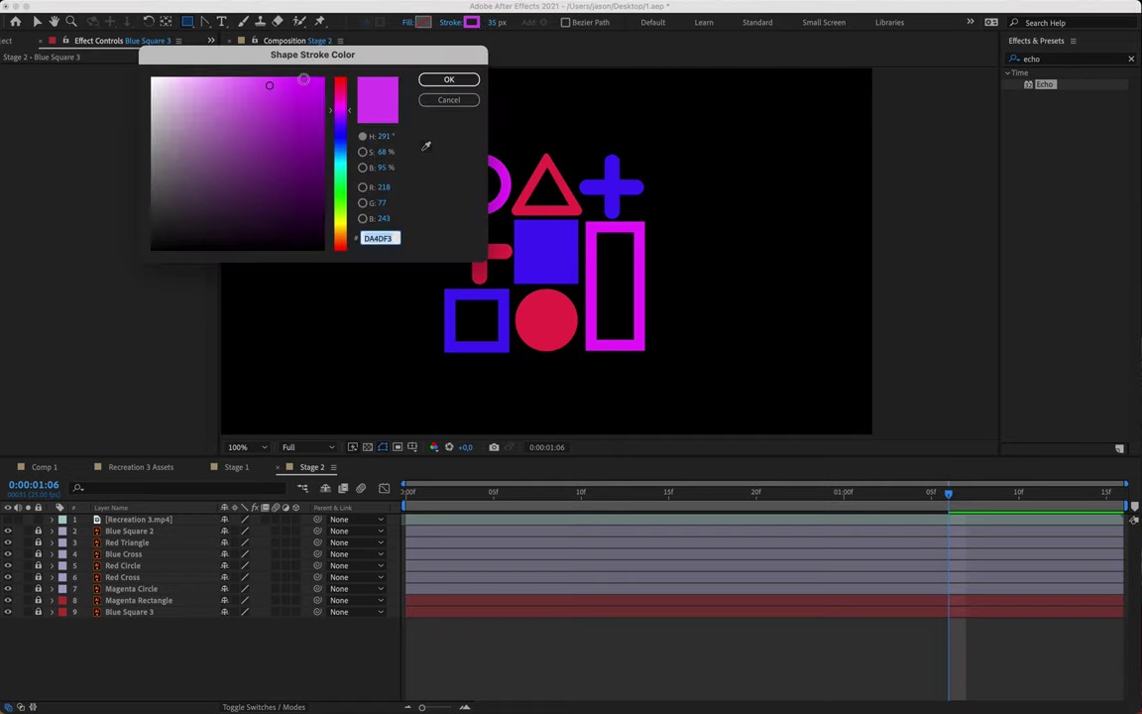
drag(188, 94, 123, 65)
click(449, 79)
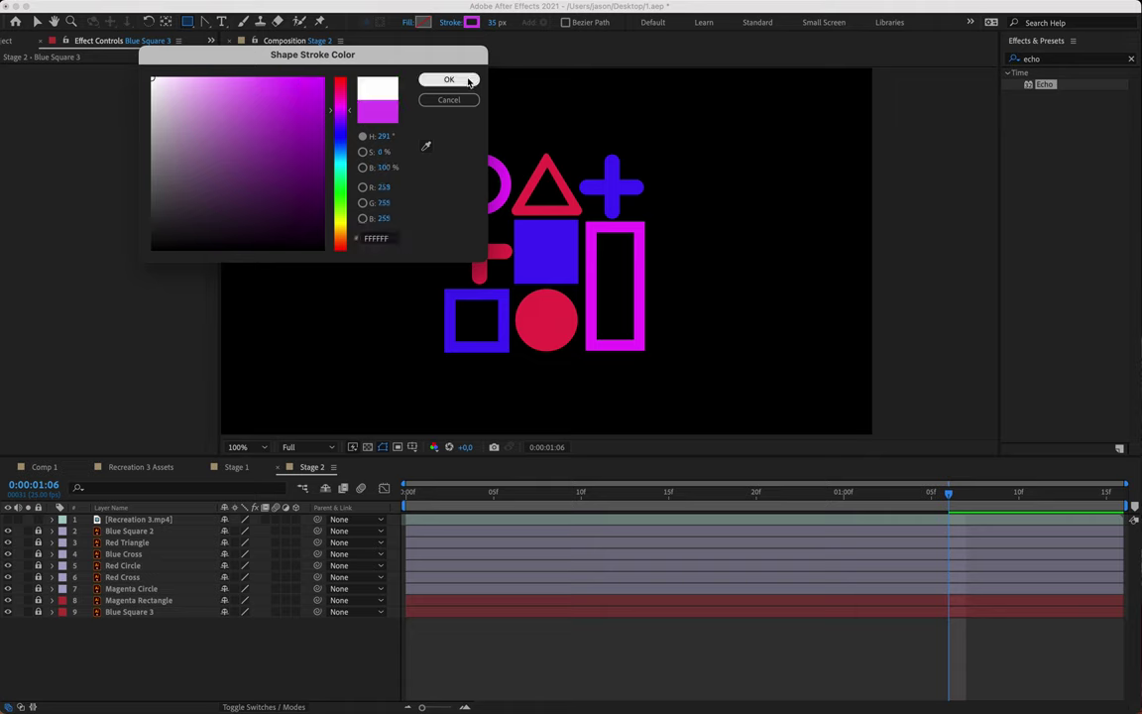
click(493, 24)
text(10)
key(Return)
Step: Draw a white outlined rectangle along the middle of Blue Square 3's thick blue border
key(period)
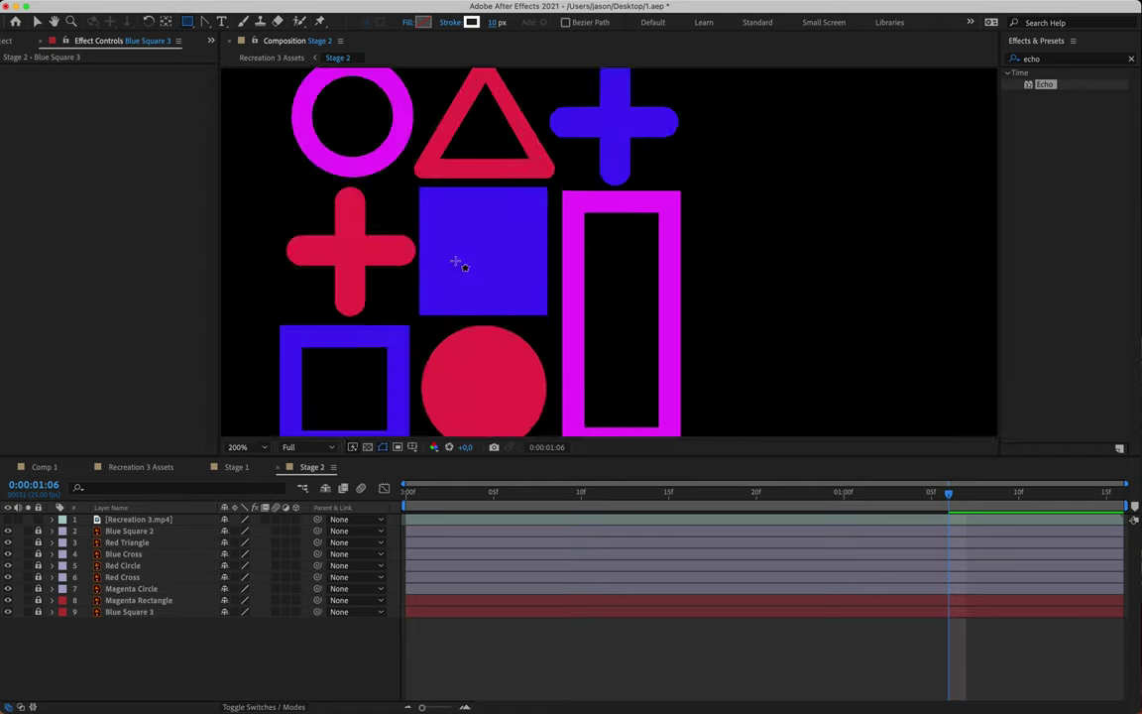
drag(407, 312, 668, 151)
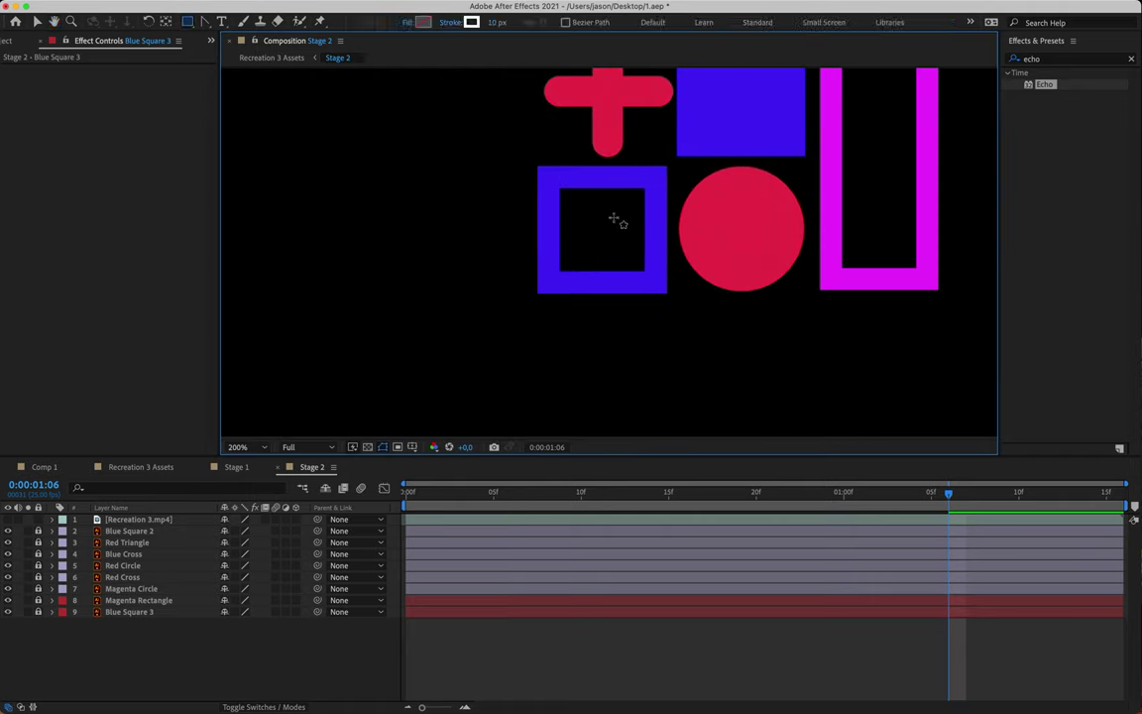
key(period)
drag(644, 202, 578, 265)
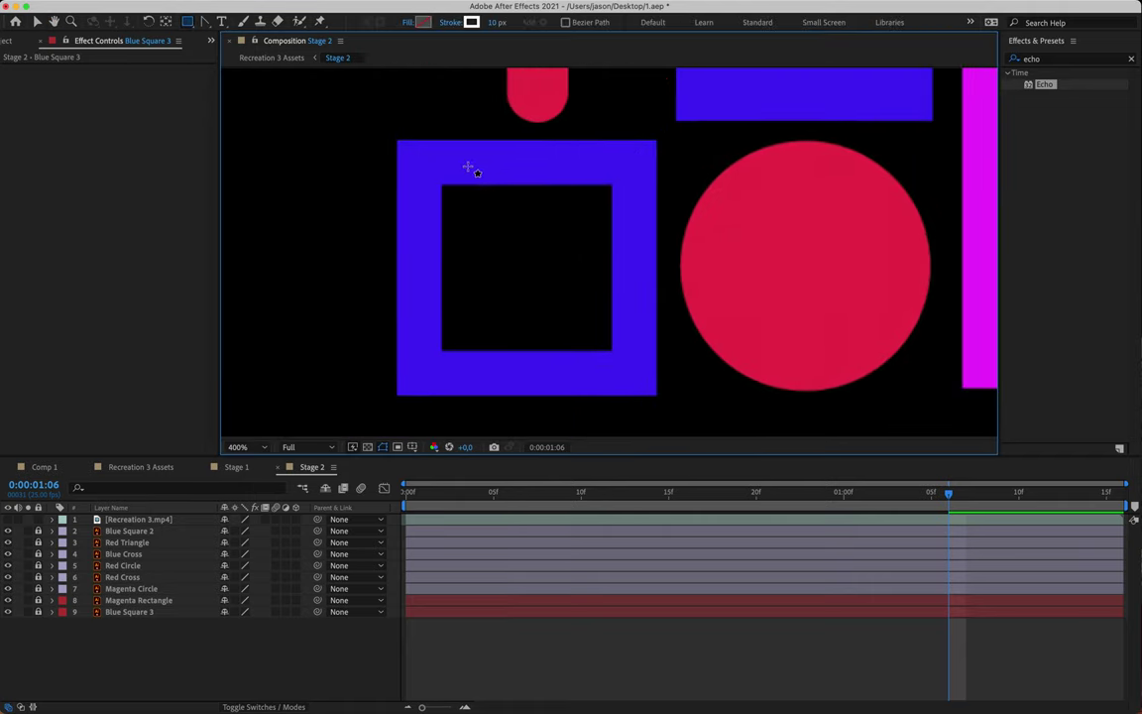
drag(421, 163, 633, 376)
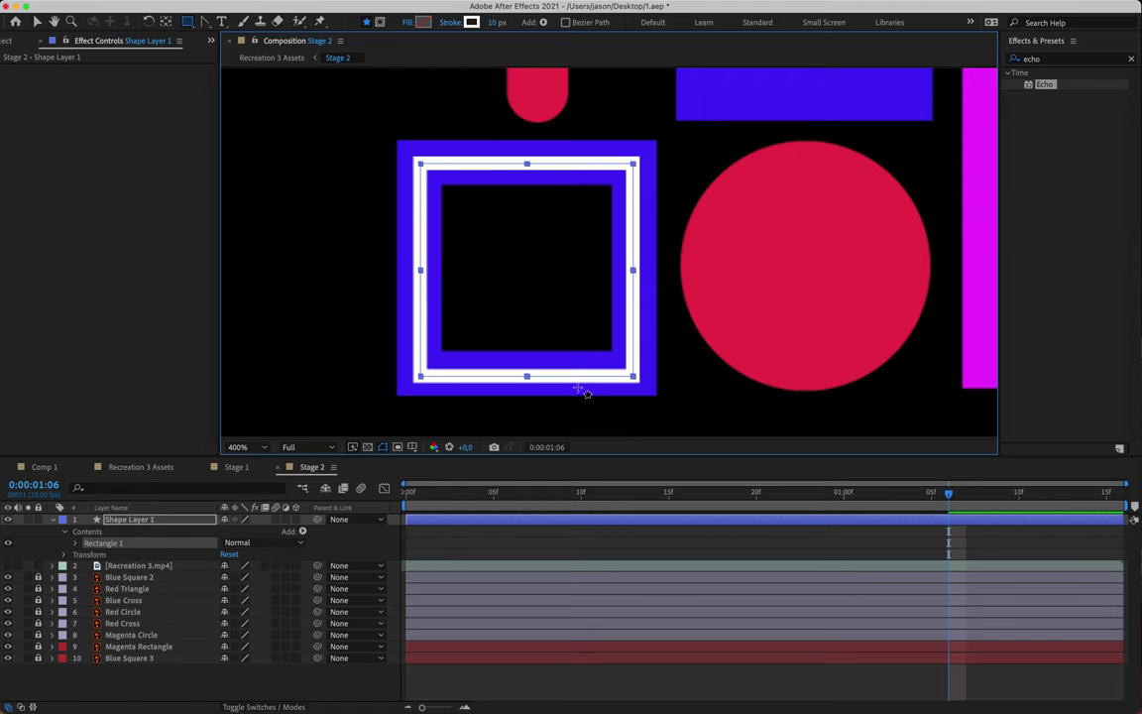
Step: Rename the new shape layer to Blue Outlines
key(Return)
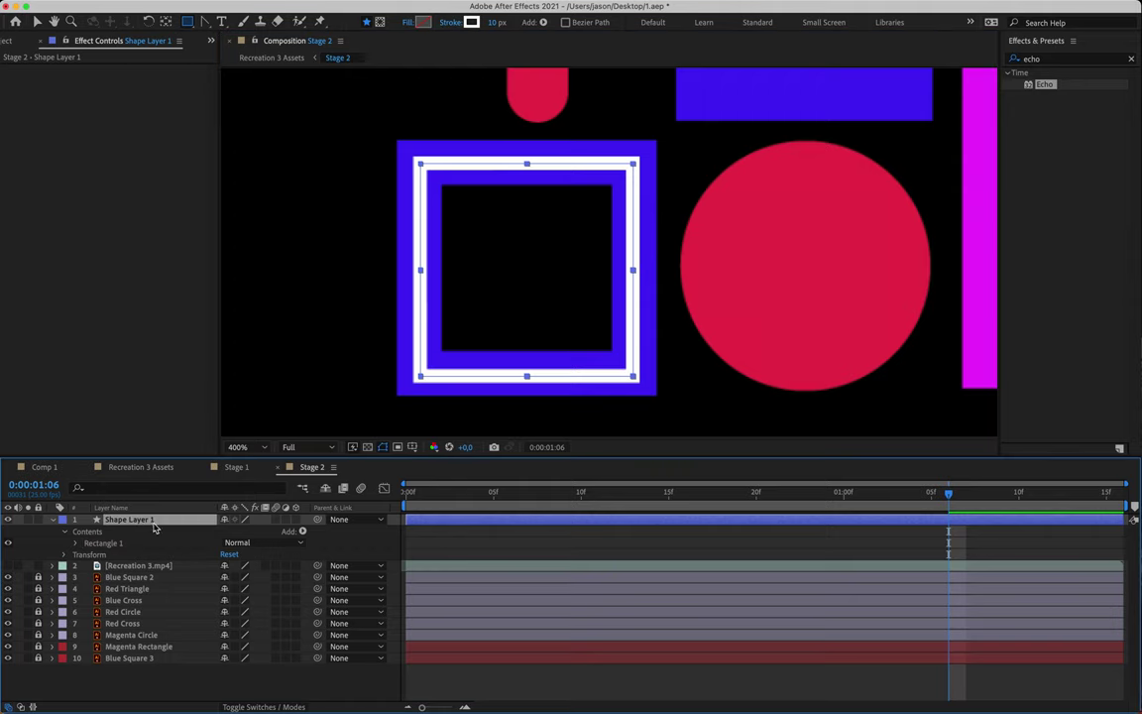
key(Return)
text(Blue Outlines)
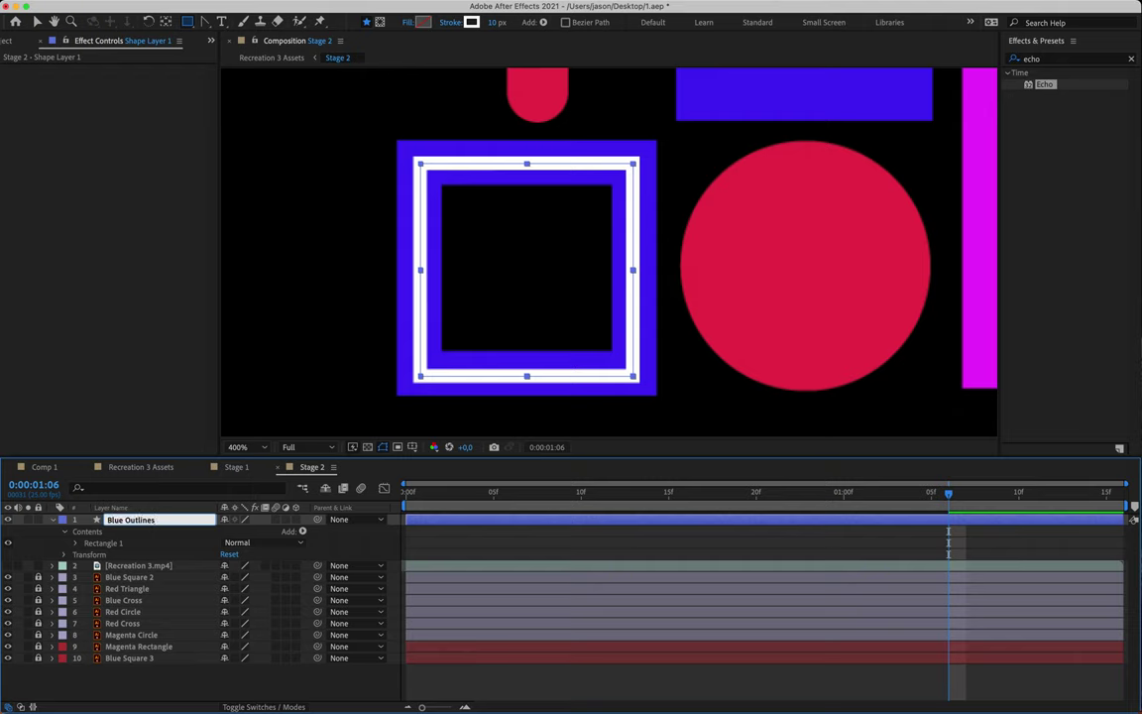
key(Return)
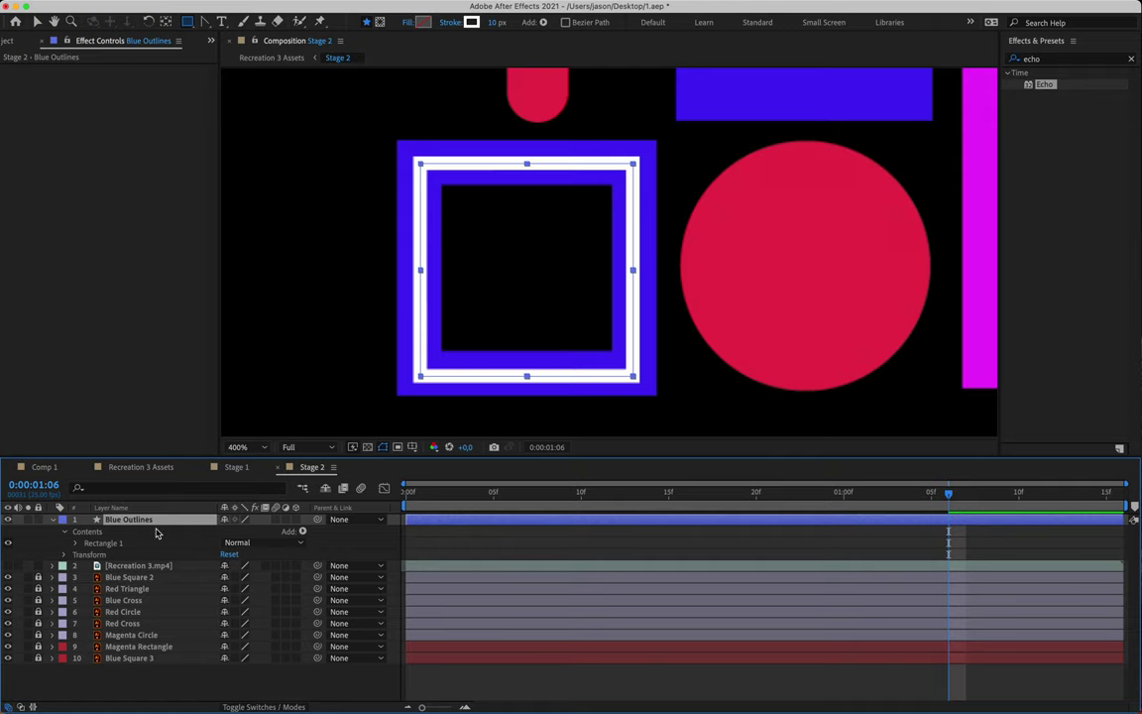
Step: Center the anchor point of the Blue Outlines layer inside its outlined square
key(comma)
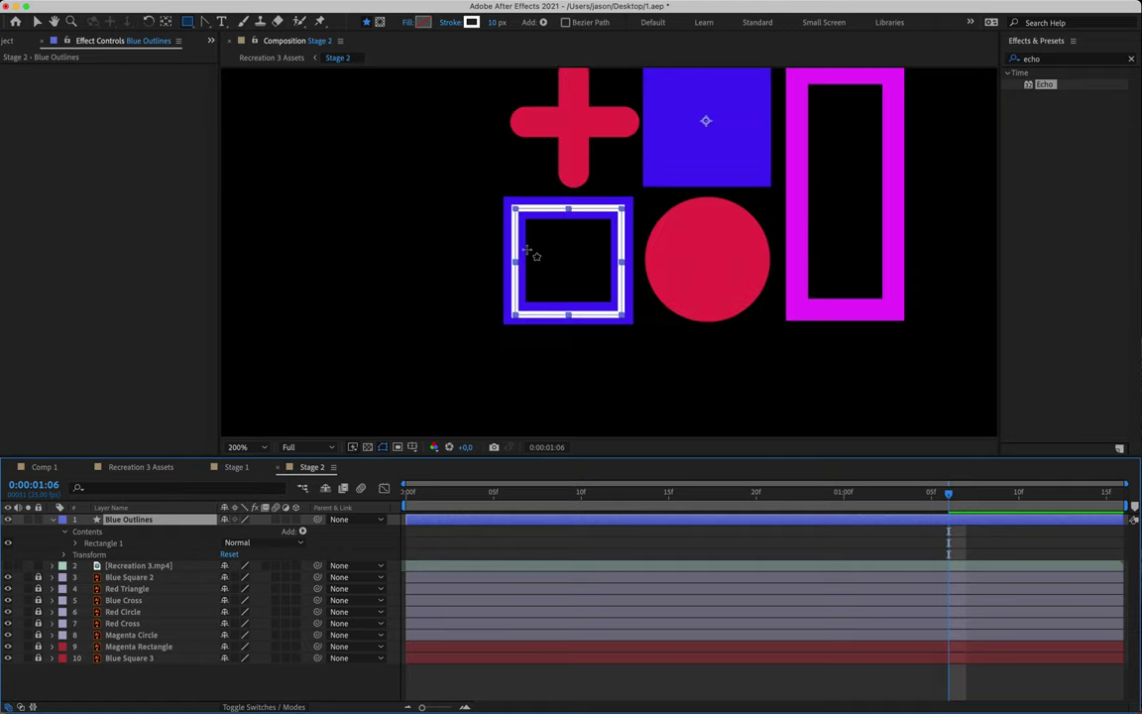
drag(592, 191, 538, 255)
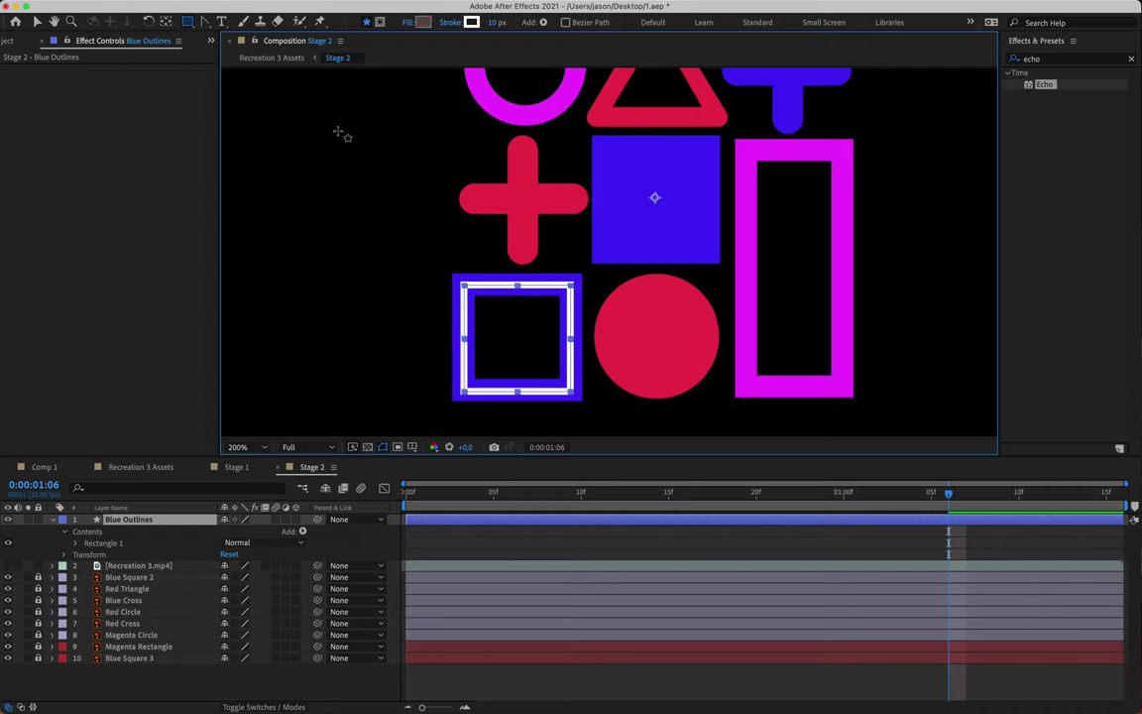
click(166, 21)
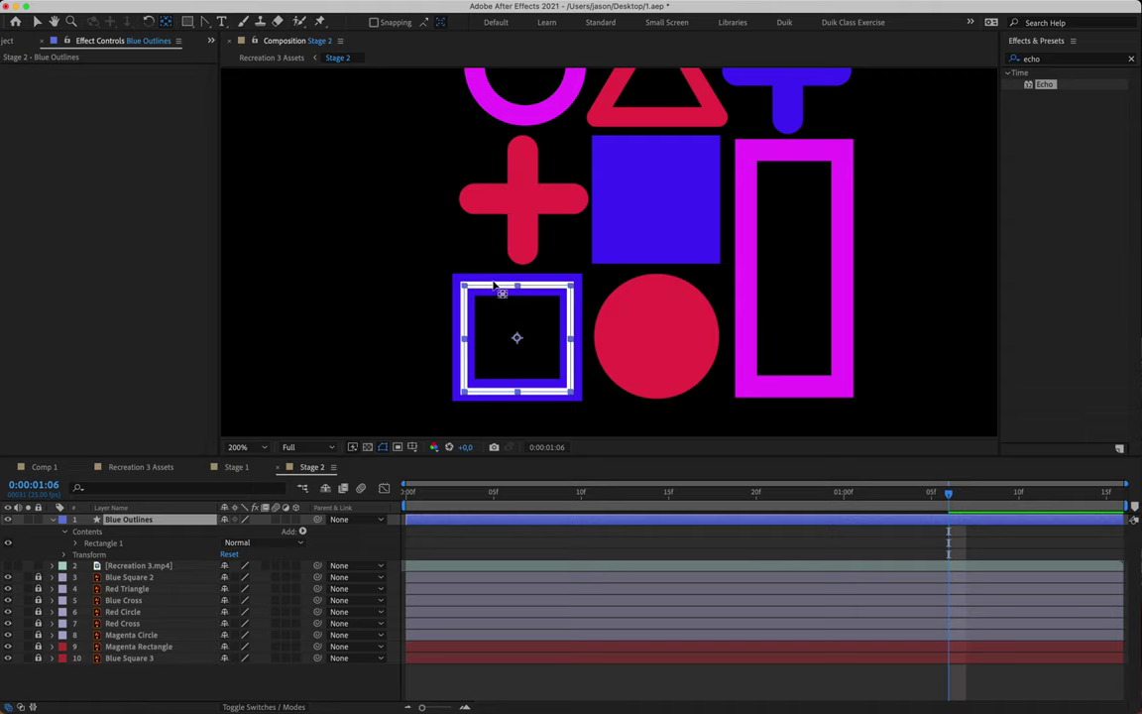
Step: Set the Blue Outlines stroke to a blue sampled from the artwork (3E32EC) with a width of 35 px
click(189, 24)
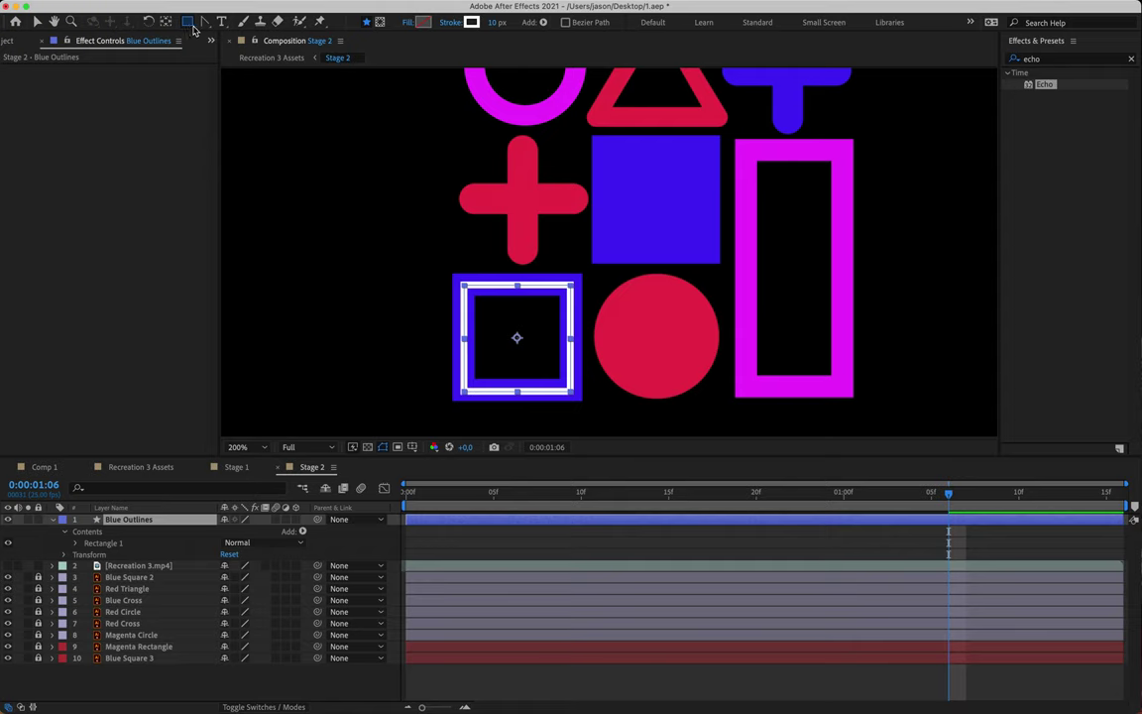
click(471, 21)
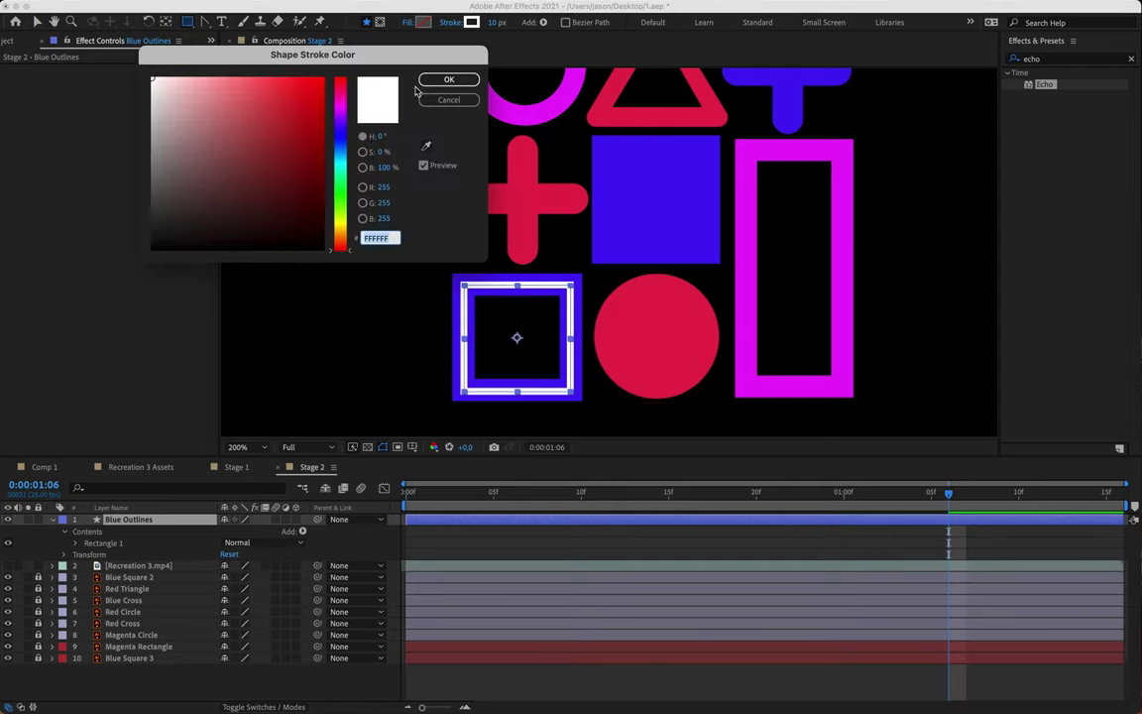
click(426, 145)
click(619, 155)
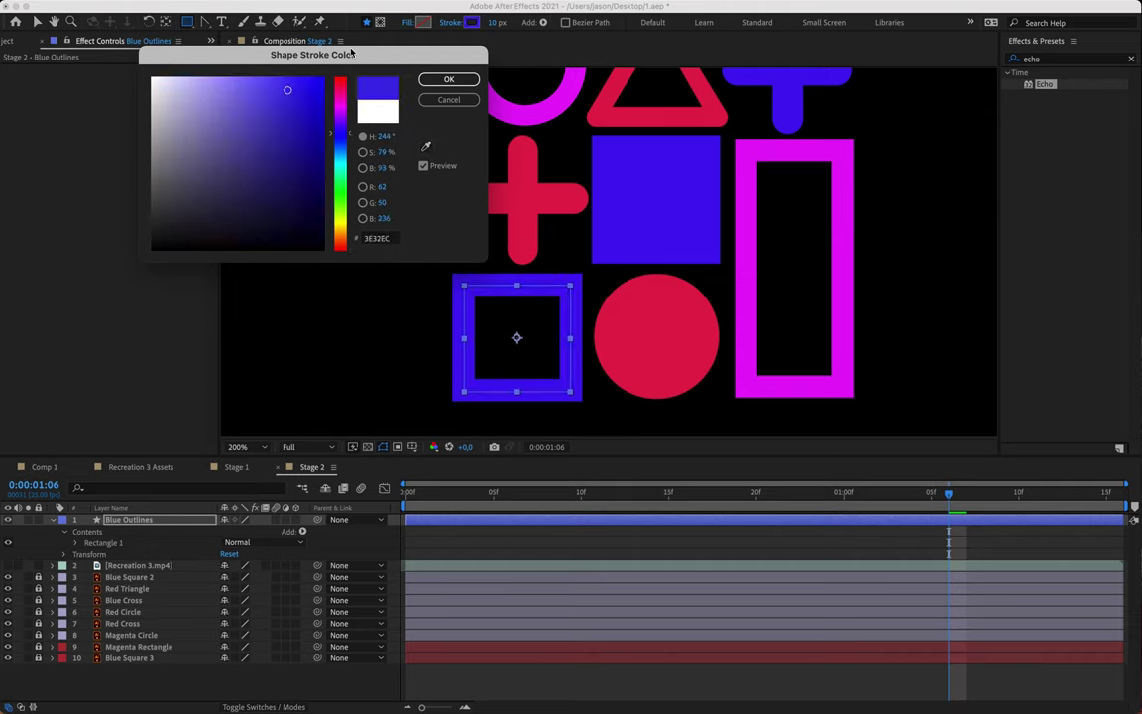
click(449, 79)
click(493, 22)
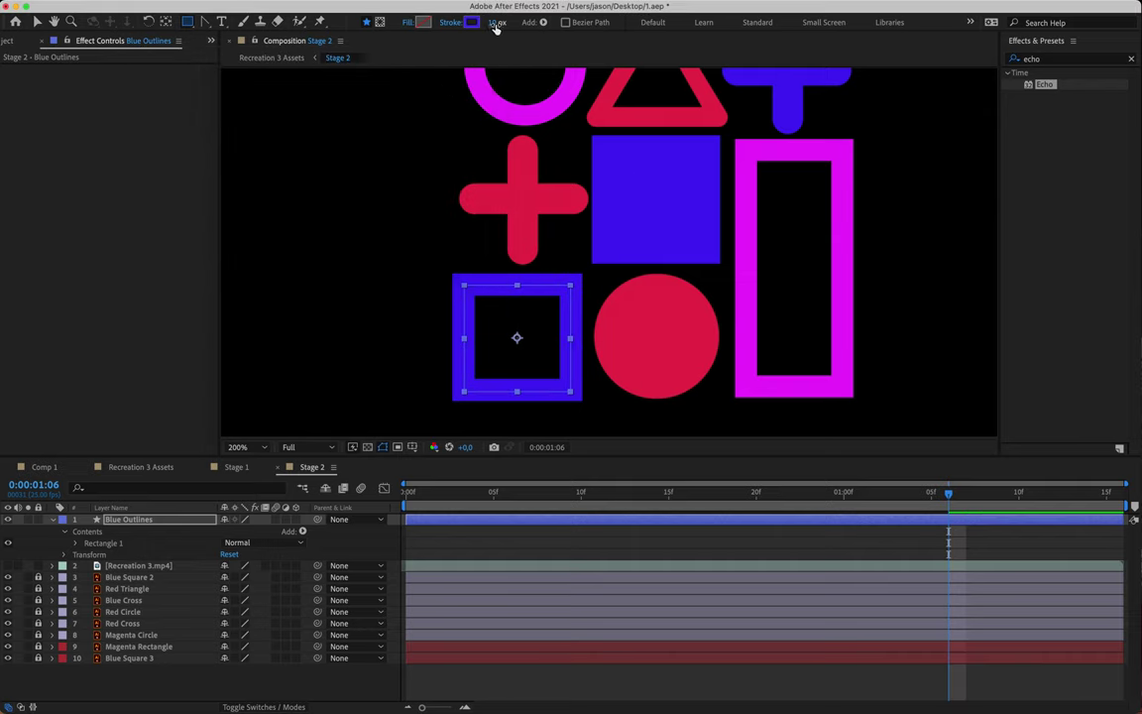
text(35)
key(Return)
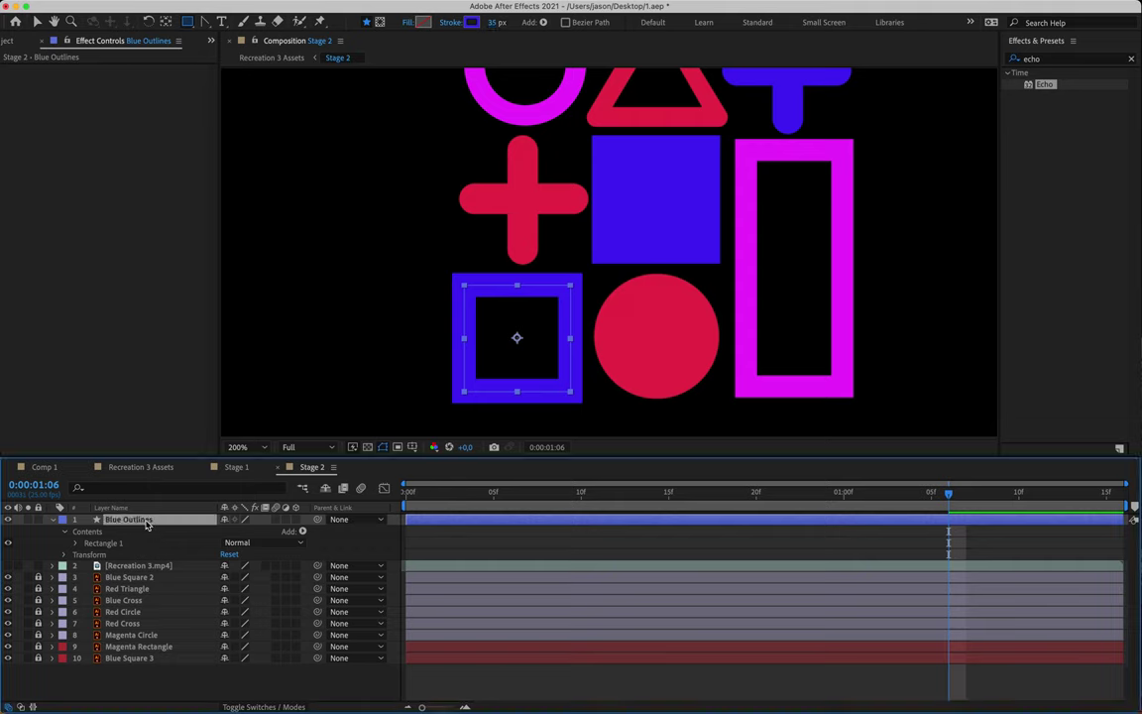
Step: Collapse and lock the Blue Outlines layer and hide the original Blue Square 3
click(52, 520)
click(40, 474)
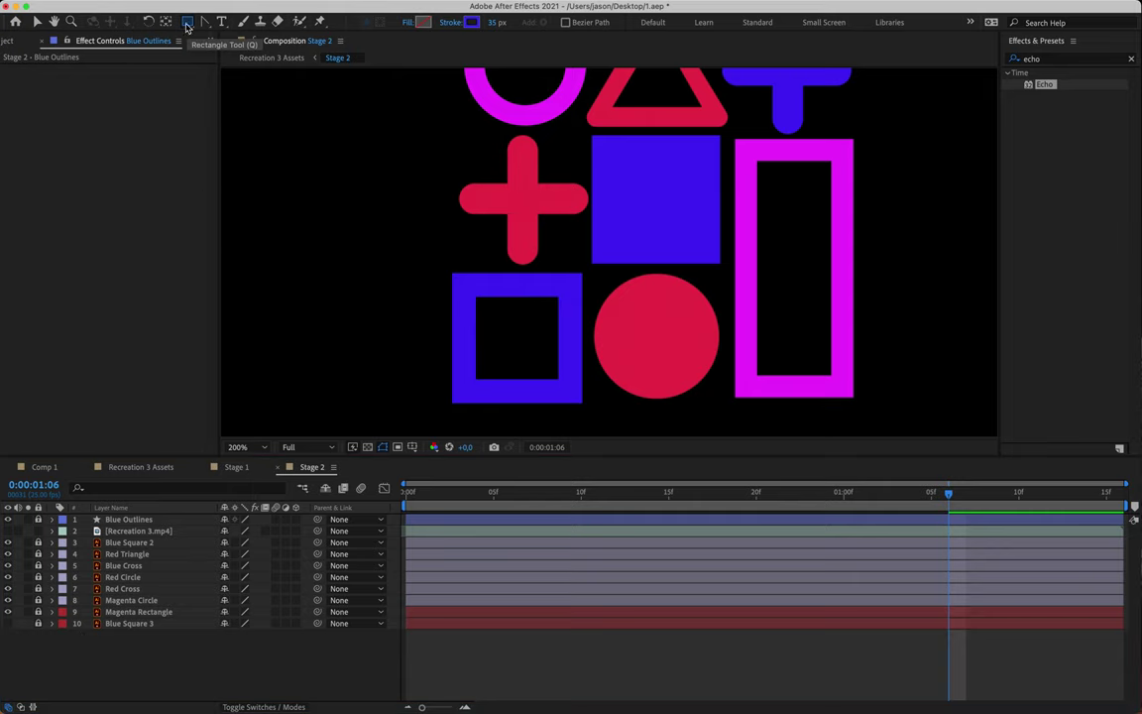
Step: Draw a rectangle with a white 10 px stroke along the middle of Magenta Rectangle's thick border
click(472, 21)
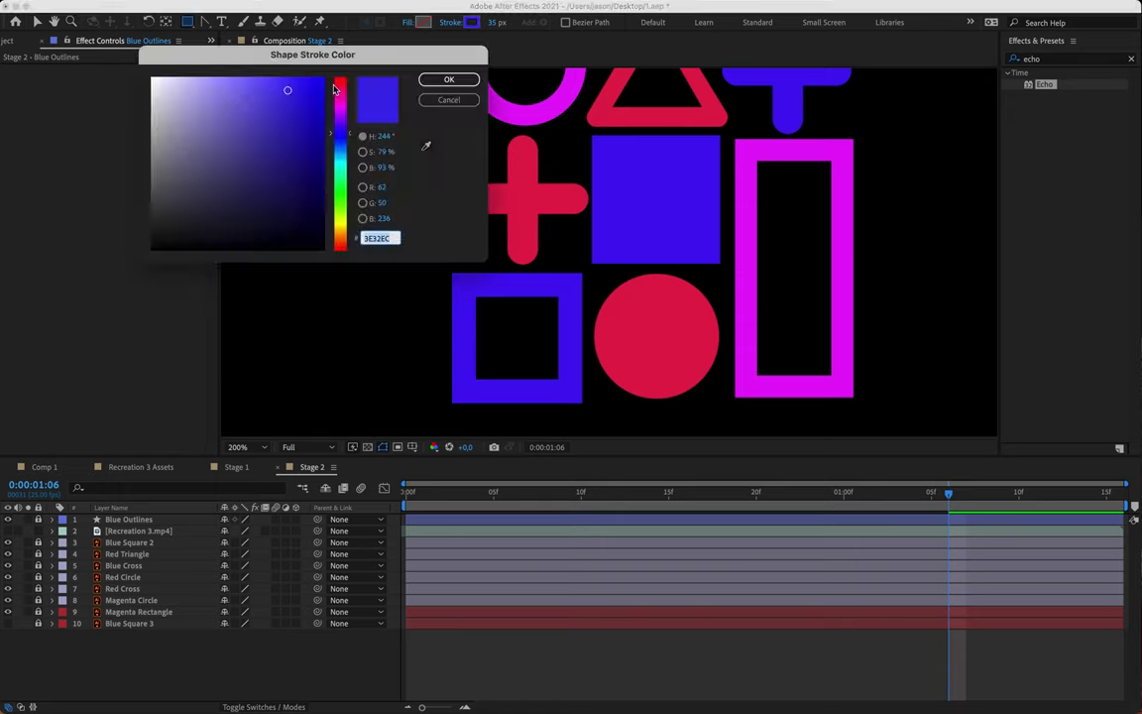
click(155, 87)
click(448, 79)
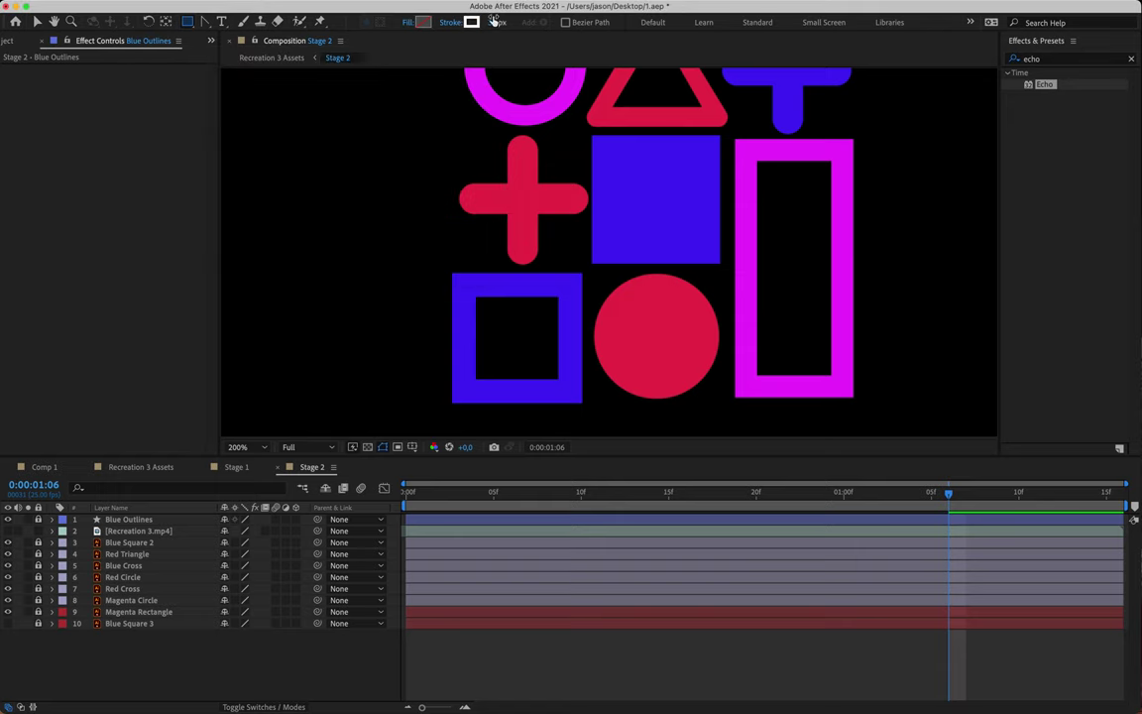
key(Return)
drag(745, 151, 843, 388)
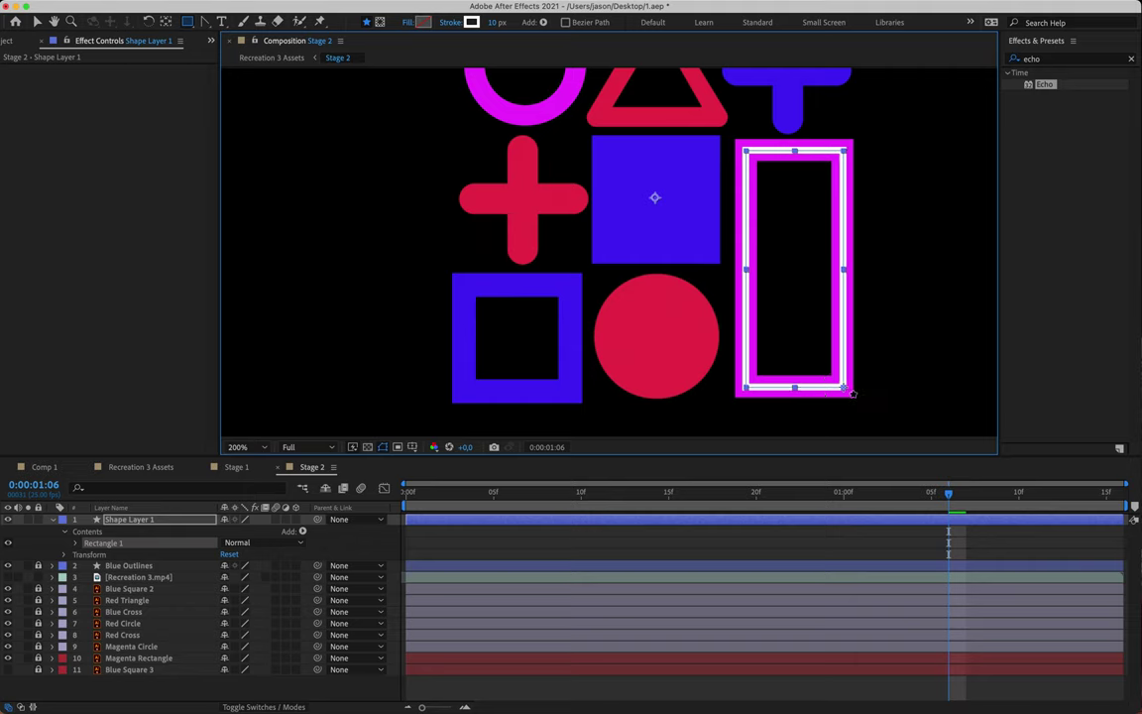
Step: Rename the new shape layer to Pink Outlines and center its anchor point inside the rectangle
click(161, 521)
key(Return)
text(P)
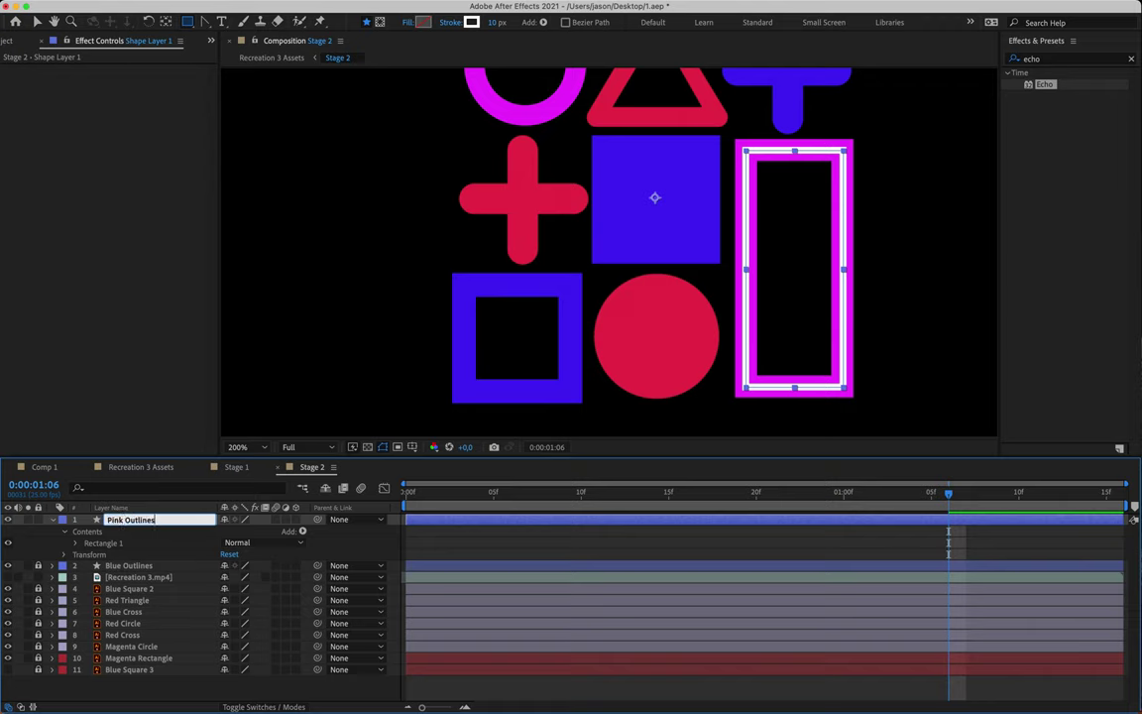
text(ink Outlines)
key(Return)
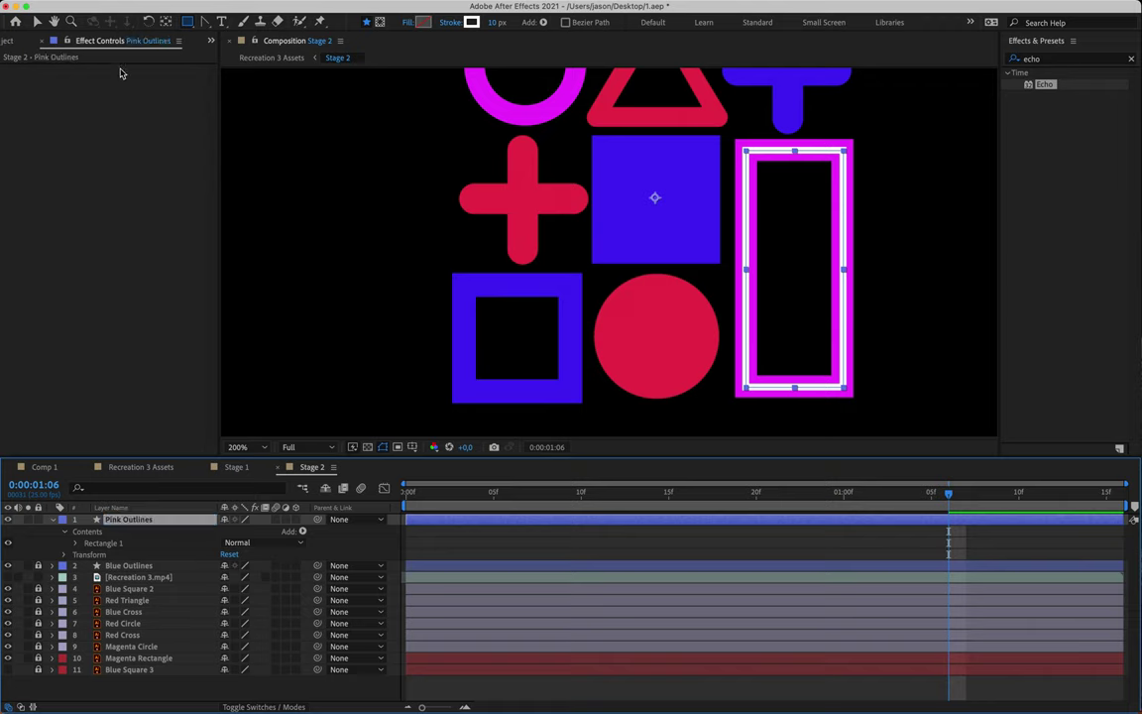
click(164, 21)
key(super+alt+Home)
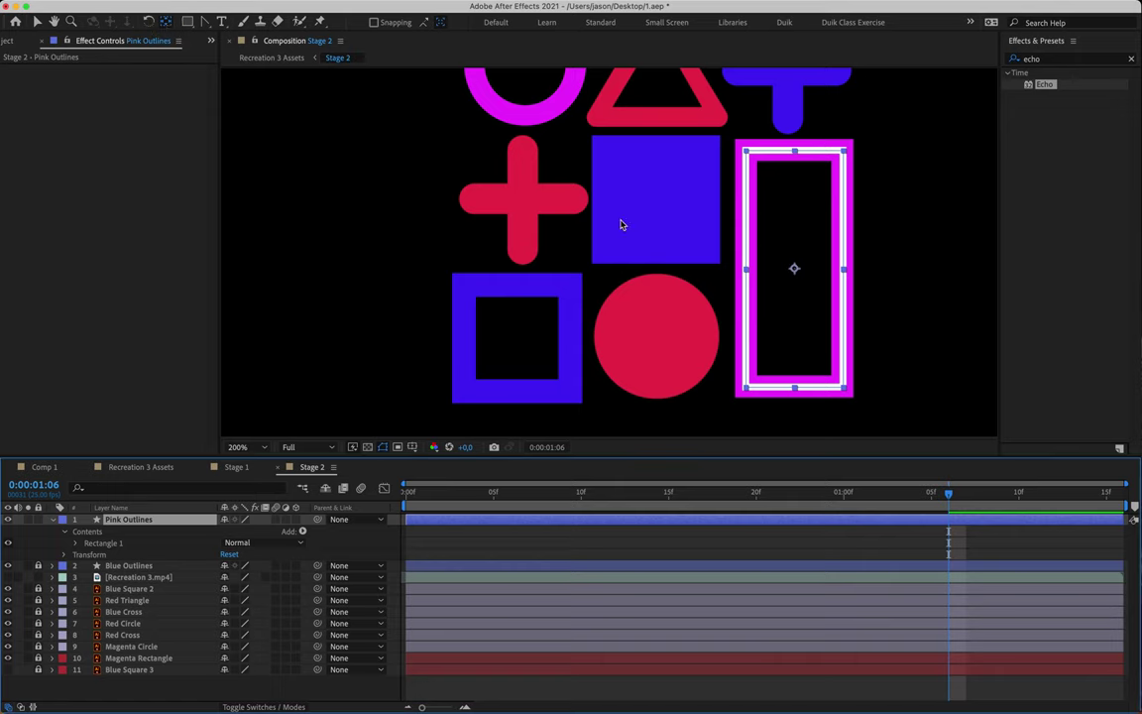
Step: Set the Pink Outlines stroke to a magenta sampled from the artwork (DA4DF3) with a width of 35 px
key(v)
key(q)
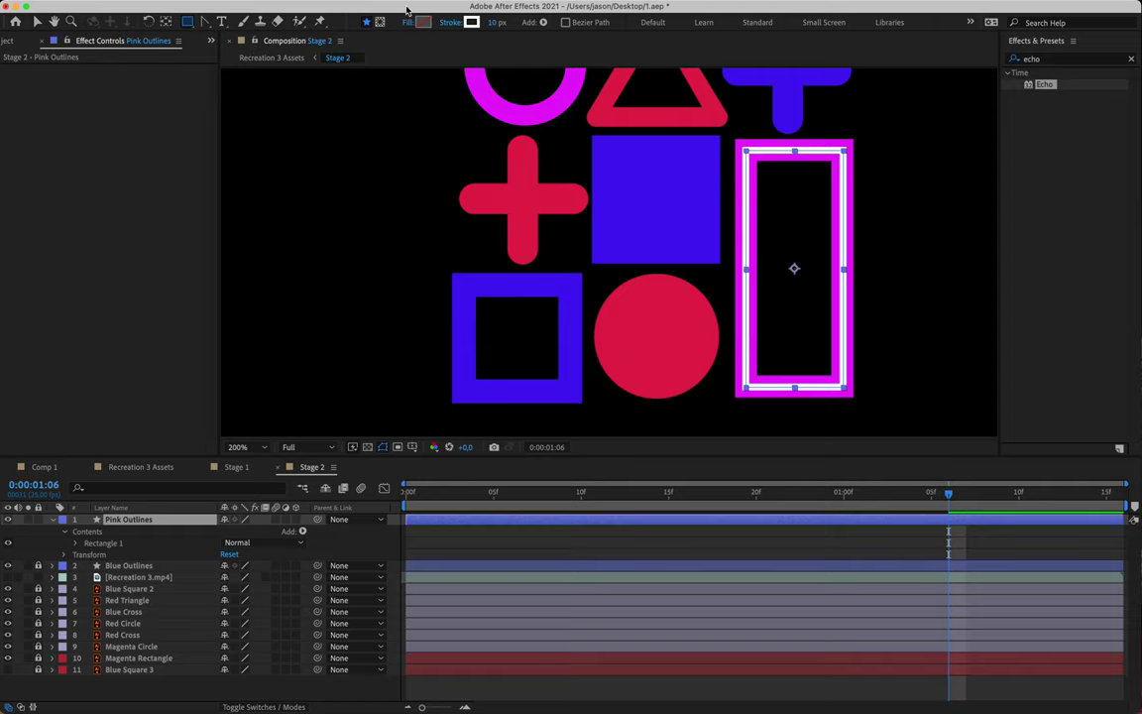
click(472, 22)
click(426, 146)
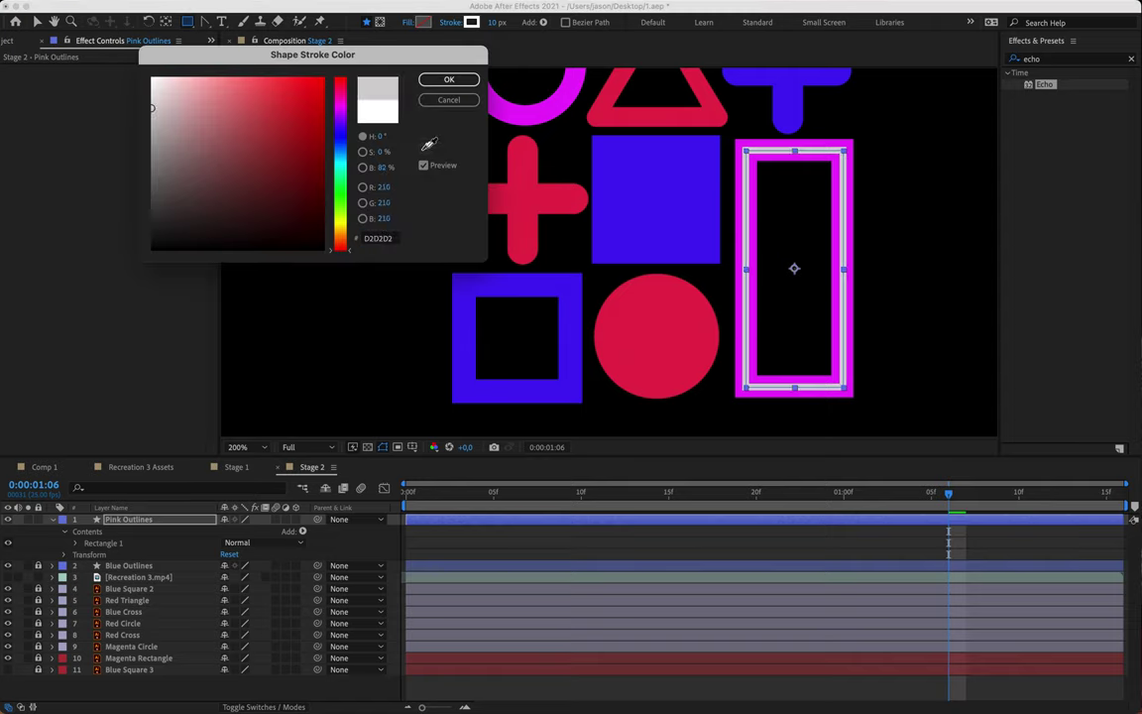
click(743, 146)
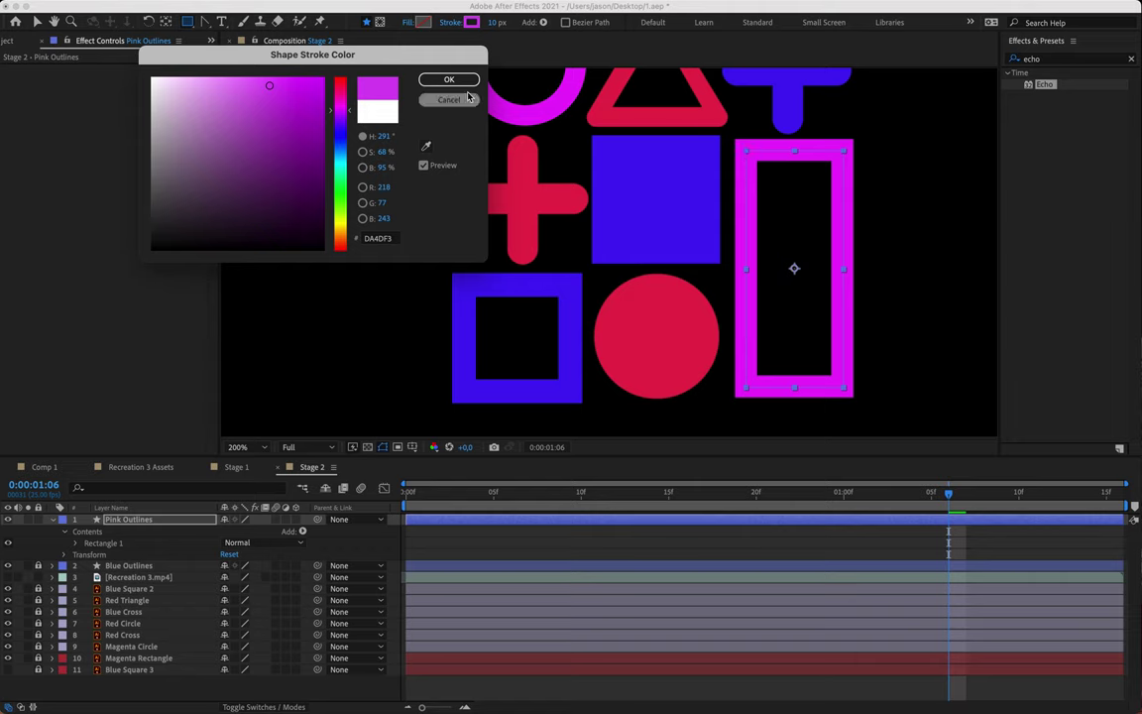
click(449, 80)
click(493, 23)
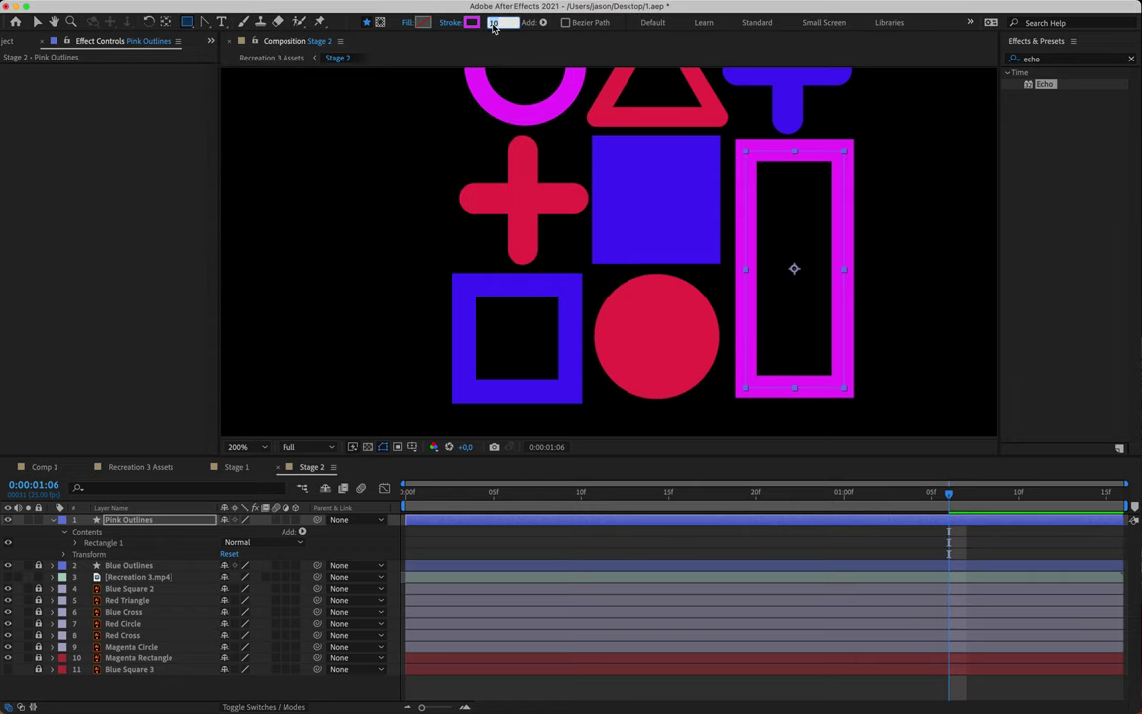
text(35)
key(Return)
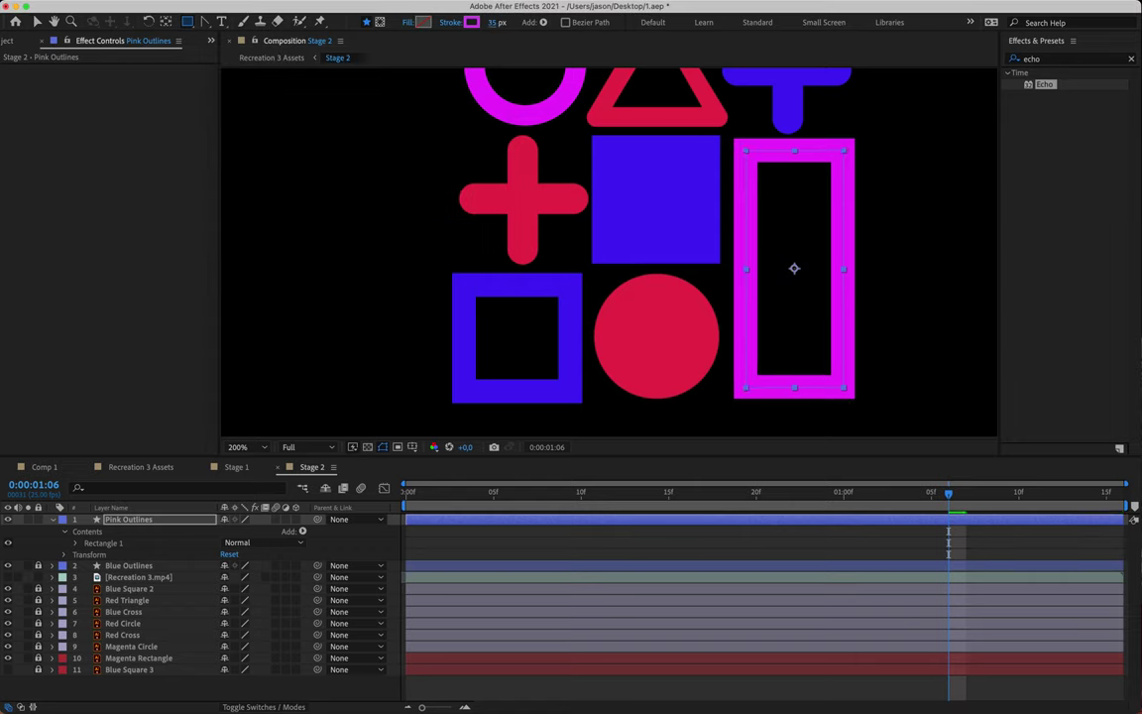
Step: Collapse the Pink Outlines layer and hide the original Magenta Rectangle
click(52, 521)
click(8, 623)
click(8, 623)
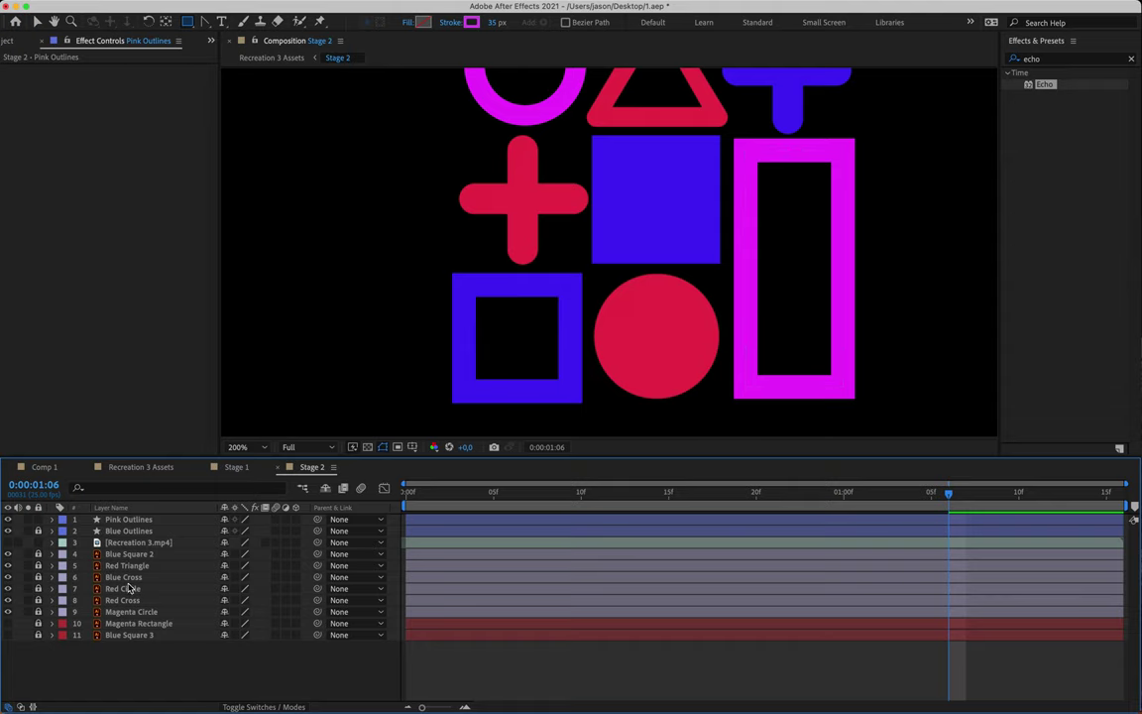
Step: Unlock Blue Outlines and move both outline layers directly below Recreation 3.mp4 in the layer stack
key(comma)
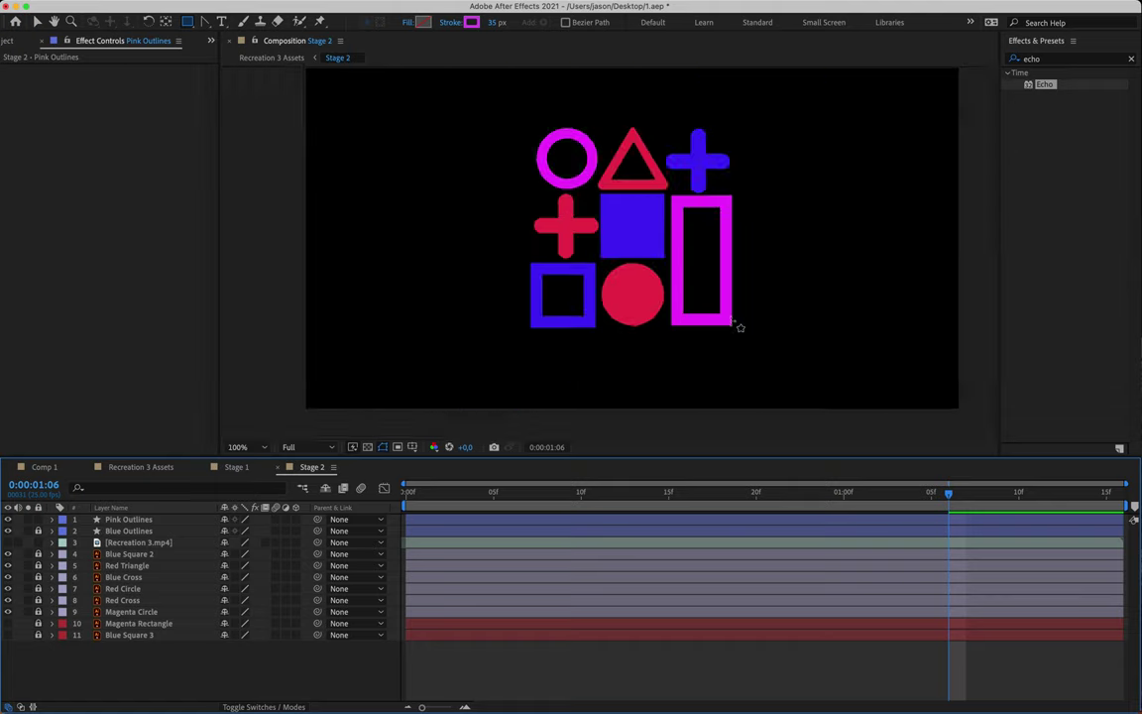
key(v)
click(584, 318)
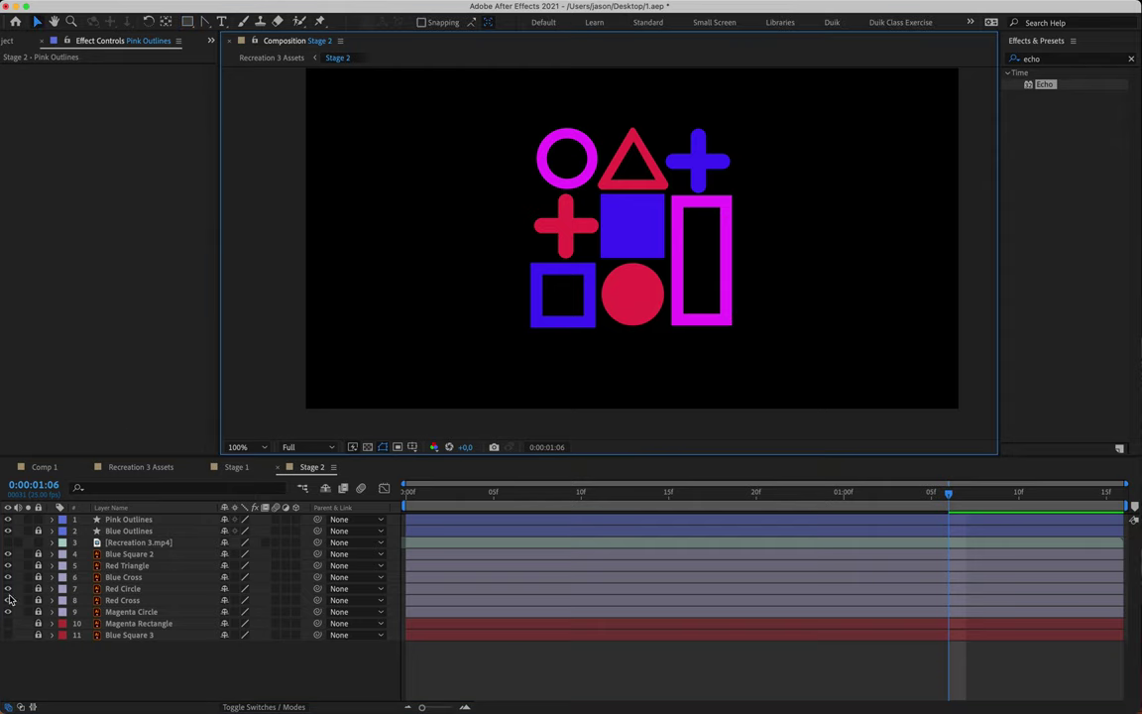
click(40, 534)
click(124, 519)
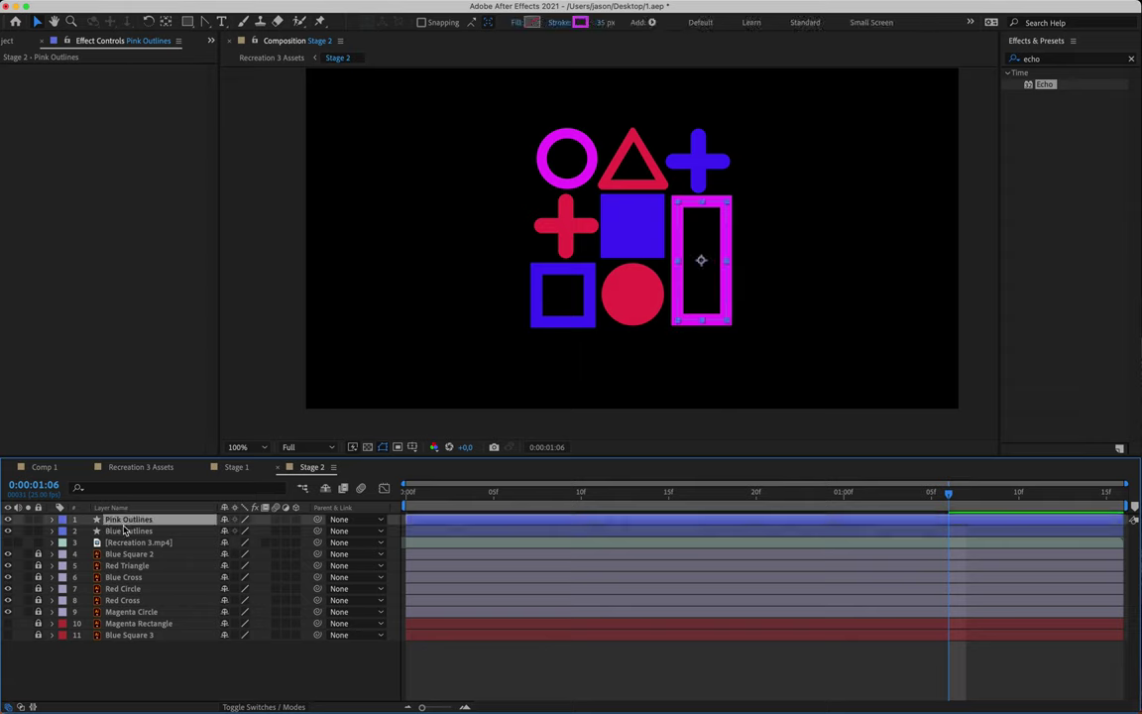
shift+click(123, 531)
drag(124, 530, 145, 550)
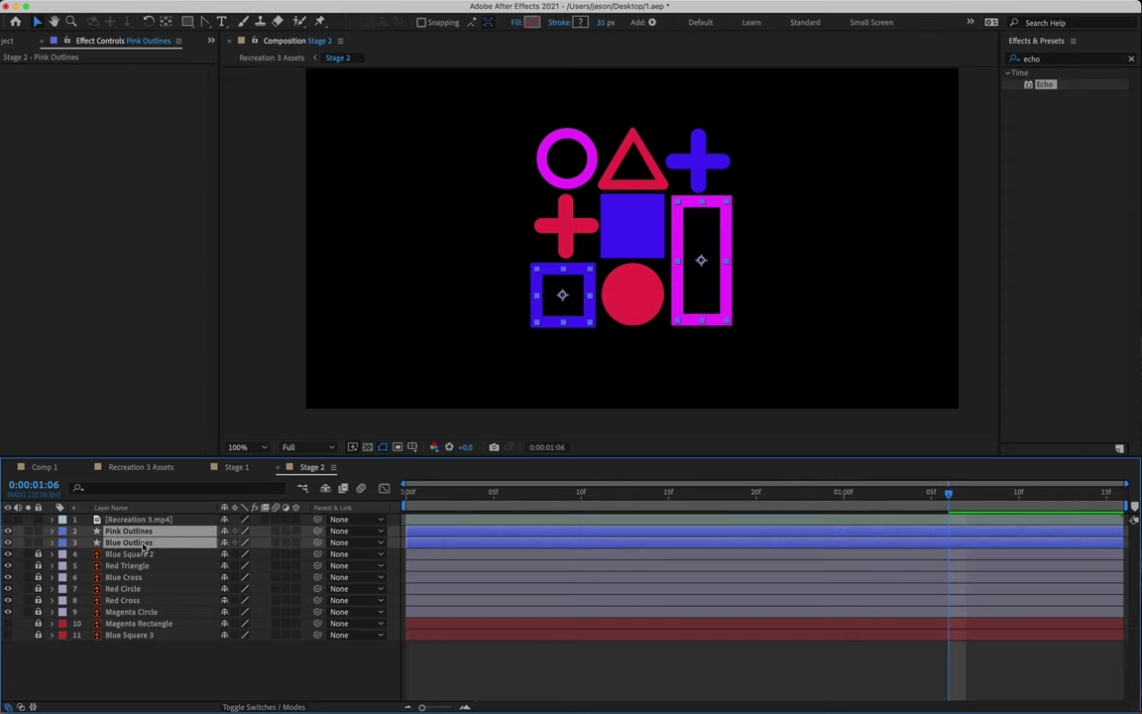
Step: Hide and lock the Pink Outlines layer
click(119, 532)
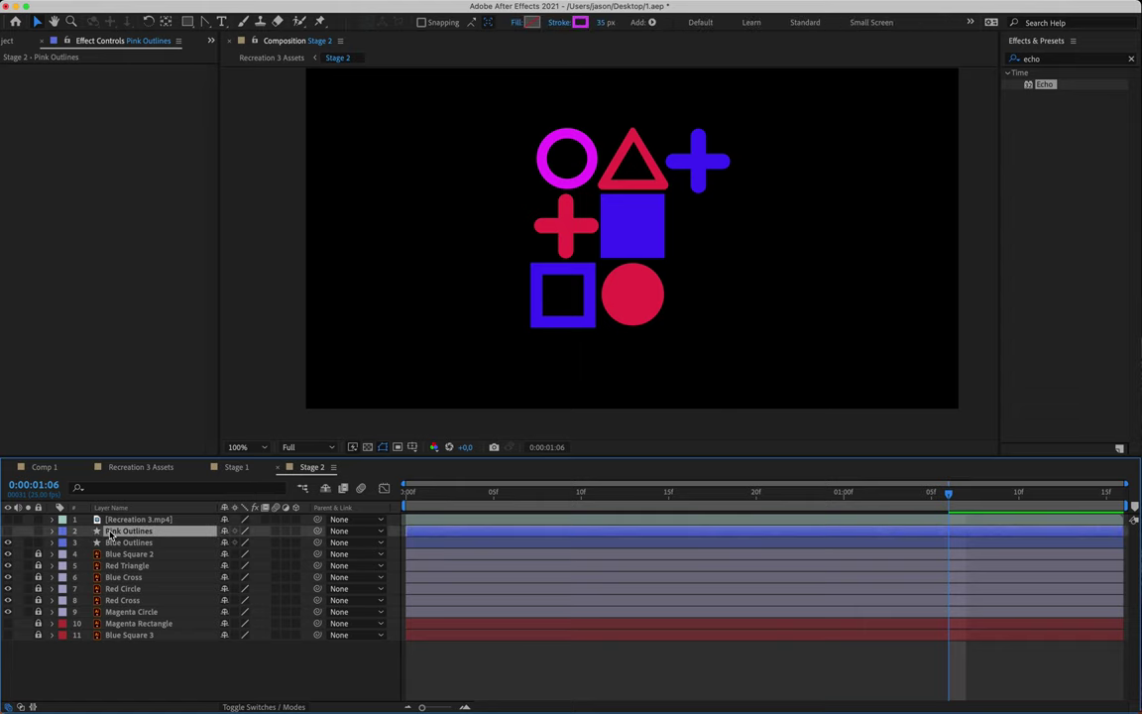
click(38, 530)
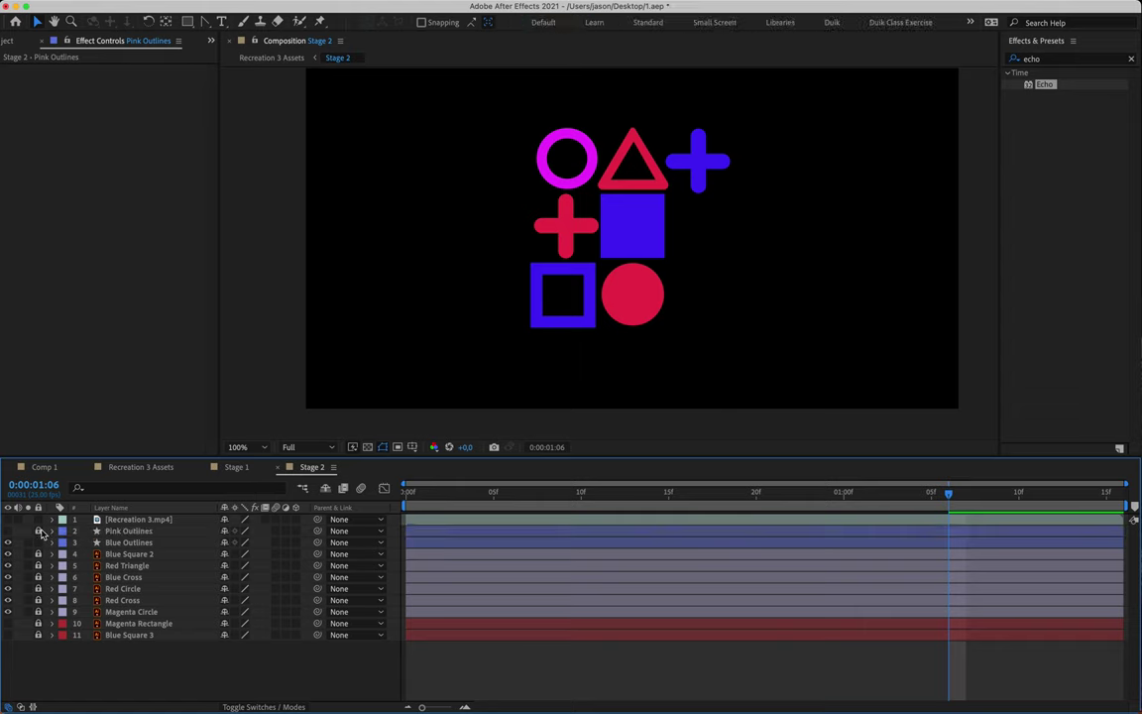
Step: Show the Recreation 3.mp4 reference to examine the blue outline's motion, stop at 0:00:00:19, and hide the reference again
click(124, 519)
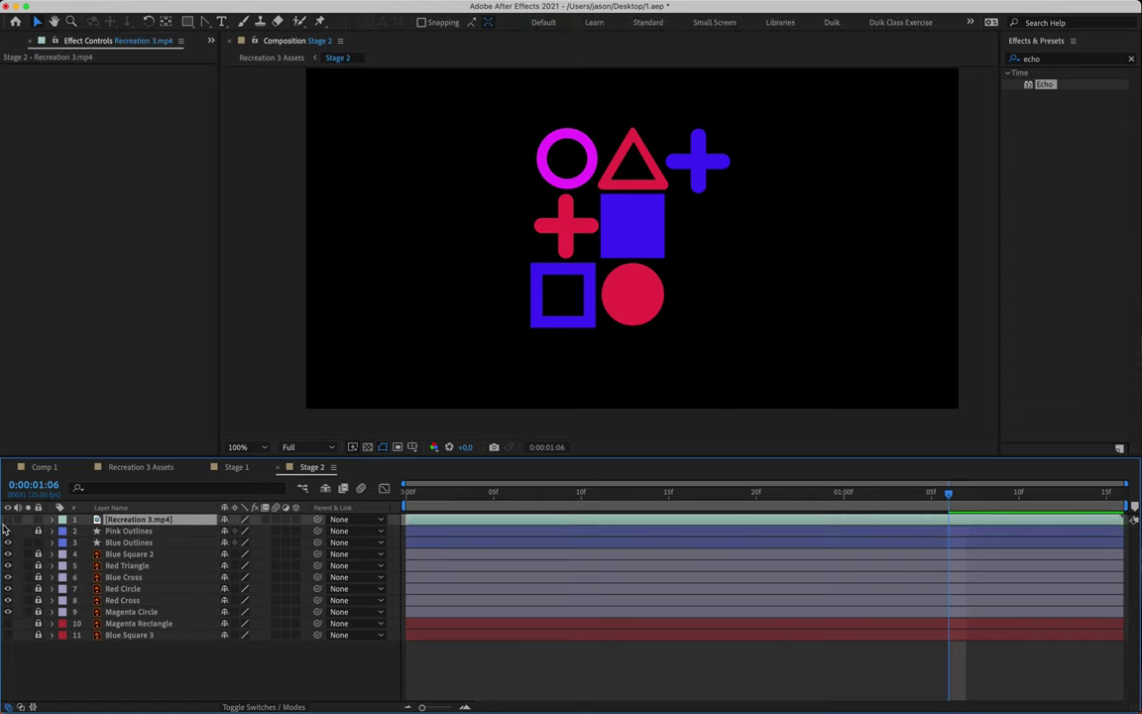
click(8, 520)
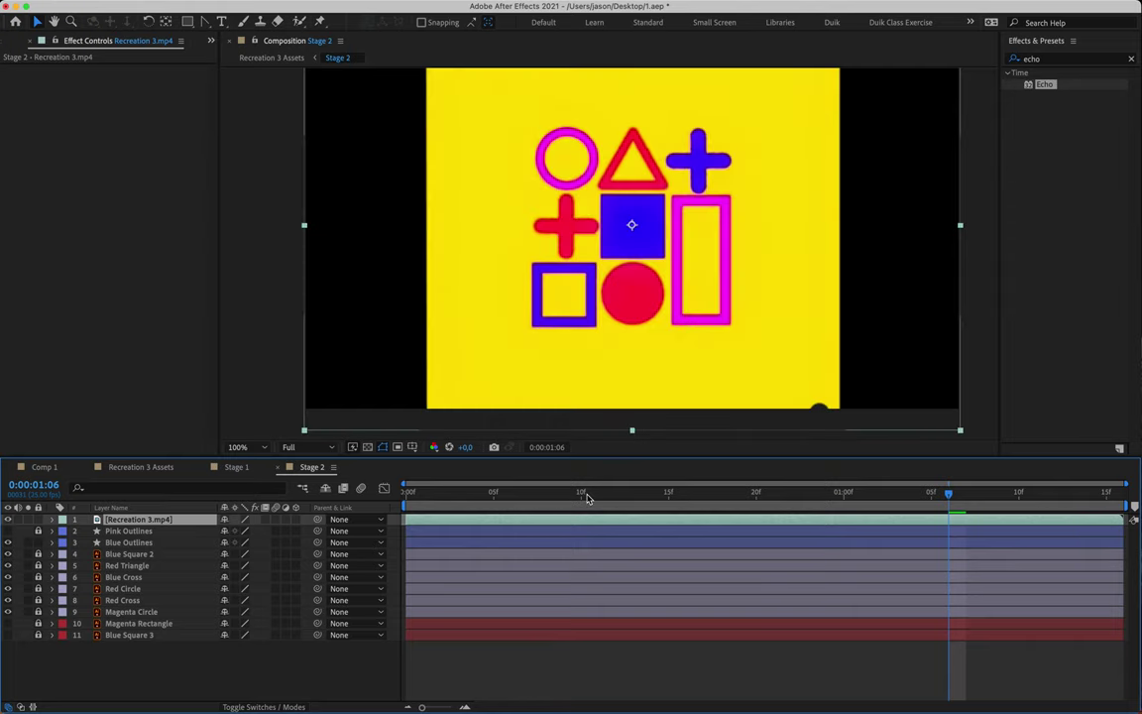
drag(586, 496, 692, 523)
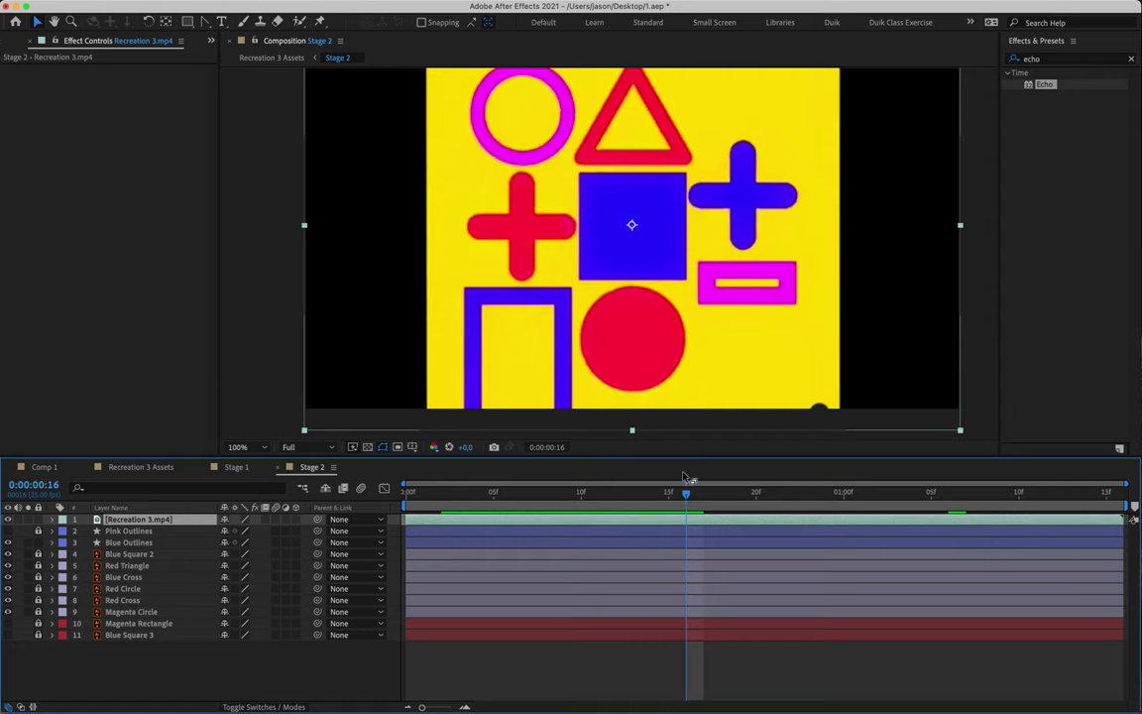
drag(684, 498, 739, 517)
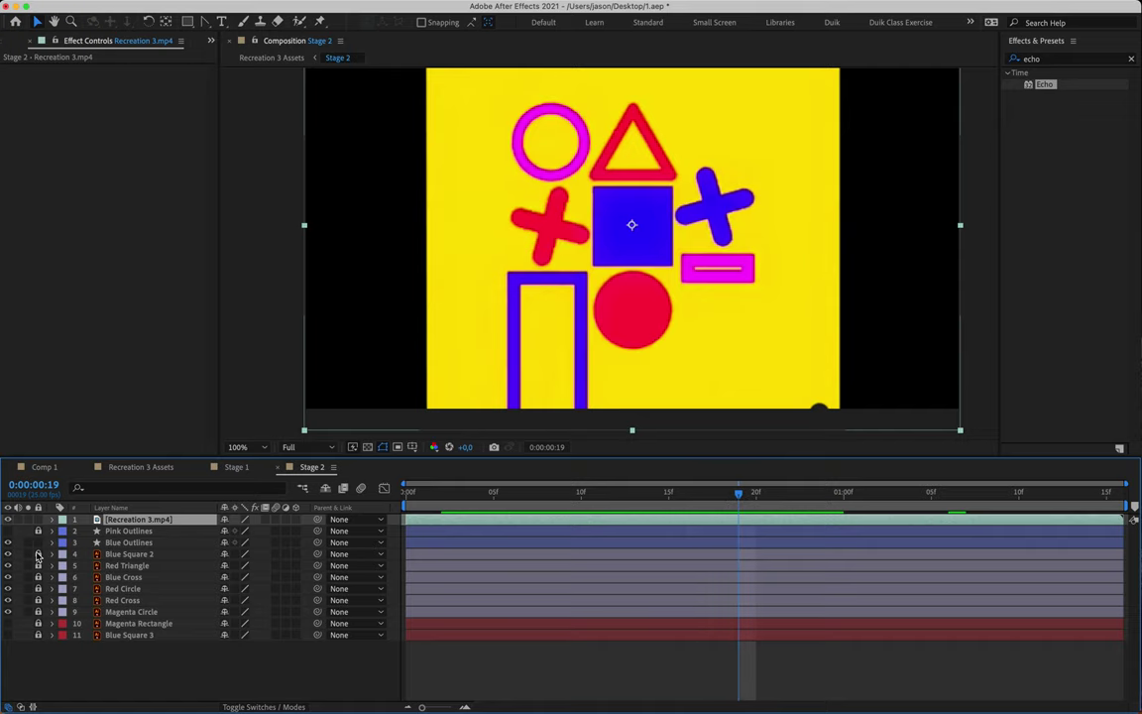
click(8, 520)
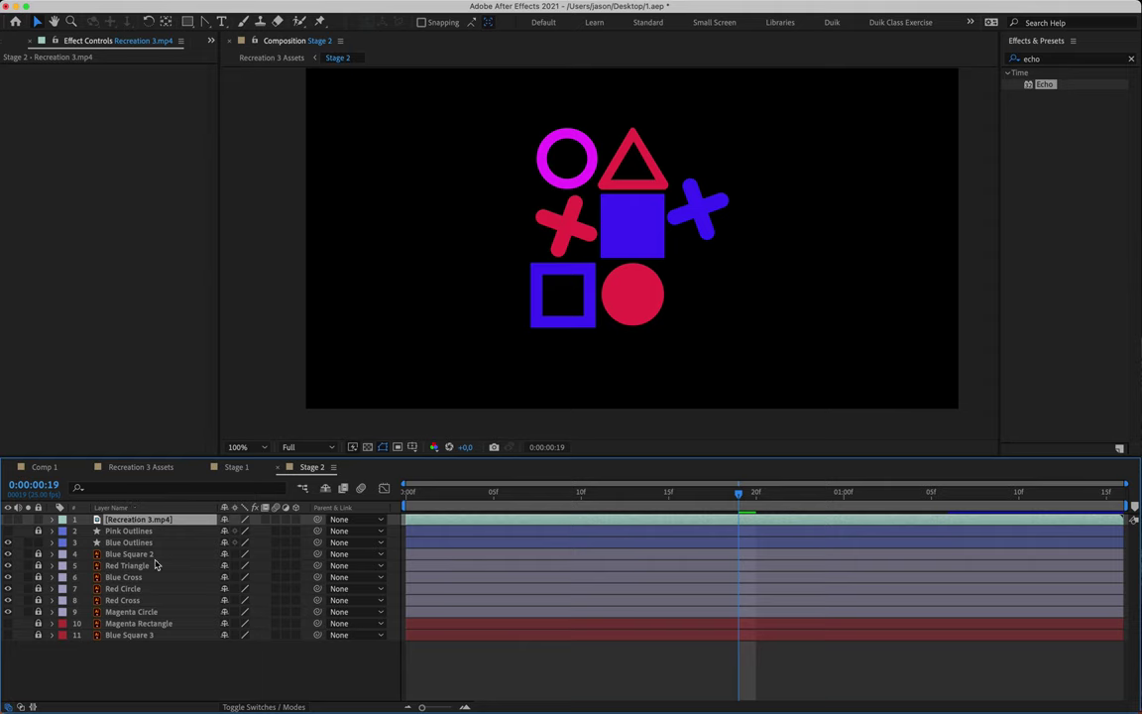
Step: Try stretching the Blue Outlines layer vertically by unlinking its Scale and raising the height to 418%
click(150, 544)
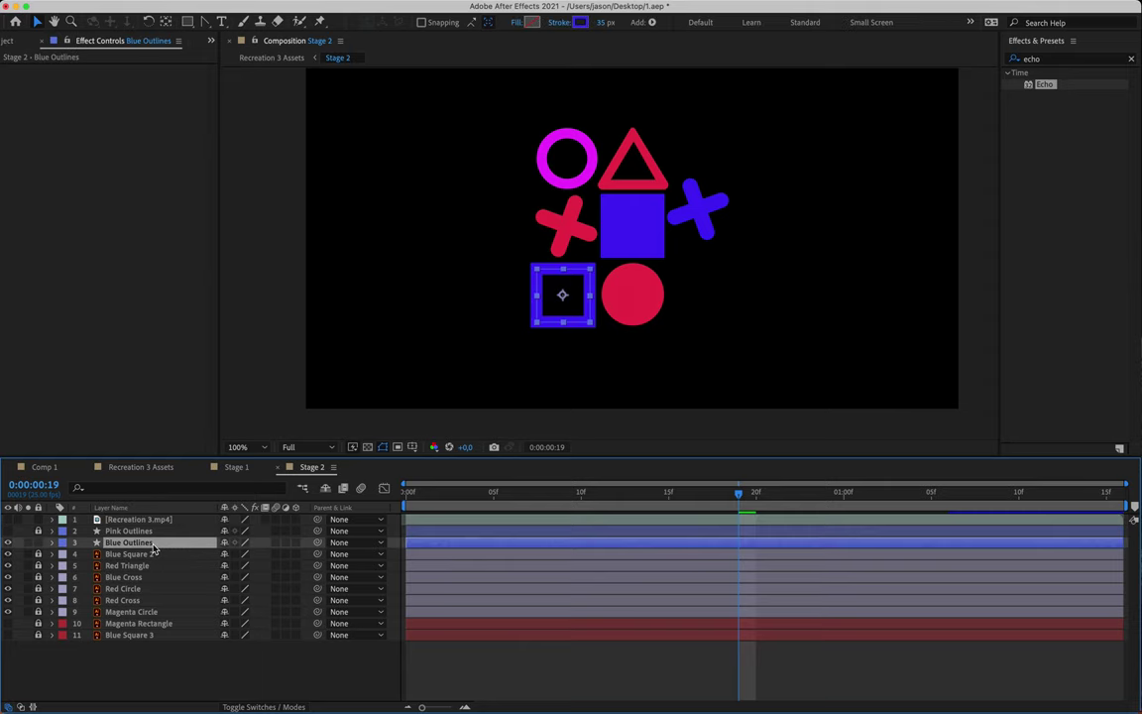
key(period)
key(s)
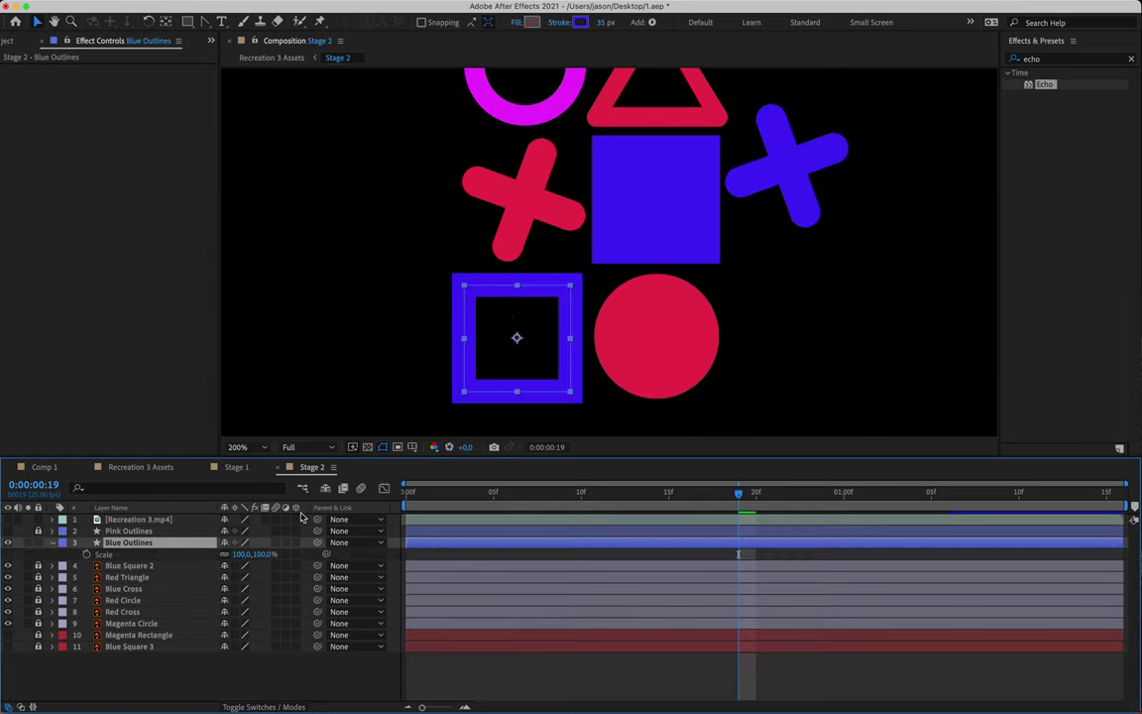
drag(262, 553, 472, 540)
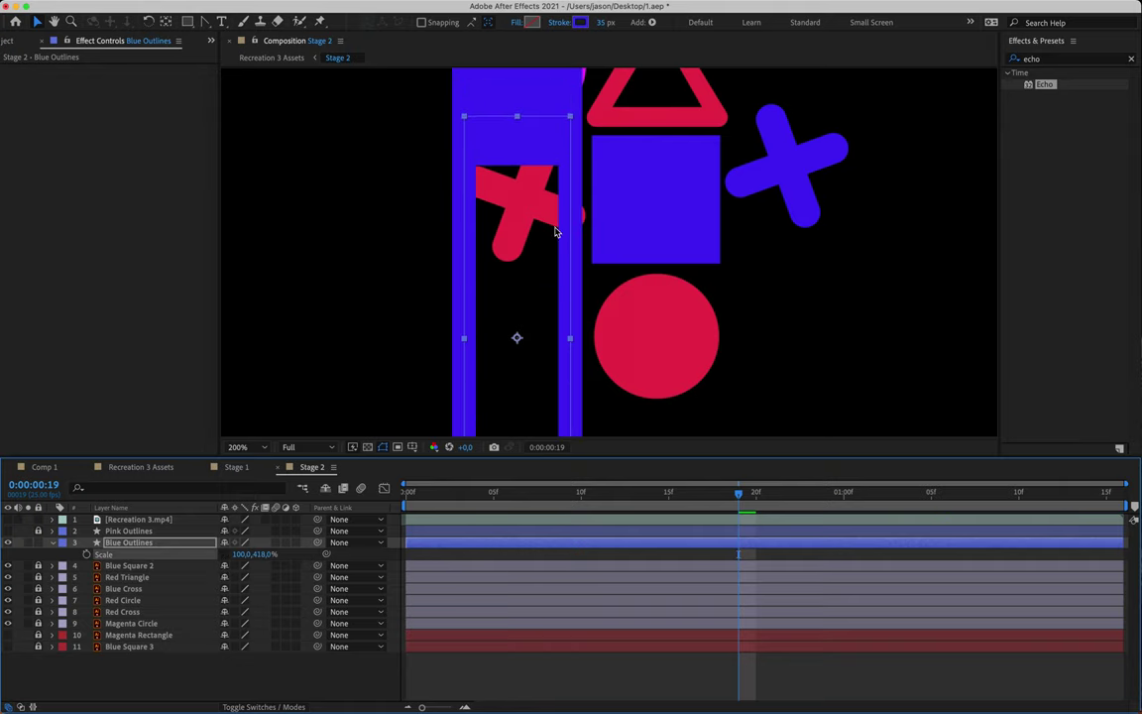
key(super+z)
Step: Expand the contents of Blue Outlines down to the Size property of Rectangle Path 1
click(52, 542)
click(52, 542)
click(63, 565)
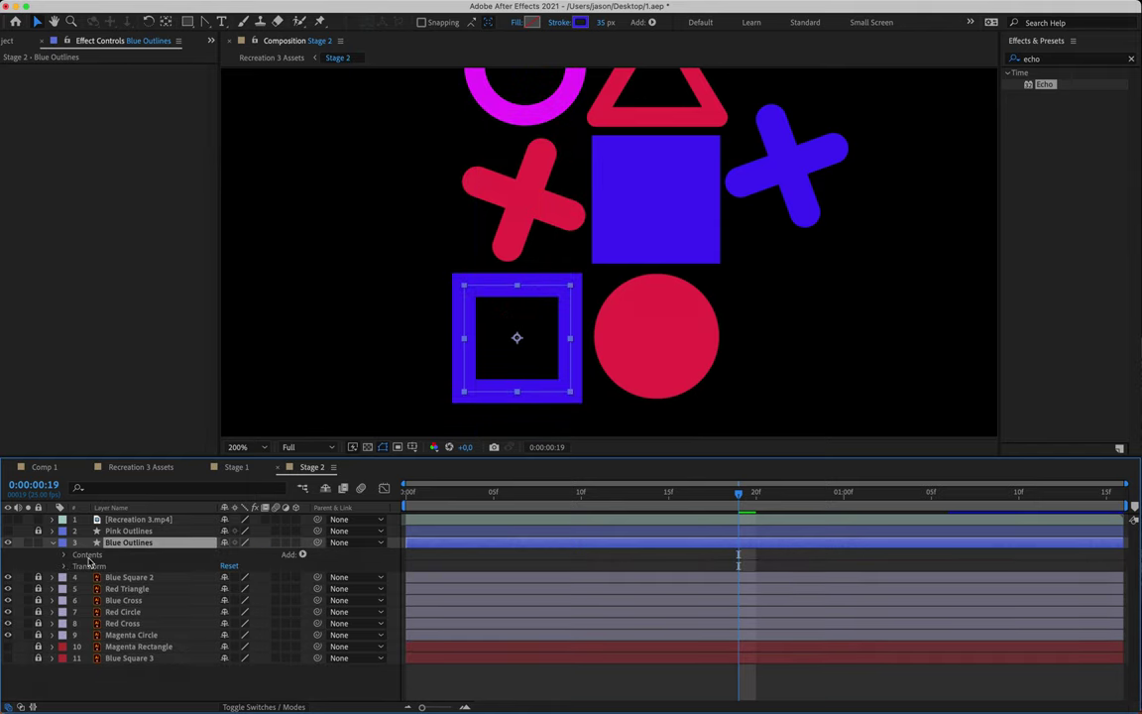
key(Return)
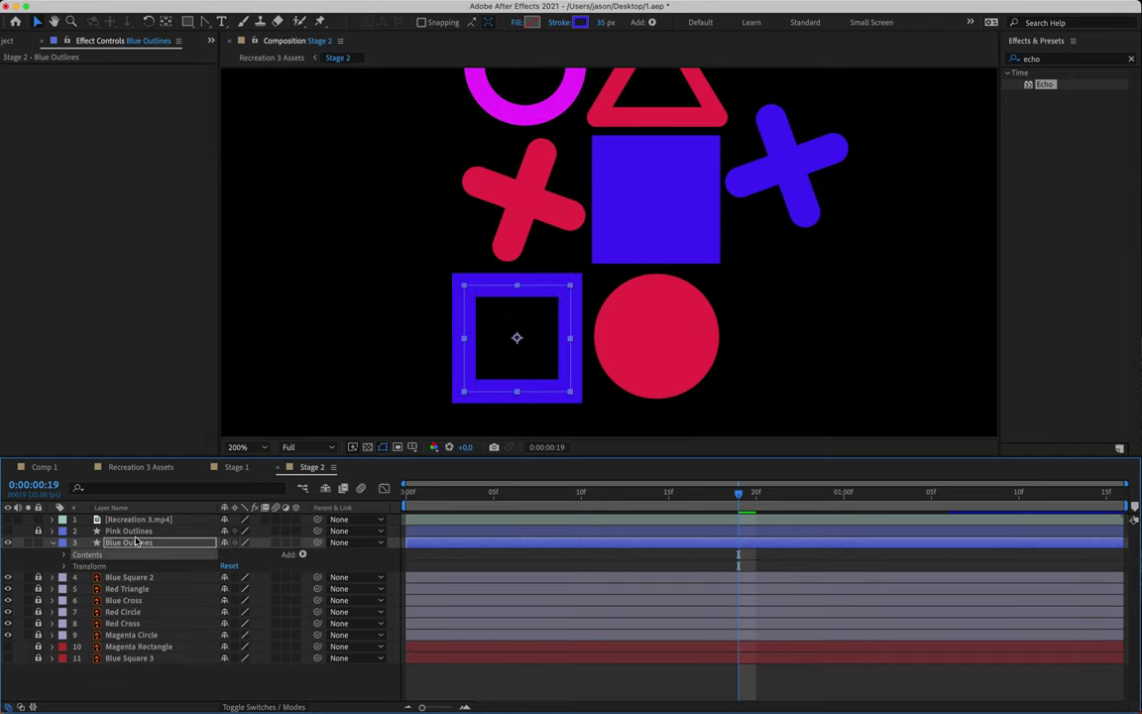
click(64, 554)
click(75, 566)
click(103, 578)
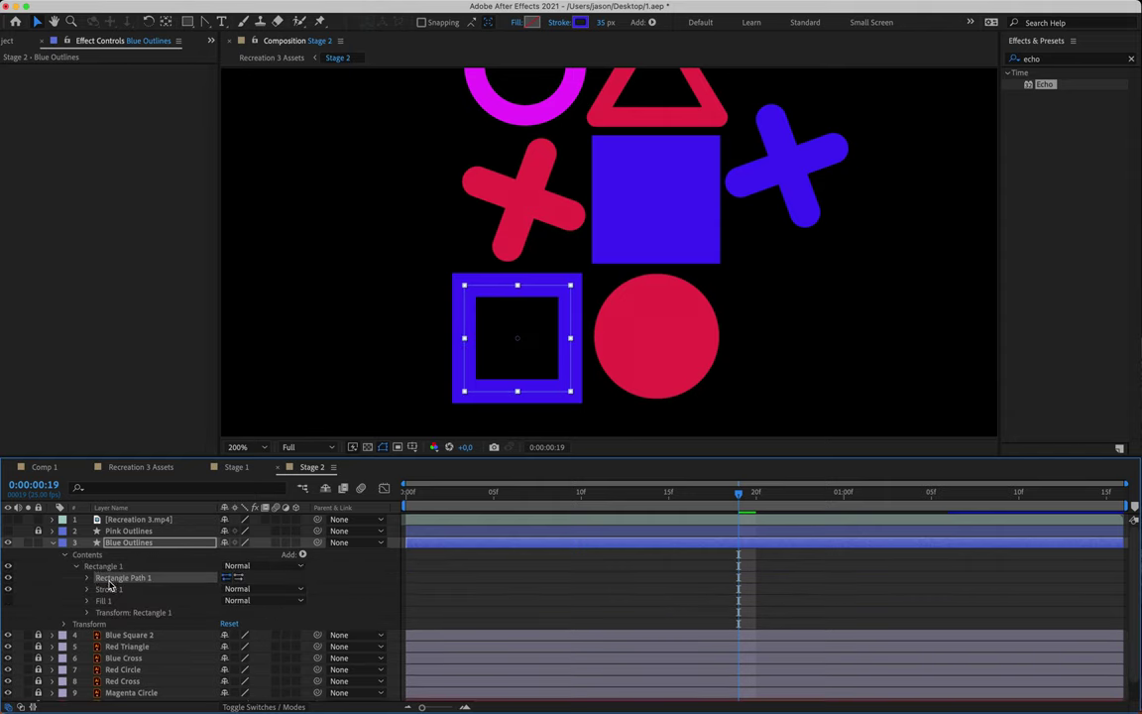
click(89, 577)
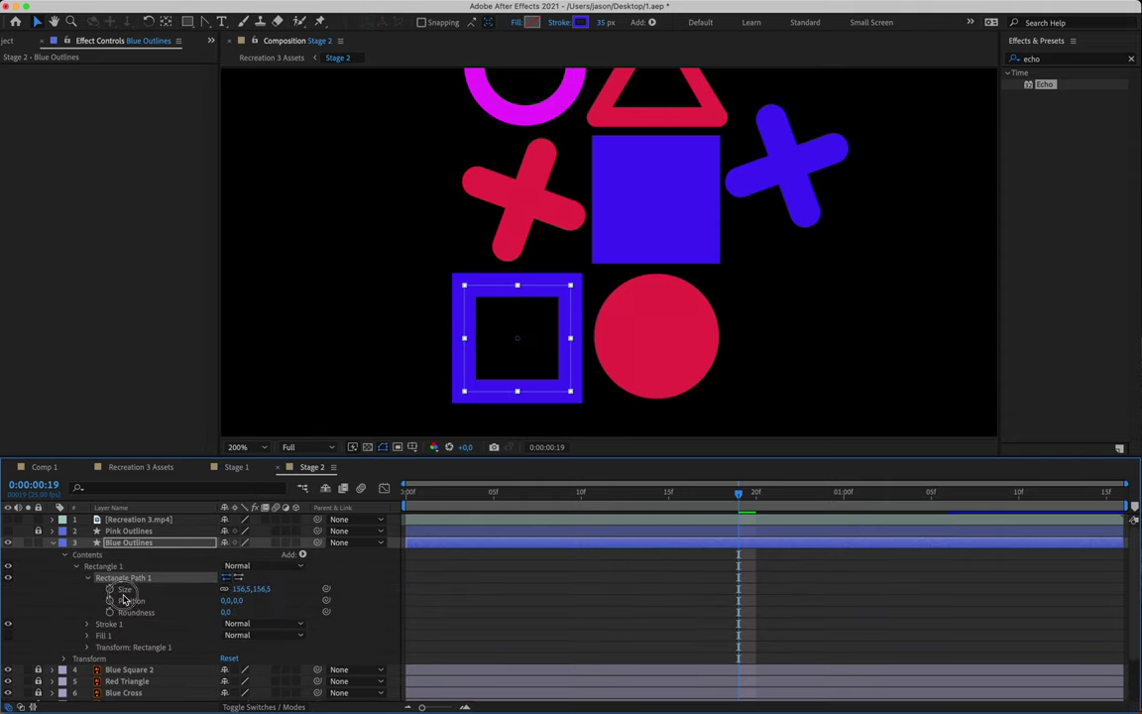
click(125, 590)
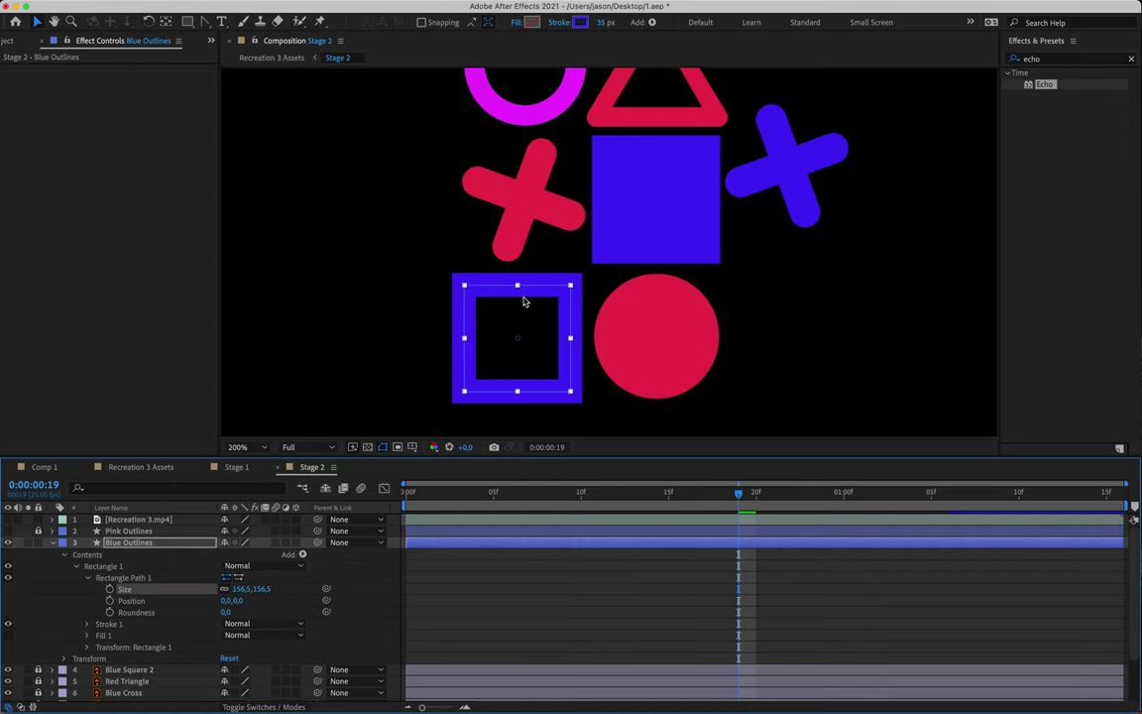
Step: Unlink the rectangle path's Size, set its height to 500, and keyframe Size at 0:00:00:19
click(263, 590)
text(500)
key(Return)
key(comma)
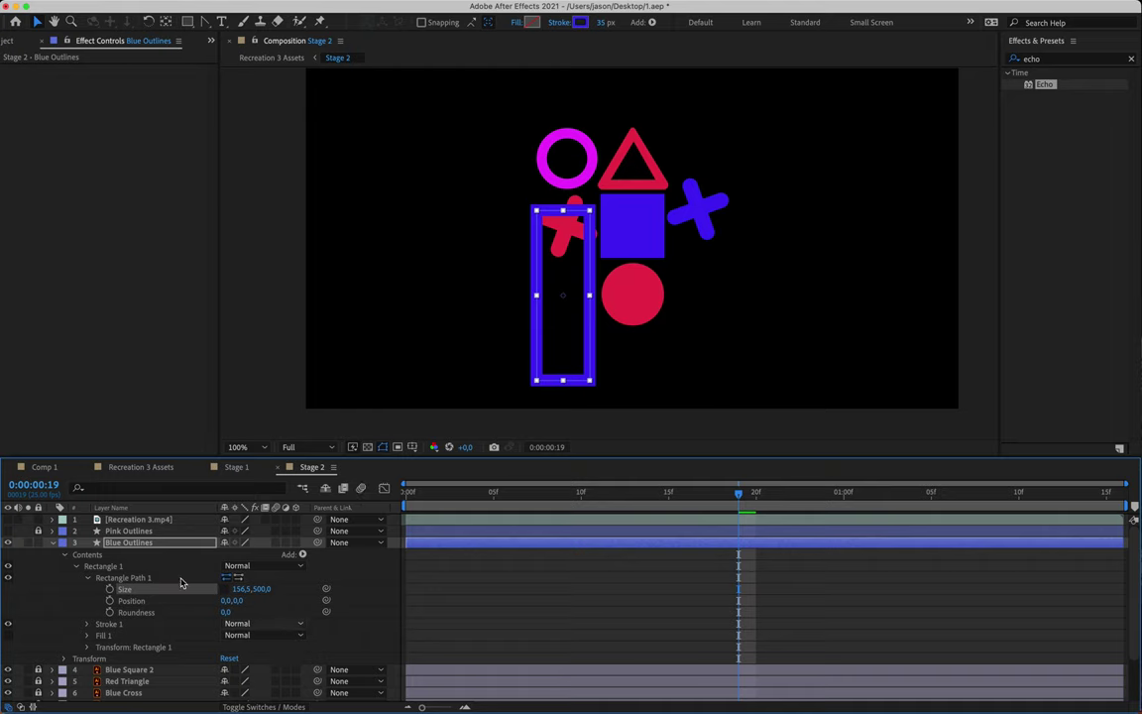
click(110, 589)
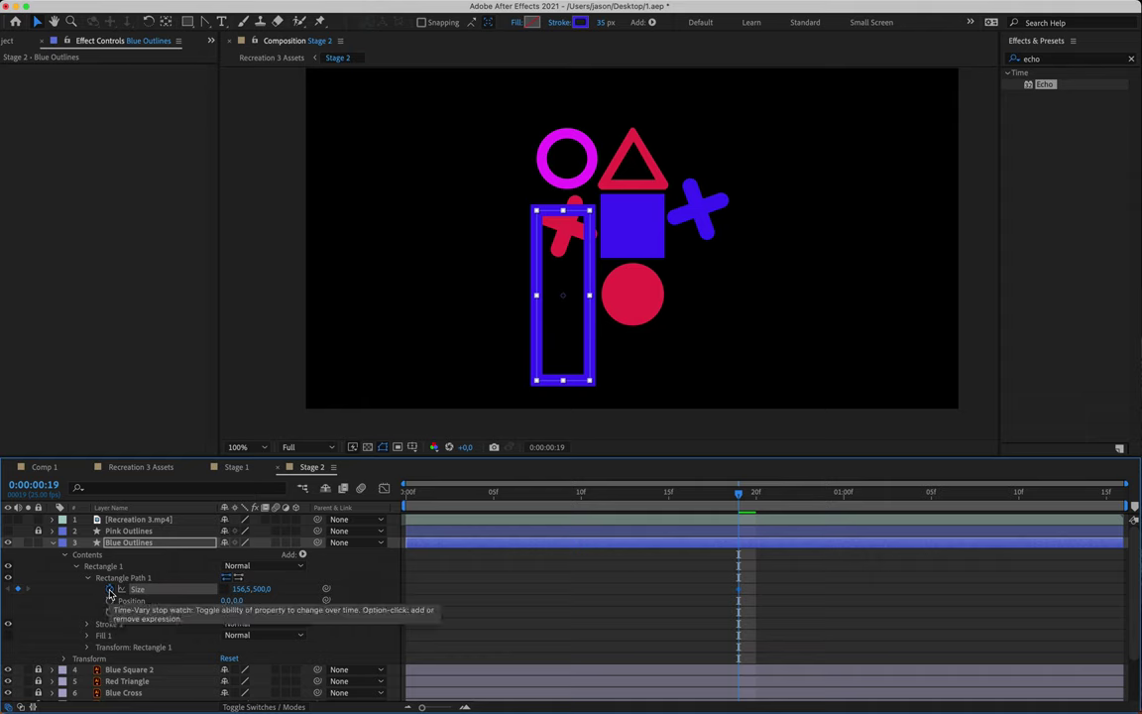
Step: Add a Position keyframe to Blue Outlines, check the timing against Recreation 3.mp4, and shift the keyframe to 0:00:00:15
click(159, 542)
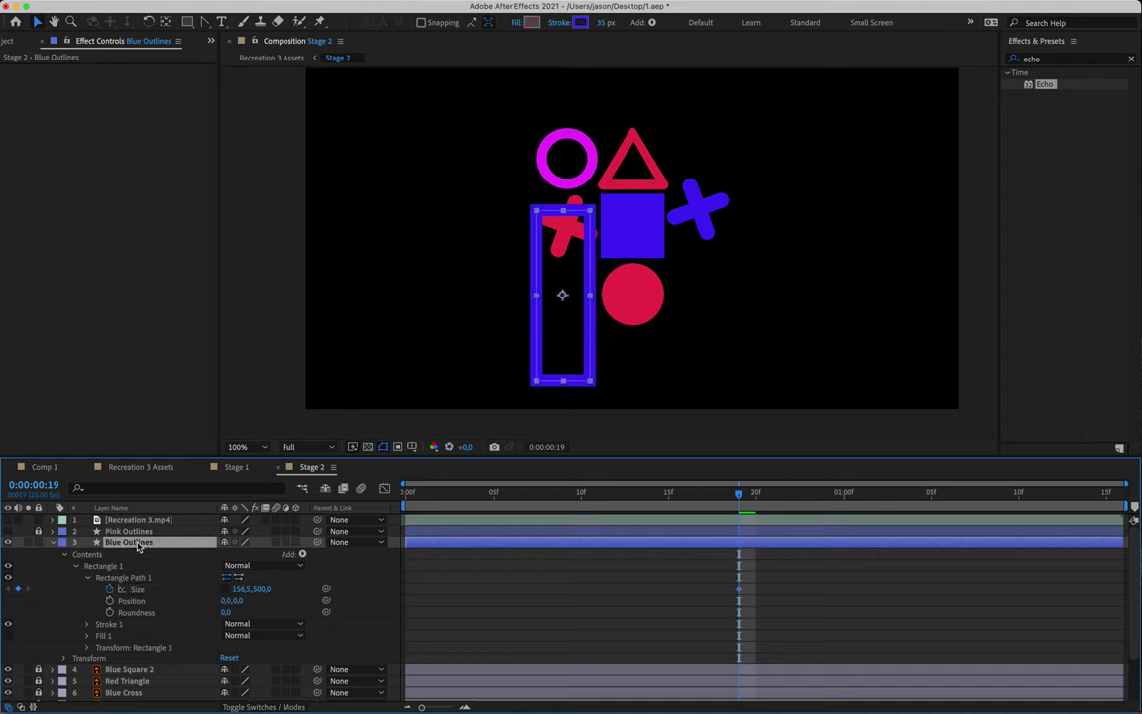
key(p)
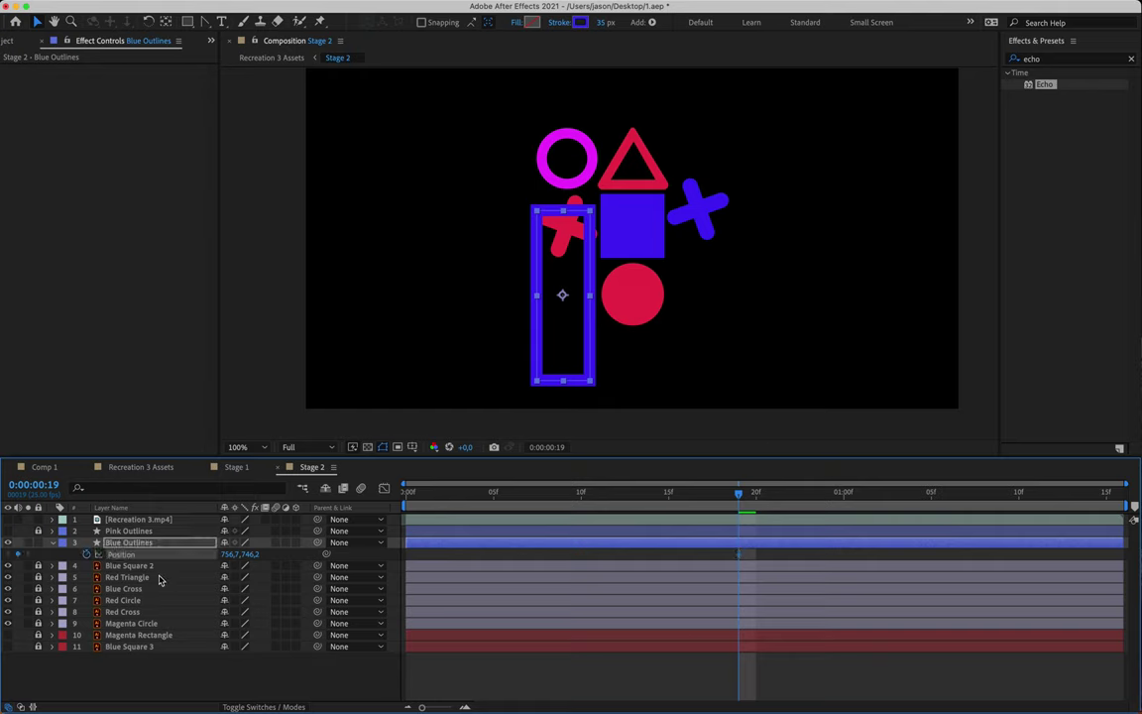
key(u)
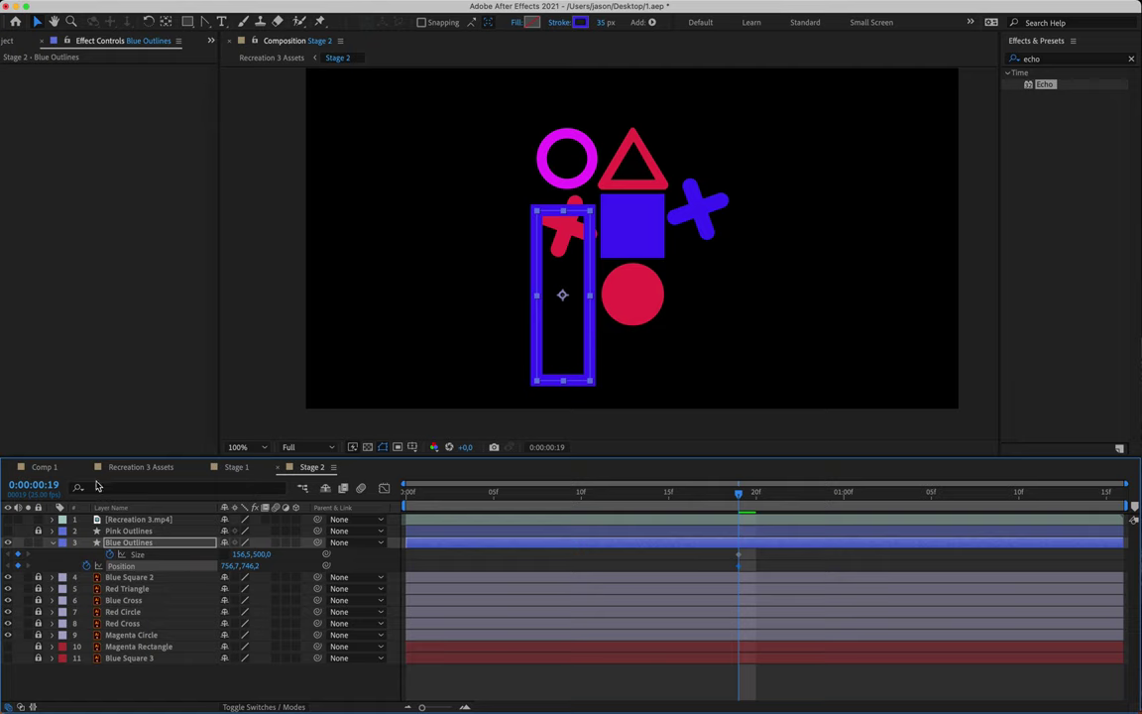
click(8, 519)
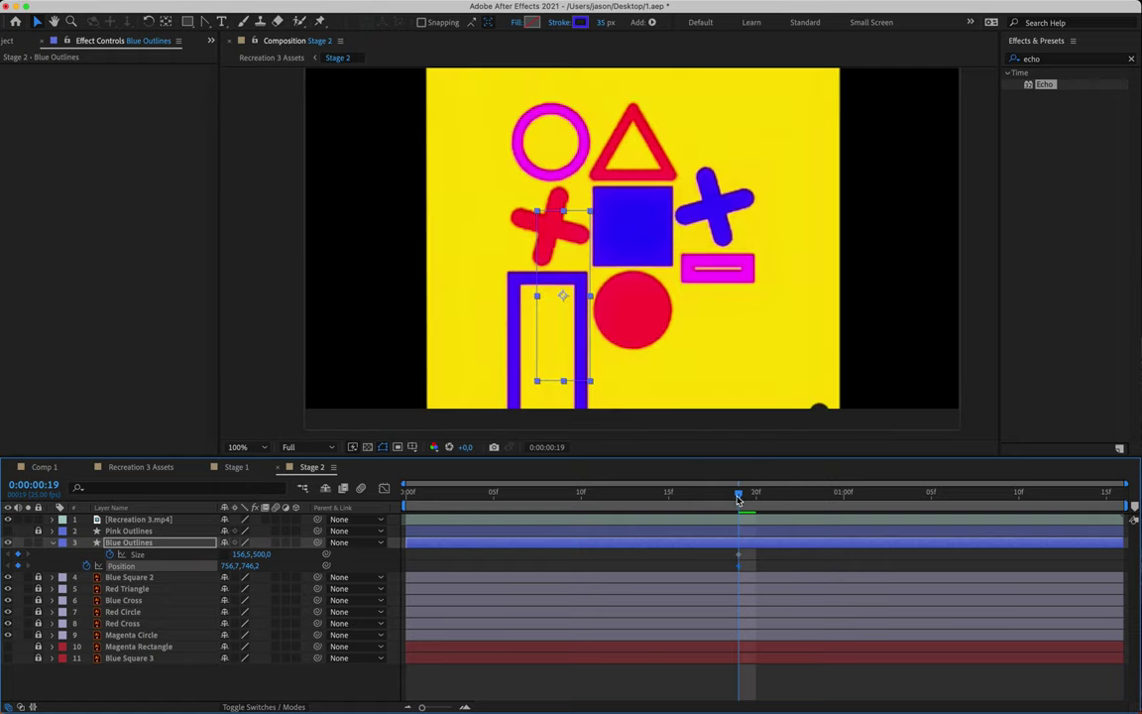
drag(738, 498, 671, 501)
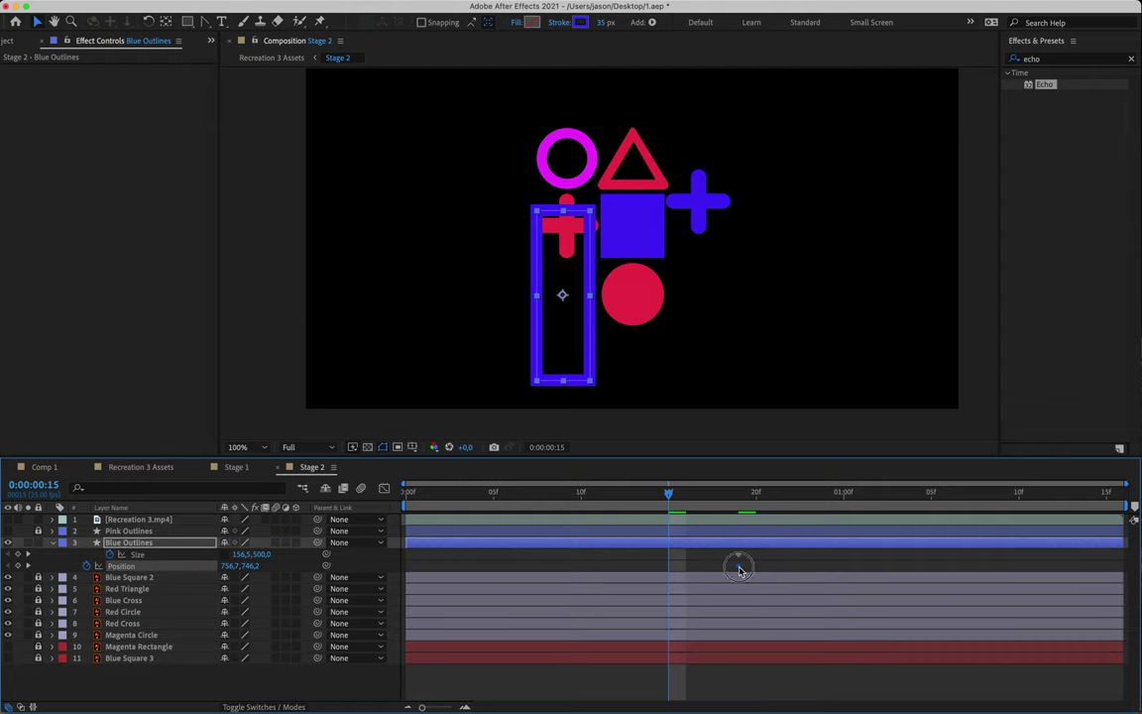
Step: Place a horizontal guide at the red circle's top edge and lower the blue outline to meet it, at Position 756.7, 919.2
key(period)
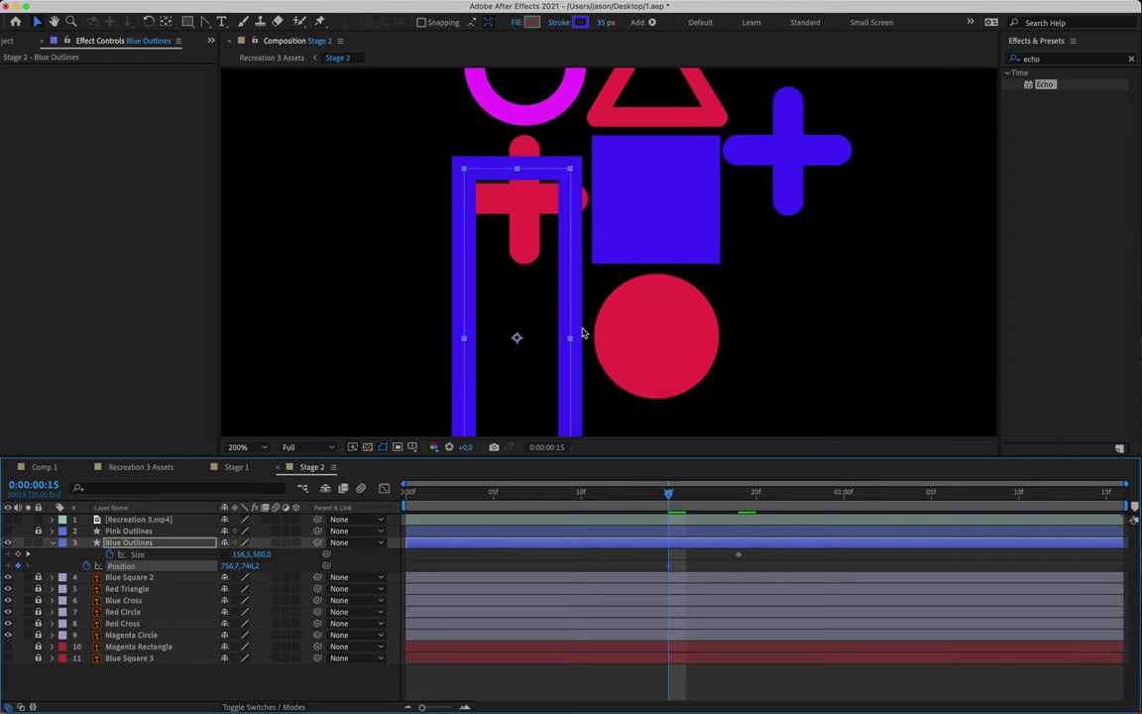
drag(555, 334, 625, 250)
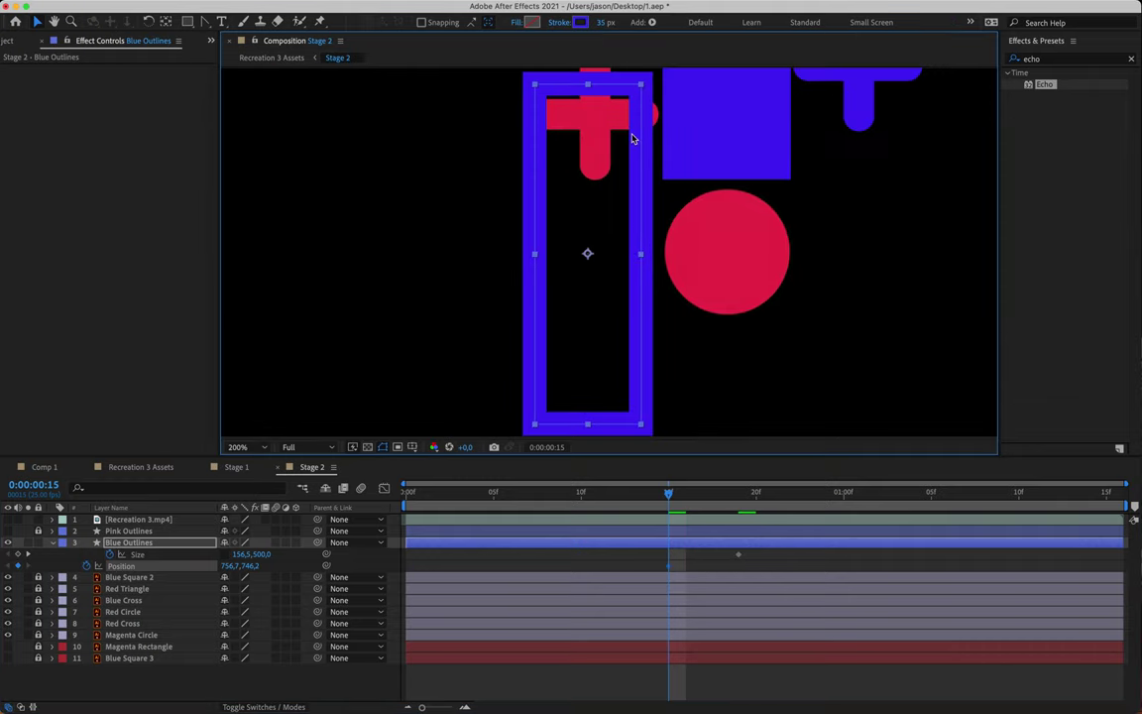
key(super+r)
drag(624, 72, 652, 285)
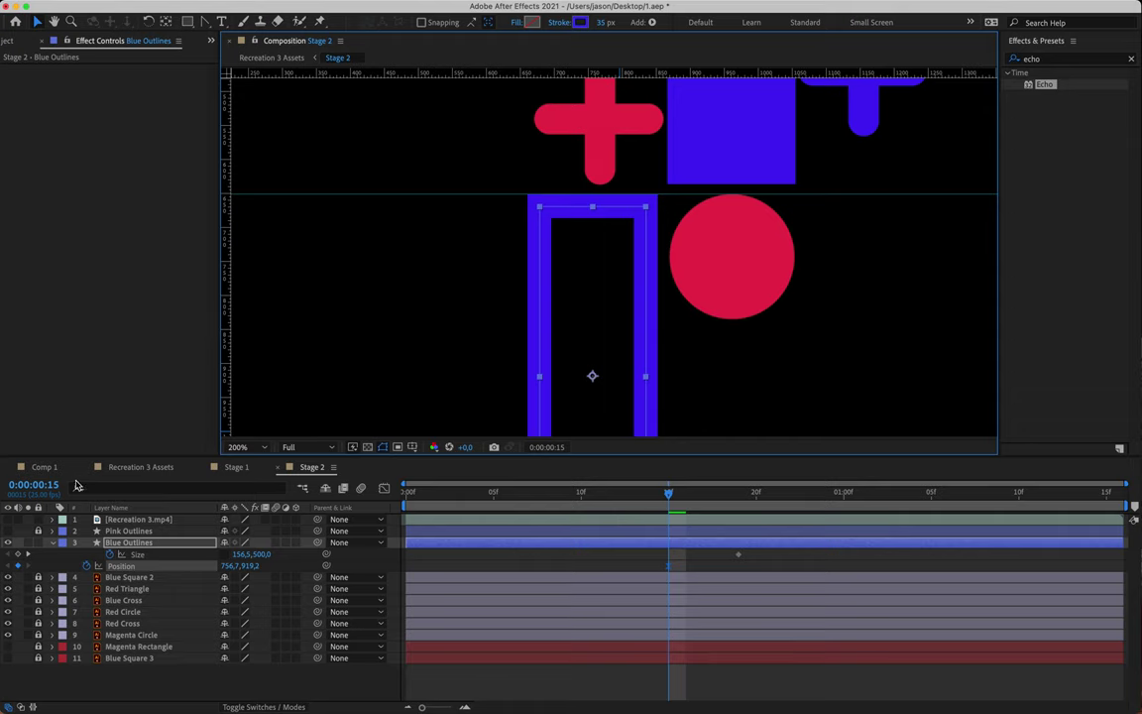
Step: Compare the motion with the reference, then keyframe the blue outline lower at 0:00:00:00, at Position 756.7, 1157.2
key(comma)
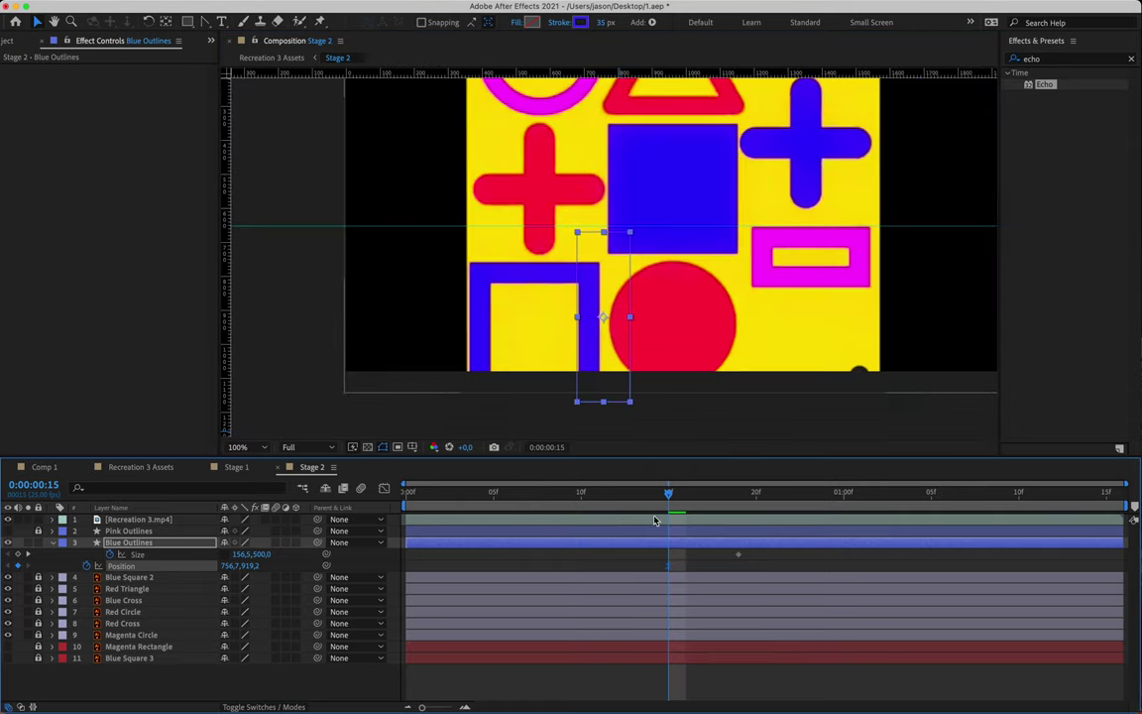
mouse_move(642, 500)
mouse_down()
mouse_move(413, 500)
mouse_move(656, 506)
mouse_up()
click(8, 518)
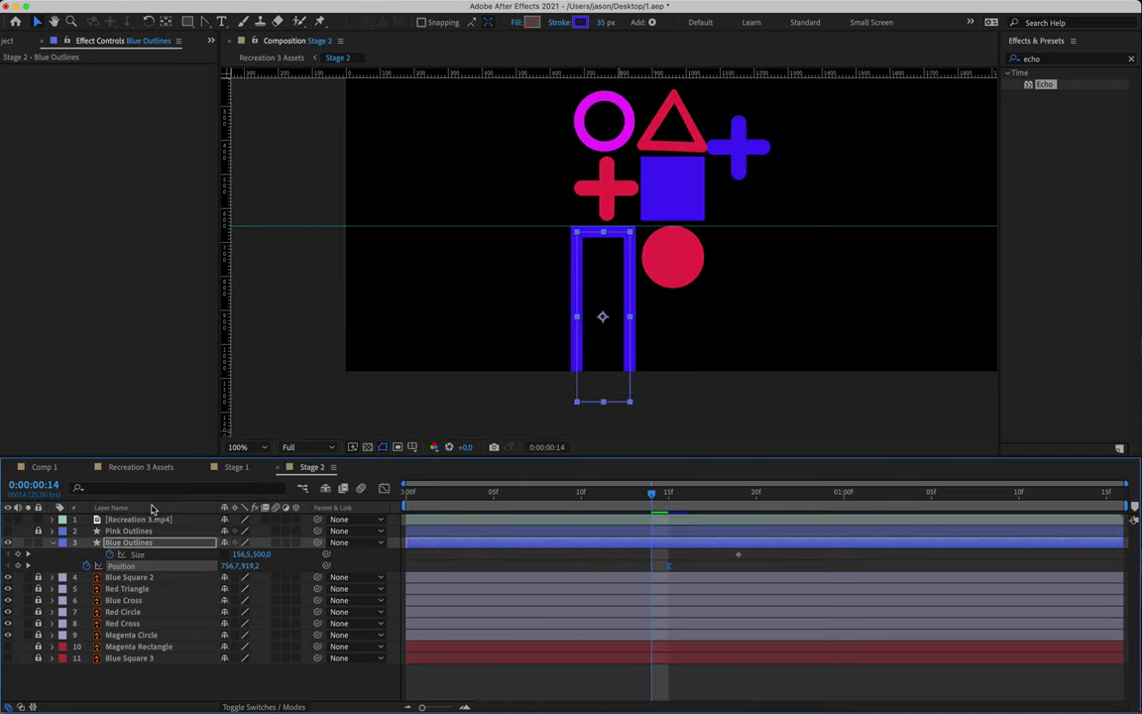
drag(438, 491, 349, 486)
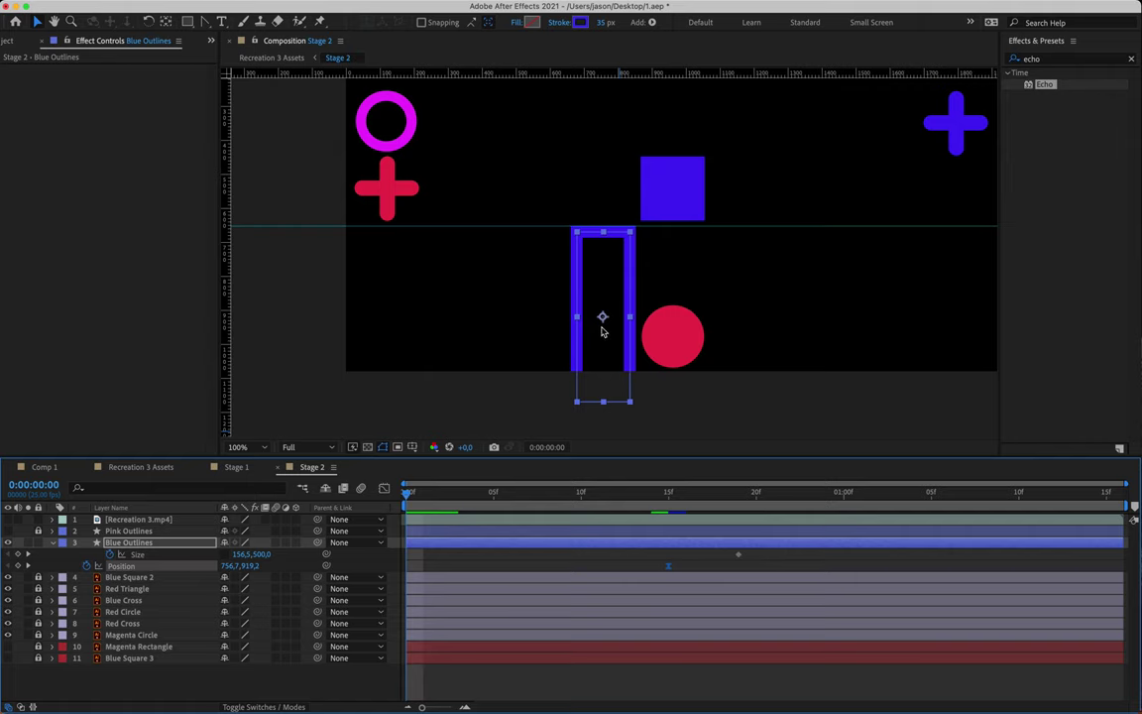
drag(603, 318, 606, 400)
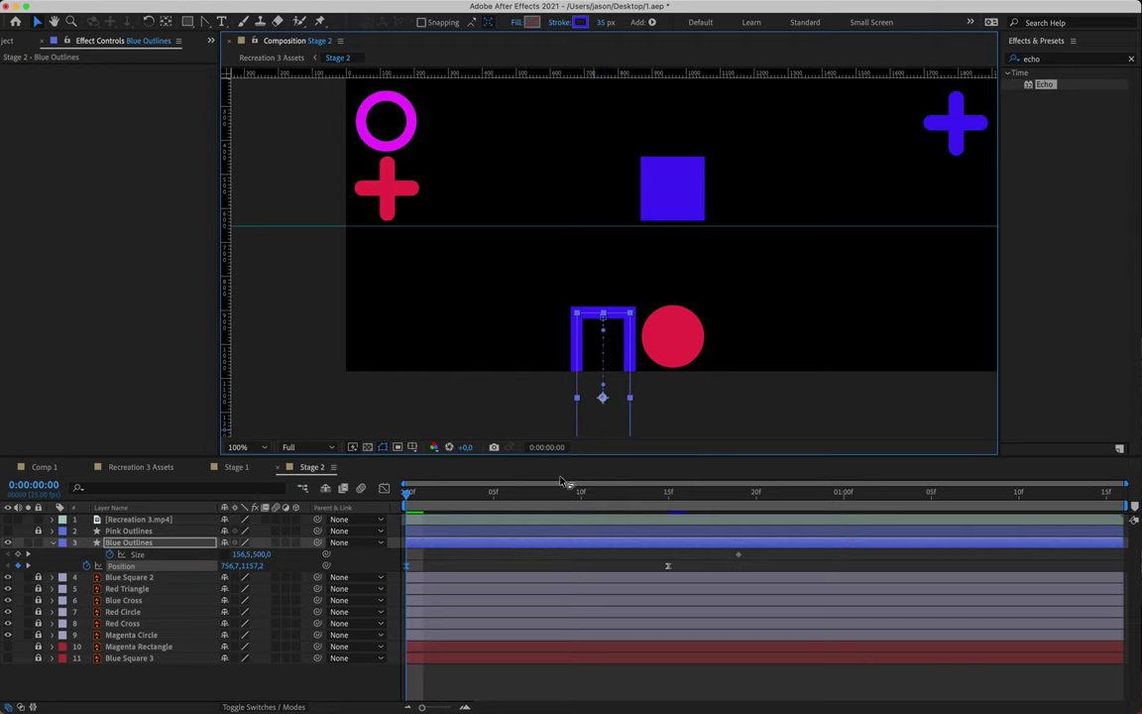
Step: Check the rise against the reference, ease the Size keyframe, and add a holding Position keyframe at 0:00:00:19
drag(407, 492, 667, 488)
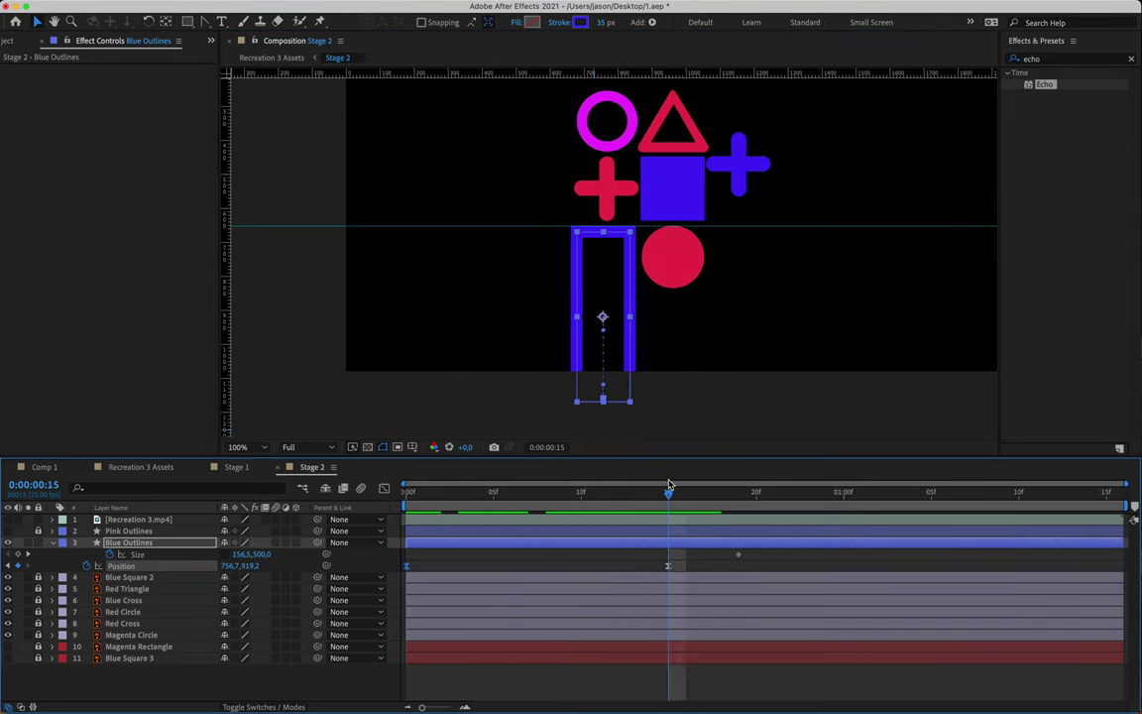
click(8, 519)
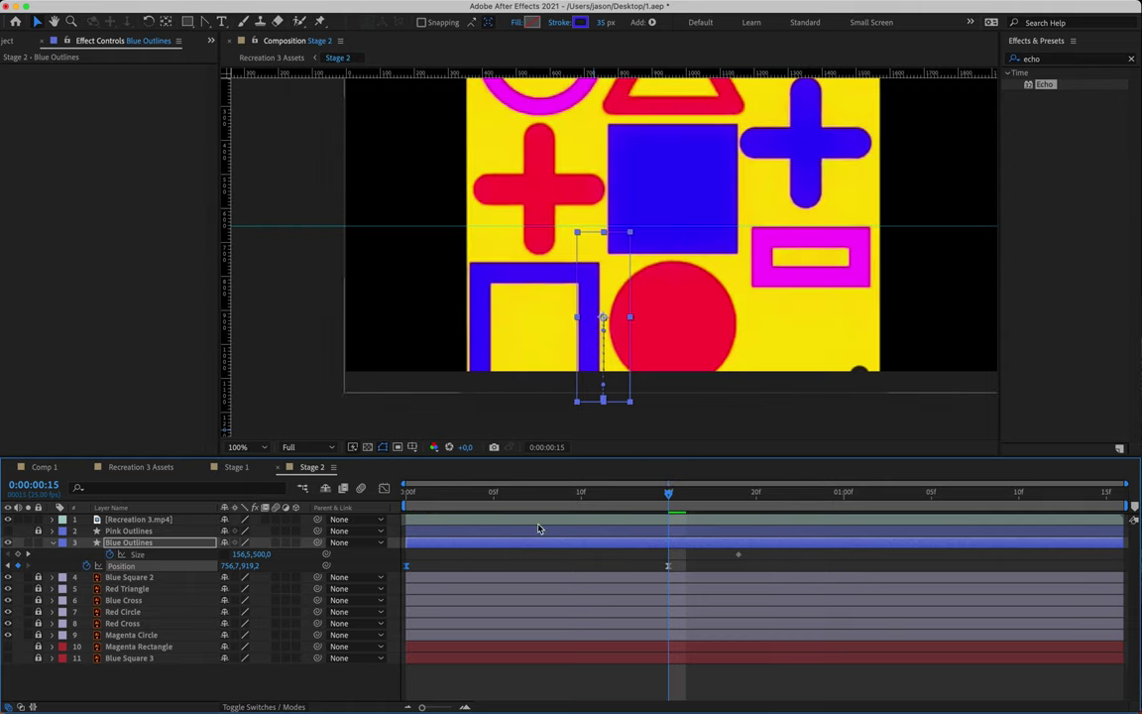
click(669, 493)
drag(669, 492, 732, 510)
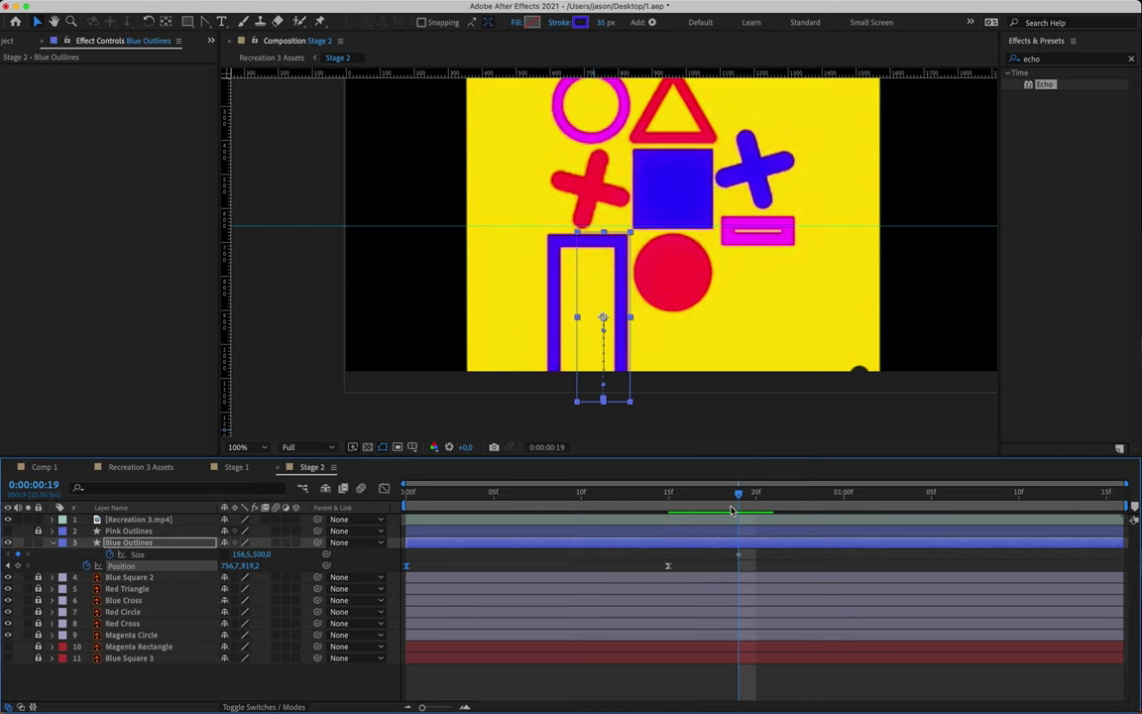
click(738, 558)
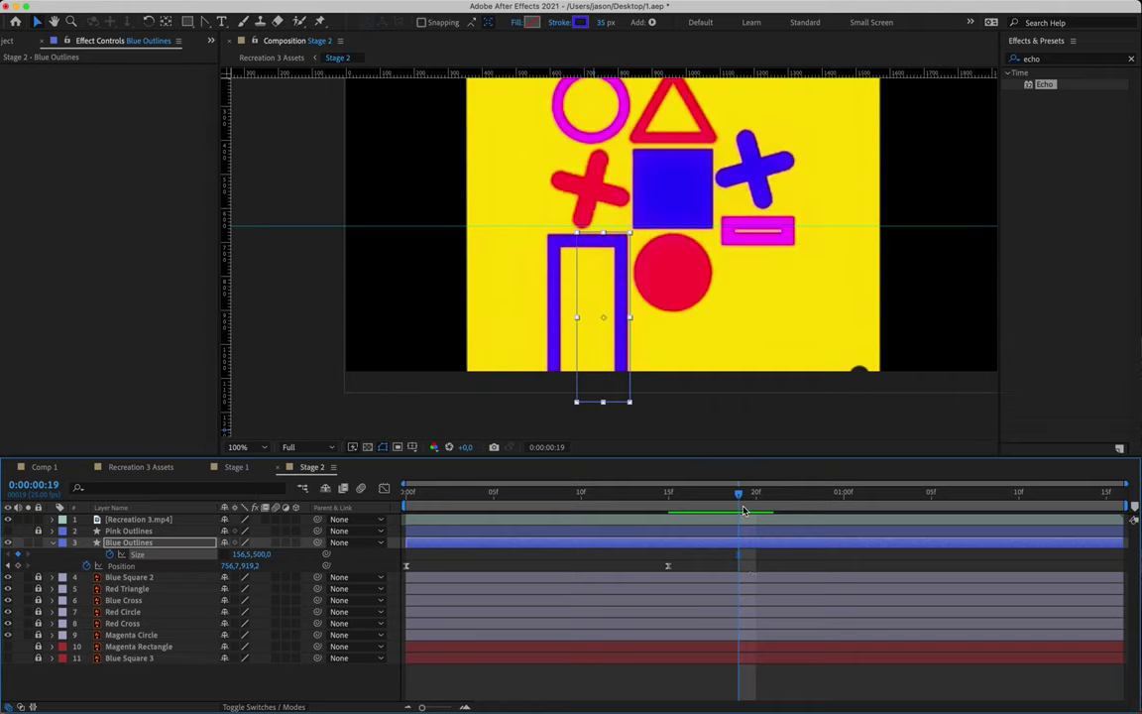
click(17, 566)
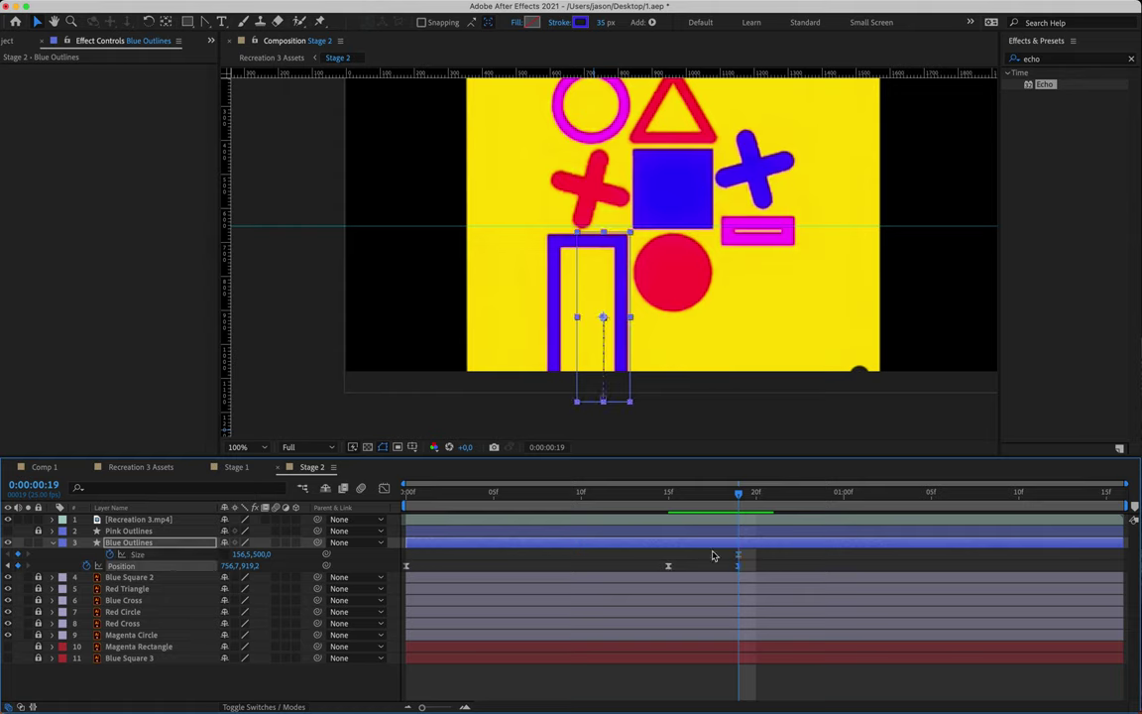
Step: Step through the reference to 0:00:00:21, hide it, and set the rectangle path's Size height to 156.5 there
key(Page_Down)
key(Page_Down)
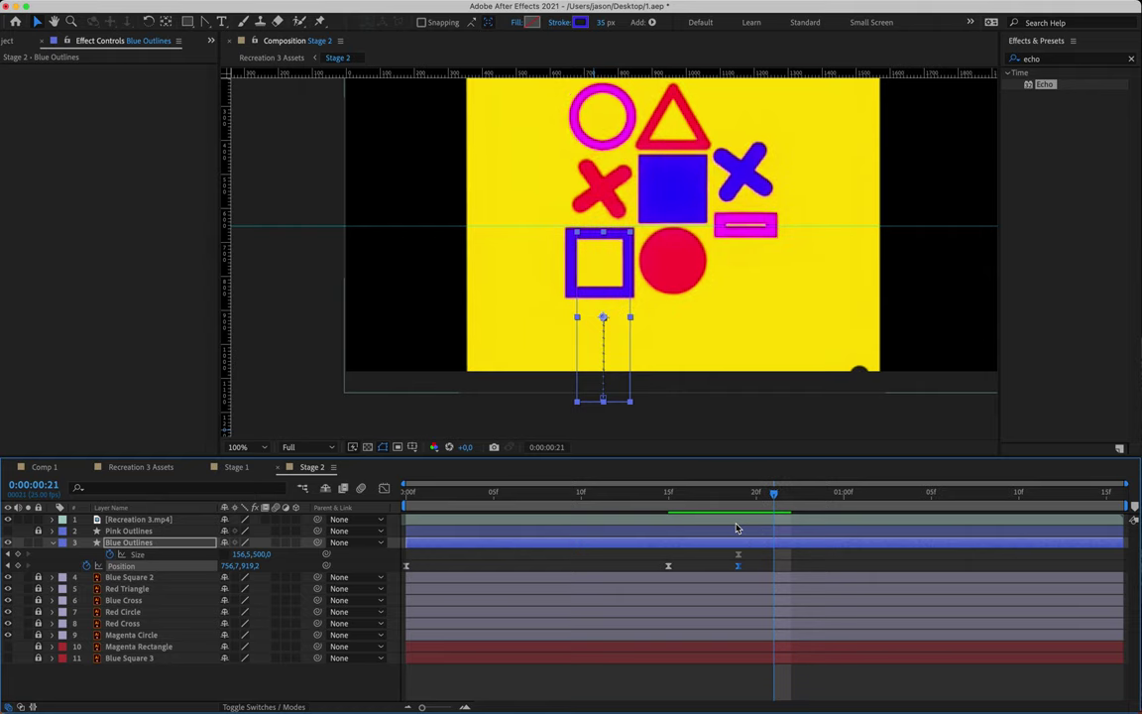
key(Page_Down)
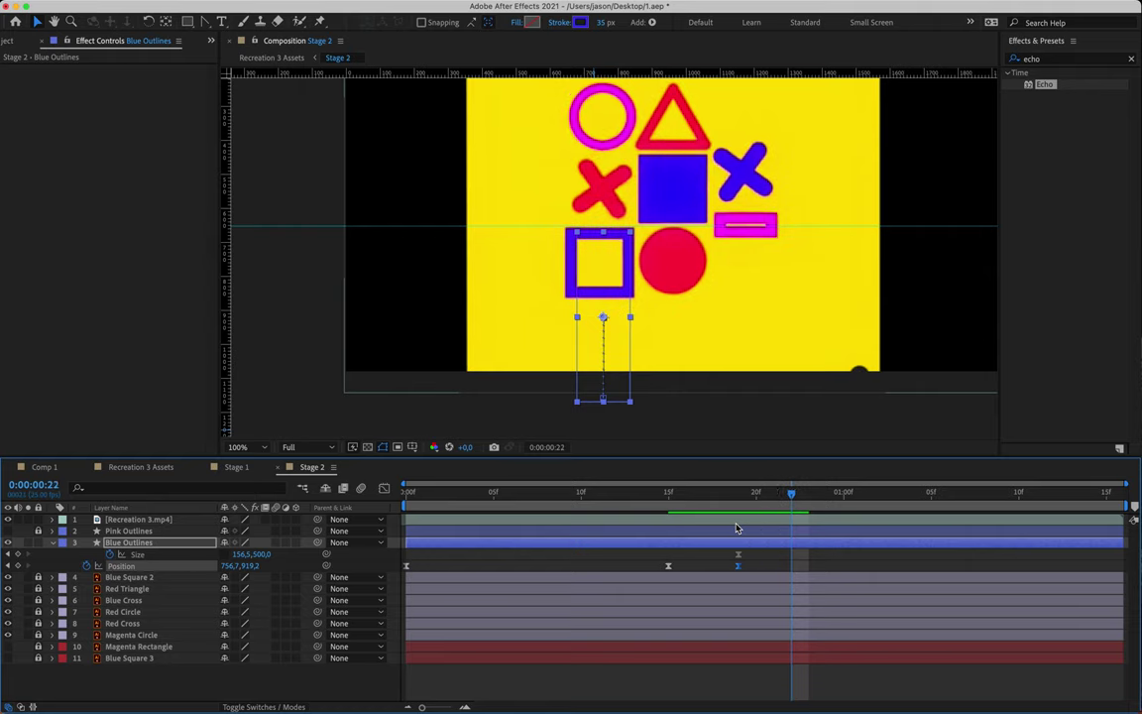
key(Page_Up)
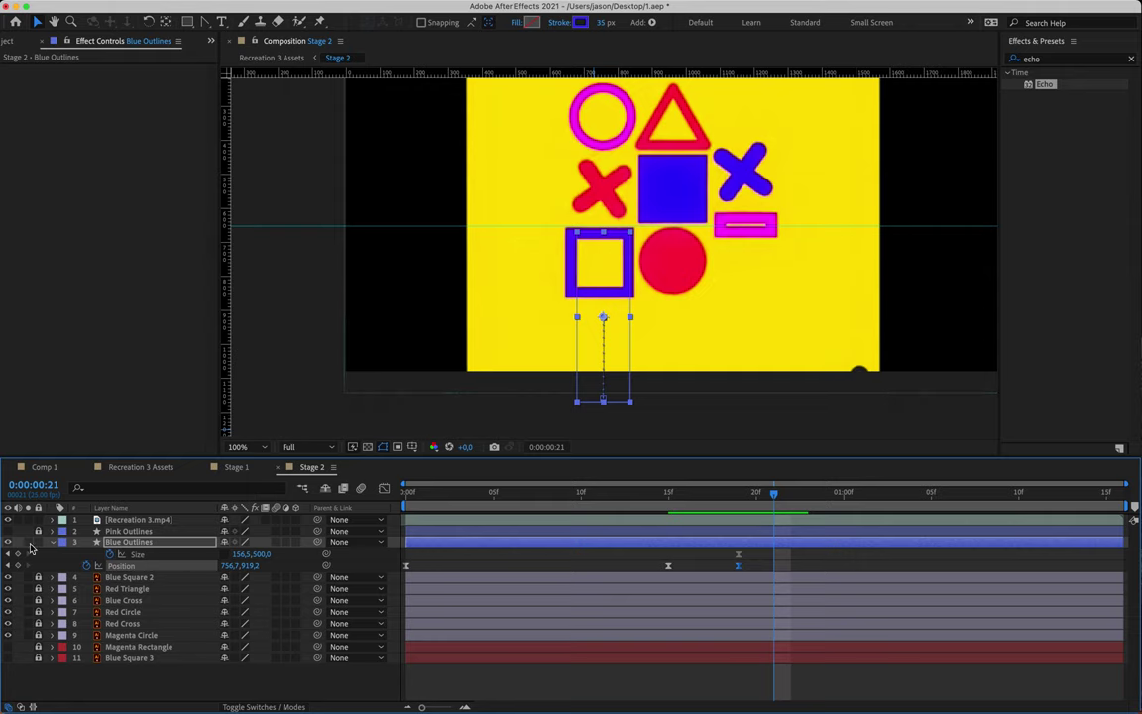
click(8, 520)
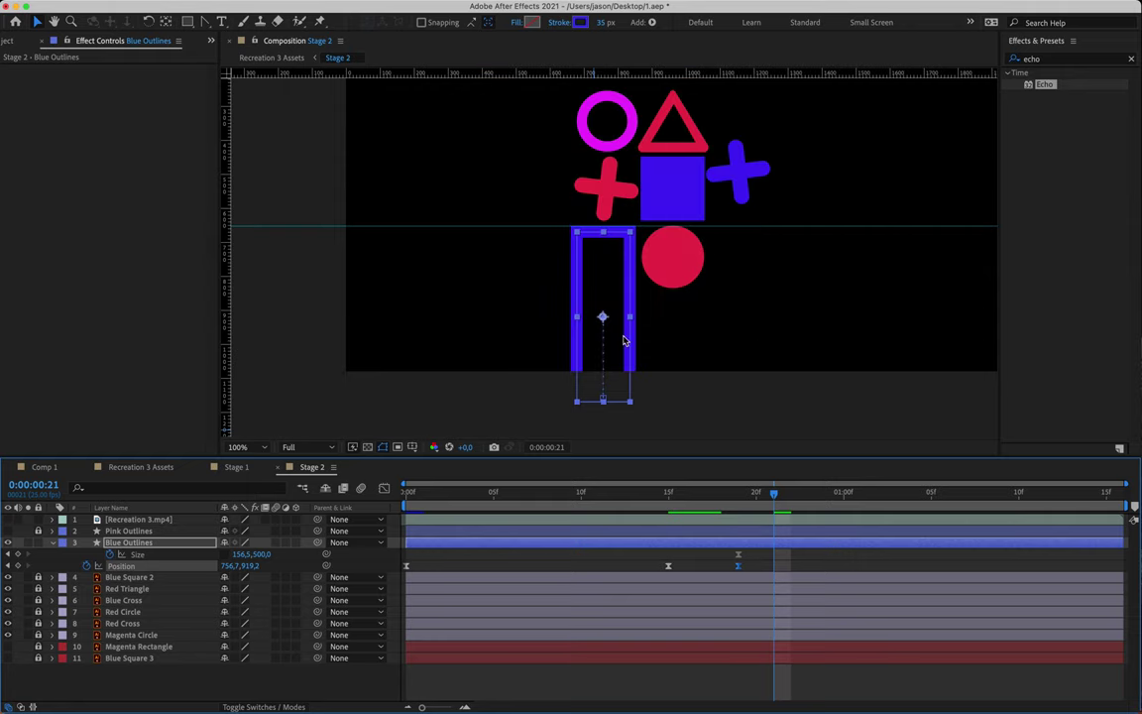
click(240, 553)
key(Tab)
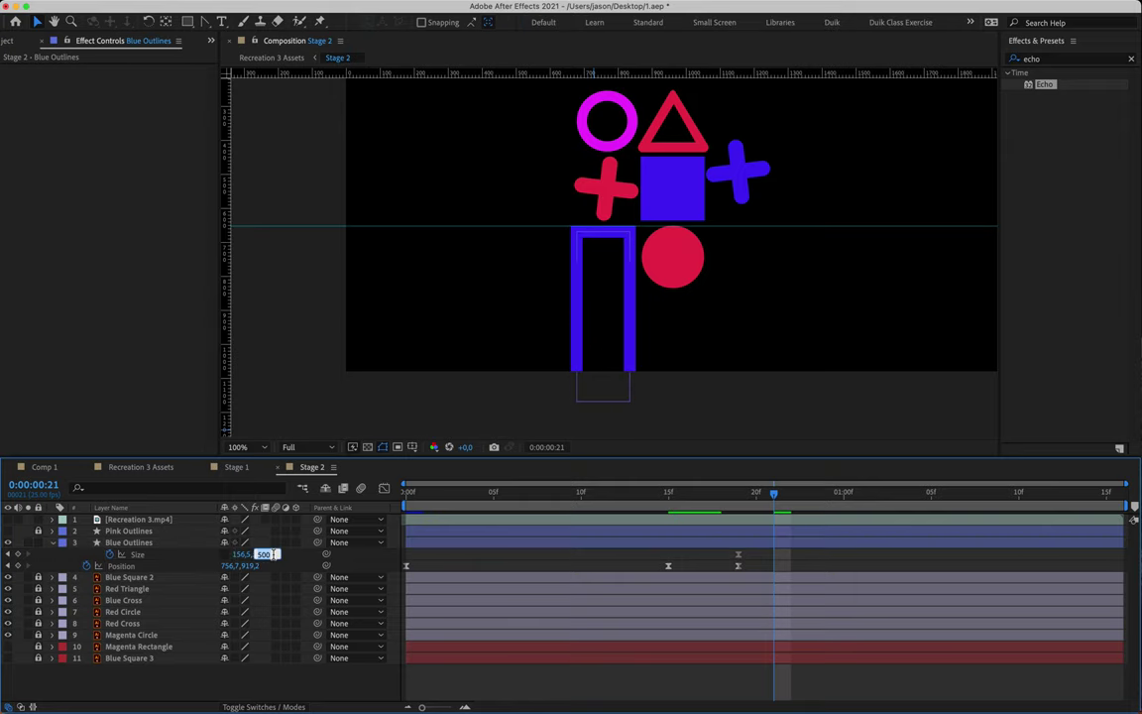
text(156,5)
key(Return)
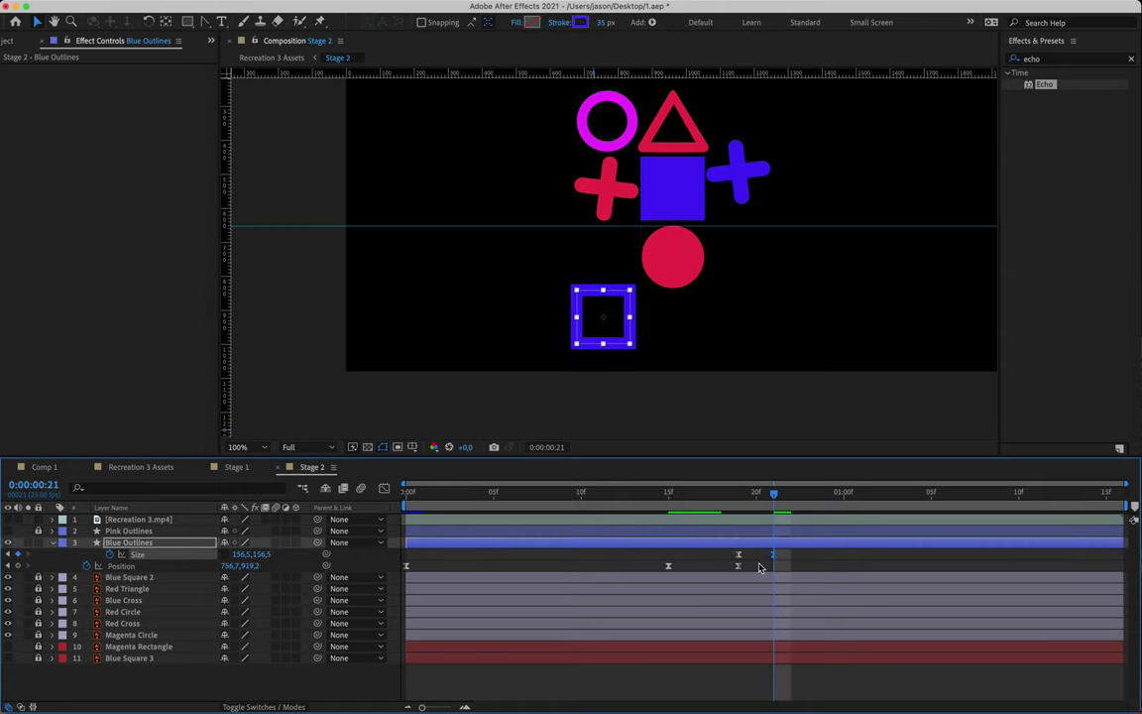
Step: Keyframe the blue outline at 0:00:00:21 with its top edge on the guide, at Position 756.7, 747.2
click(753, 573)
mouse_move(774, 503)
mouse_down()
mouse_move(736, 505)
mouse_move(773, 514)
mouse_up()
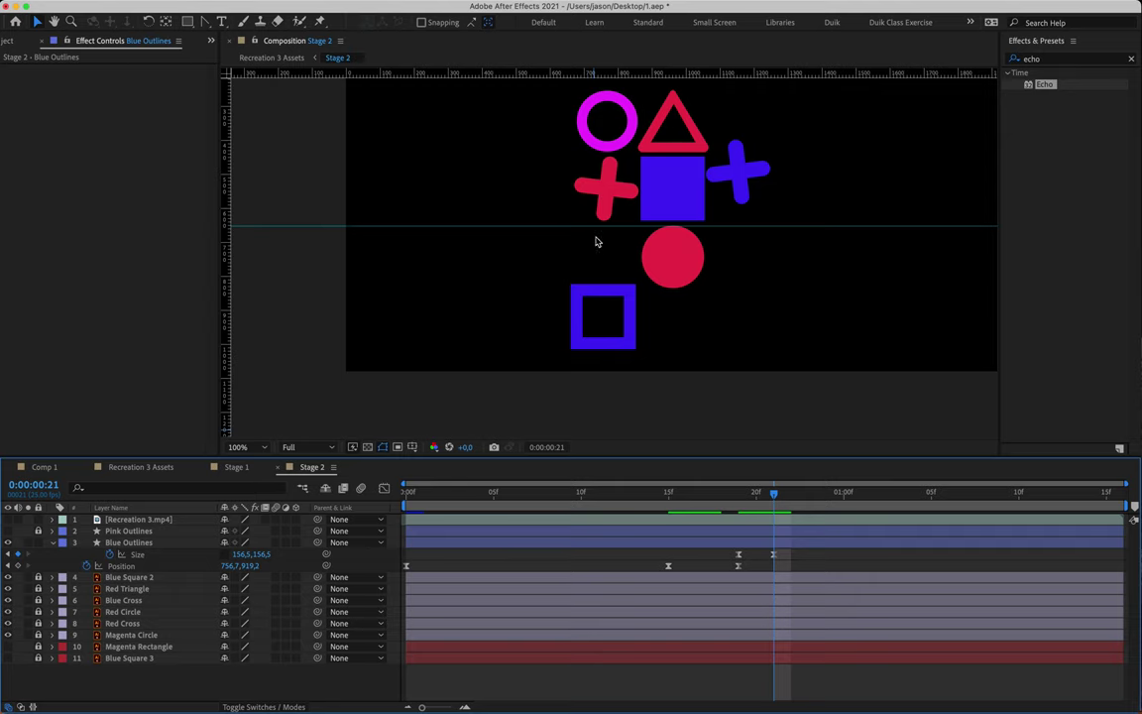
click(595, 338)
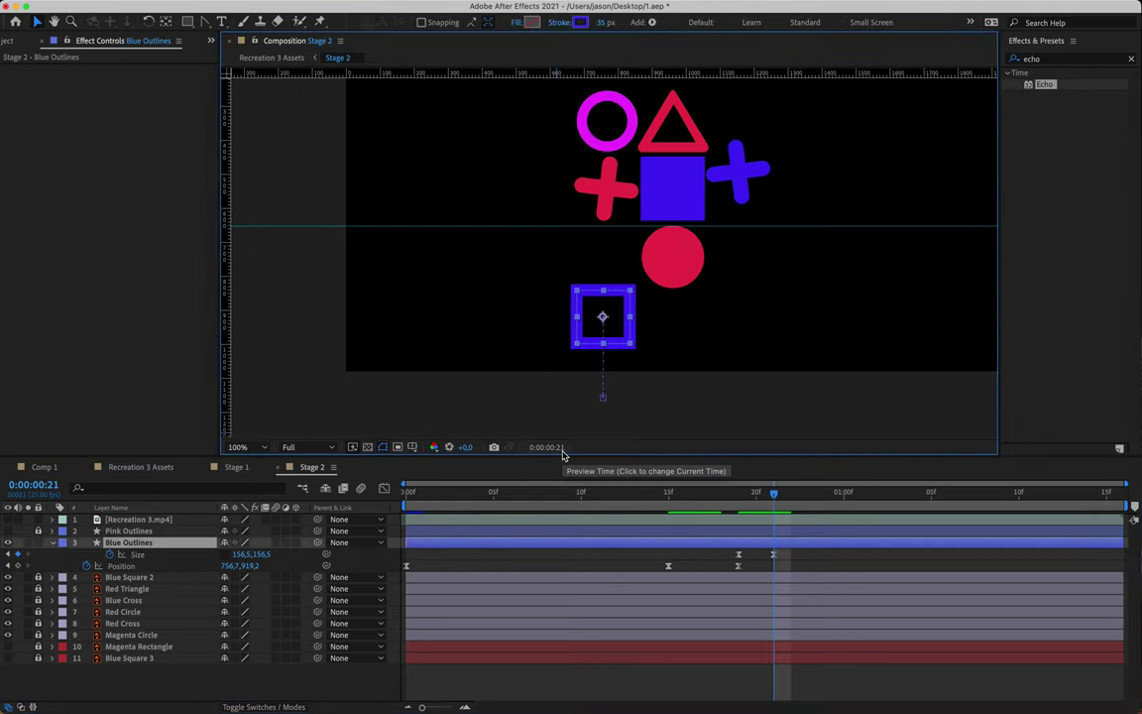
key(shift+Up)
key(shift+Up)
key(shift+Up)
key(shift+Up)
key(shift+Up)
key(shift+Up)
key(shift+Up)
key(shift+Up)
key(shift+Up)
key(shift+Up)
key(shift+Up)
key(shift+Up)
key(shift+Up)
key(shift+Up)
key(shift+Up)
key(shift+Up)
key(shift+Up)
key(shift+Up)
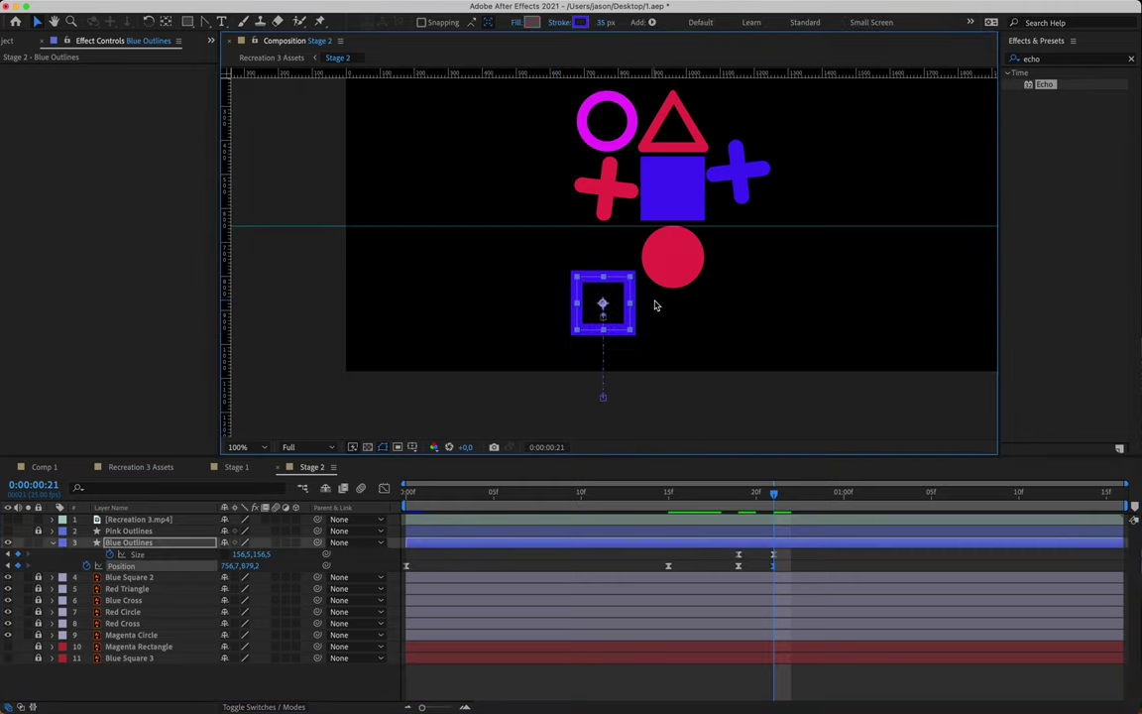
key(period)
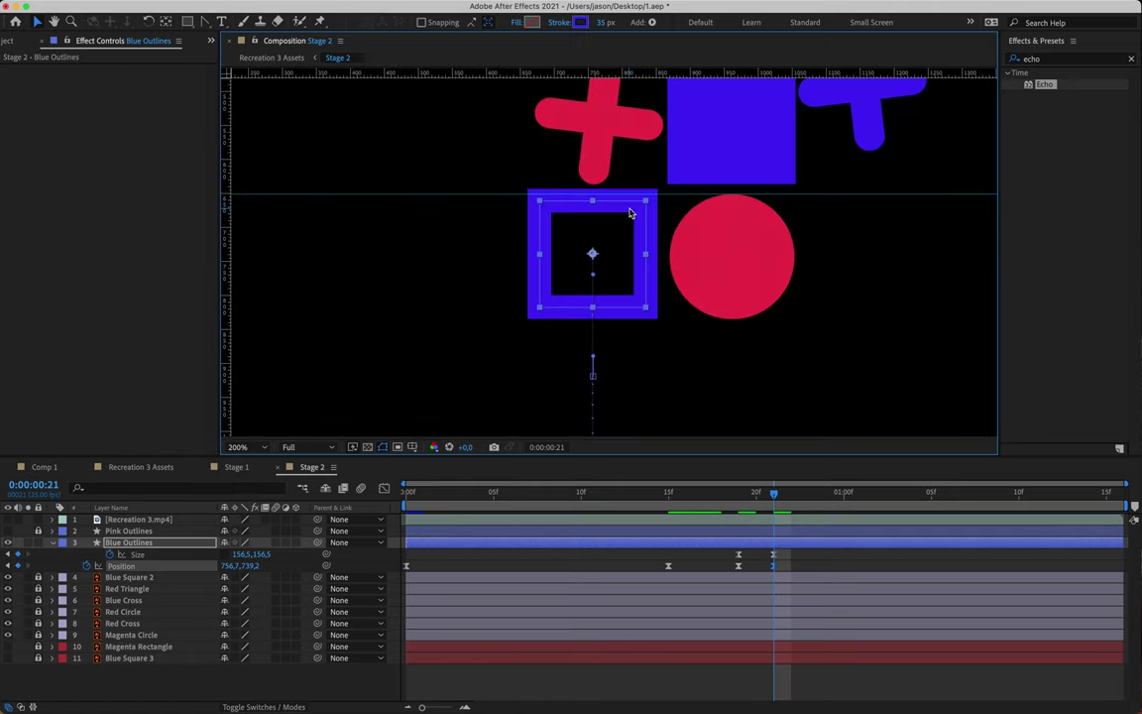
key(Down)
key(Down)
key(Down)
key(Down)
key(Down)
key(Down)
key(Down)
key(Down)
key(Down)
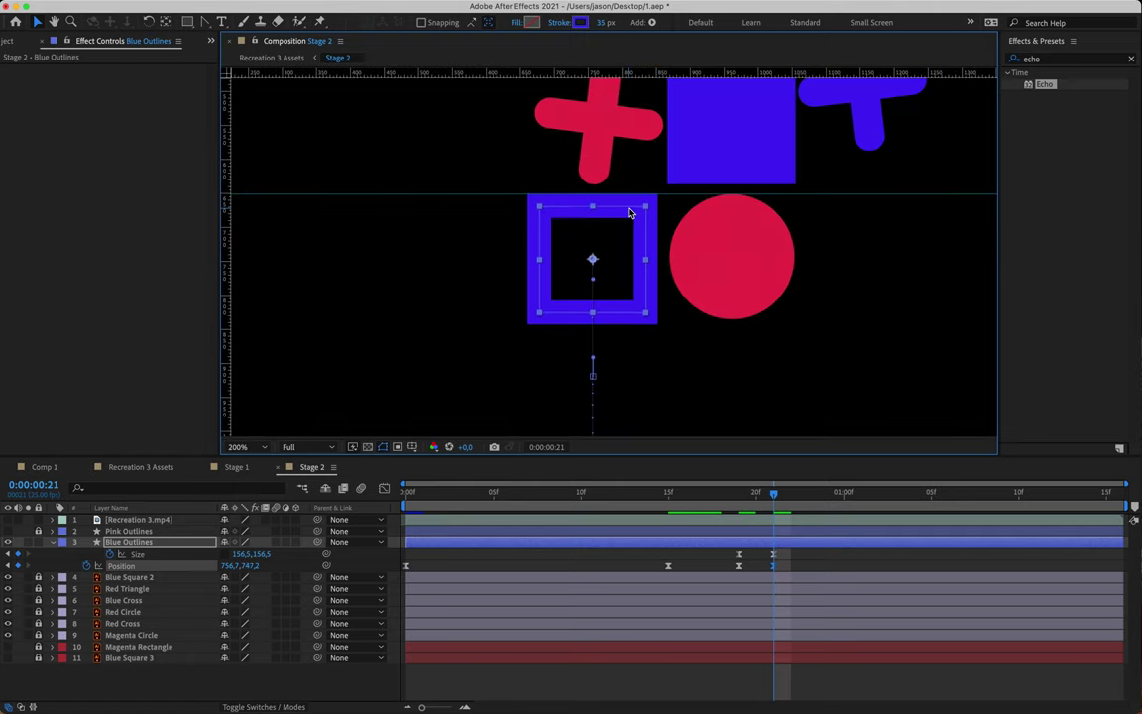
key(comma)
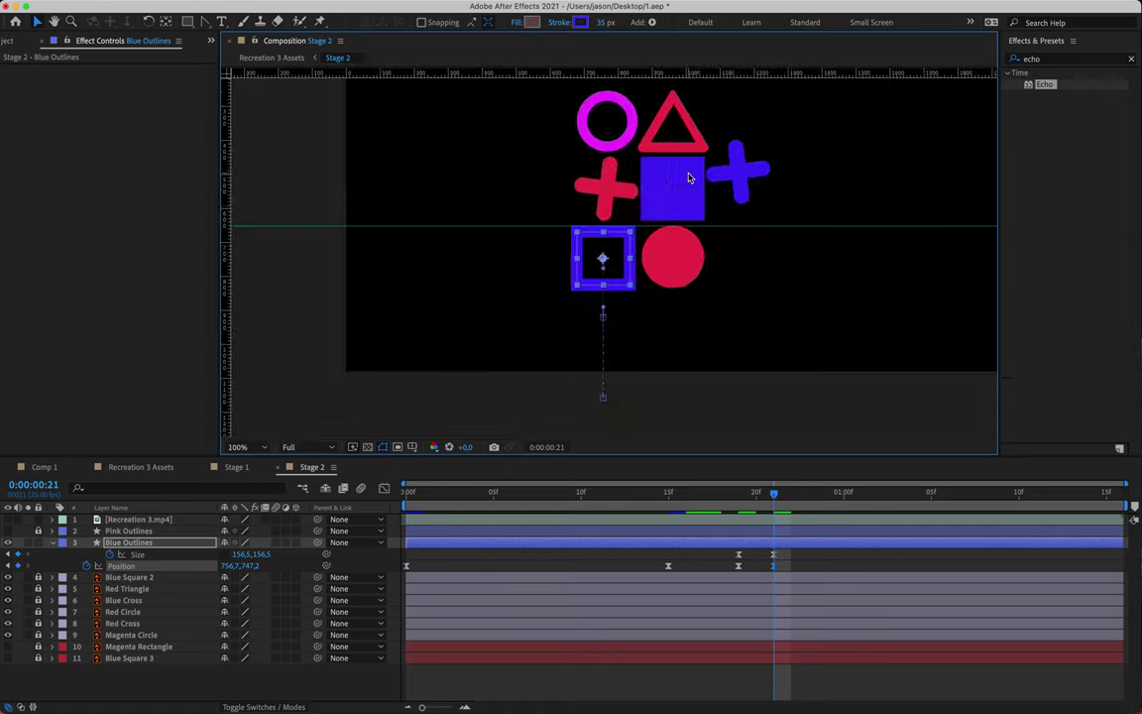
Step: Convert the blue outline's Size and Position keyframes at 0:00:00:19 and 0:00:00:21 to linear
drag(777, 496, 755, 518)
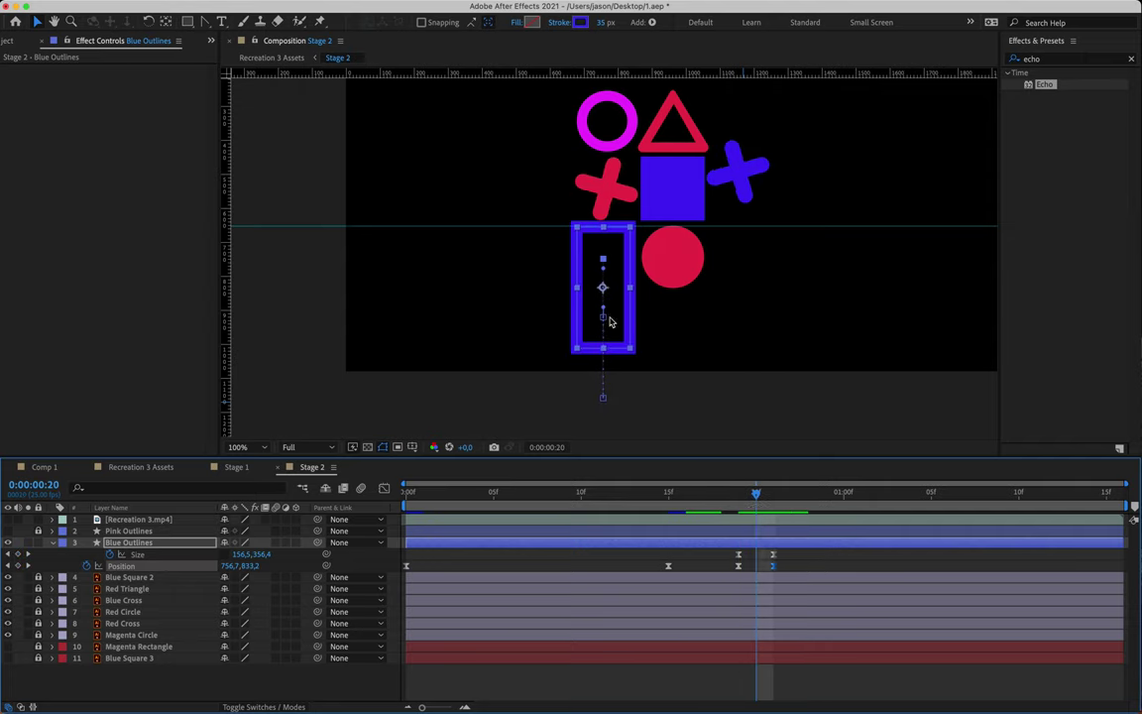
drag(790, 557, 801, 582)
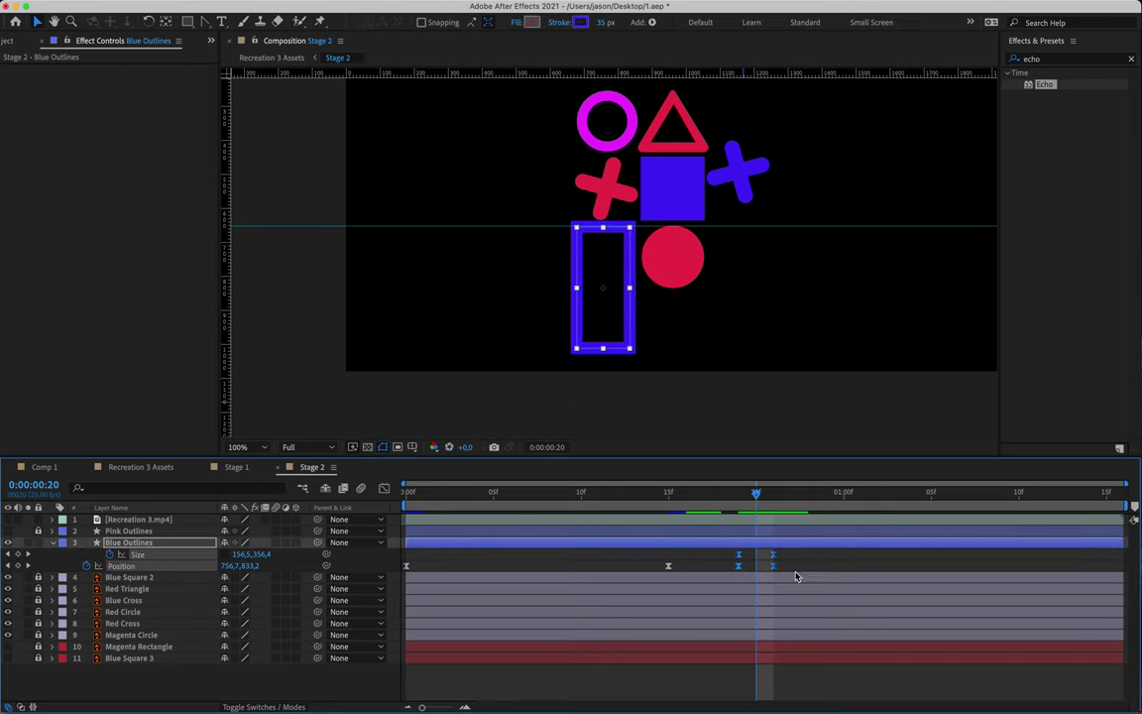
key(super+z)
drag(760, 501, 737, 511)
click(585, 558)
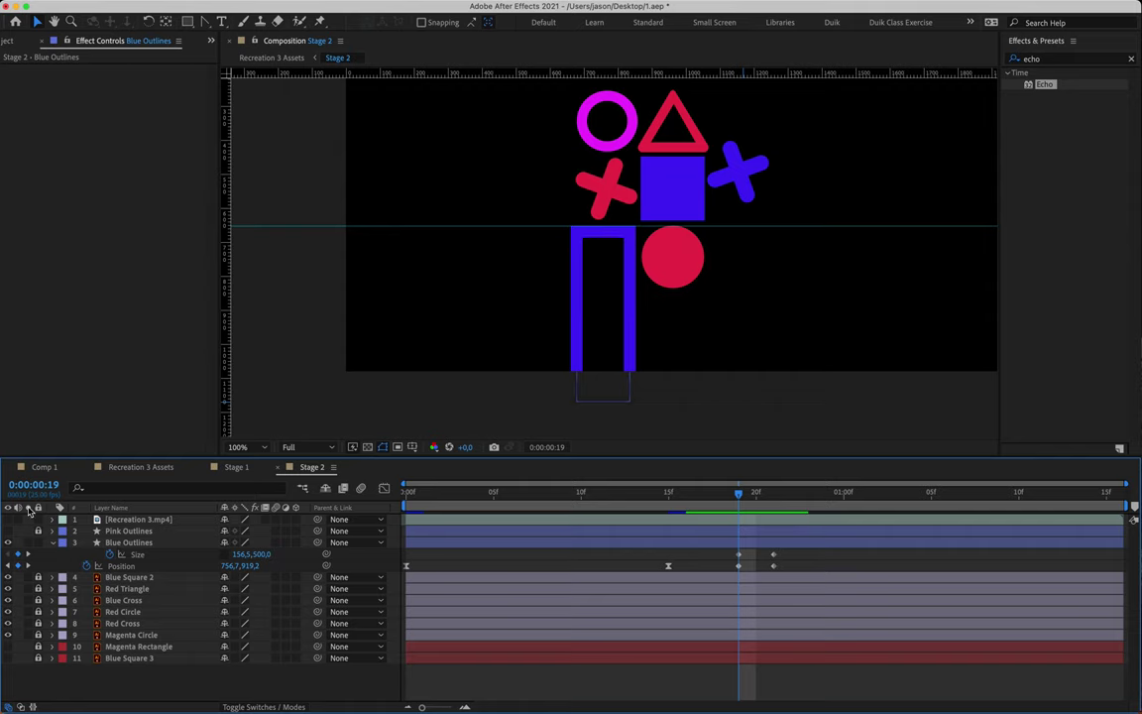
Step: Compare the blue outline's shrinking motion with the reference and preview the animation with the reference hidden
key(space)
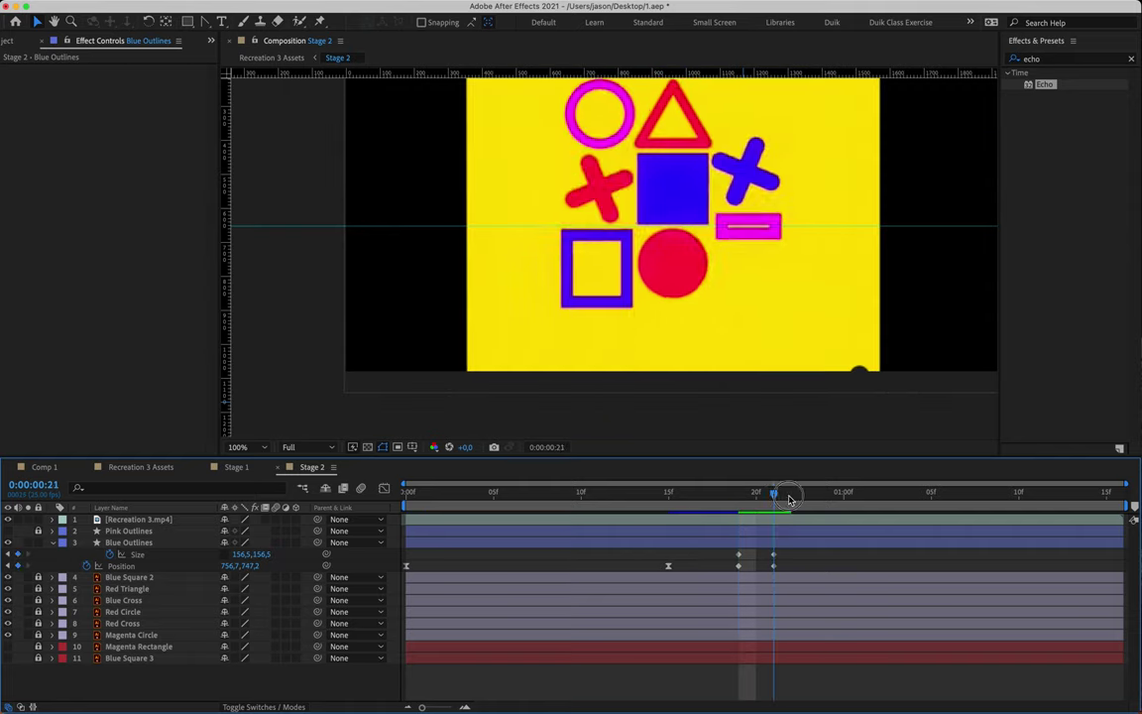
drag(1090, 527, 615, 525)
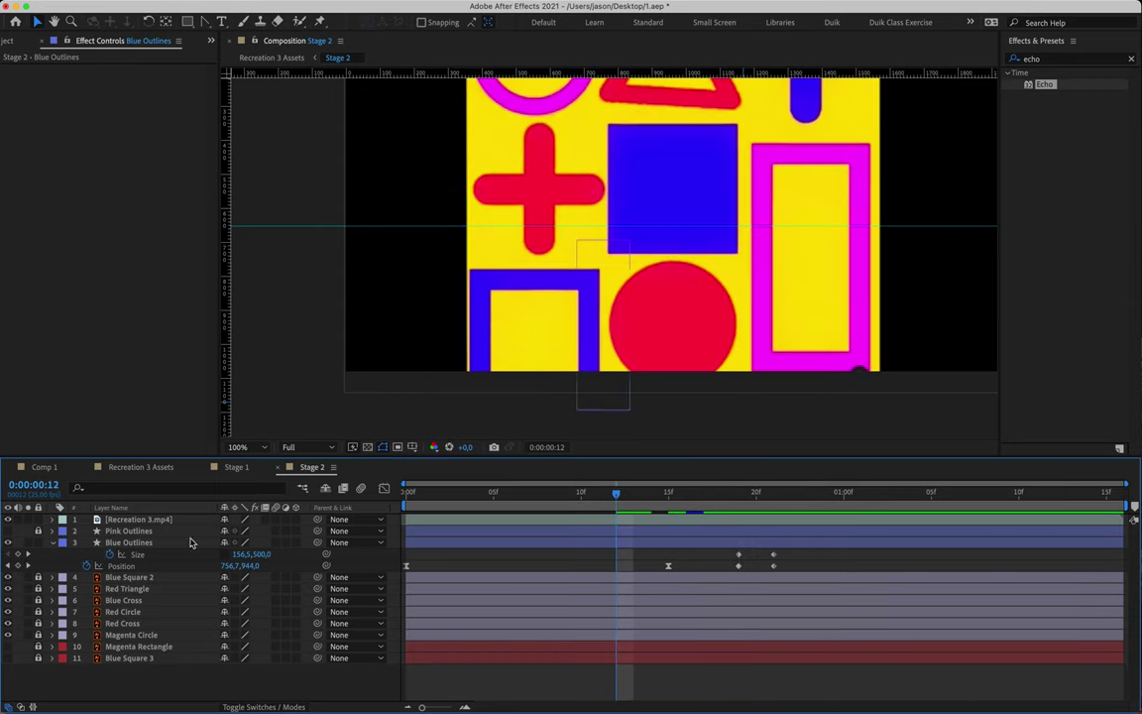
key(space)
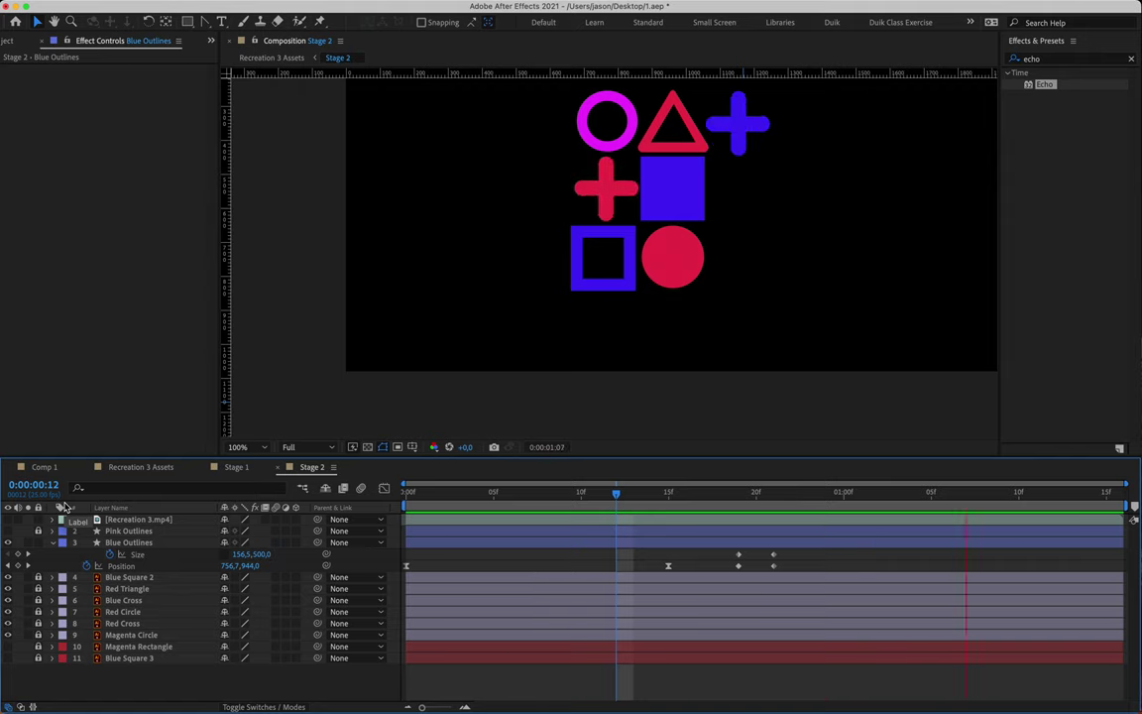
Step: Move the blue outline's Size and Position keyframes at 0:00:00:19 one frame earlier to 0:00:00:18 and preview the result
click(739, 492)
click(737, 555)
click(733, 561)
mouse_move(727, 561)
mouse_down()
mouse_move(749, 575)
mouse_move(722, 566)
mouse_up()
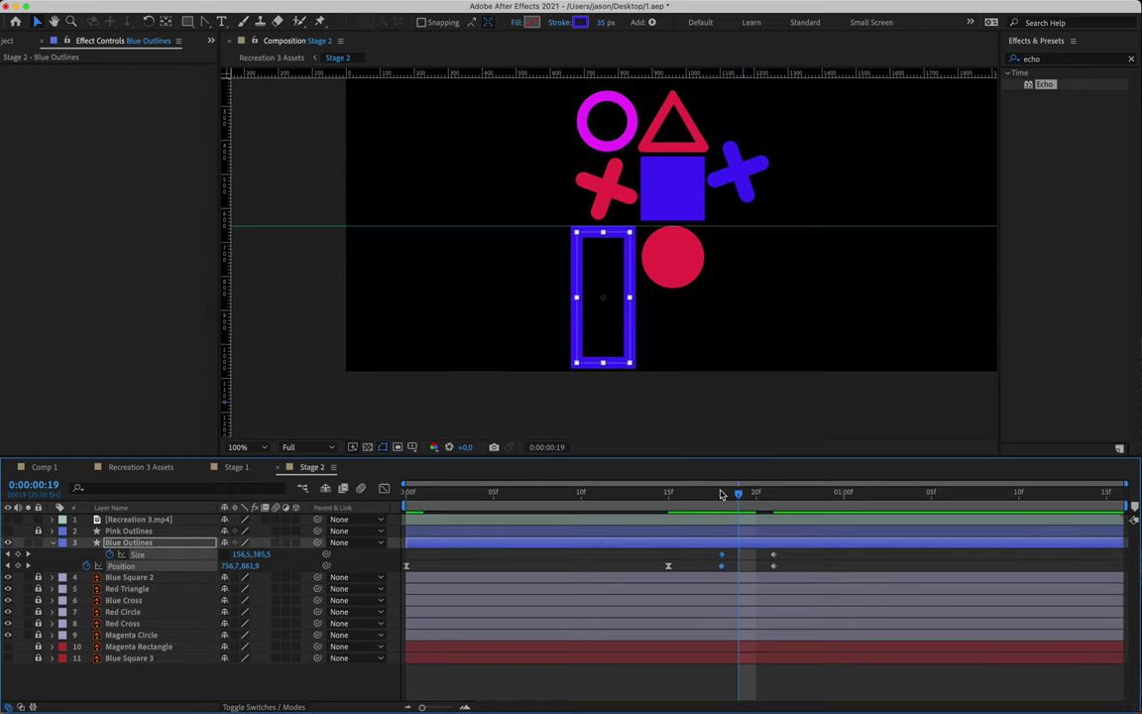
click(722, 494)
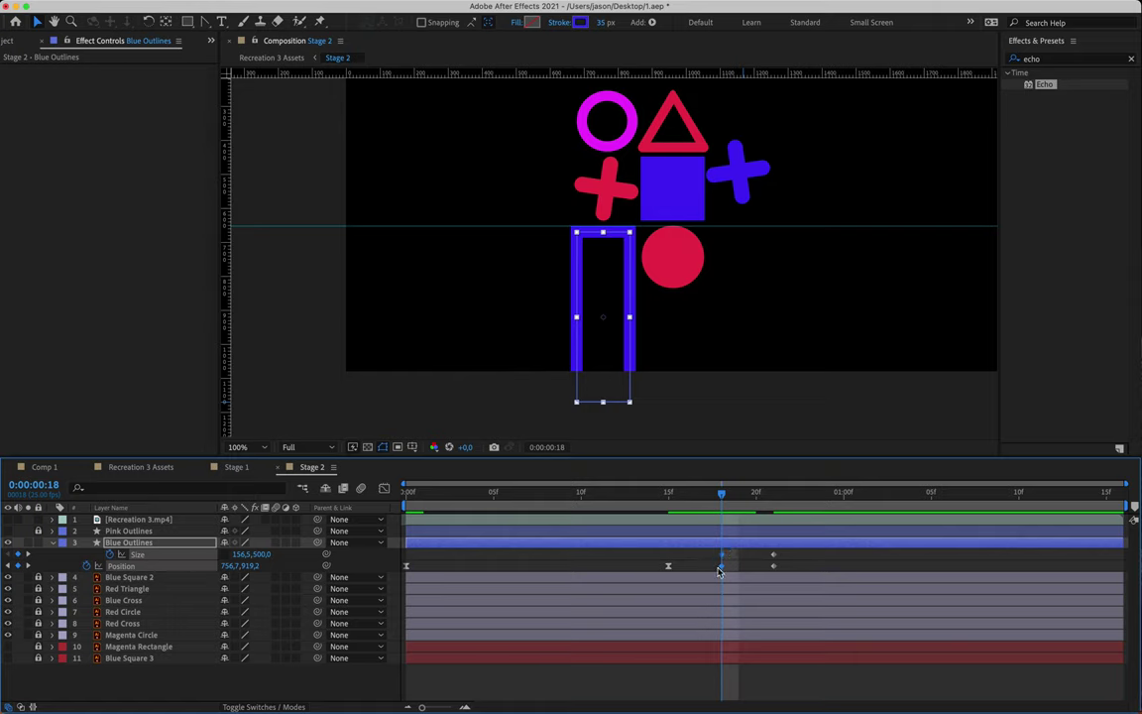
drag(724, 493, 614, 507)
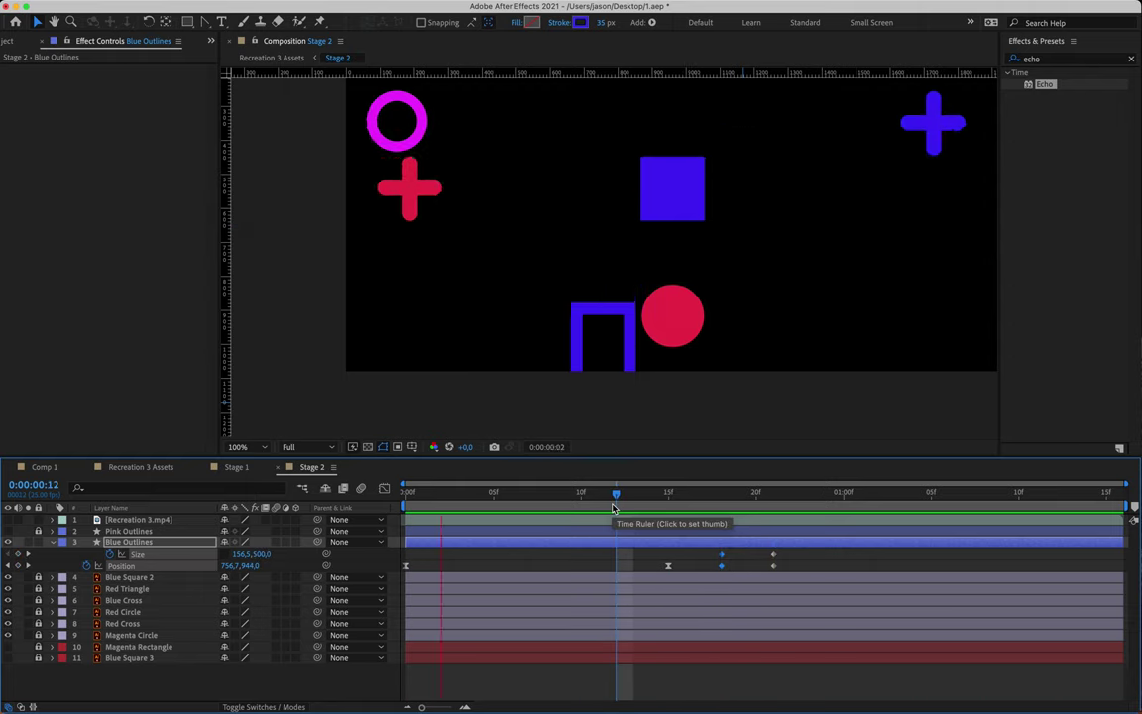
key(space)
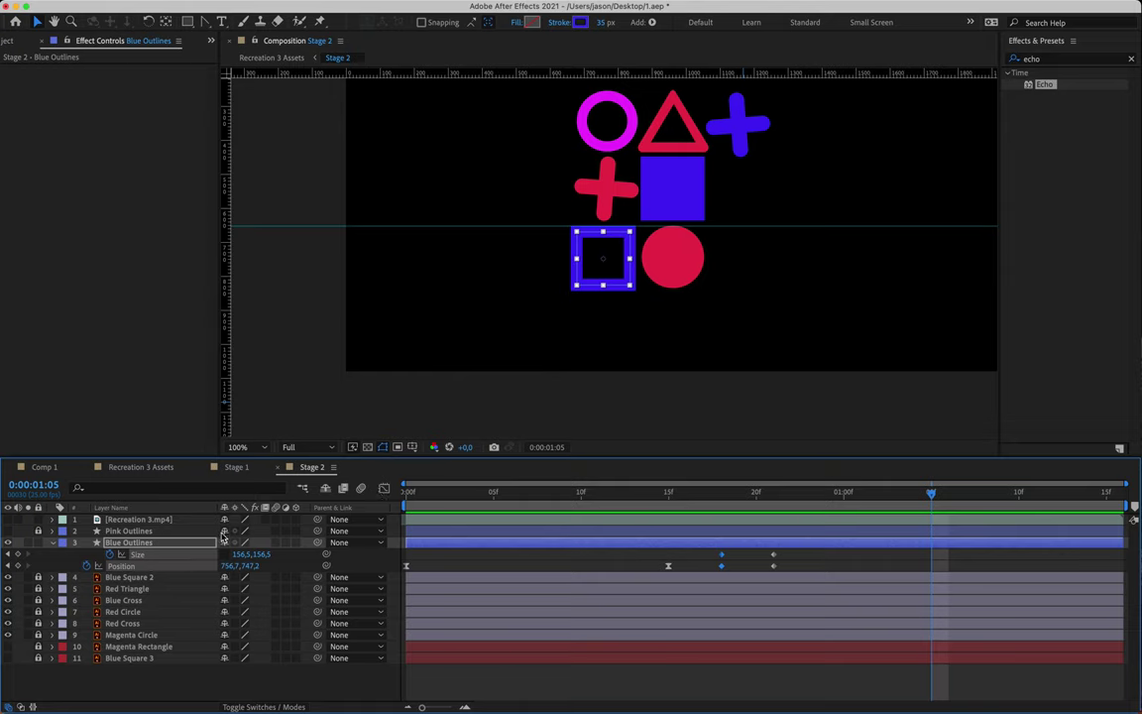
Step: Collapse and lock the Blue Outlines layer, and show the Pink Outlines layer and the Recreation 3.mp4 reference
click(52, 542)
key(F2)
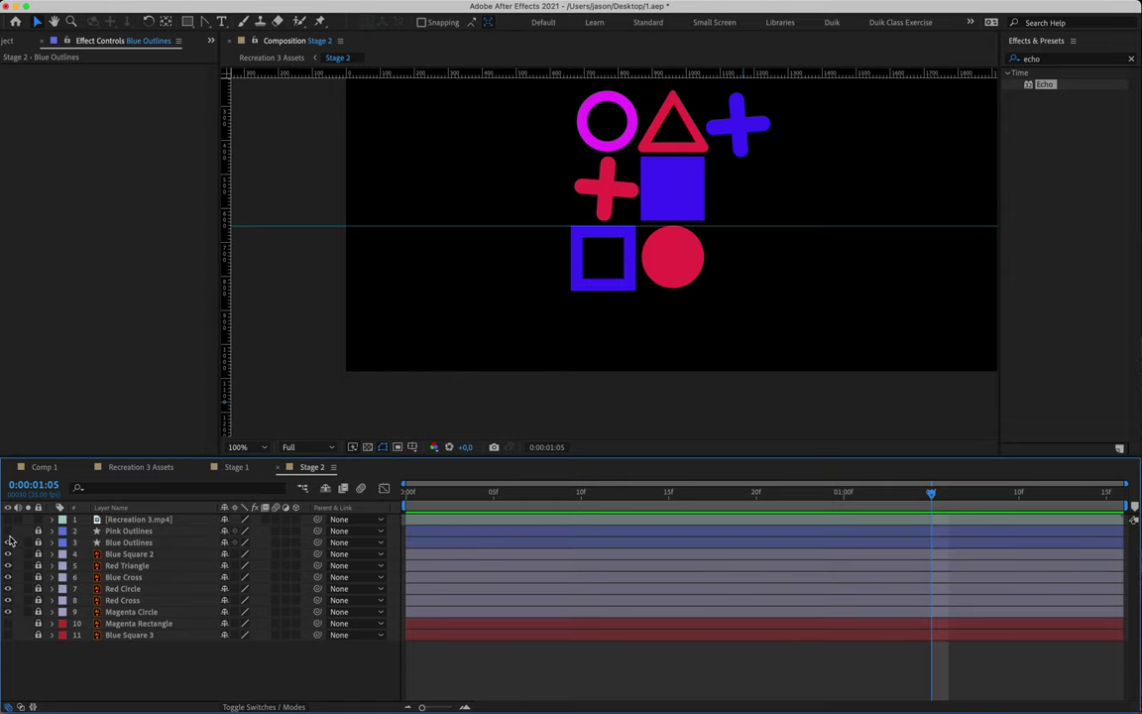
click(8, 519)
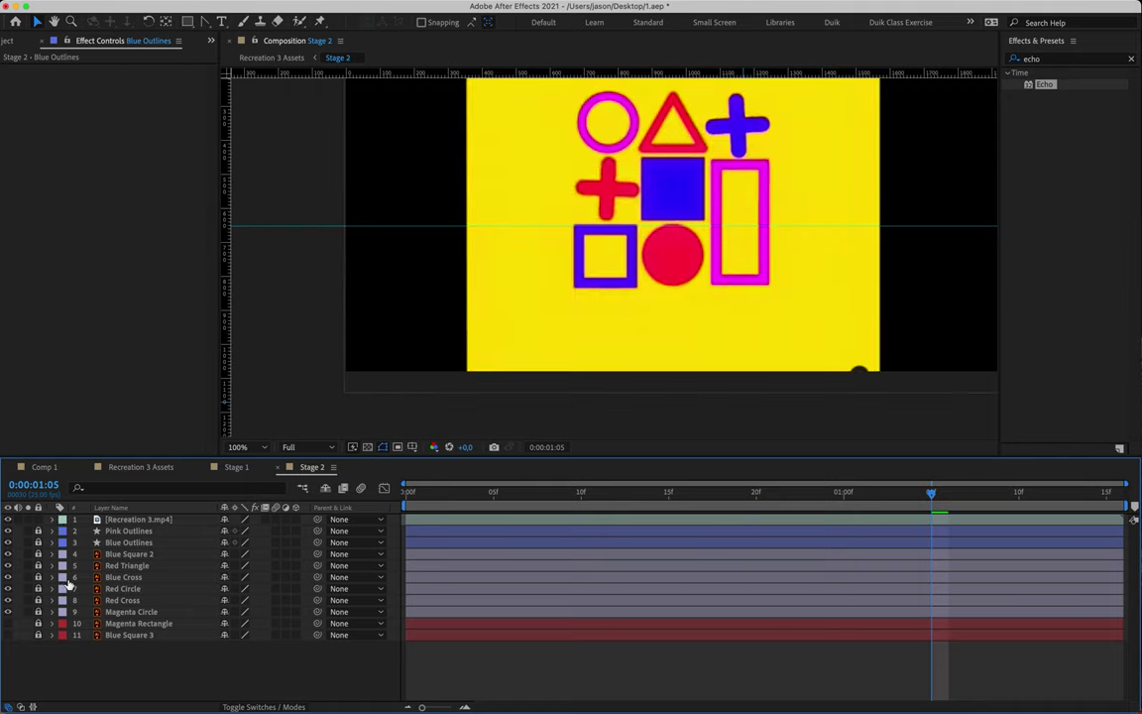
Step: Unlock the Blue Cross layer, reveal its Position and Rotation keyframes, and deselect it
click(111, 578)
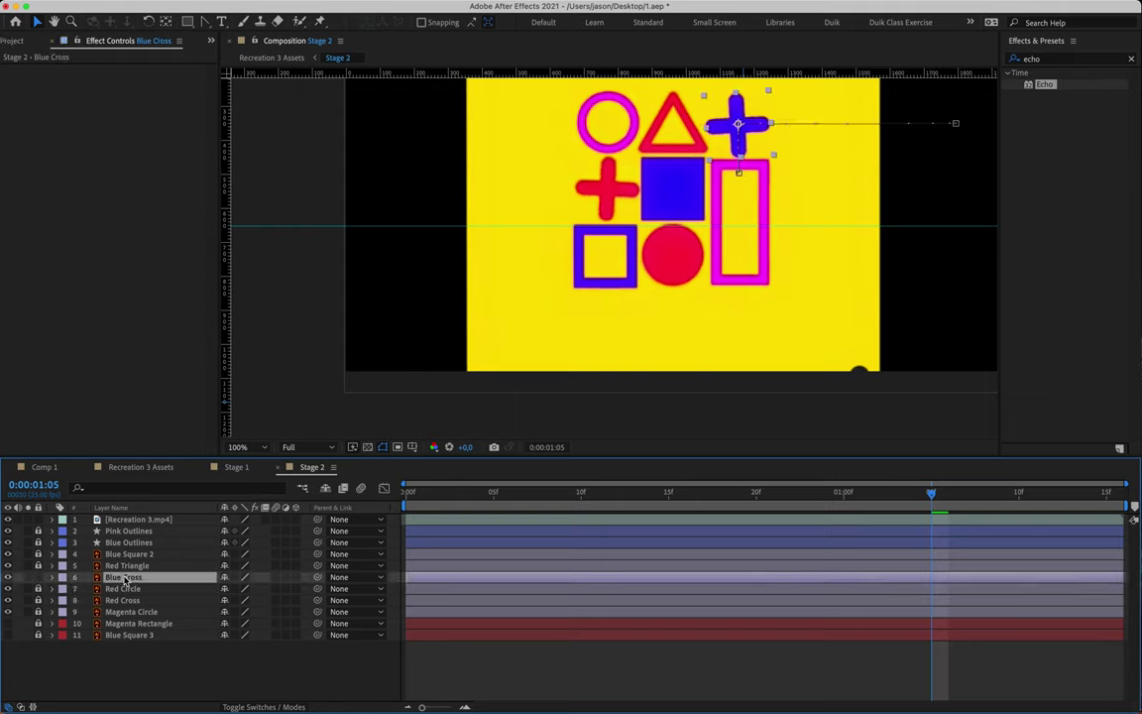
key(u)
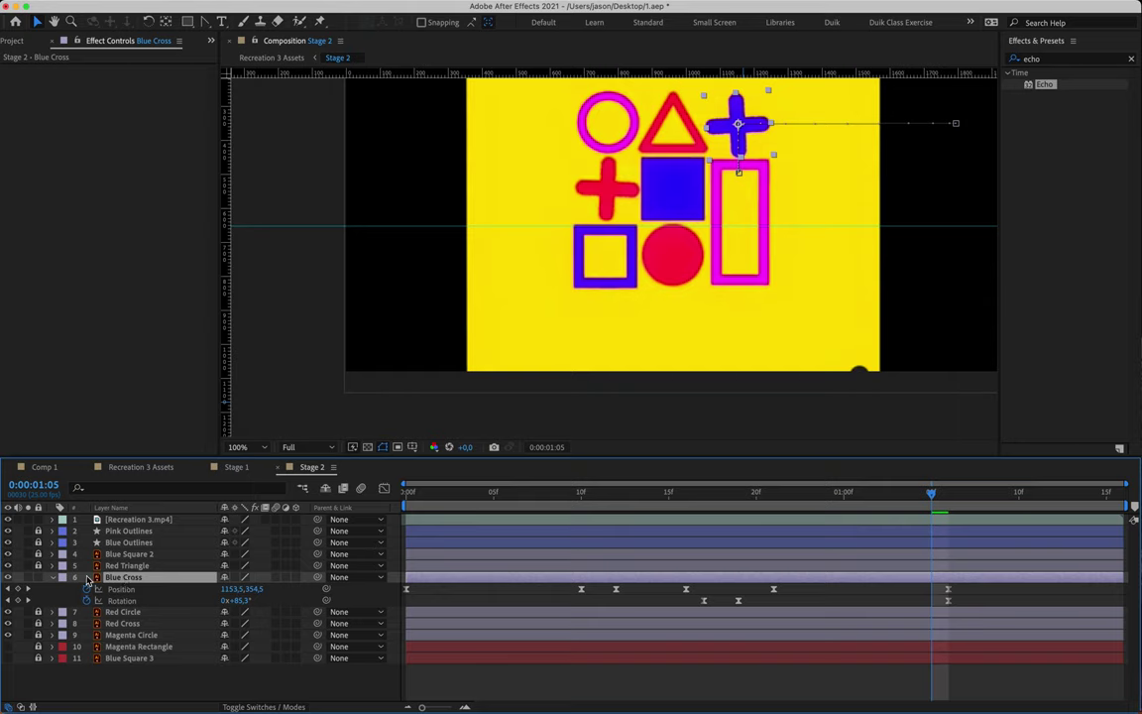
key(F2)
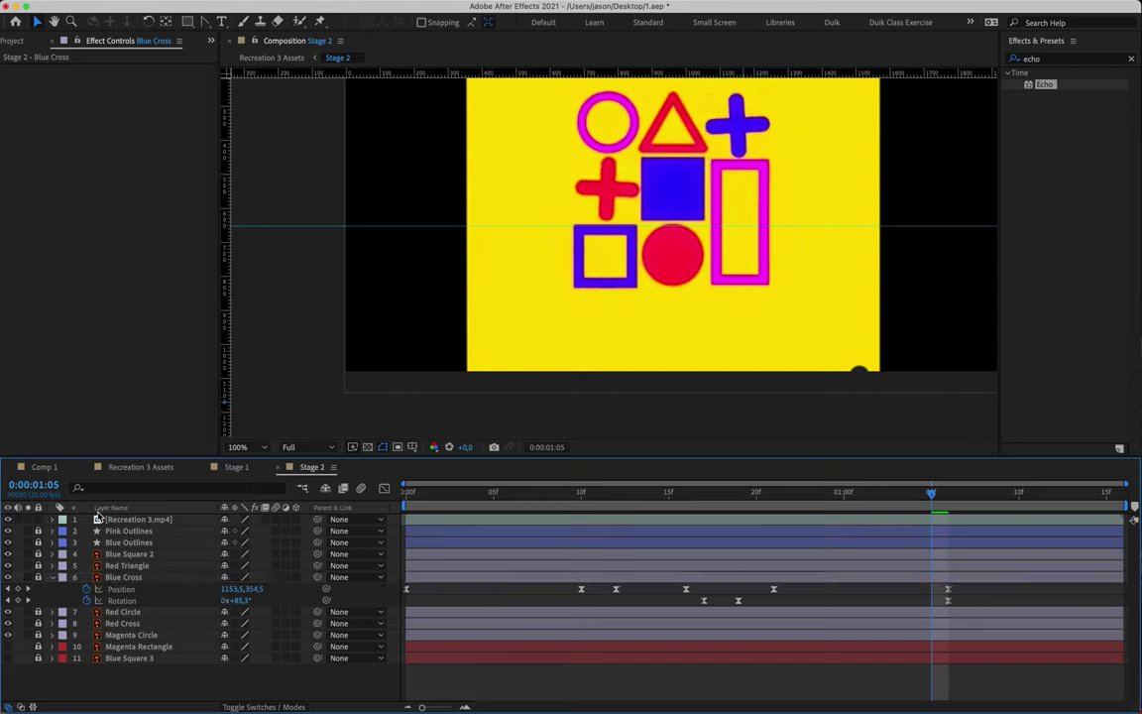
Step: Examine the pink rectangle's entrance in the reference back to 0:00:00:10, then hide the reference
click(182, 517)
drag(741, 489, 580, 489)
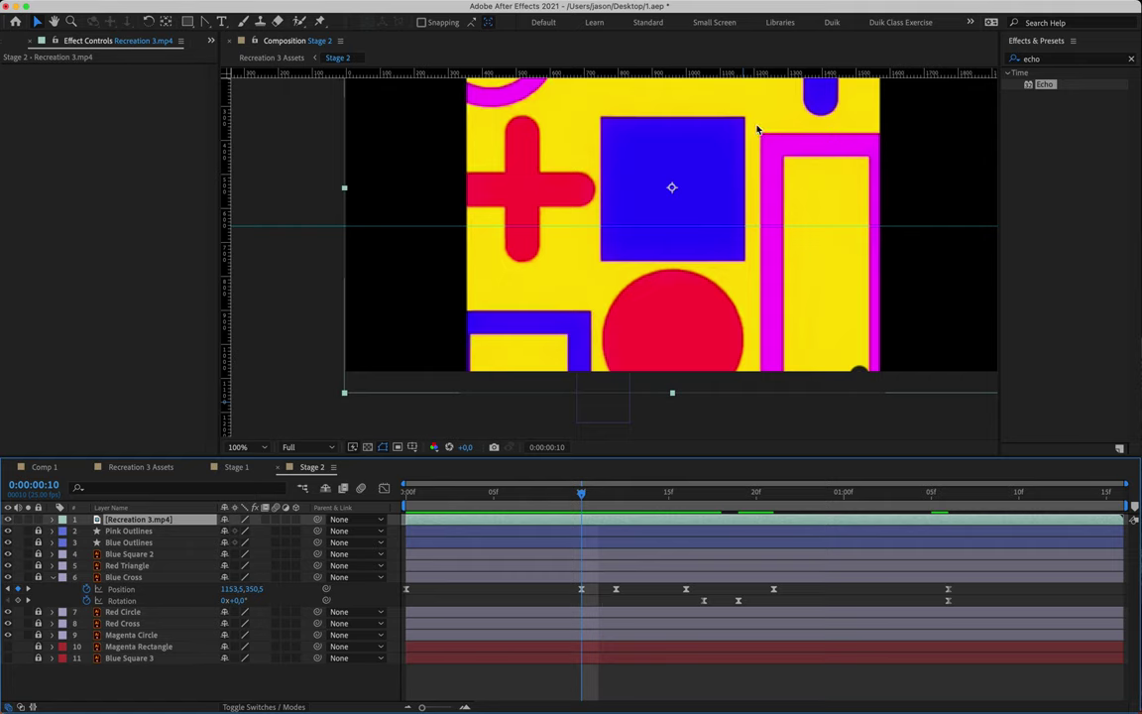
click(8, 520)
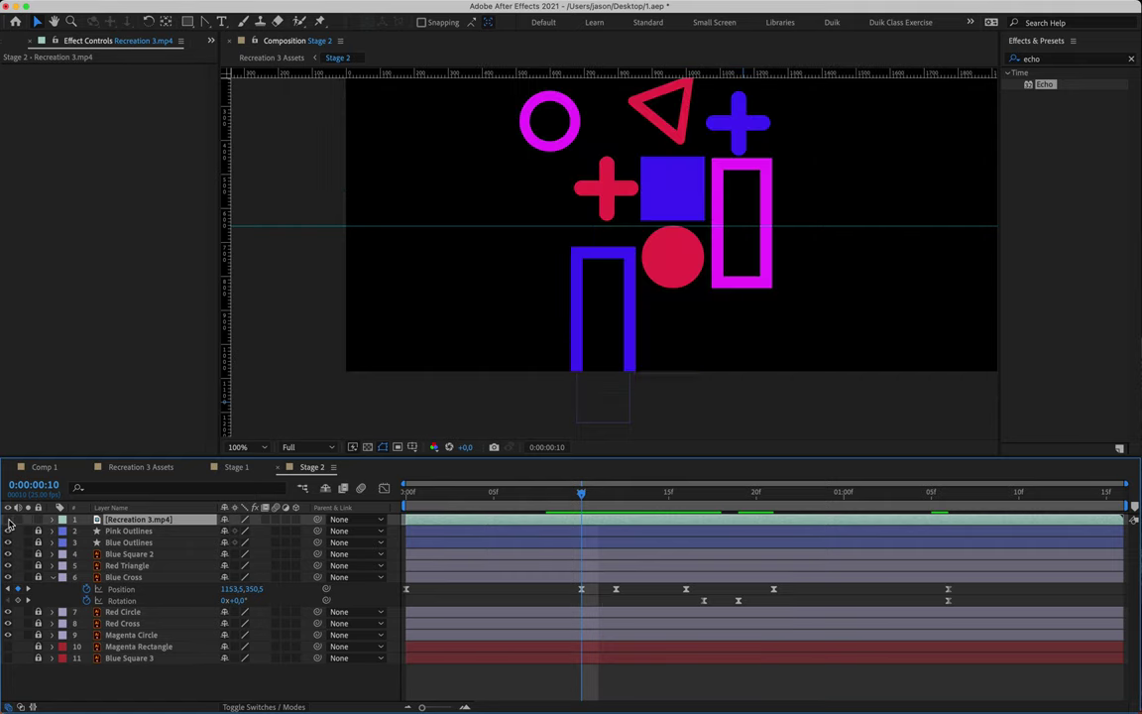
Step: Unlock Pink Outlines, lower it below the blue cross to Position 1164.6, 664.1, and add a Position keyframe at 0:00:00:10
click(722, 195)
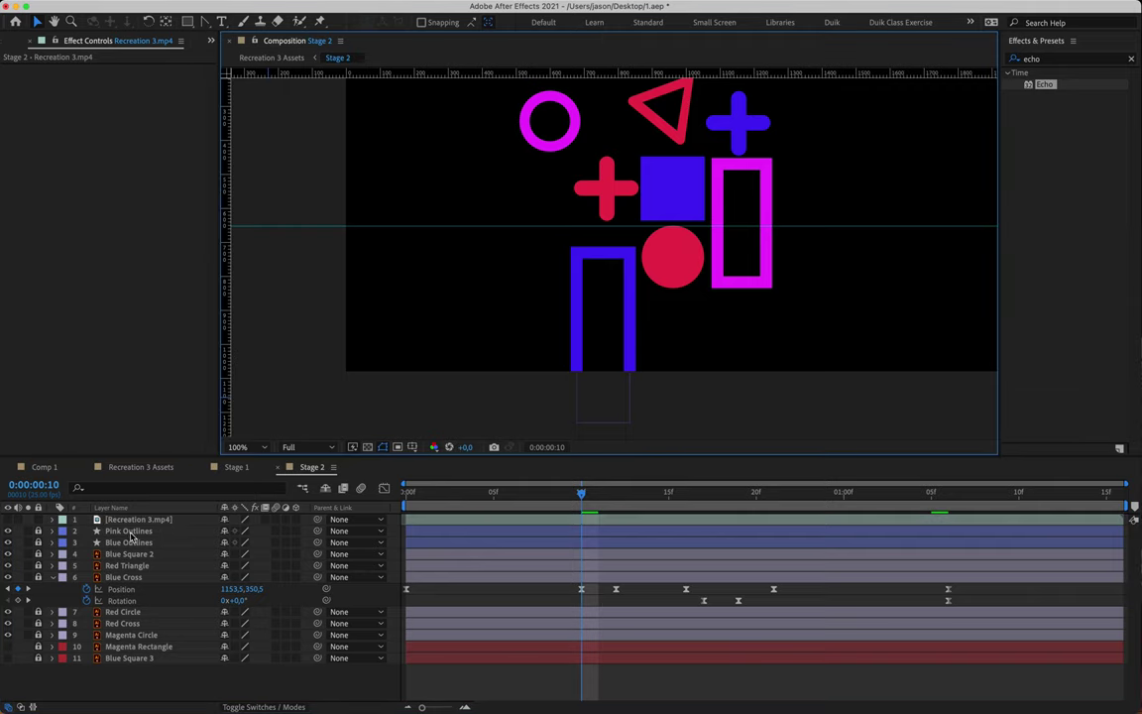
click(39, 533)
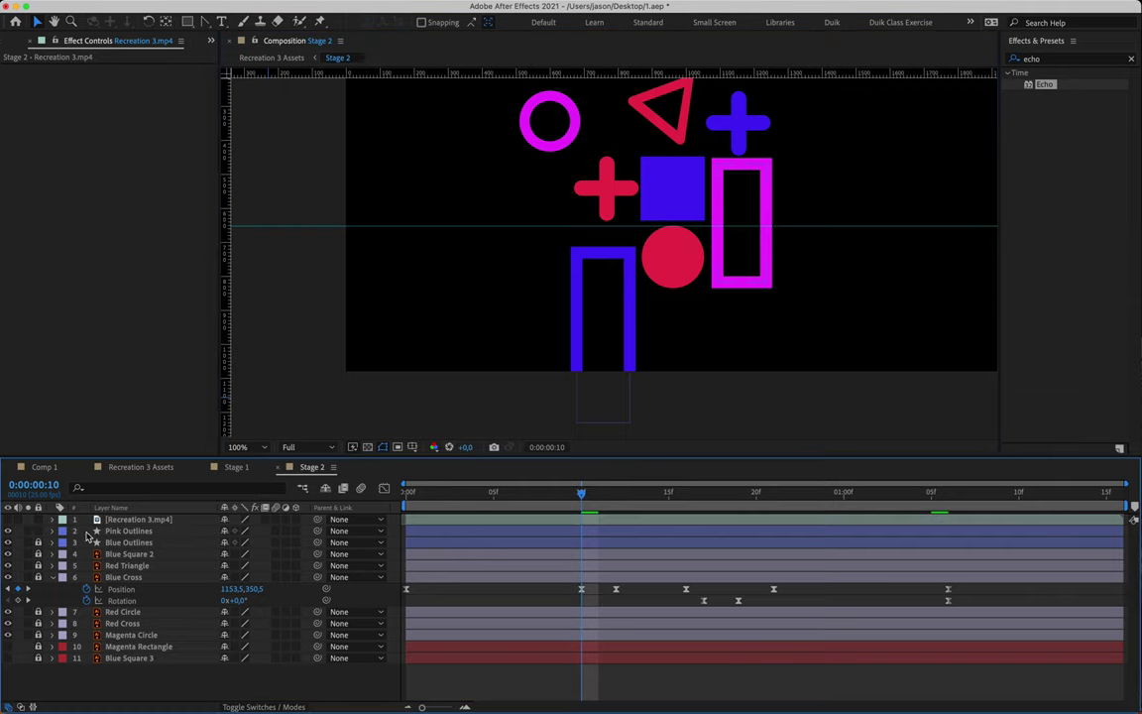
click(127, 532)
key(p)
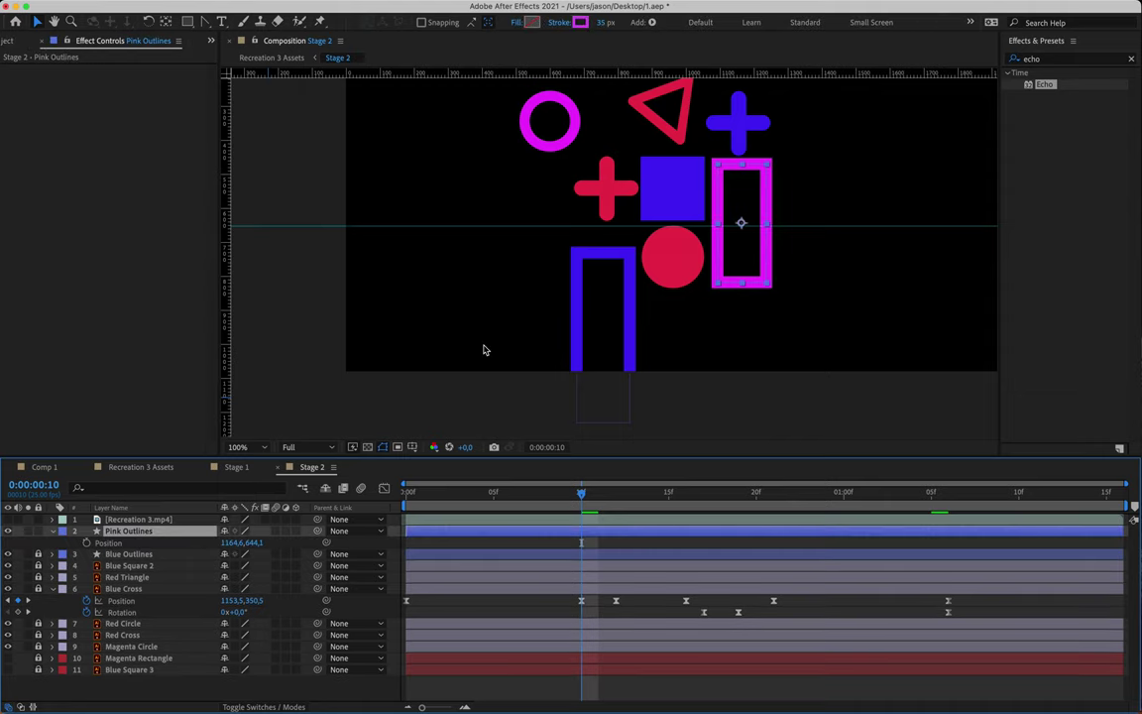
key(shift+Down)
key(shift+Down)
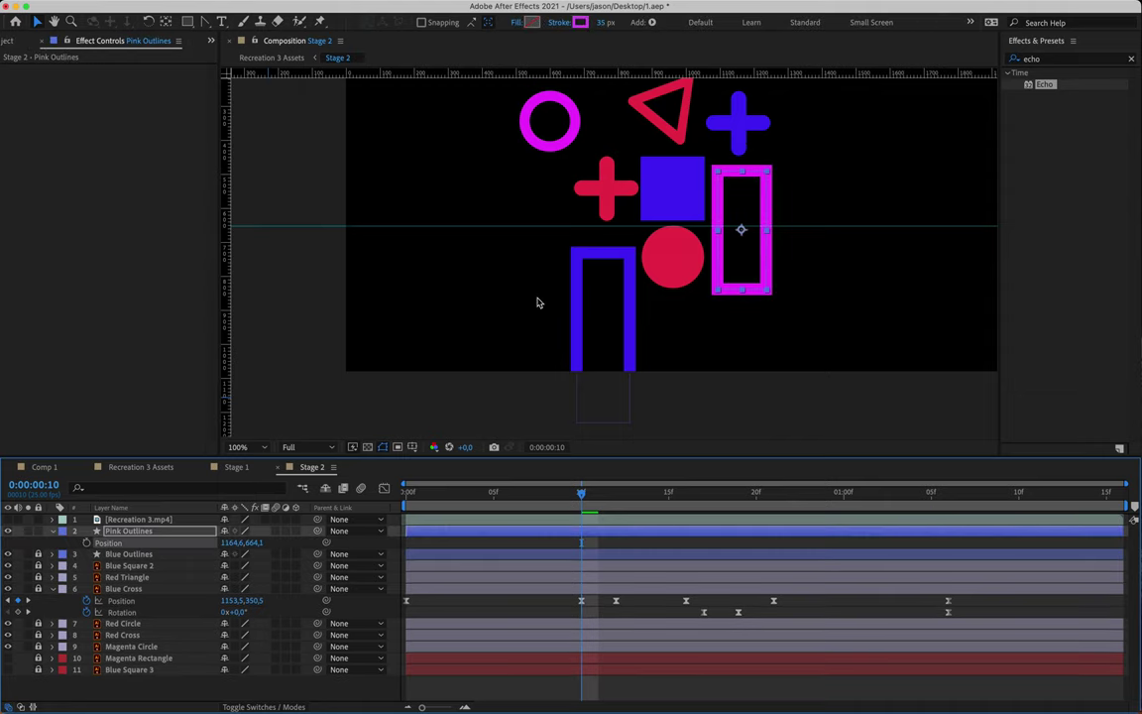
key(period)
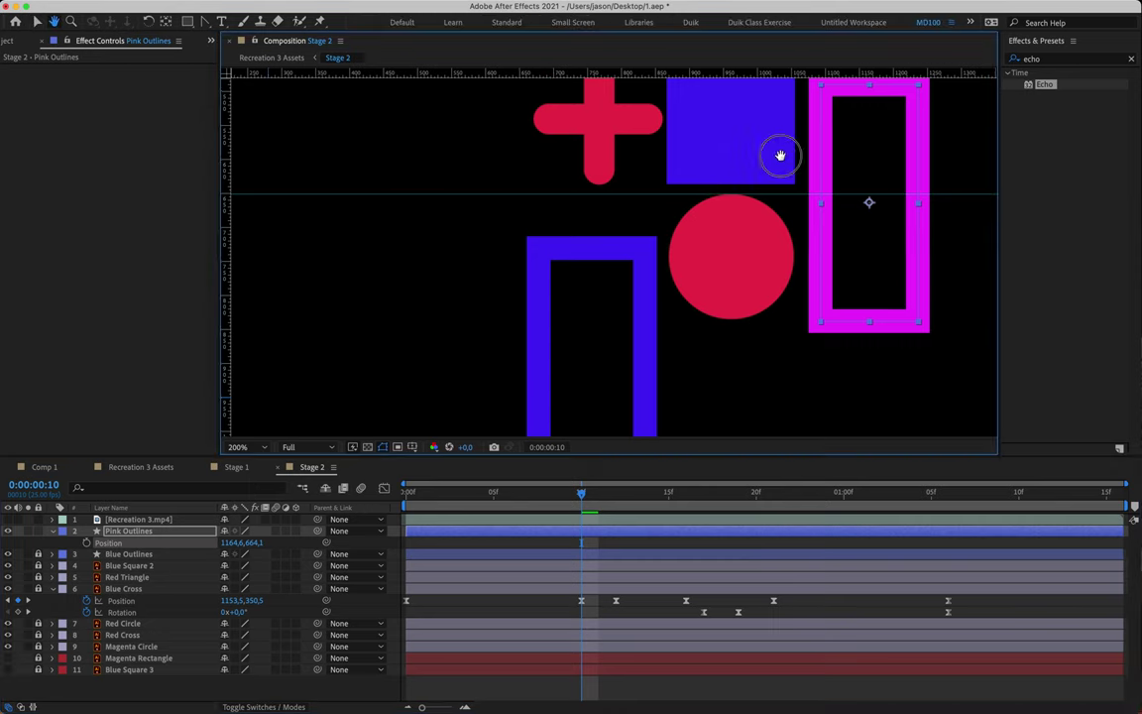
scroll(710, 188, up, 5)
scroll(710, 188, right, 5)
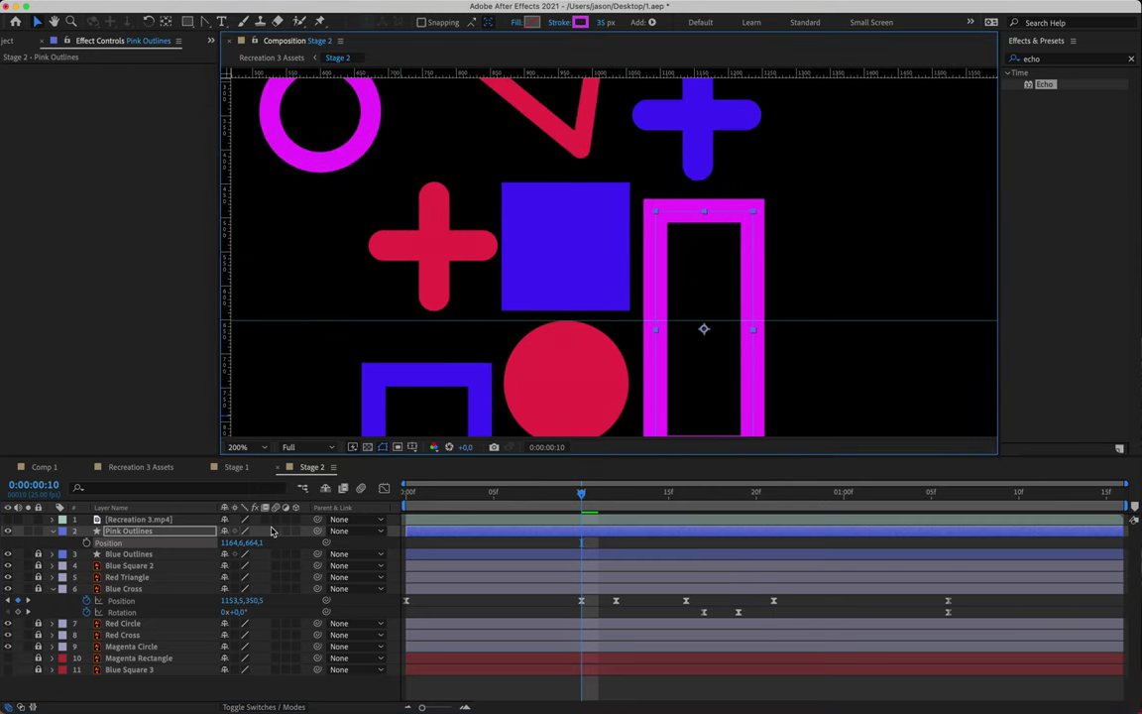
click(88, 544)
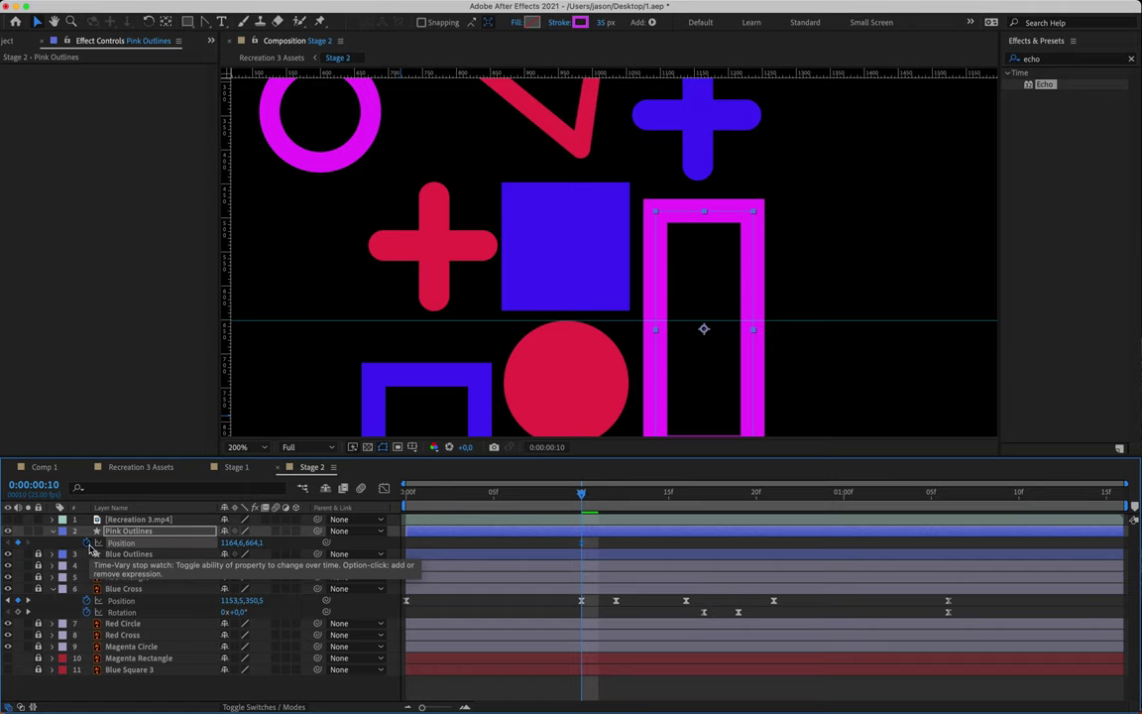
Step: Keyframe the pink outline lower at 0:00:00:00, at Position 1164.6, 1070.1
key(comma)
key(comma)
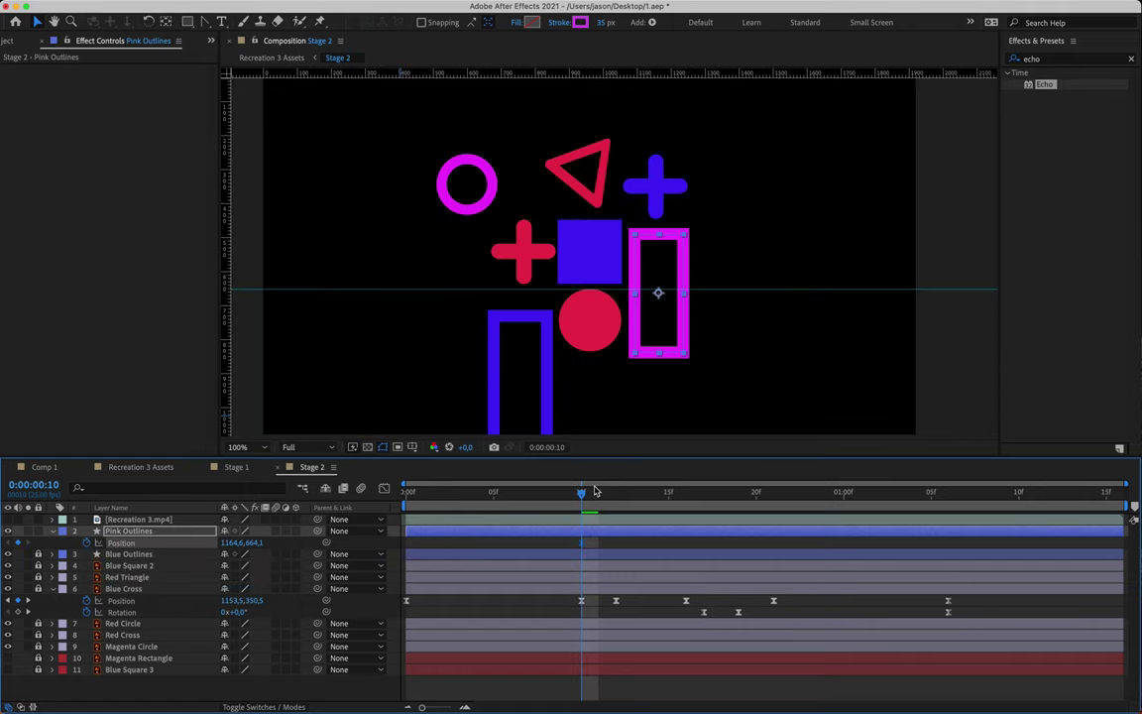
drag(581, 498, 349, 438)
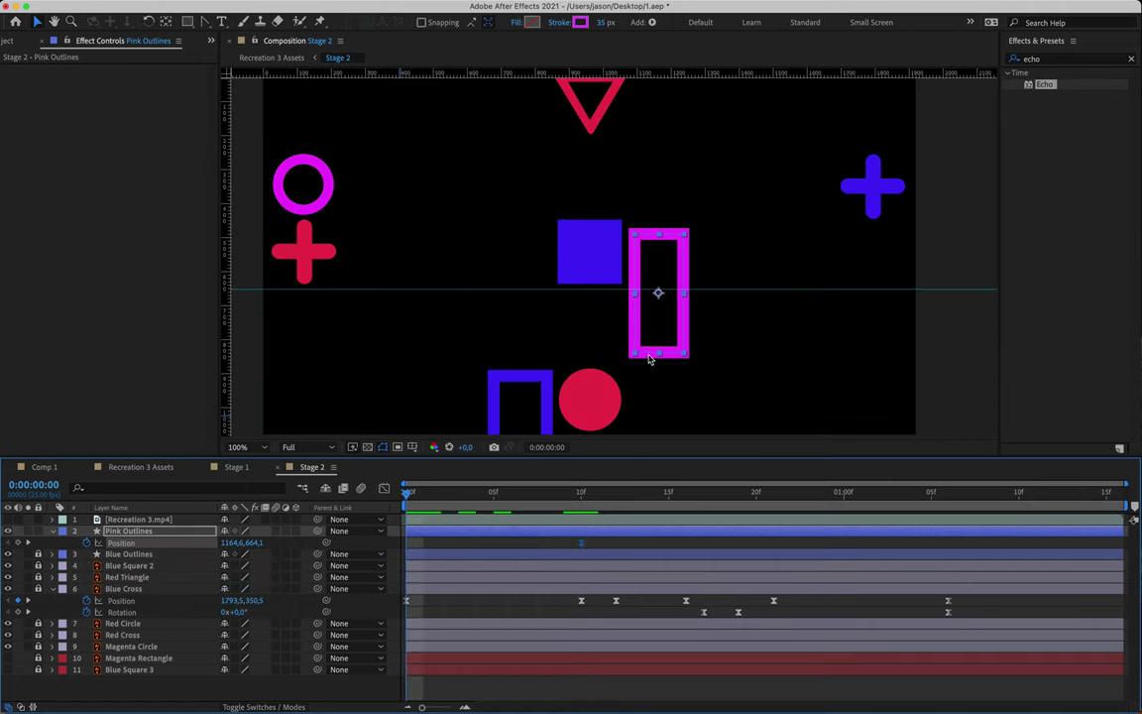
drag(660, 297, 652, 430)
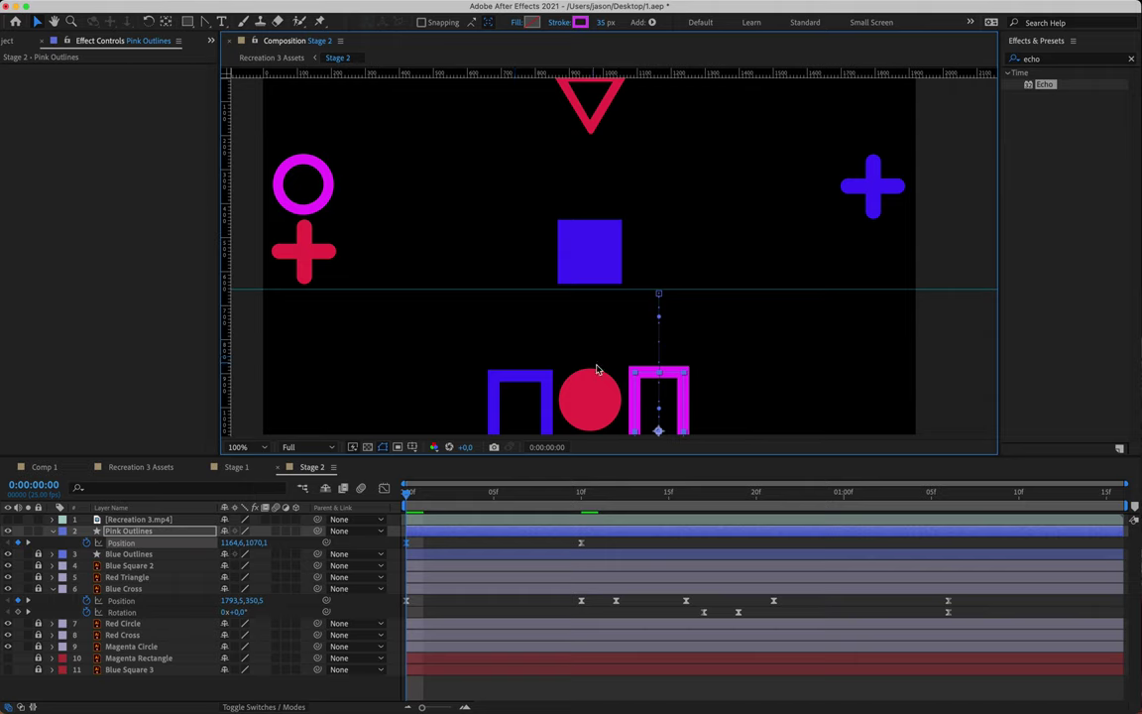
Step: Show the reference and examine the pink rectangle's movement around 0:00:00:10
drag(409, 494, 581, 491)
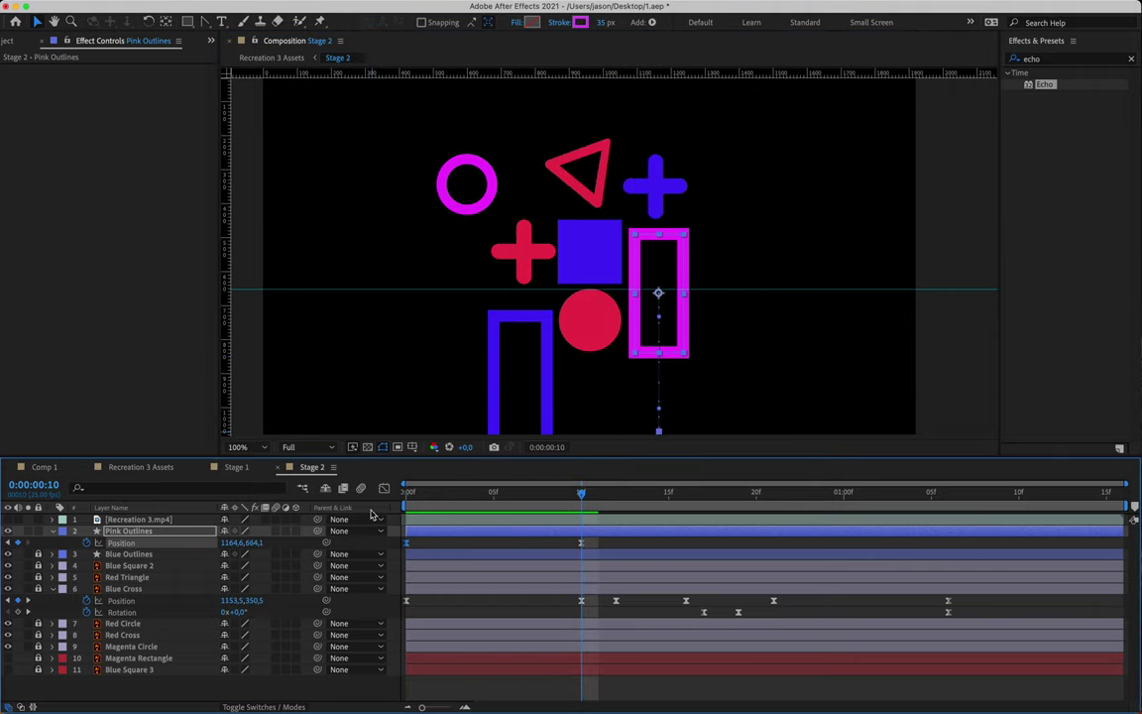
click(8, 518)
click(599, 493)
drag(600, 494, 581, 513)
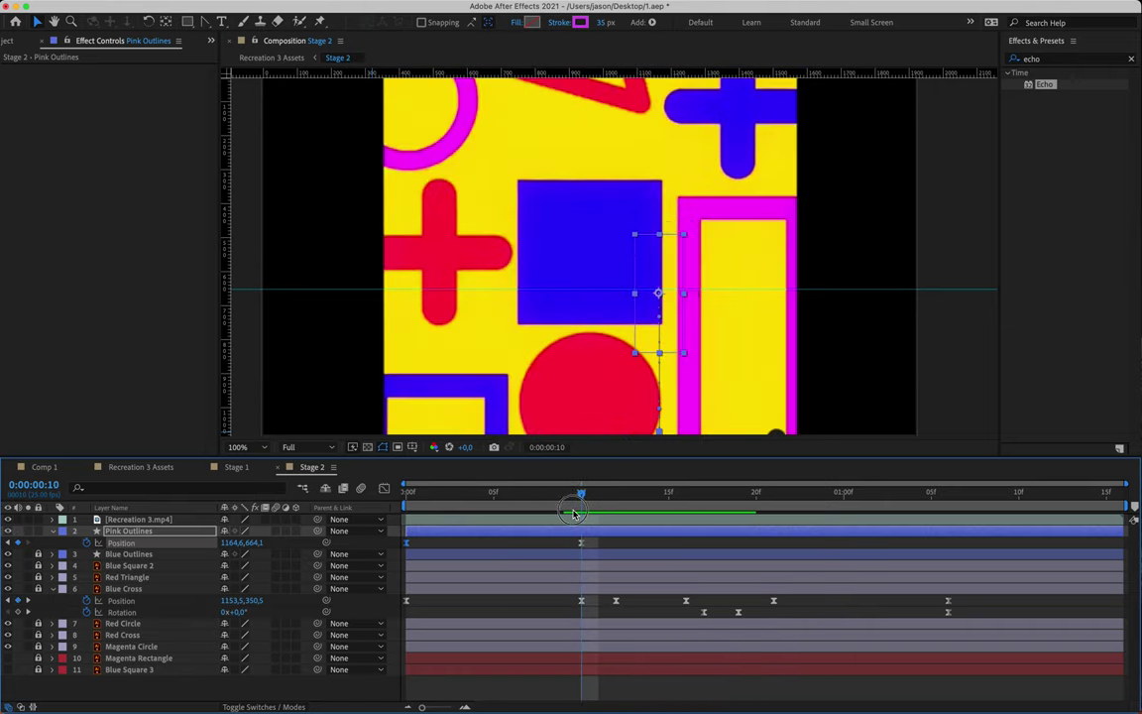
Step: Add a Size keyframe to Rectangle Path 1 of Pink Outlines at 0:00:00:10 and reveal only the layer's keyframed properties
click(52, 530)
click(52, 530)
click(64, 553)
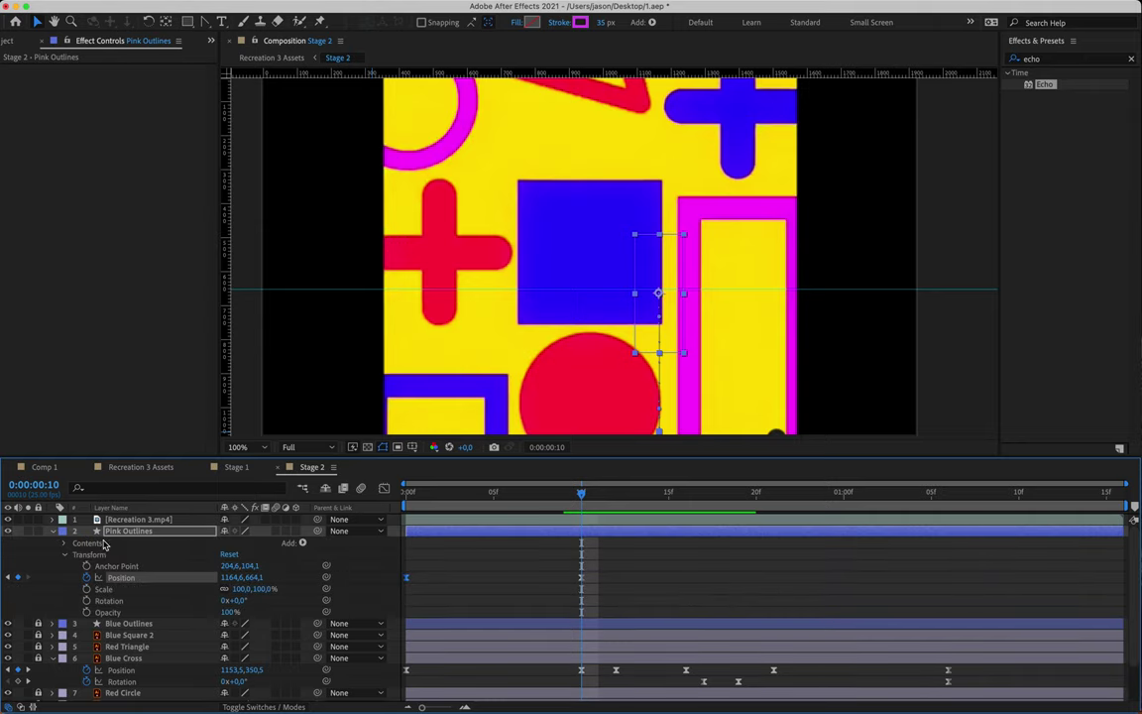
click(64, 542)
click(79, 554)
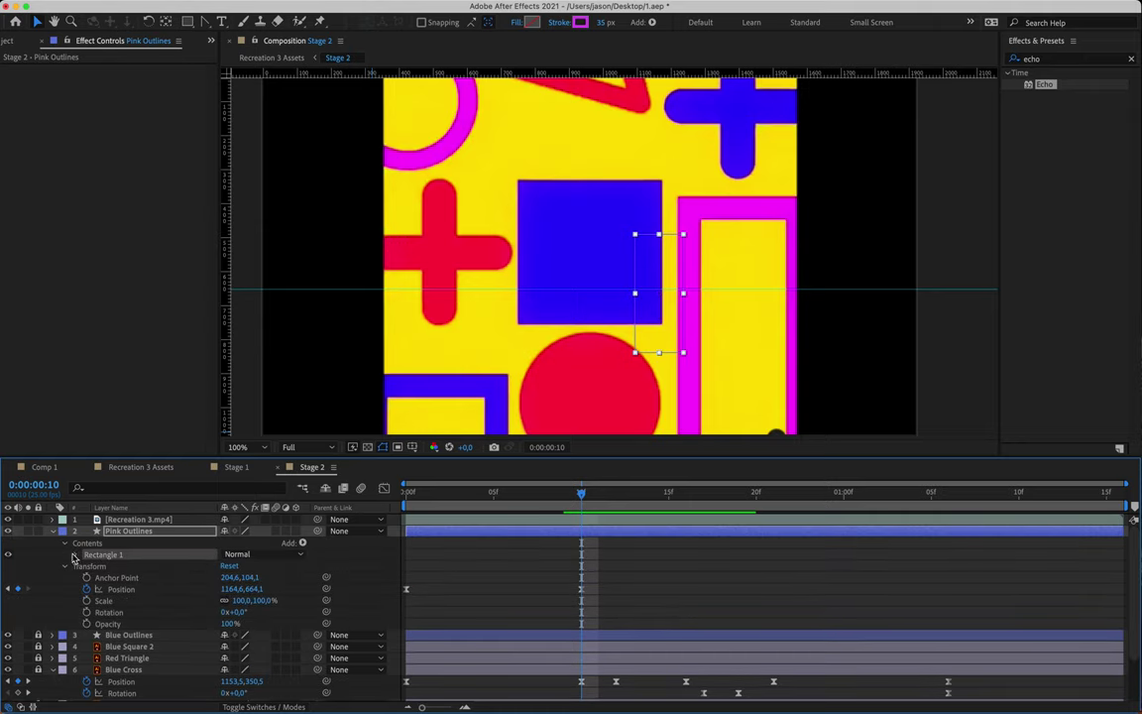
click(76, 555)
click(113, 567)
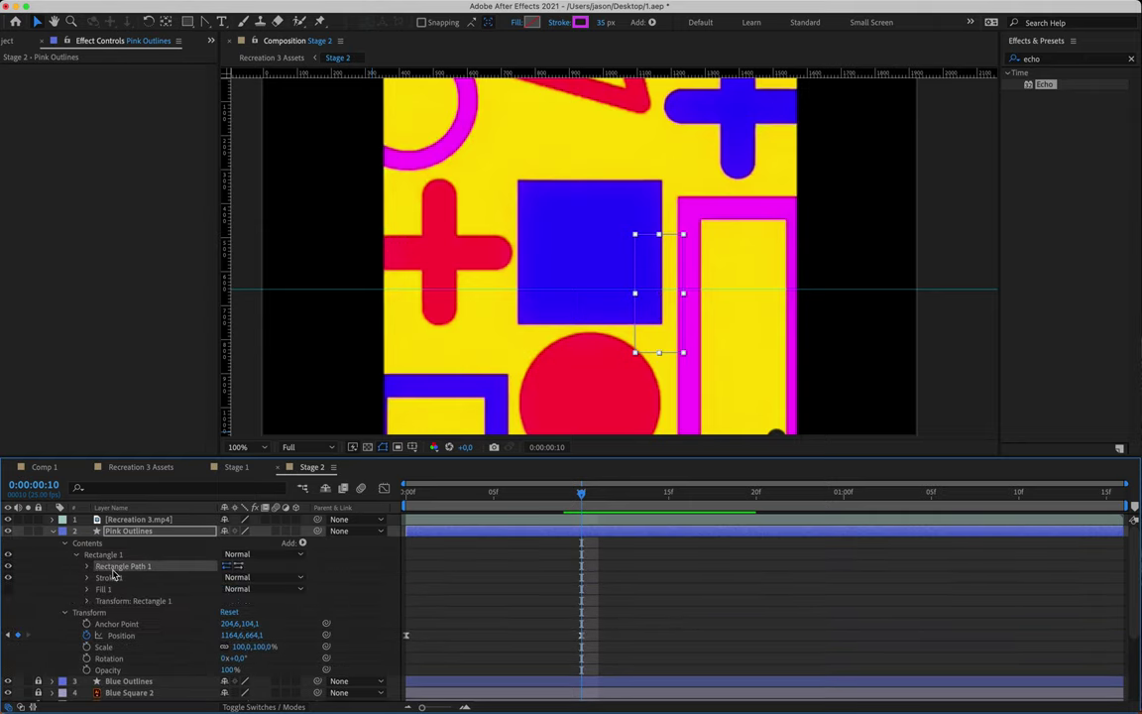
click(88, 567)
click(110, 577)
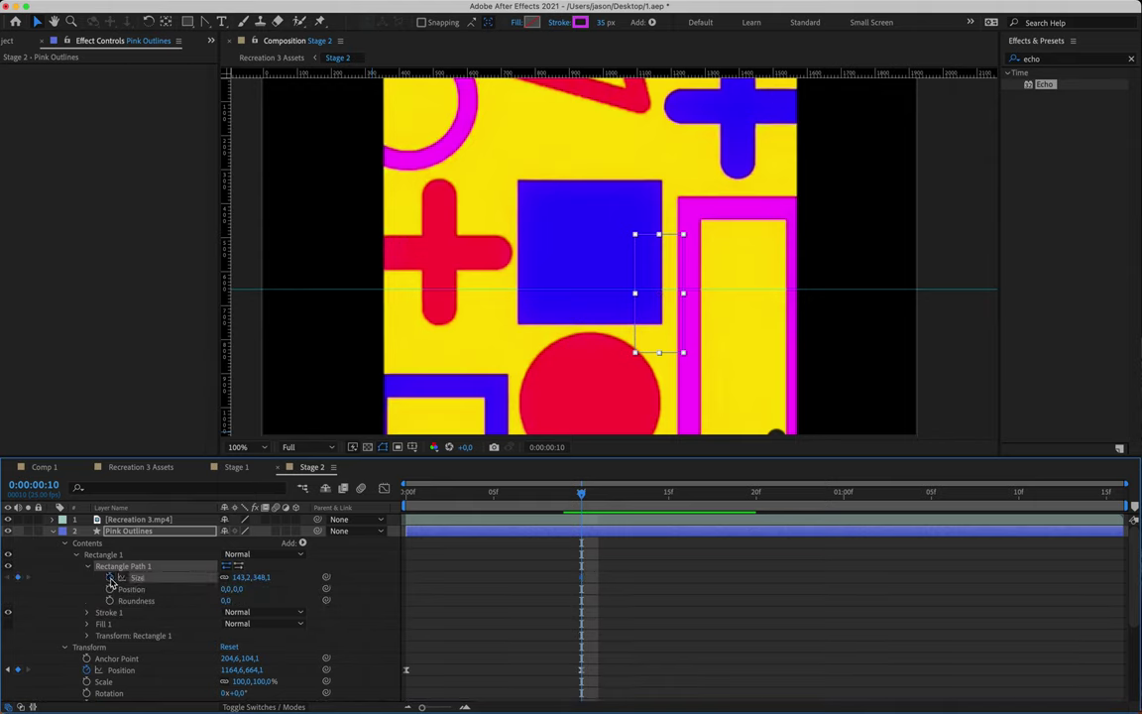
click(239, 579)
key(Return)
key(u)
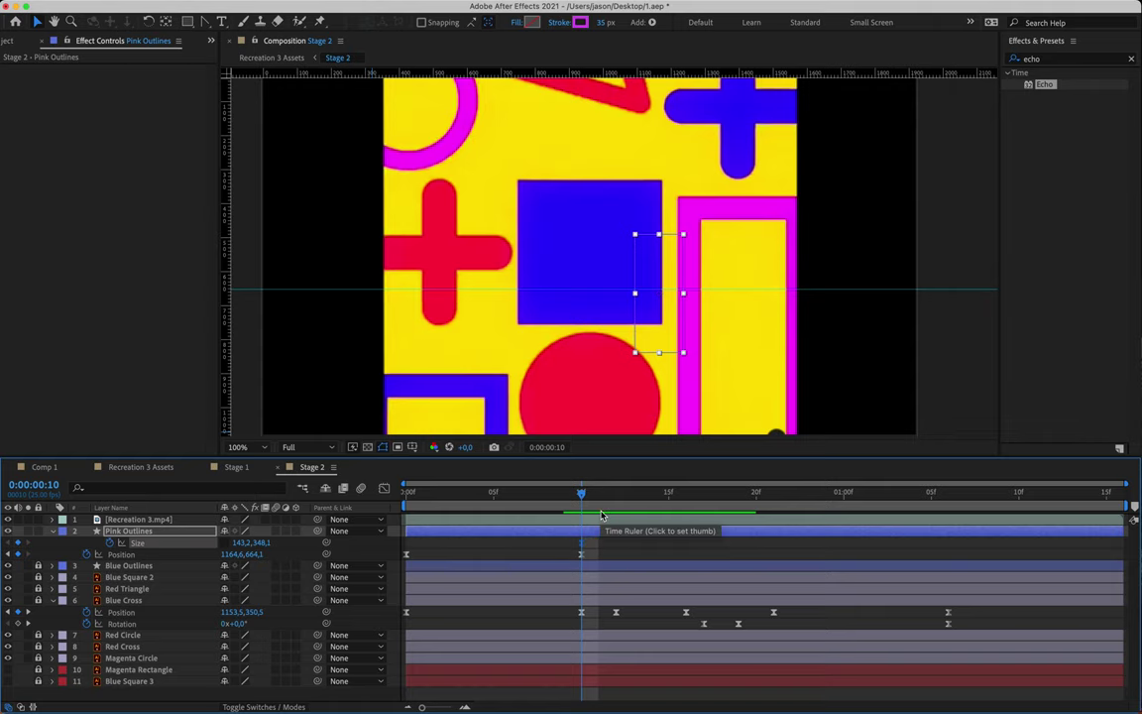
Step: Find where the pink rectangle starts shrinking in the reference and move the Pink Outlines Size keyframe to 0:00:00:12
key(Page_Down)
key(Page_Down)
key(Page_Up)
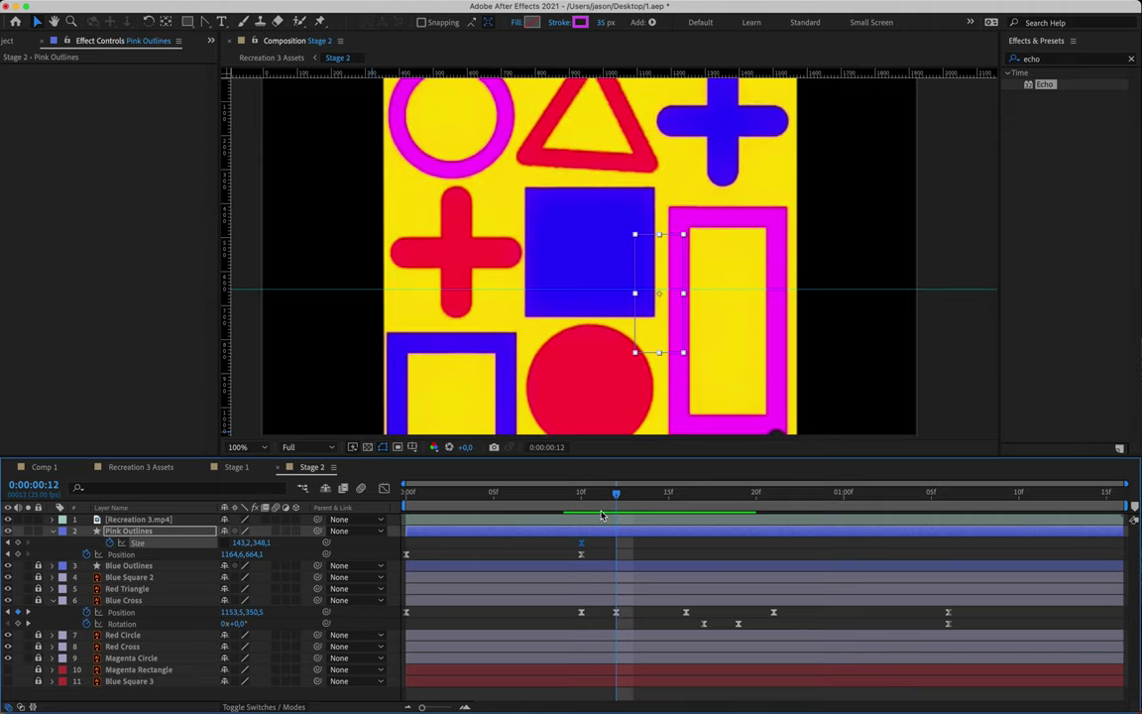
click(622, 550)
Step: Hide the reference at 0:00:00:16 and keyframe the pink outline's Size at 143.2, 50
key(space)
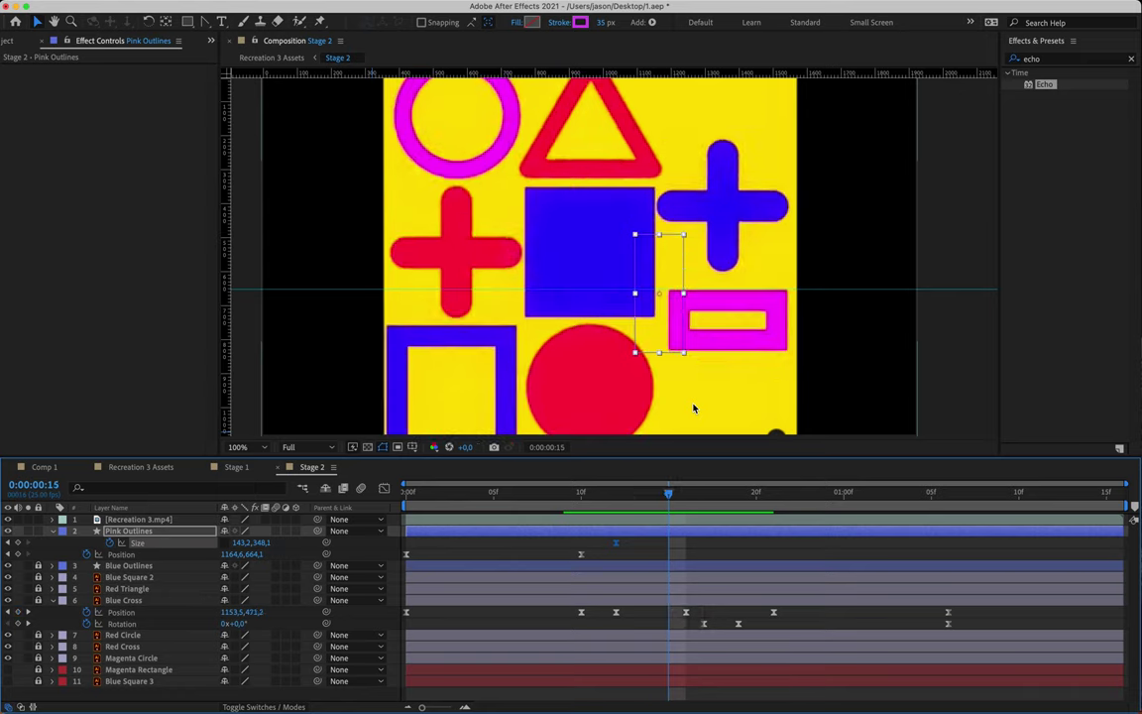
key(Page_Up)
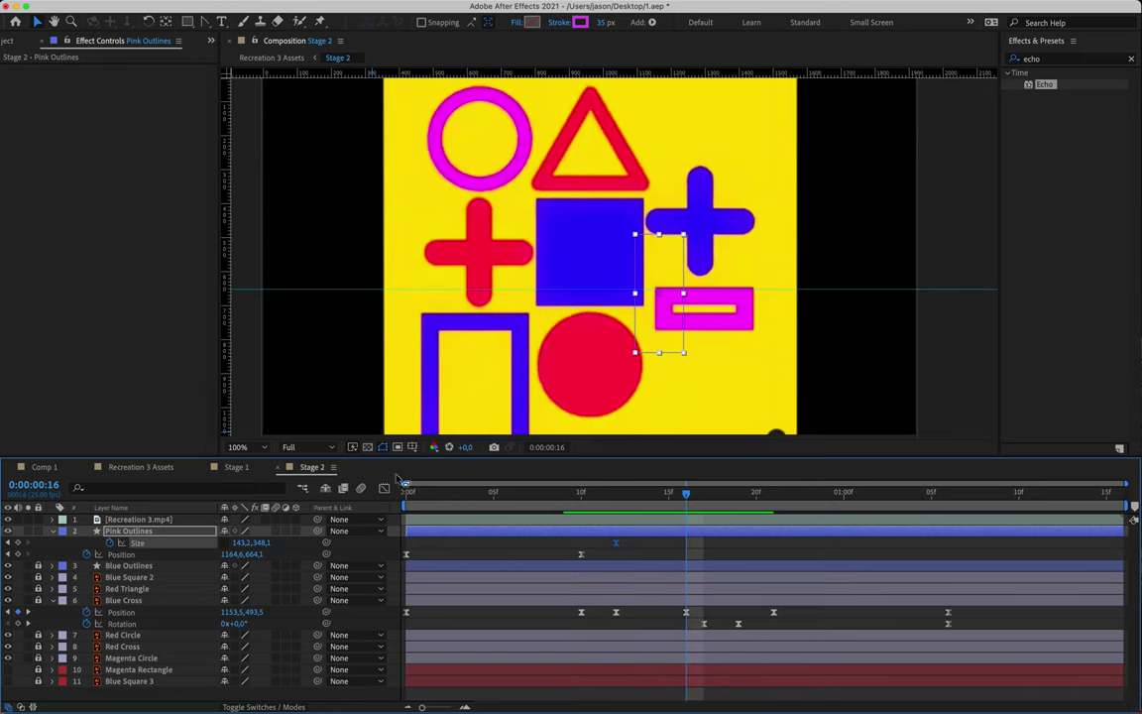
click(8, 519)
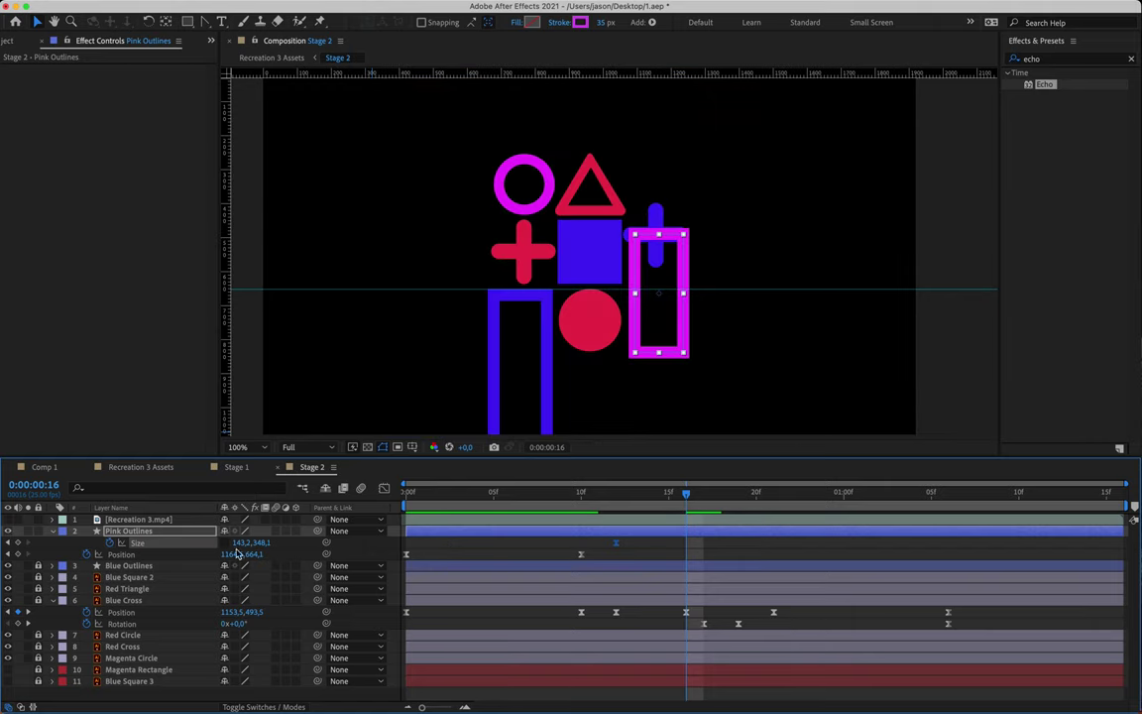
drag(254, 543, 76, 515)
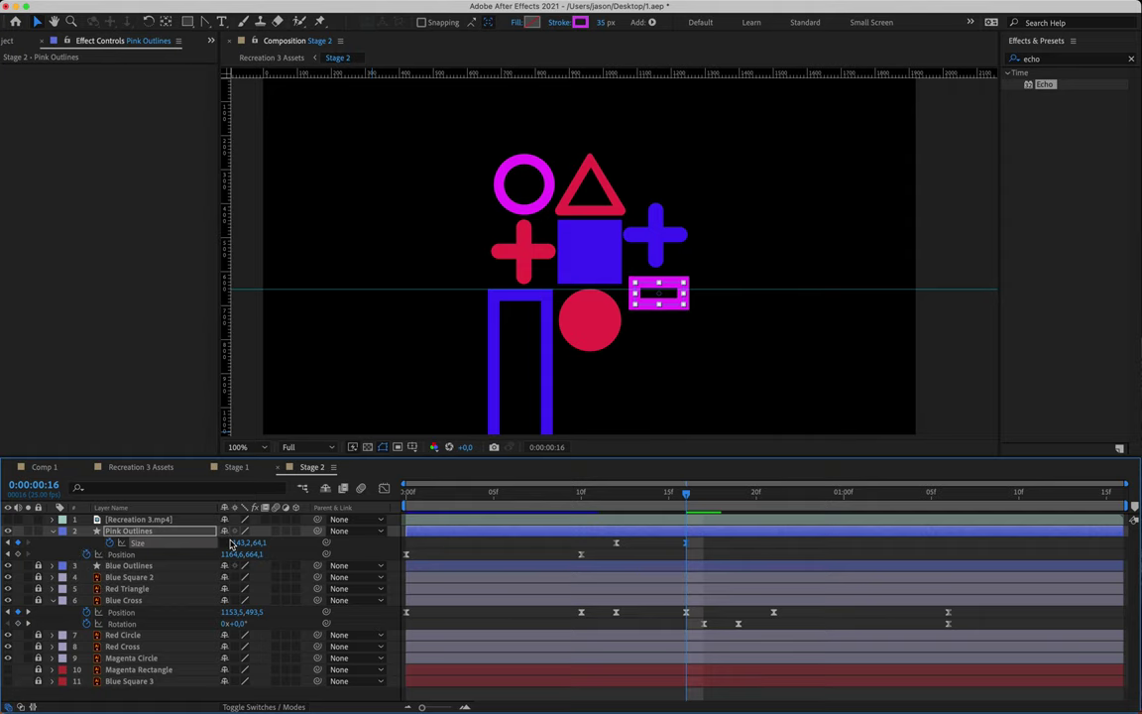
click(8, 519)
click(8, 520)
drag(247, 543, 241, 544)
click(255, 544)
text(50)
key(Return)
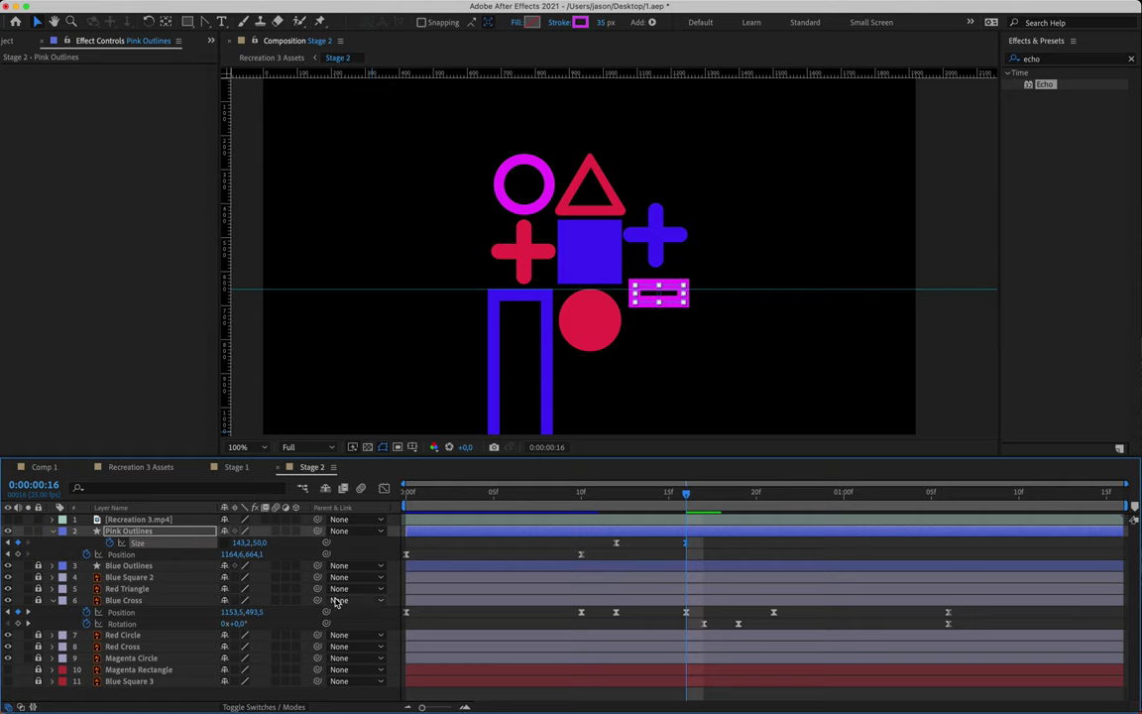
Step: Show the reference and hold the pink outline's shrunken Size with another keyframe at 0:00:00:21
click(9, 520)
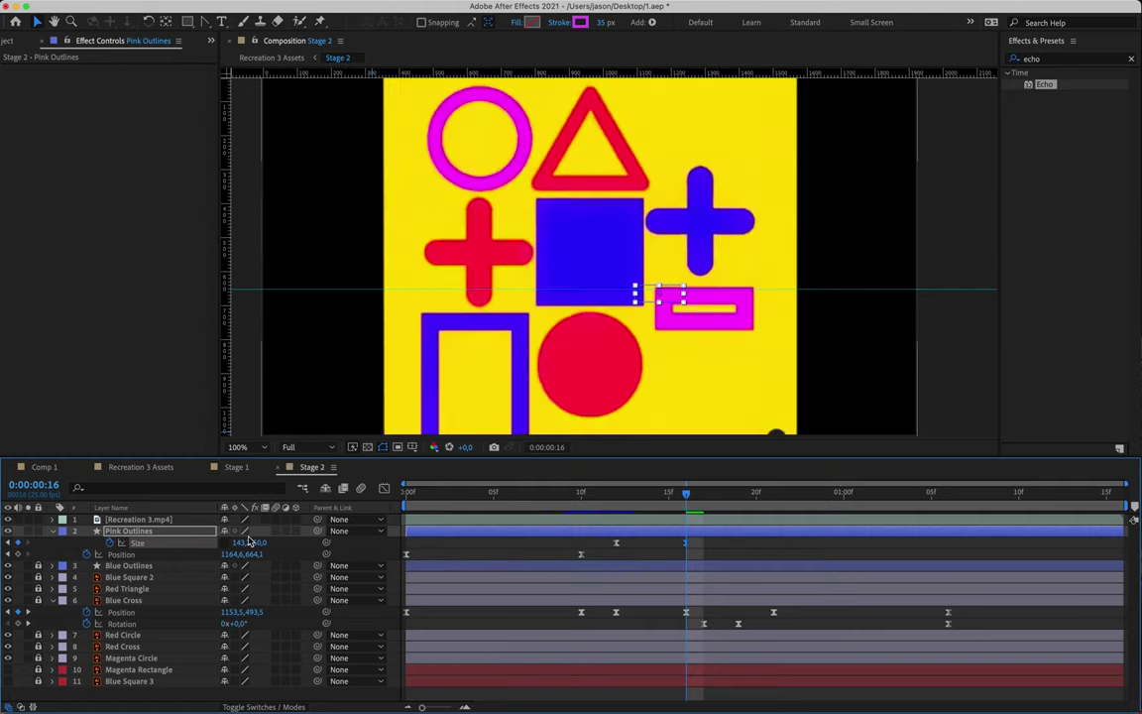
key(space)
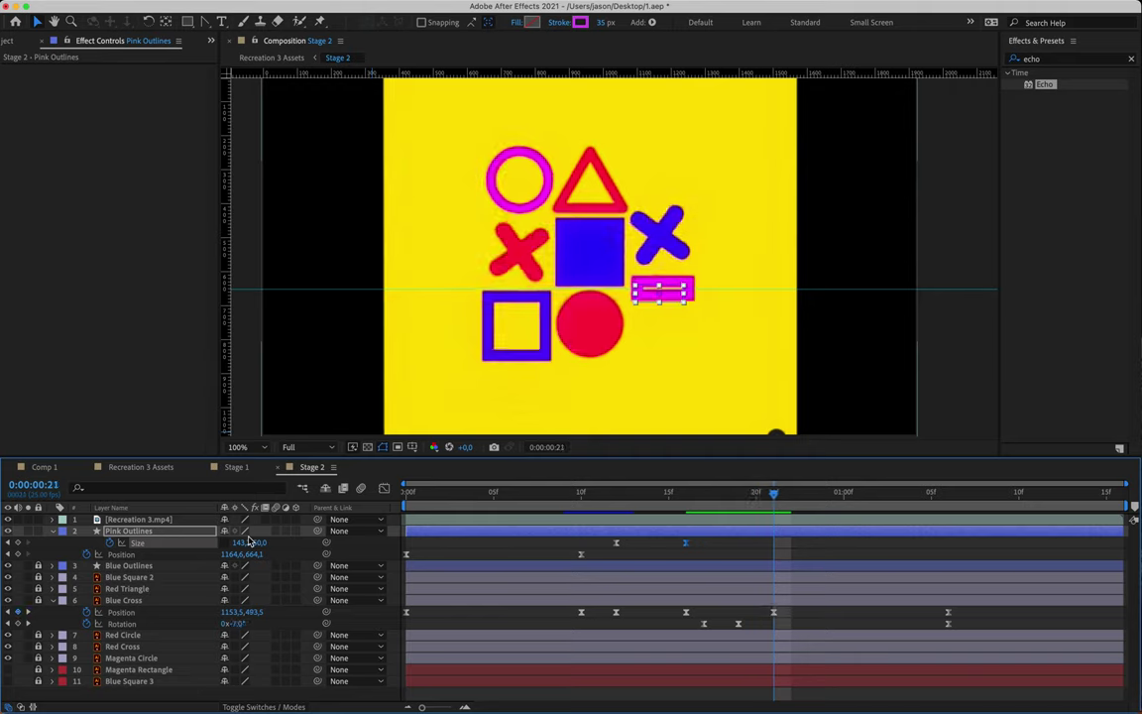
key(Page_Up)
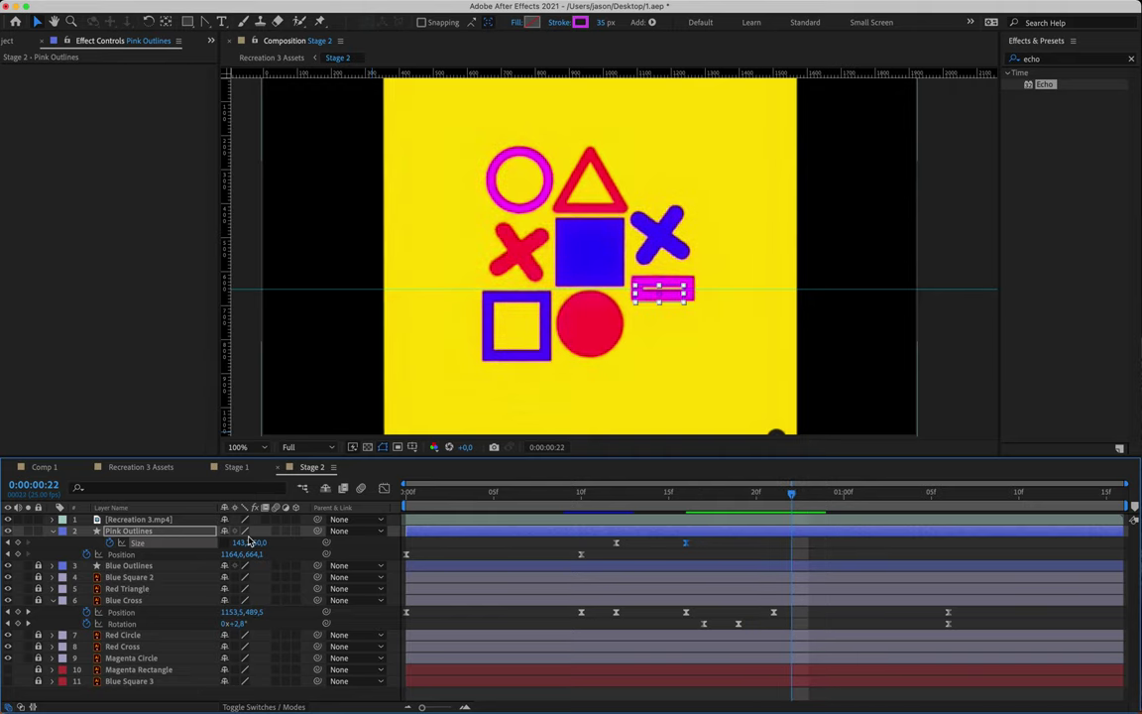
click(18, 542)
key(space)
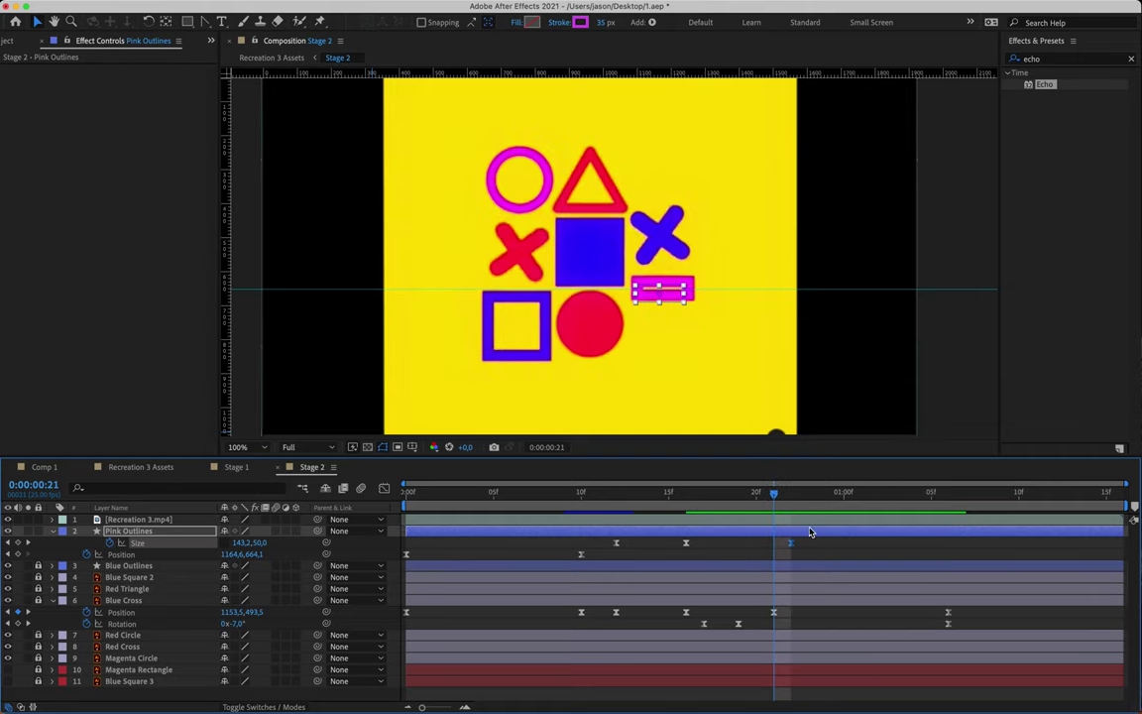
drag(790, 544, 775, 544)
key(space)
key(Page_Up)
key(Page_Up)
key(Page_Up)
mouse_move(775, 620)
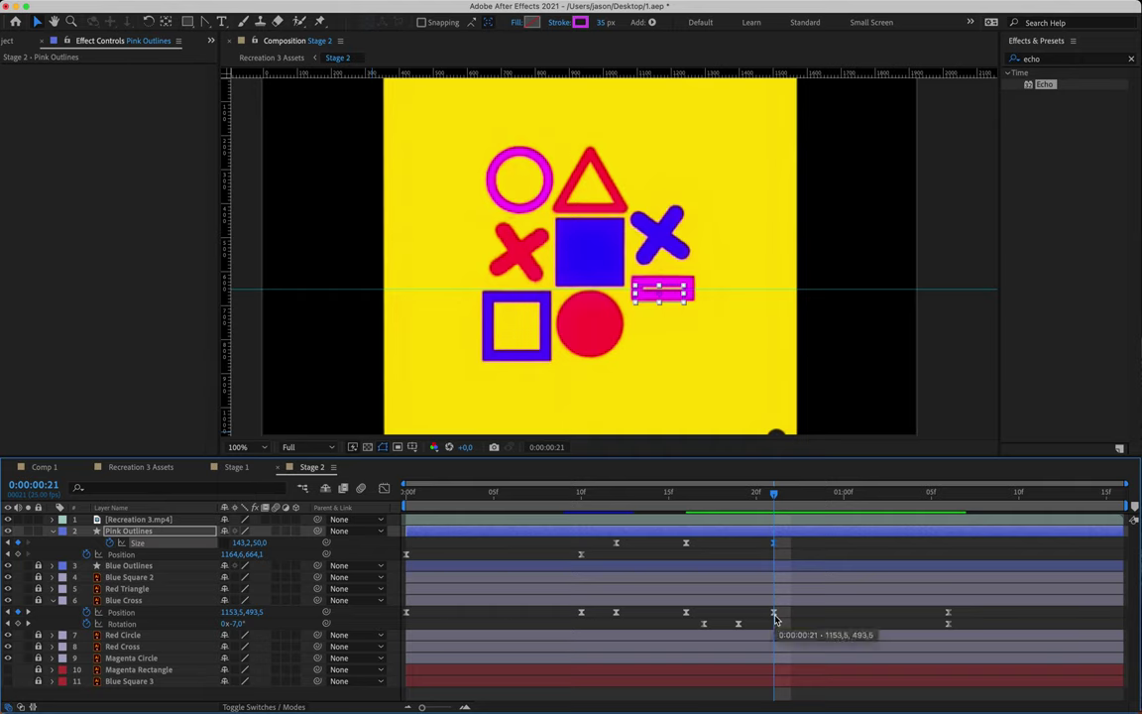
Step: Hide the reference at 0:00:01:06 and paste a copy of the 0:00:00:12 Size keyframe there to restore the pink outline's height
key(Page_Down)
key(Page_Down)
key(Page_Down)
key(Page_Down)
key(Page_Down)
key(Page_Down)
key(Page_Down)
key(Page_Down)
key(Page_Down)
key(Page_Down)
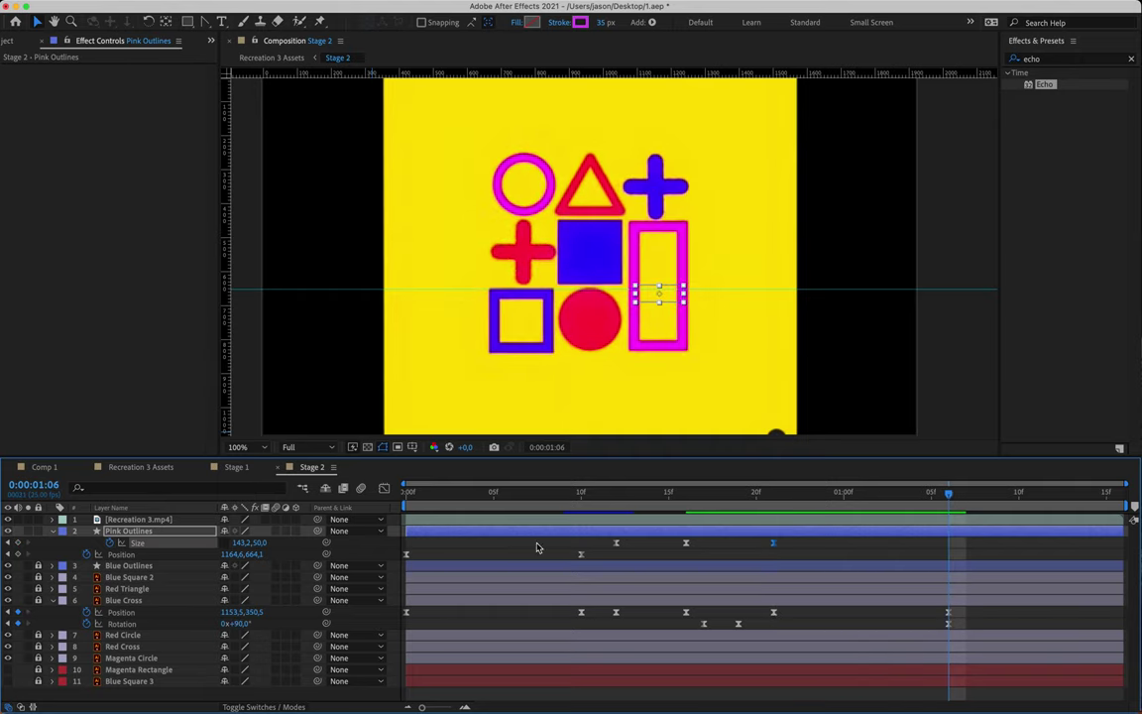
click(8, 520)
mouse_move(615, 546)
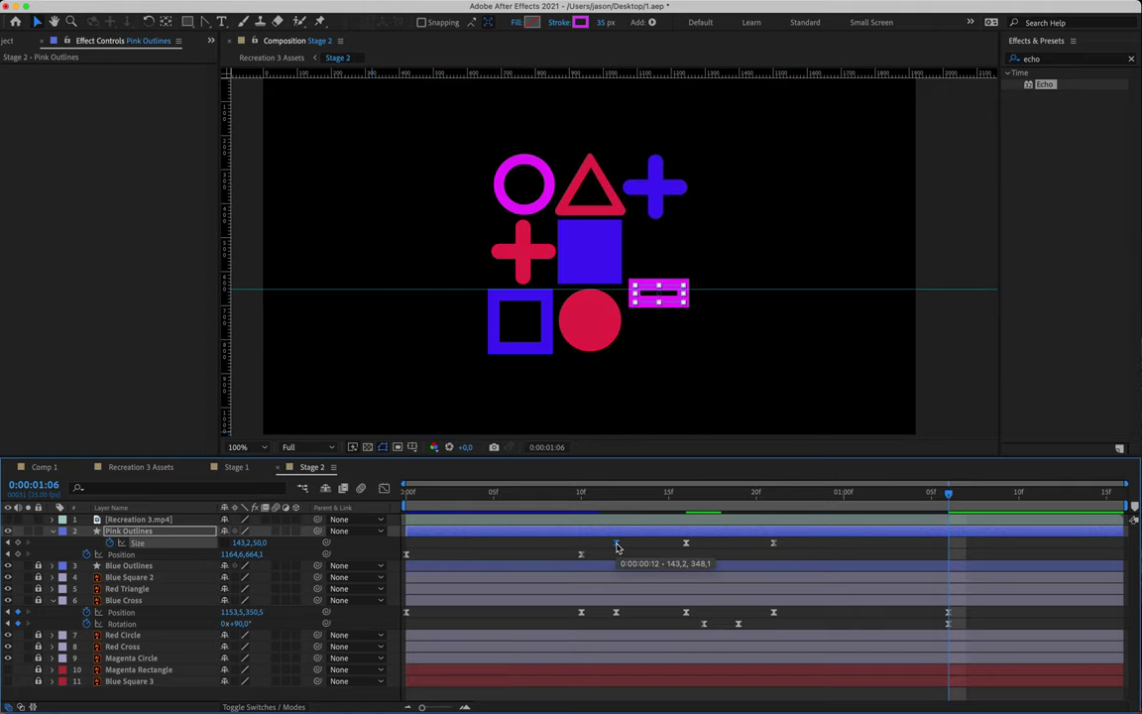
key(super+v)
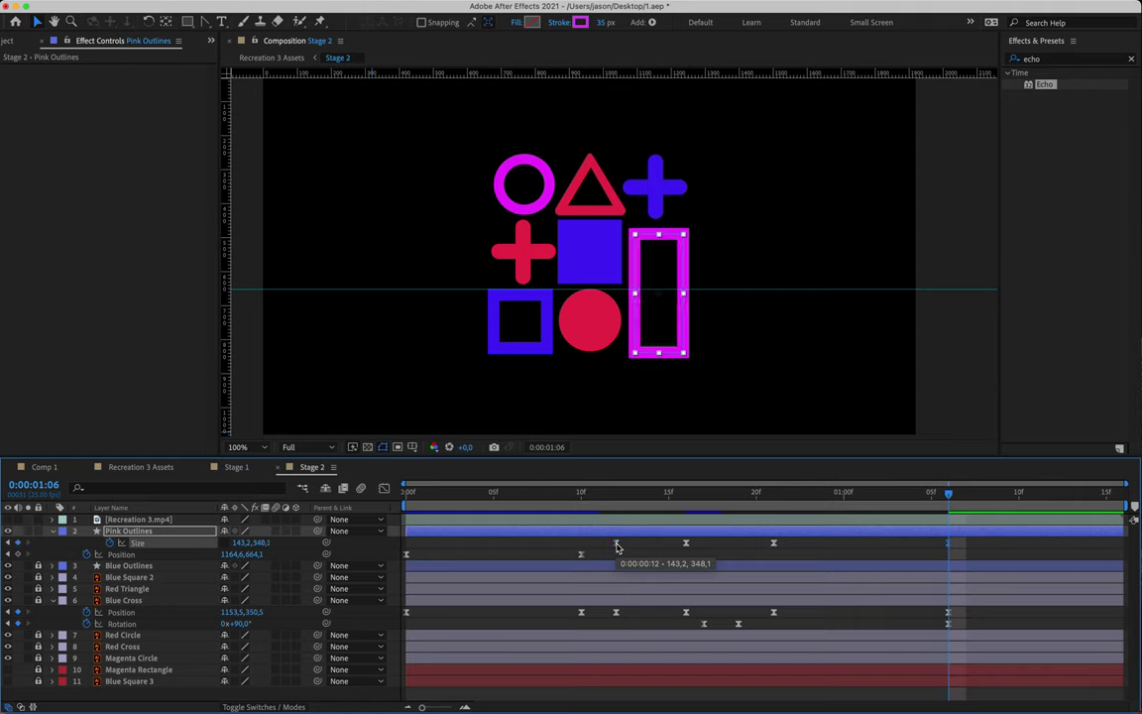
Step: Preview the shape animation from the start and return to 0:00:00:00
drag(600, 492, 336, 544)
key(space)
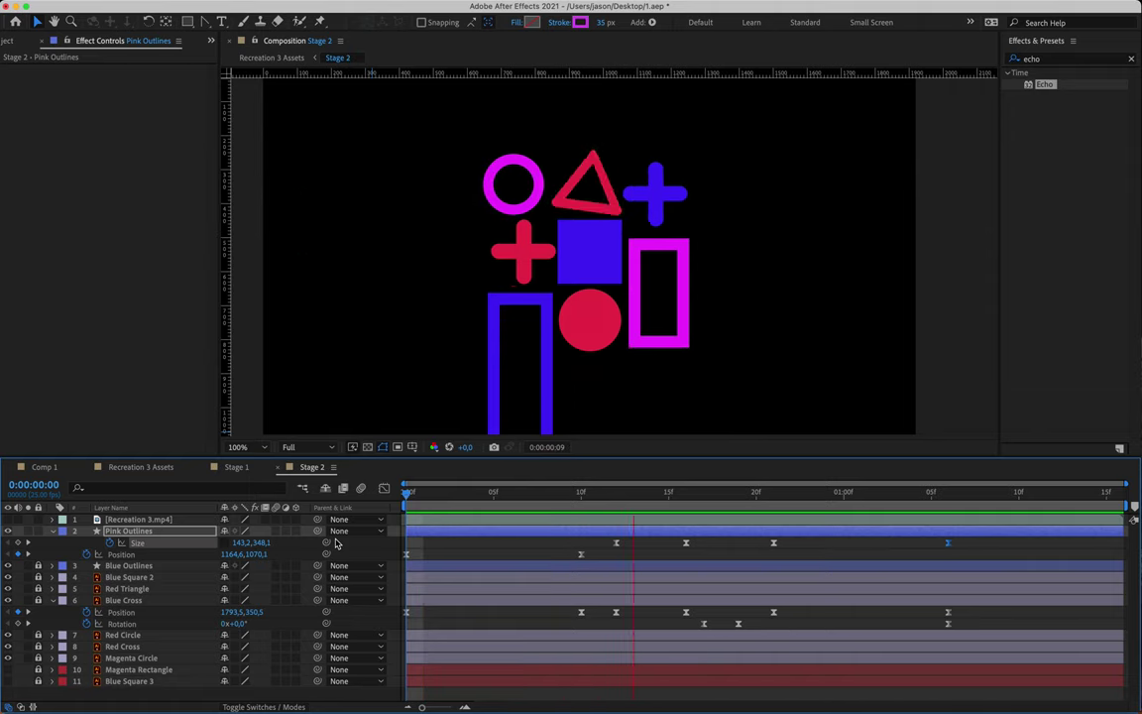
key(space)
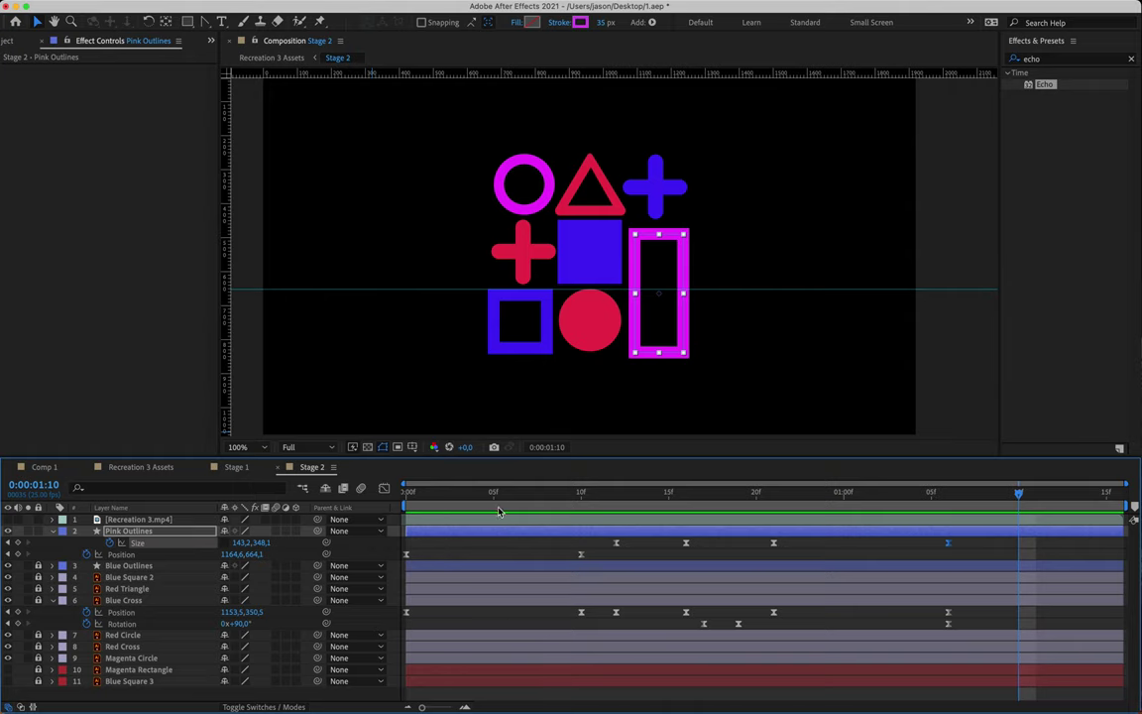
drag(500, 504, 406, 496)
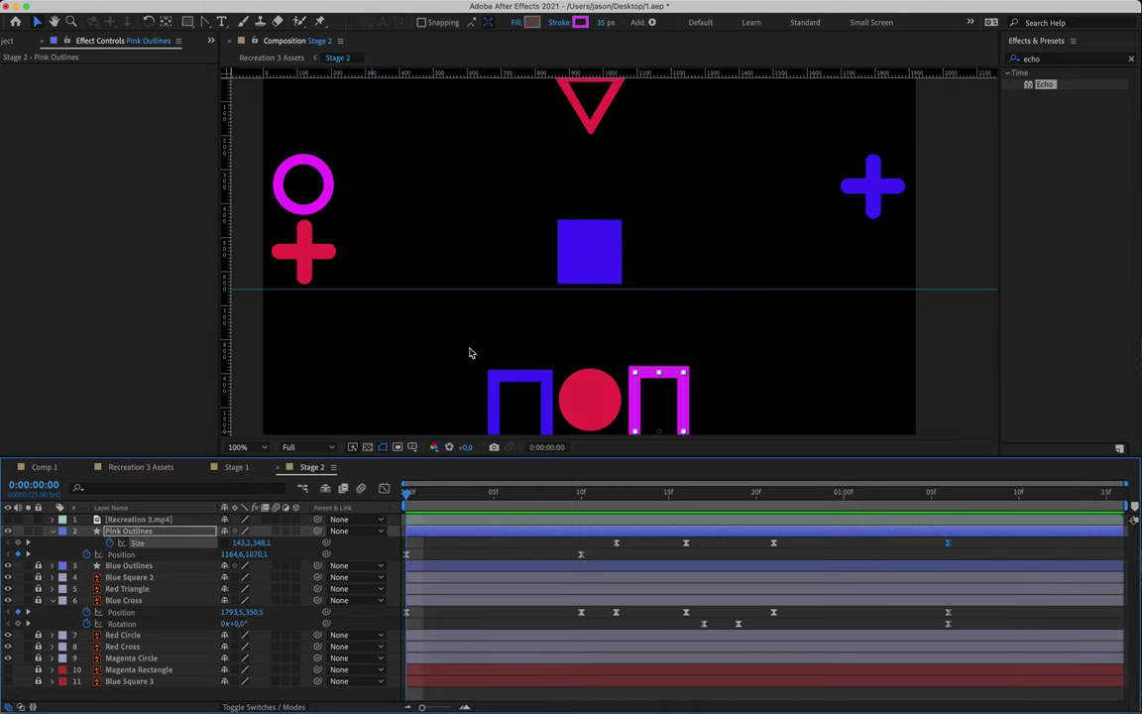
Step: Collapse the properties of the Pink Outlines and Blue Cross layers and deselect everything
key(comma)
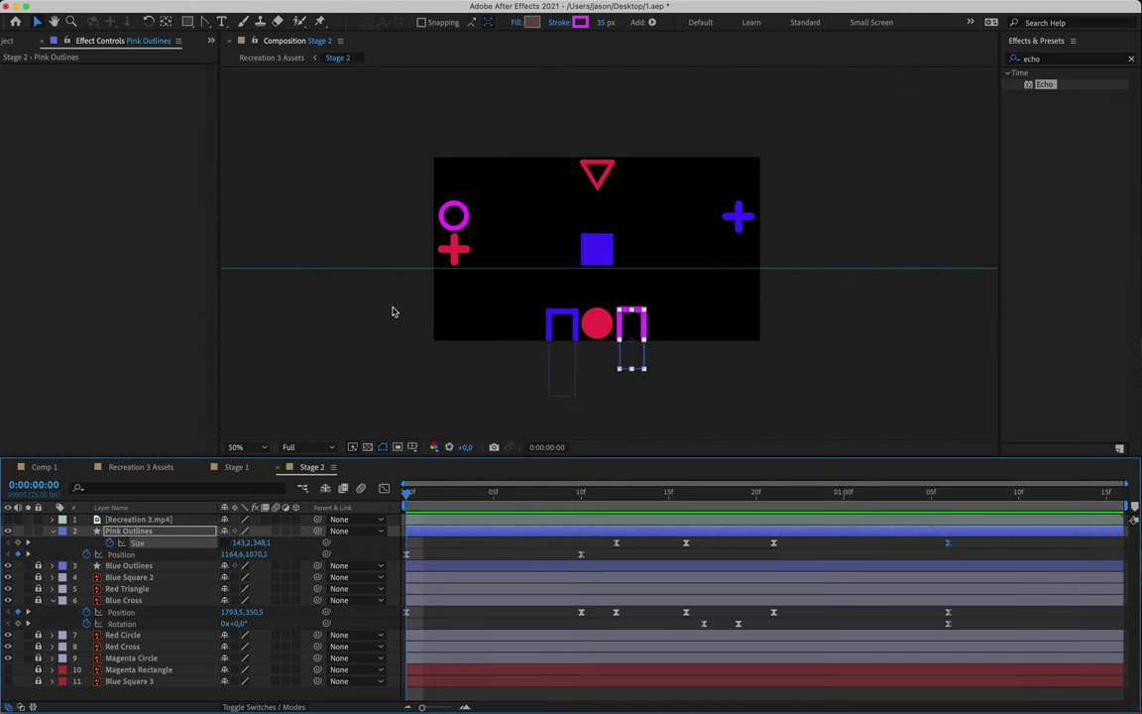
click(396, 234)
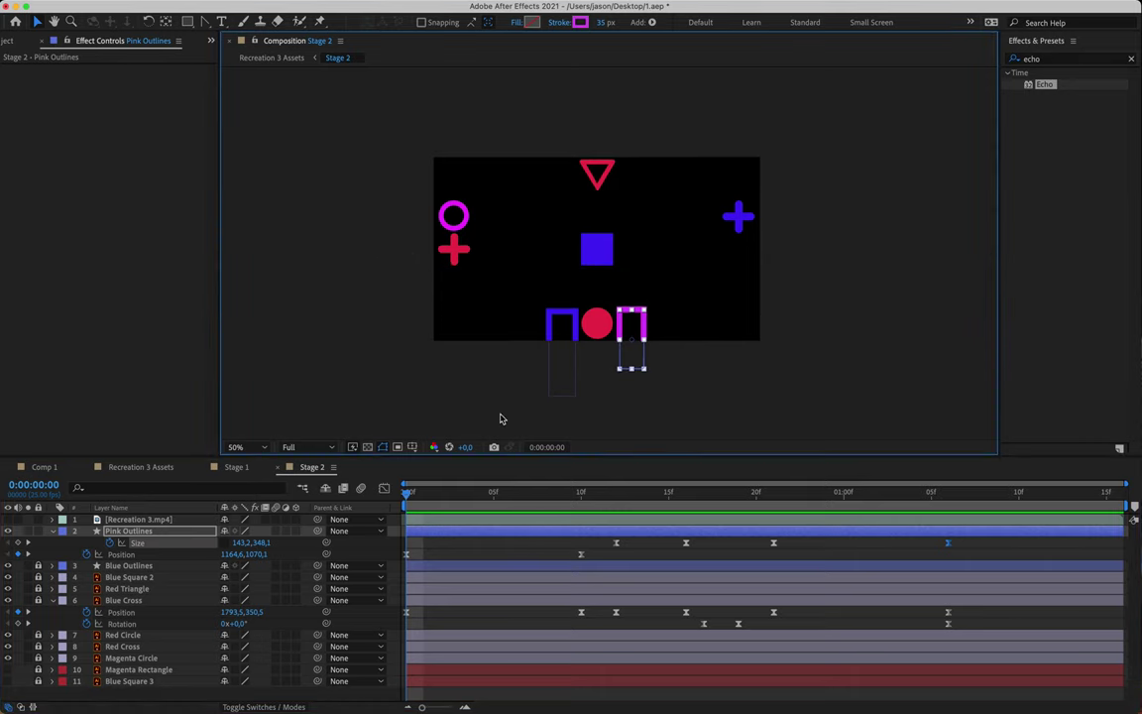
click(54, 531)
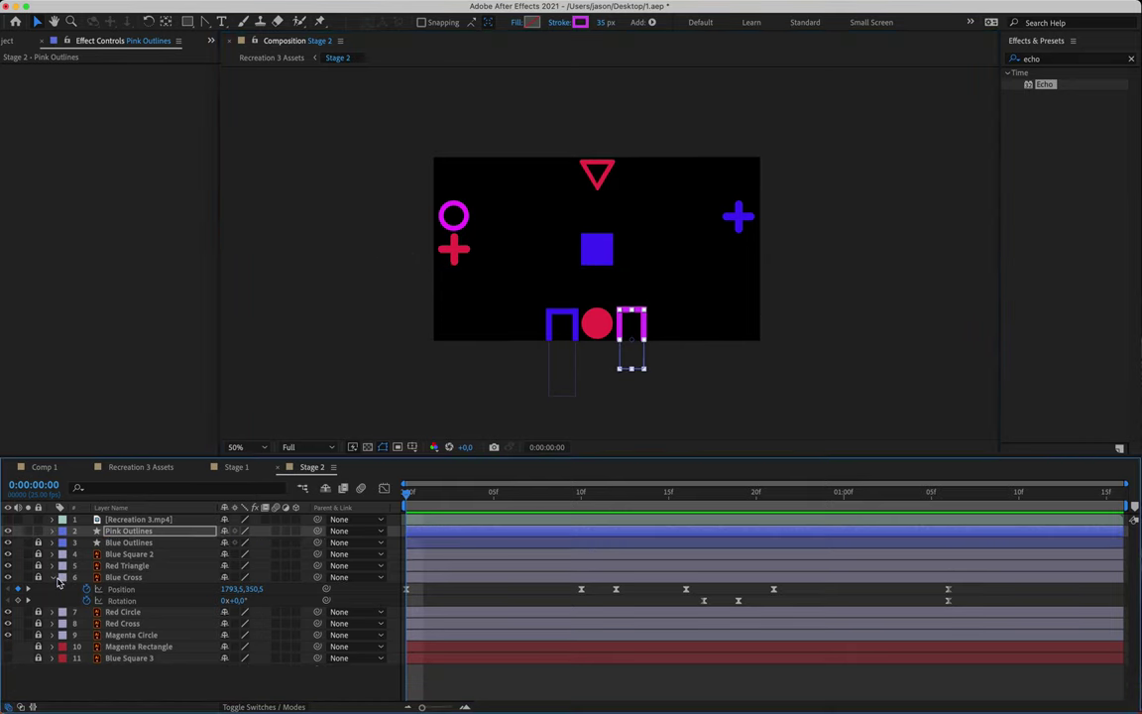
super+click(52, 521)
click(125, 665)
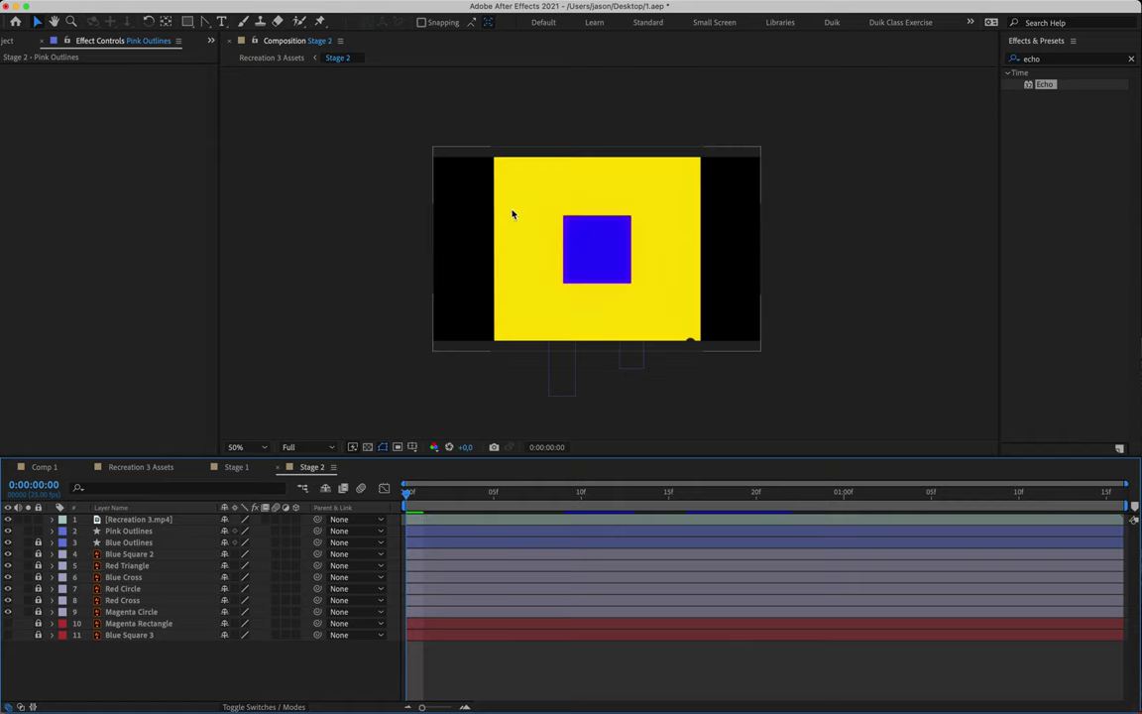
Step: Create a 1920 × 1080 px solid named BG, sampling its yellow from the reference background
click(244, 8)
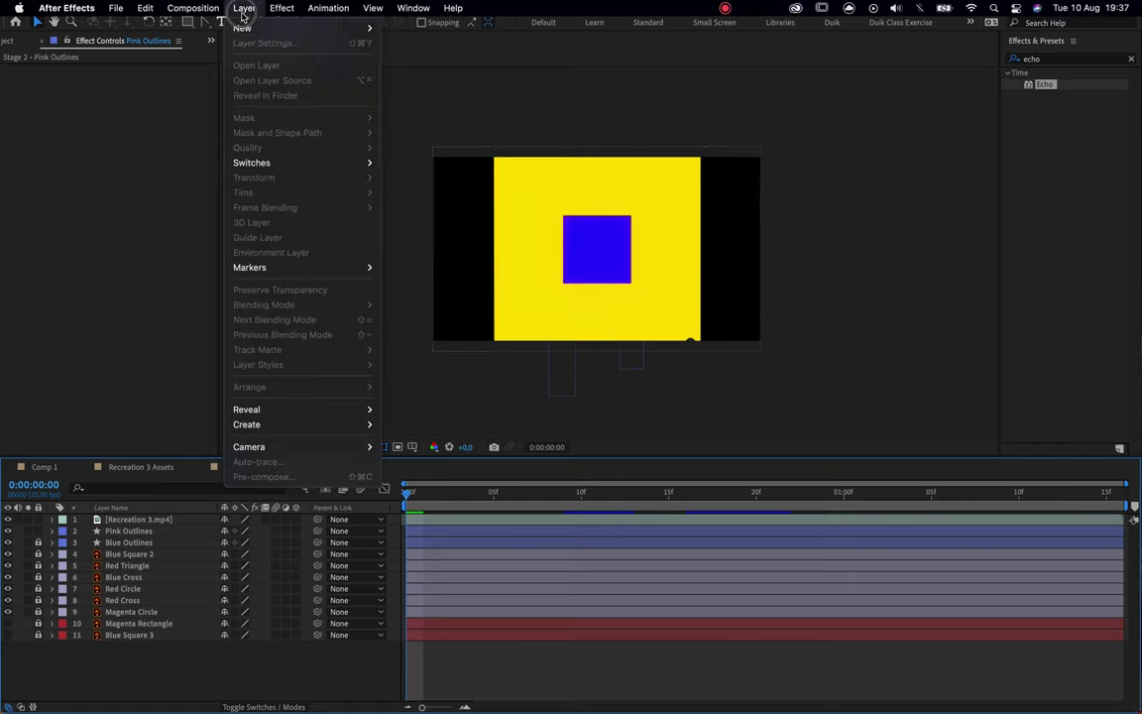
mouse_move(253, 30)
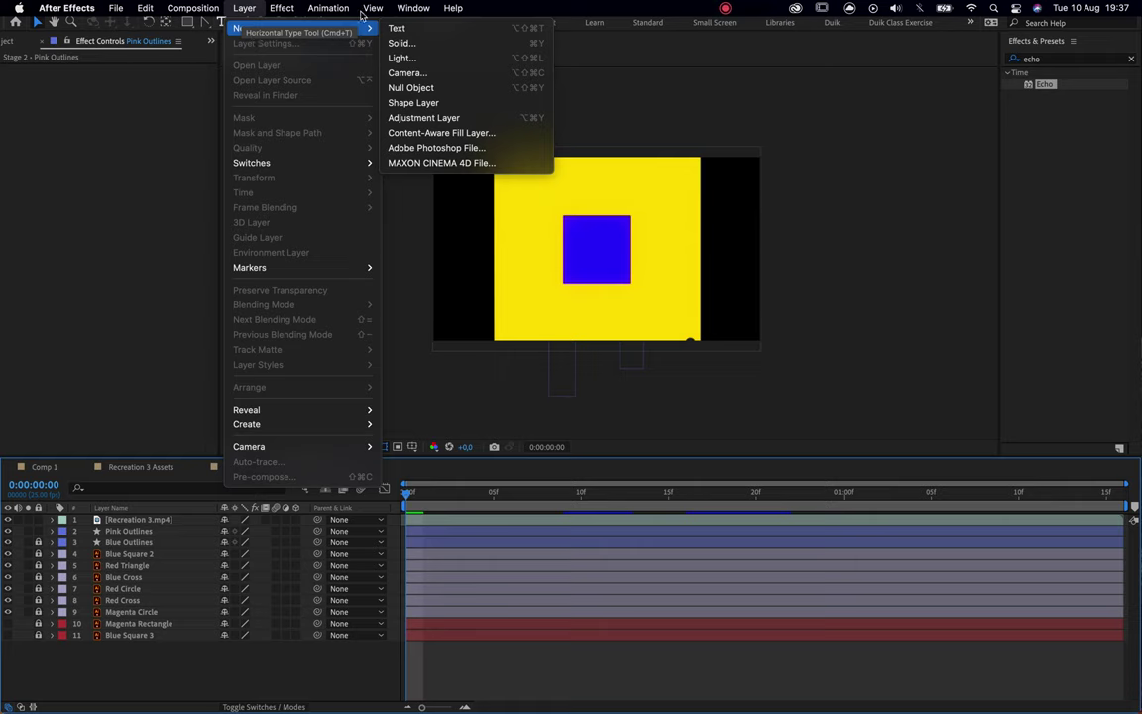
click(419, 44)
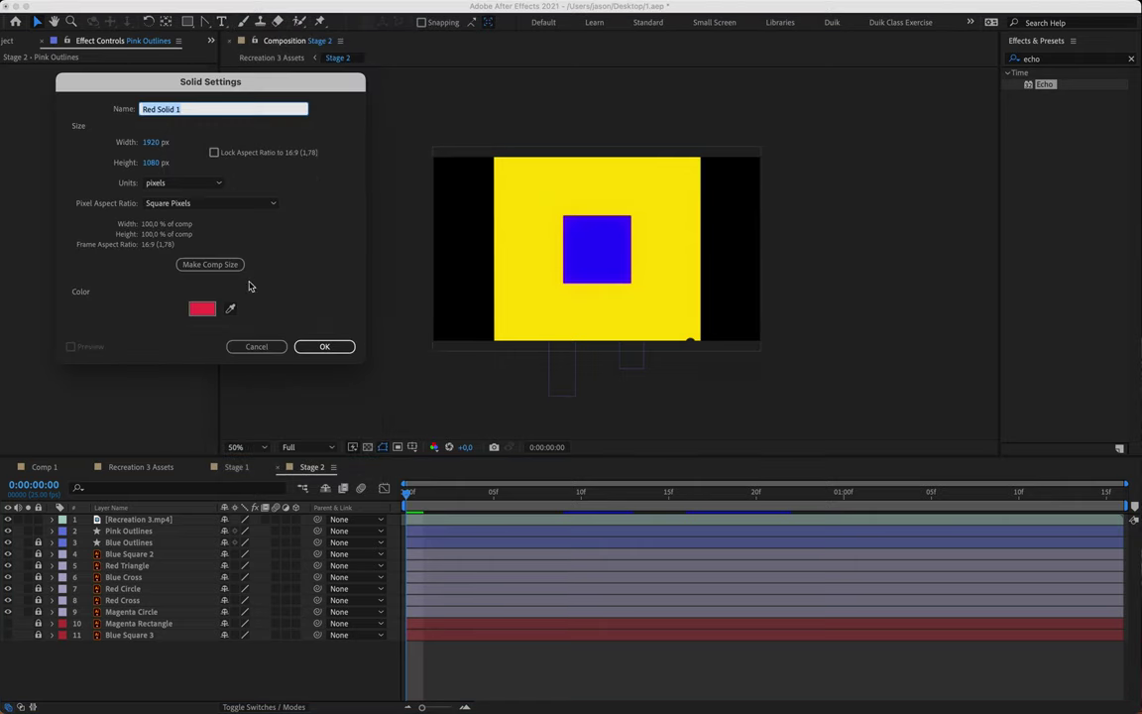
click(233, 311)
click(532, 188)
click(203, 109)
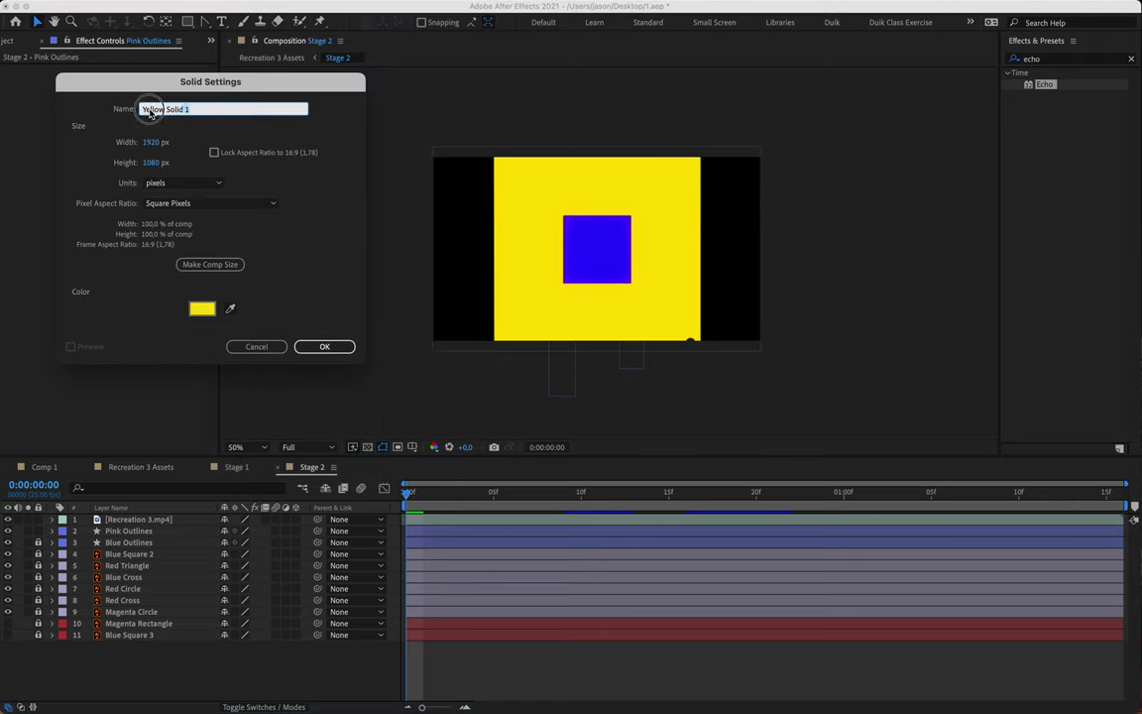
text(BG)
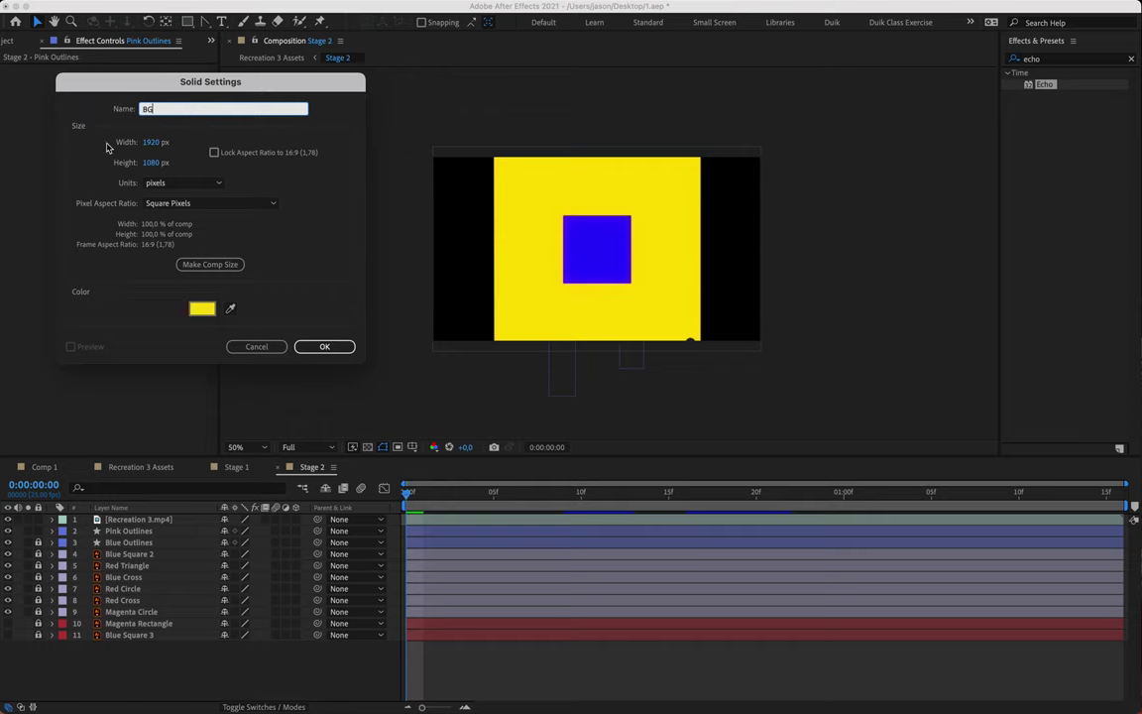
click(317, 346)
Step: Place the BG solid beneath all other layers, hide the reference, and preview the animation
drag(138, 522, 137, 658)
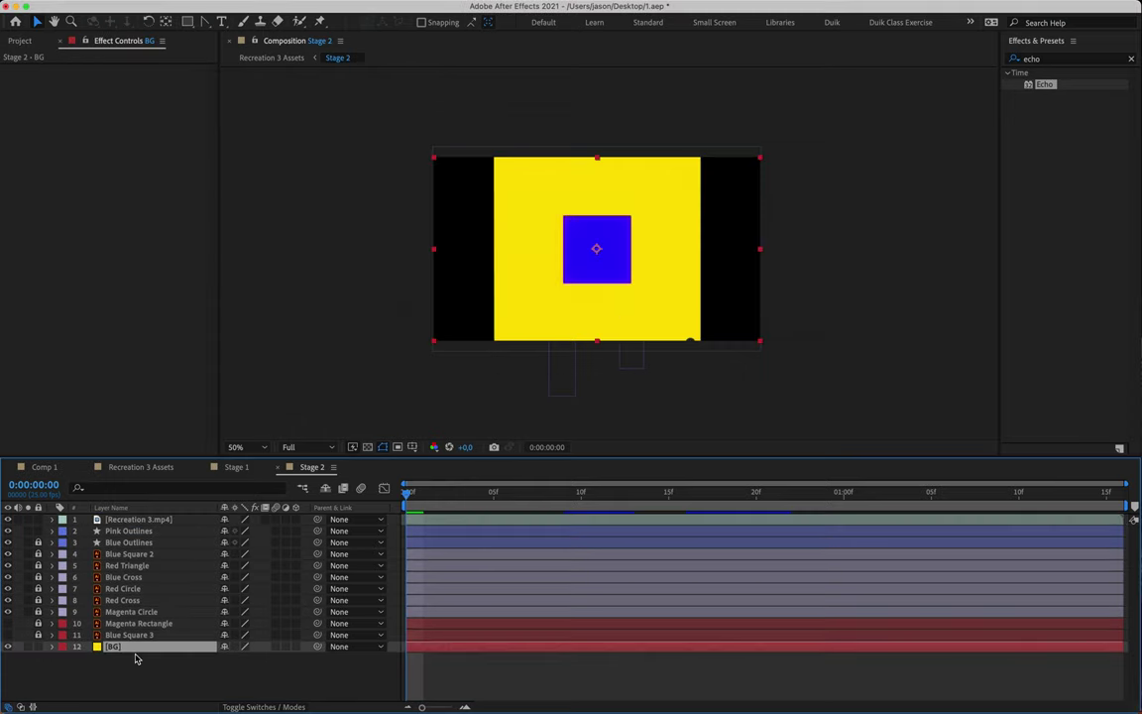
click(8, 519)
key(space)
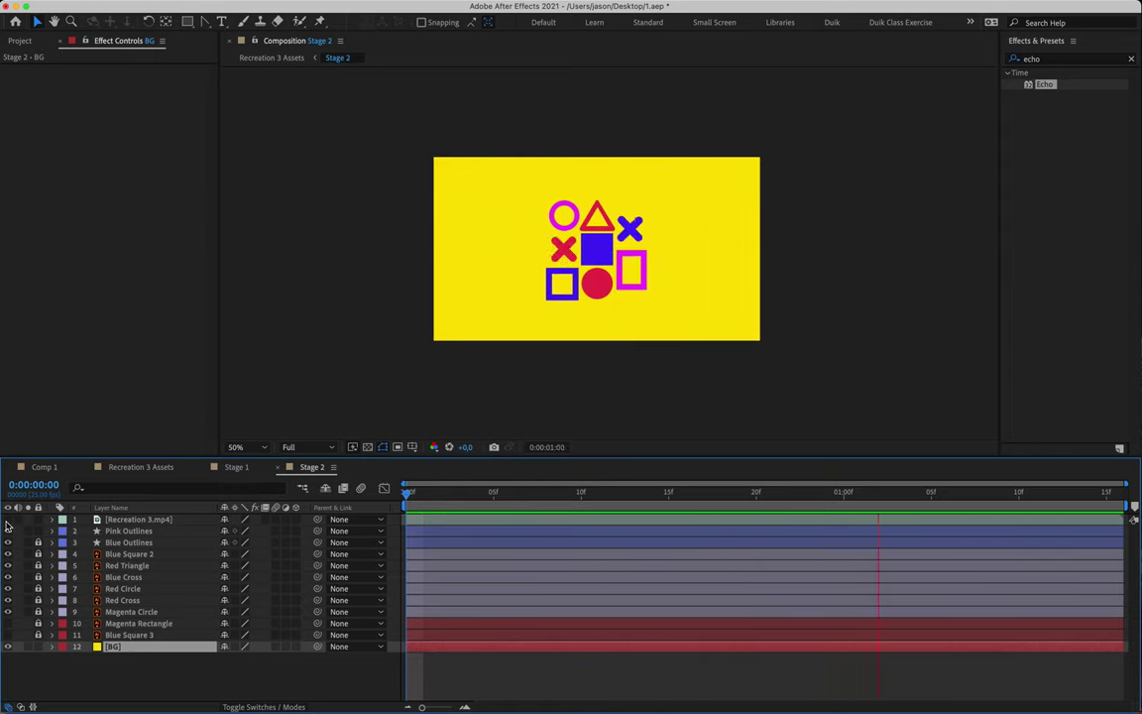
Step: Lock the Recreation 3.mp4 and BG layers, and unlock all layers from Pink Outlines through Magenta Circle
click(8, 520)
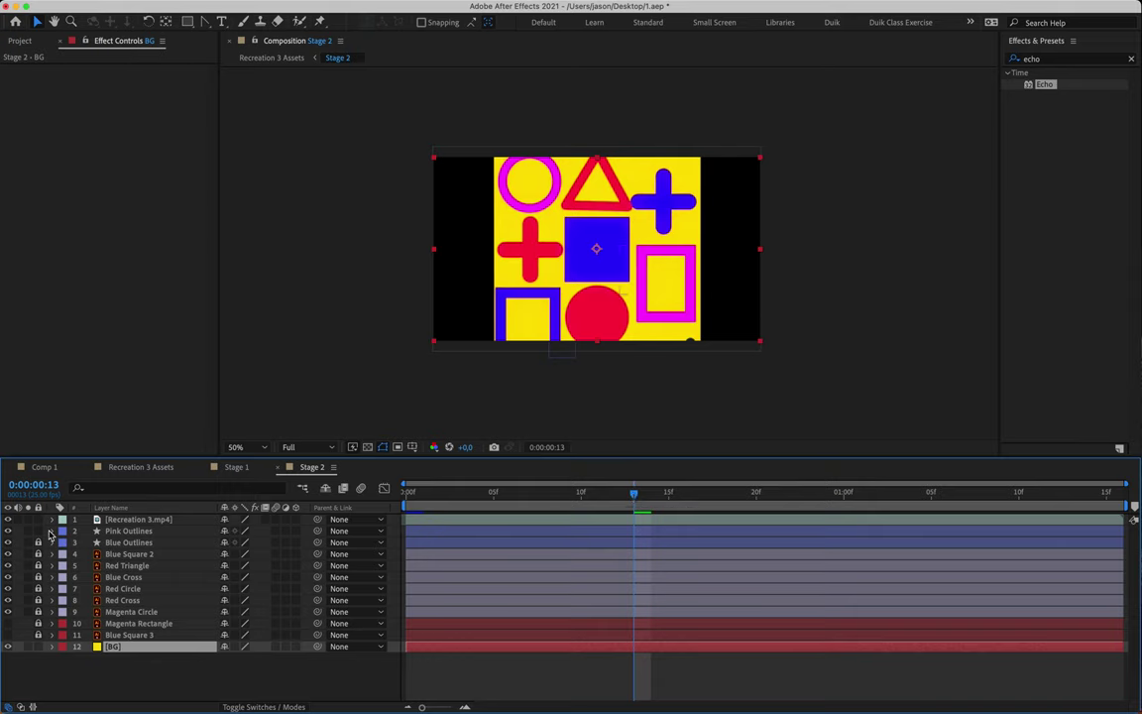
click(119, 519)
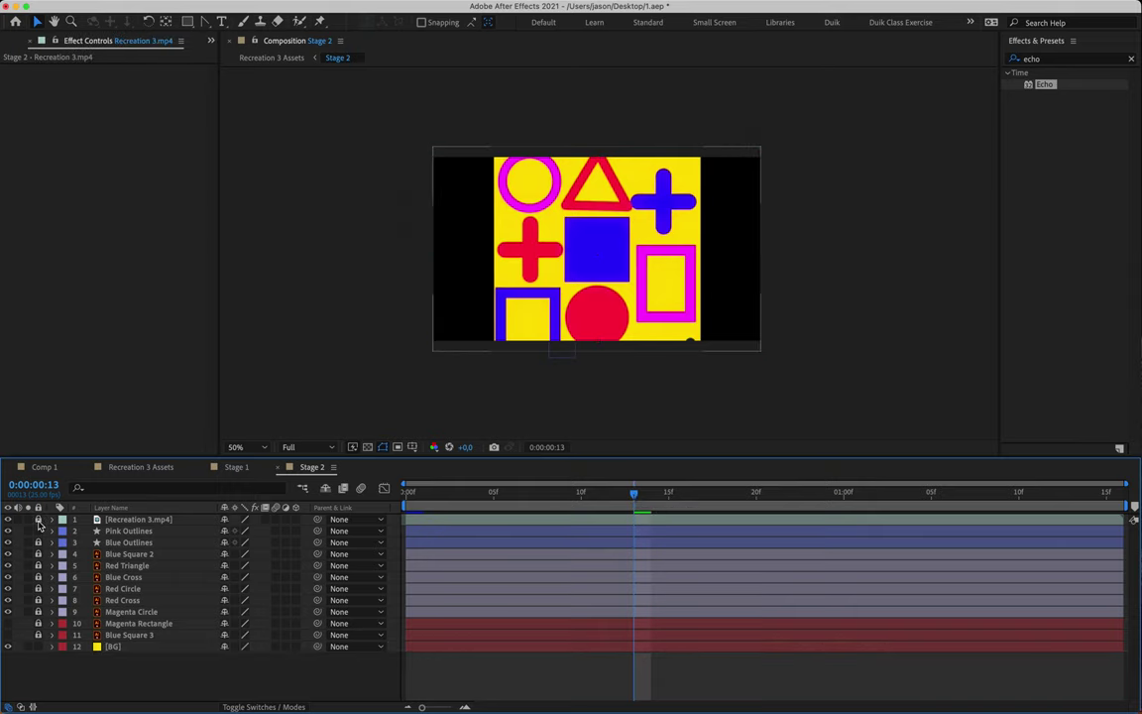
drag(37, 528, 40, 613)
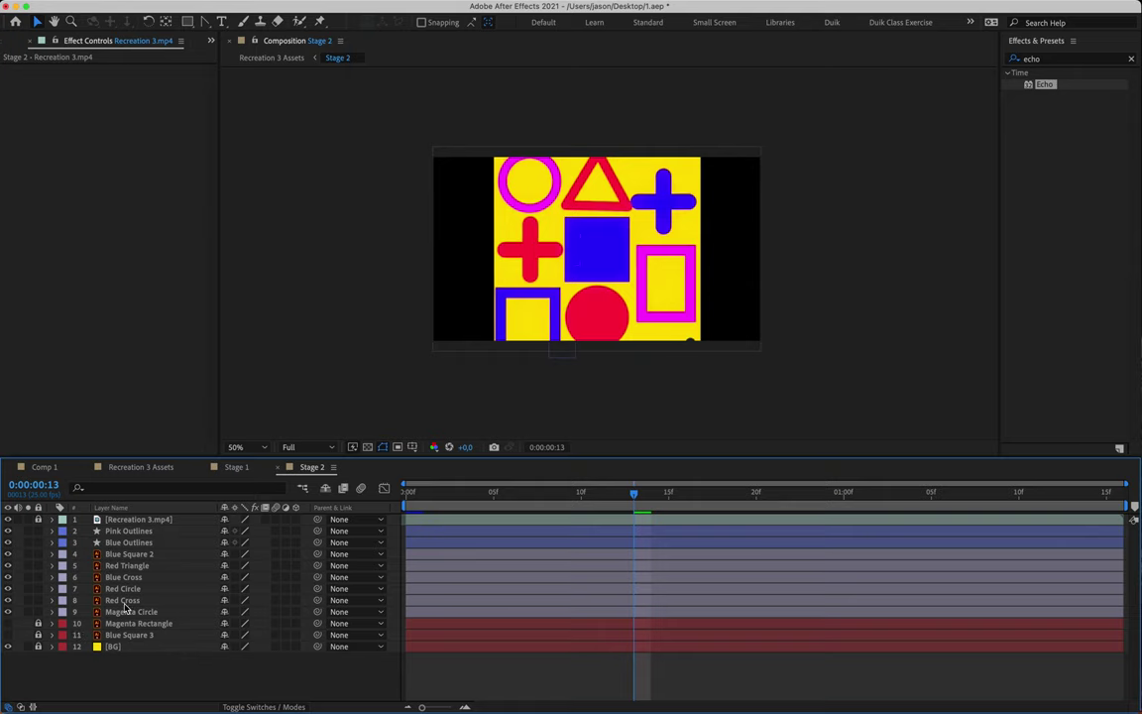
Step: Hide the Recreation 3.mp4 reference and add a null object named Scale NULL
mouse_move(251, 6)
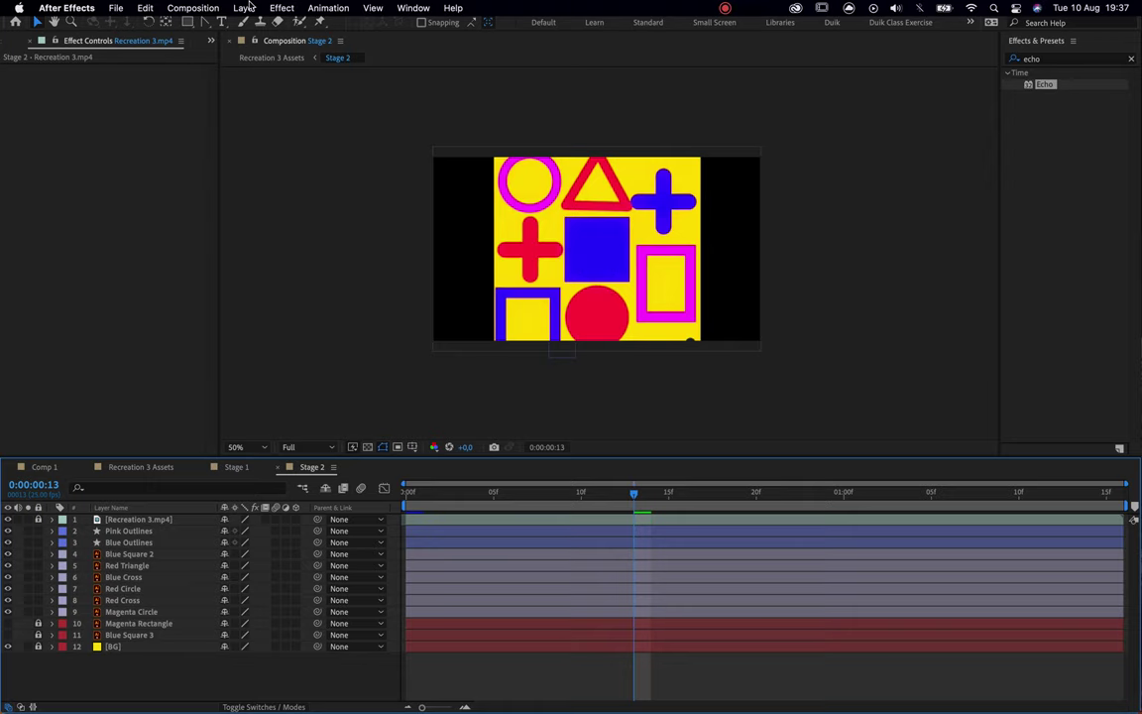
click(8, 519)
scroll(615, 235, up, 2)
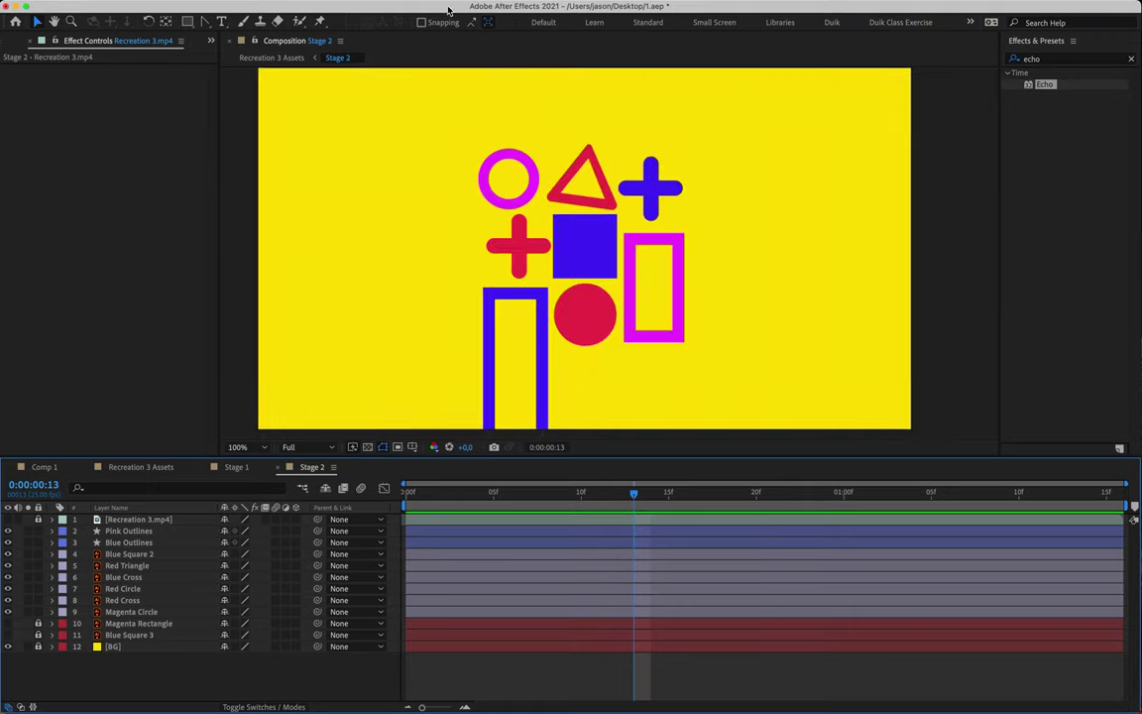
mouse_move(306, 4)
click(257, 13)
mouse_move(260, 28)
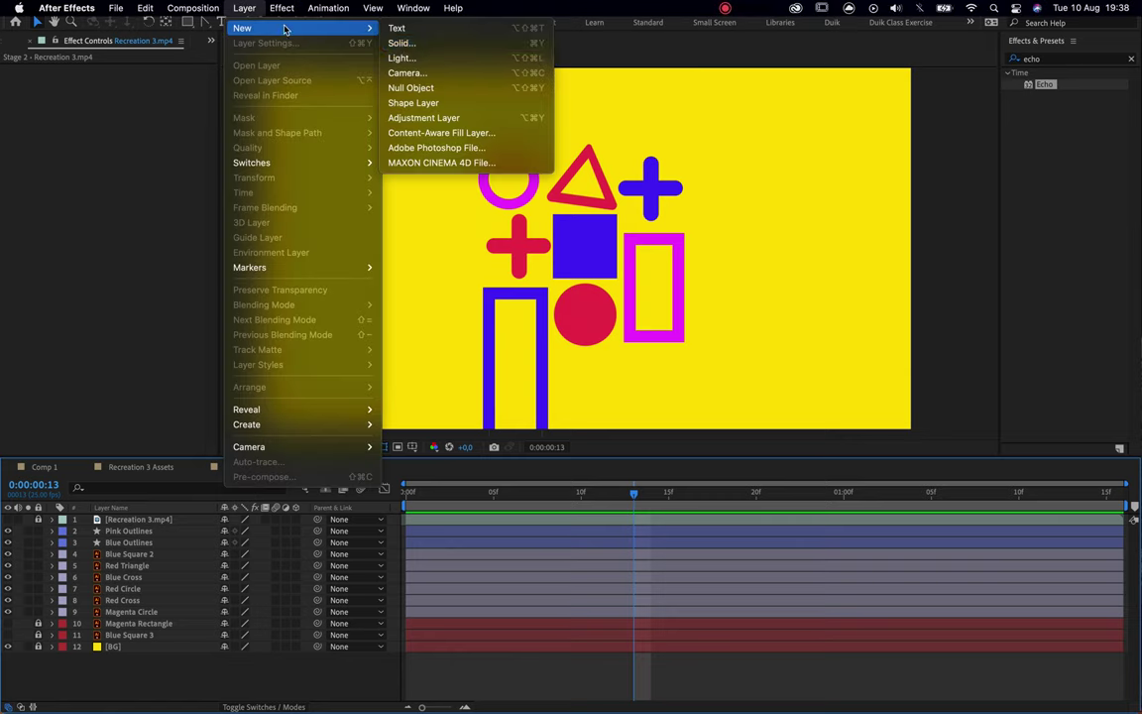
click(429, 87)
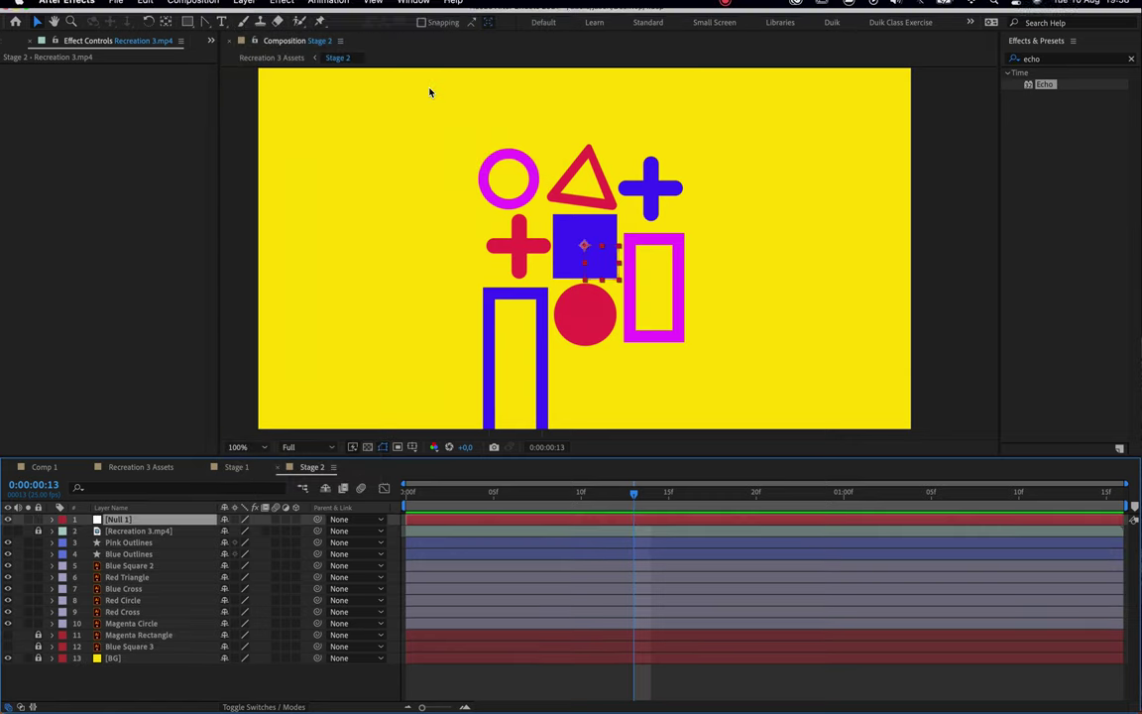
scroll(583, 249, up, 4)
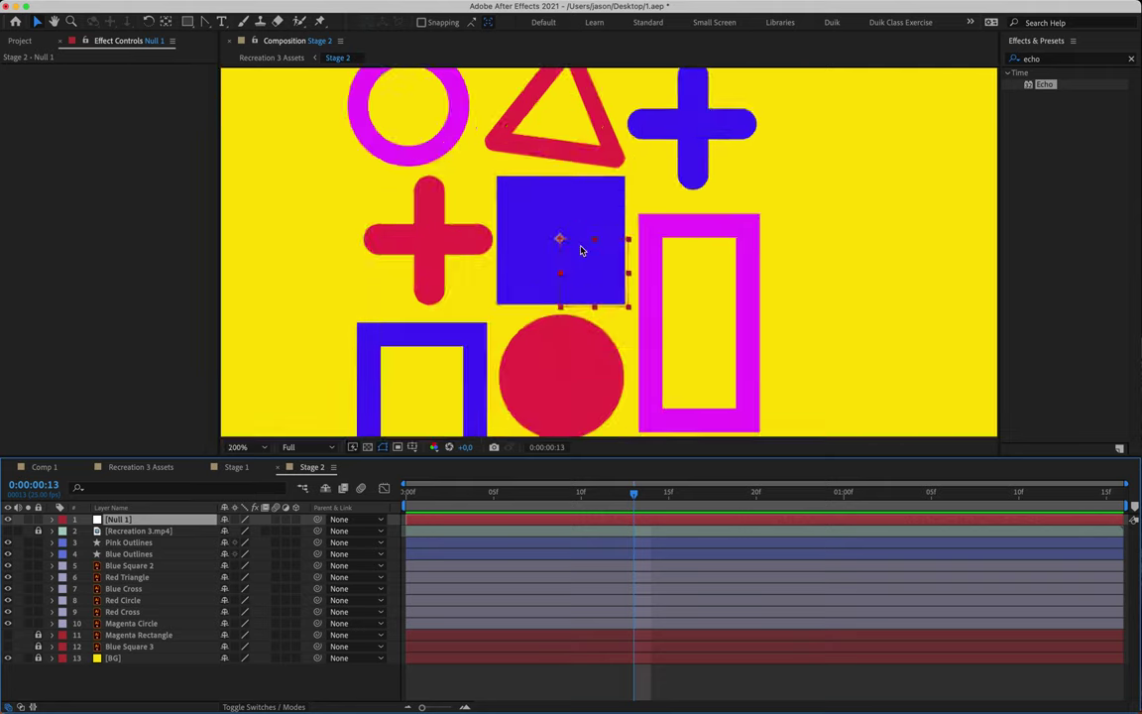
scroll(516, 238, down, 3)
key(Return)
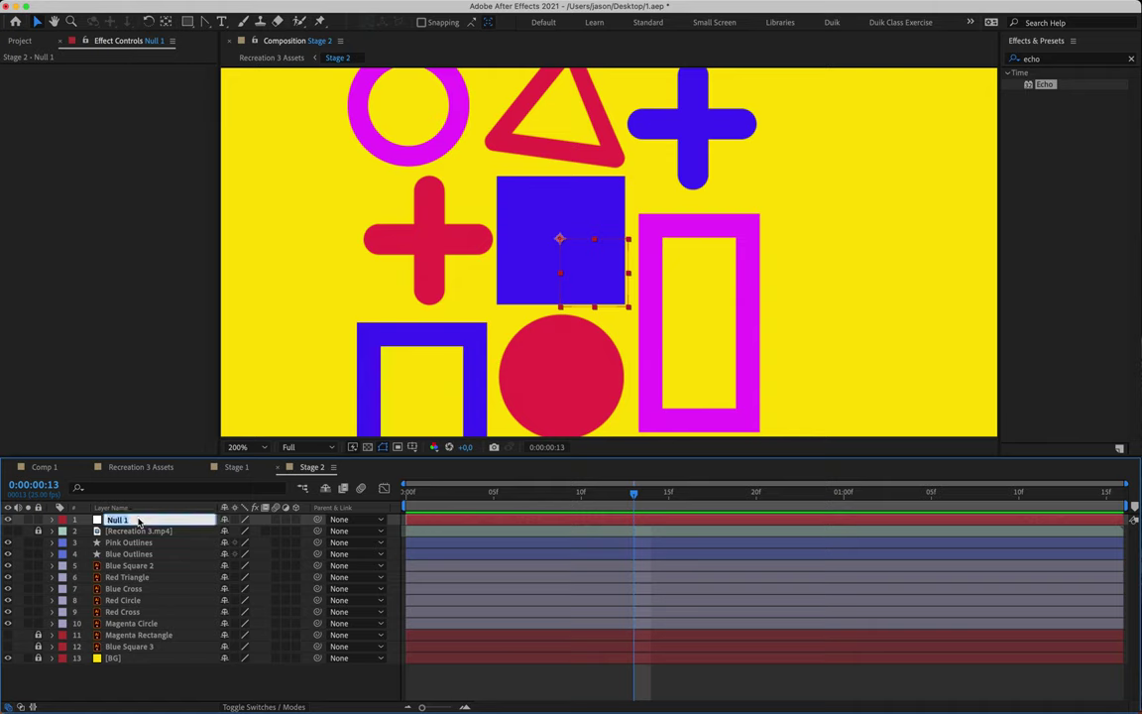
text(Scale NULL)
key(Return)
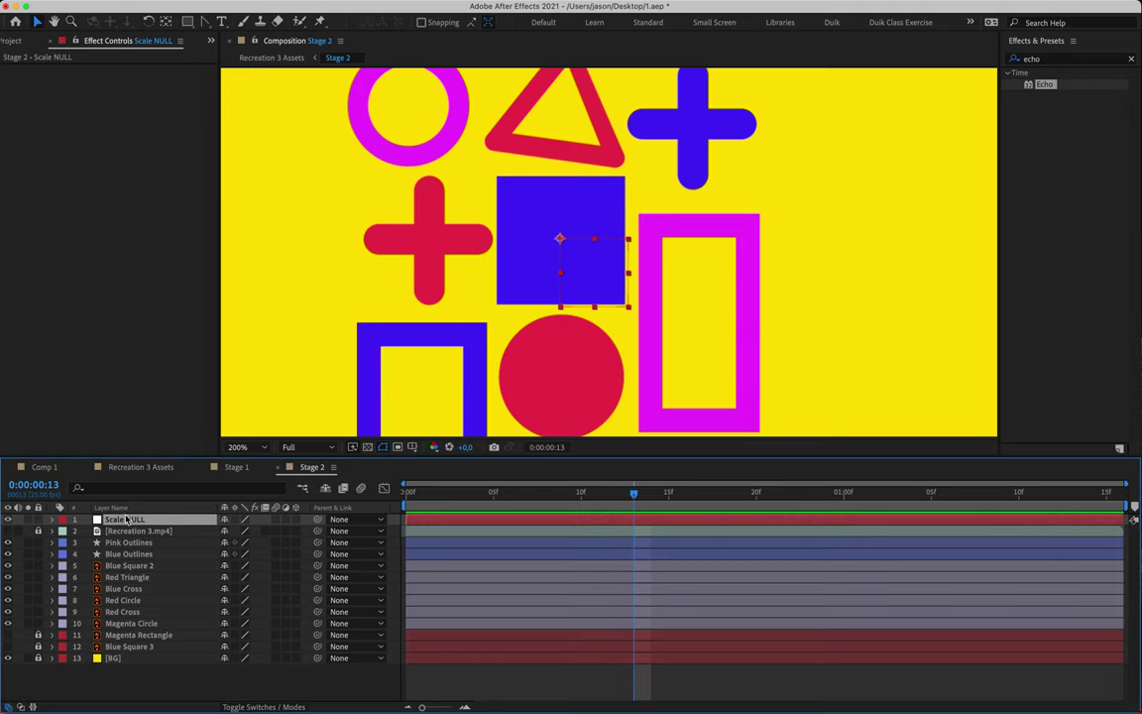
Step: Parent all layers from Pink Outlines through Magenta Circle to Scale NULL, then deselect them
click(133, 542)
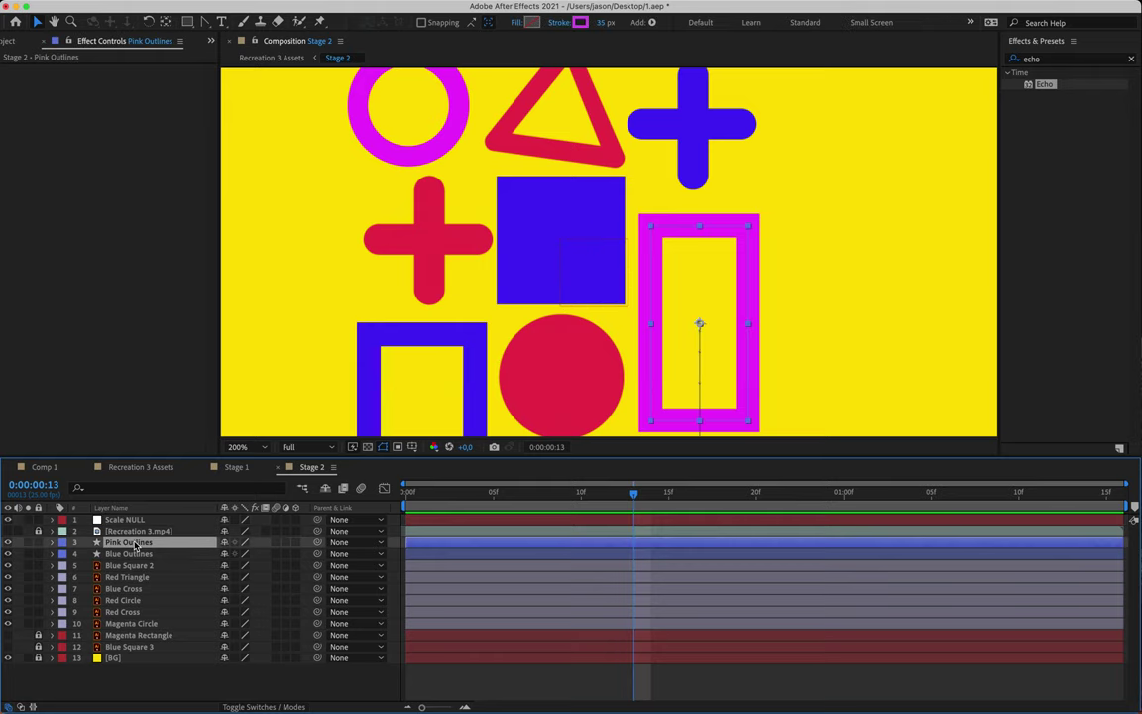
shift+click(148, 624)
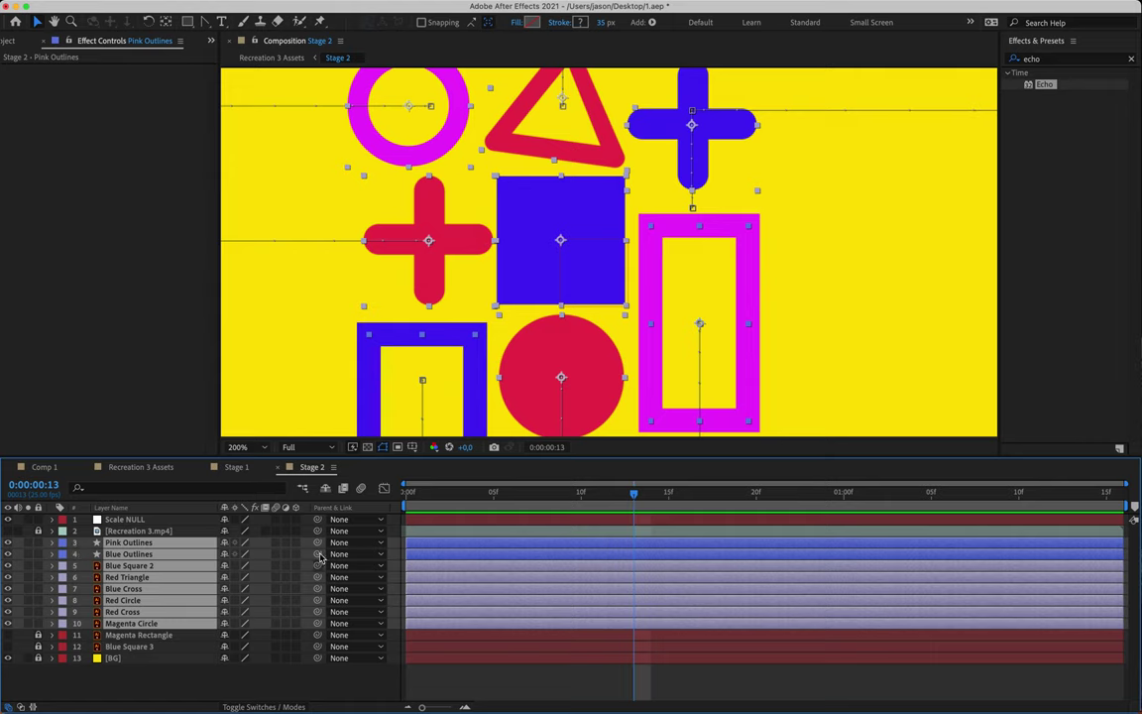
drag(318, 542, 144, 521)
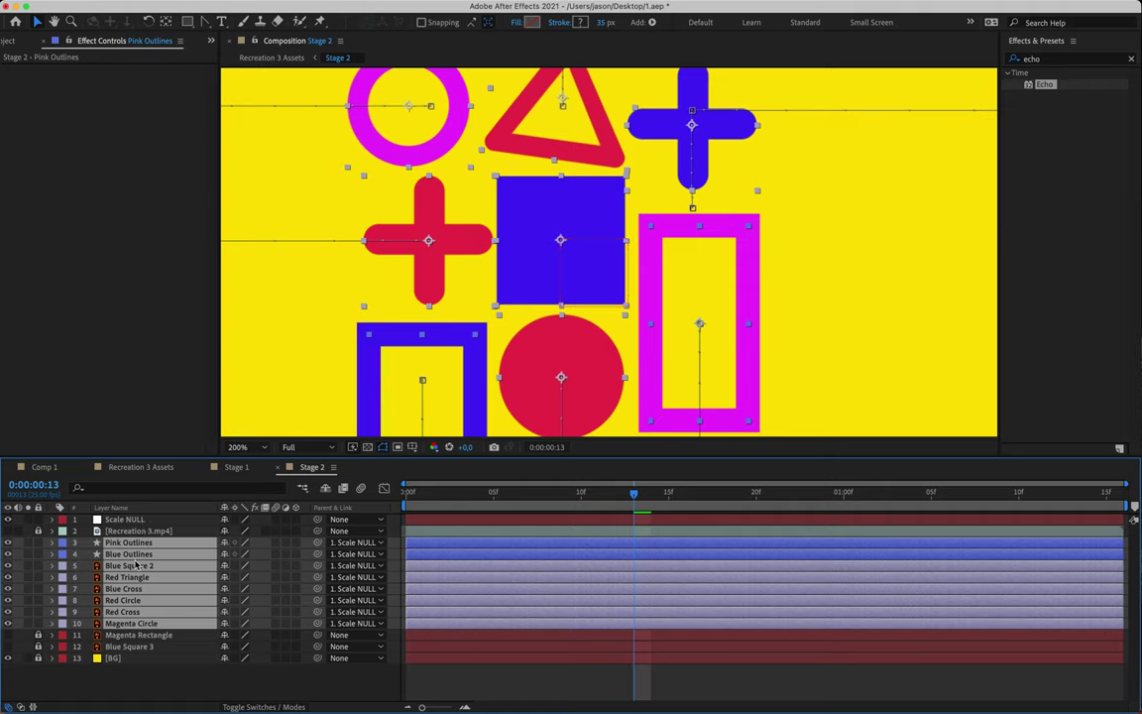
click(236, 570)
click(204, 691)
key(comma)
key(comma)
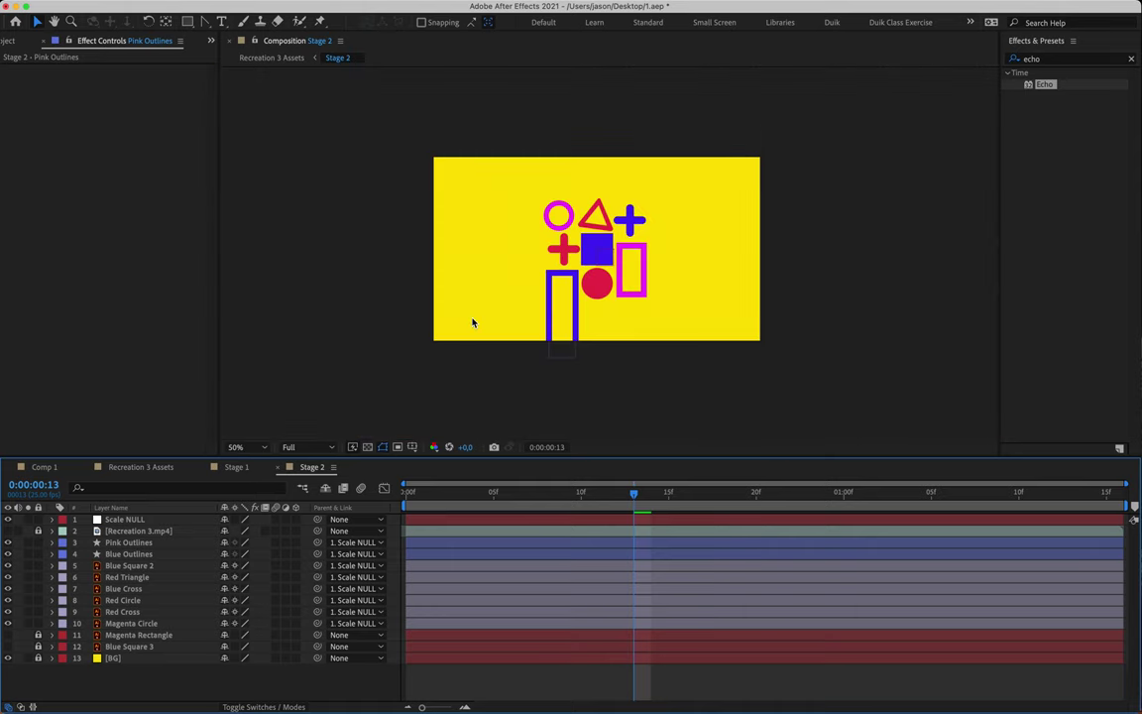
Step: Reveal the Scale property of Scale NULL and show the Recreation 3.mp4 reference
key(period)
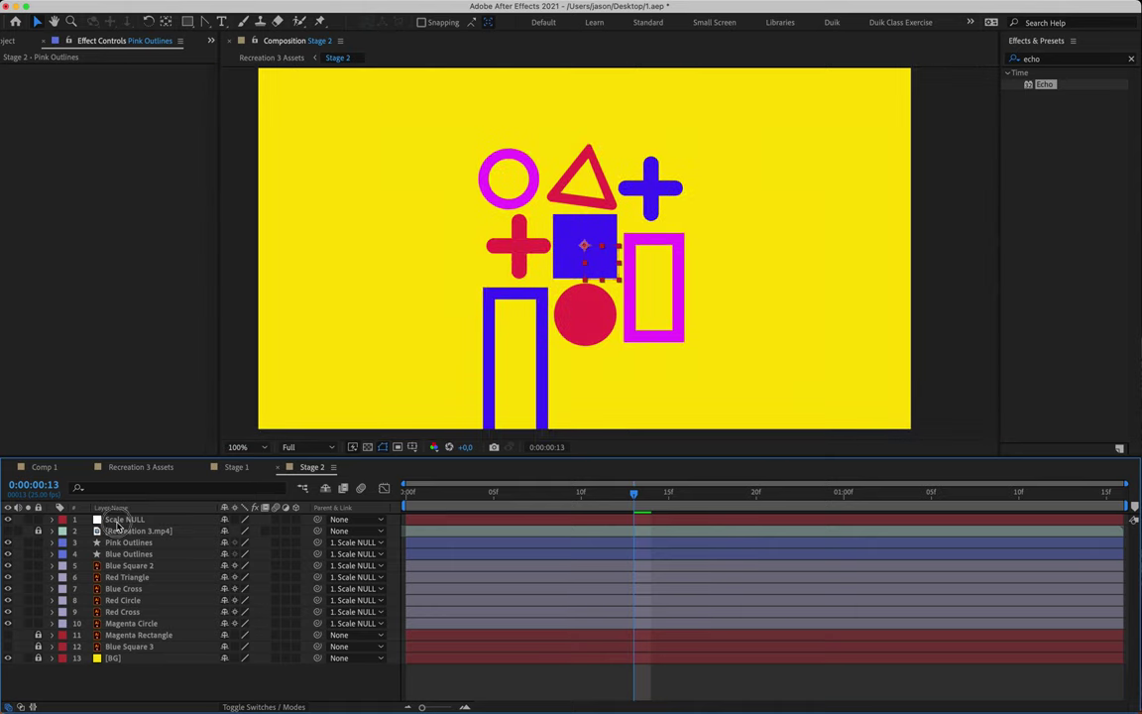
click(118, 521)
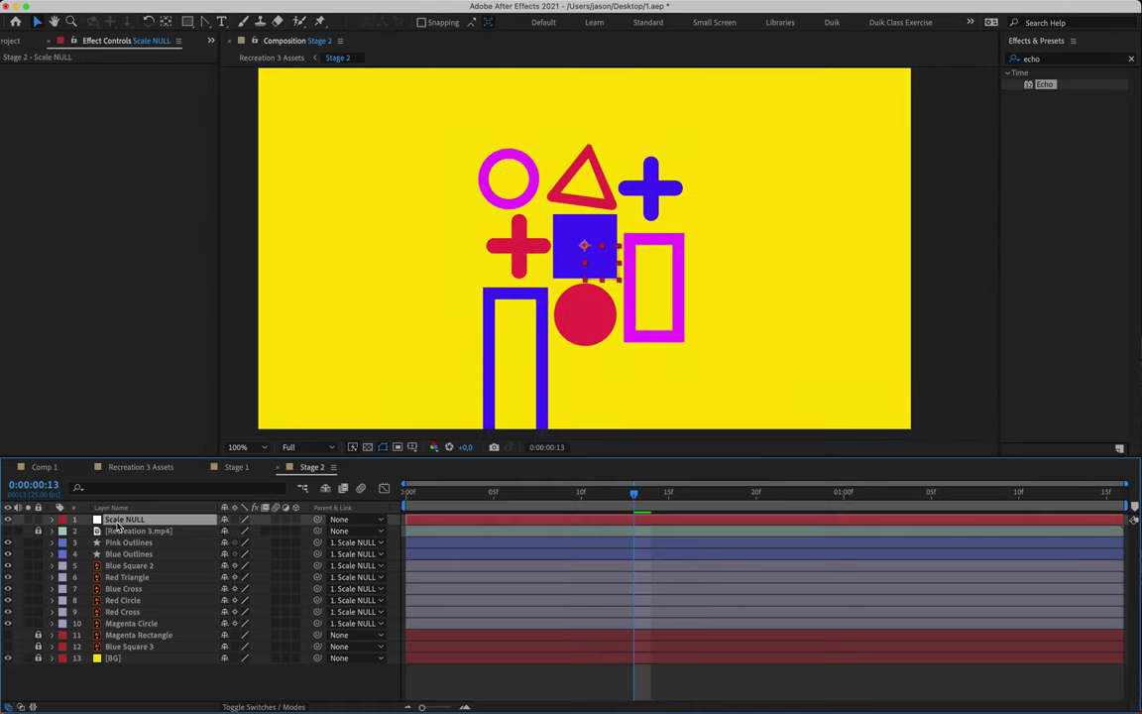
key(s)
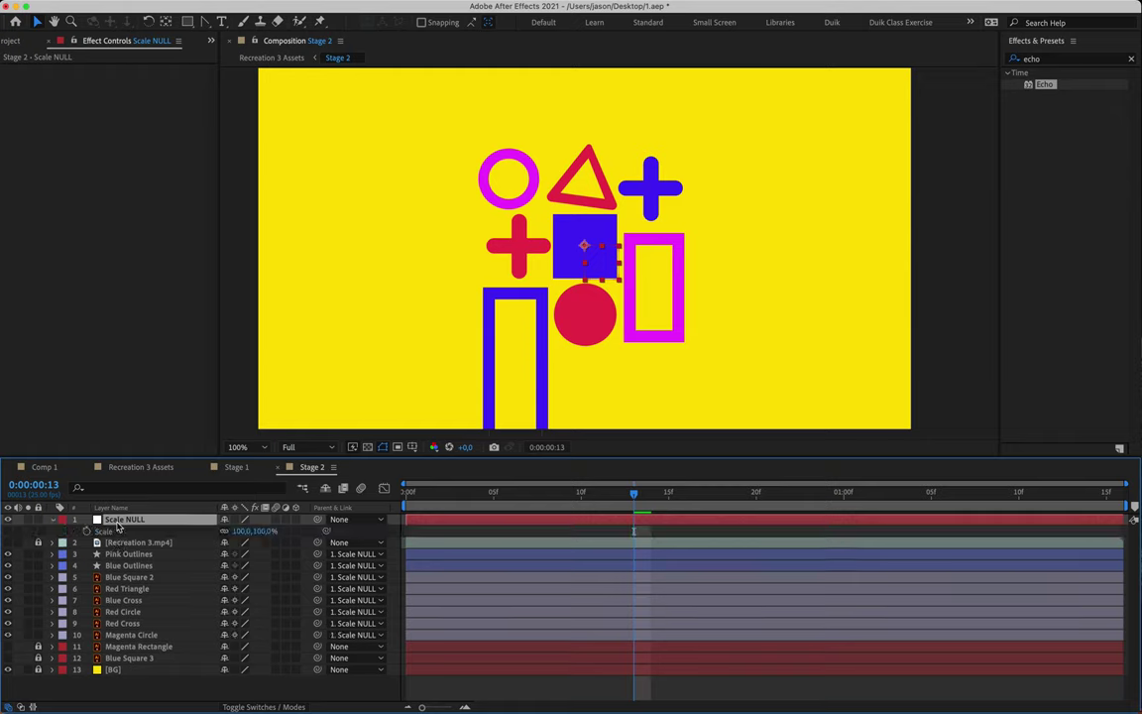
click(8, 543)
click(665, 536)
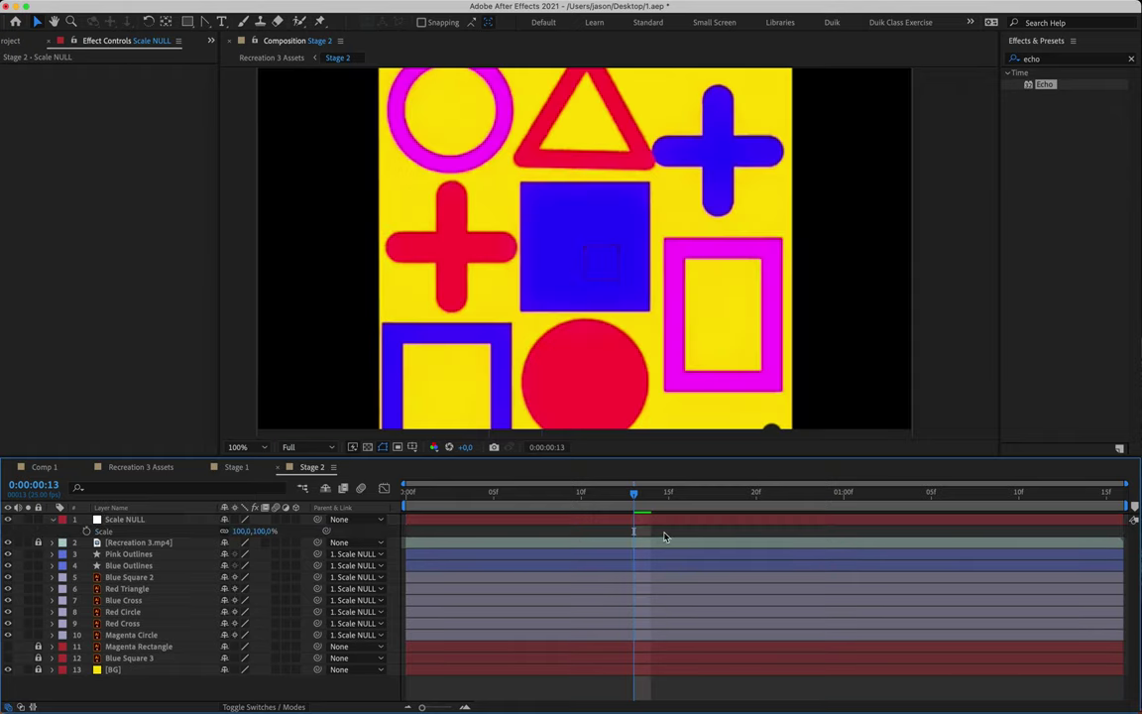
Step: Scrub through the reference and compare its shape sizes with the recreated shapes at 0:00:01:06
drag(636, 496, 407, 526)
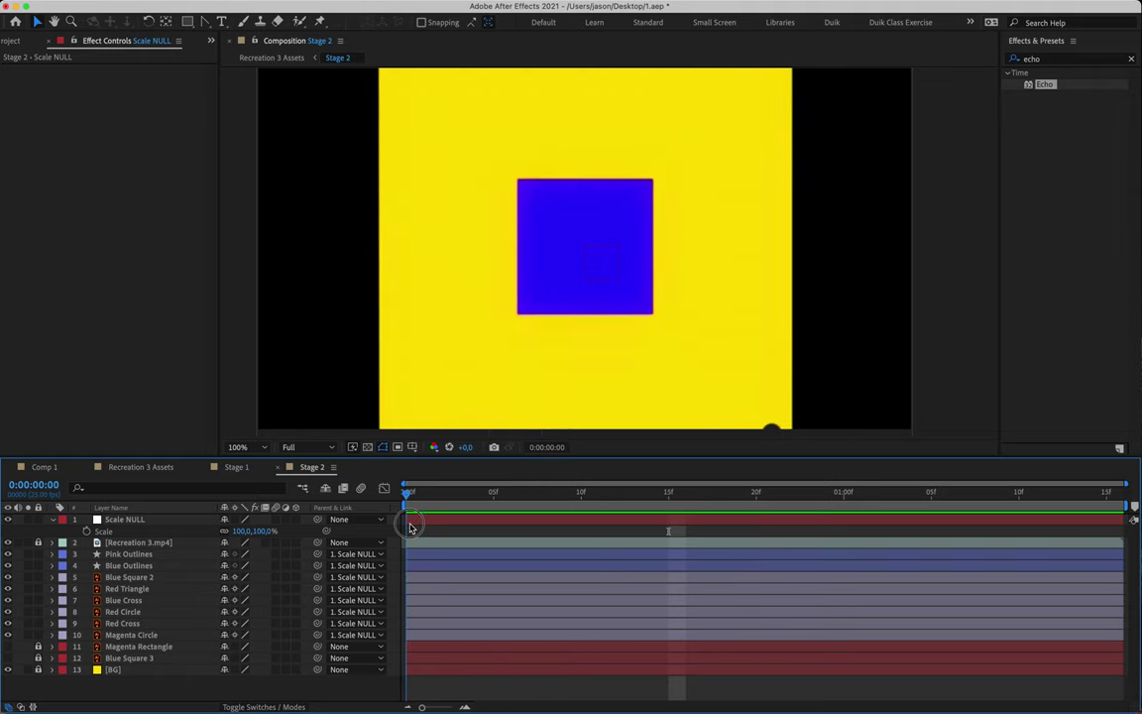
drag(918, 492, 948, 491)
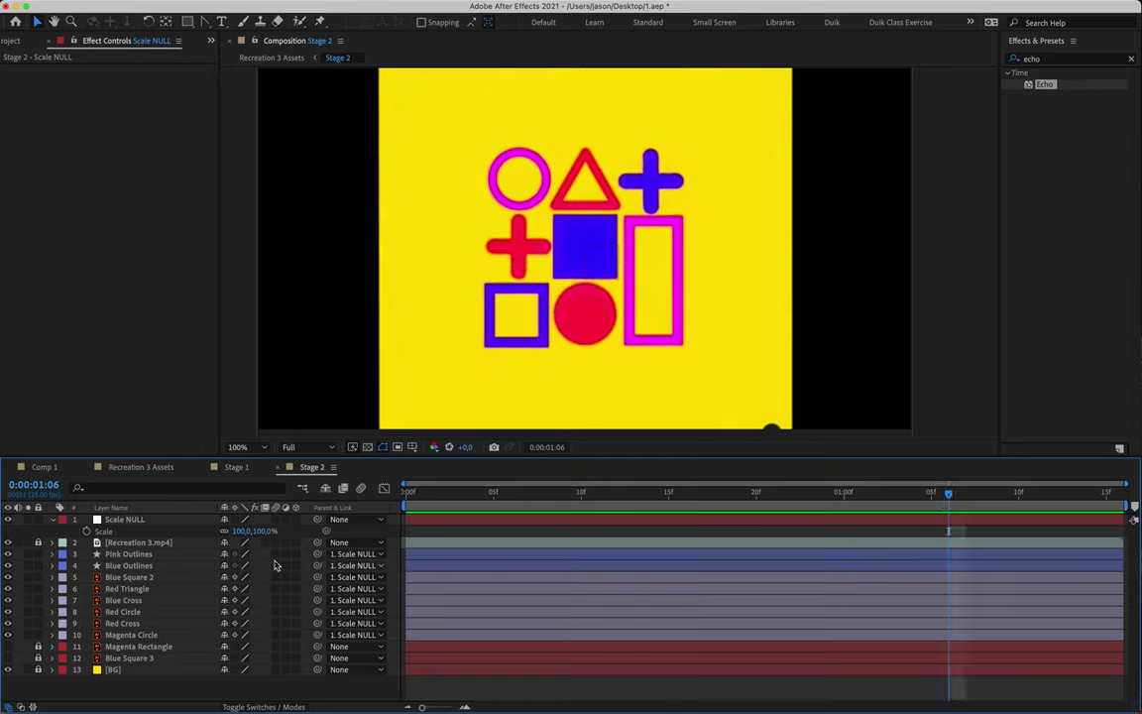
click(8, 542)
click(8, 543)
click(8, 543)
click(8, 543)
click(7, 543)
click(8, 543)
click(8, 543)
click(8, 544)
click(8, 544)
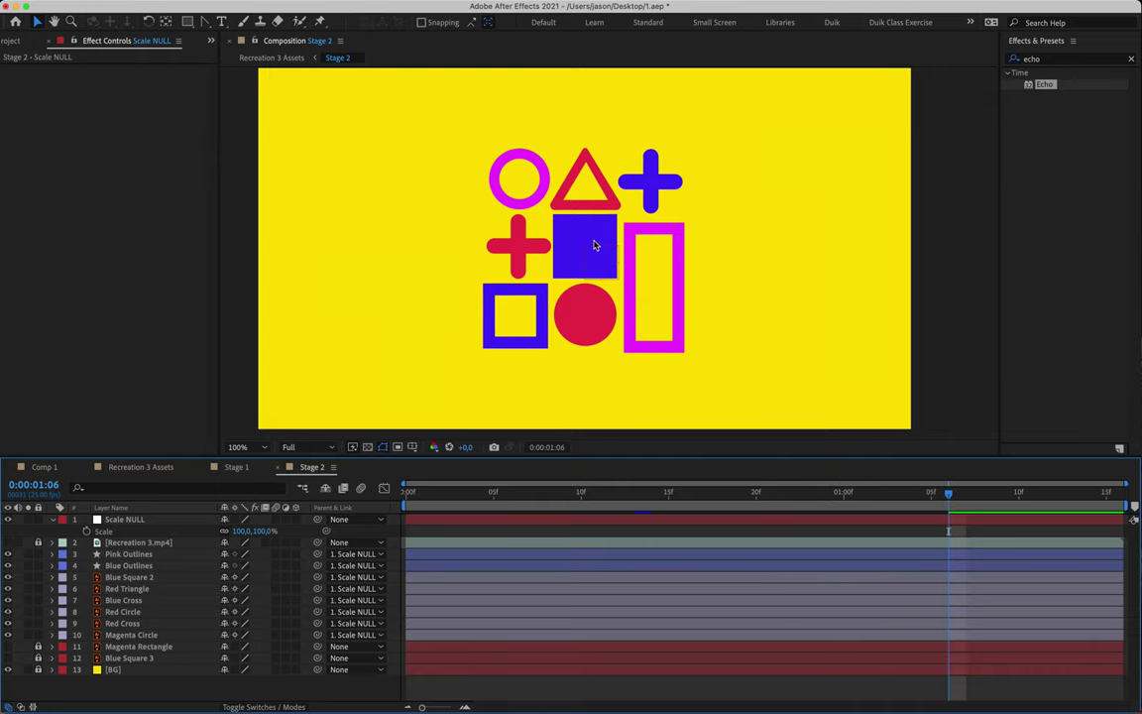
scroll(583, 238, up, 2)
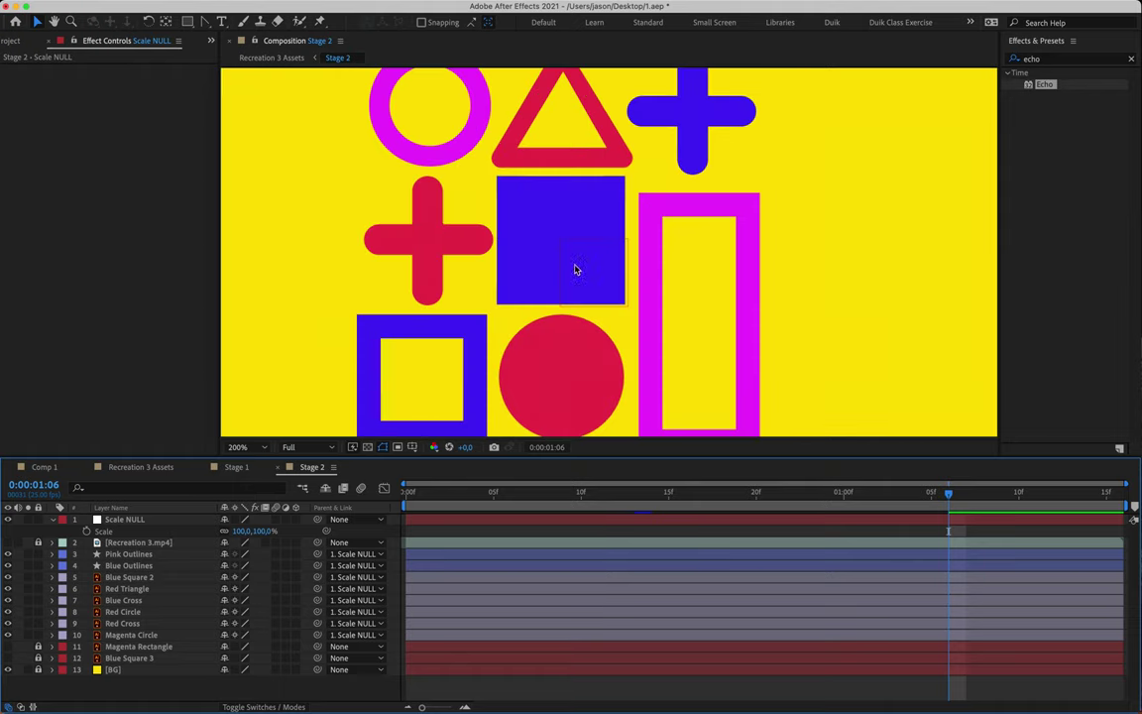
click(8, 543)
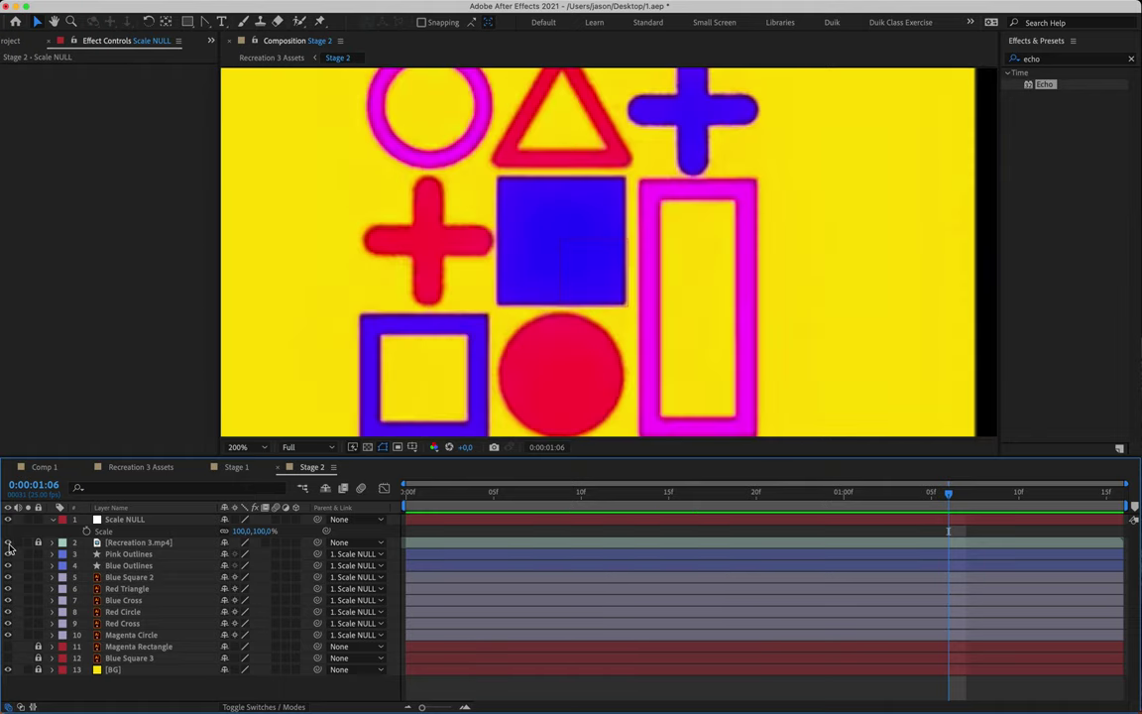
click(8, 543)
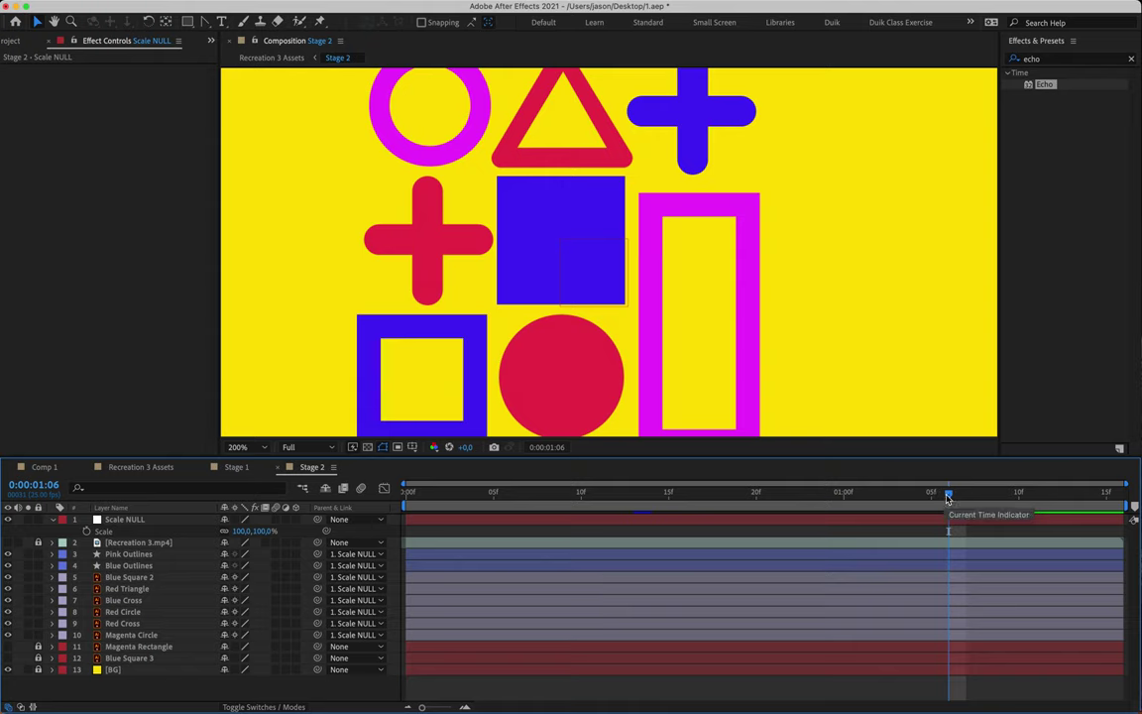
click(8, 542)
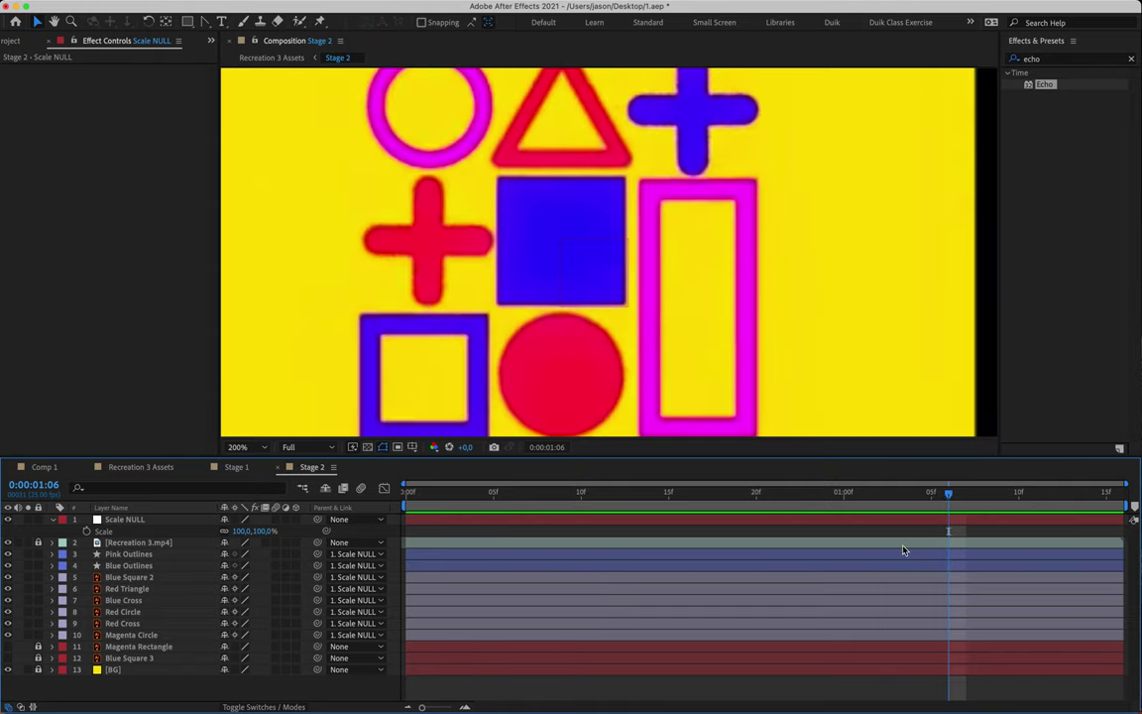
Step: Compare the reference with the recreated shapes at 0:00:01:01, leaving the reference hidden
drag(947, 499, 864, 507)
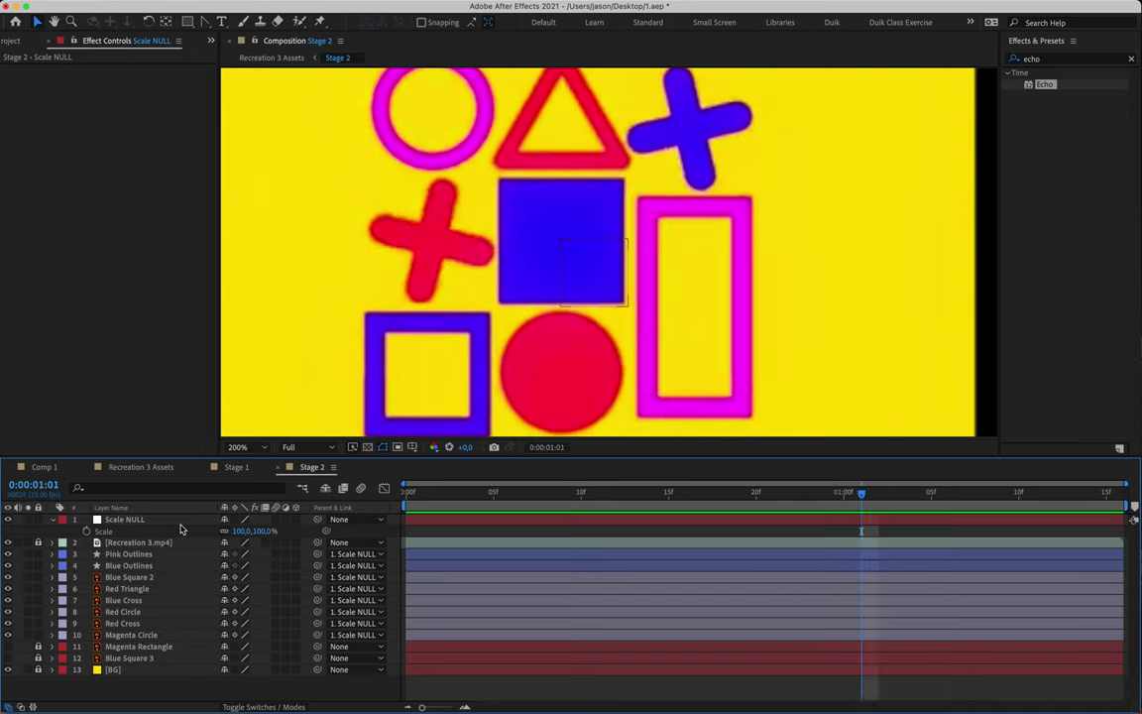
click(8, 542)
click(8, 542)
click(8, 542)
click(8, 542)
click(8, 544)
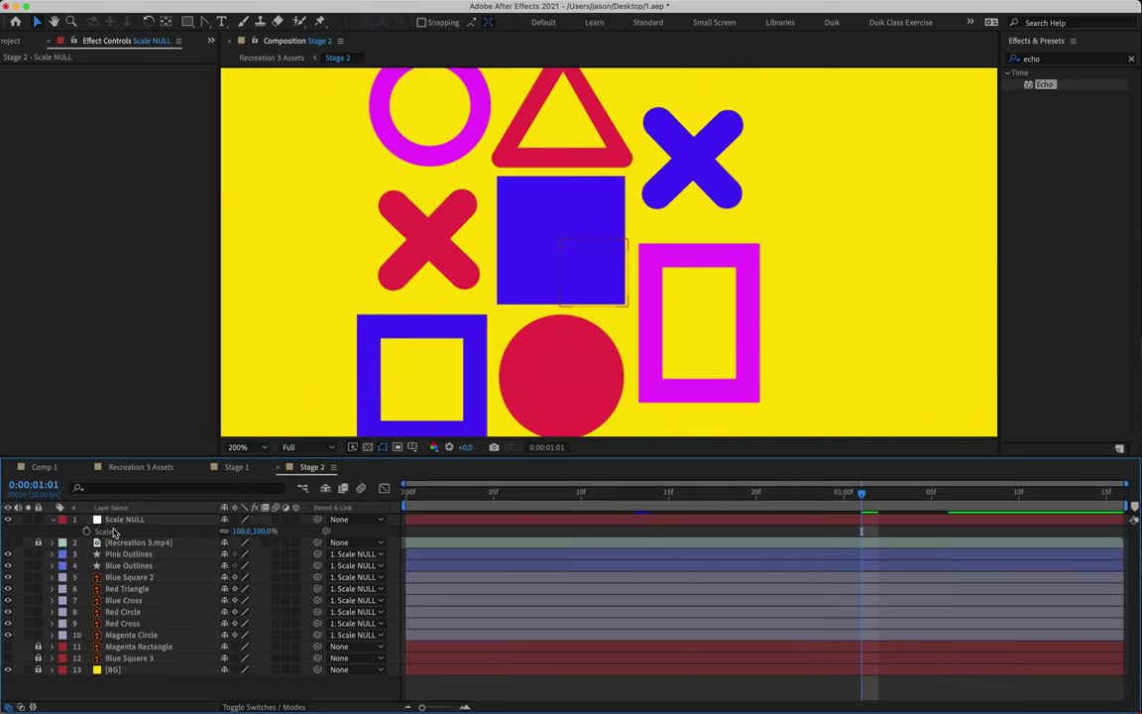
Step: Set the scale of Scale NULL to 95% and compare the shapes with the reference at 0:00:01:01
click(243, 532)
text(95)
key(Return)
click(7, 544)
click(8, 544)
click(8, 544)
click(8, 544)
click(8, 545)
click(8, 544)
click(8, 544)
click(8, 544)
click(8, 545)
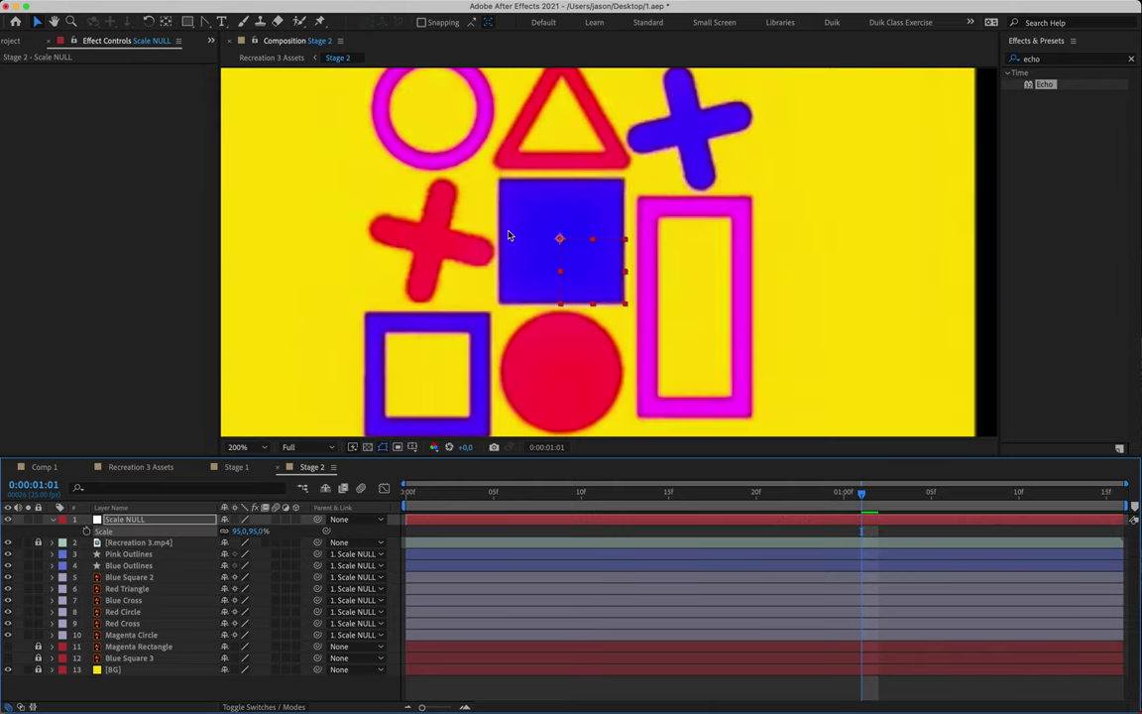
click(8, 544)
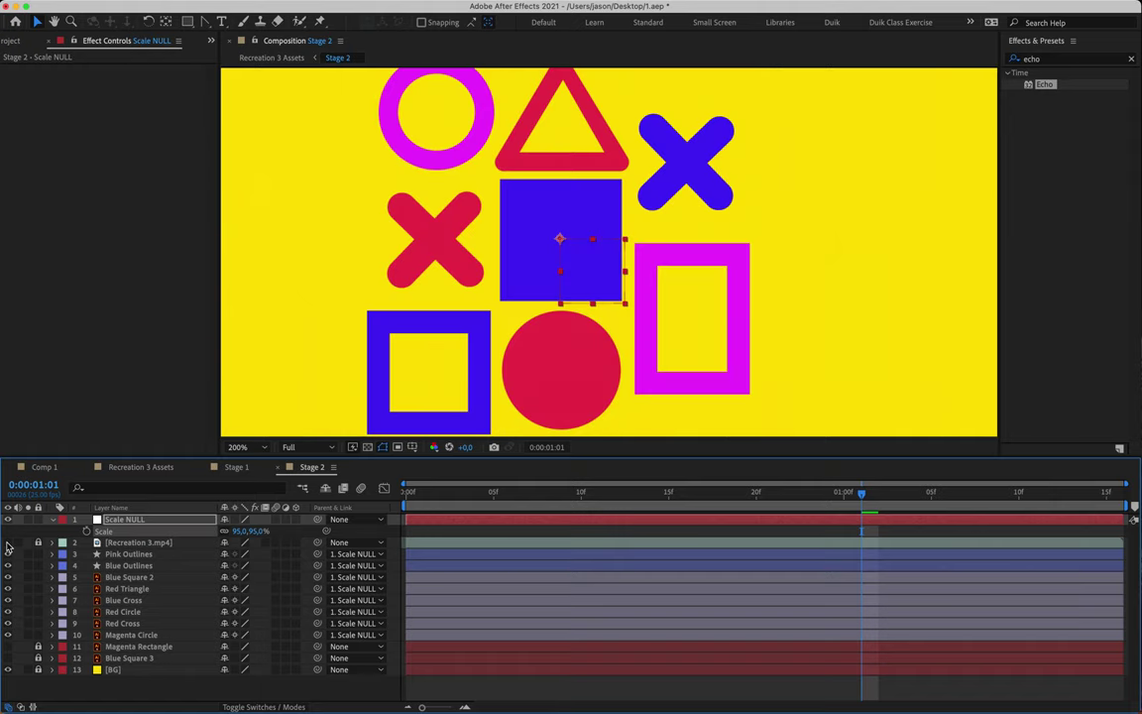
Step: Start a Scale keyframe on Scale NULL at 0:00:01:01 and recheck the shapes against the reference
click(85, 531)
click(8, 542)
click(8, 542)
click(8, 542)
click(8, 542)
click(8, 542)
click(8, 542)
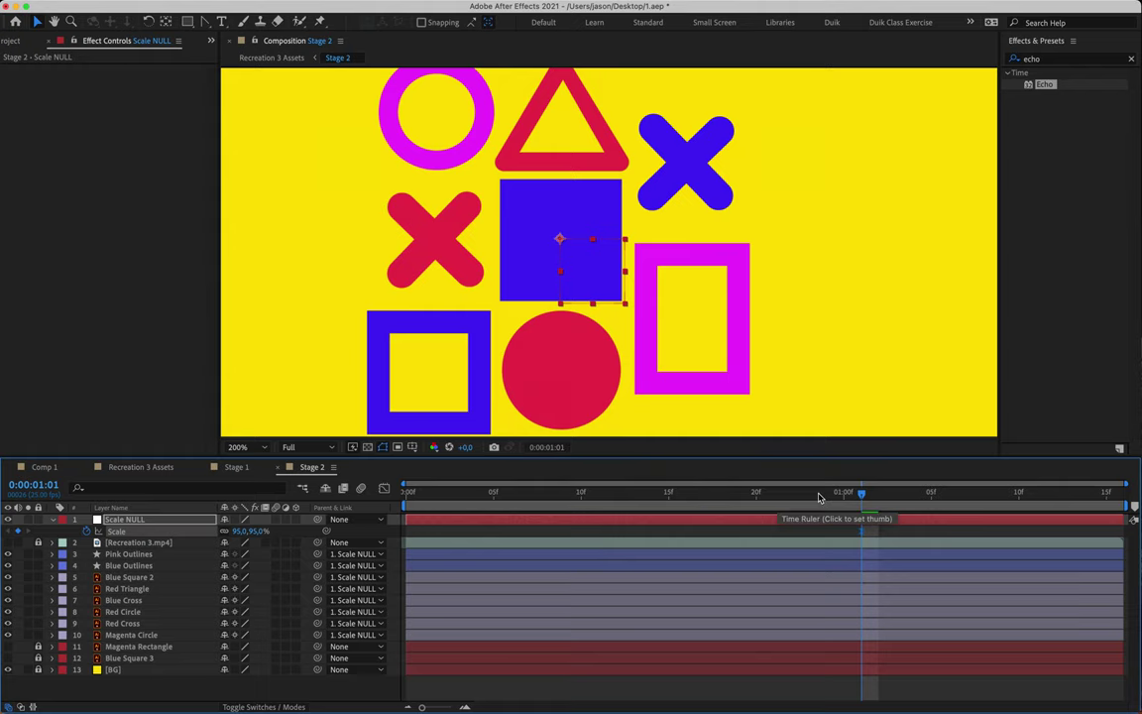
Step: Keyframe Scale NULL's scale at 1100% at 0:00:01:15 so the blue square fills the frame as in the reference
key(comma)
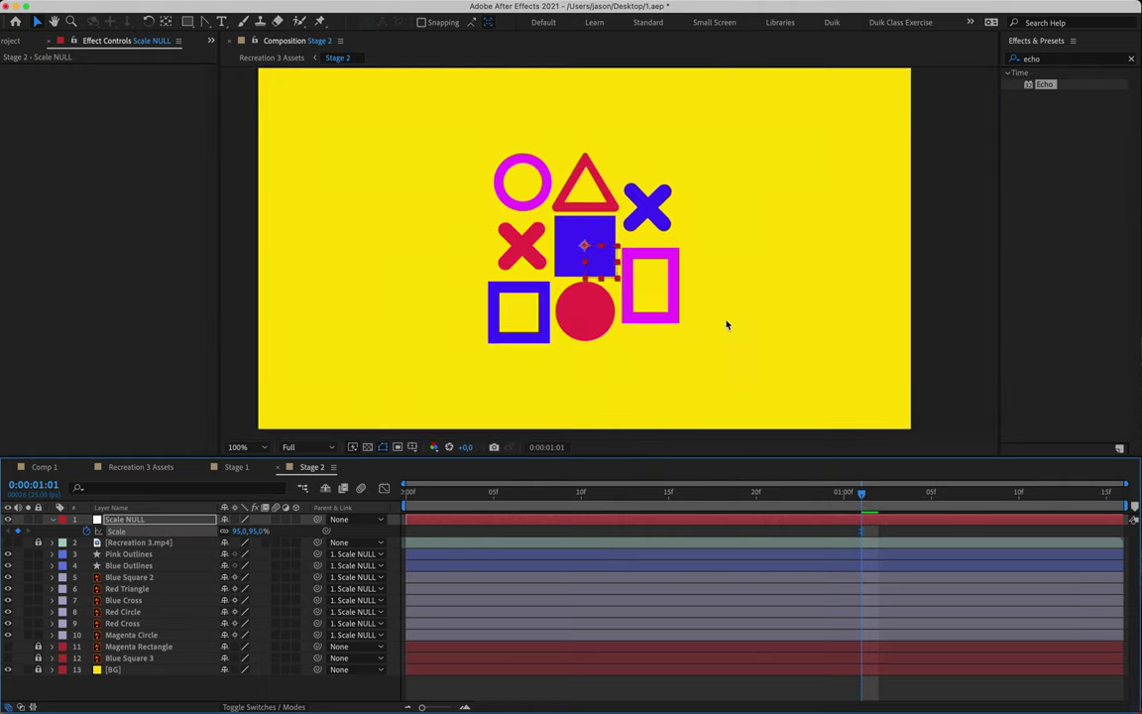
click(9, 542)
drag(866, 498, 1133, 518)
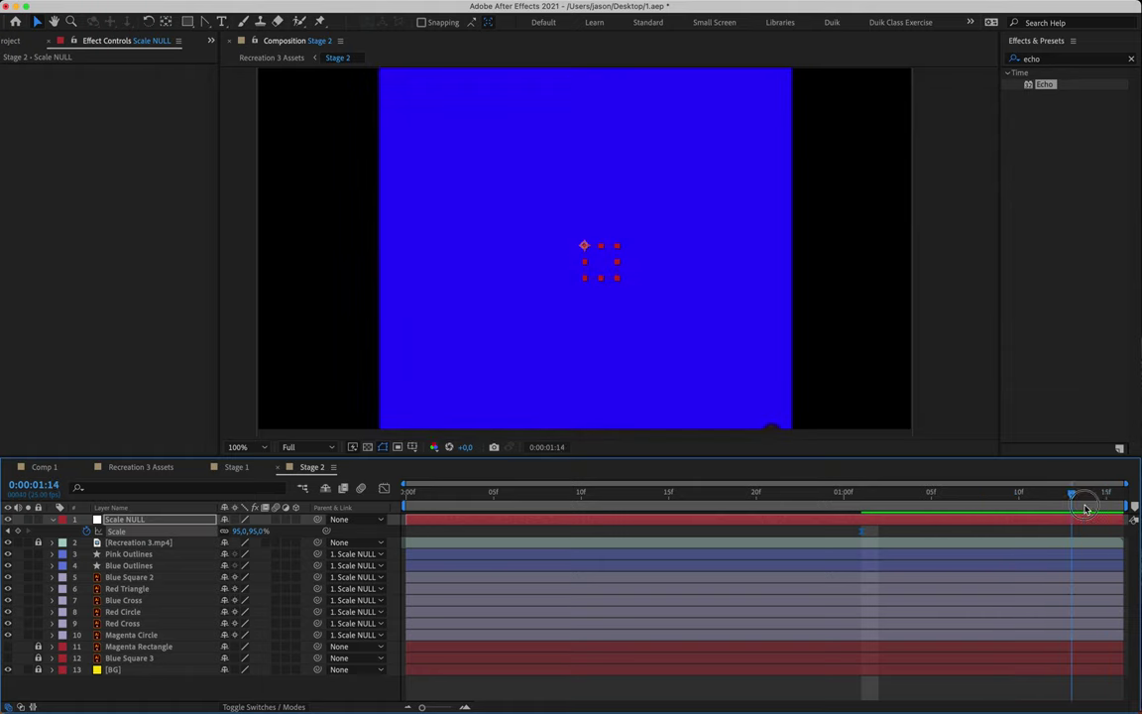
click(16, 530)
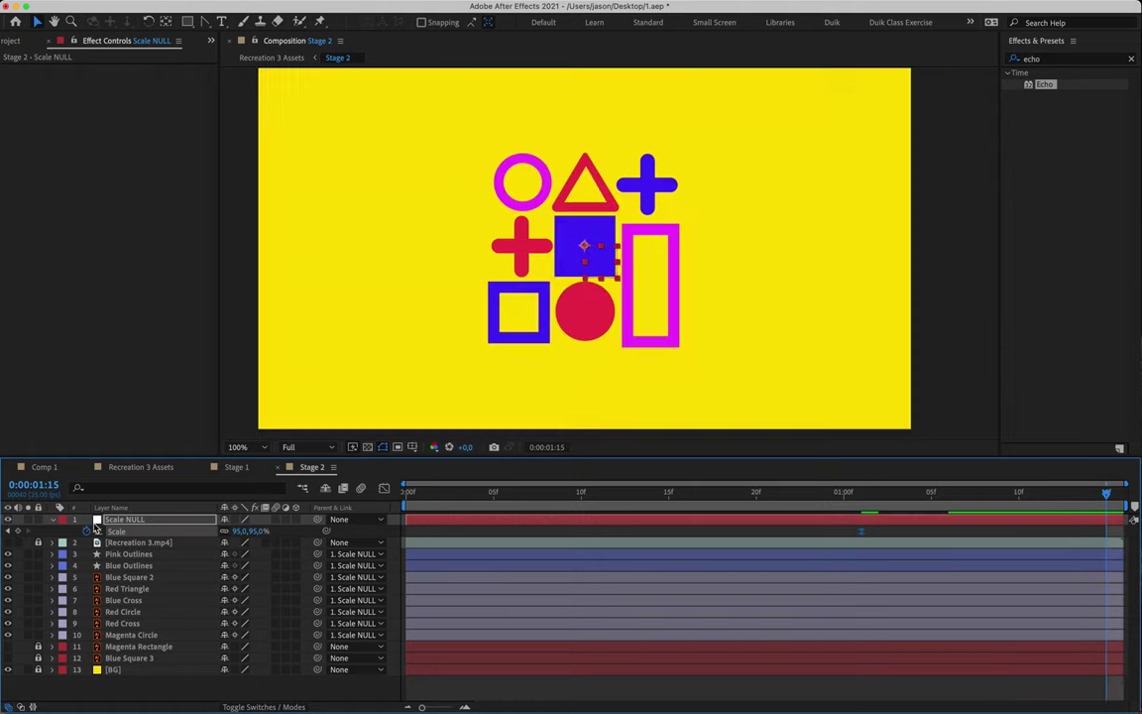
drag(253, 532, 702, 516)
key(comma)
click(274, 531)
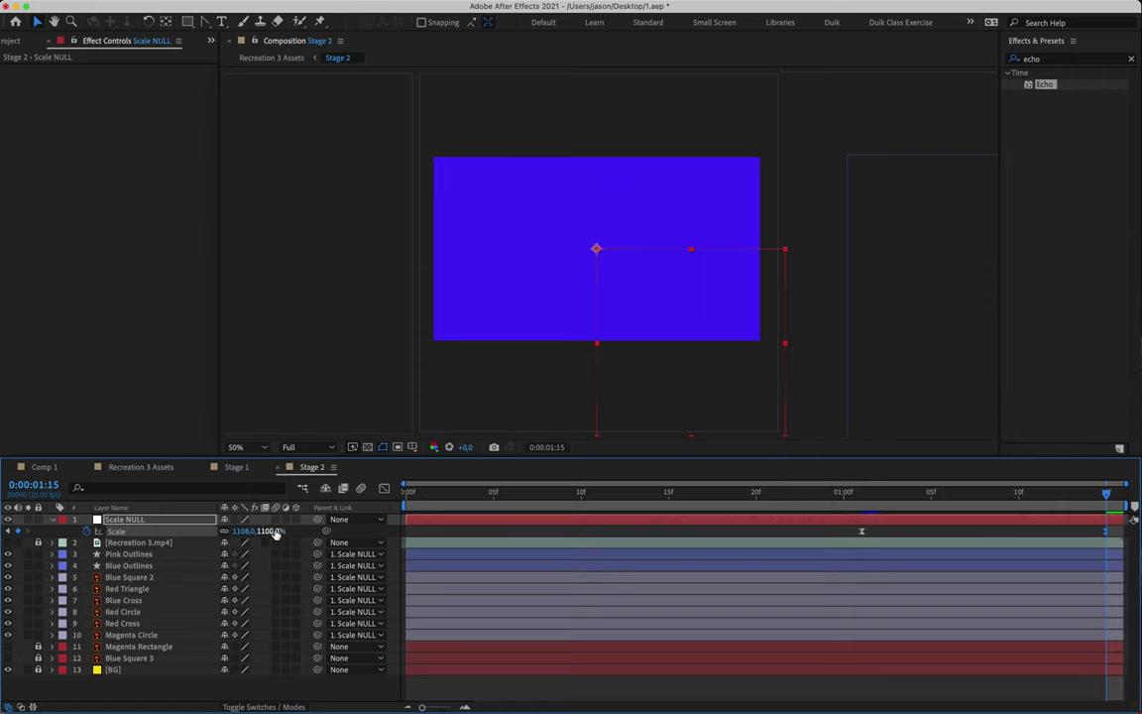
mouse_move(270, 532)
mouse_down()
mouse_move(246, 531)
mouse_move(263, 534)
mouse_up()
click(268, 537)
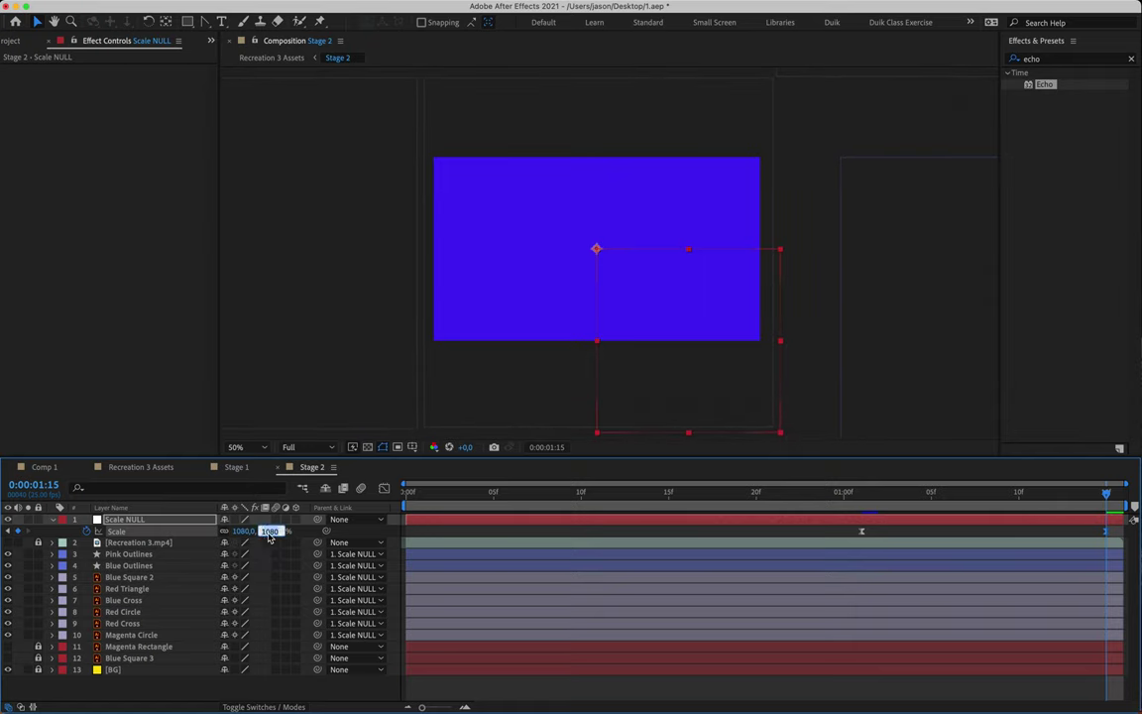
text(1100)
key(Return)
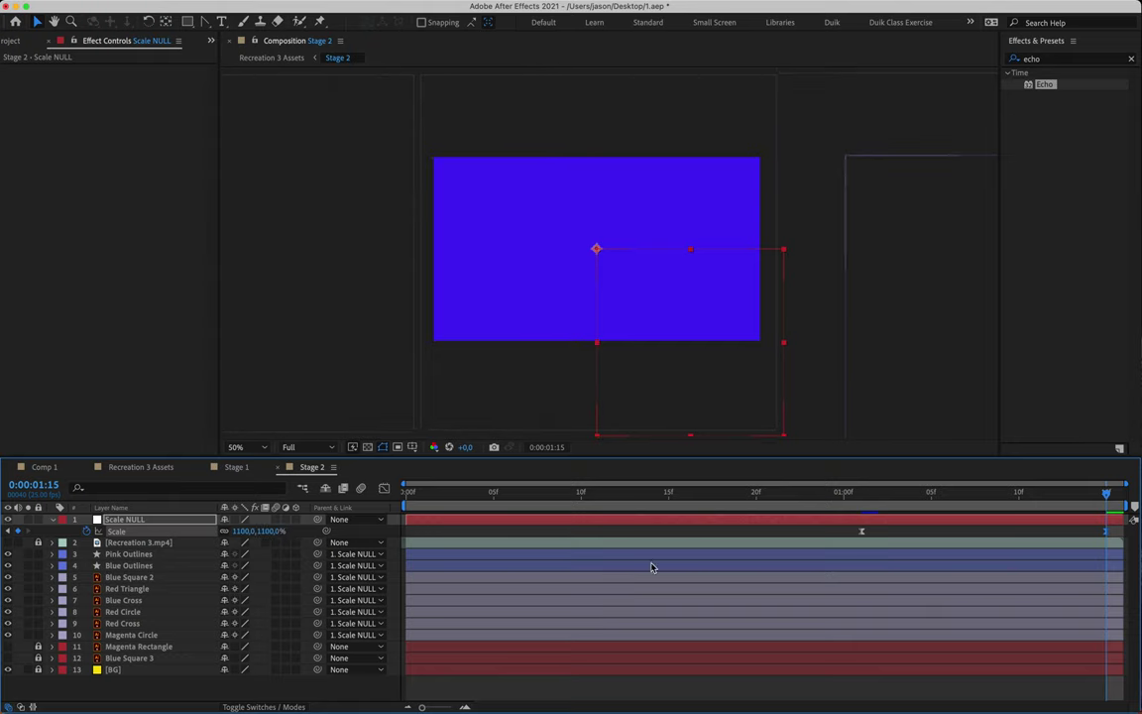
Step: Preview the scale-up, reshape Scale NULL's speed curve into a fast start with a long ease-out, and preview it again
click(861, 492)
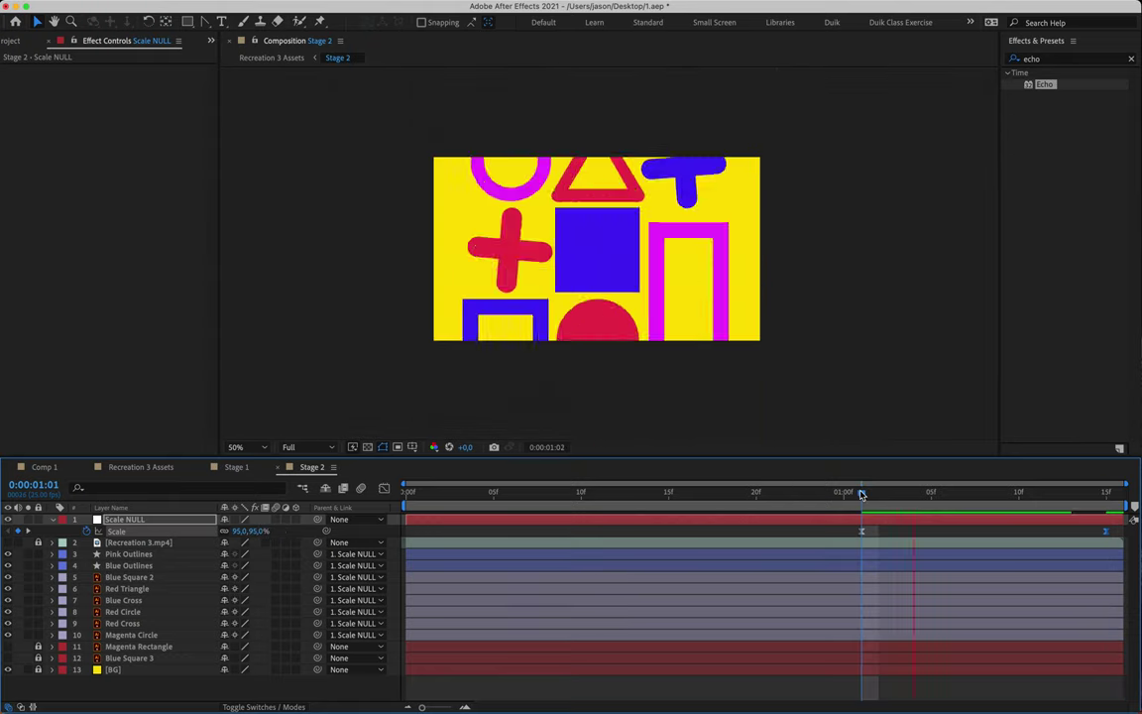
key(space)
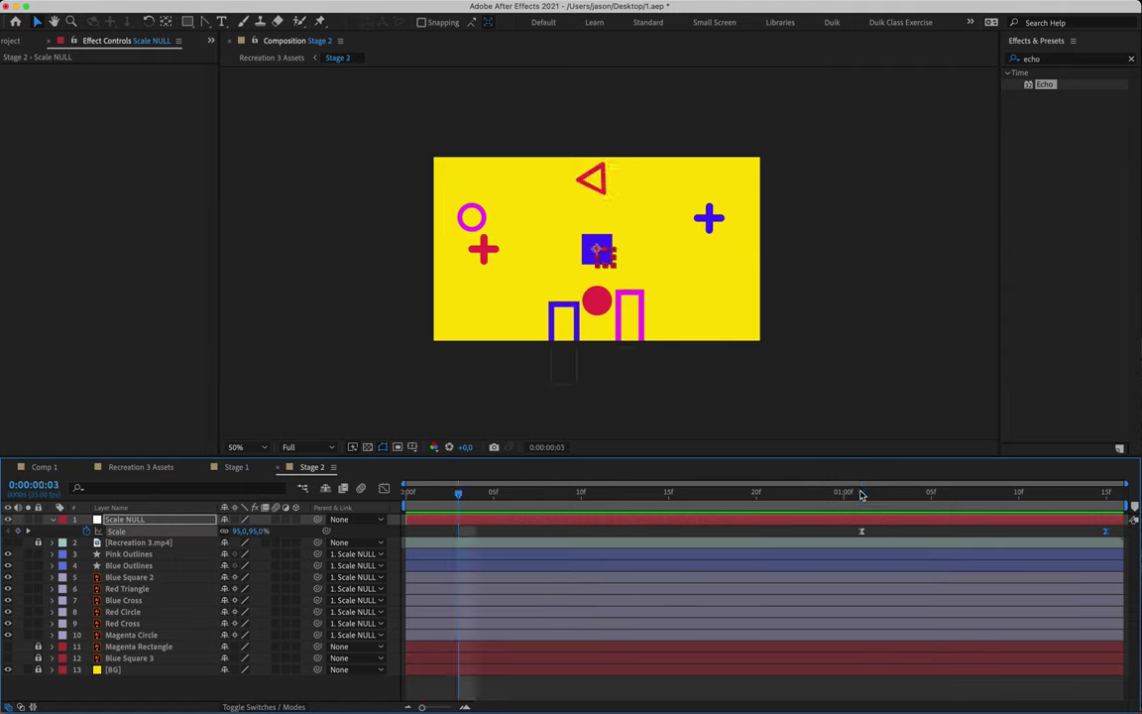
click(1105, 494)
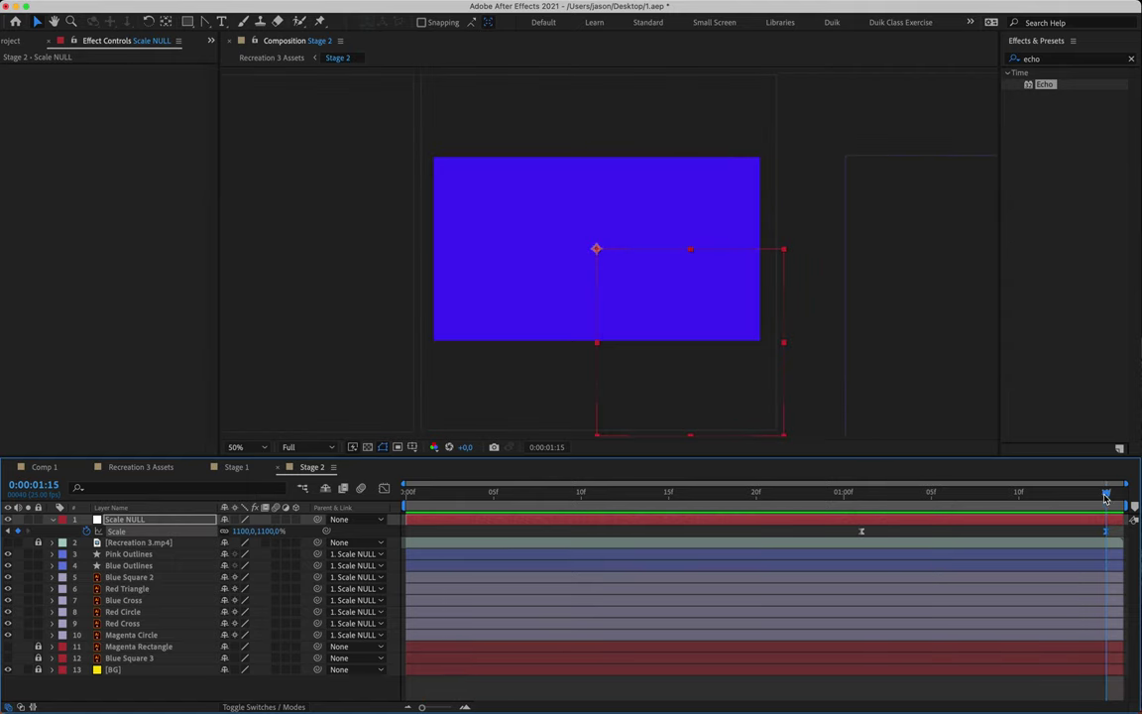
click(384, 488)
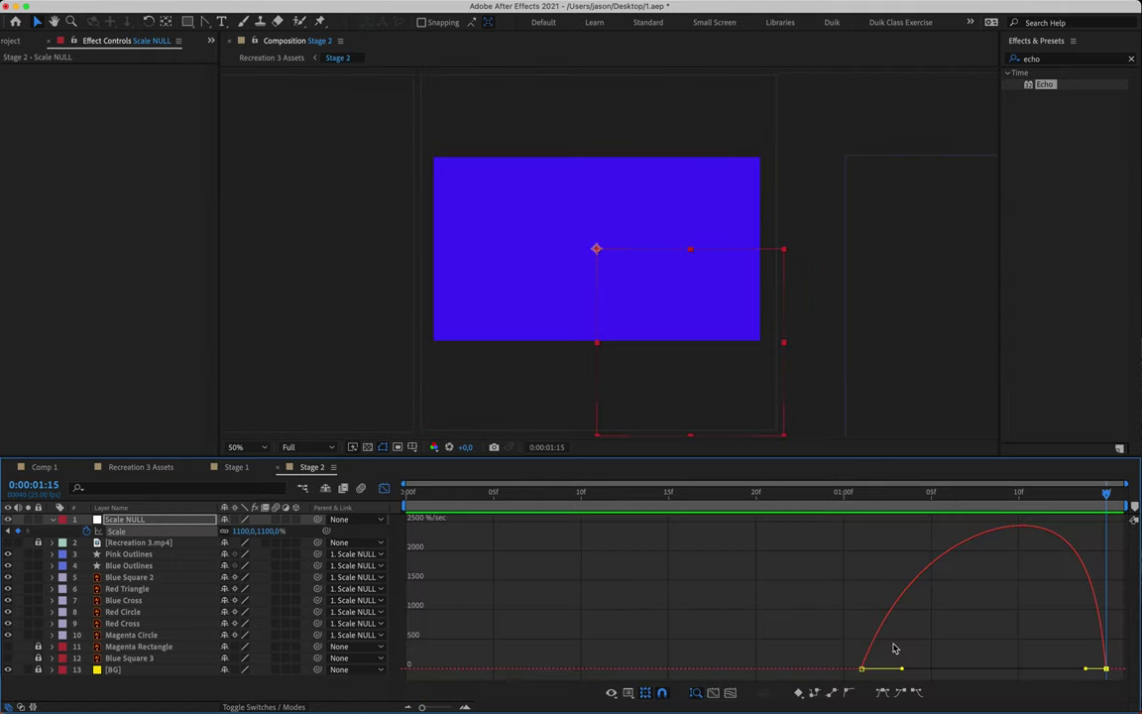
drag(1086, 671, 1019, 670)
drag(902, 671, 878, 669)
click(843, 493)
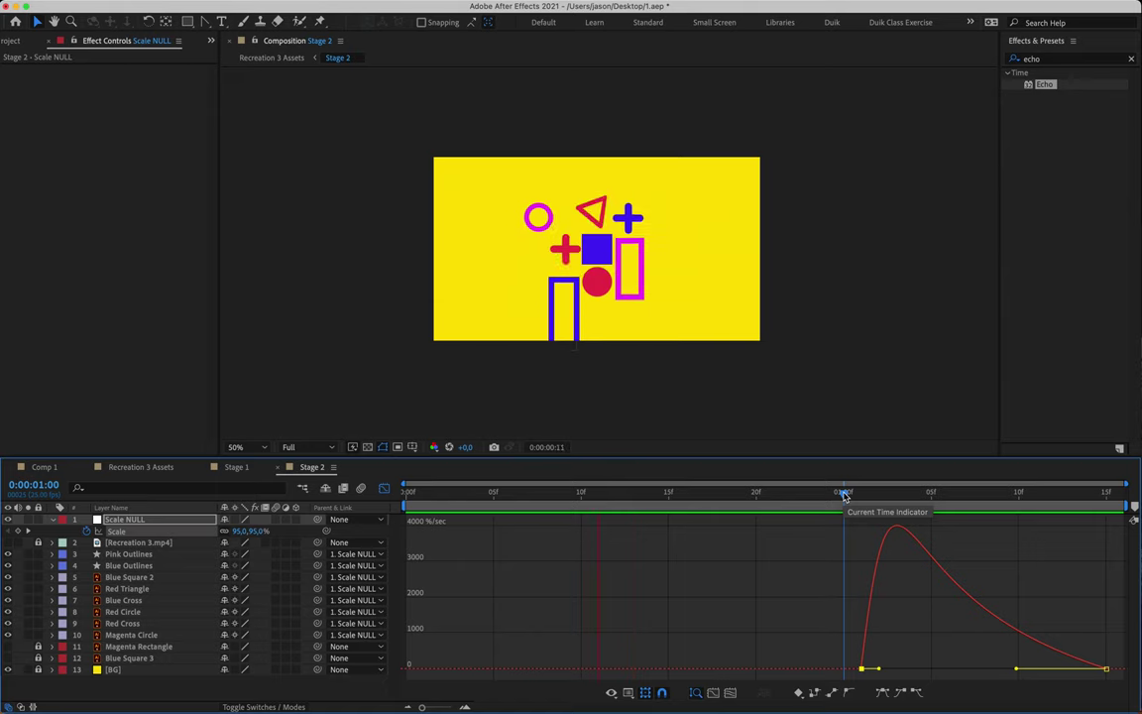
mouse_move(844, 493)
mouse_down()
mouse_move(879, 493)
mouse_move(853, 491)
mouse_up()
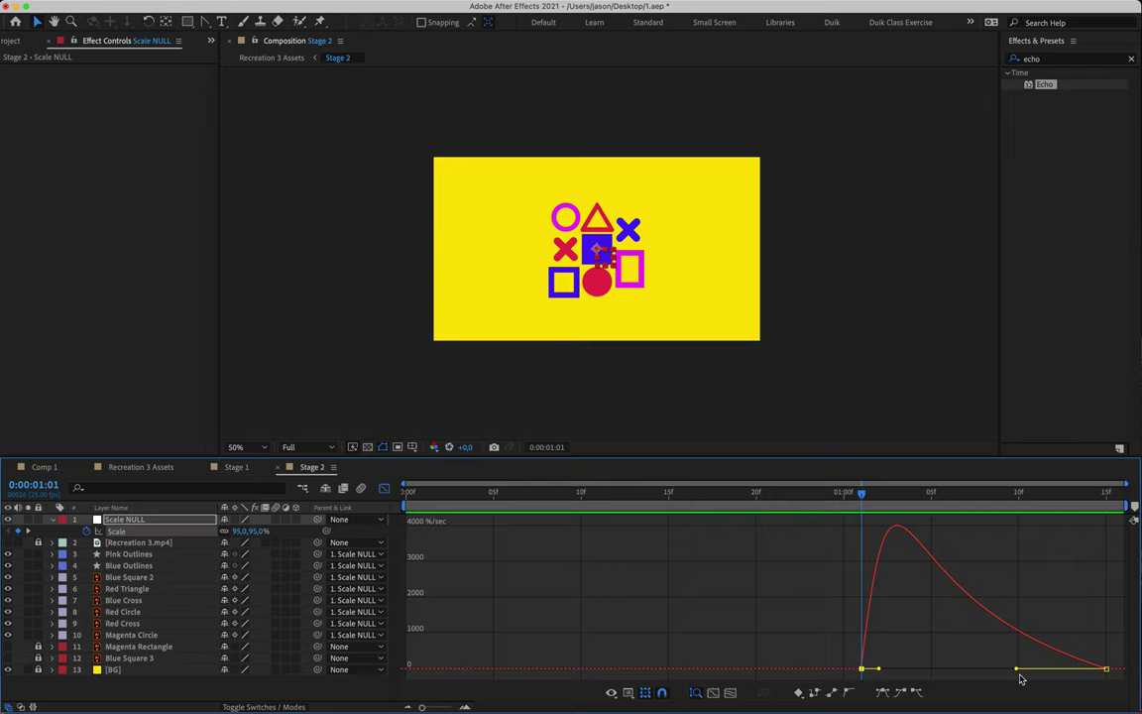
Step: Try a speed curve for Scale NULL that builds slowly and peaks near the end, and undo it
drag(1016, 669, 1083, 669)
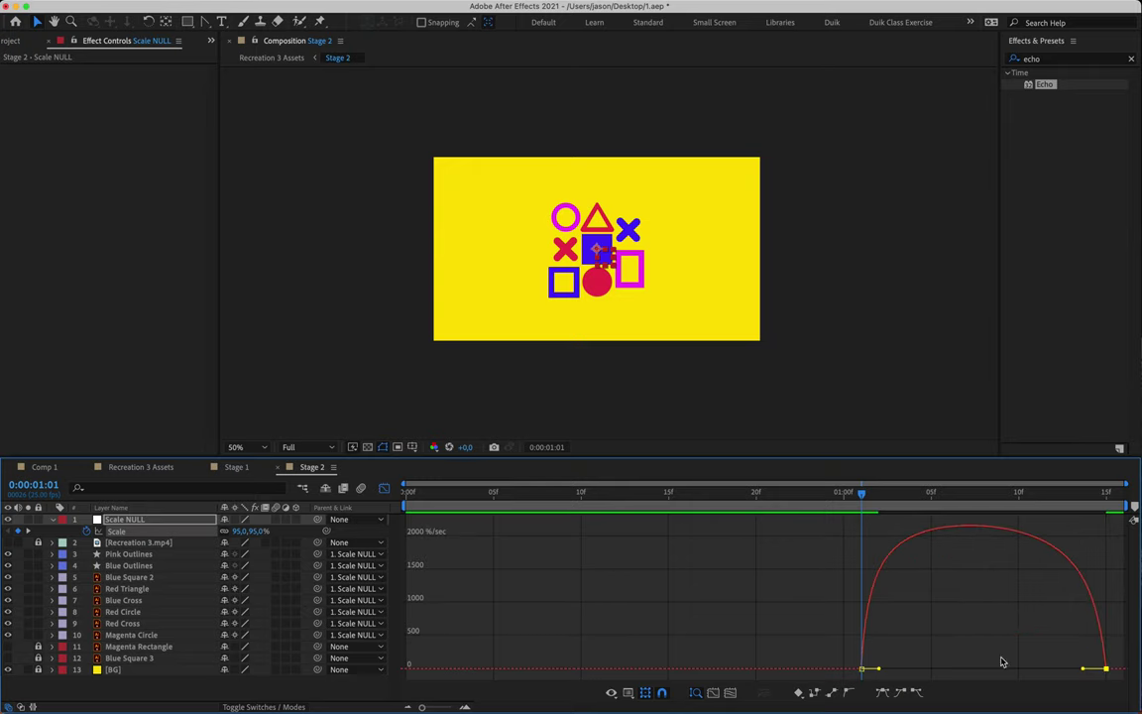
drag(880, 669, 936, 669)
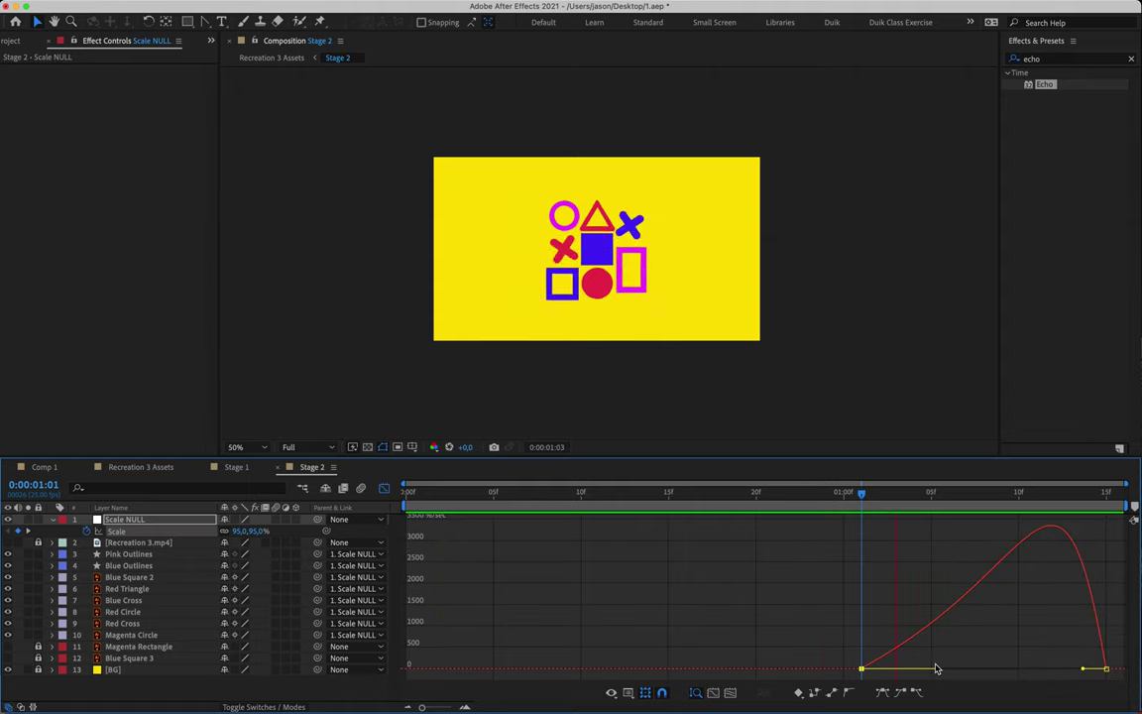
key(super+z)
key(super+z)
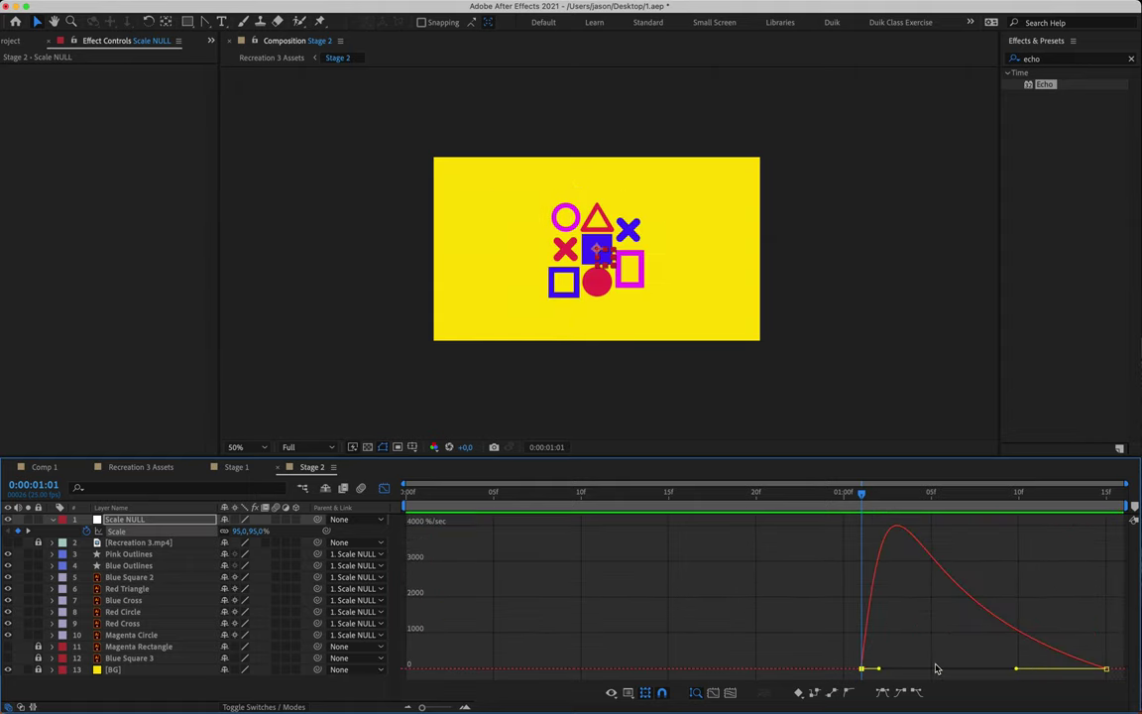
Step: Close the speed graph, preview the shape animation, and save the project
click(385, 489)
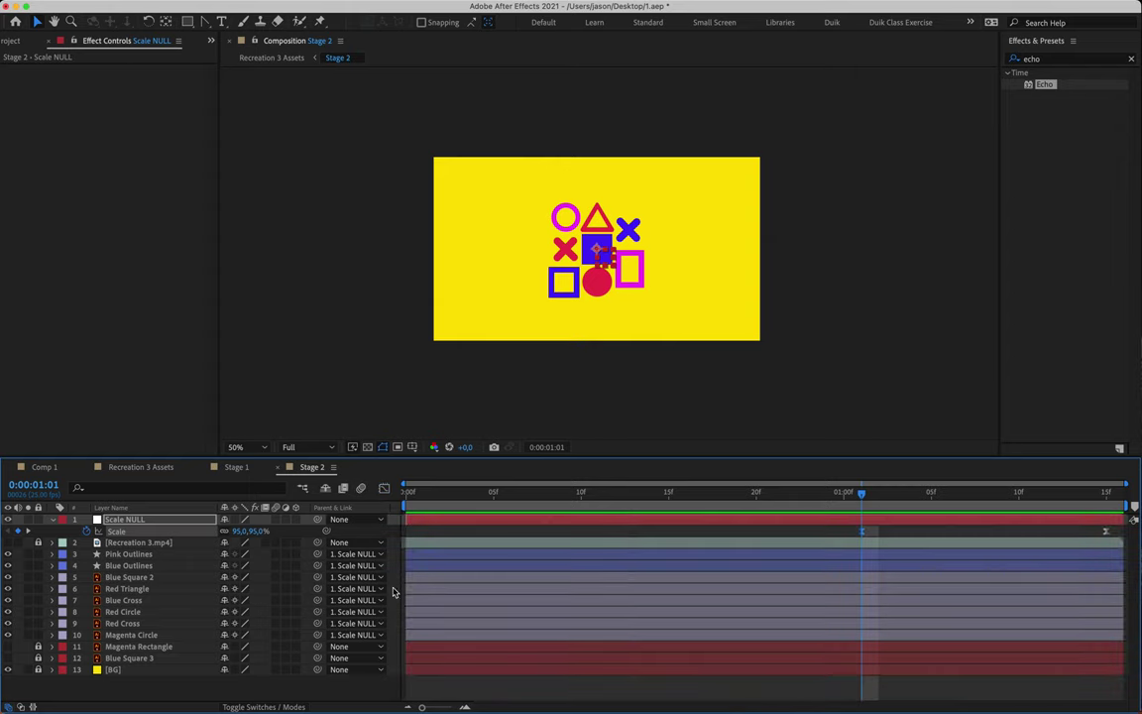
key(space)
key(space)
key(super+s)
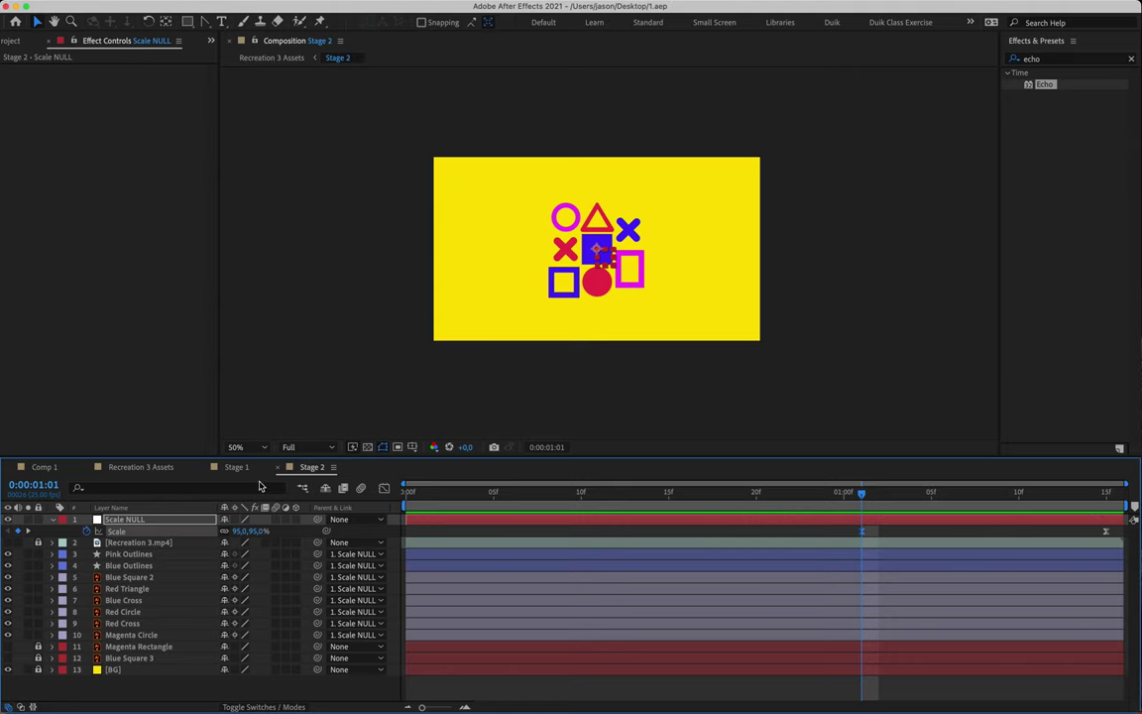
Step: Scrub the Recreation 3.mp4 reference back to 0:00:00:18 and compare its shape sizes with the recreated shapes
click(7, 542)
scroll(609, 261, up, 2)
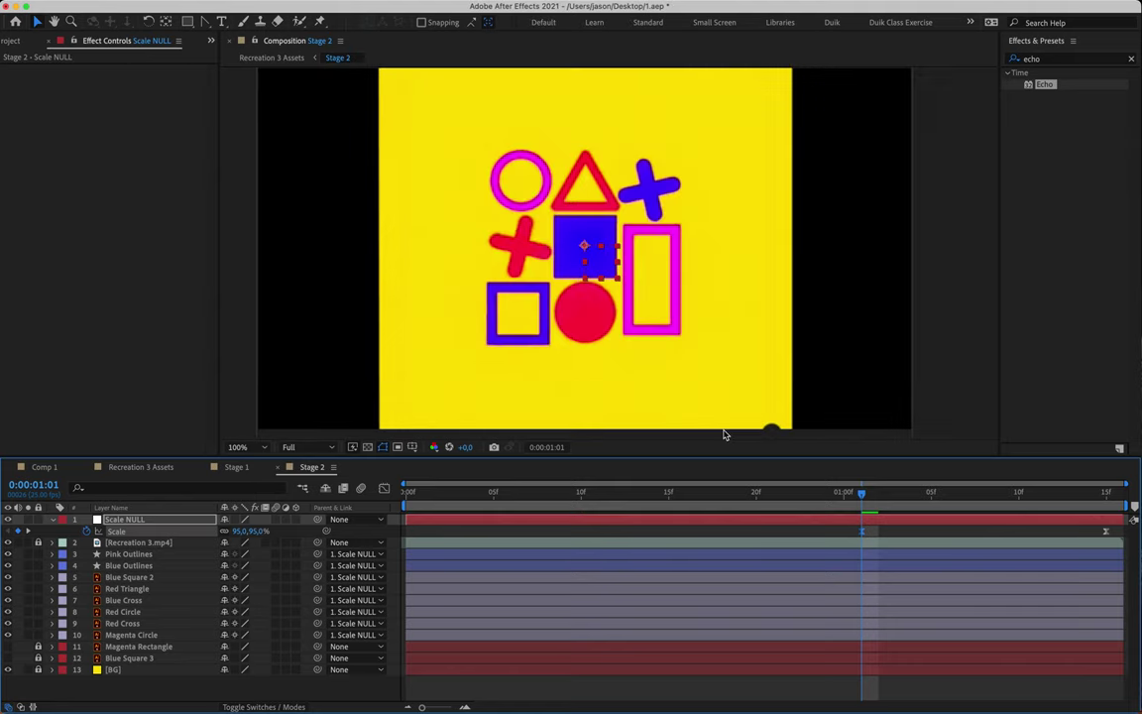
drag(862, 500, 717, 532)
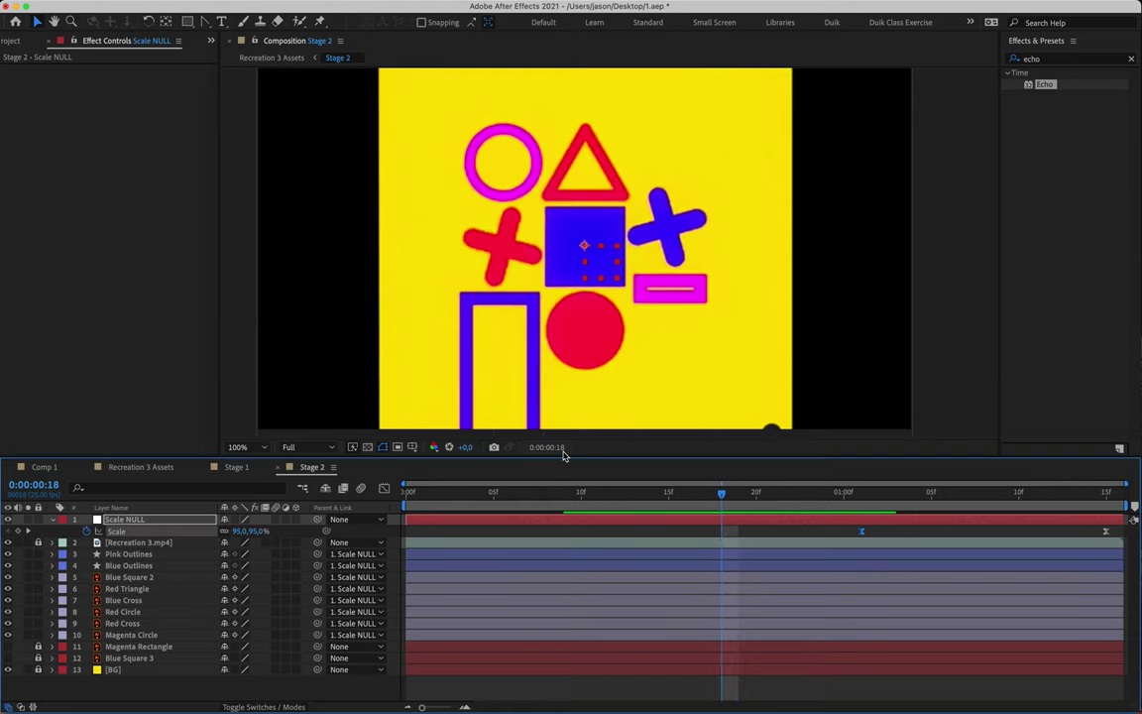
click(9, 543)
click(9, 542)
click(9, 542)
click(9, 542)
Step: Keyframe Scale NULL's scale at 130% at 0:00:00:18 and compare the shapes with the reference
click(237, 531)
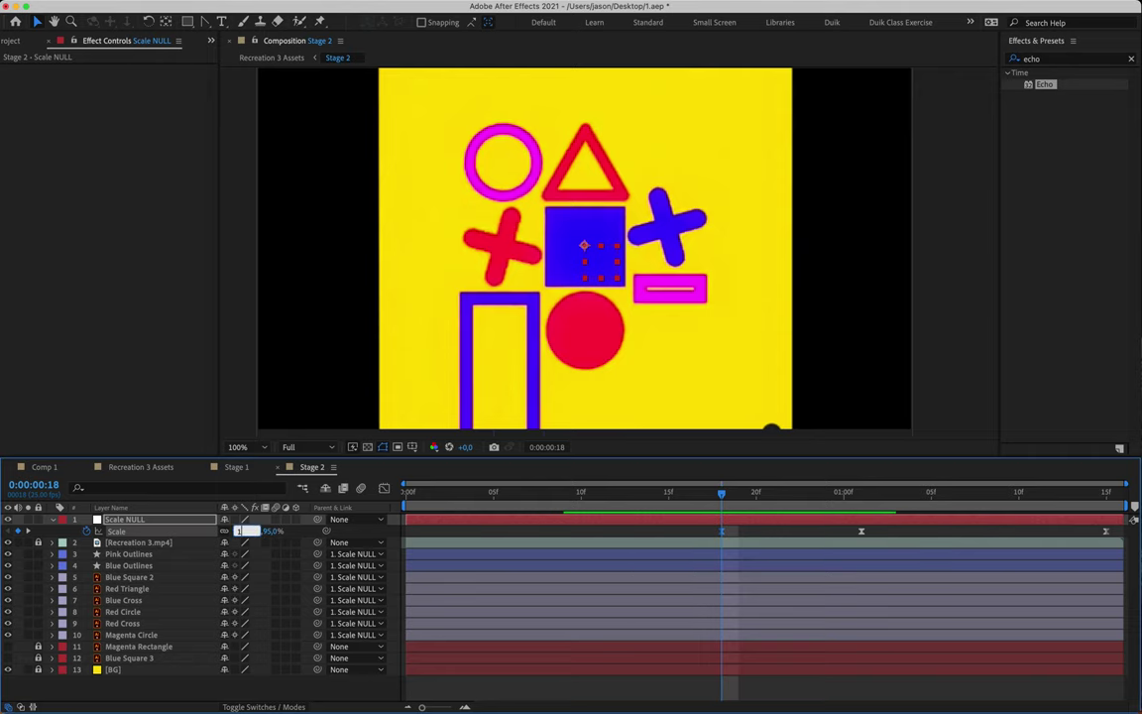
text(130)
key(Return)
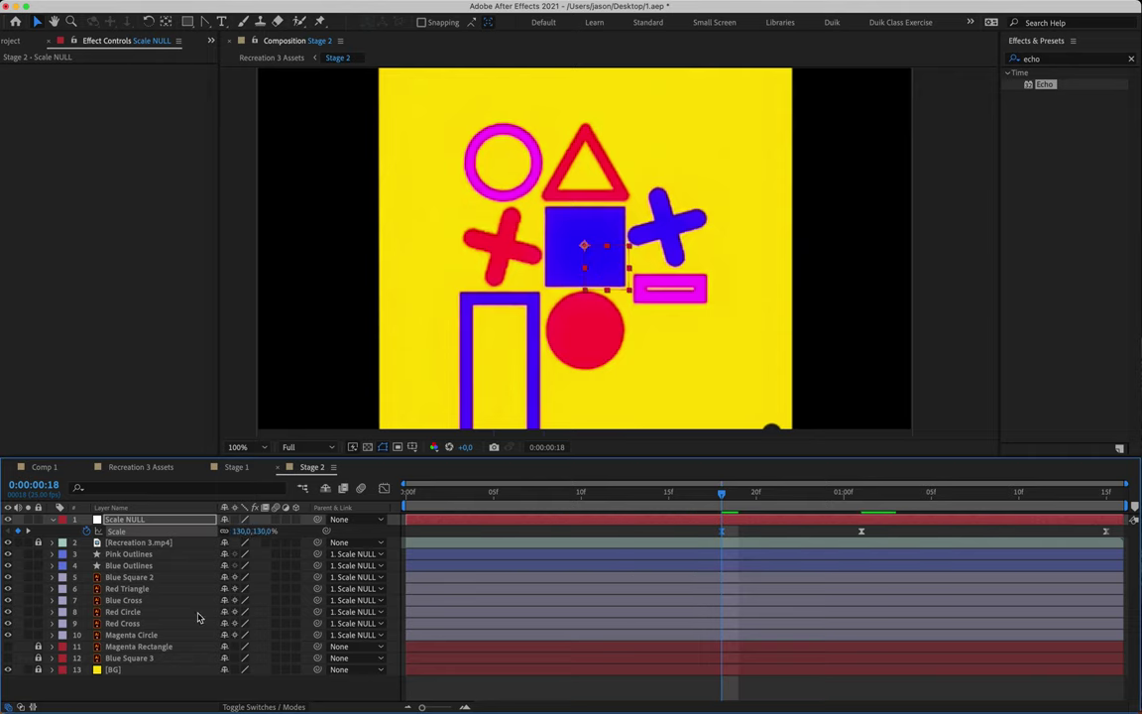
click(9, 543)
click(9, 544)
click(8, 544)
click(9, 543)
click(9, 543)
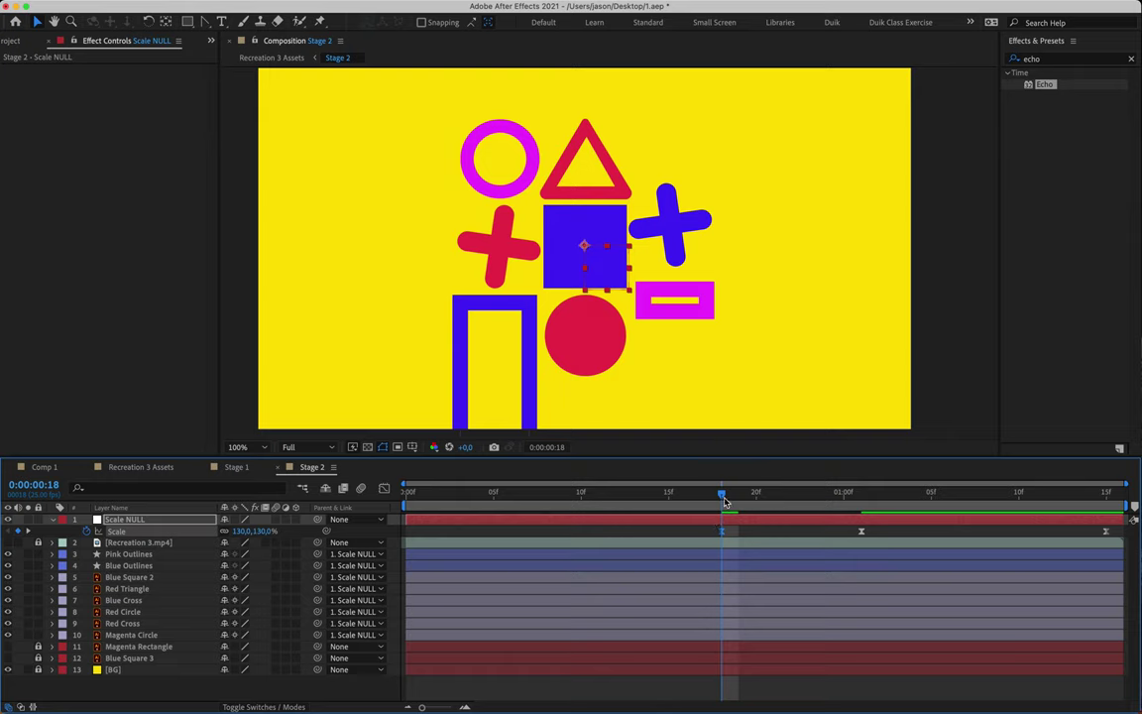
Step: Add a Scale keyframe to Scale NULL at 0:00:00:17, where the reference changes size, and make it a hold keyframe
mouse_move(729, 492)
mouse_down()
mouse_move(861, 496)
mouse_move(717, 504)
mouse_up()
click(8, 542)
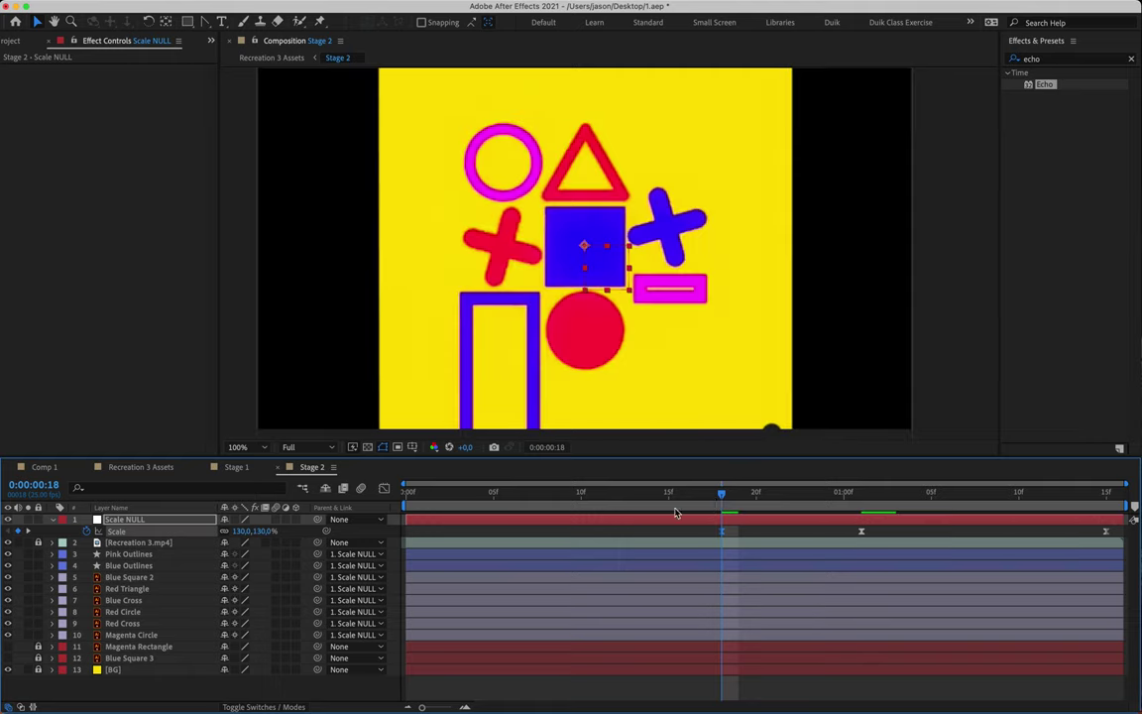
mouse_move(721, 501)
mouse_down()
mouse_move(689, 496)
mouse_move(719, 495)
mouse_move(707, 496)
mouse_up()
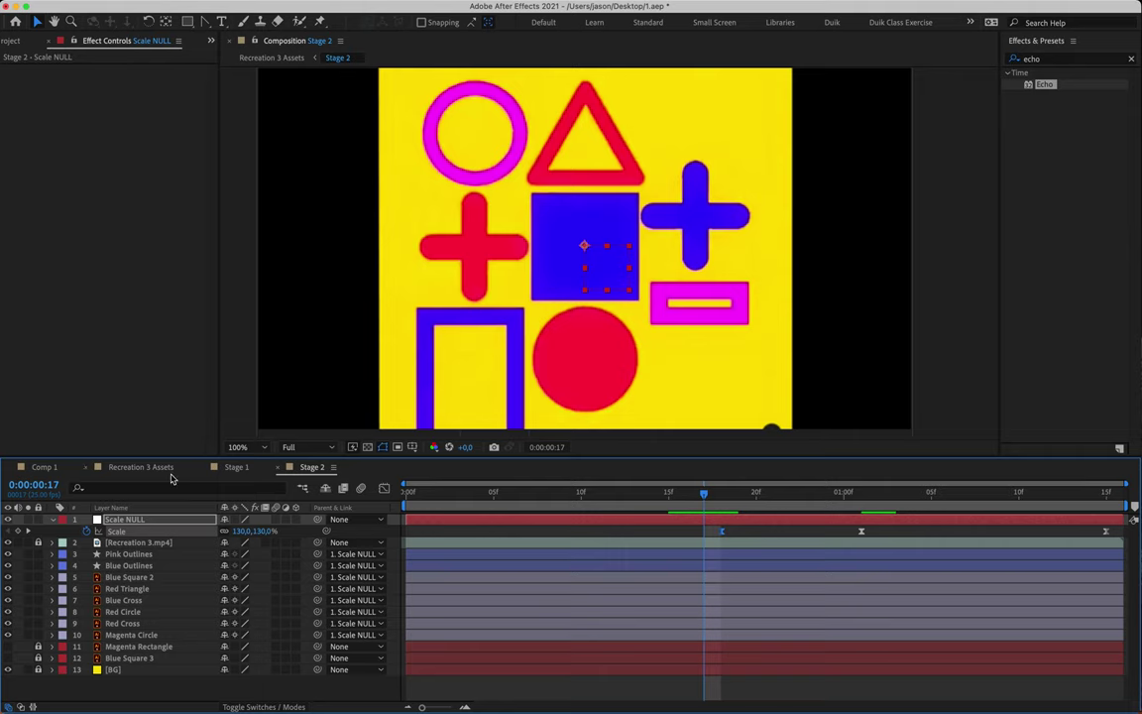
click(18, 531)
right_click(705, 532)
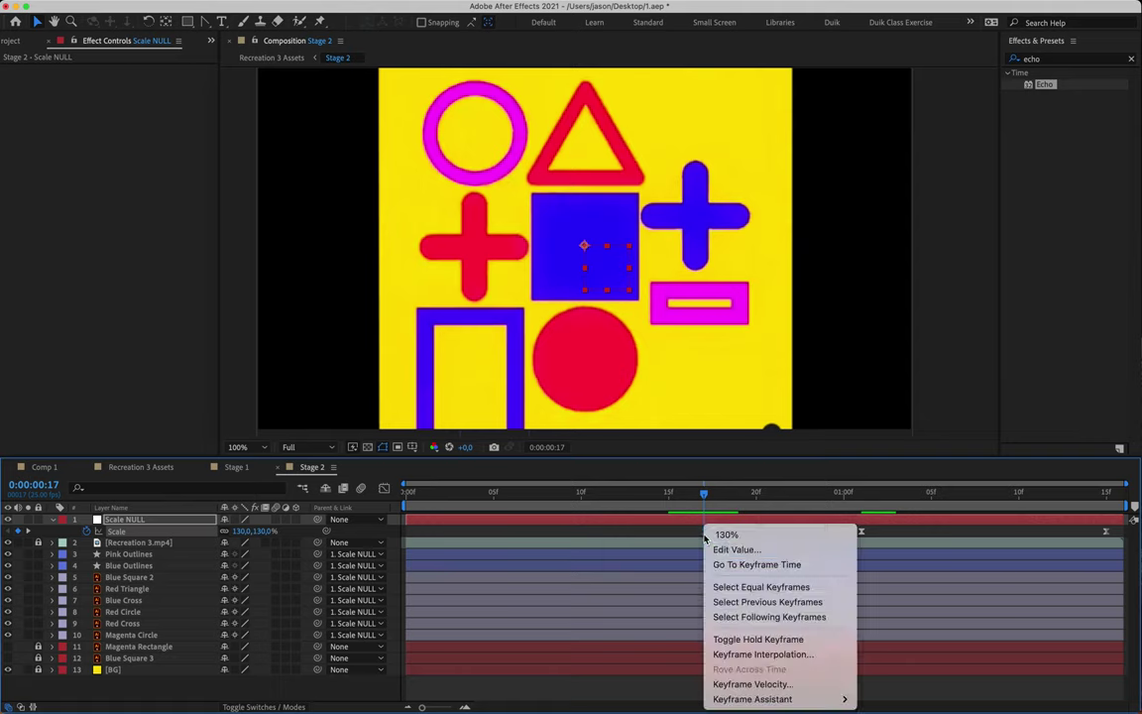
click(755, 637)
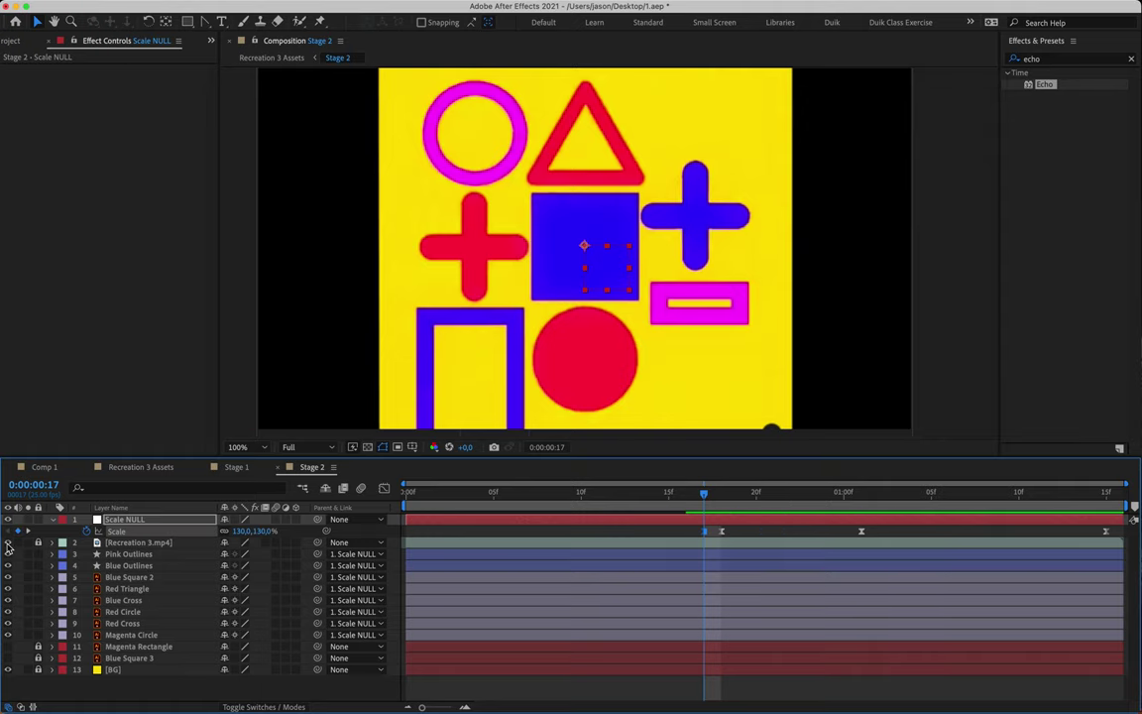
Step: Set Scale NULL's scale to 170% at 0:00:00:17 and compare the shapes with the reference
click(241, 531)
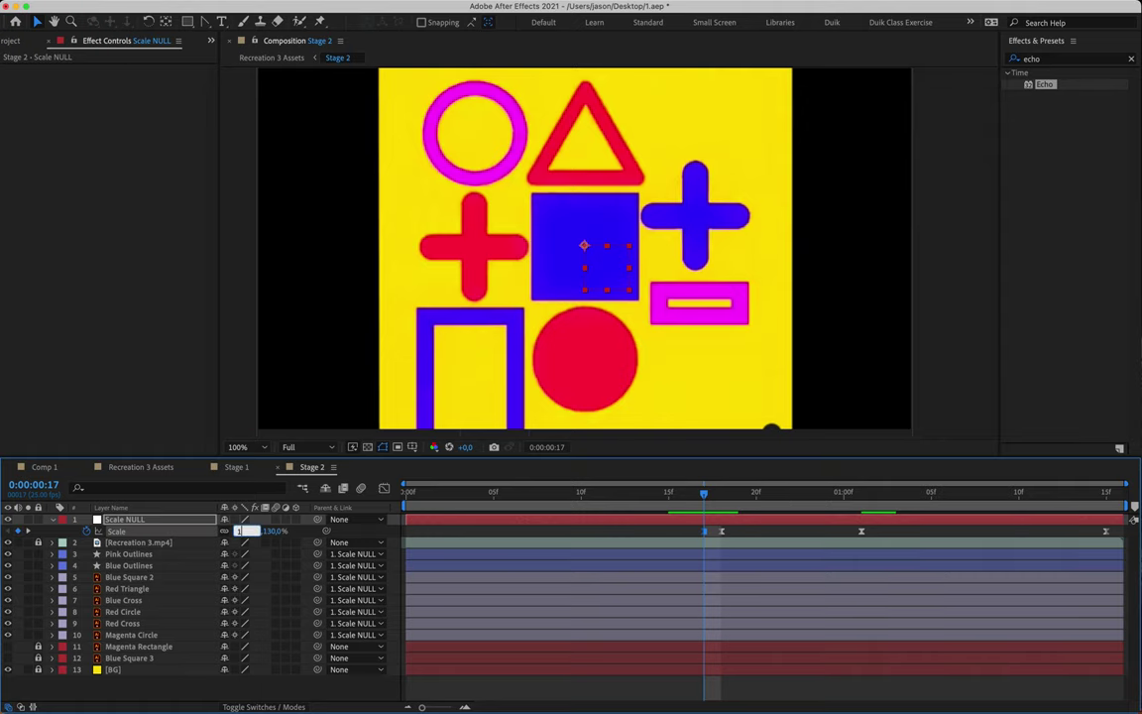
text(170)
key(Return)
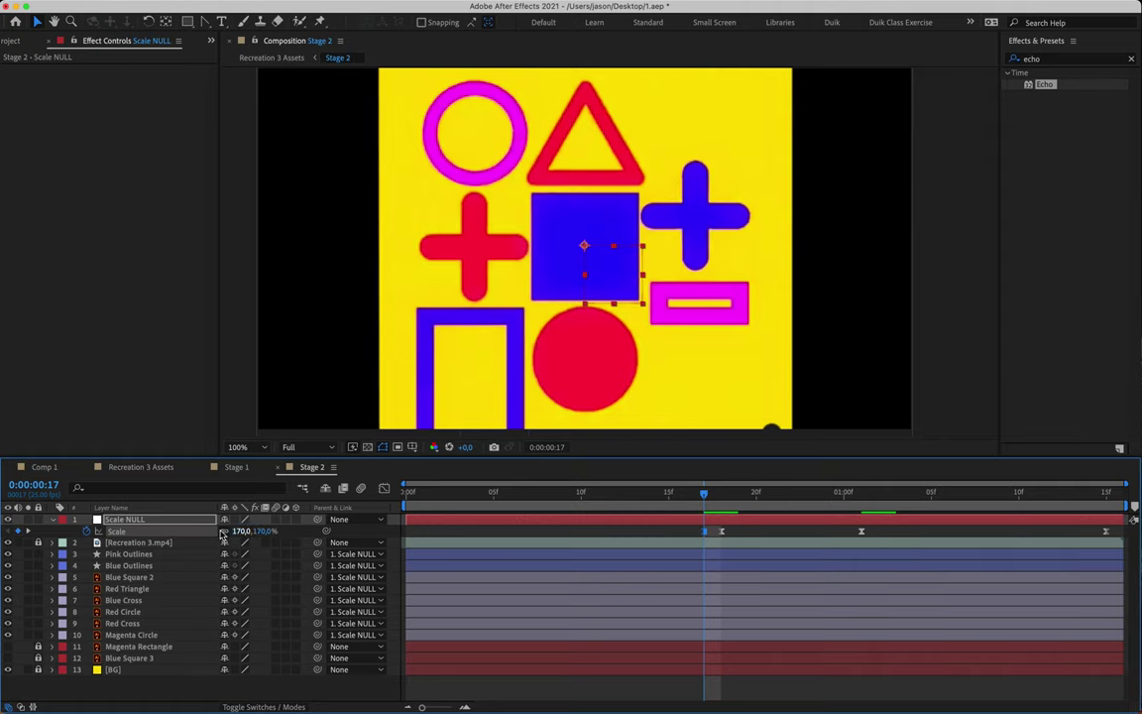
click(8, 543)
click(8, 543)
click(8, 543)
Step: Add a hold Scale keyframe to Scale NULL at 0:00:00:15 with a value of 200%
mouse_move(703, 535)
key(Page_Up)
key(Page_Up)
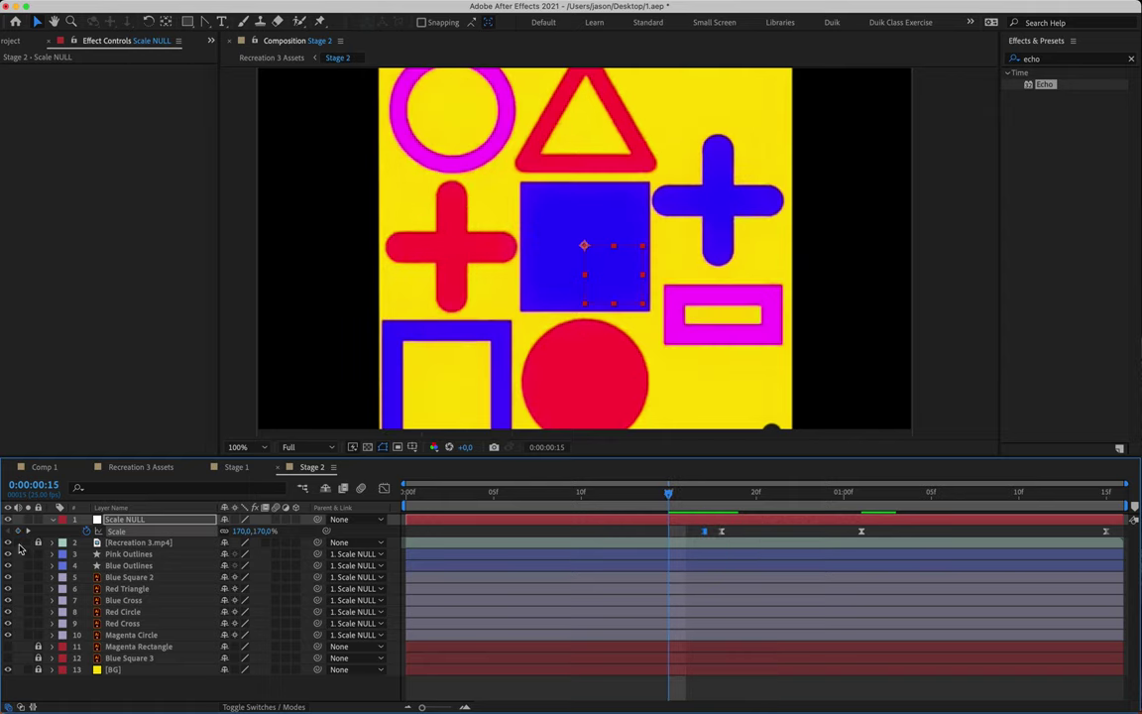
click(18, 531)
right_click(670, 533)
click(733, 637)
click(243, 531)
text(200)
key(Return)
Step: Step the reference back to 0:00:00:10 and add a hold Scale keyframe to Scale NULL there
key(Page_Up)
key(Page_Up)
key(Page_Up)
key(Page_Up)
key(Page_Up)
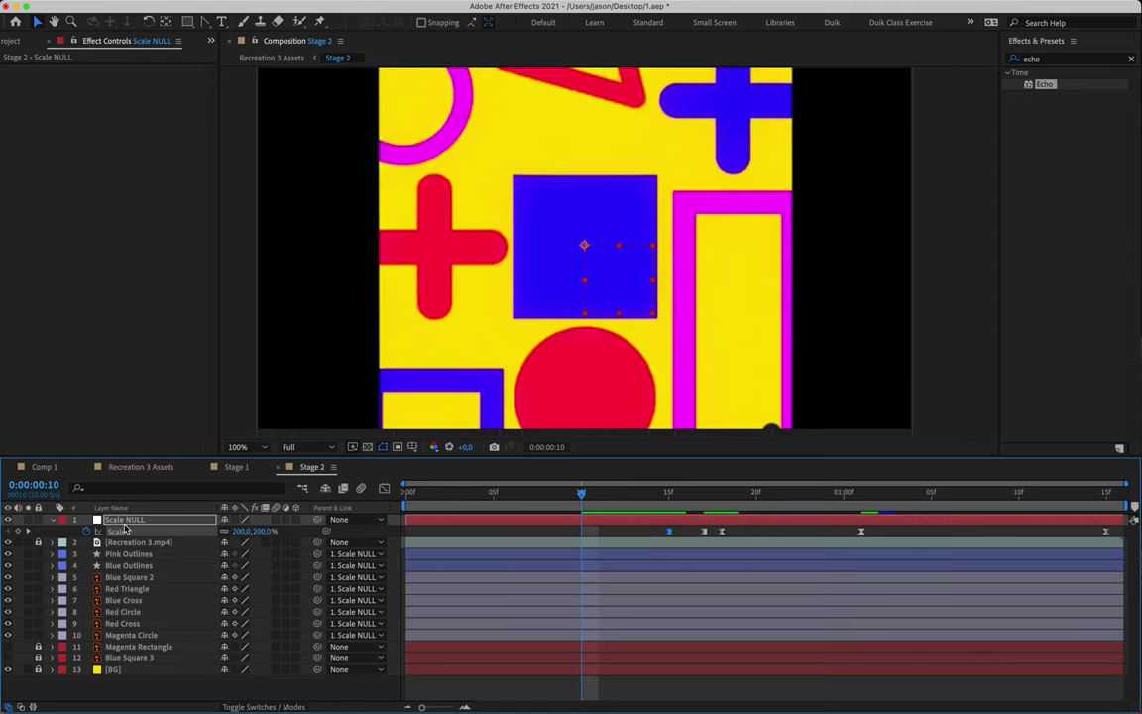
click(20, 531)
right_click(582, 533)
click(657, 638)
Step: Set Scale NULL's scale to 230% at 0:00:00:10 and compare the shapes with the reference
click(242, 532)
text(230)
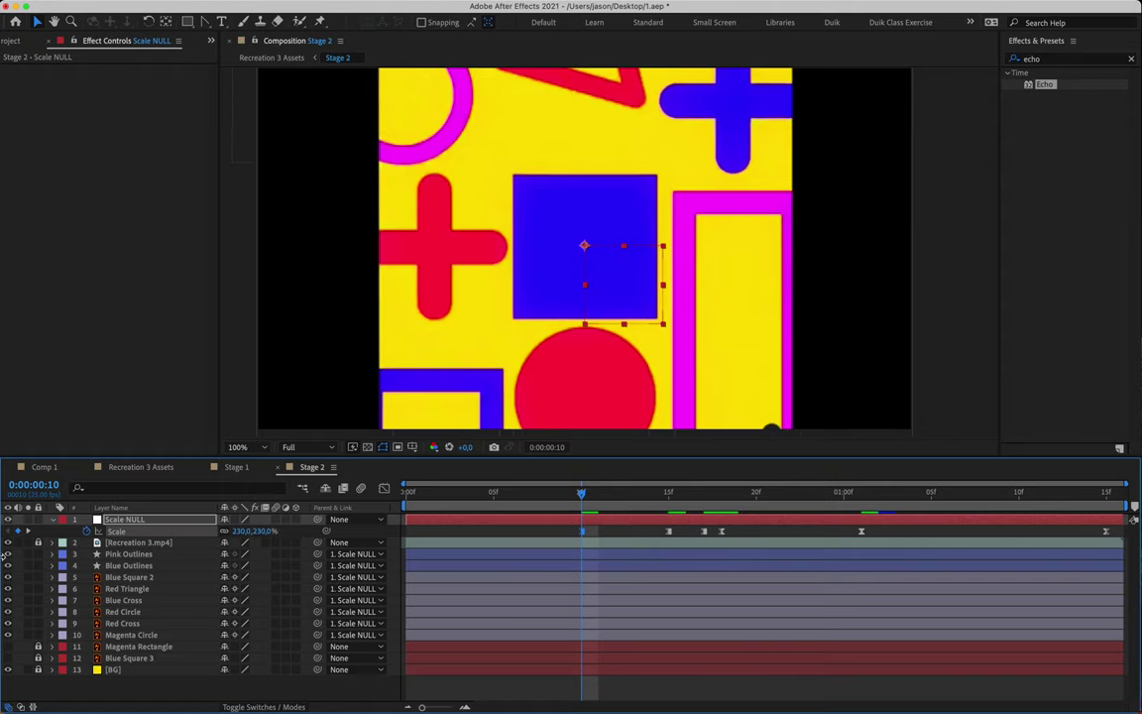
key(Return)
click(8, 543)
click(8, 543)
click(8, 543)
Step: Step the reference back to 0:00:00:07 and add a hold Scale keyframe of 250% to Scale NULL there
key(Page_Up)
key(Page_Up)
key(Page_Up)
key(Page_Up)
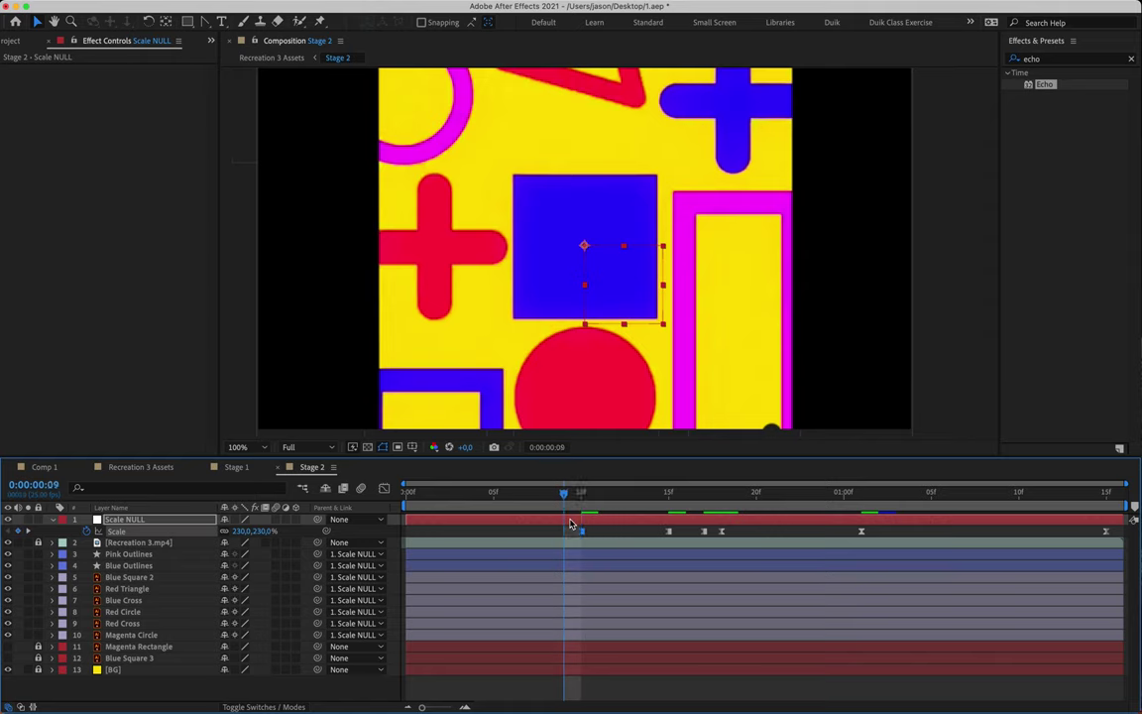
key(Page_Down)
key(Page_Down)
key(Page_Up)
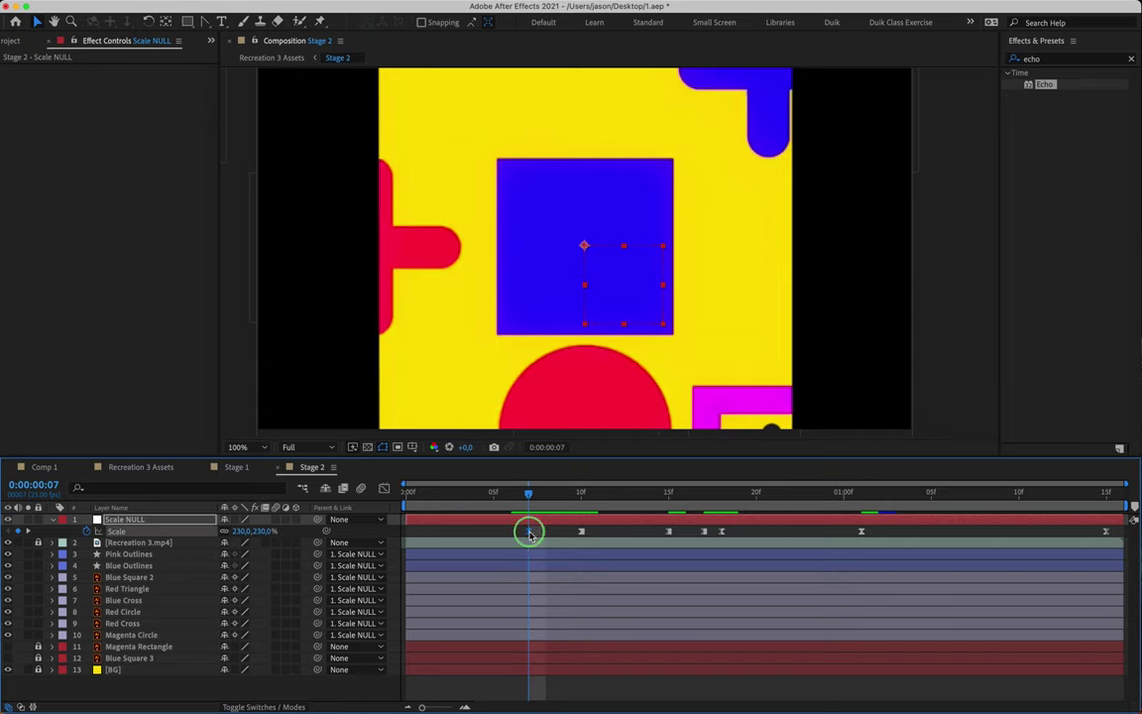
right_click(531, 535)
click(595, 637)
click(240, 531)
text(250)
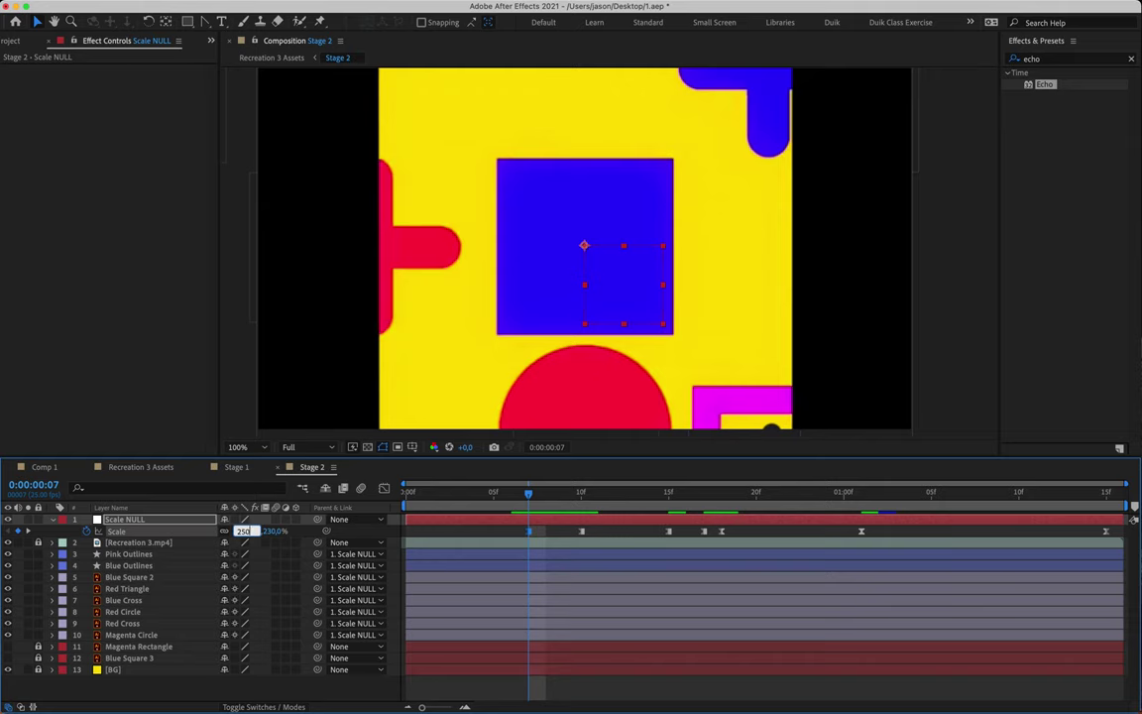
key(Return)
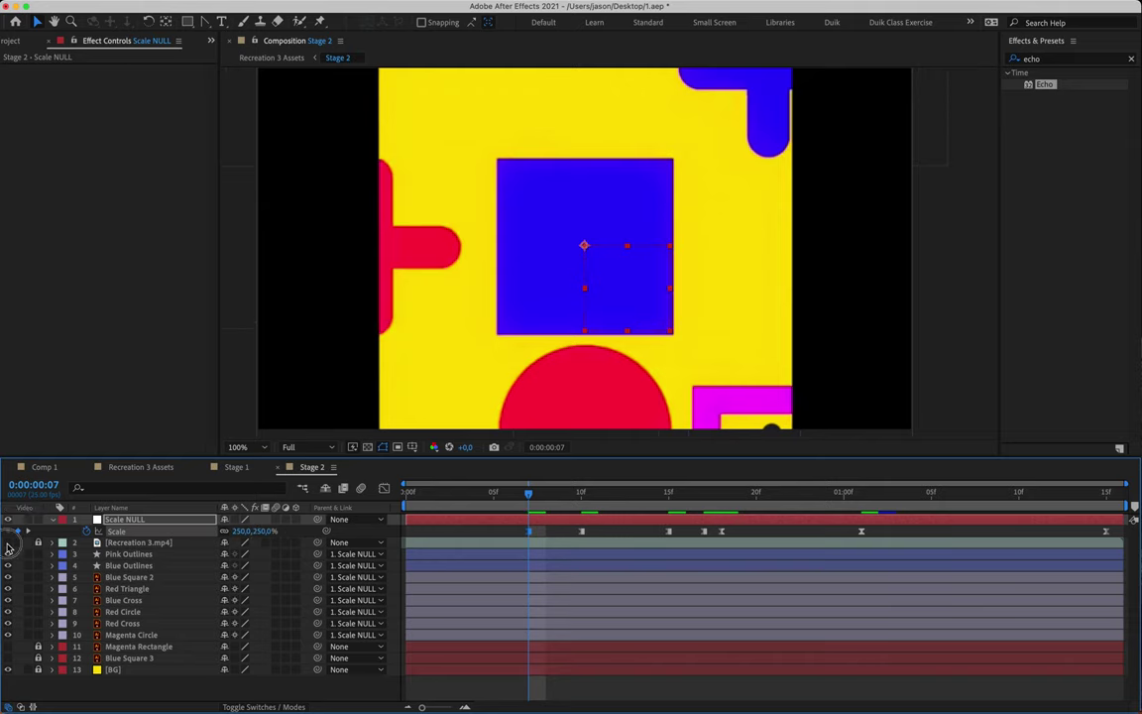
Step: Try a scale of 270% on Scale NULL at 0:00:00:07 and compare the shapes with the reference
click(244, 532)
text(270)
key(Return)
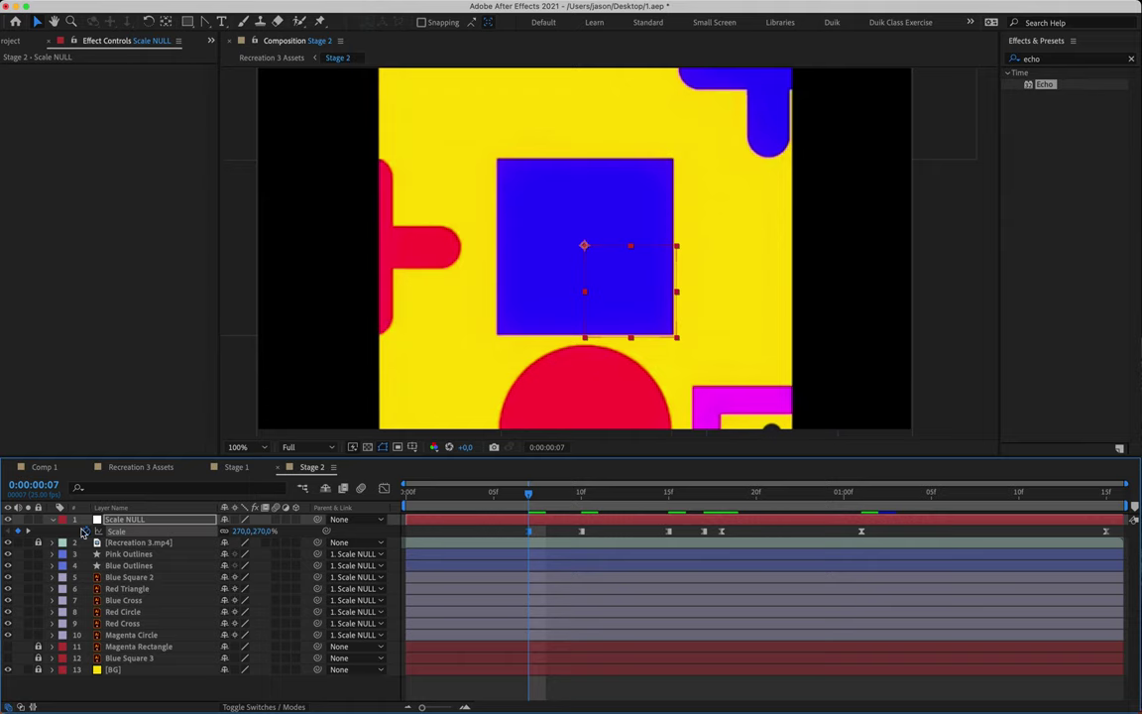
click(8, 542)
click(8, 542)
click(8, 542)
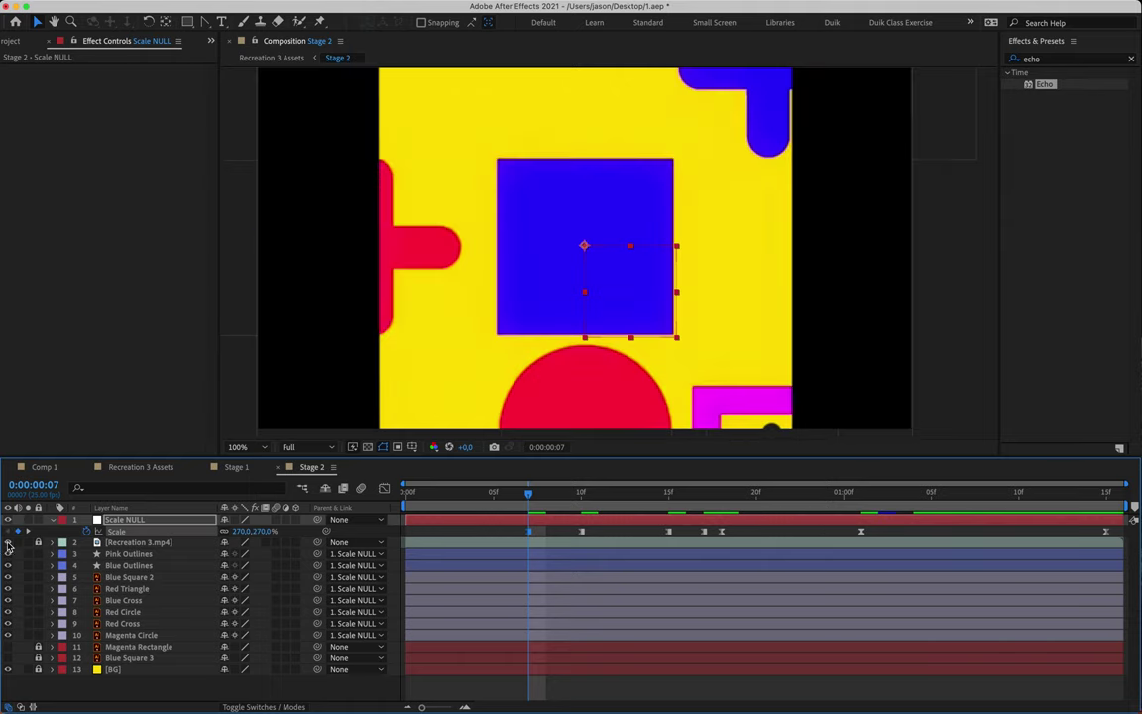
Step: Set Scale NULL's scale to 275% at 0:00:00:07 and toggle the reference's visibility to compare the shapes
click(241, 532)
text(275)
key(Return)
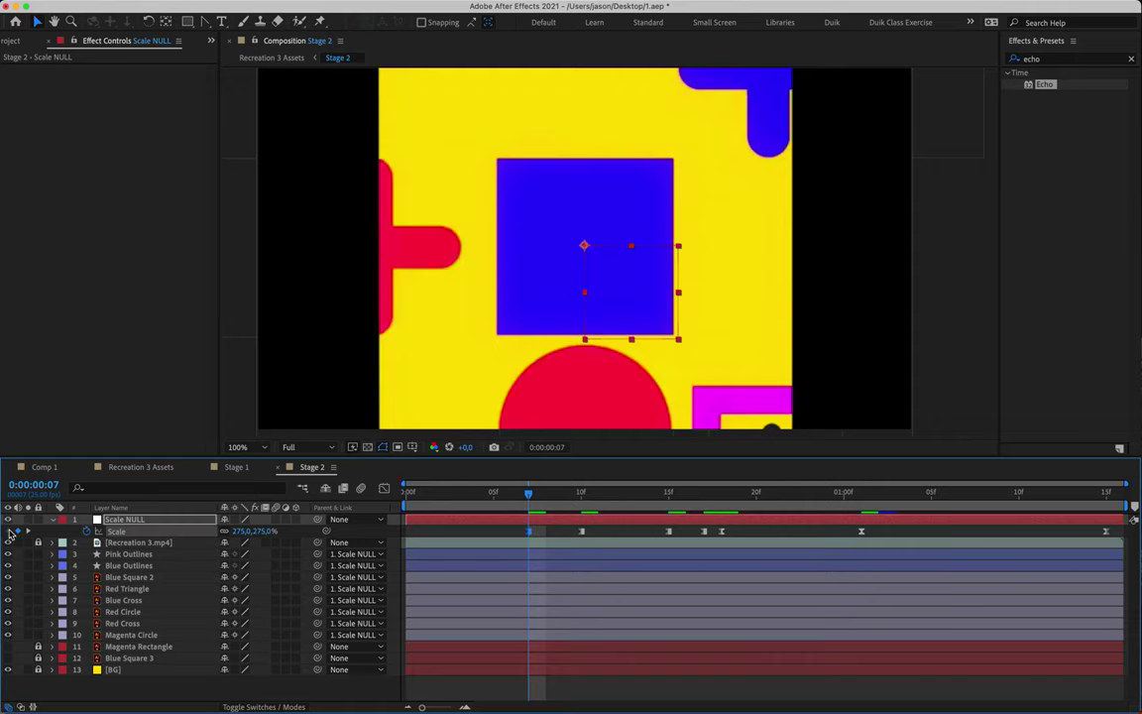
click(8, 542)
click(8, 542)
click(7, 542)
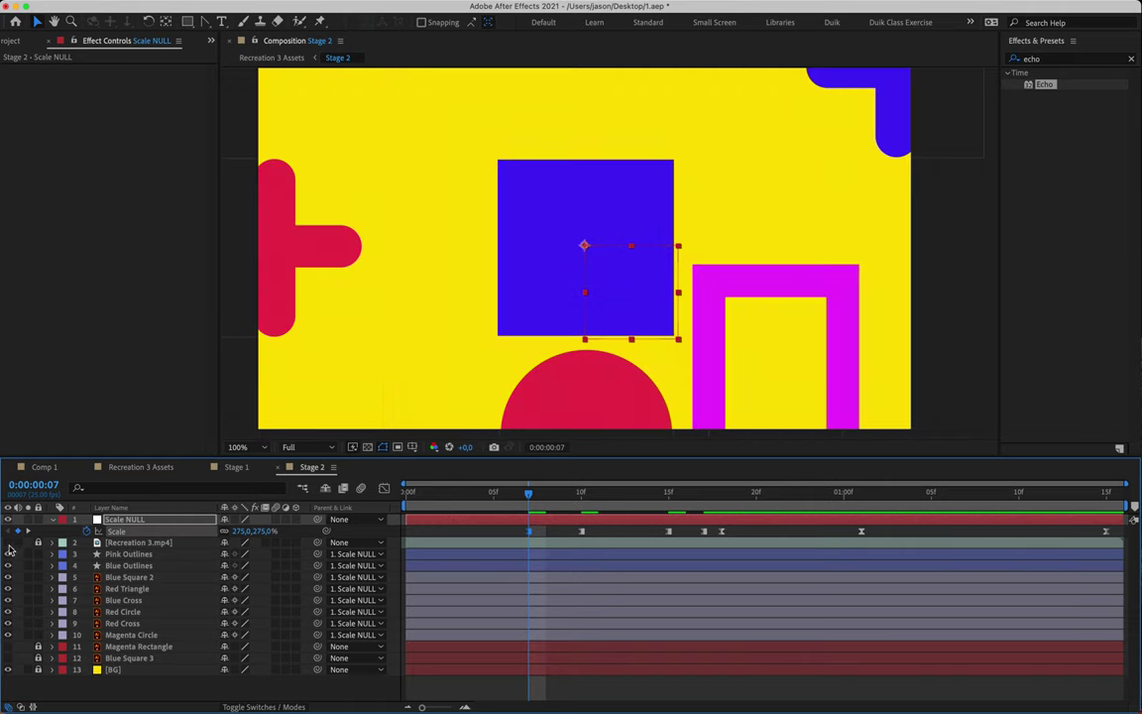
click(8, 542)
click(8, 542)
click(8, 542)
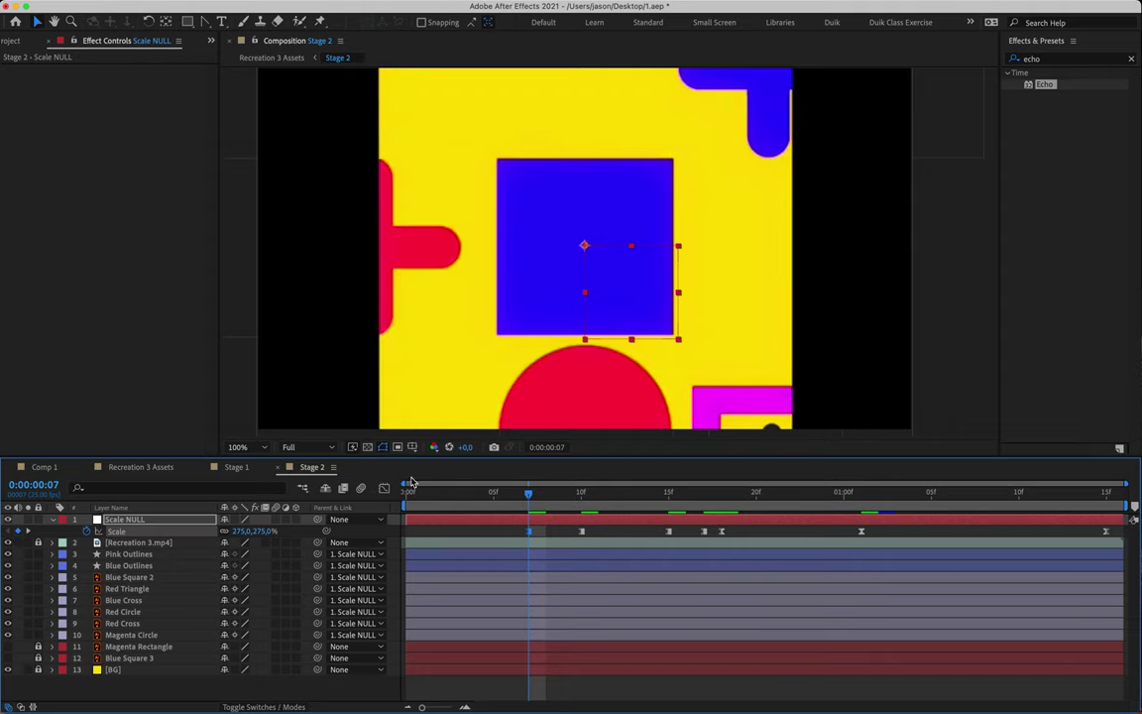
Step: Scrub the reference back through its opening frames and add a 275% Scale keyframe to Scale NULL at 0:00:00:03
drag(532, 499, 442, 501)
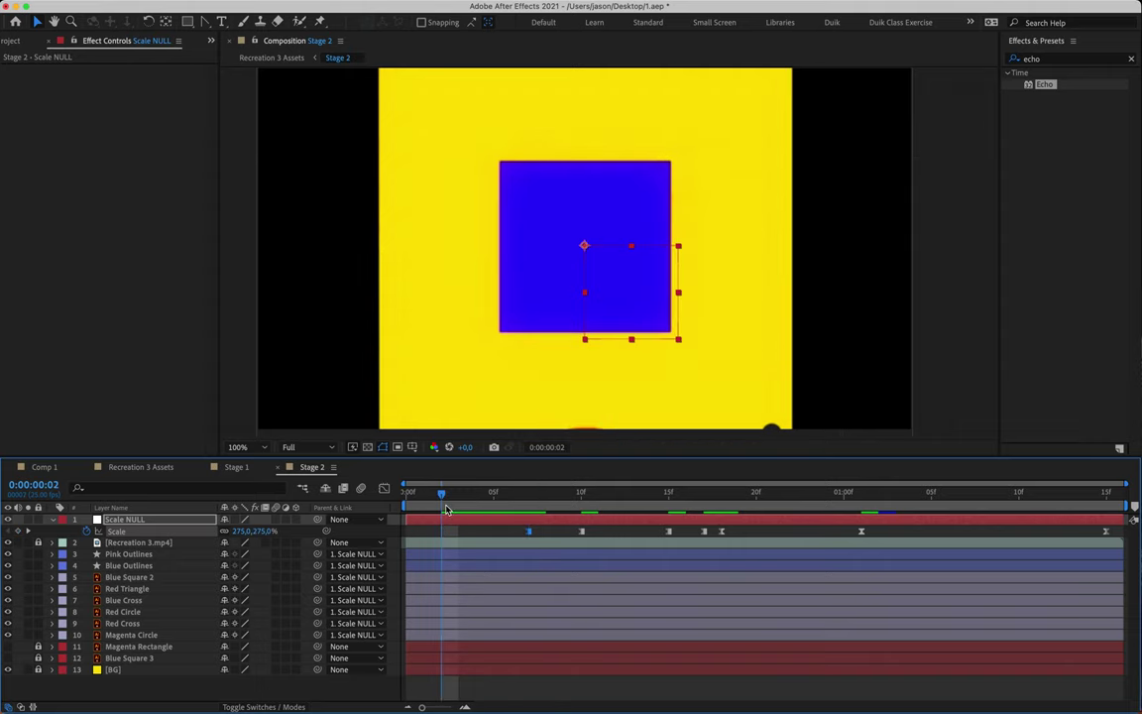
drag(408, 496, 358, 466)
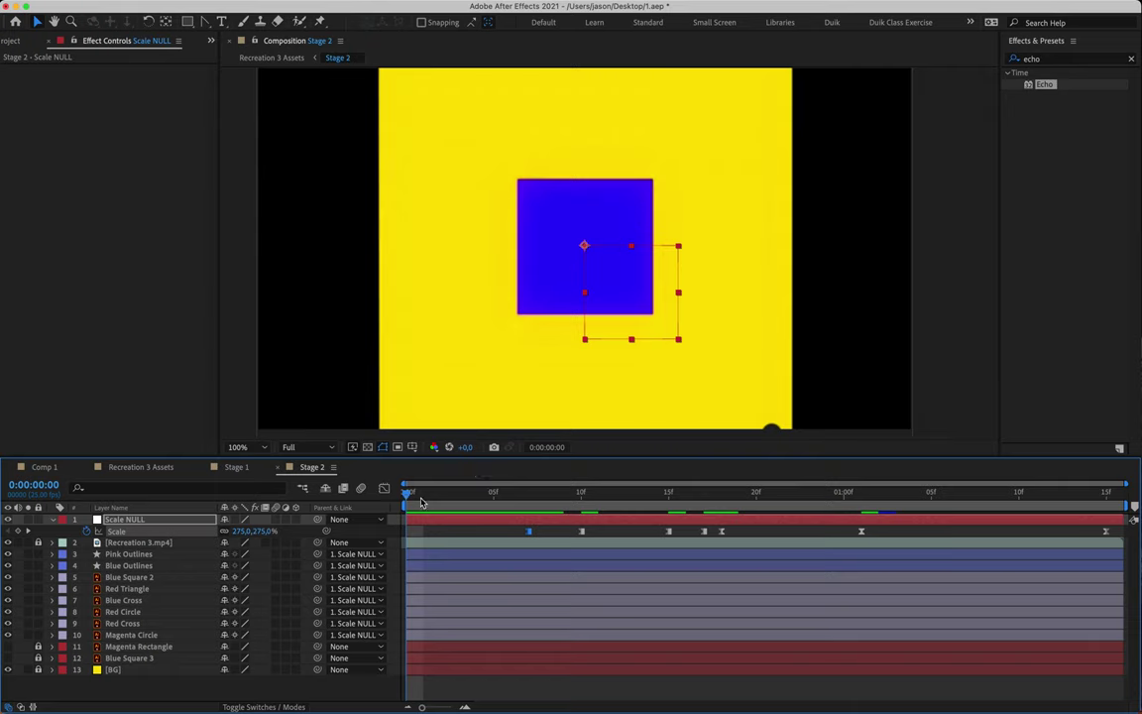
drag(425, 496, 457, 490)
click(19, 532)
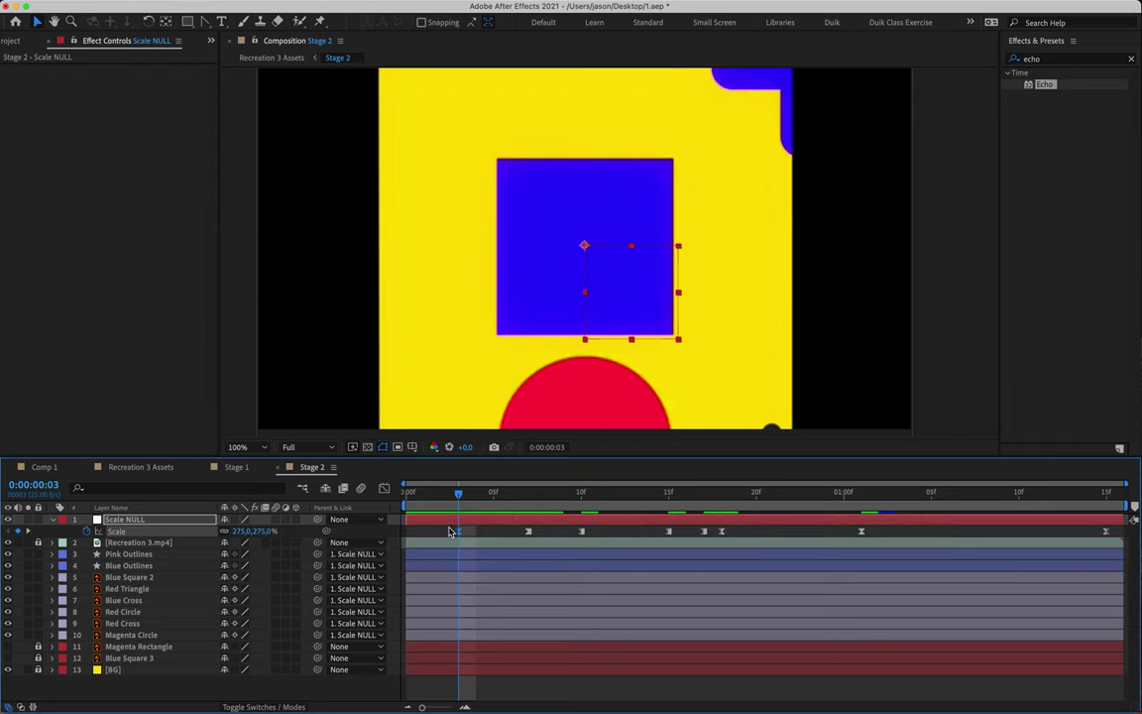
Step: Add a Scale keyframe to Scale NULL at 0:00:00:00, trying 230% and 220% before setting it to 210%
drag(461, 499, 379, 508)
click(240, 531)
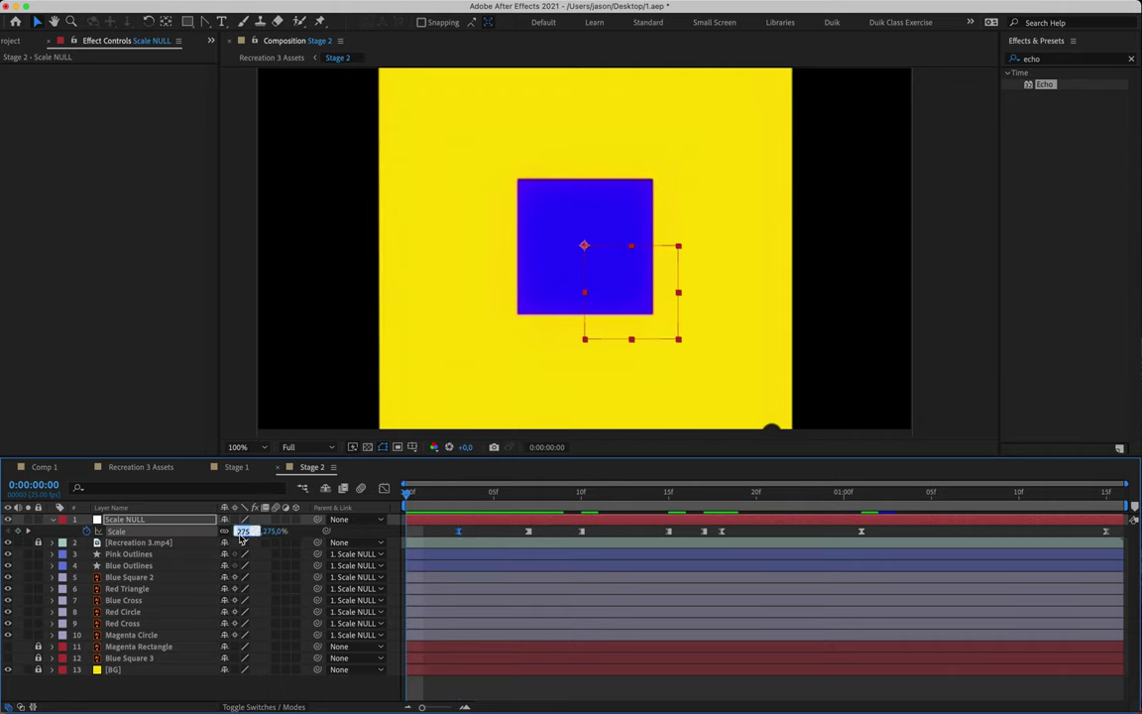
text(230)
key(Return)
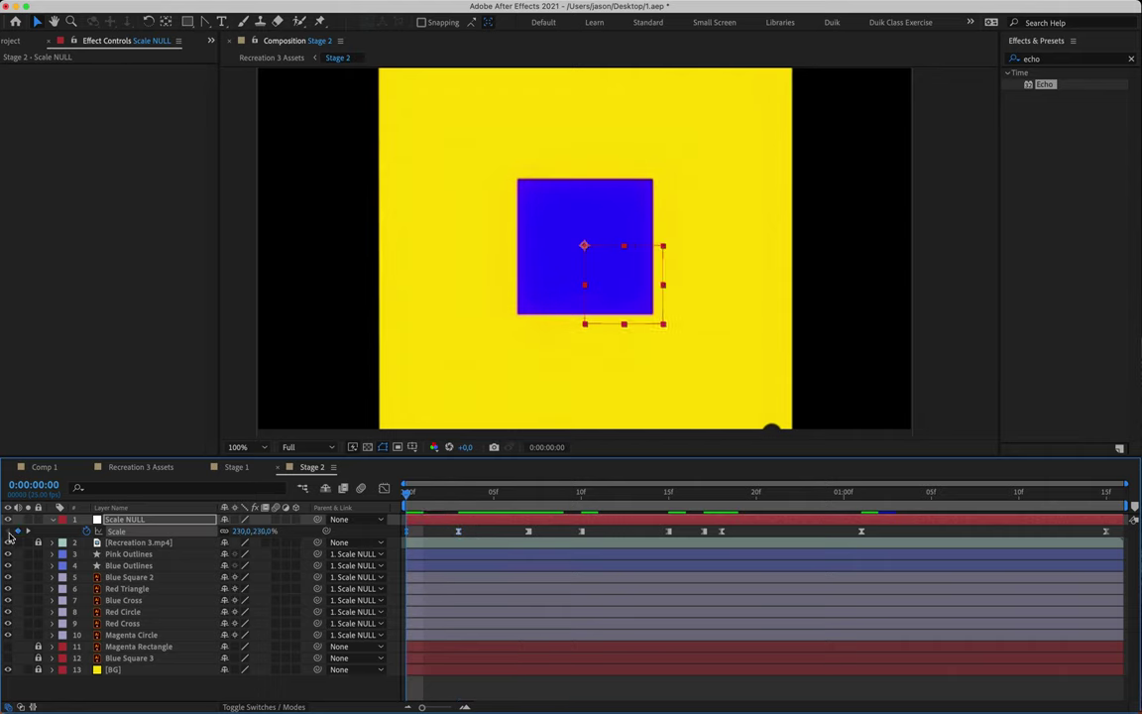
click(242, 530)
text(220)
key(Return)
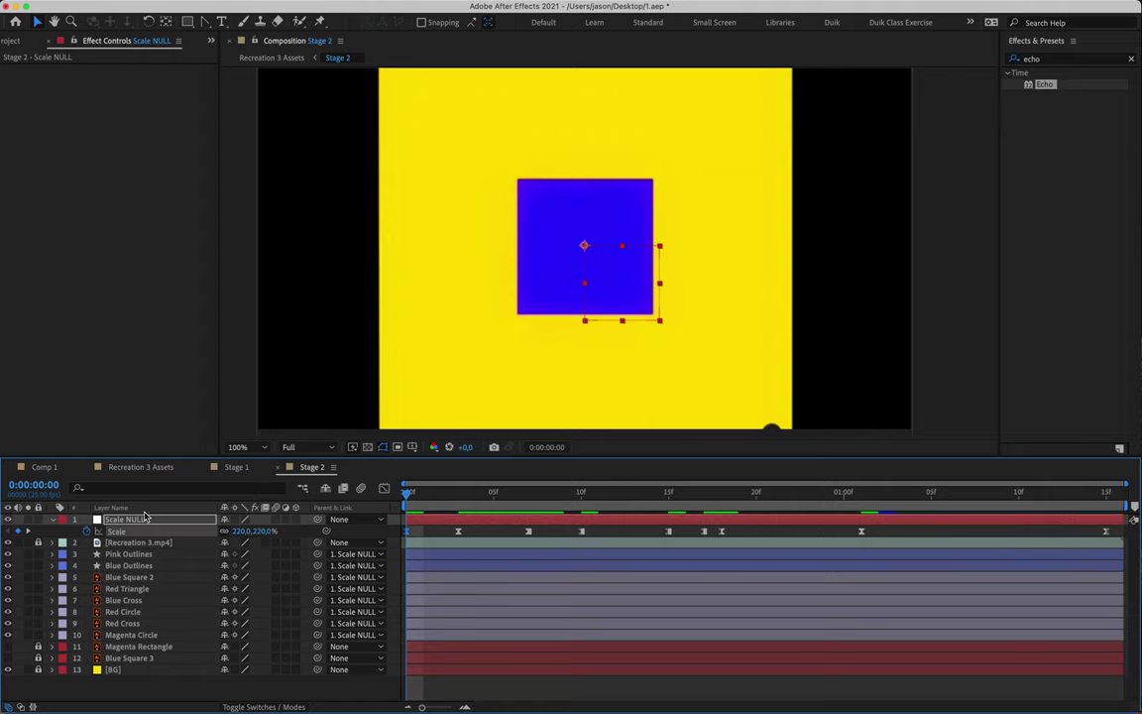
click(239, 534)
text(210)
key(Return)
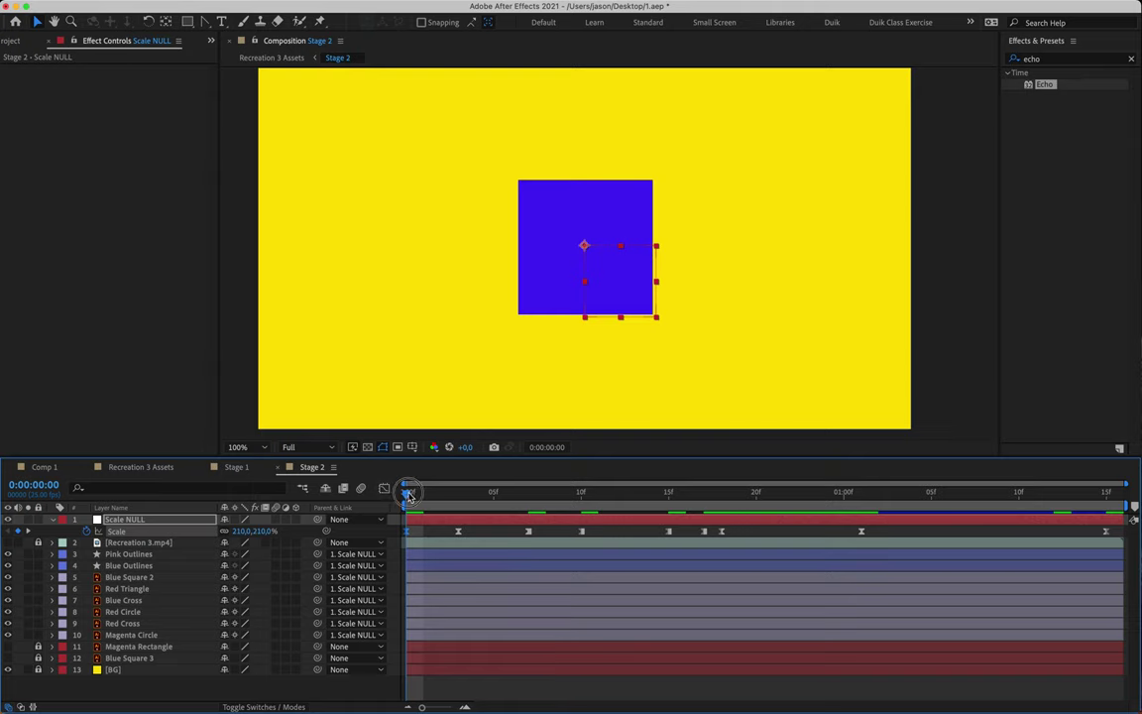
Step: Step through Scale NULL's keyframes from 0:00:00:03 to 0:00:01:15 and review the Scale value and shapes at each one
click(474, 496)
drag(474, 500, 459, 496)
click(459, 531)
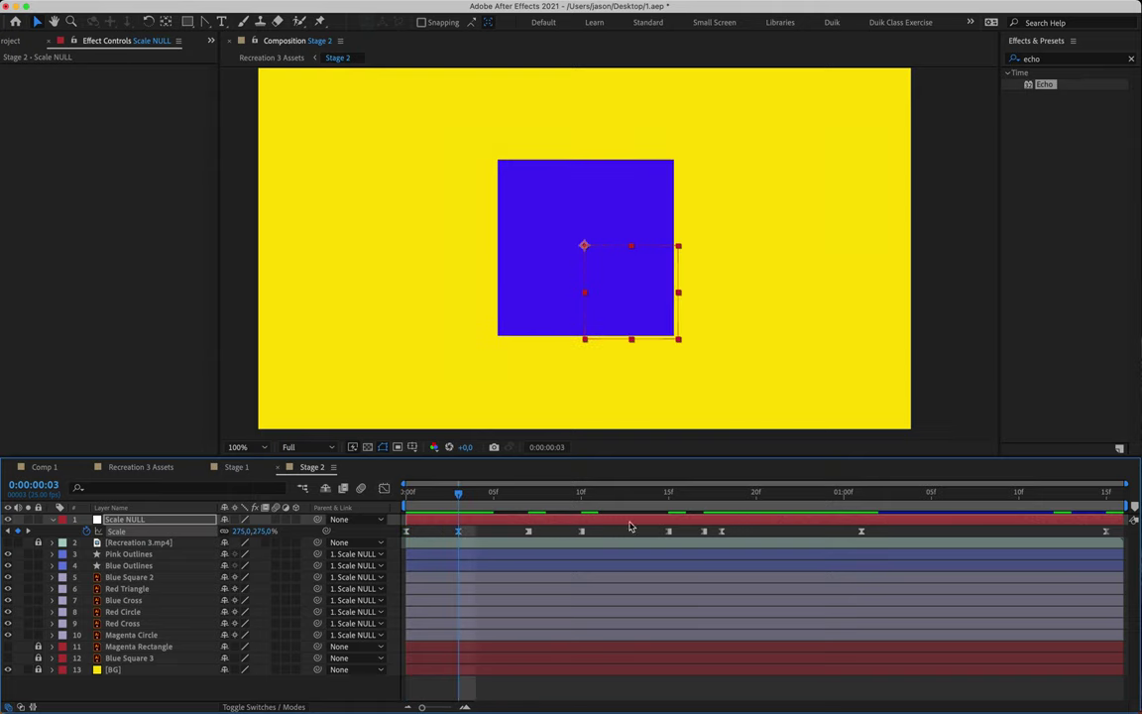
click(444, 495)
drag(444, 498, 528, 500)
click(529, 532)
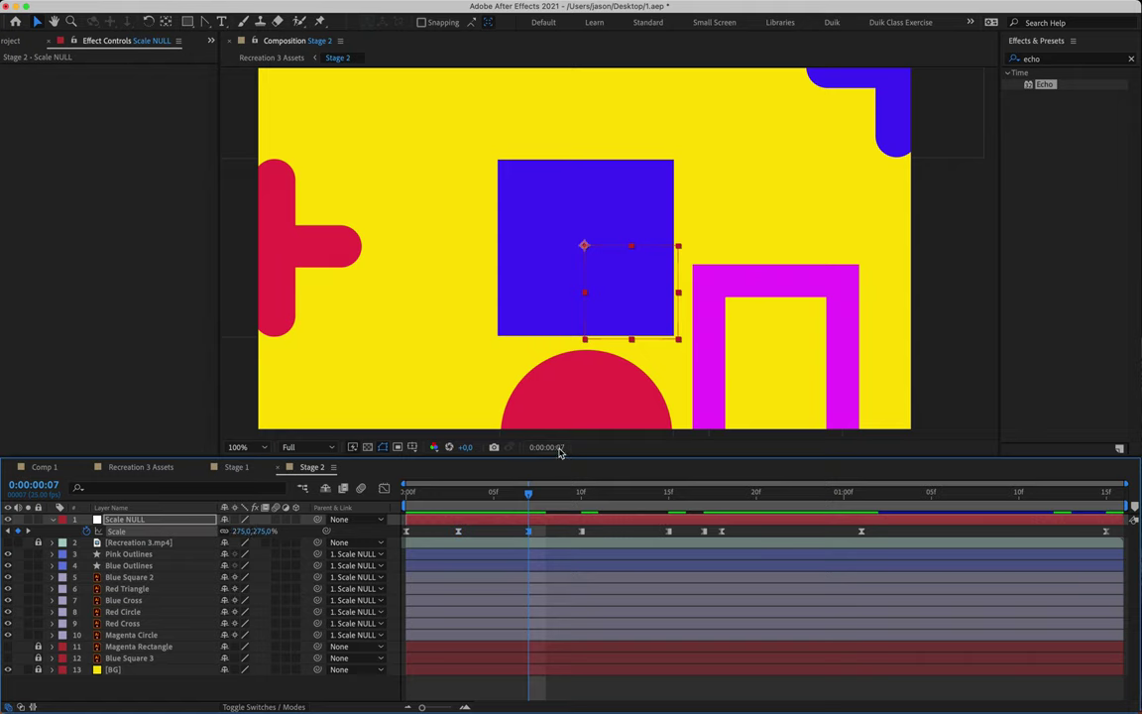
click(582, 494)
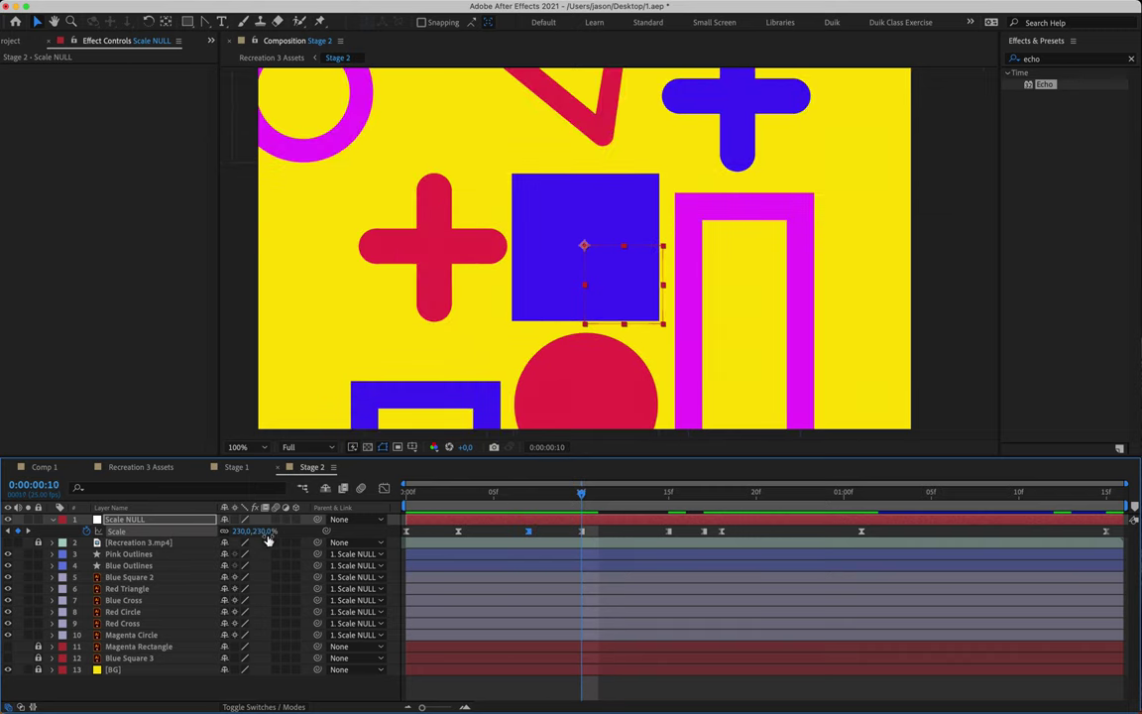
drag(582, 495, 667, 521)
click(669, 531)
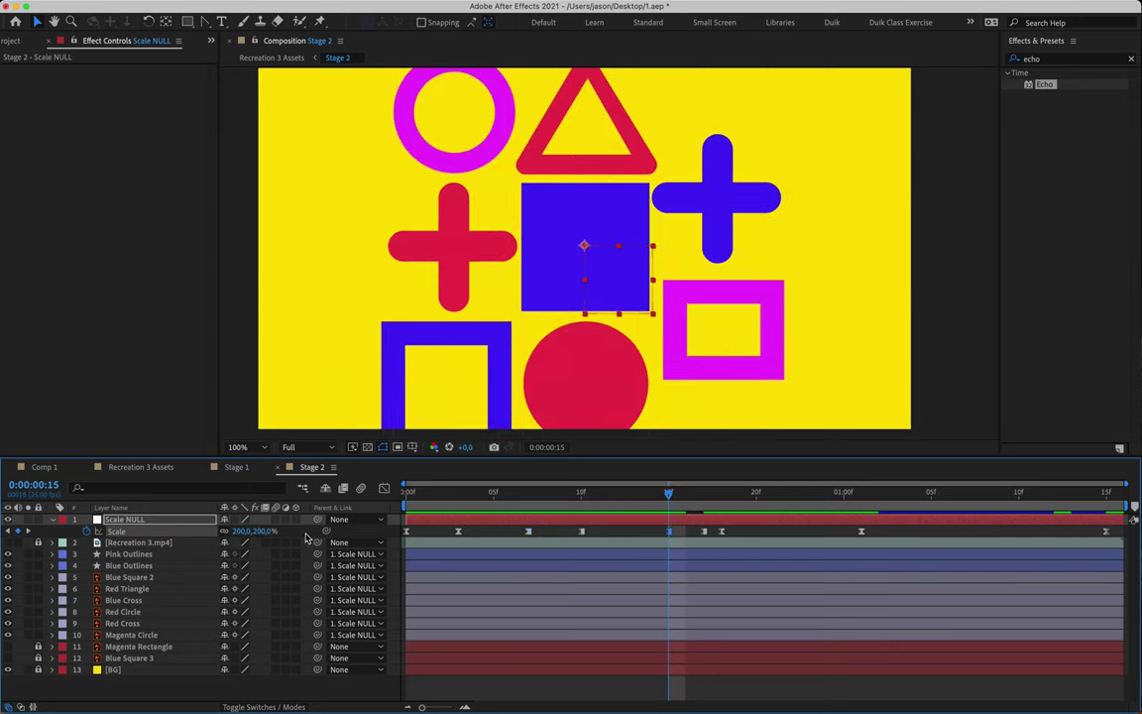
drag(669, 495, 704, 500)
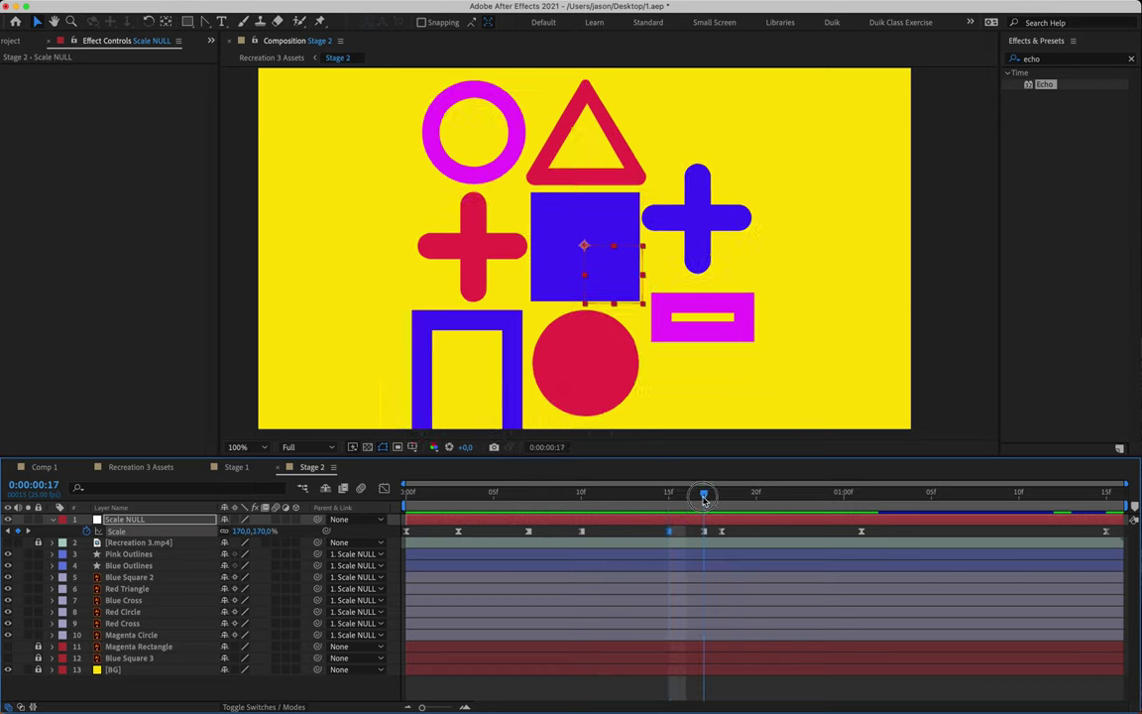
click(704, 532)
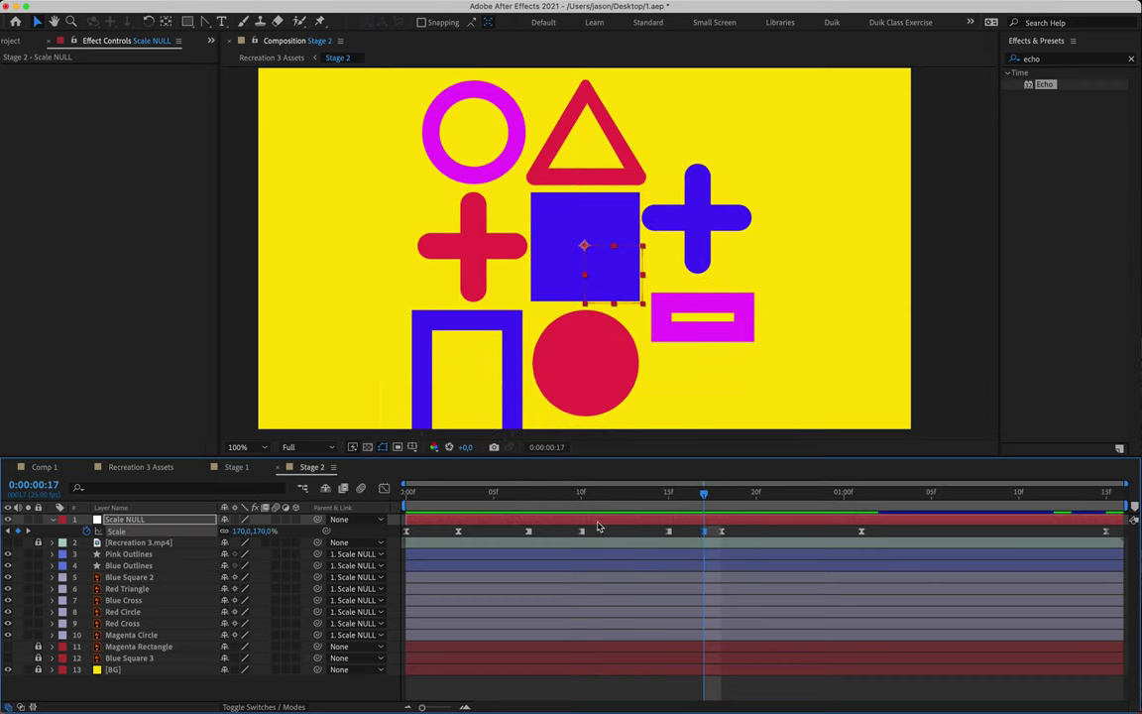
click(714, 497)
drag(715, 496, 721, 496)
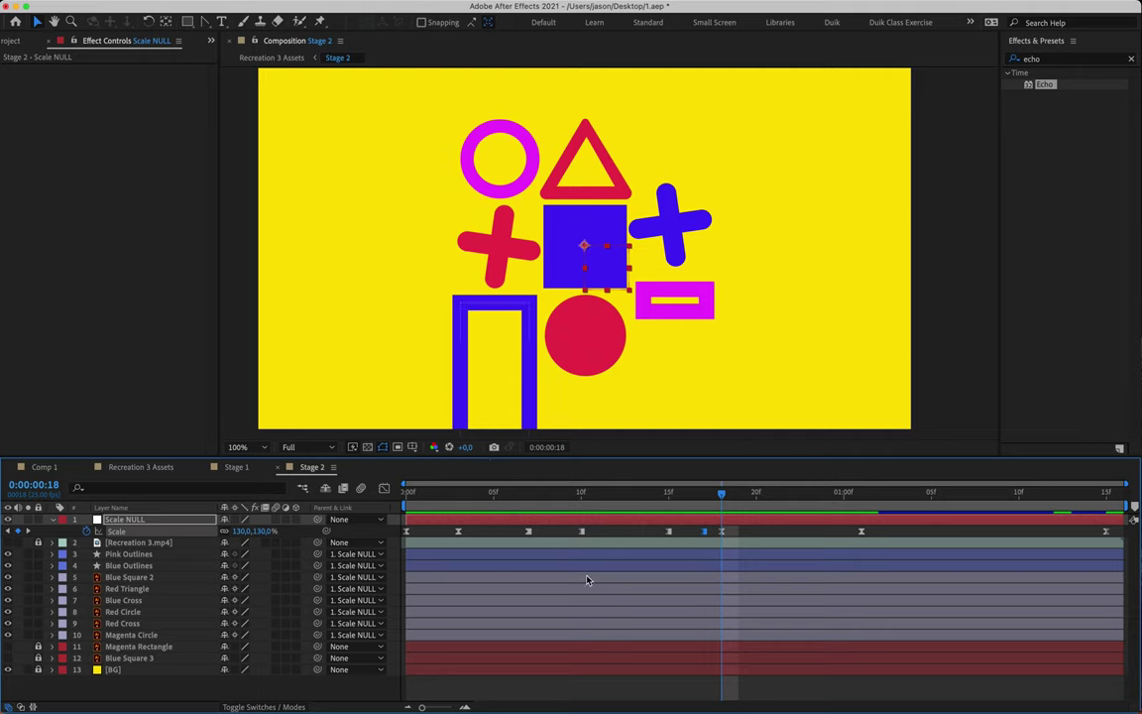
drag(722, 495, 861, 519)
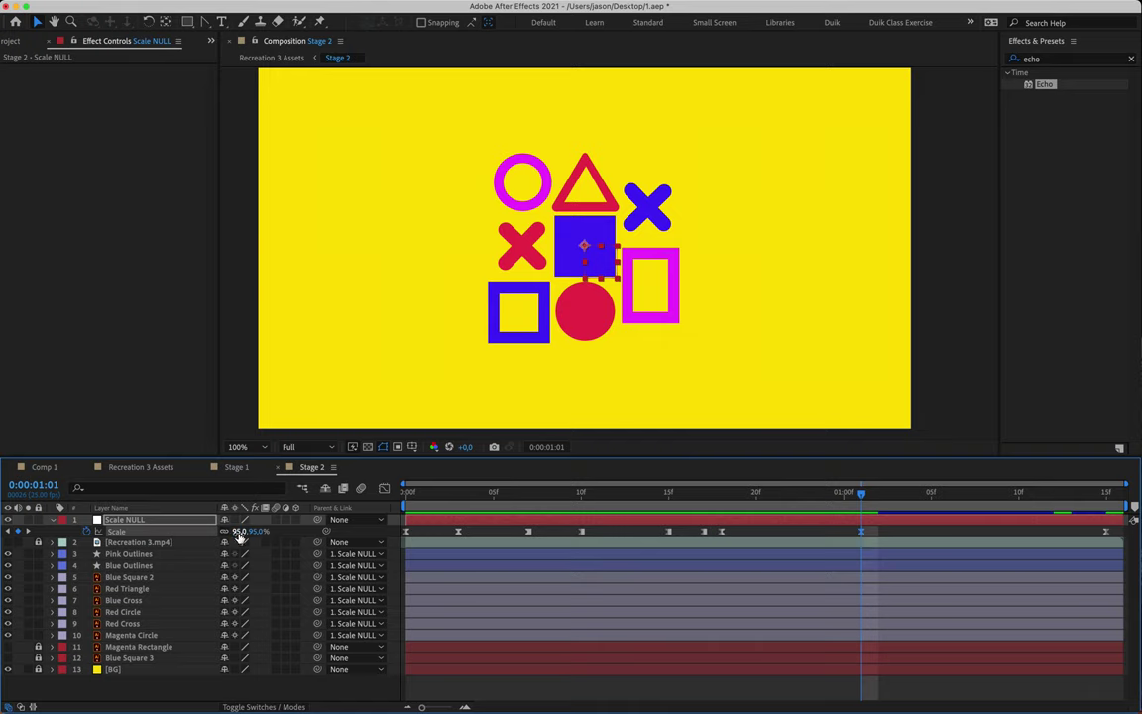
drag(861, 501, 1103, 498)
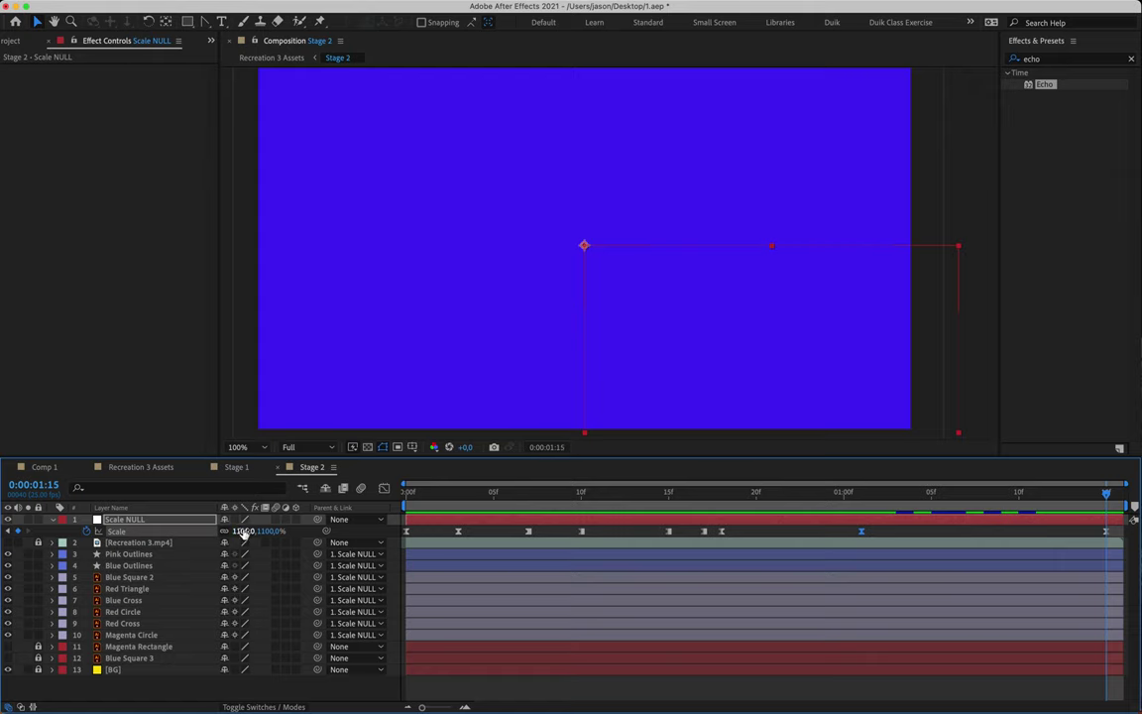
Step: Preview the Stage 2 animation with the composition view zoomed out to 50%
key(comma)
key(space)
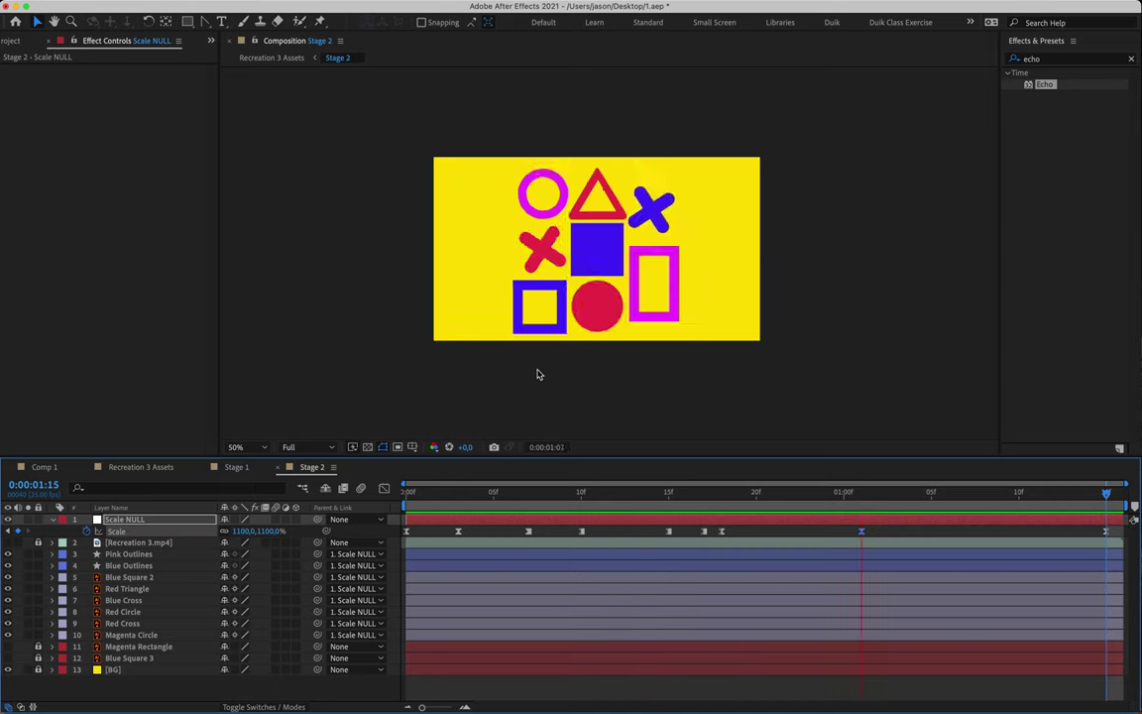
key(space)
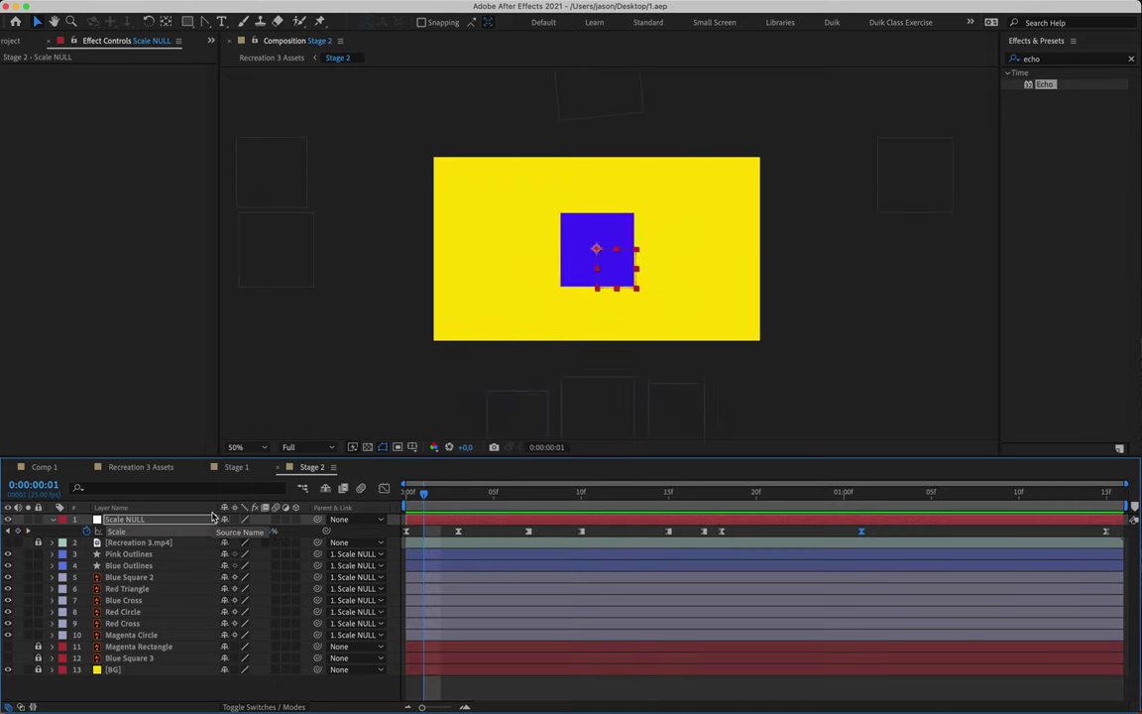
Step: Move the Recreation 3.mp4 layer above Scale NULL, lock all Stage 2 layers and save the project
click(59, 548)
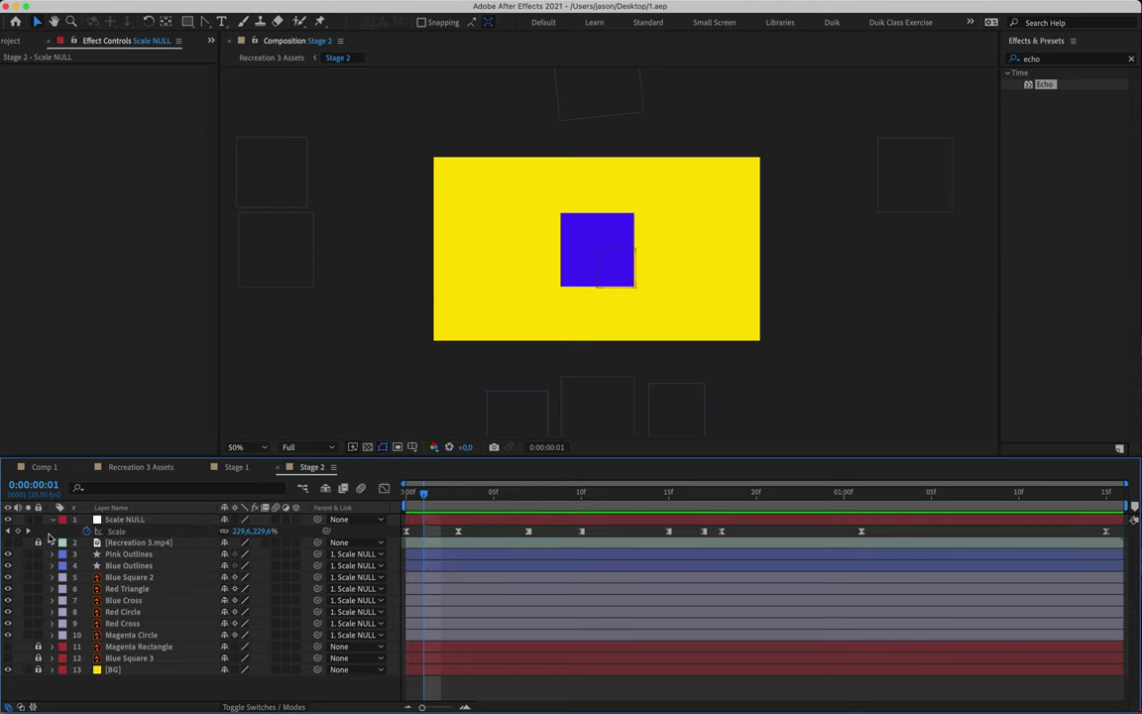
drag(60, 541, 36, 657)
click(53, 531)
key(super+s)
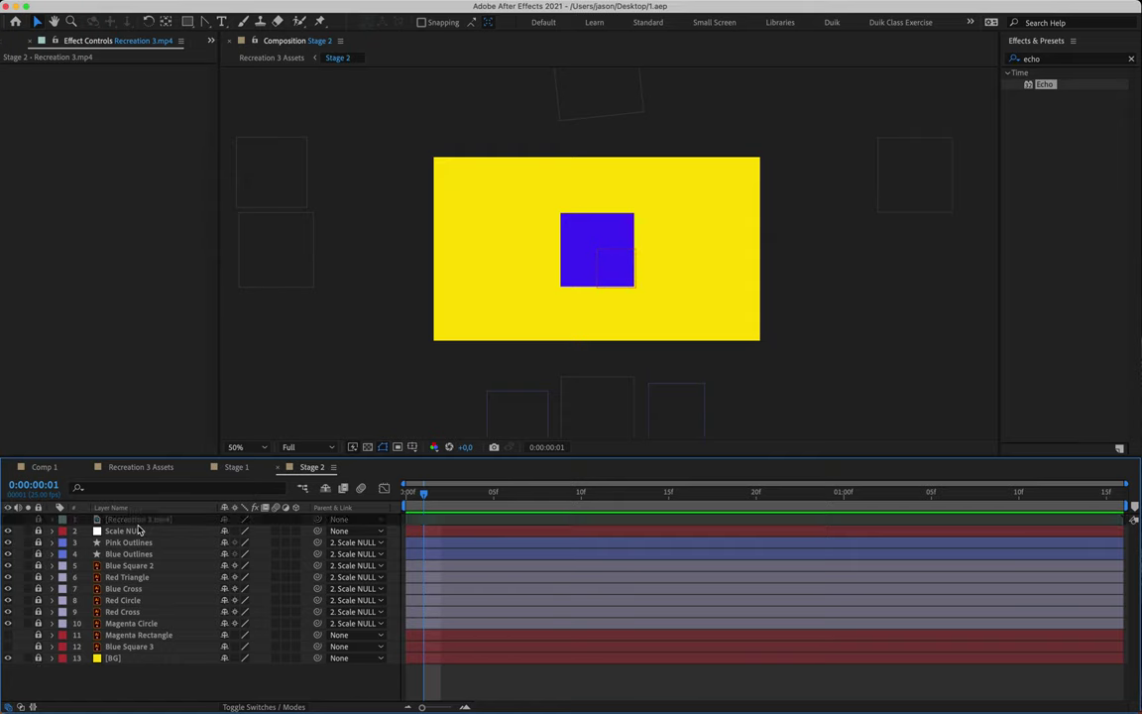
Step: In Recreation 3 Assets, shift the Stage 2 layer in time so it starts where Stage 1 ends
click(135, 468)
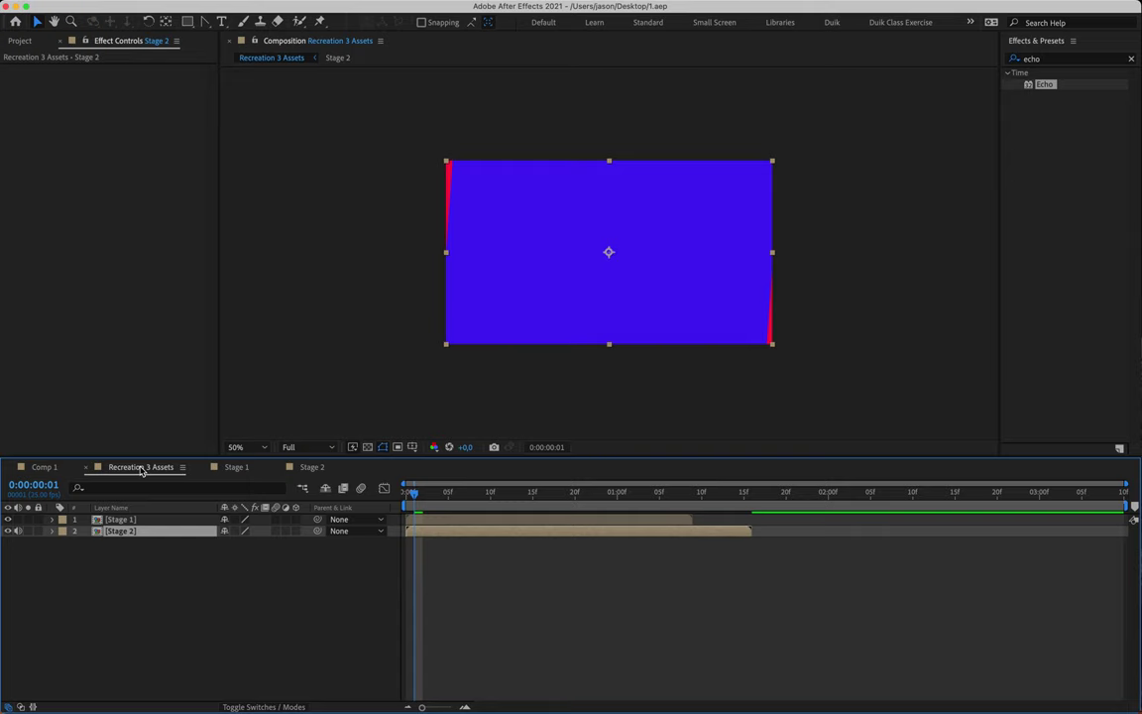
click(119, 519)
click(153, 531)
click(233, 466)
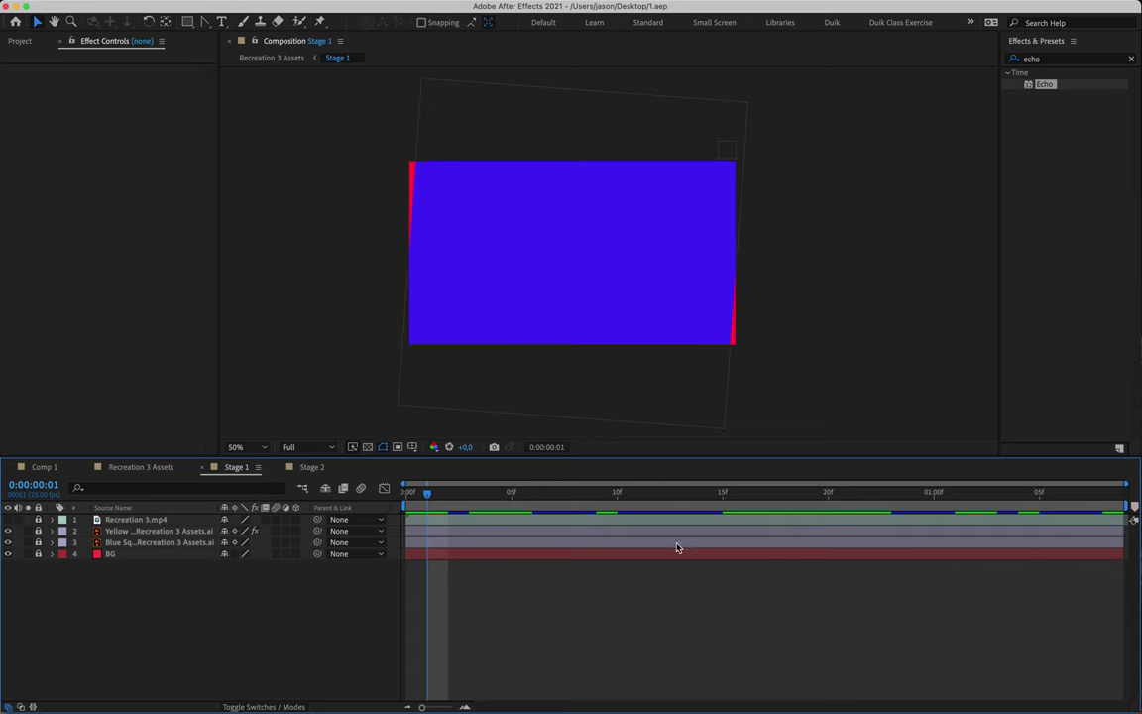
click(141, 465)
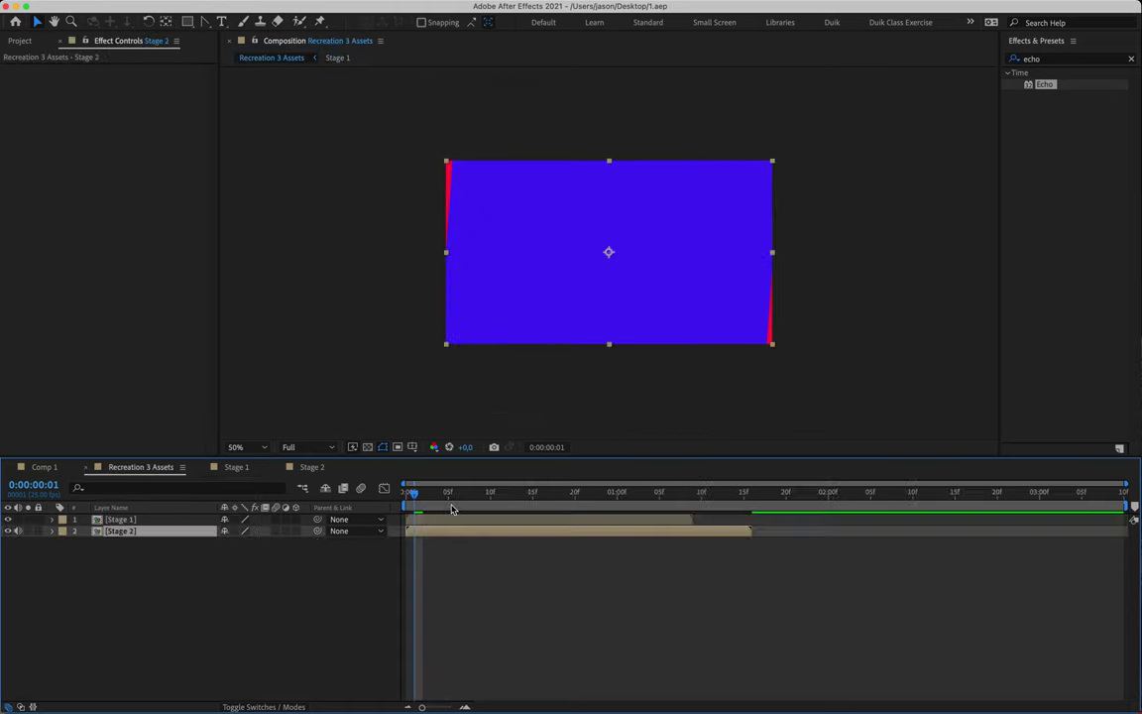
click(528, 522)
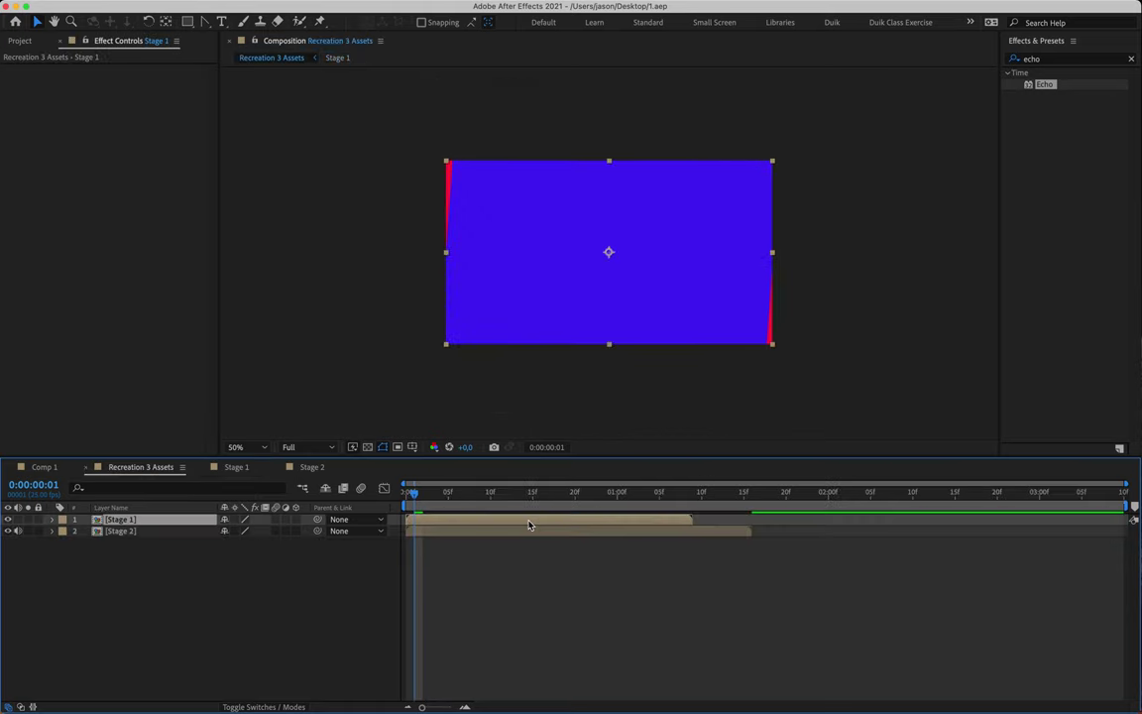
drag(435, 532, 1031, 501)
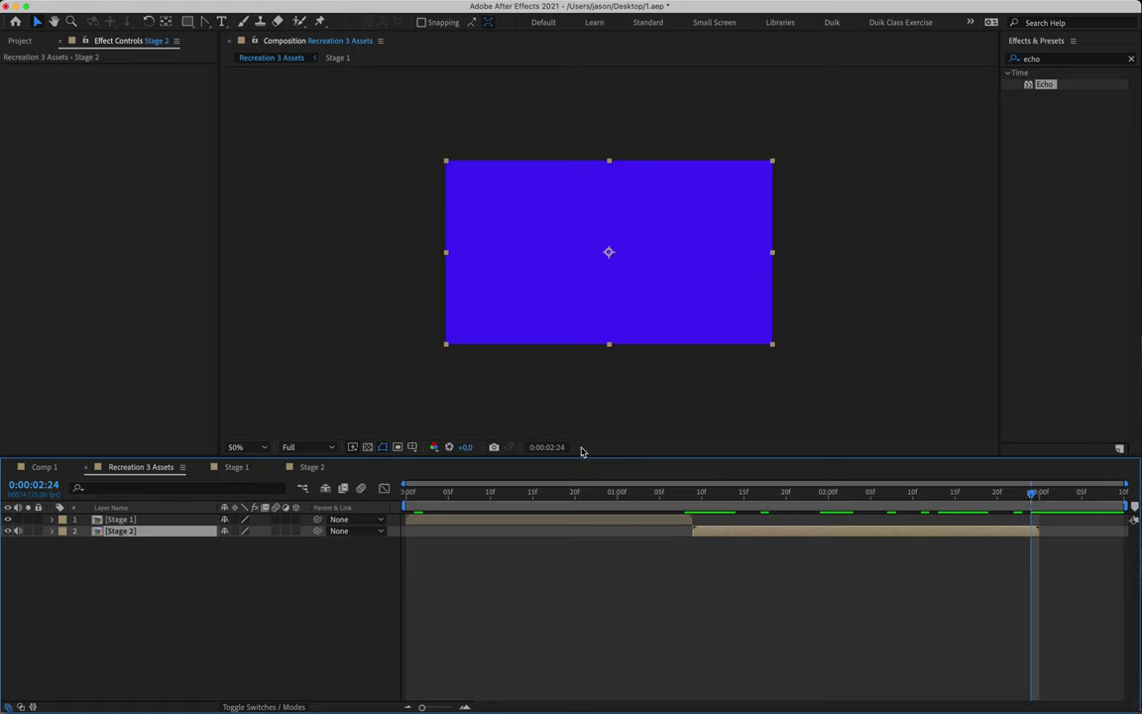
Step: End the work area at 0:00:02:24 and trim the Recreation 3 Assets composition to it
key(n)
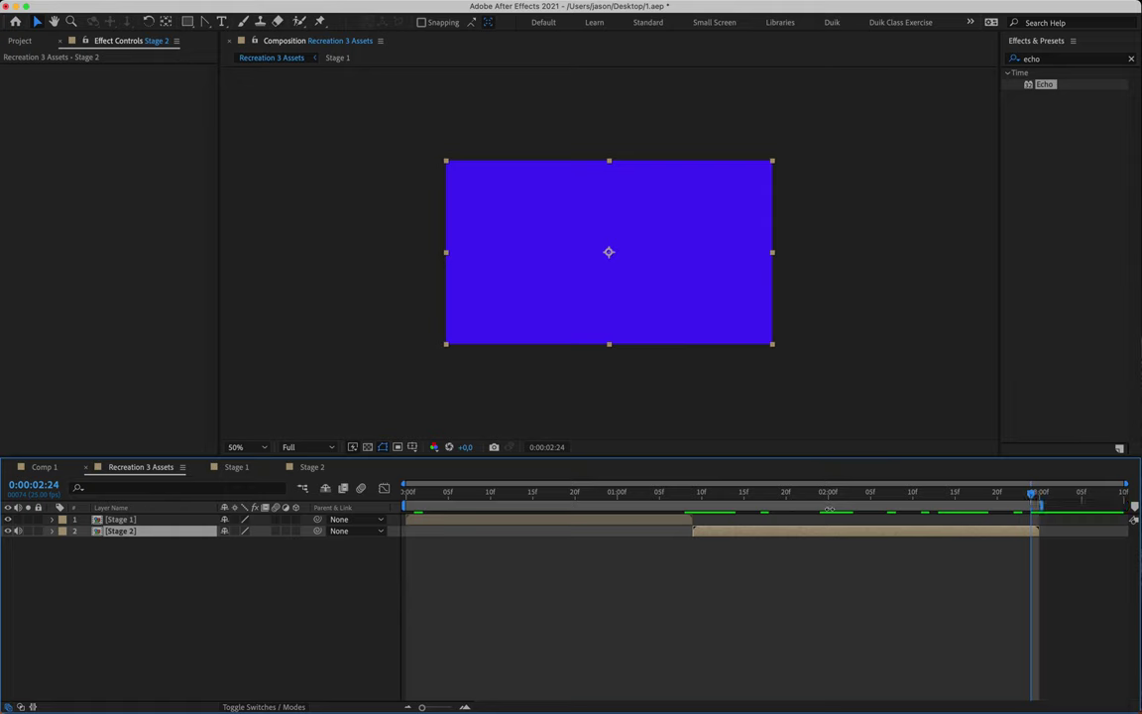
right_click(829, 511)
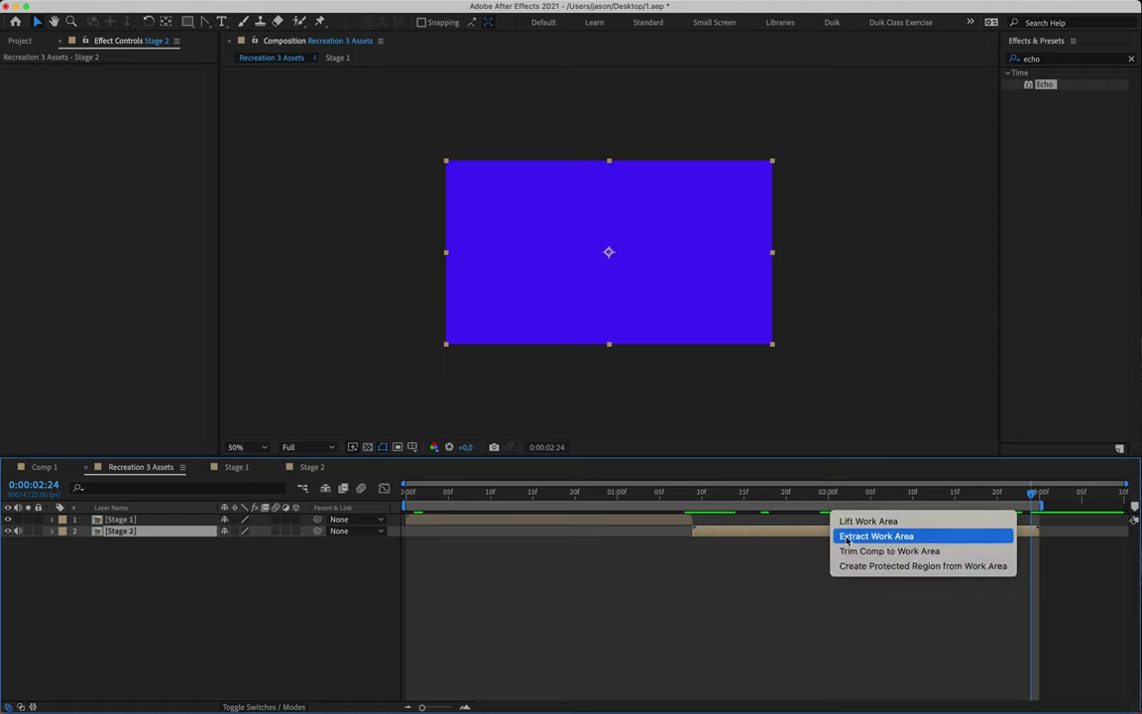
click(853, 553)
Step: Preview the combined animation in Recreation 3 Assets and look over the Stage 1 and Stage 2 compositions
key(space)
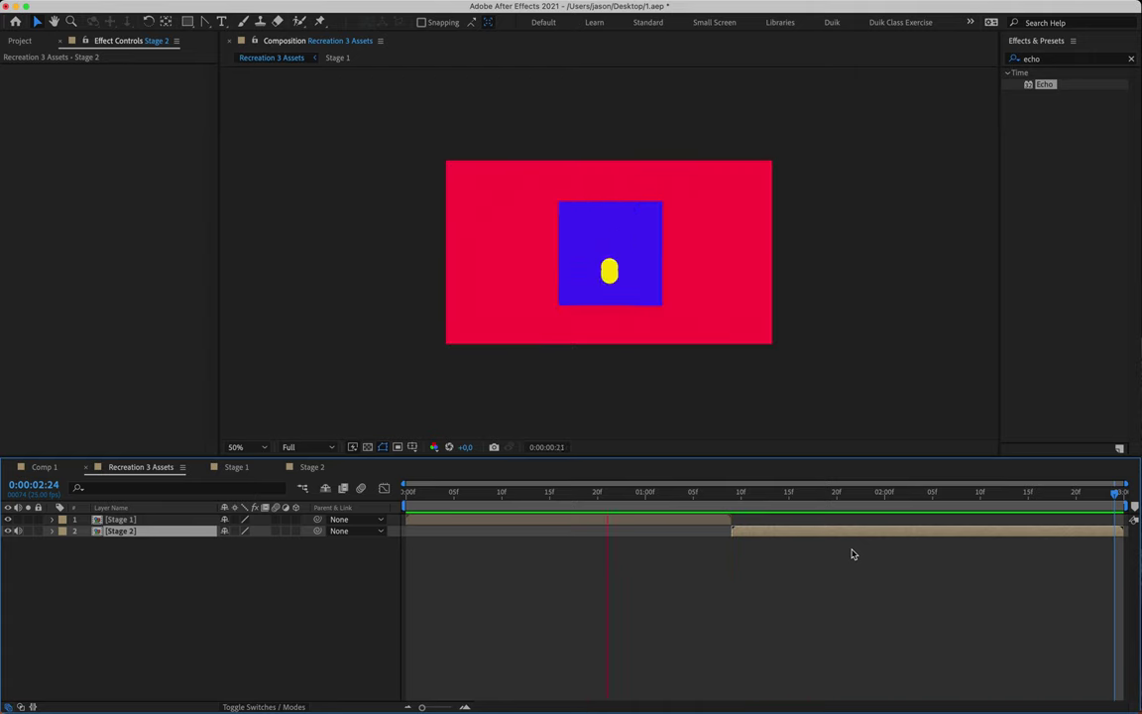
key(space)
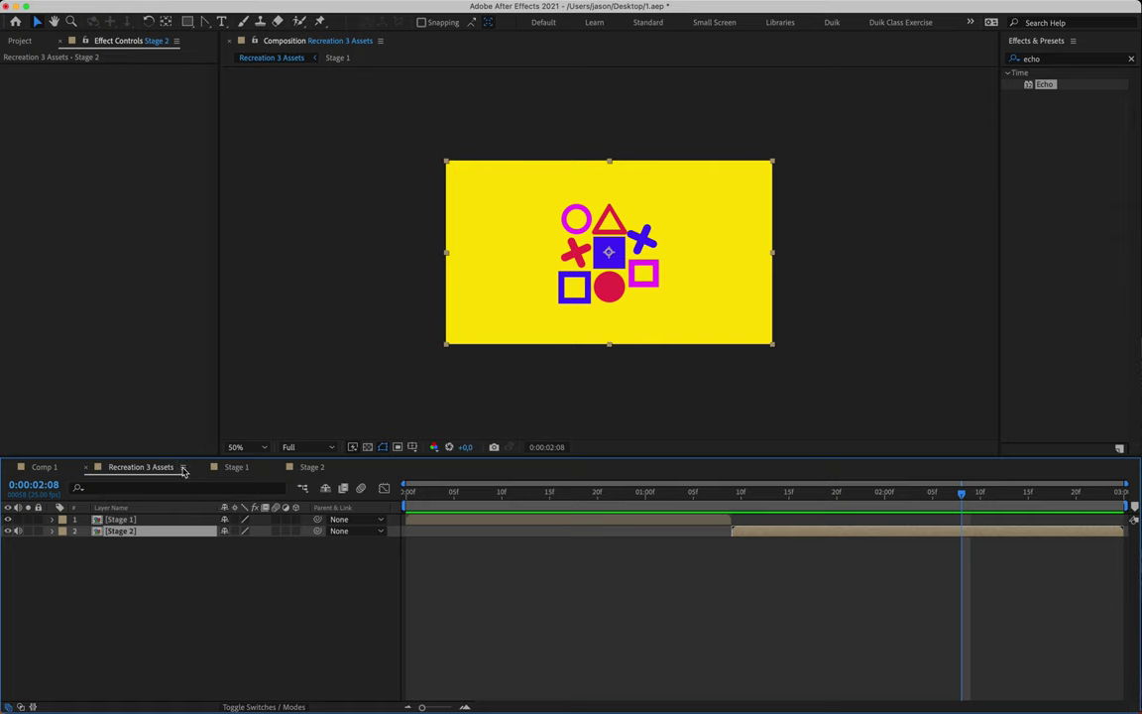
click(235, 468)
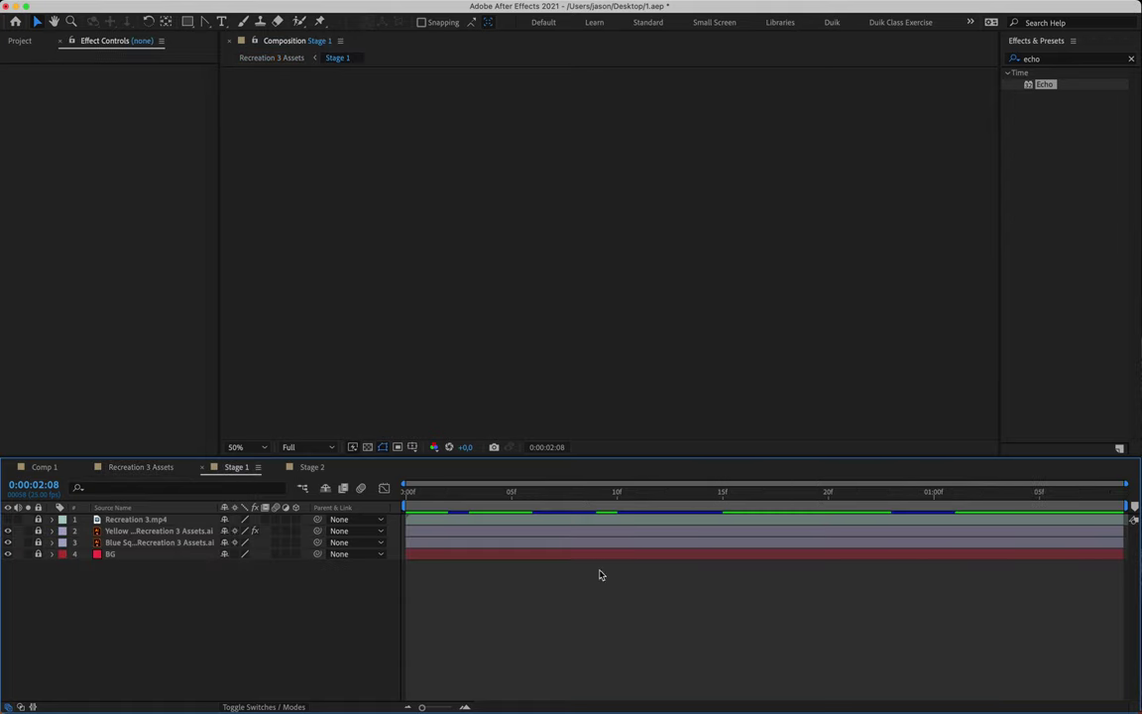
click(310, 467)
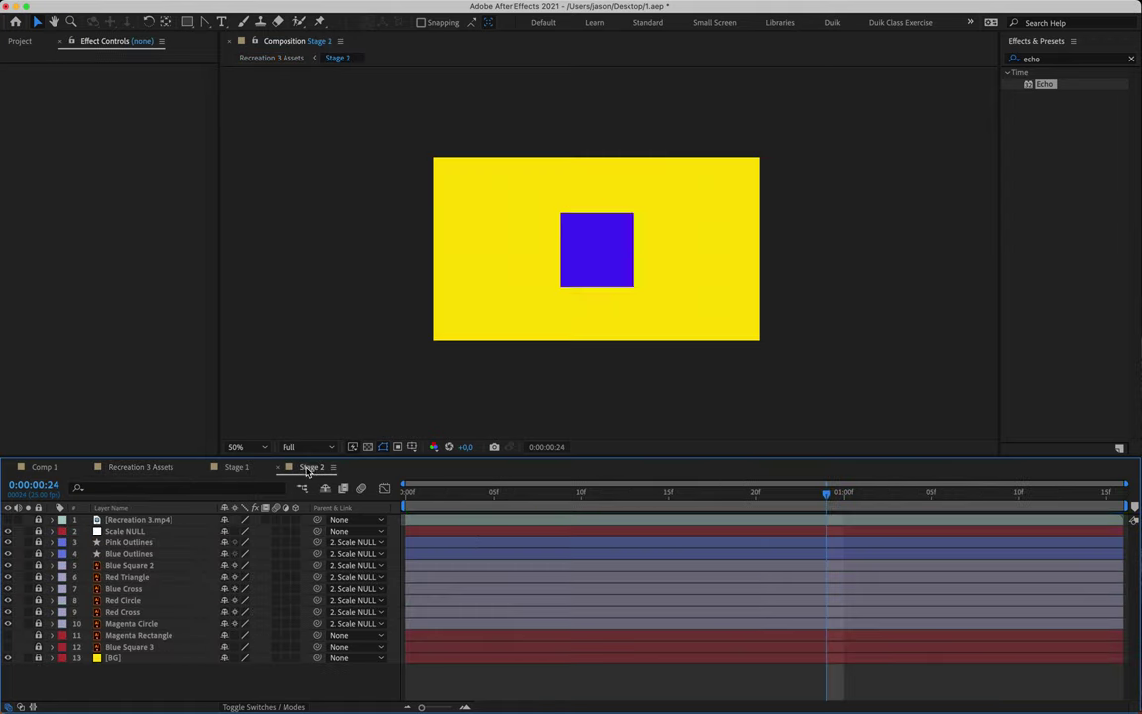
click(481, 493)
click(142, 468)
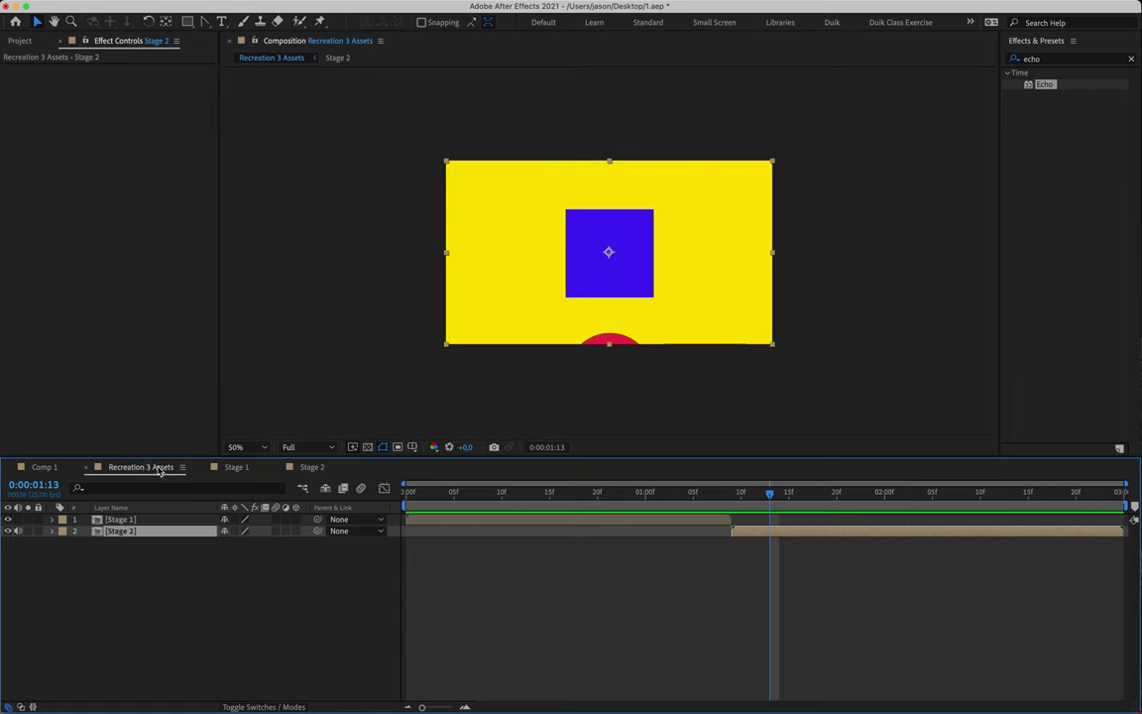
mouse_move(158, 5)
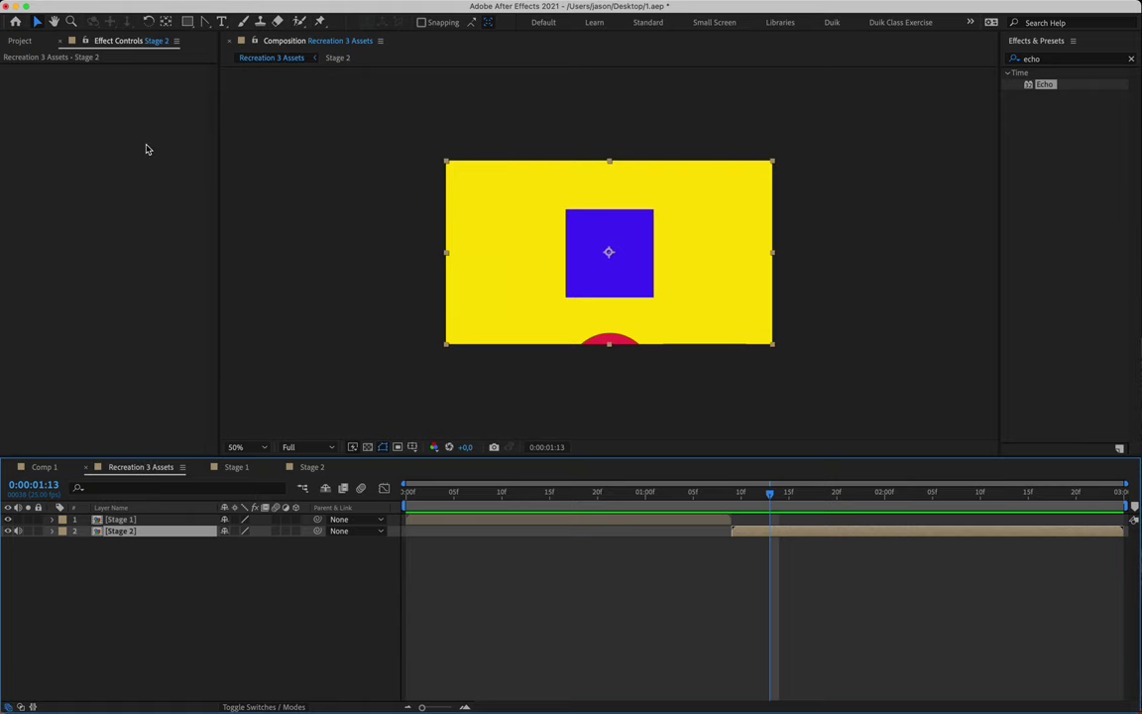